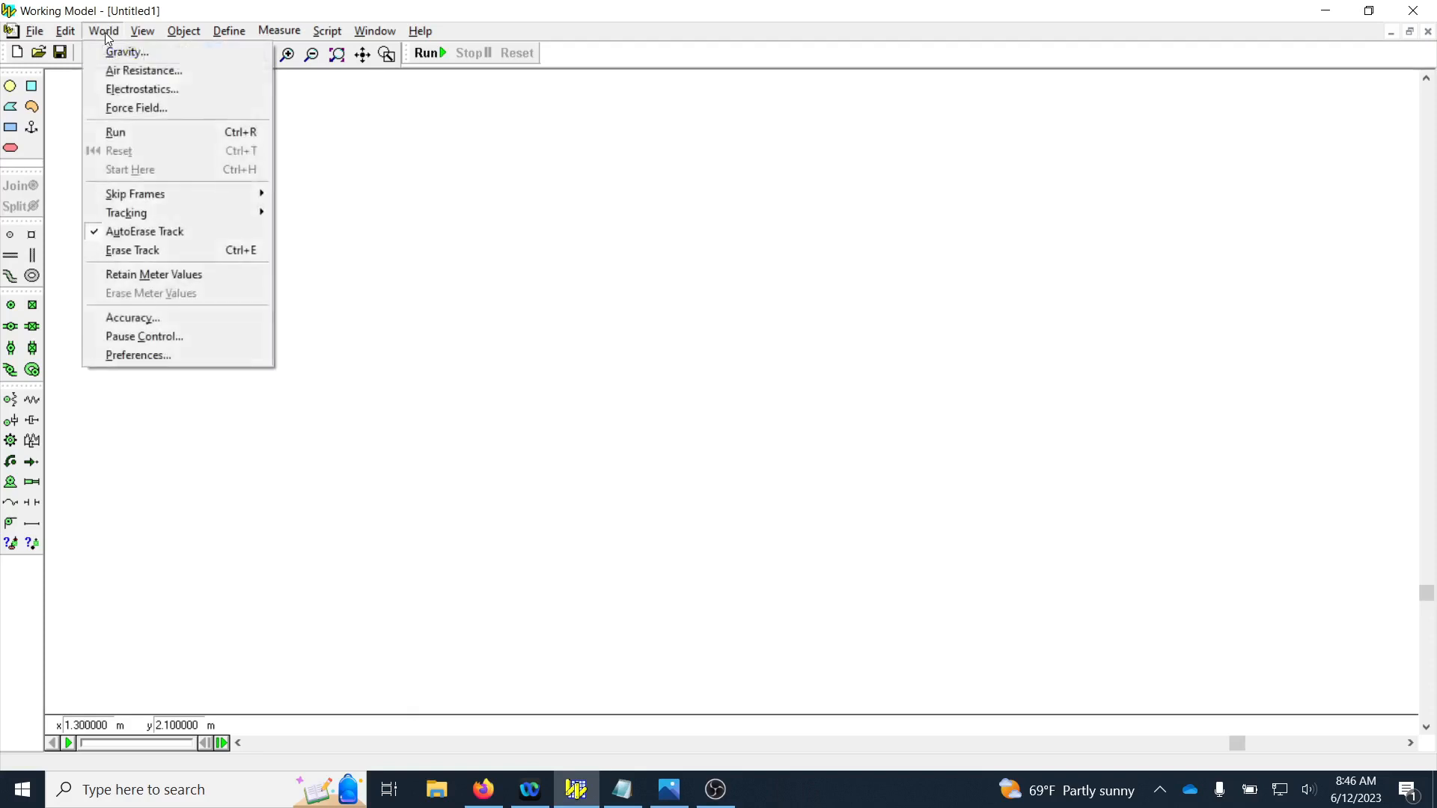
Step: Add a pause condition to the simulation that pauses when and(time>0, (time % 10) = 0)
click(137, 336)
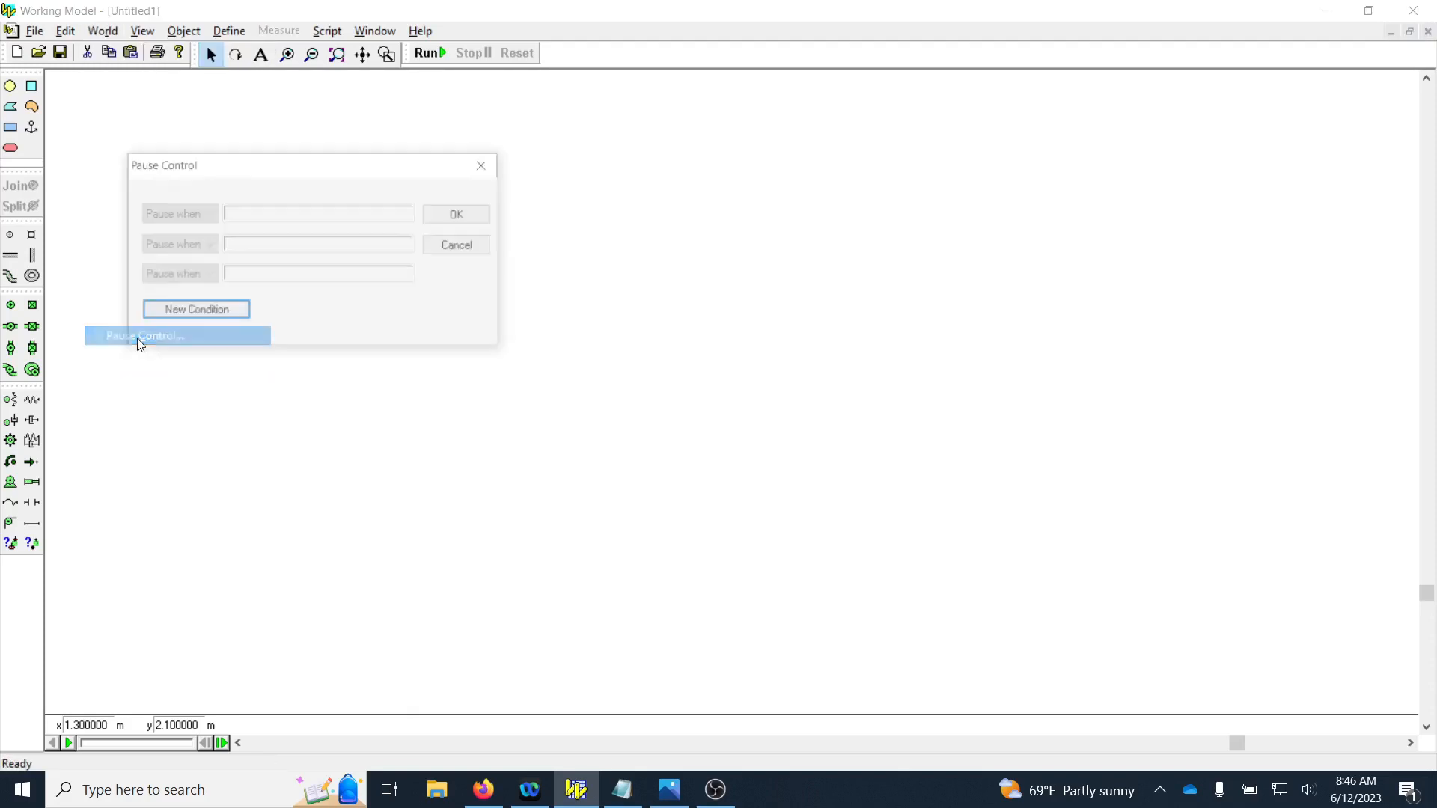
click(176, 314)
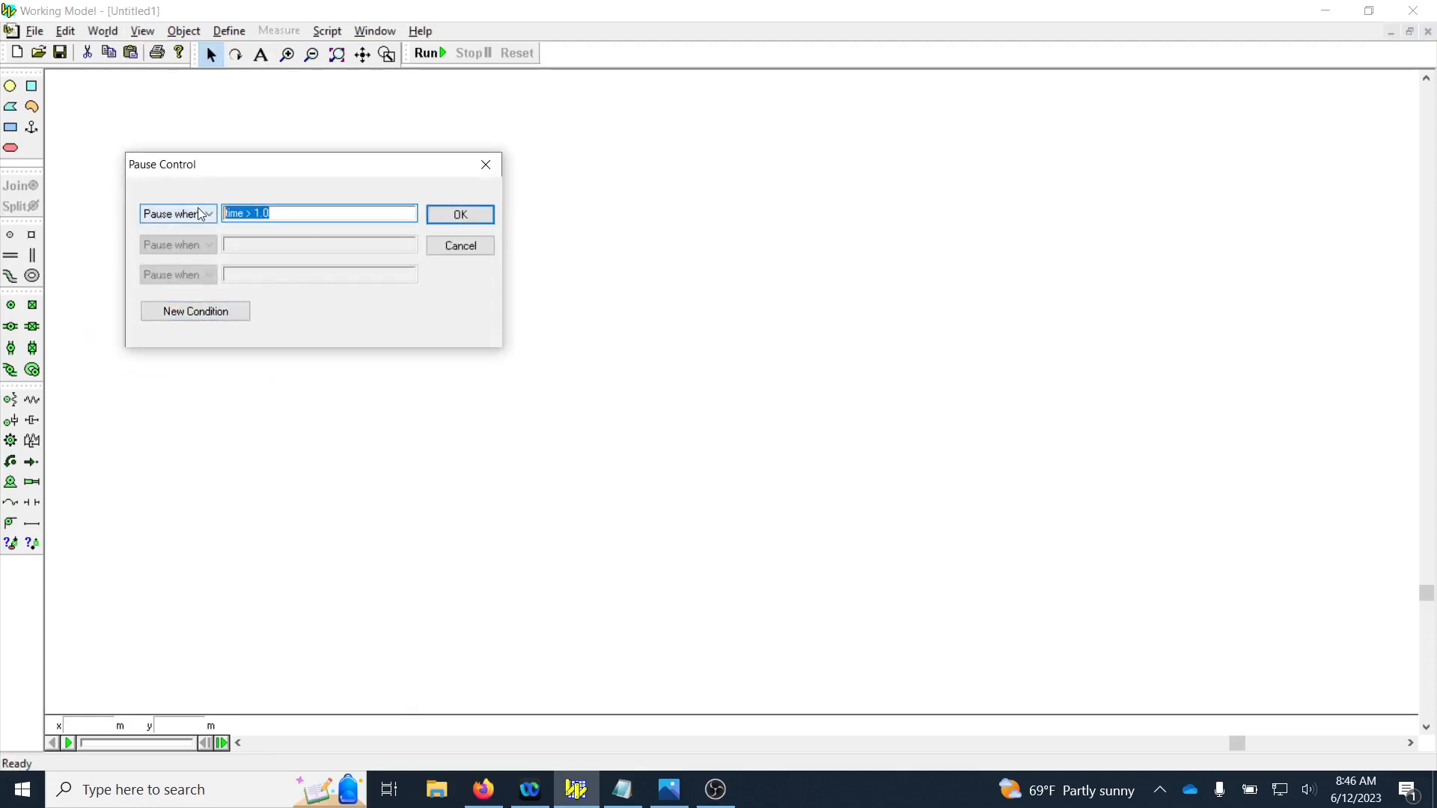
text(and(time>0, (time % 1) = 0))
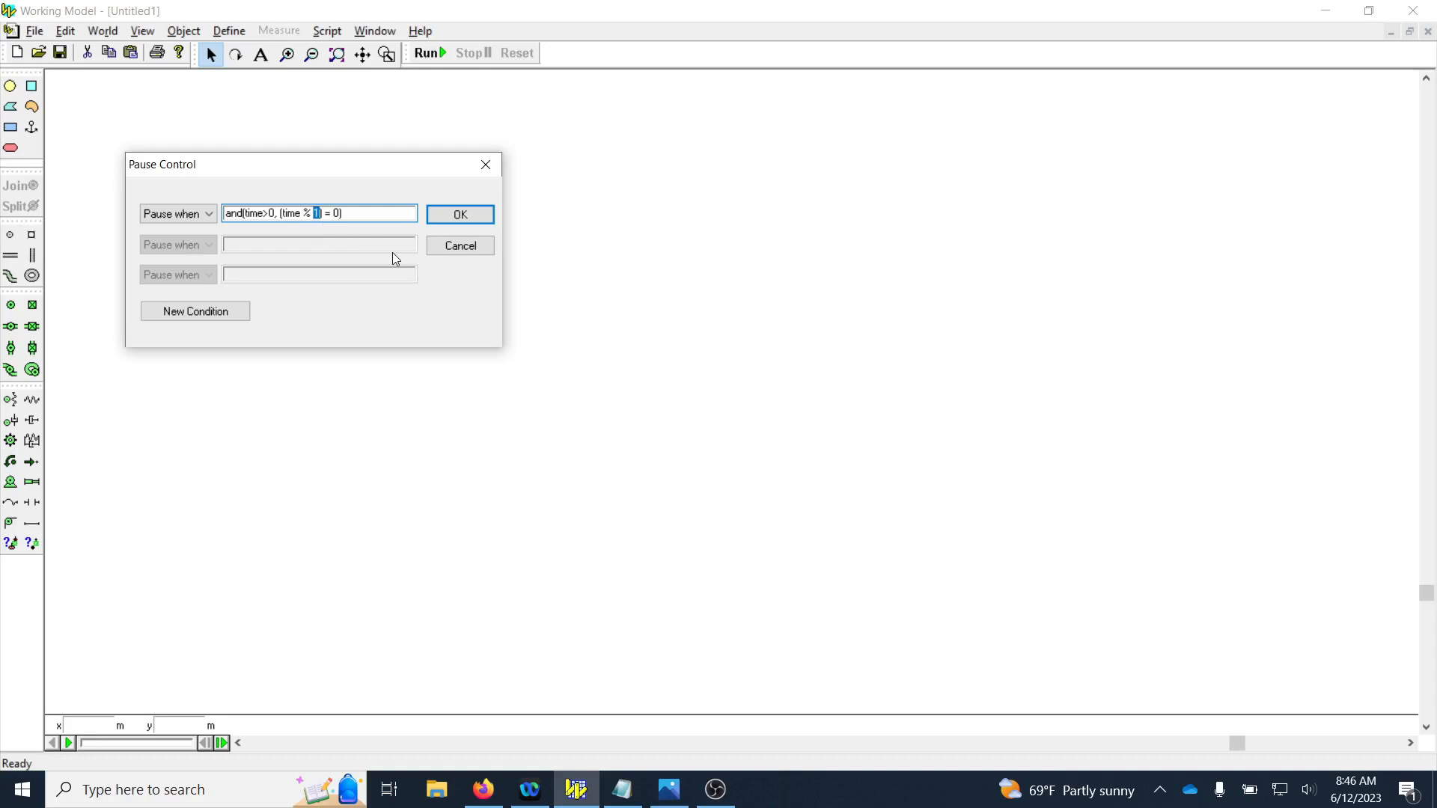
text(10)
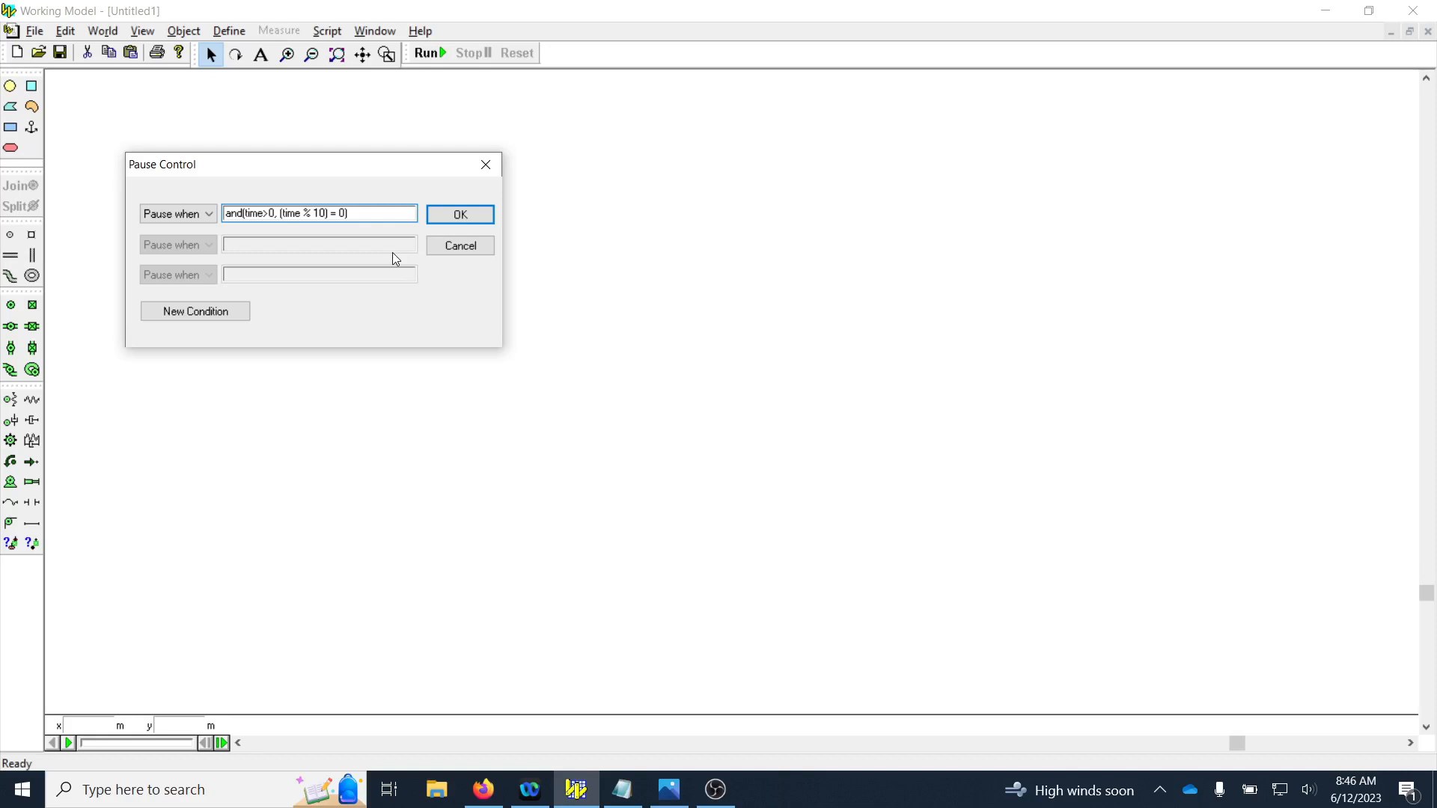
key(ctrl+a)
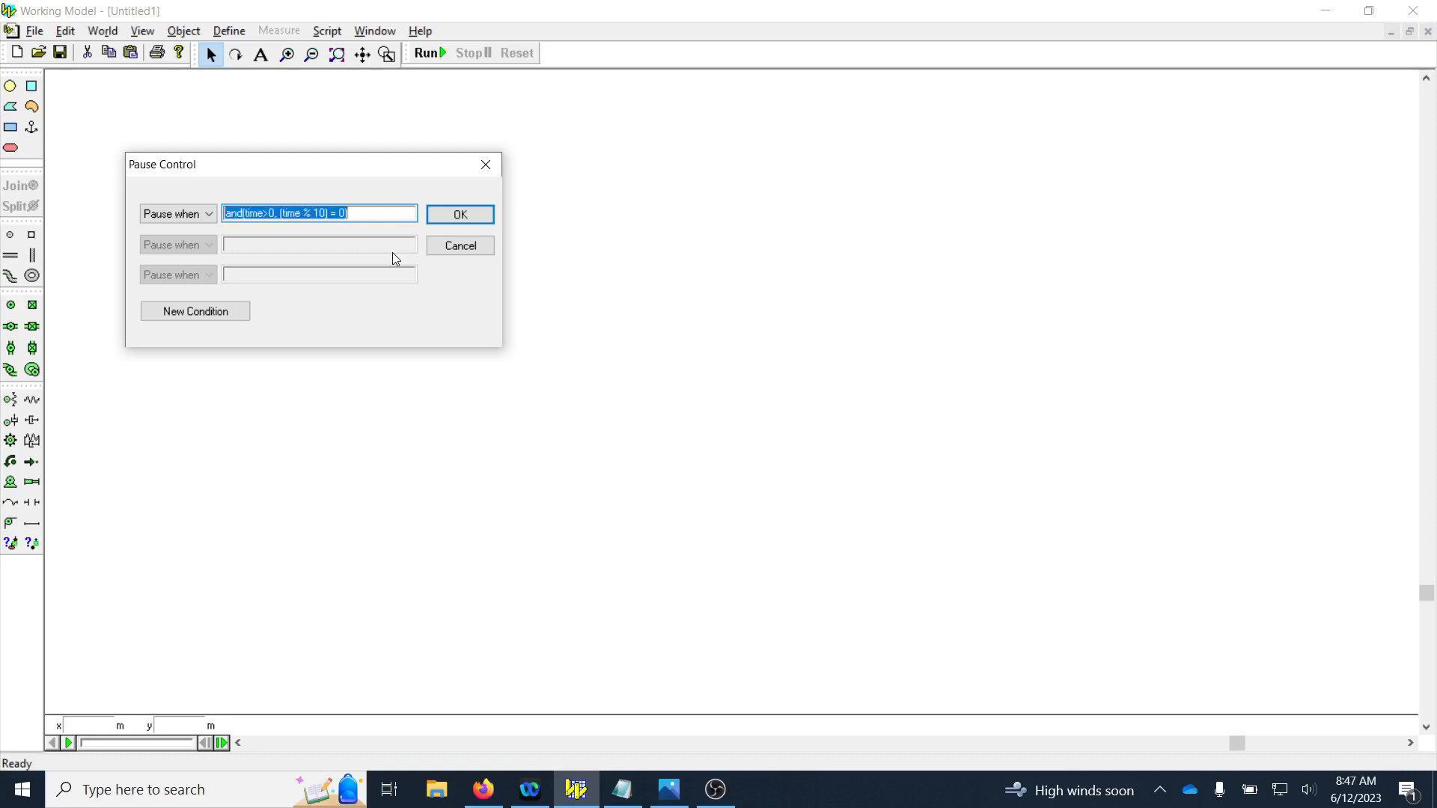
click(448, 215)
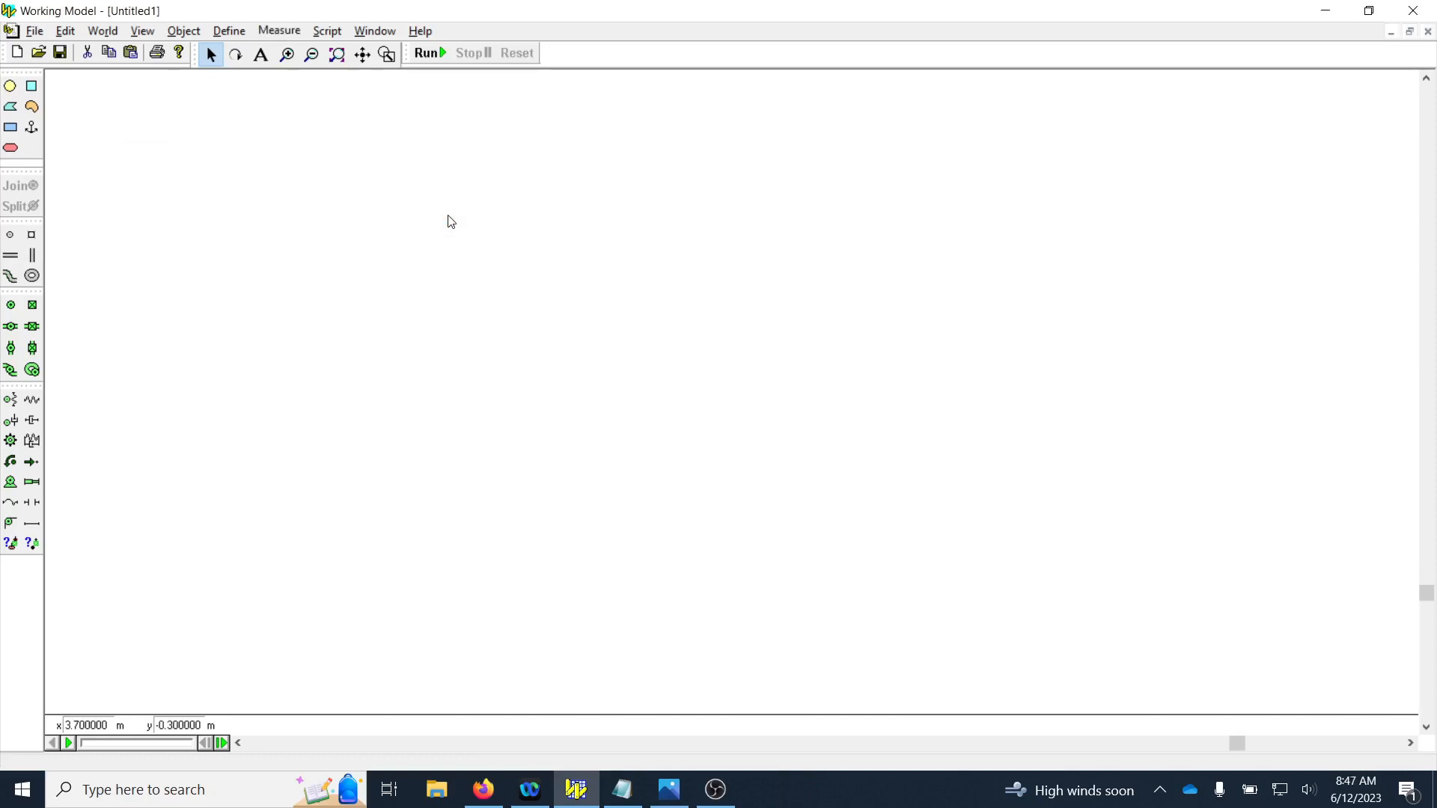
Step: Turn off gravity for the simulation world by setting its type to None
click(108, 34)
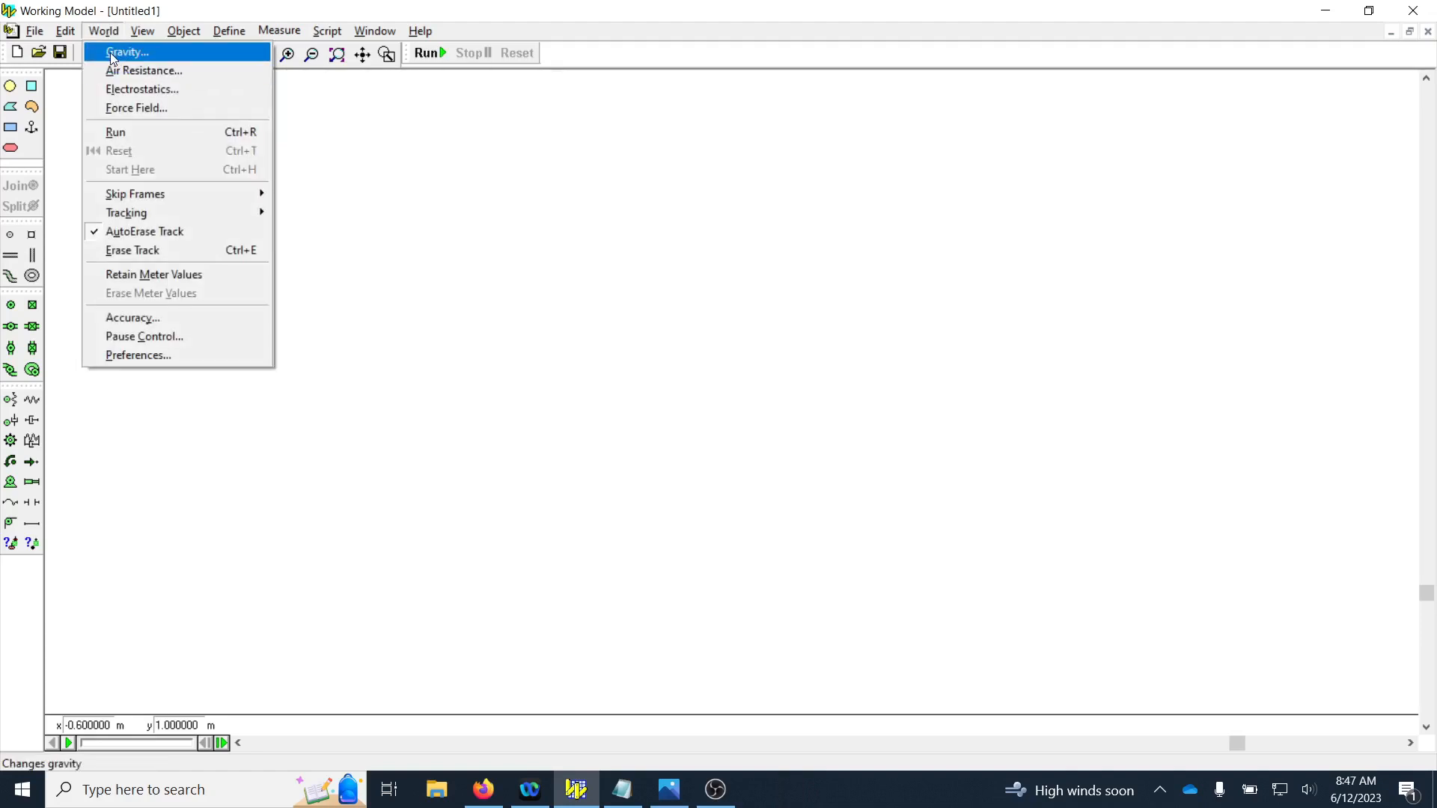
click(110, 52)
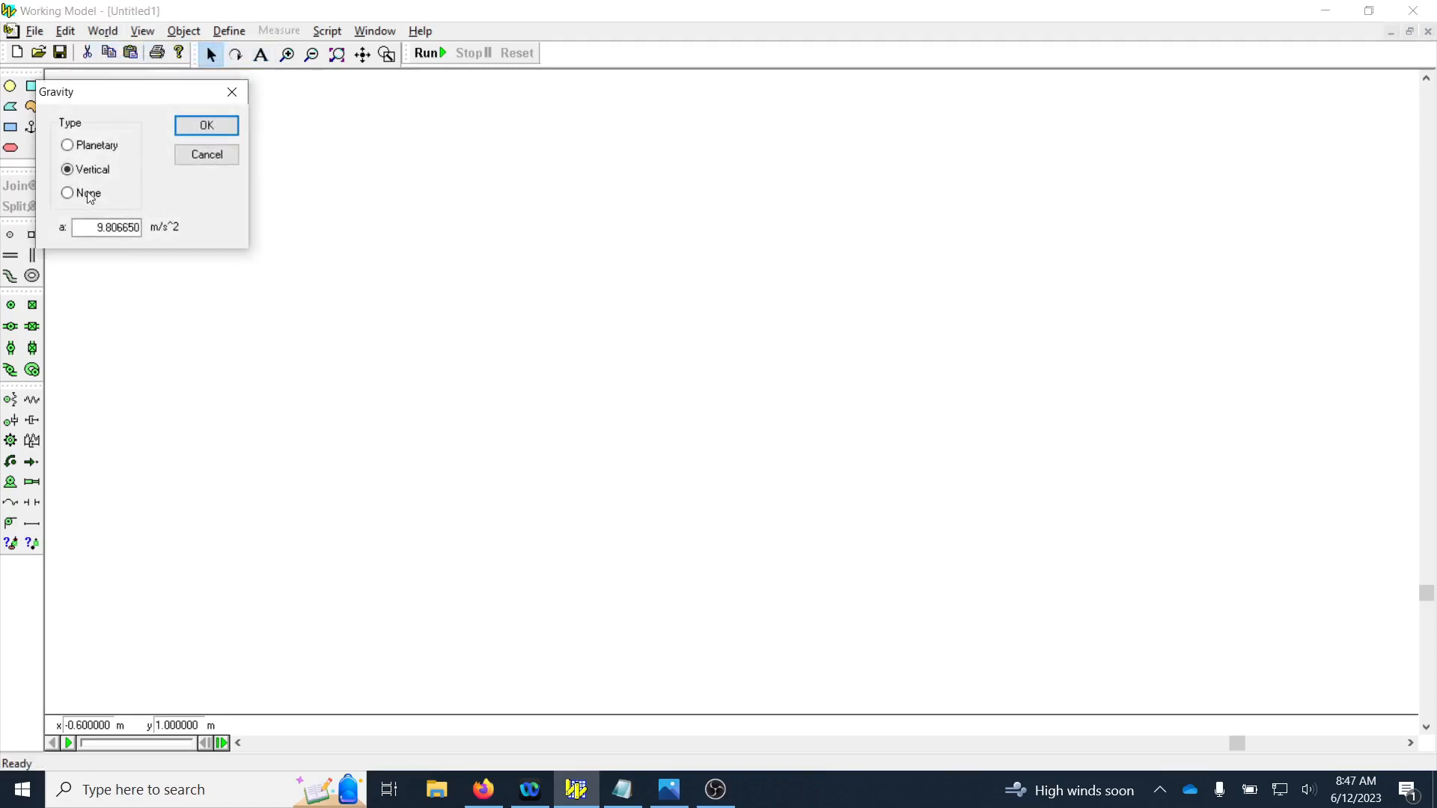
click(78, 192)
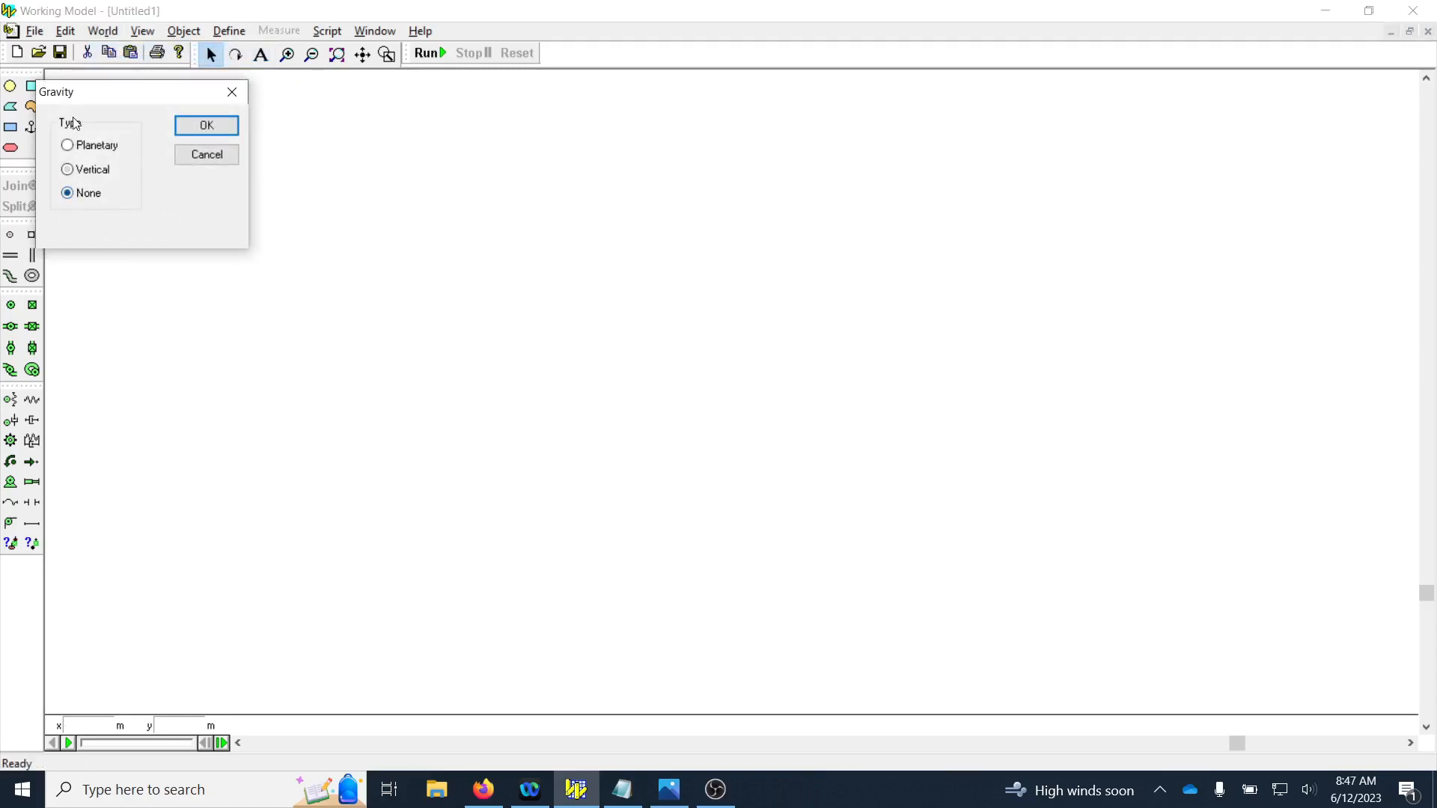
click(204, 126)
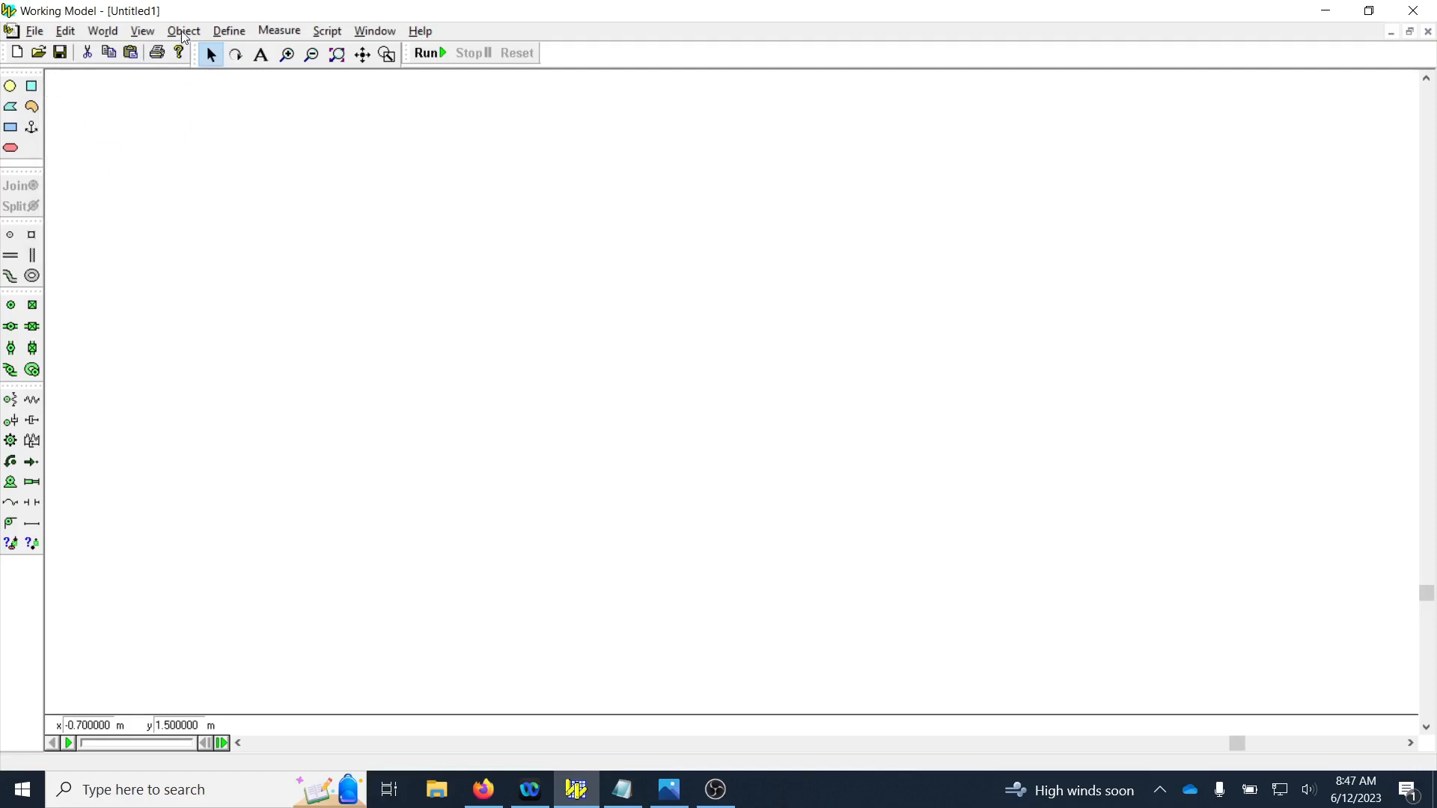
Step: Set the unit system to SI (degrees)
click(143, 31)
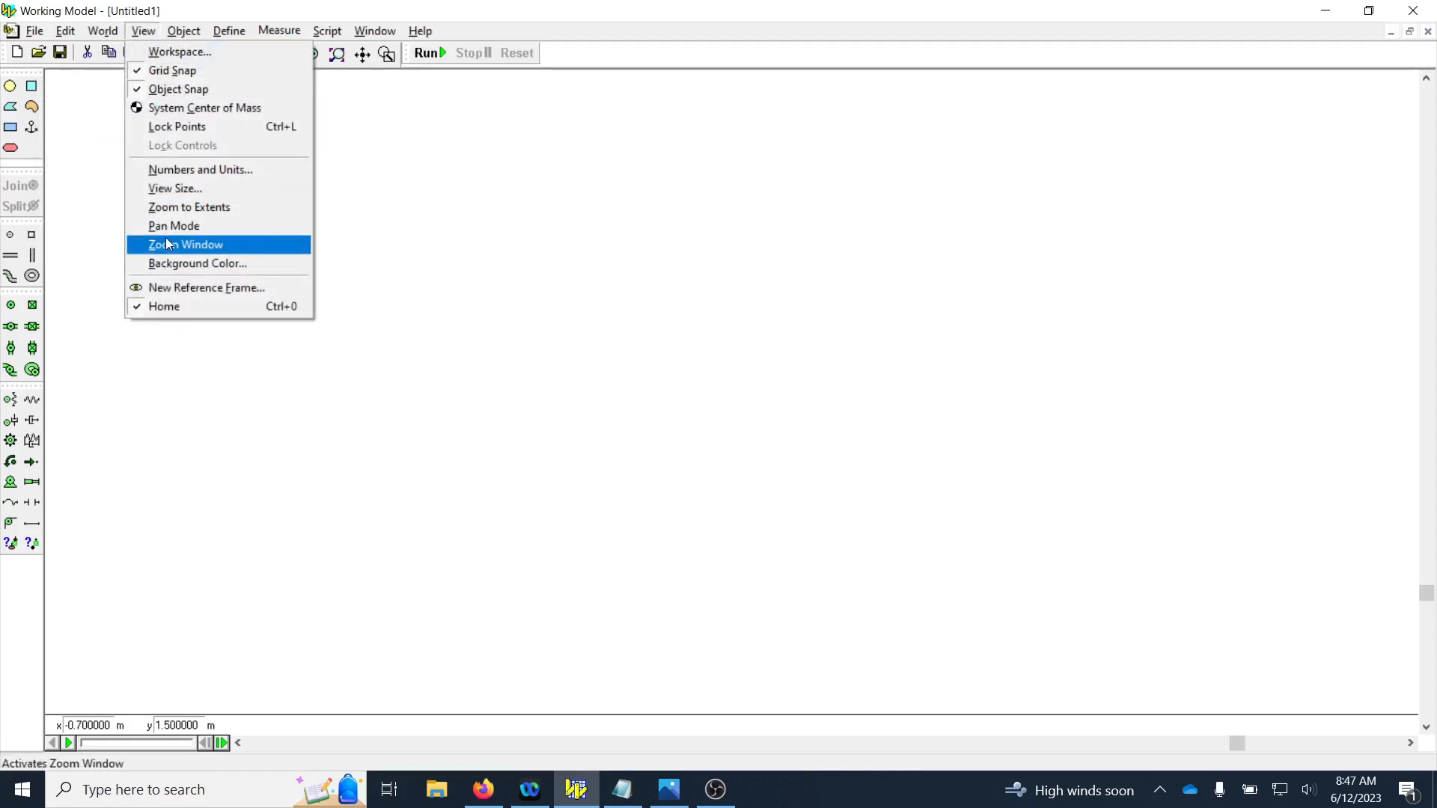
click(166, 171)
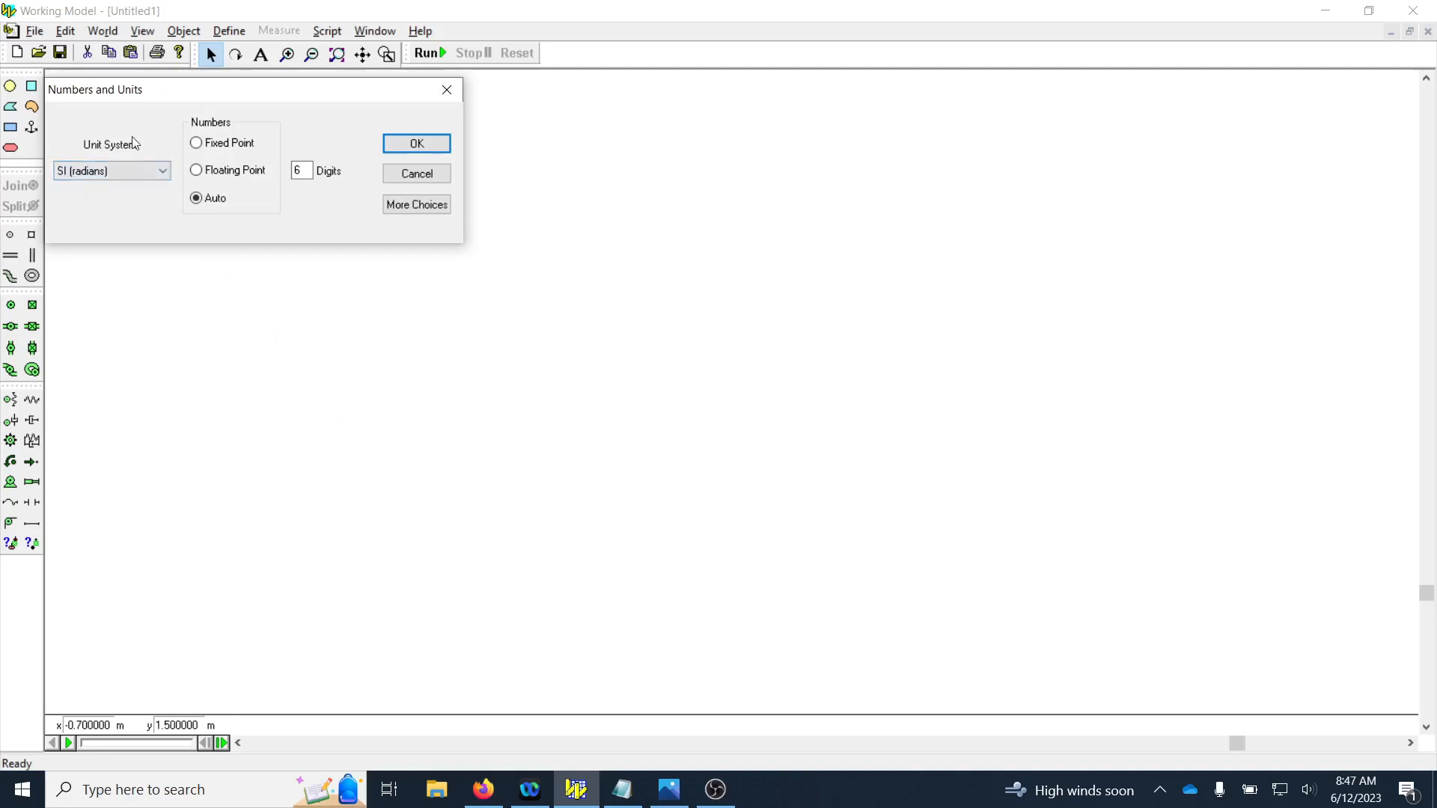
click(79, 174)
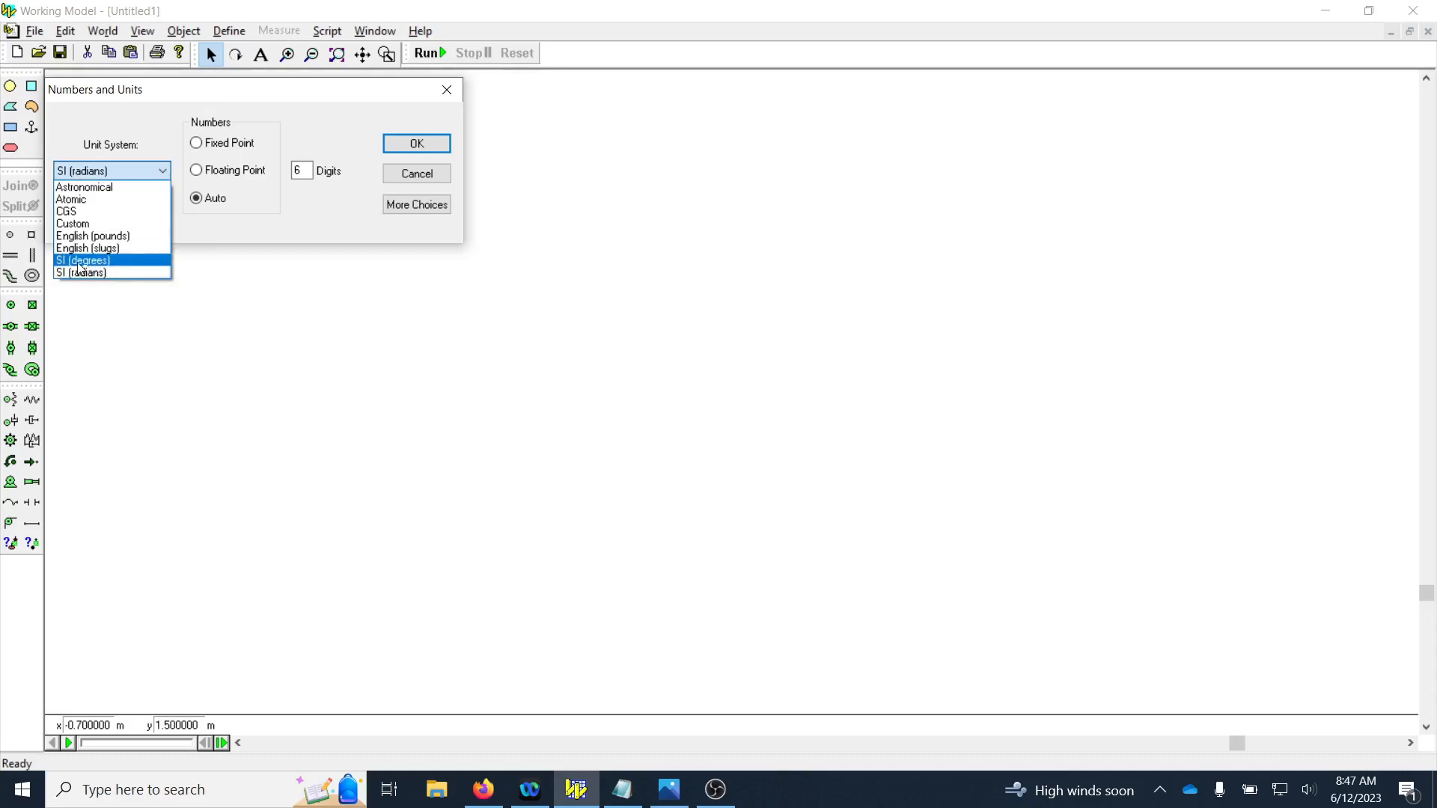
click(80, 260)
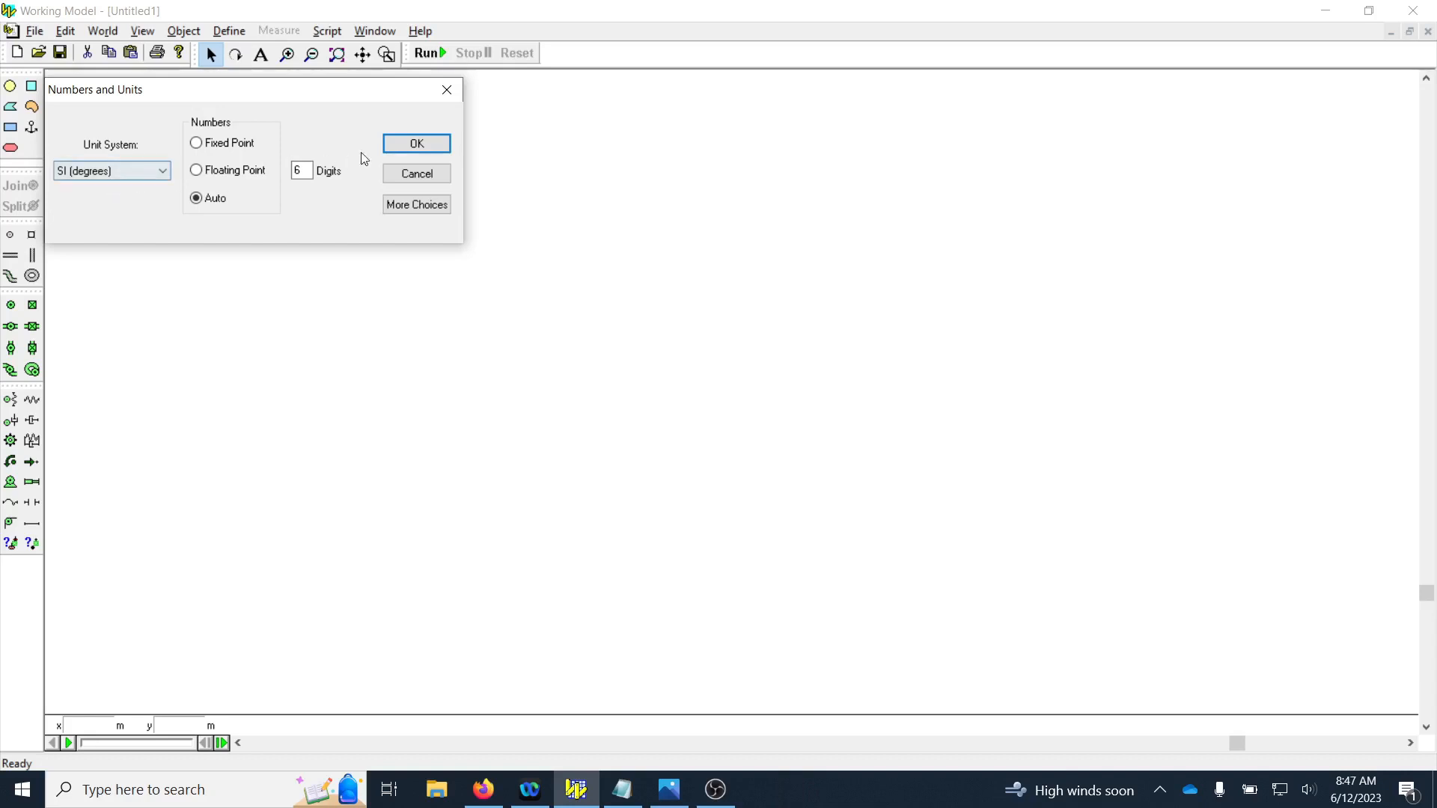
click(408, 152)
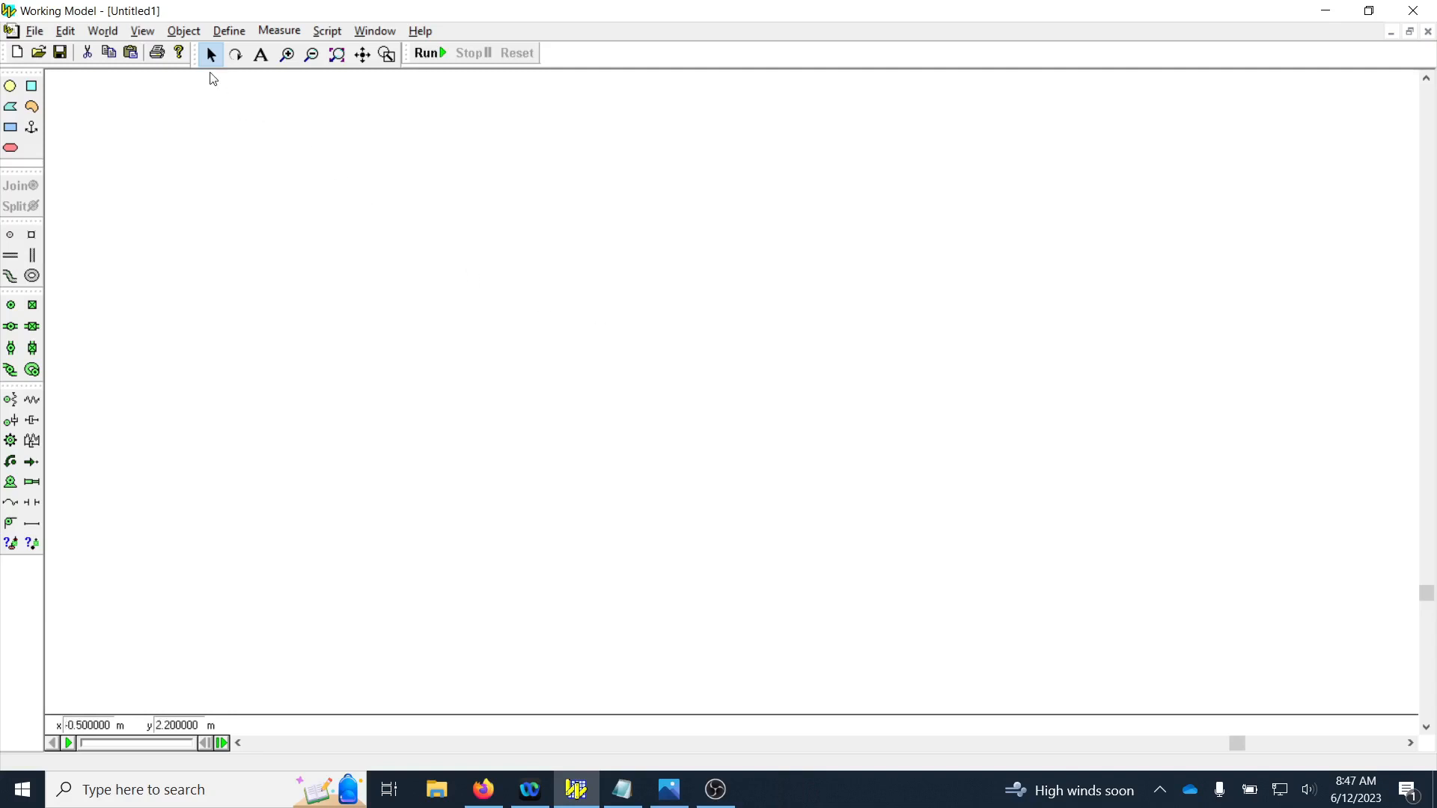
Step: Show the rulers and grid lines in the workspace
click(143, 31)
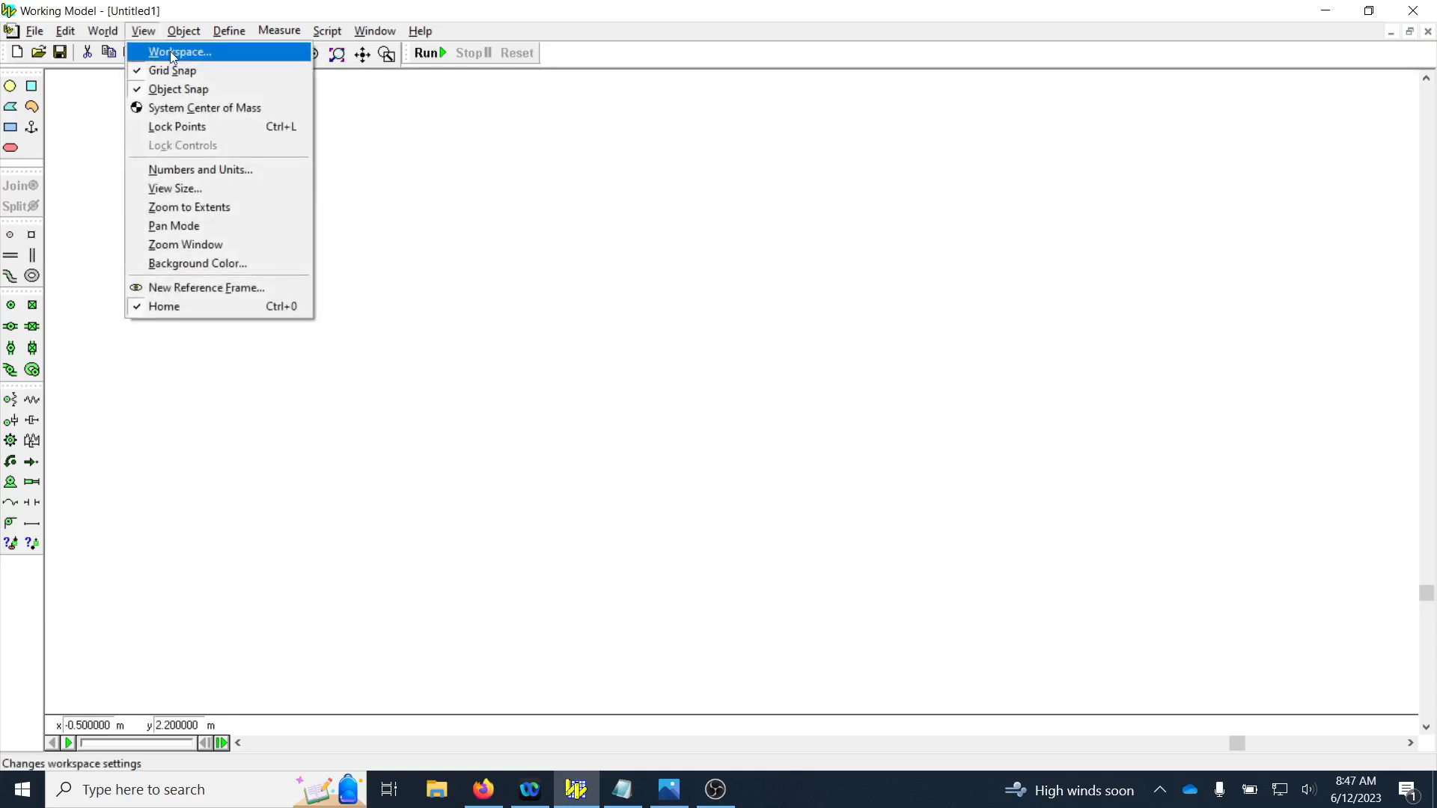
click(171, 53)
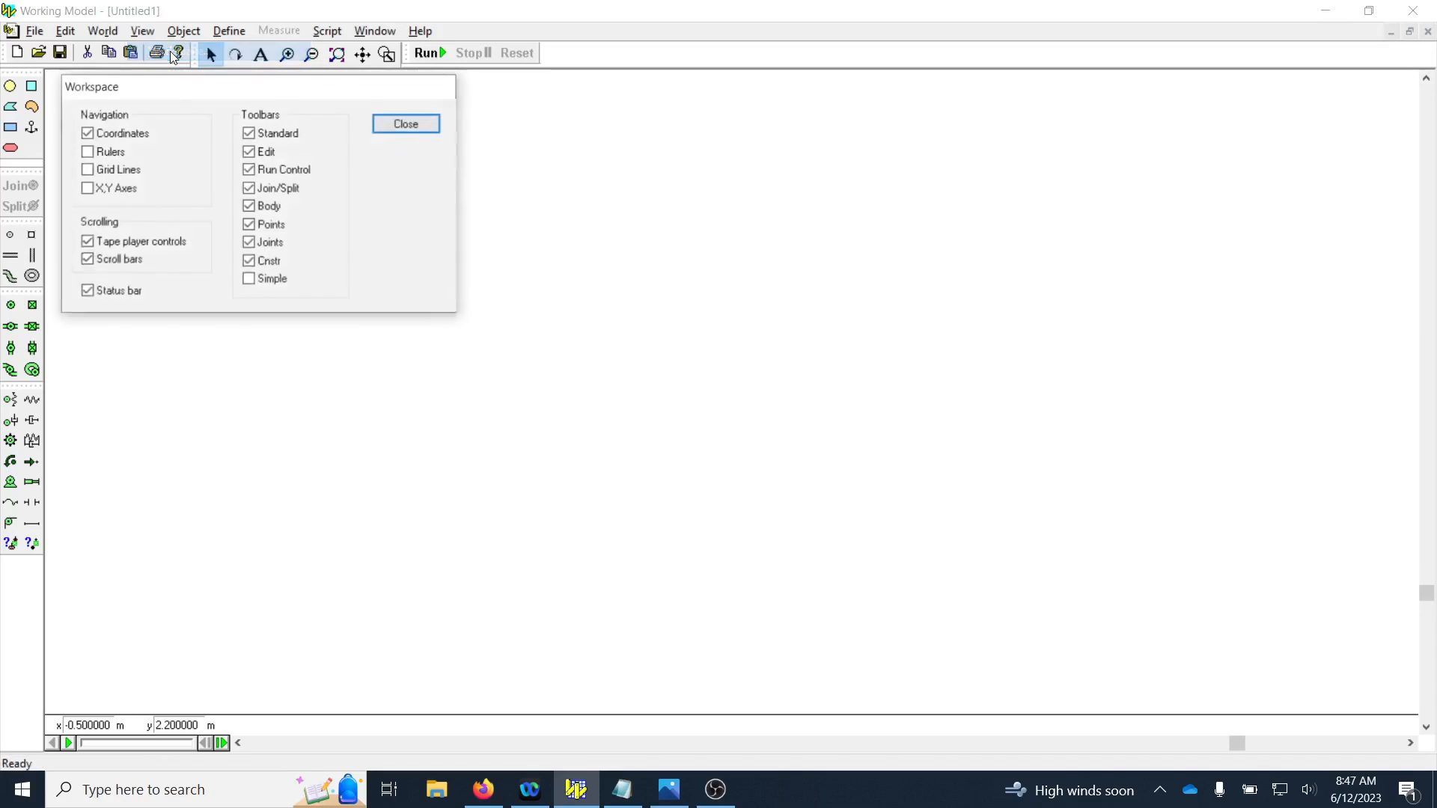
click(110, 153)
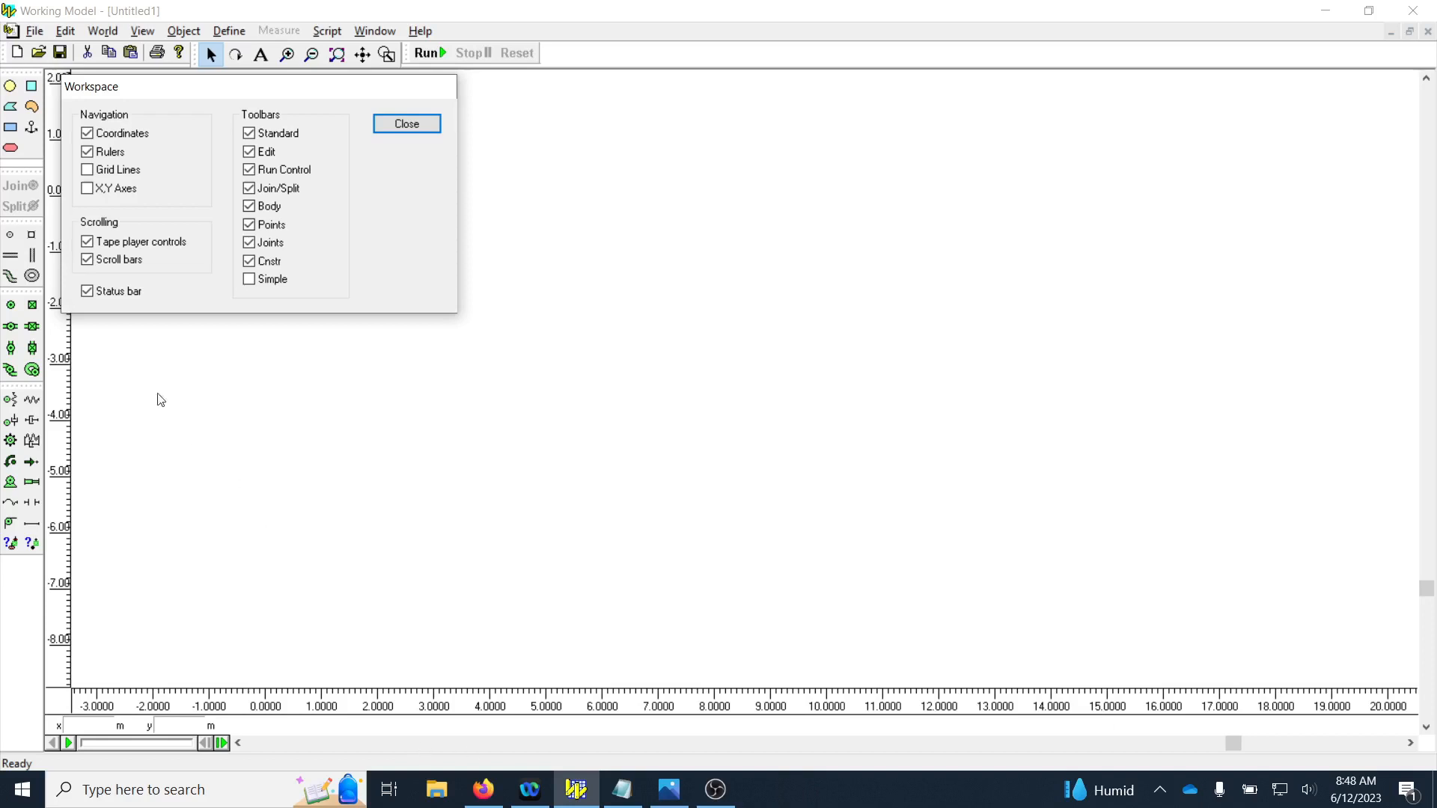
click(111, 172)
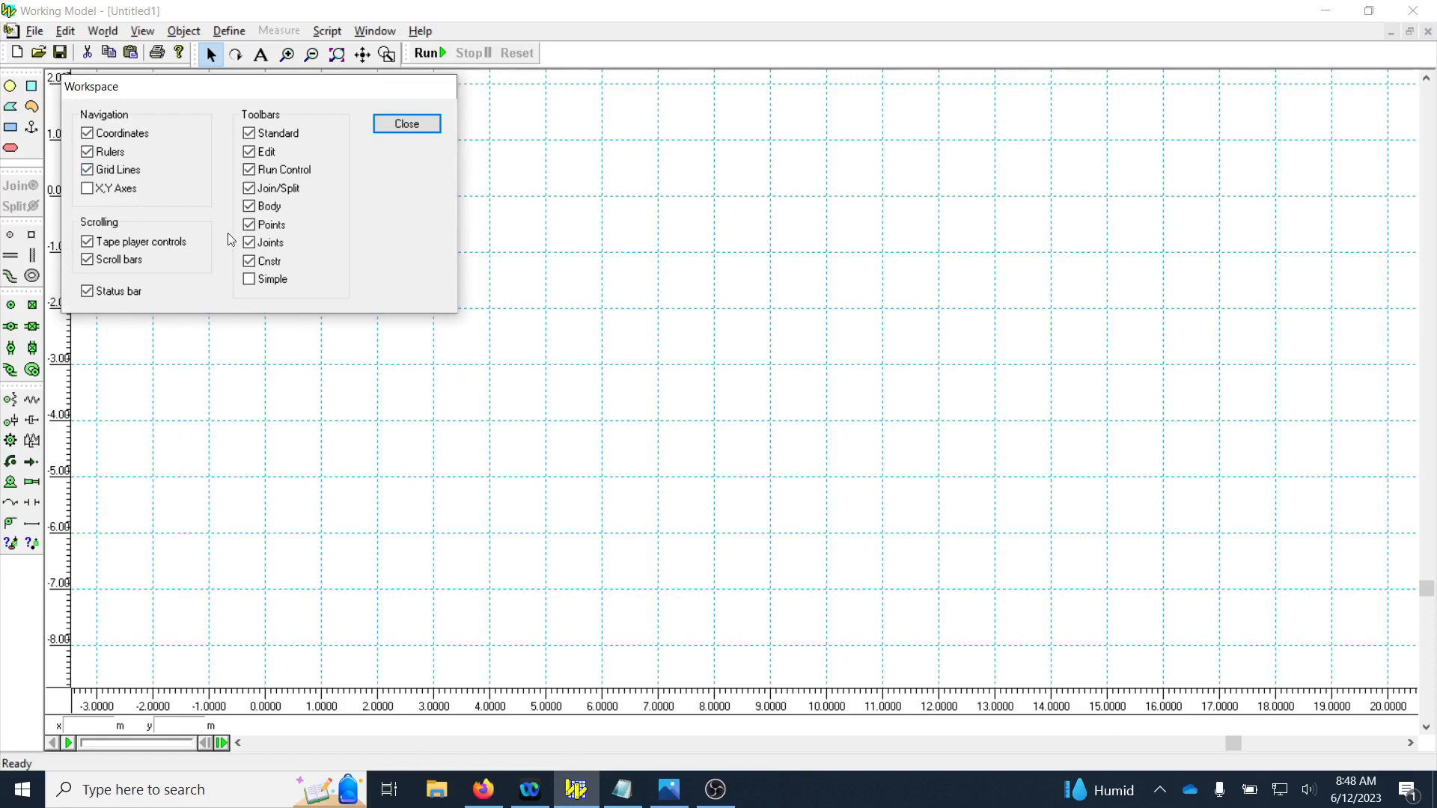
drag(224, 105, 299, 173)
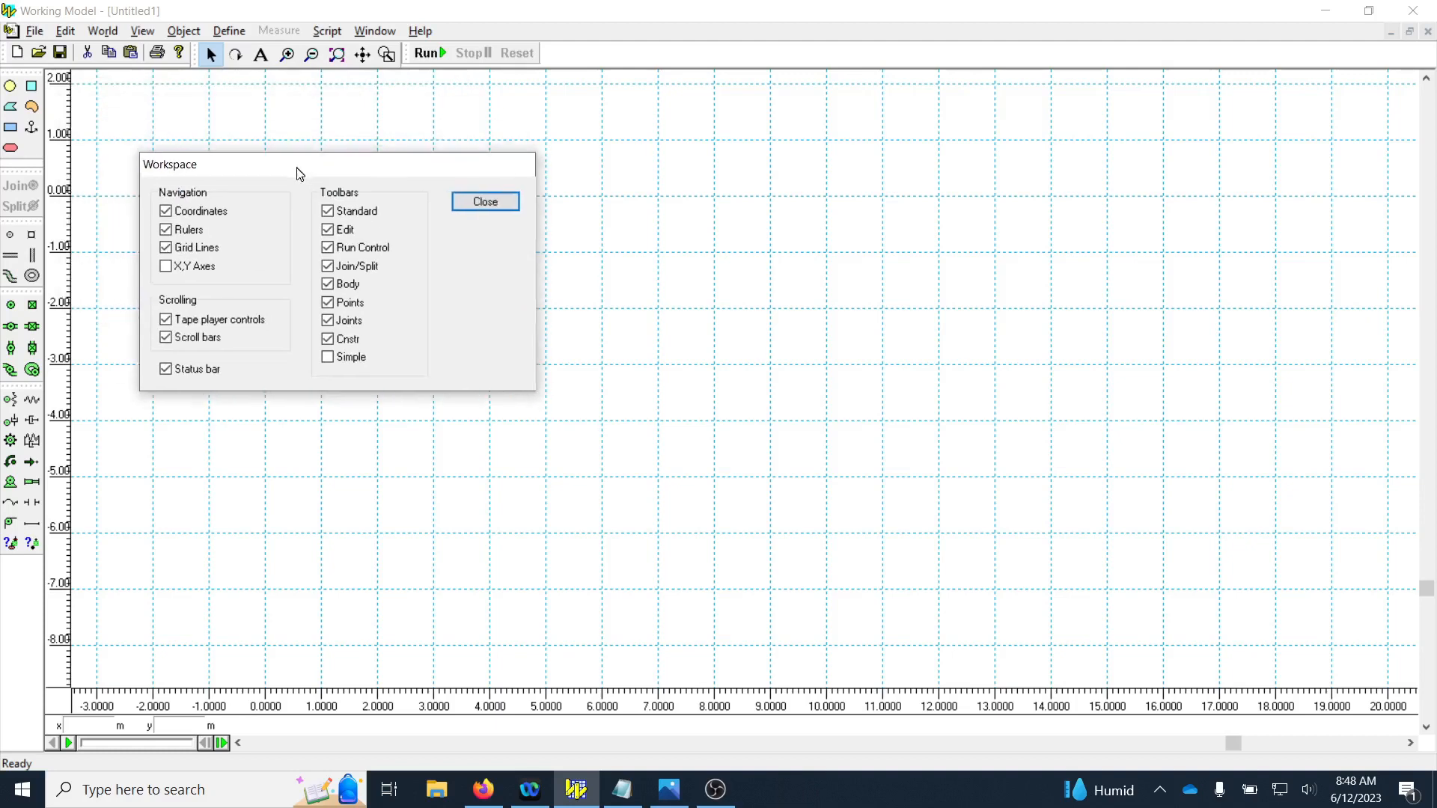
click(488, 211)
Step: Consult the Six-Bar Linkage image, and draw a horizontal rectangle about 8.6 m wide and 0.4 m high extending from the origin along the x-axis
click(1426, 78)
click(1426, 78)
click(1426, 78)
click(1425, 78)
click(1425, 78)
click(1425, 78)
click(1426, 78)
click(1426, 78)
click(1426, 78)
click(1426, 78)
click(1425, 78)
click(1425, 78)
click(1425, 78)
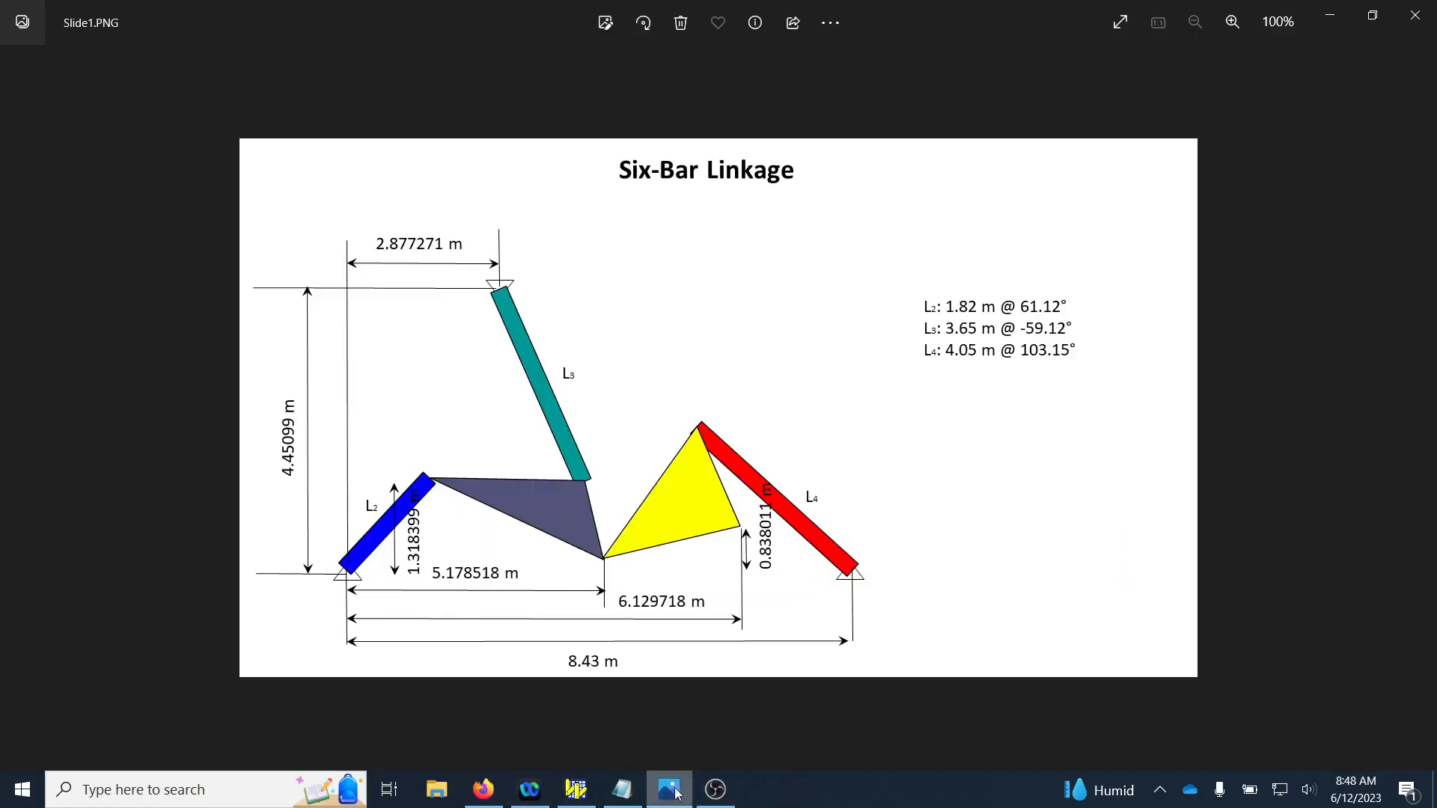
click(669, 789)
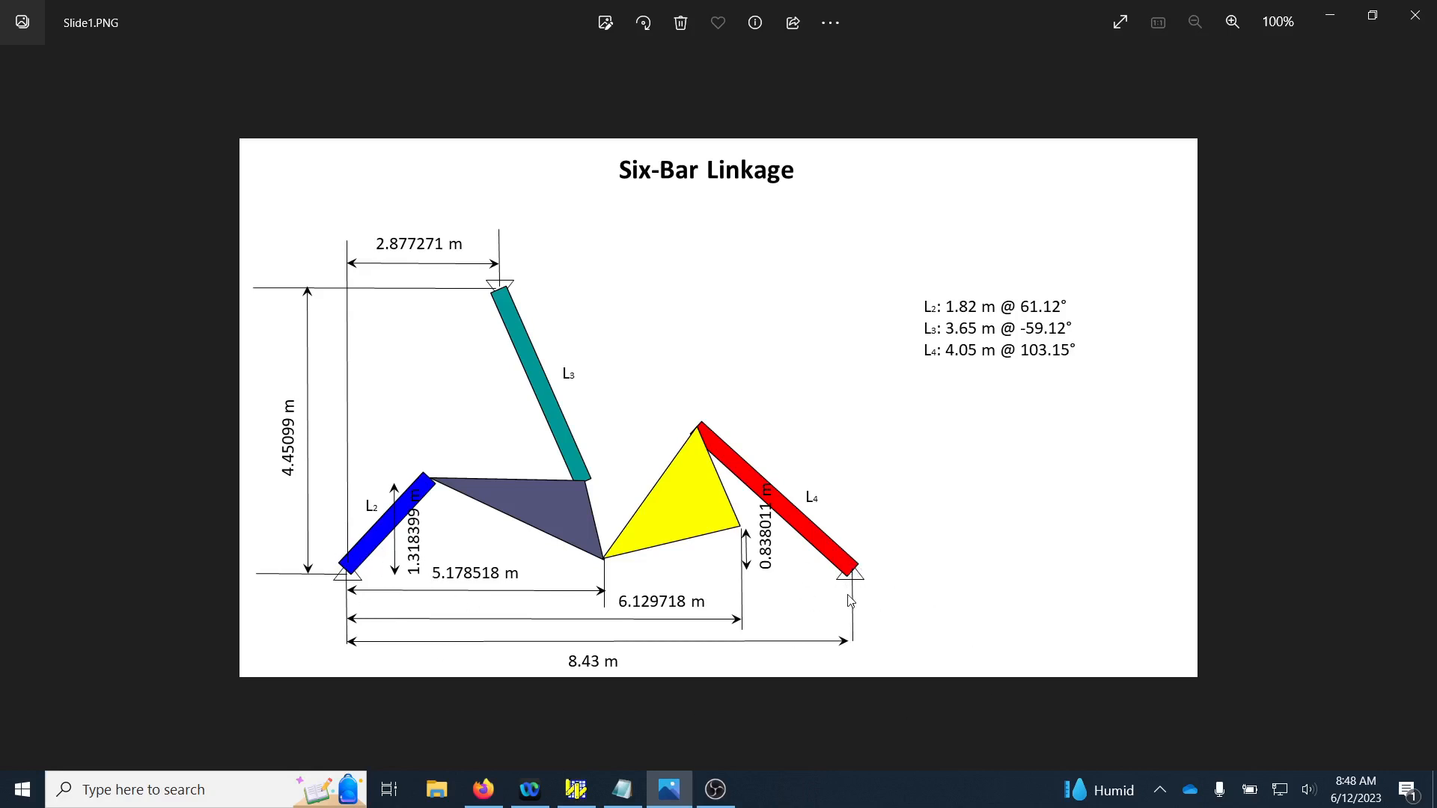
click(1329, 15)
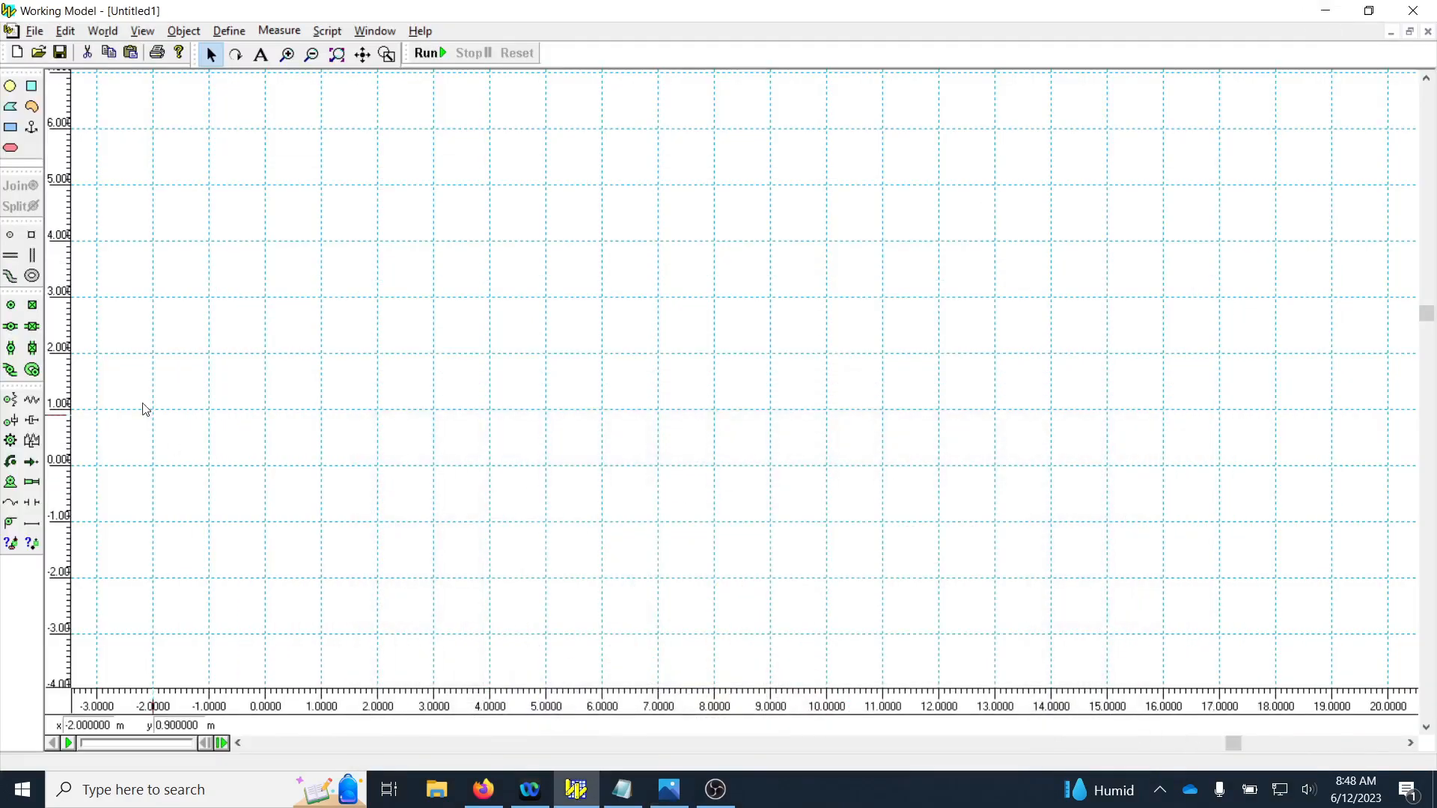
click(13, 128)
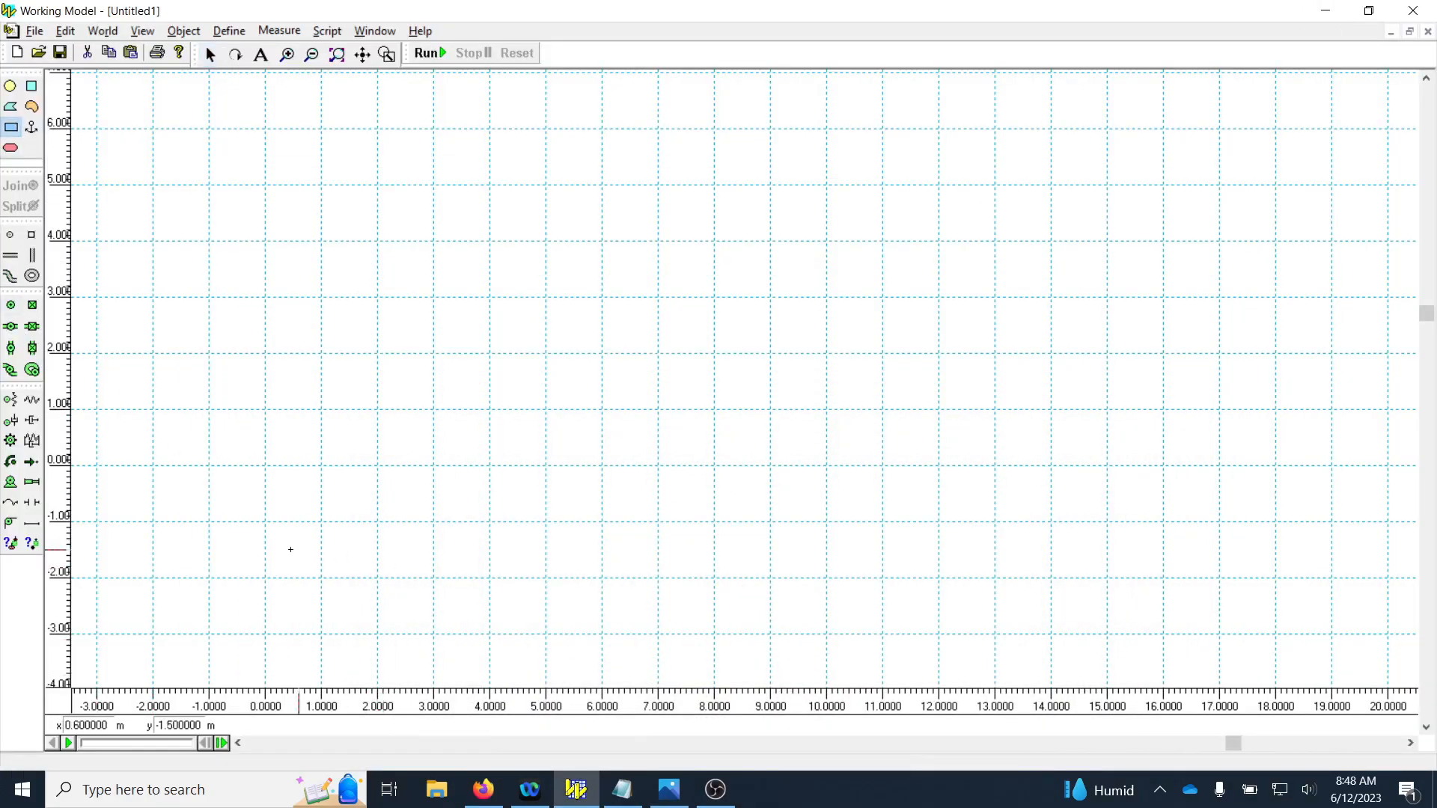
drag(264, 451, 748, 477)
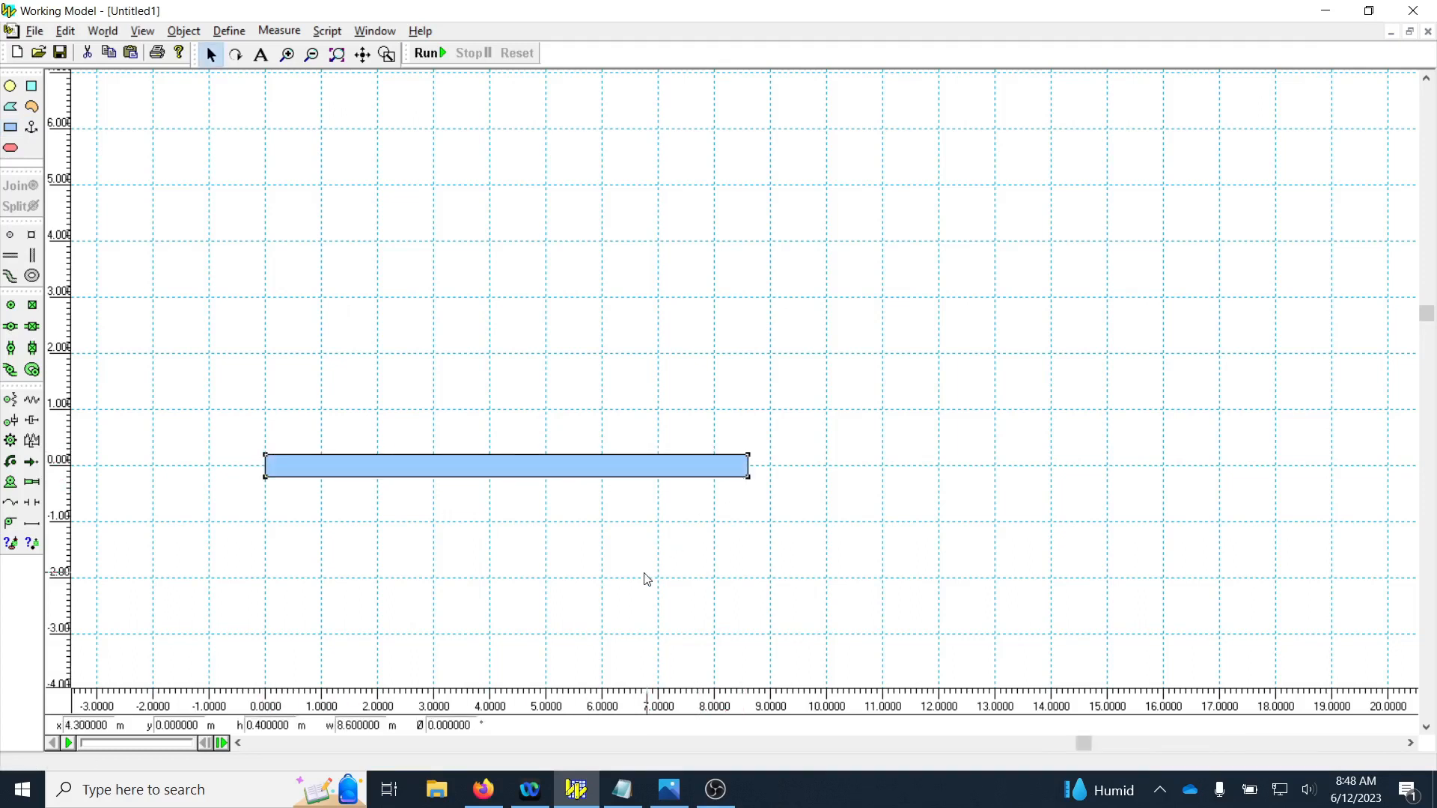
Step: Open the rectangle's Properties and Geometry windows and place them side by side, clear of the body
right_click(297, 464)
click(338, 476)
drag(1075, 284, 1064, 144)
click(382, 471)
right_click(383, 470)
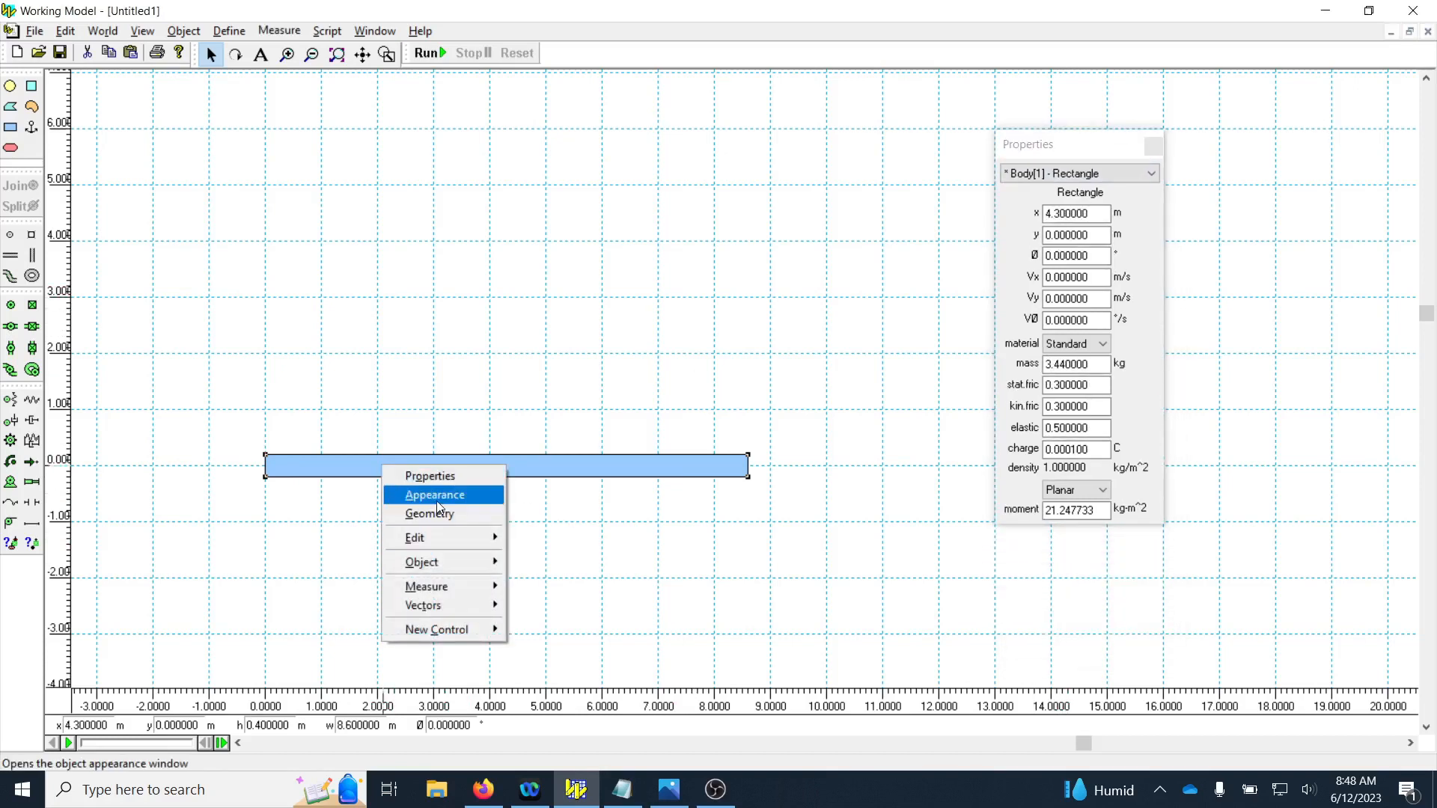
click(435, 514)
drag(570, 190, 1246, 212)
drag(1065, 149, 987, 135)
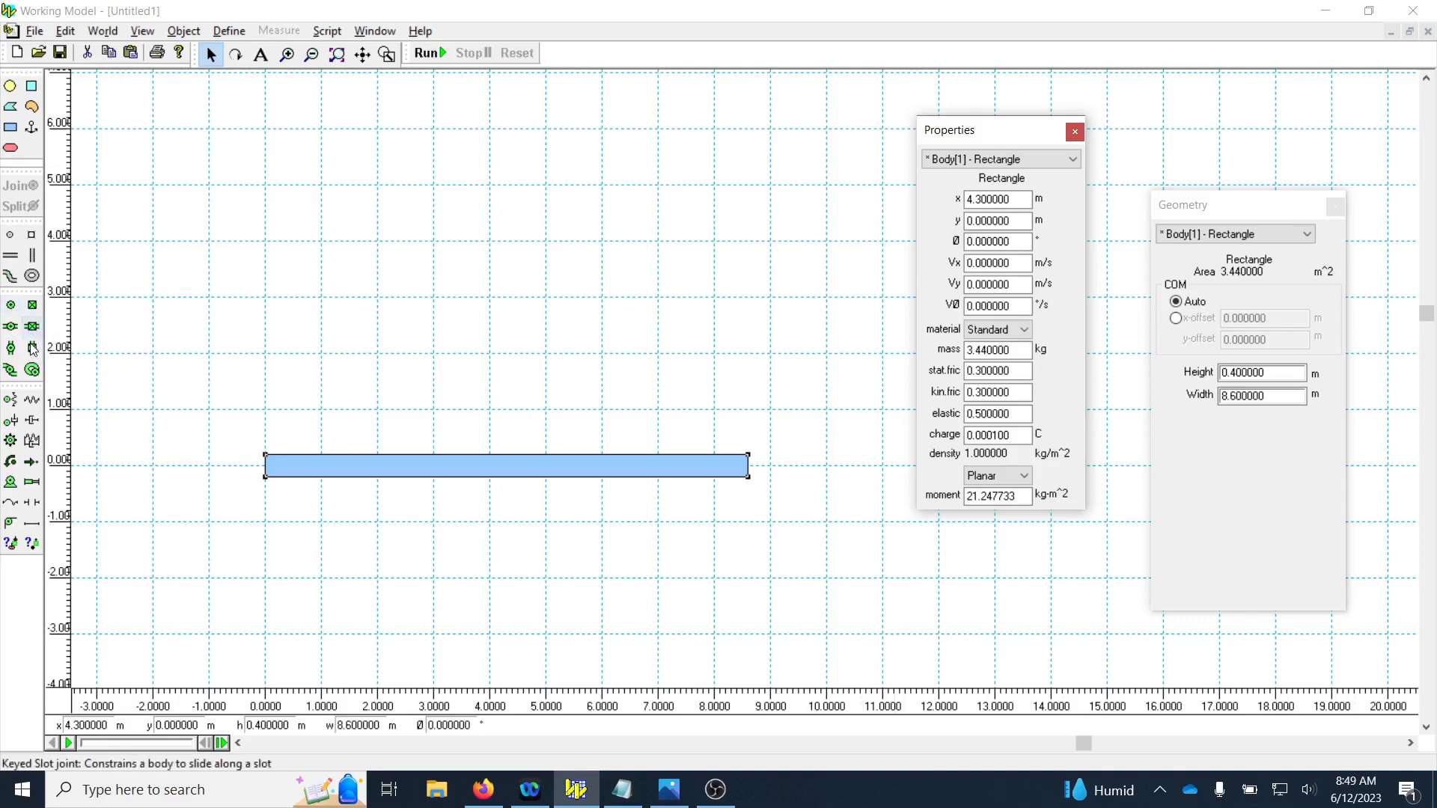
Step: Pin the rectangle's left end at the origin, and set its width to 8.43 m as given in the Six-Bar Linkage image
click(10, 304)
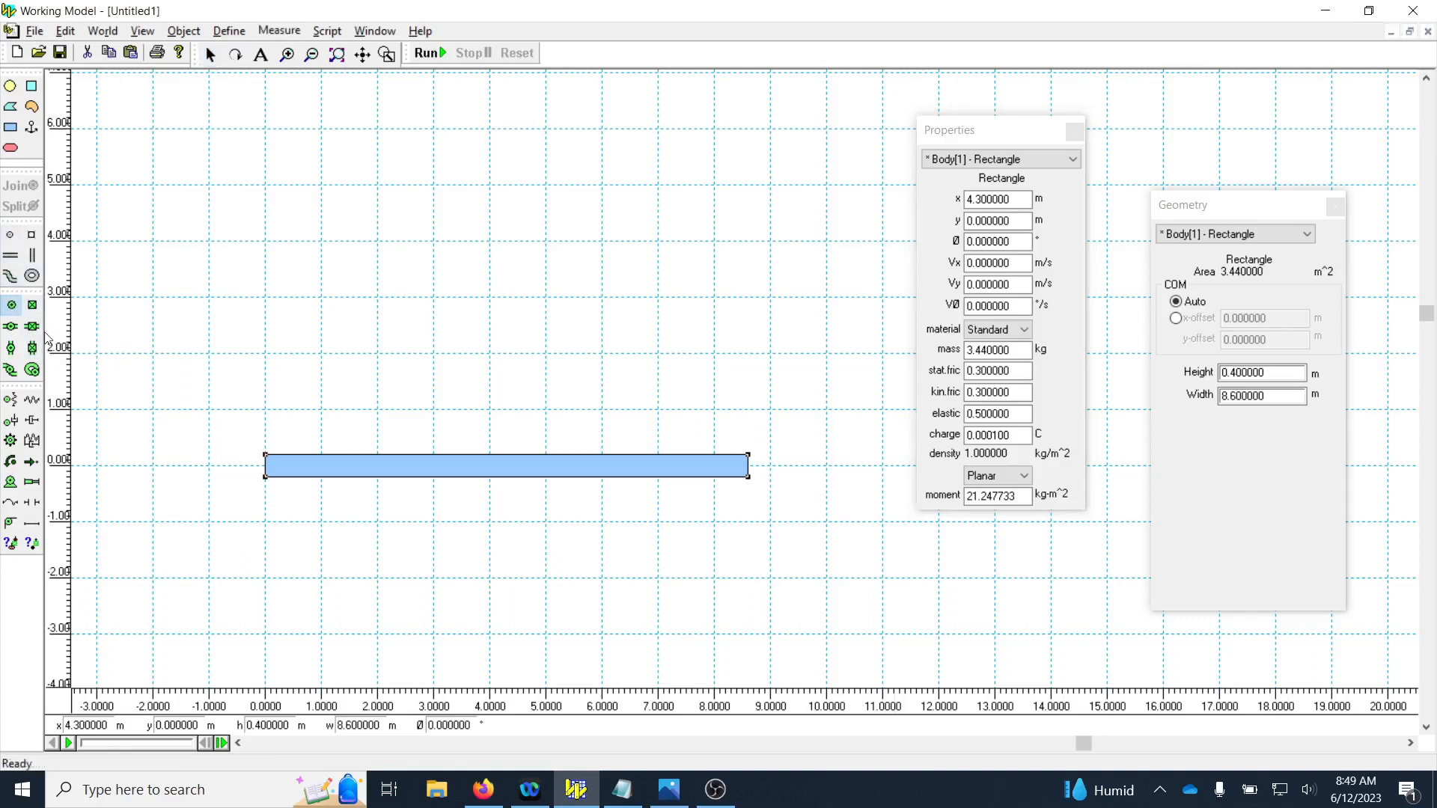
click(263, 465)
click(321, 468)
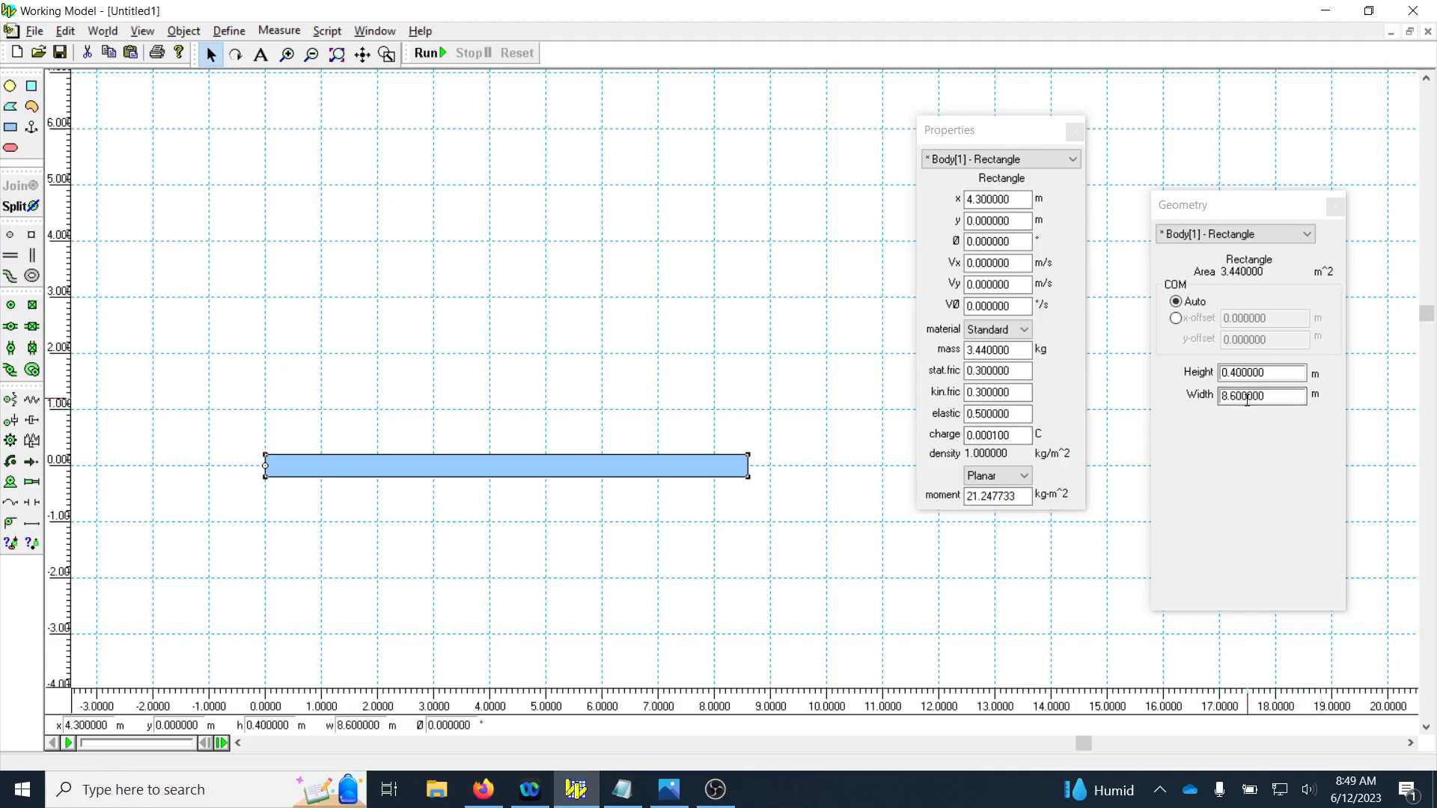
click(668, 788)
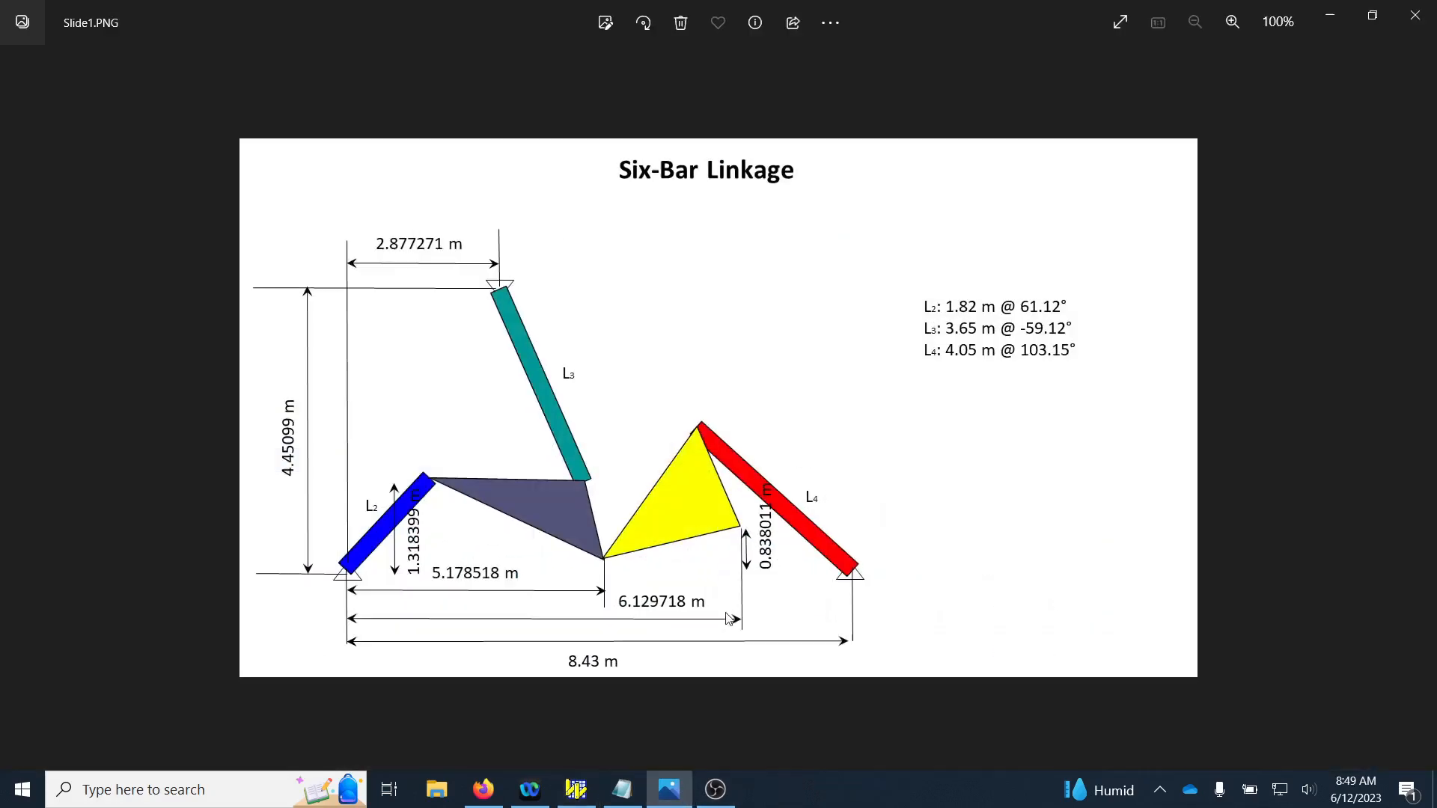
click(1329, 15)
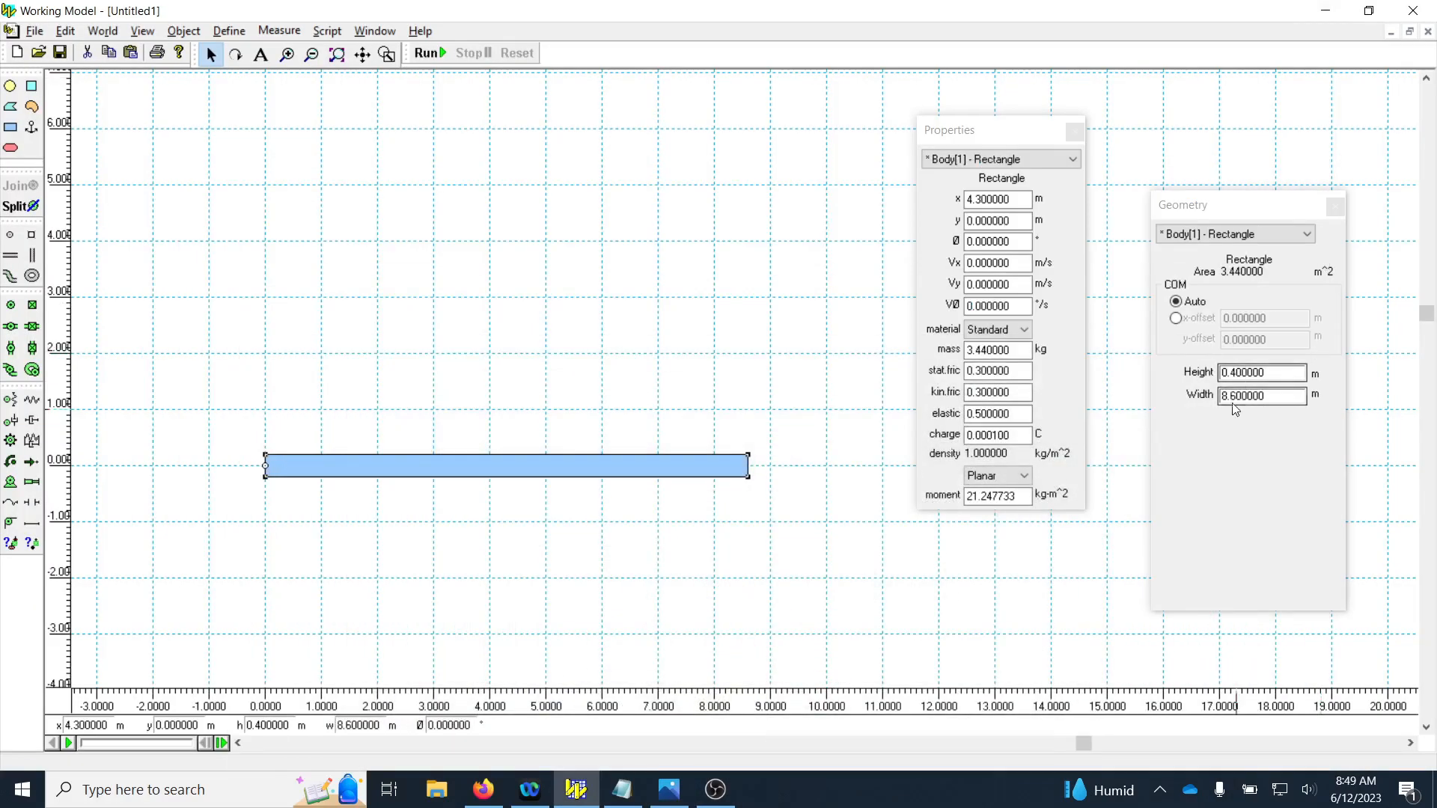
click(1226, 395)
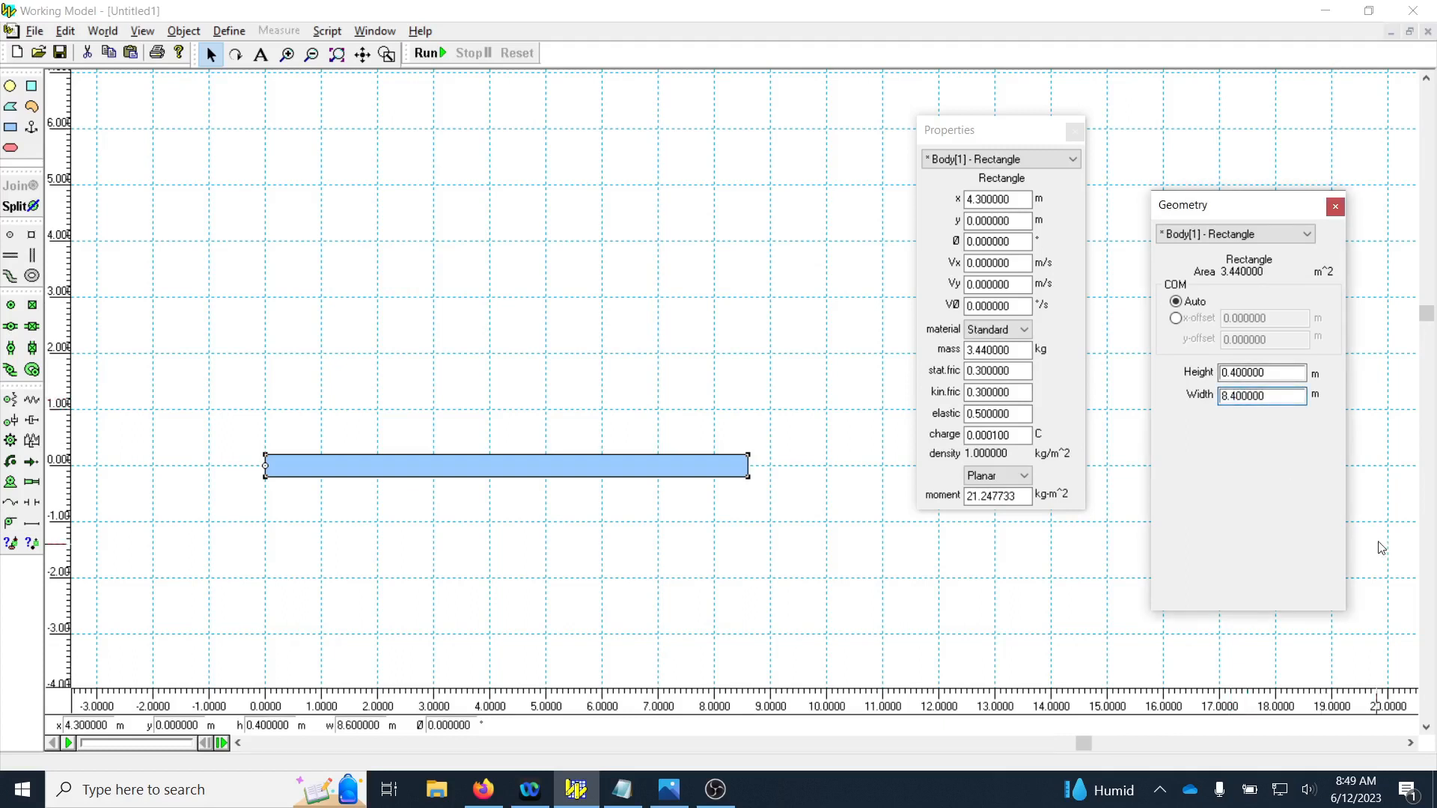
key(Return)
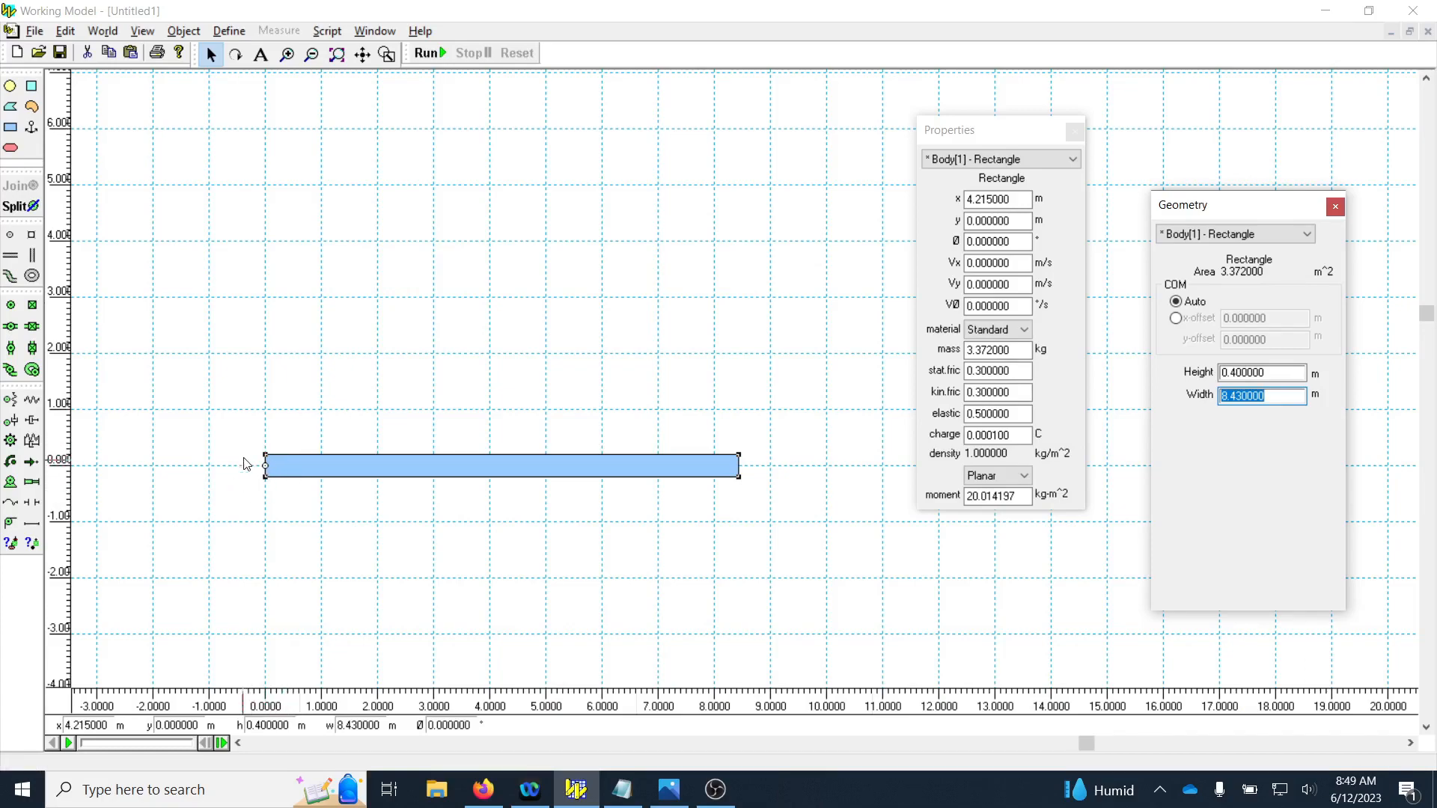
click(716, 790)
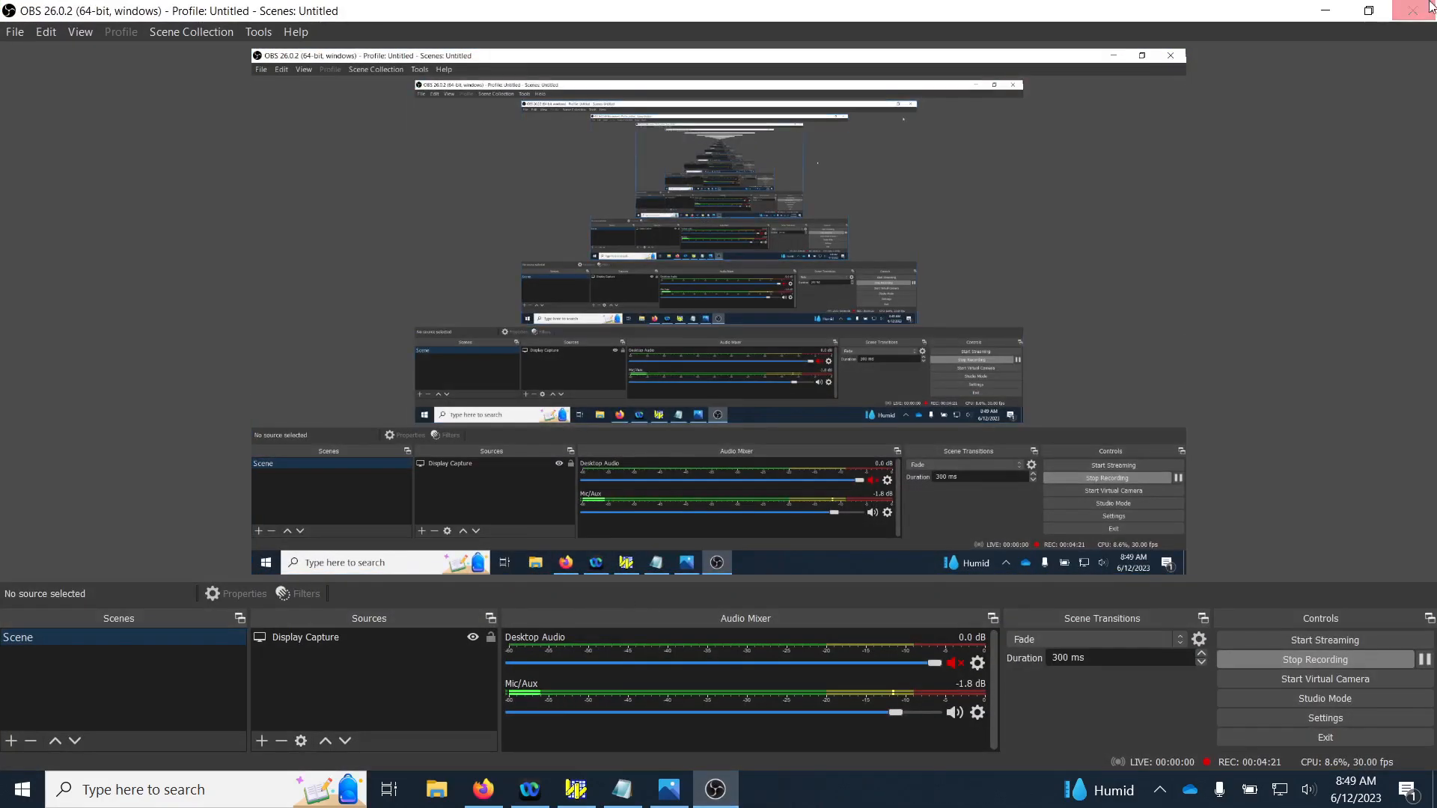
click(1326, 10)
click(668, 790)
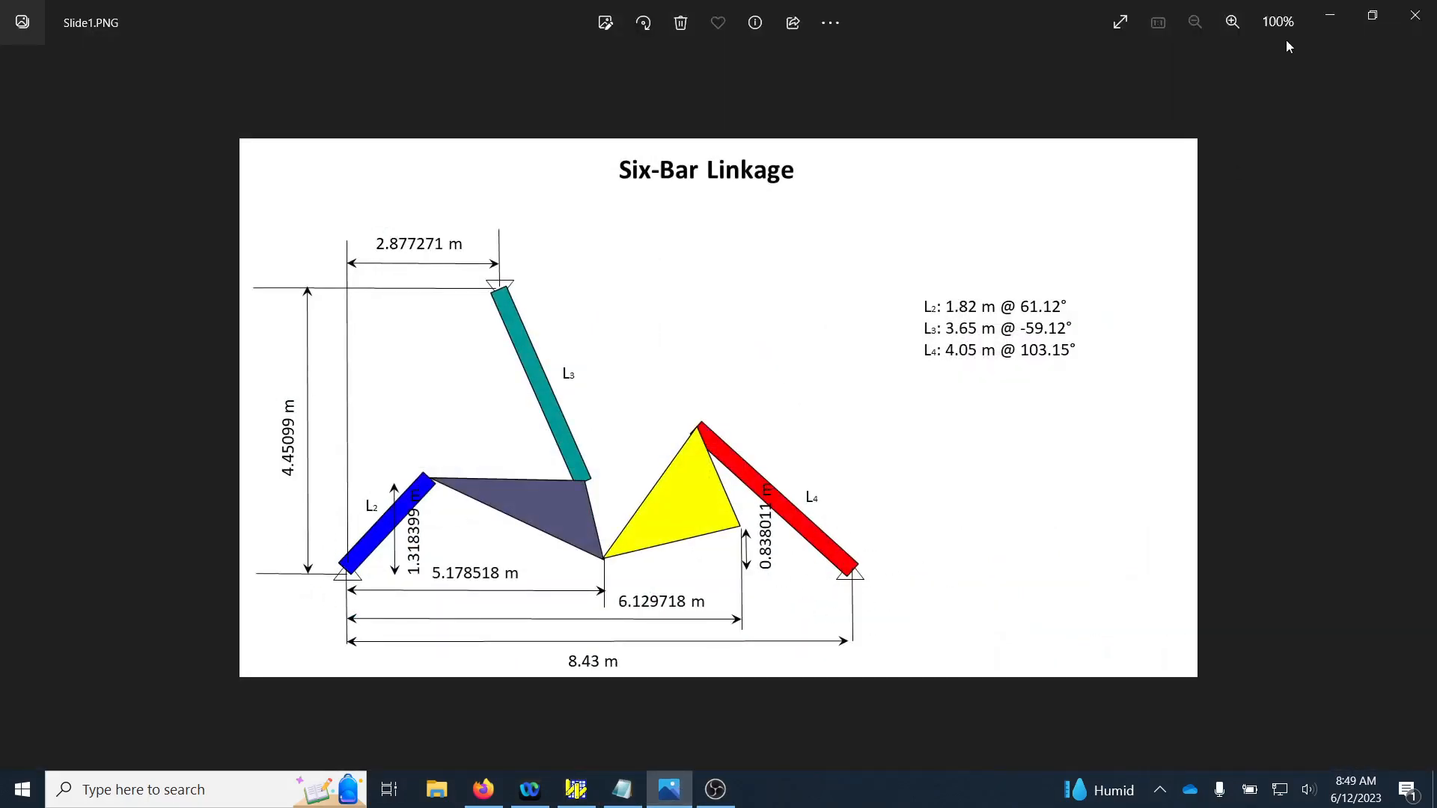
click(1330, 15)
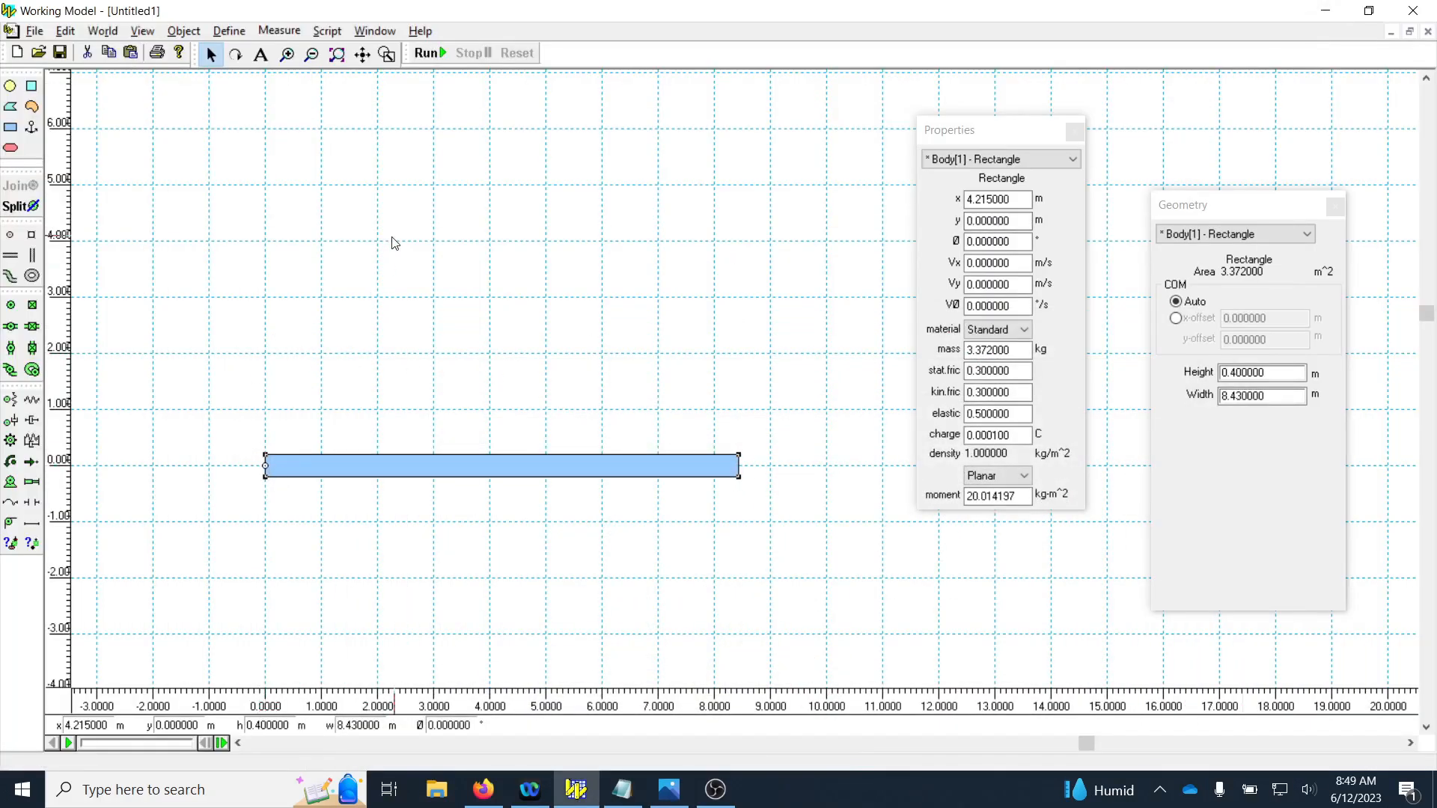
Step: Delete the joint at the horizontal link's left end, and anchor the link to the background at its centre
click(395, 243)
click(266, 467)
key(Delete)
click(32, 128)
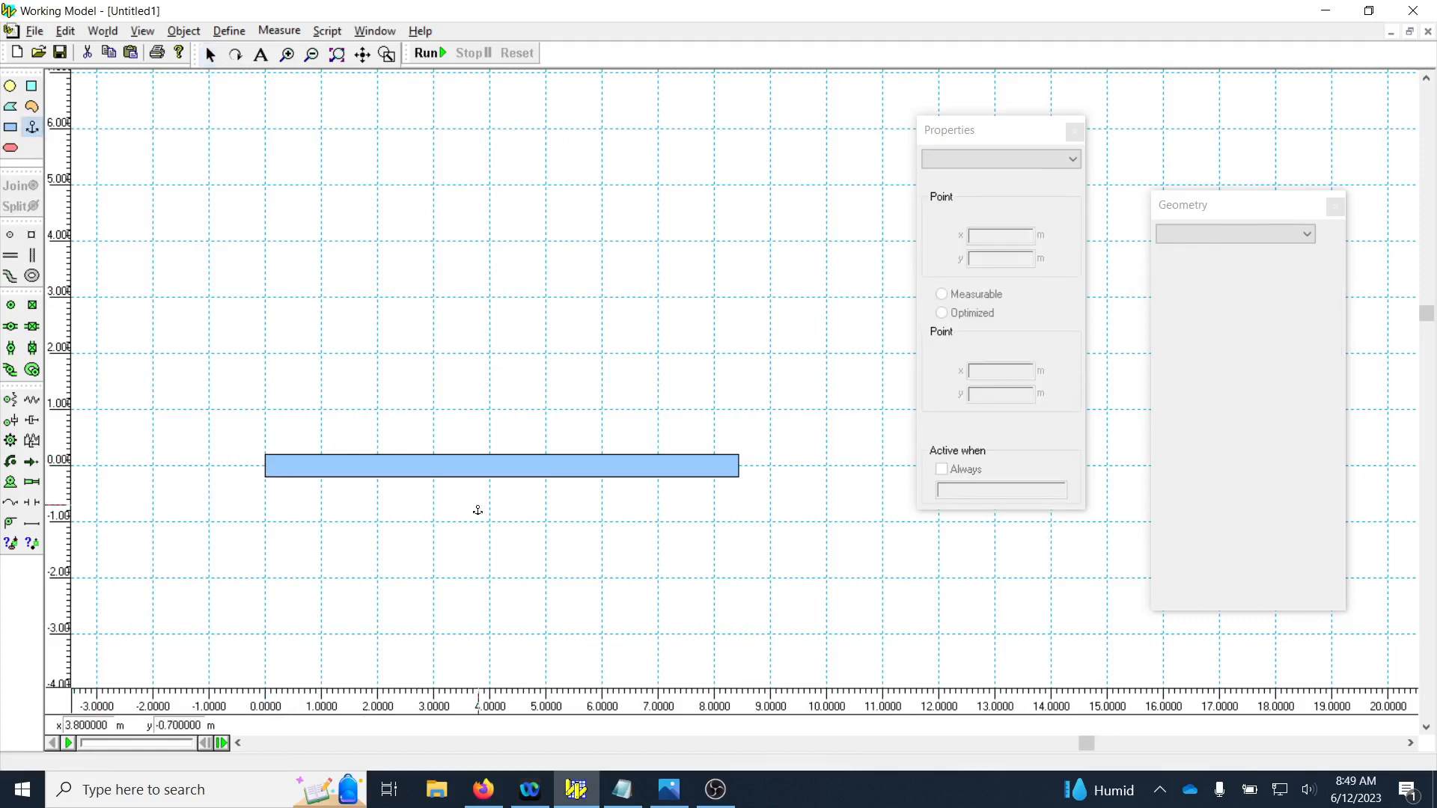
click(503, 468)
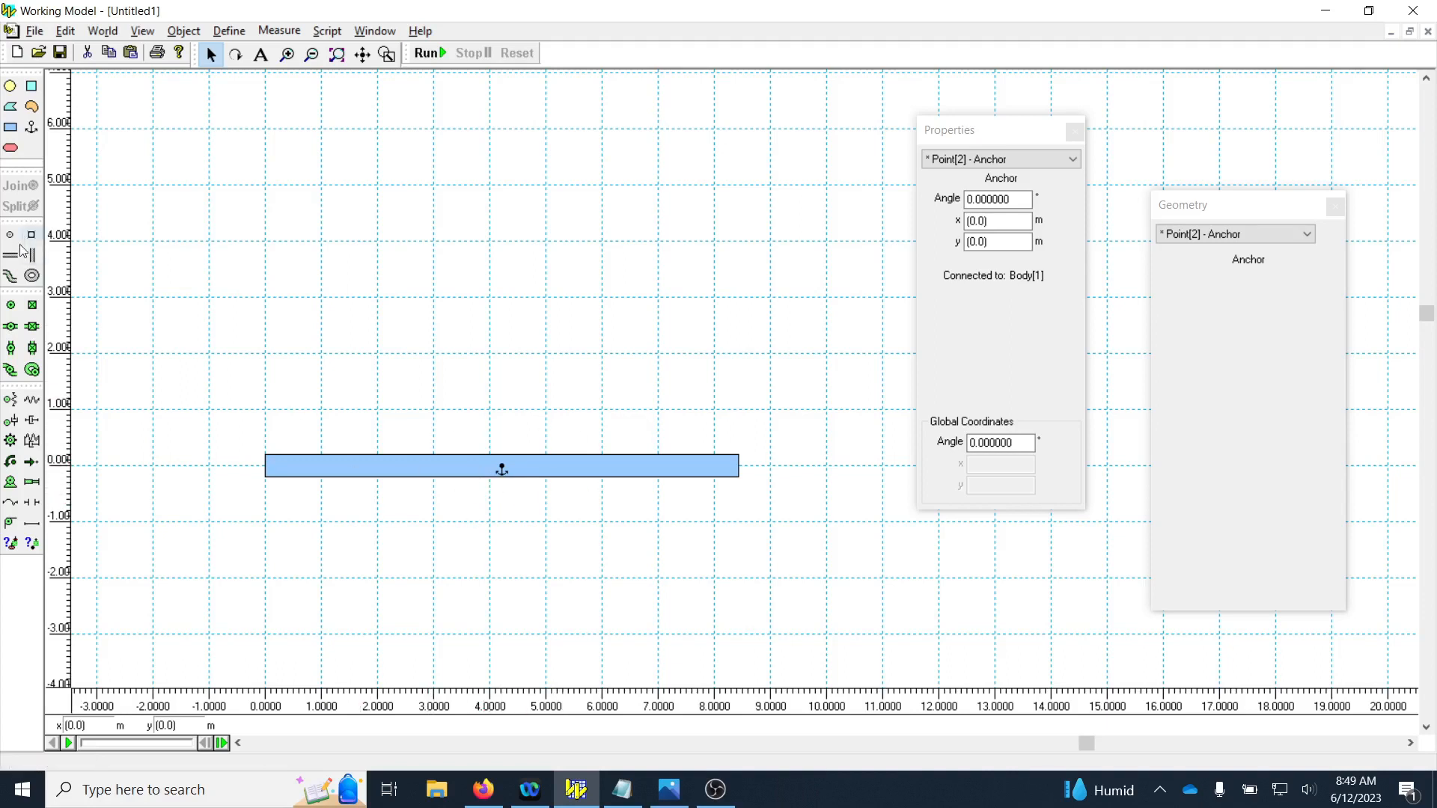
Step: Draw a rectangle about 2.8 m wide and 0.4 m high from the origin over the ground link, and pin its left end at the origin
click(10, 127)
drag(265, 455, 423, 476)
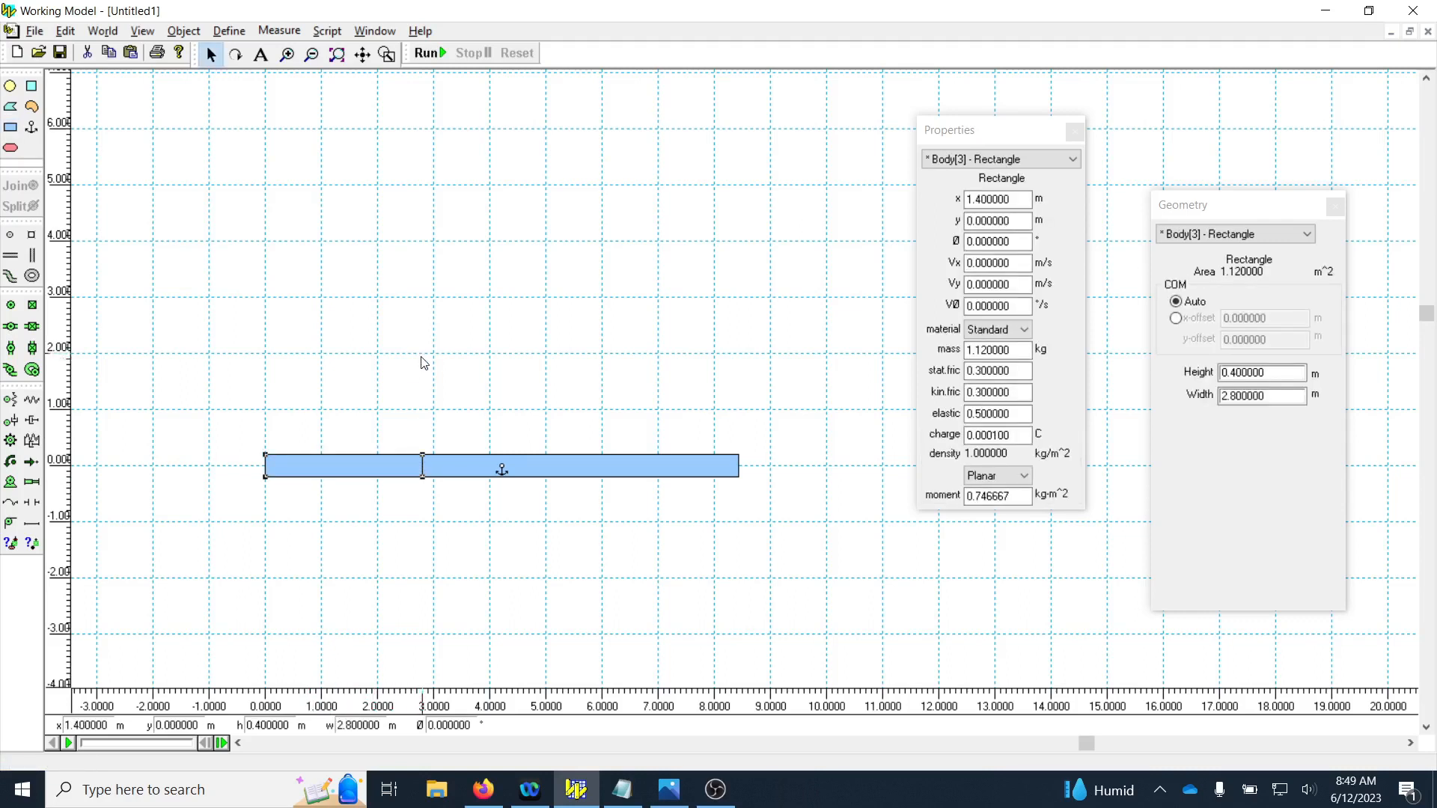
click(669, 789)
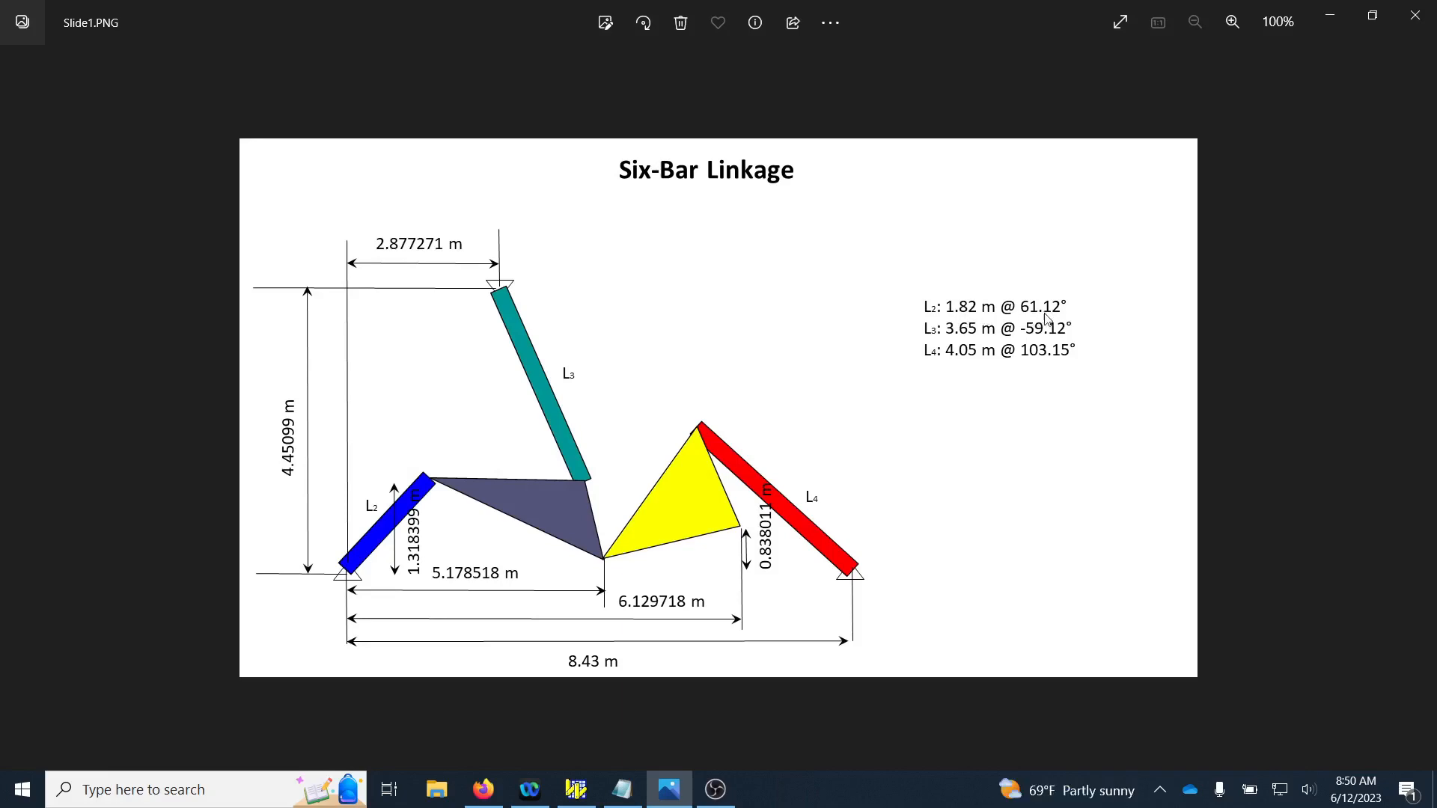
click(1329, 15)
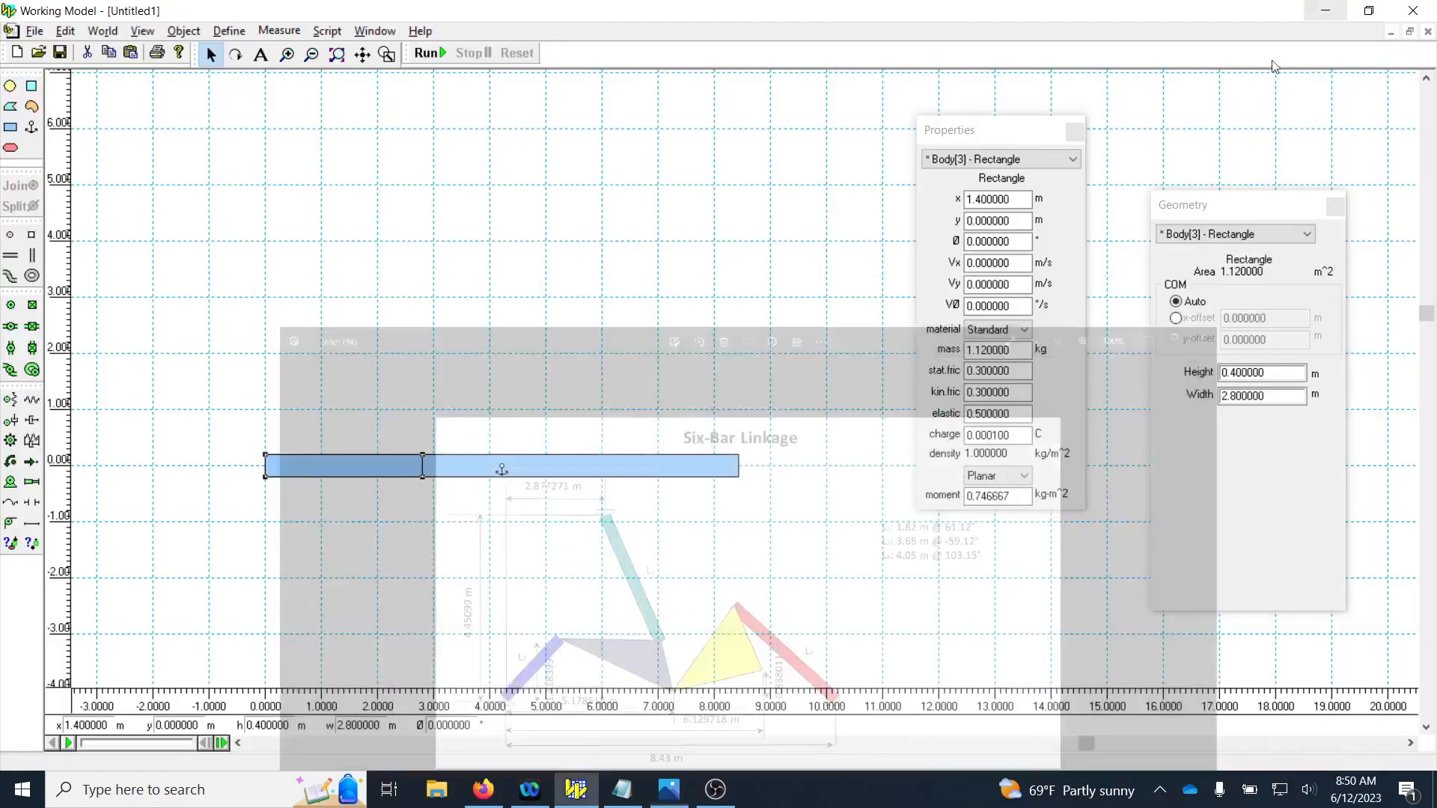
click(10, 305)
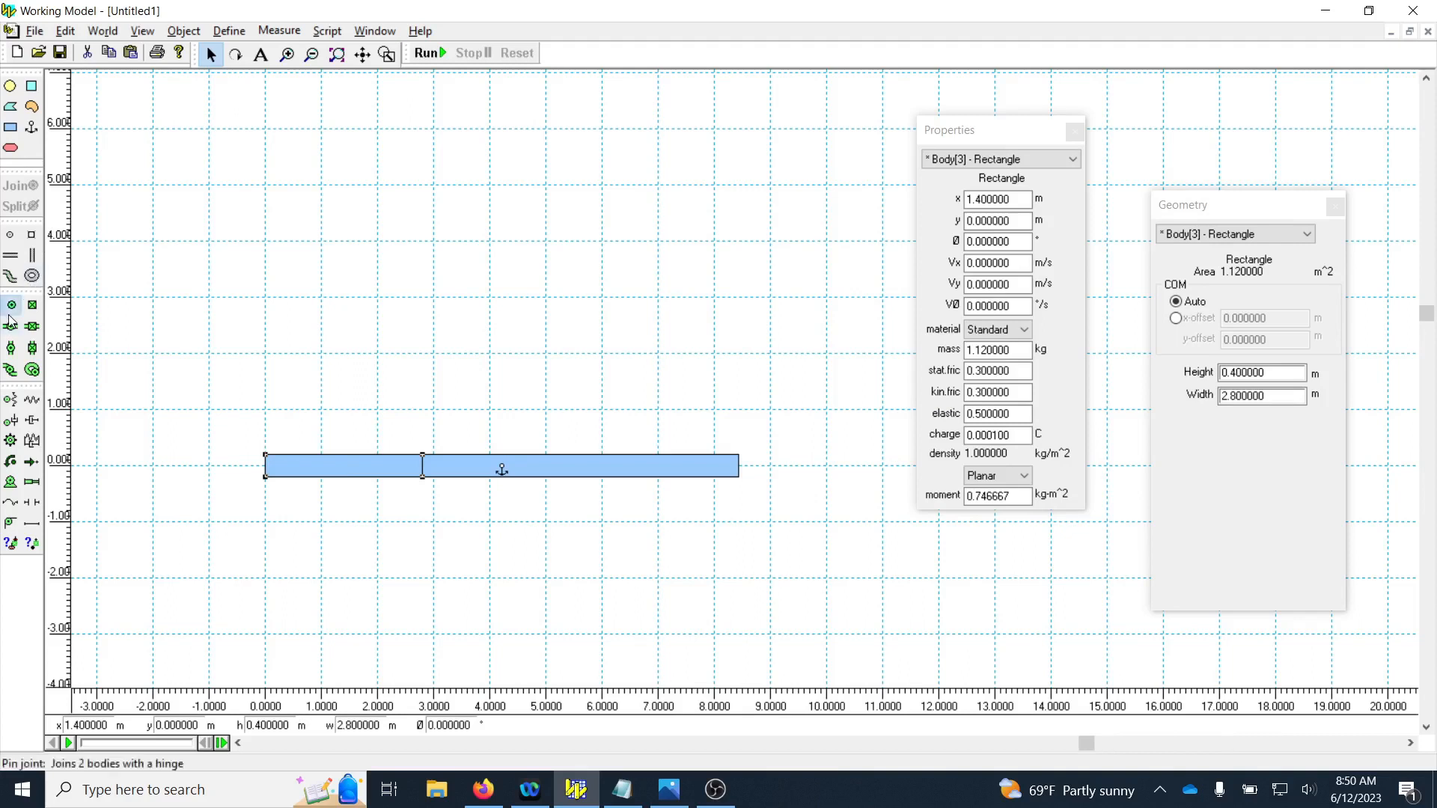
click(265, 466)
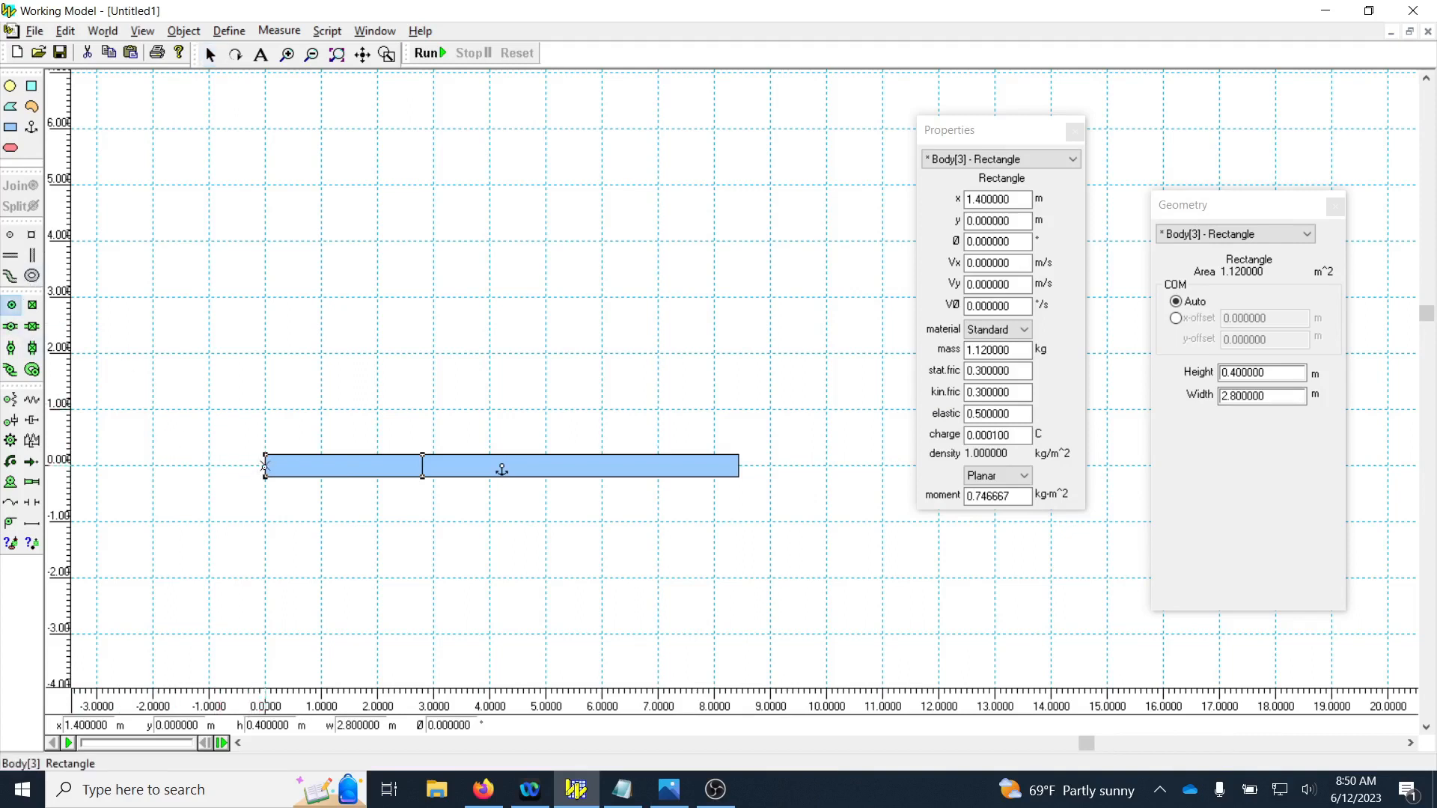
Step: Set the new link's width to 1.82 m and its angle to 61.12° as given for L2, and anchor it at its centre
click(360, 470)
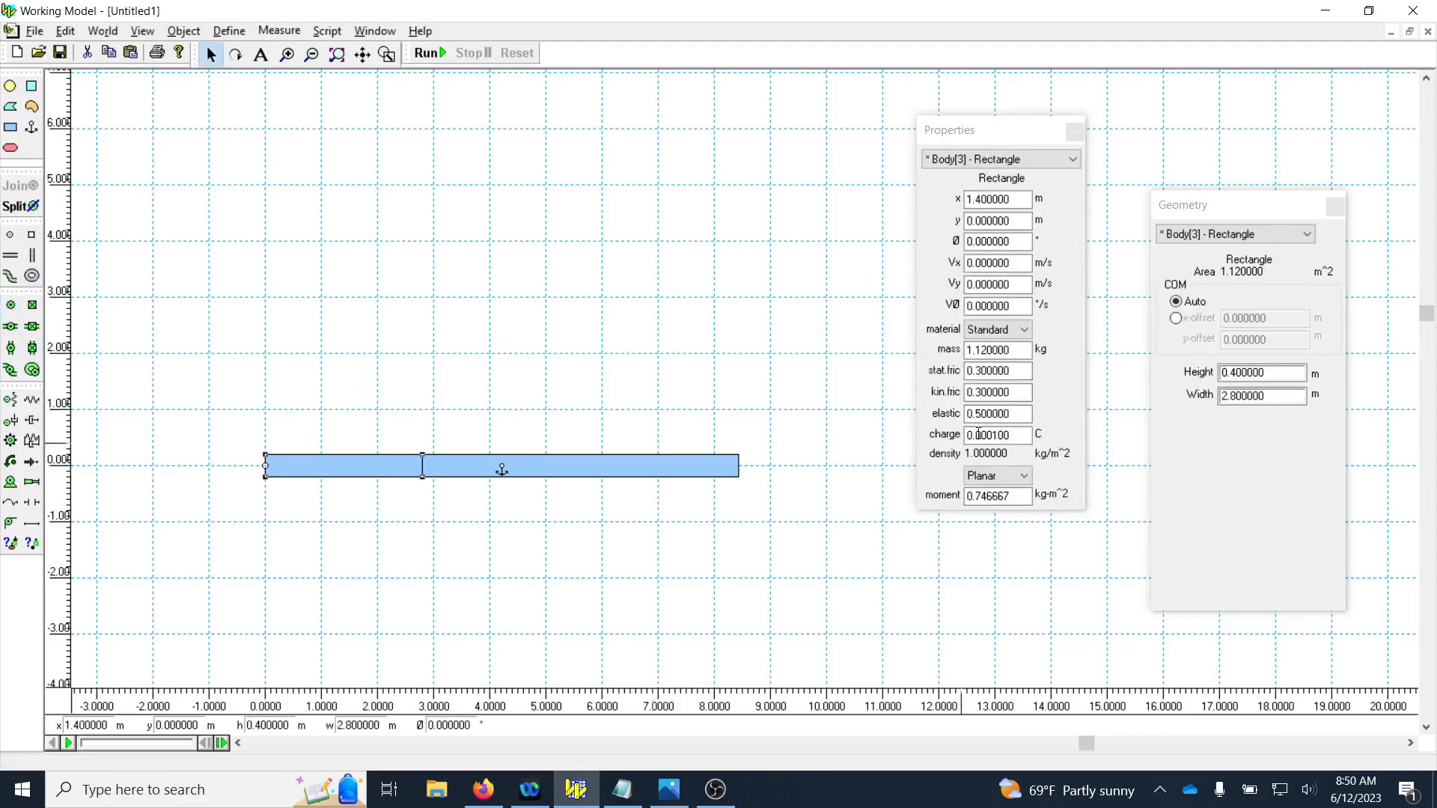
click(669, 789)
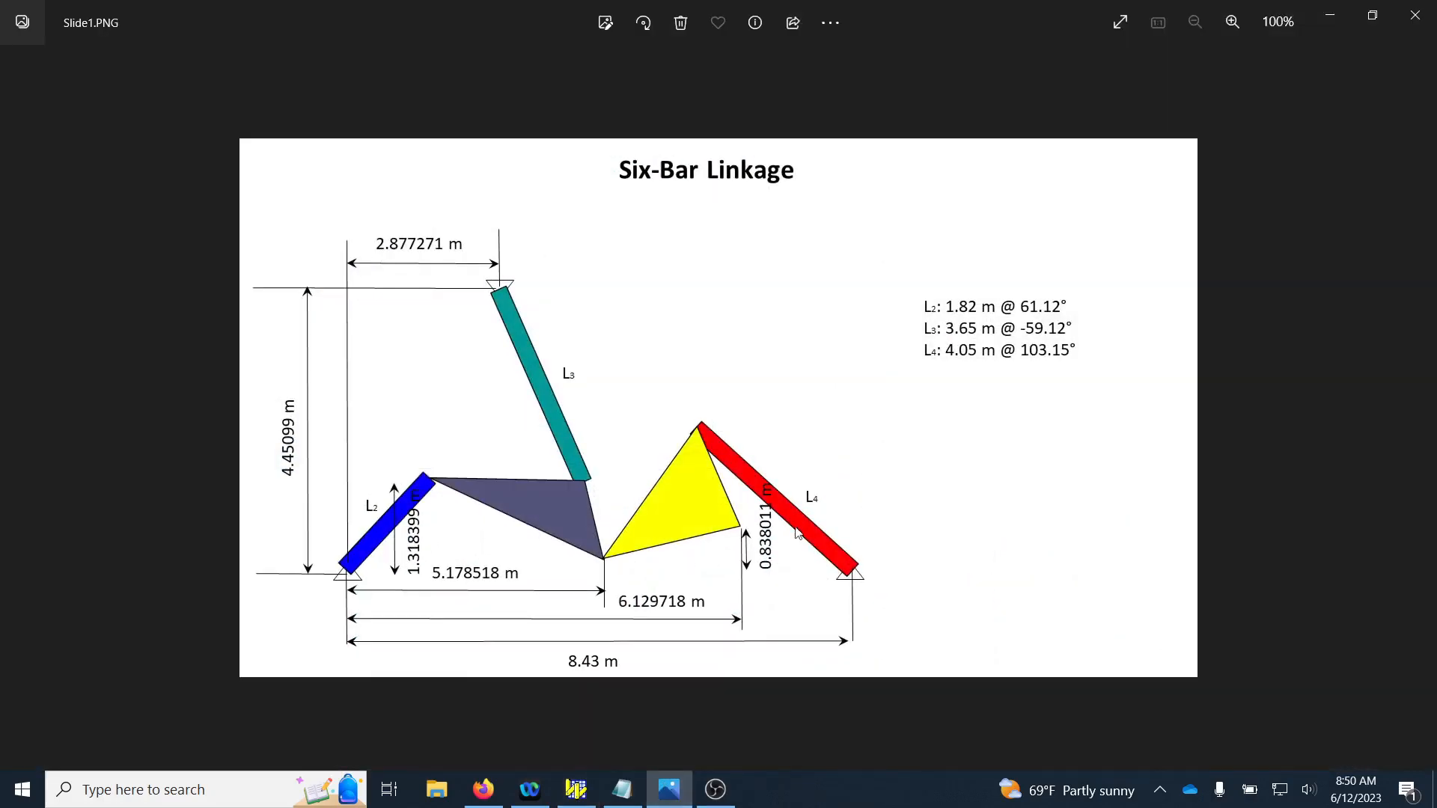
click(1331, 15)
double_click(1273, 395)
text(1.8)
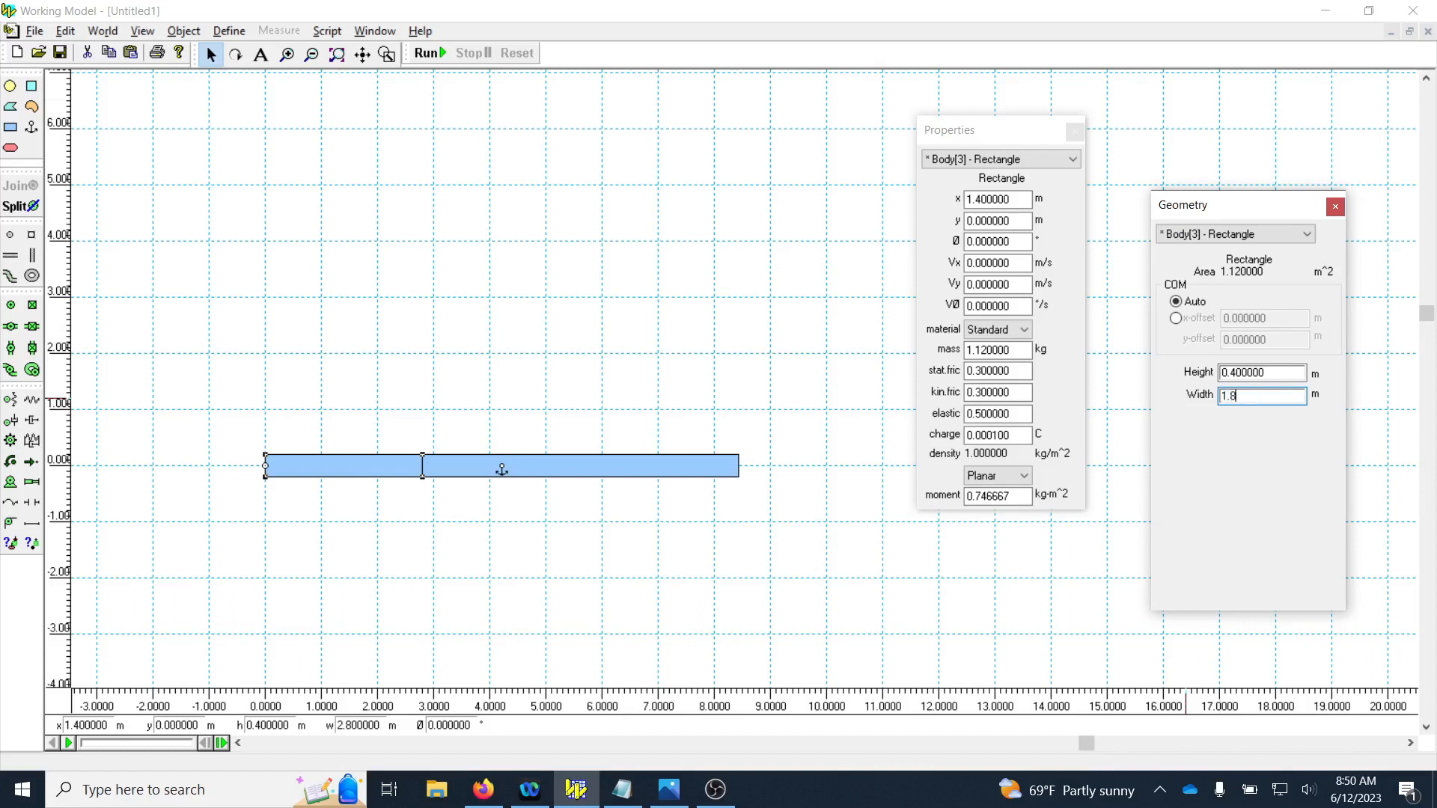
drag(1019, 243, 920, 244)
text(5)
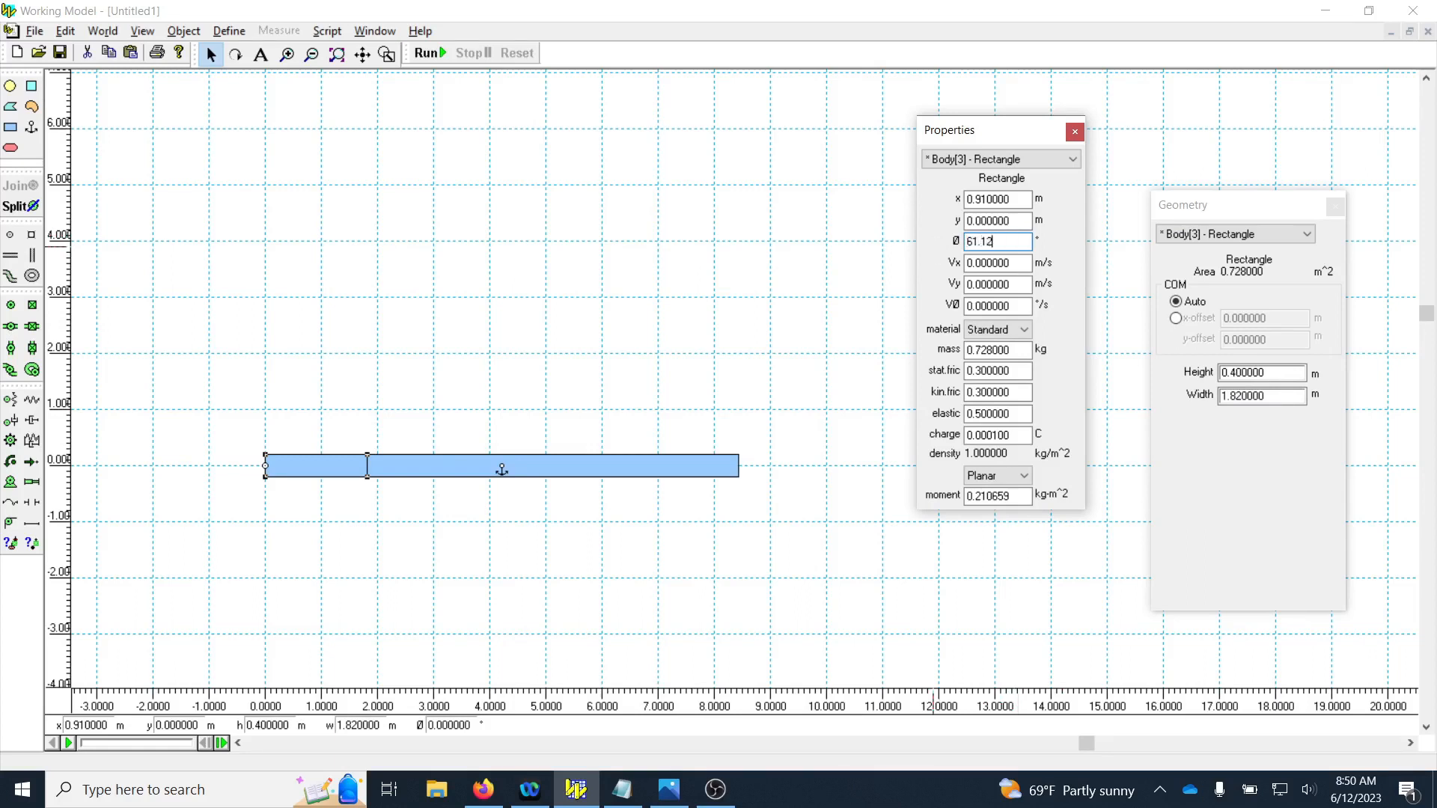
text(1.12)
key(Return)
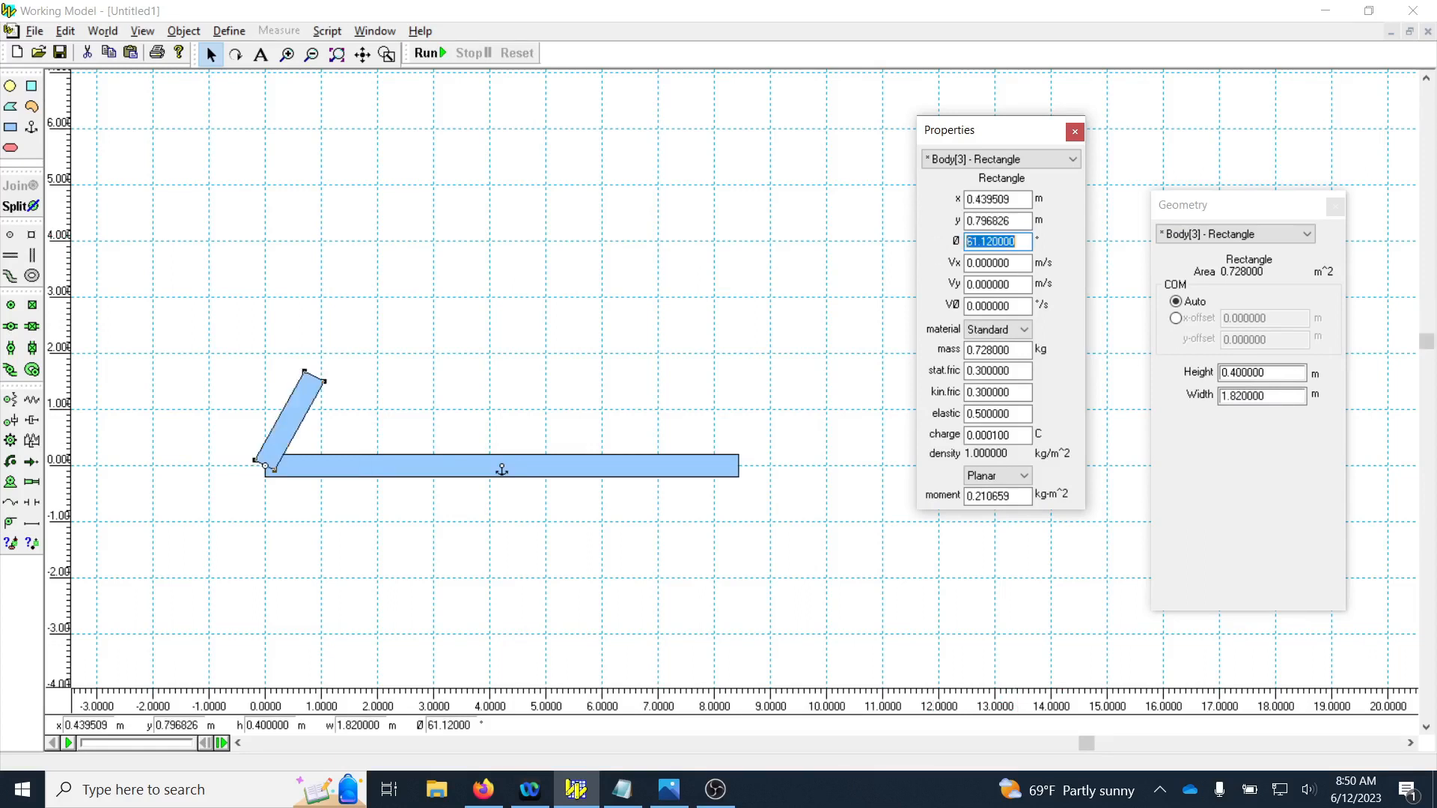
click(32, 127)
click(290, 424)
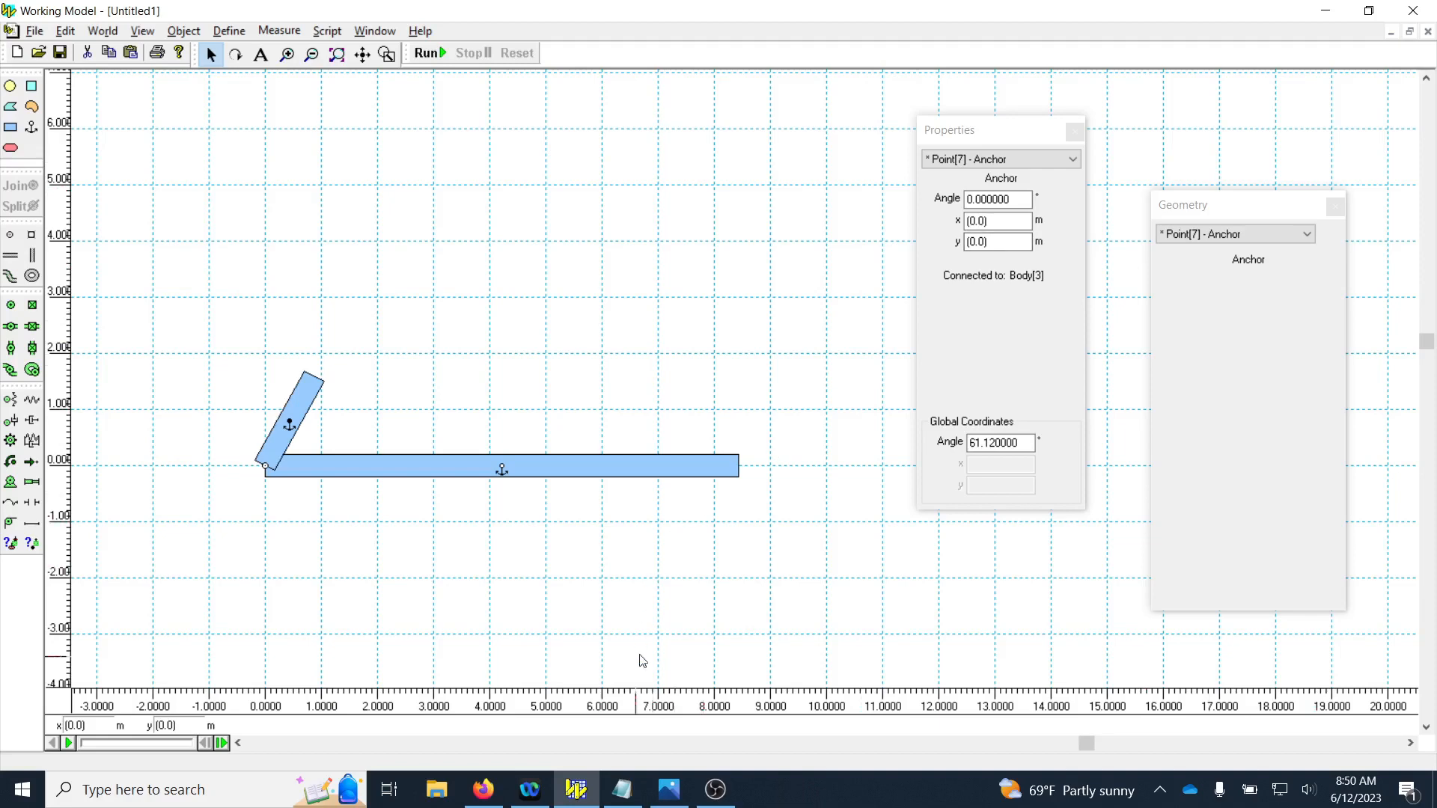
Step: Draw a rectangle about 1.87 m wide and 0.4 m high outward from the ground link's right end, and pin the two together there
click(680, 792)
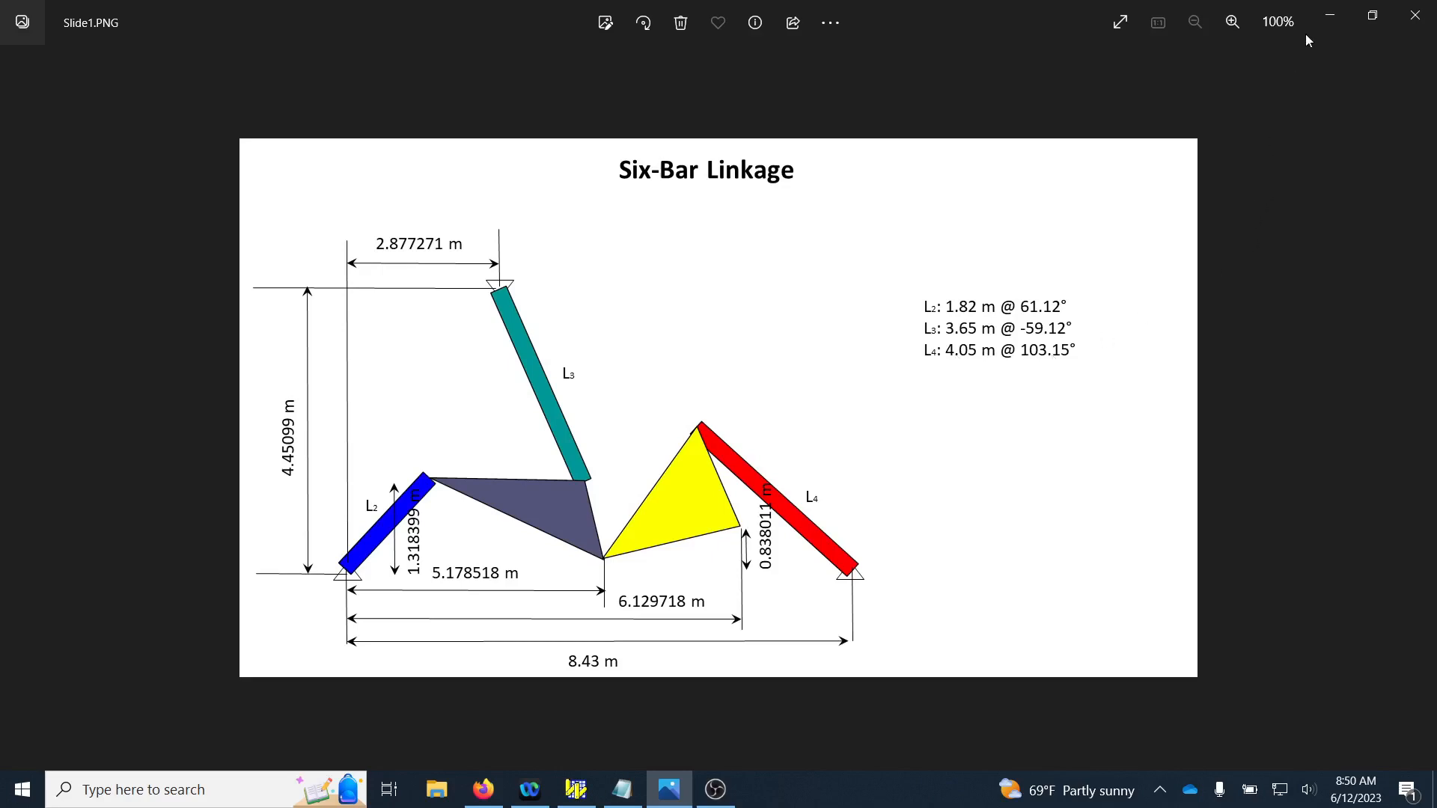
click(1329, 15)
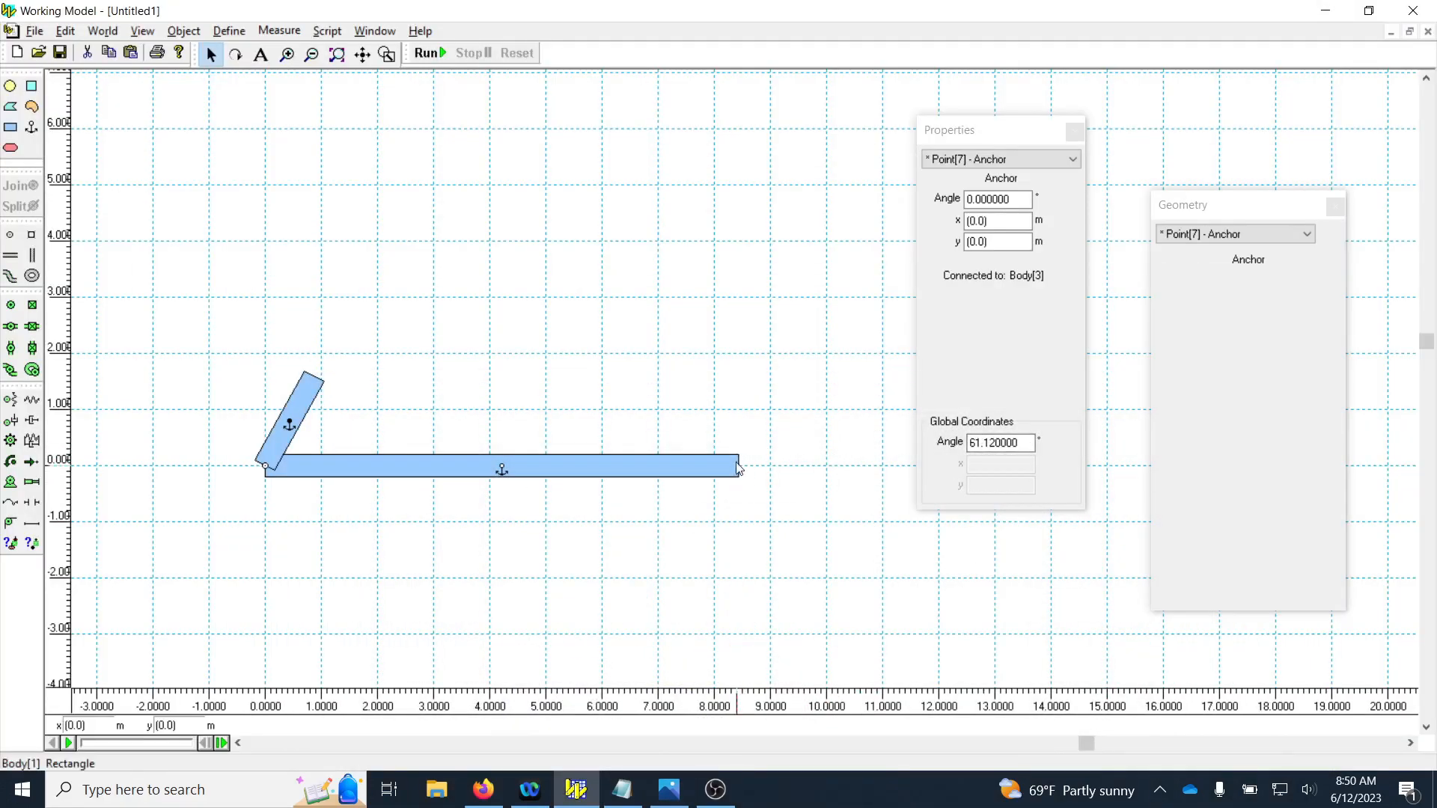
click(10, 127)
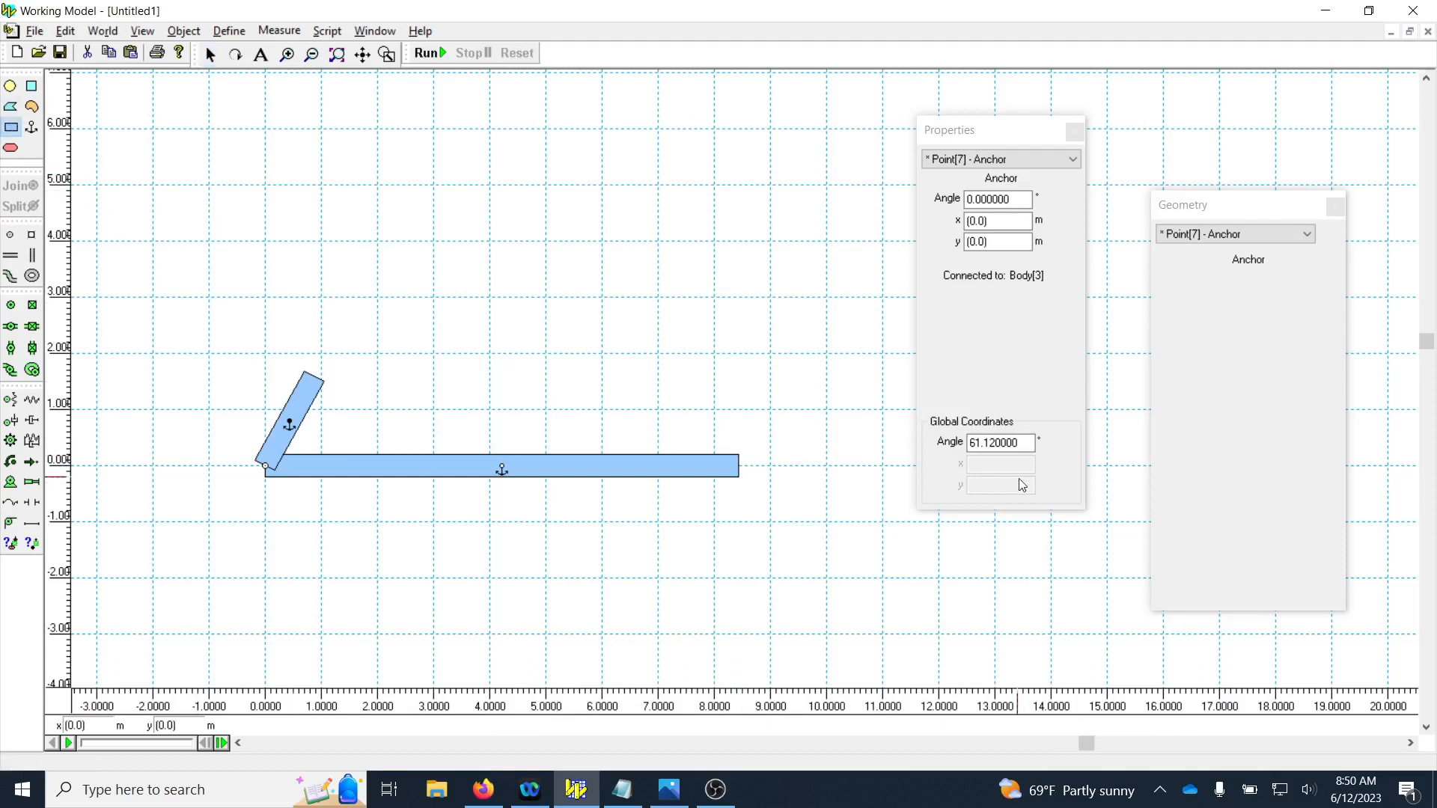
drag(738, 454, 844, 477)
click(11, 305)
click(739, 466)
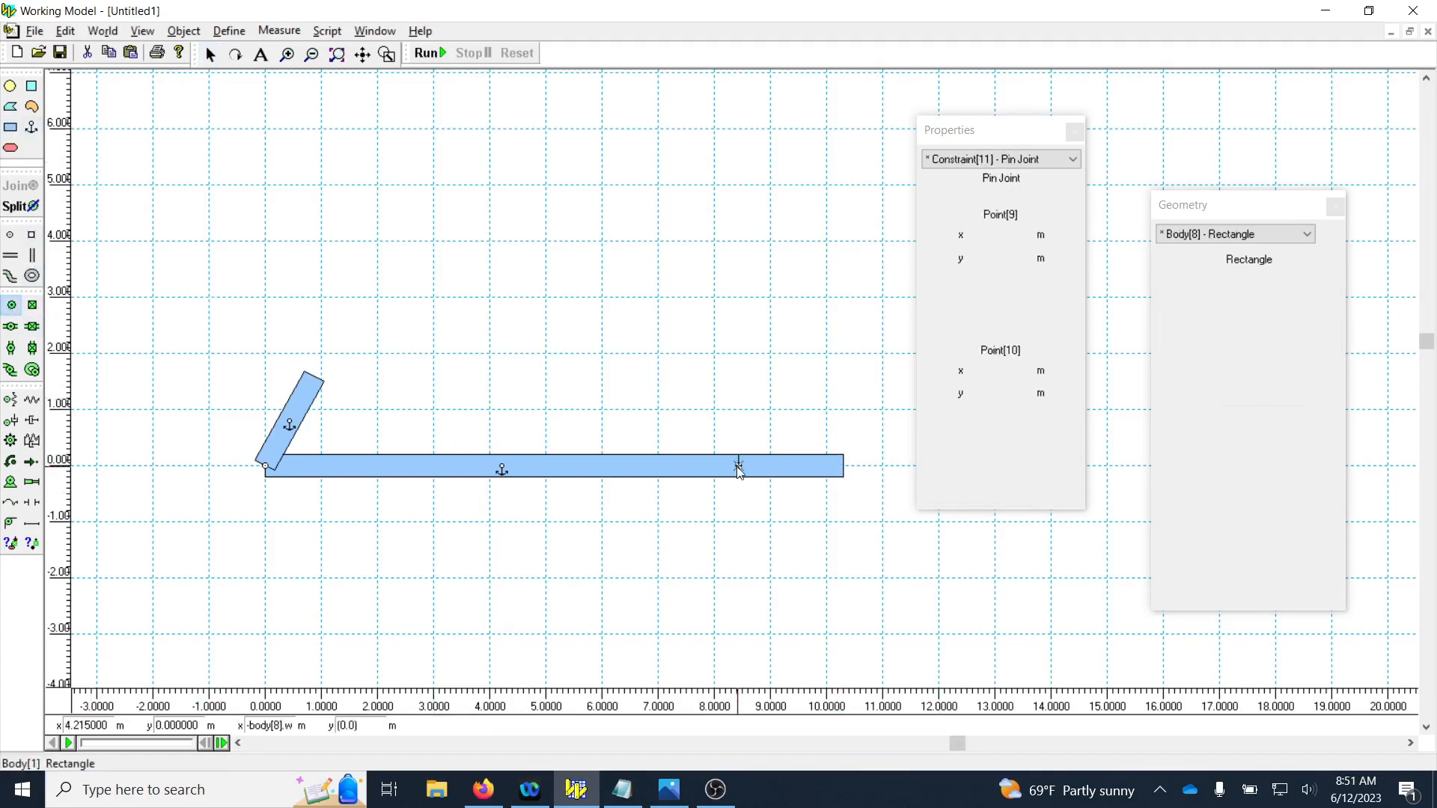
Step: Set that link's width to 4.05 m and its angle to 103.15° as given for L4, and anchor it near its middle at about (8.0, 2.1) m
click(781, 468)
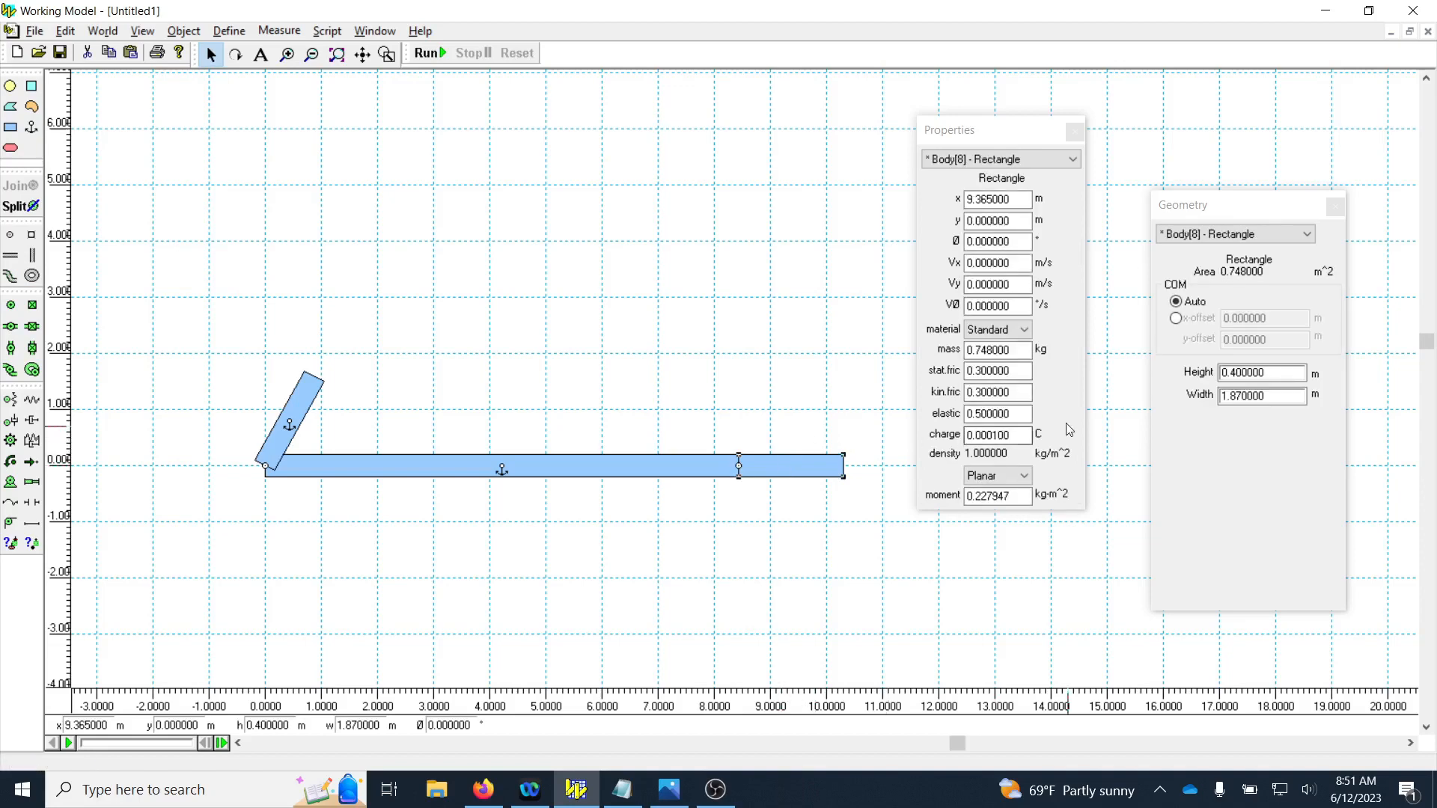
click(668, 790)
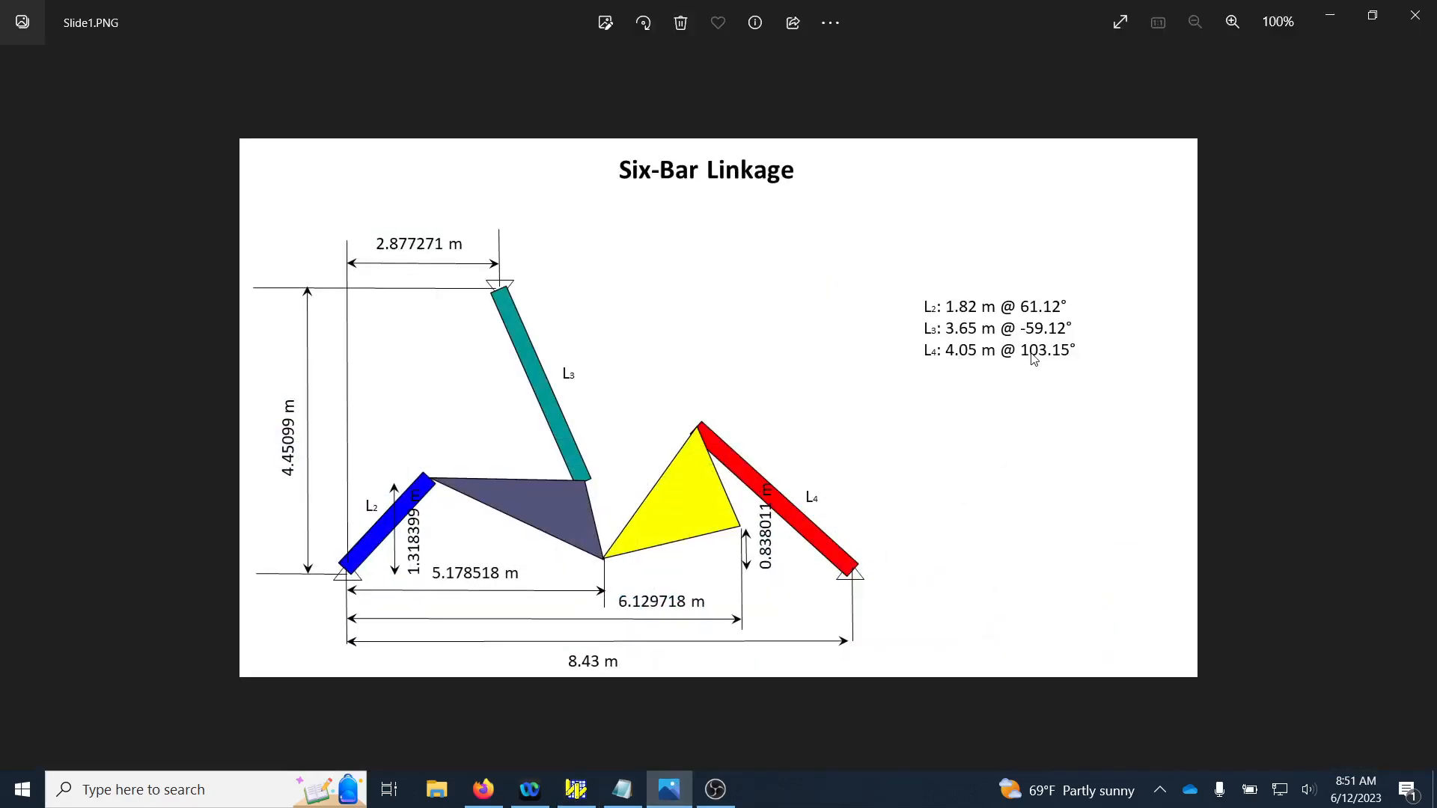
click(1329, 15)
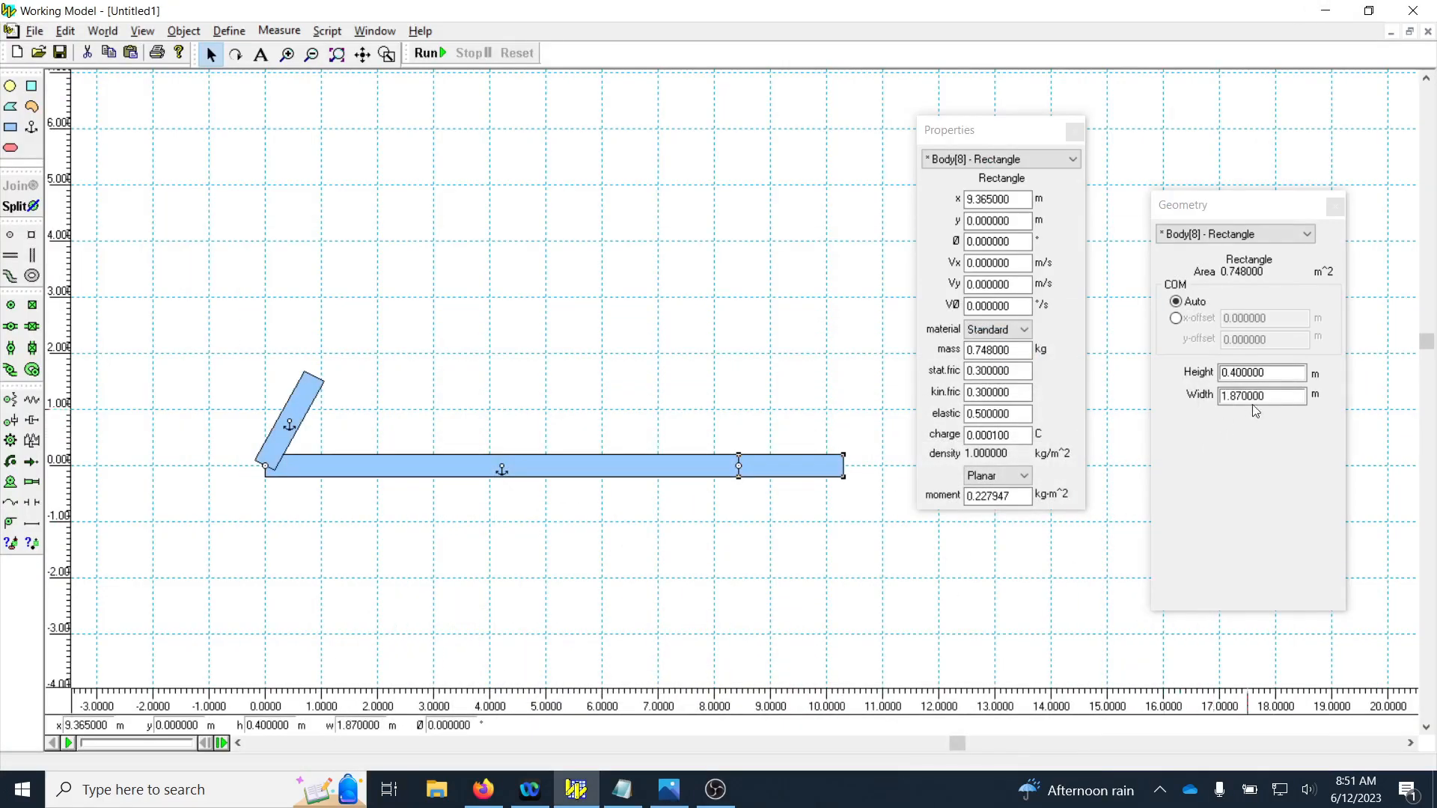
drag(1287, 395, 1198, 395)
text(4.05)
drag(967, 241, 1016, 245)
text(103.15)
key(Return)
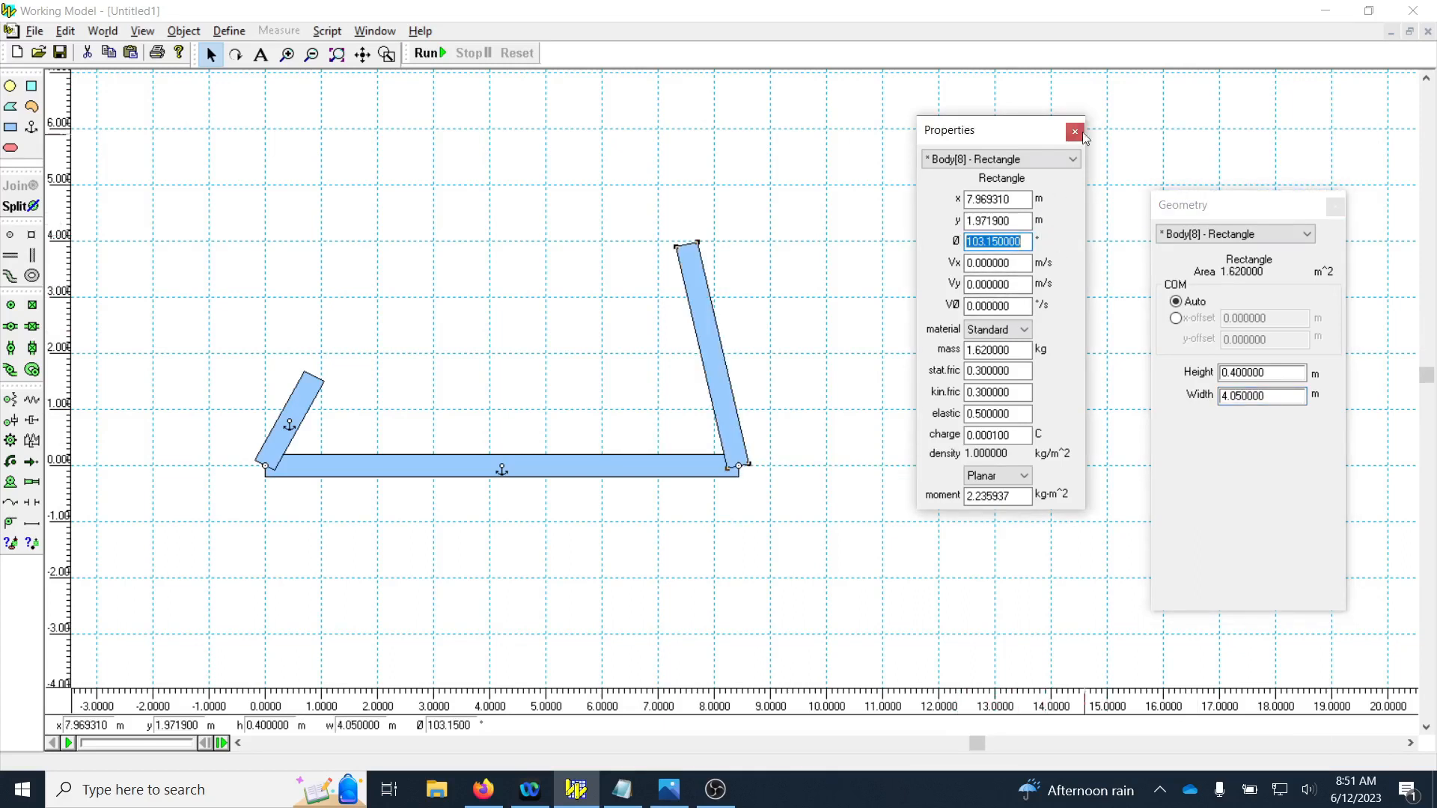
click(31, 127)
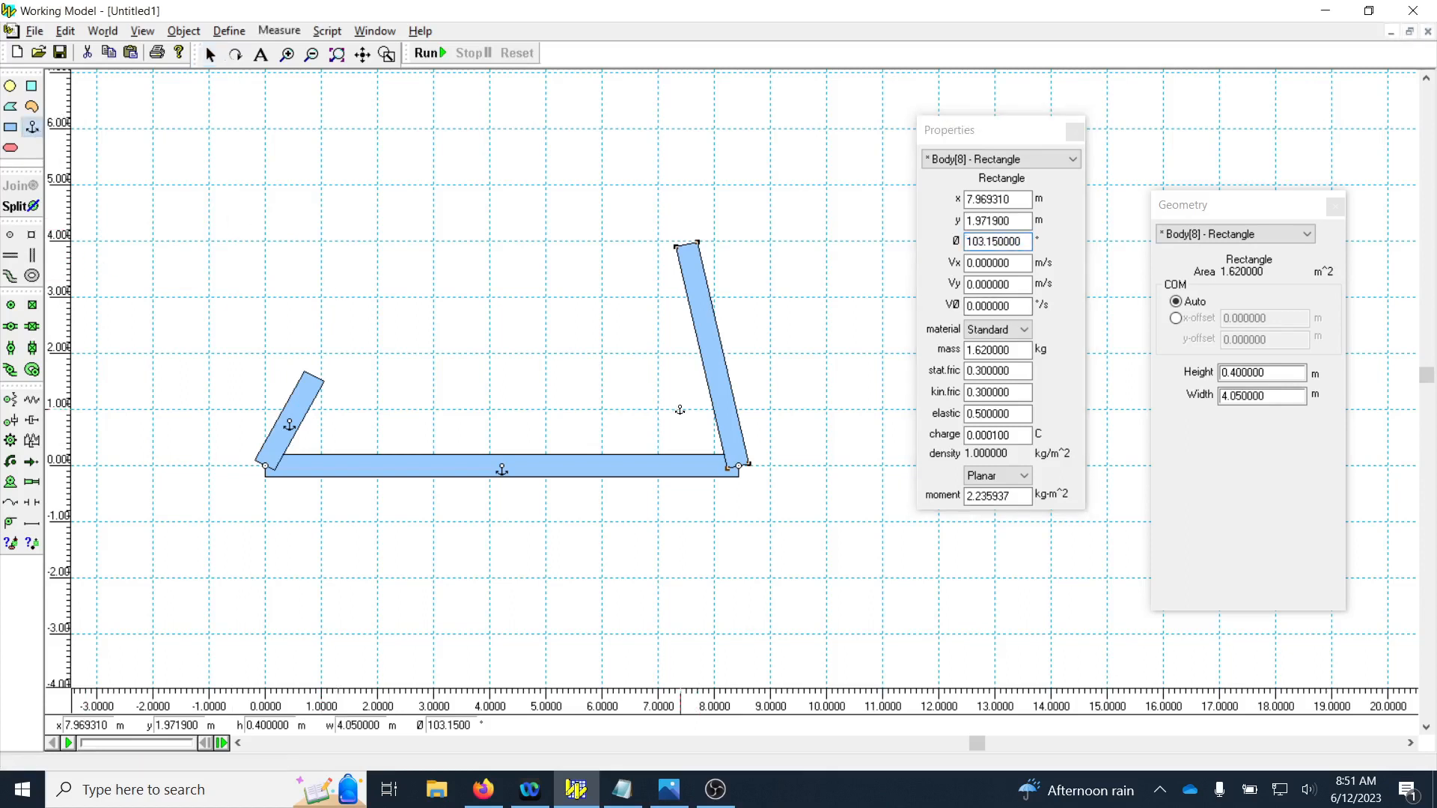
click(715, 352)
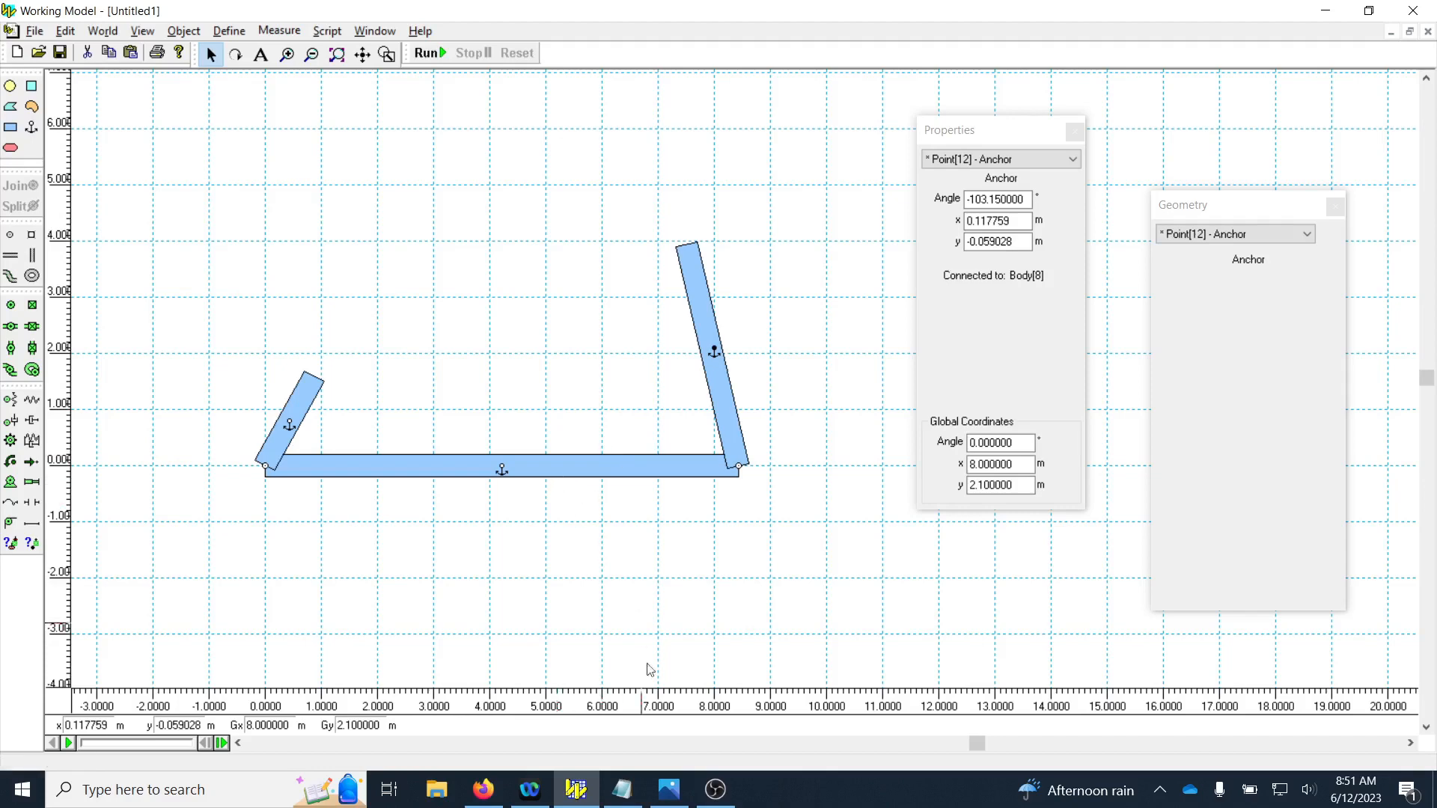
Step: Check the Six-Bar Linkage image for the horizontal and vertical offsets of L3's upper pivot
click(669, 789)
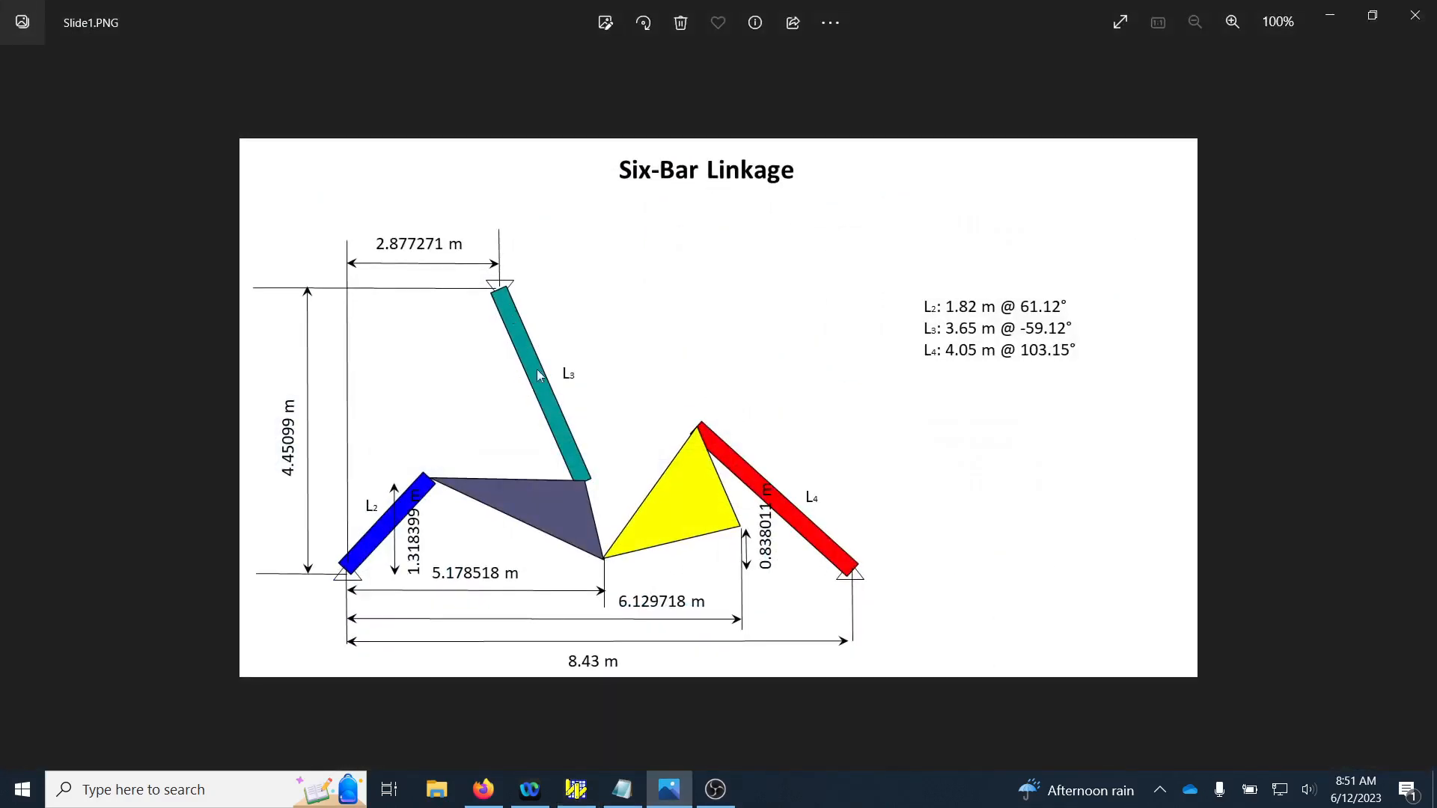
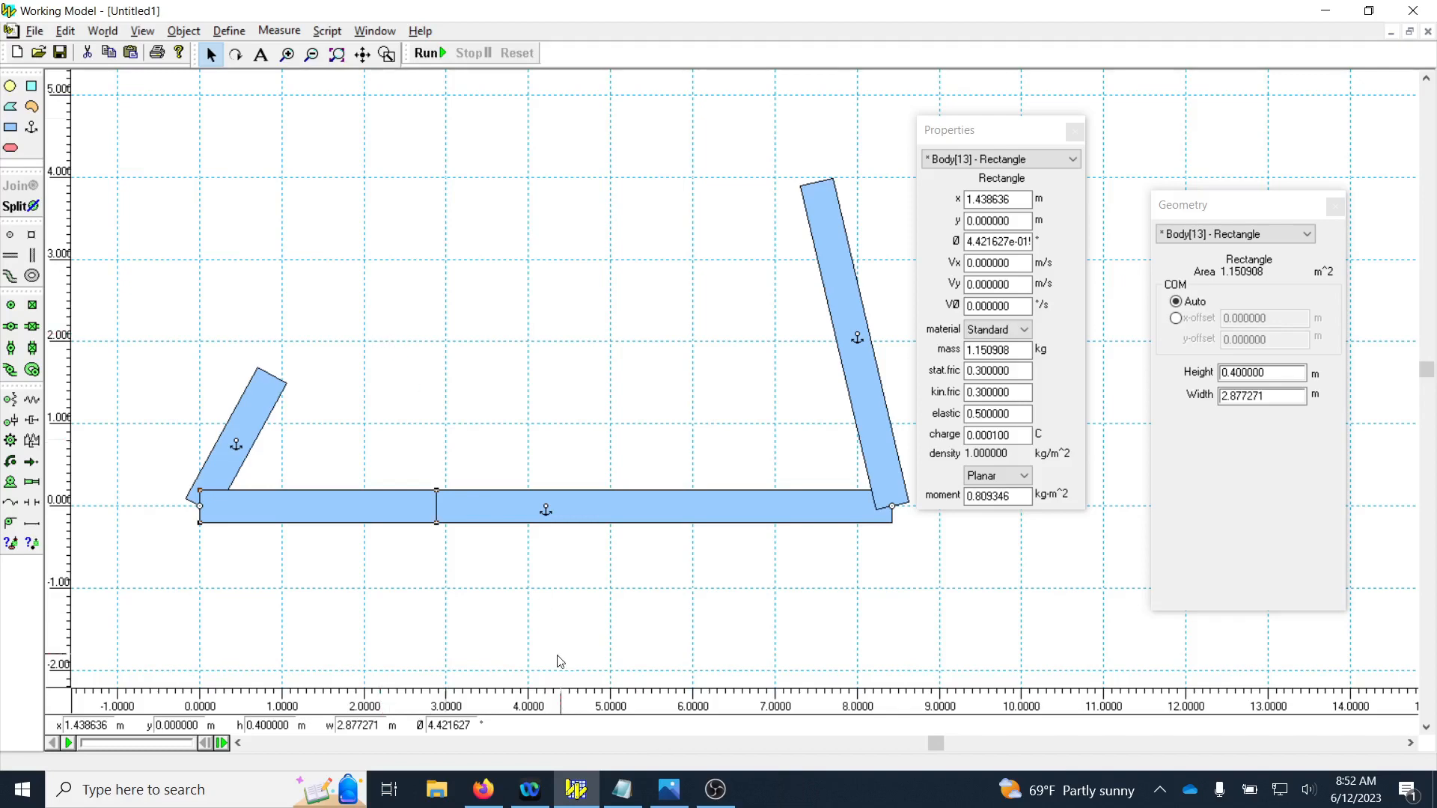
click(669, 789)
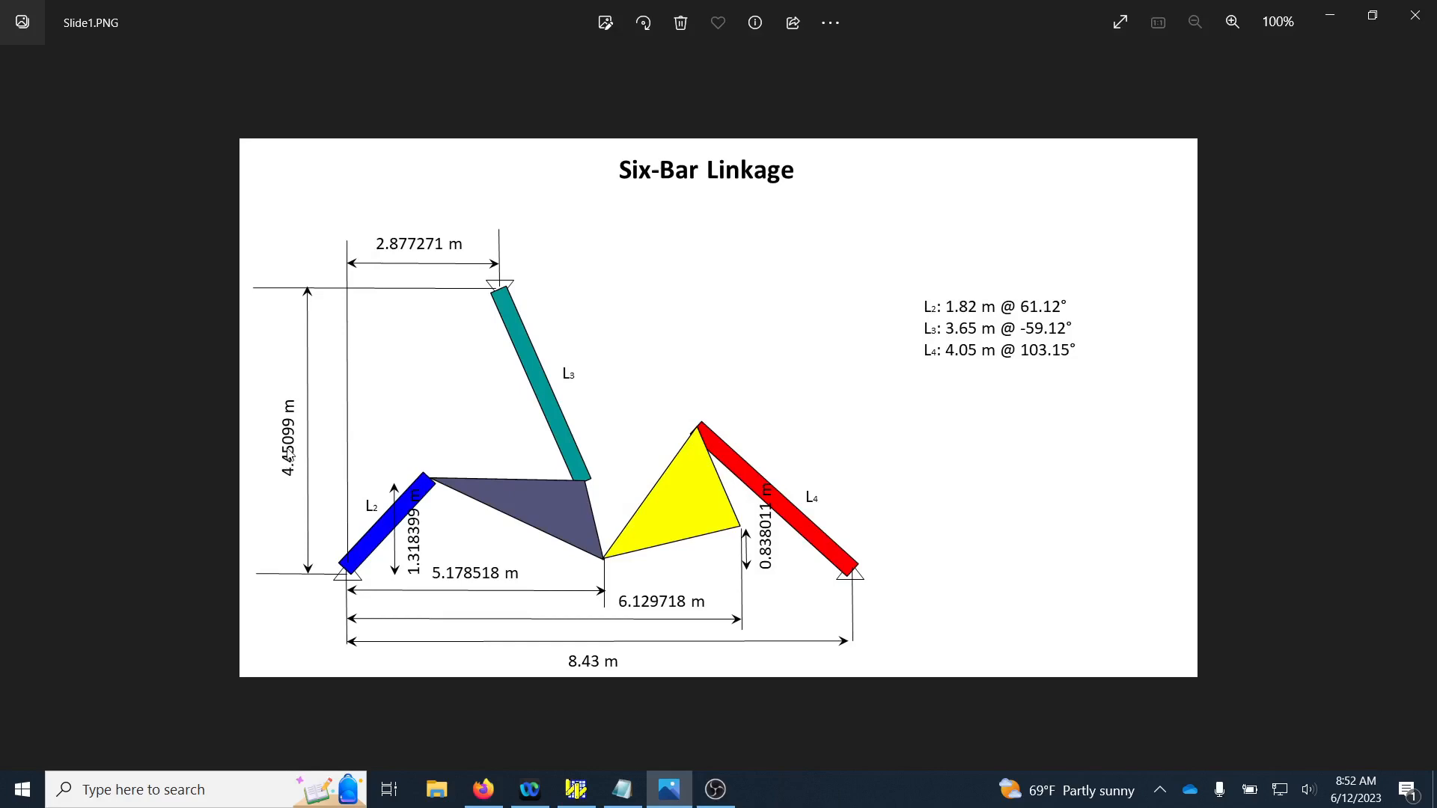
click(1330, 15)
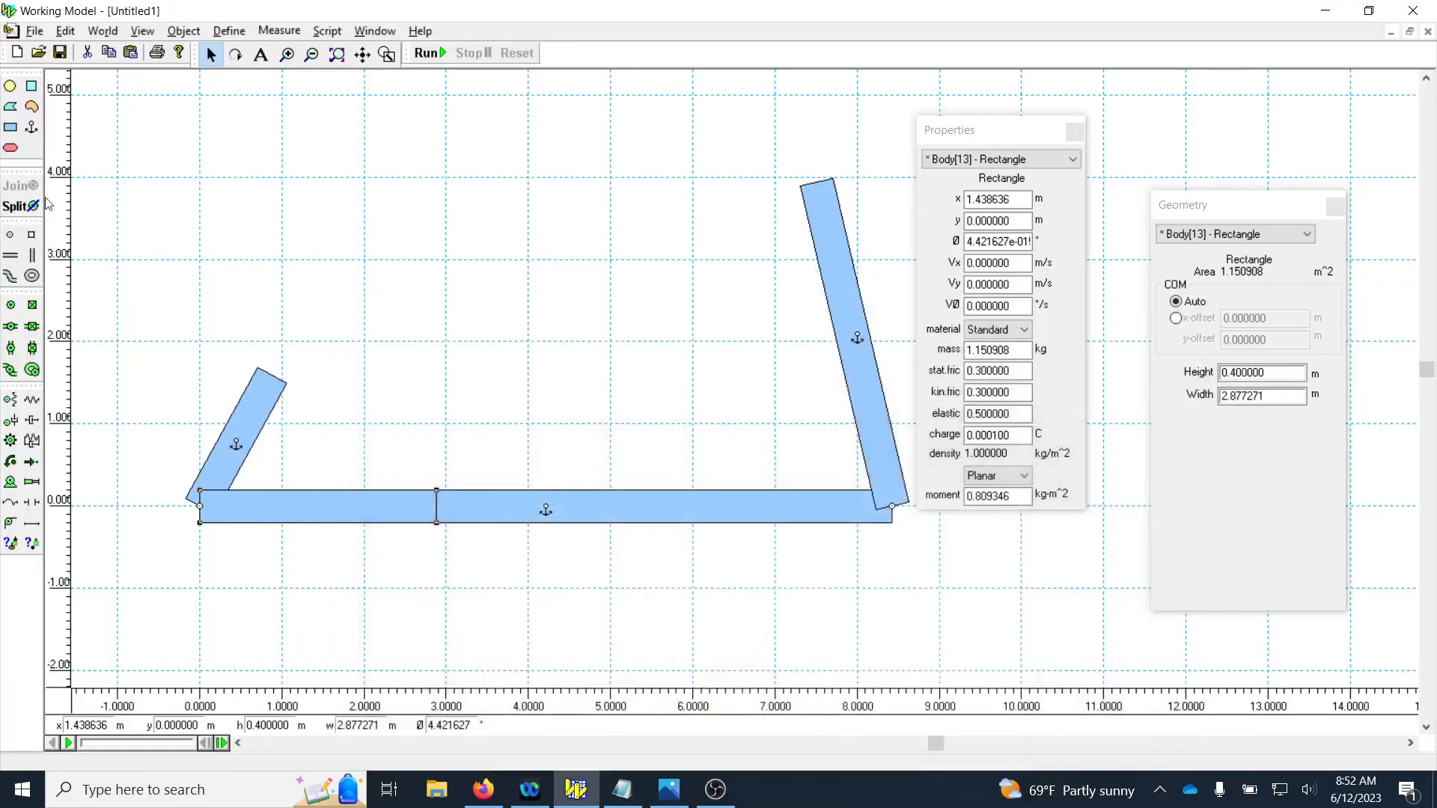
click(11, 128)
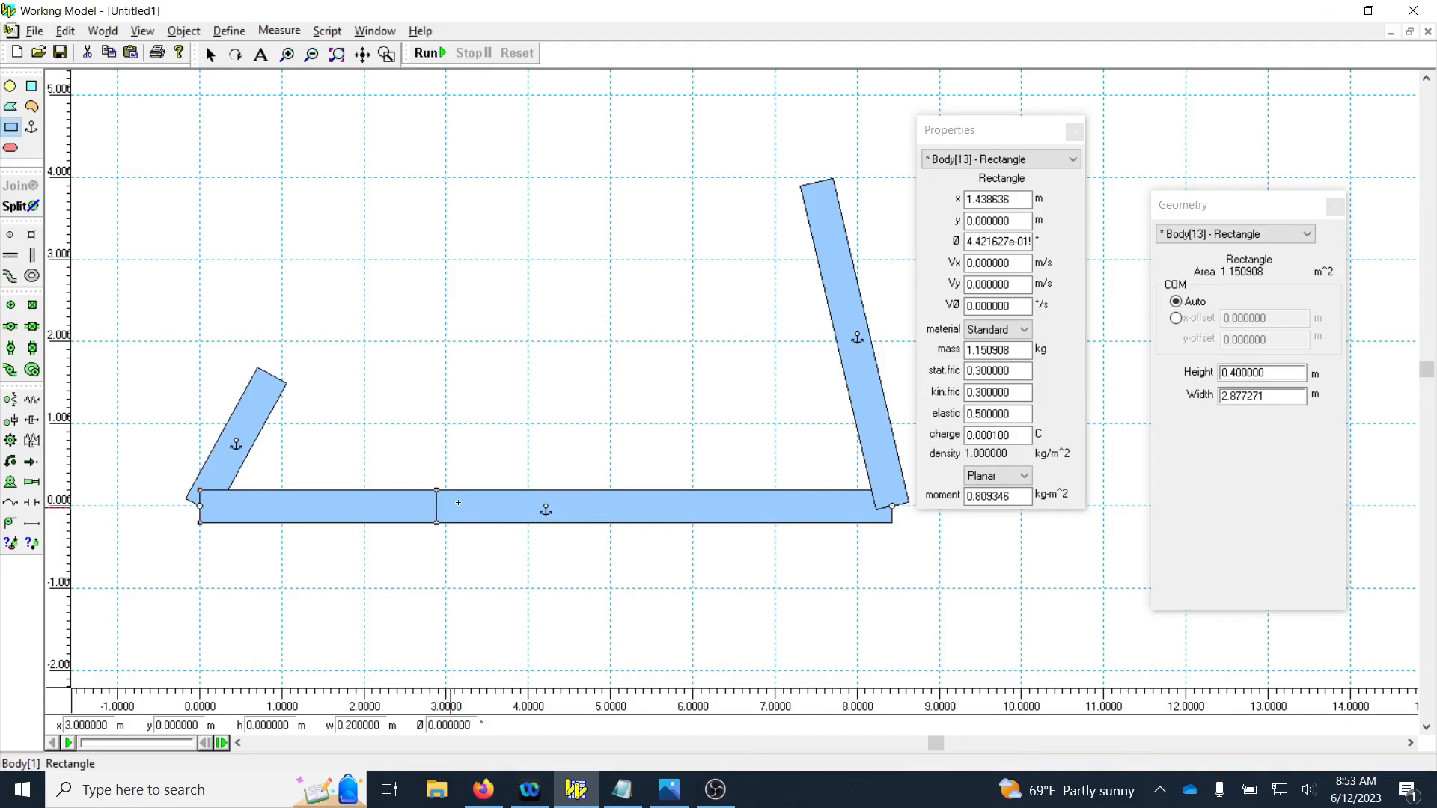
drag(458, 502, 464, 300)
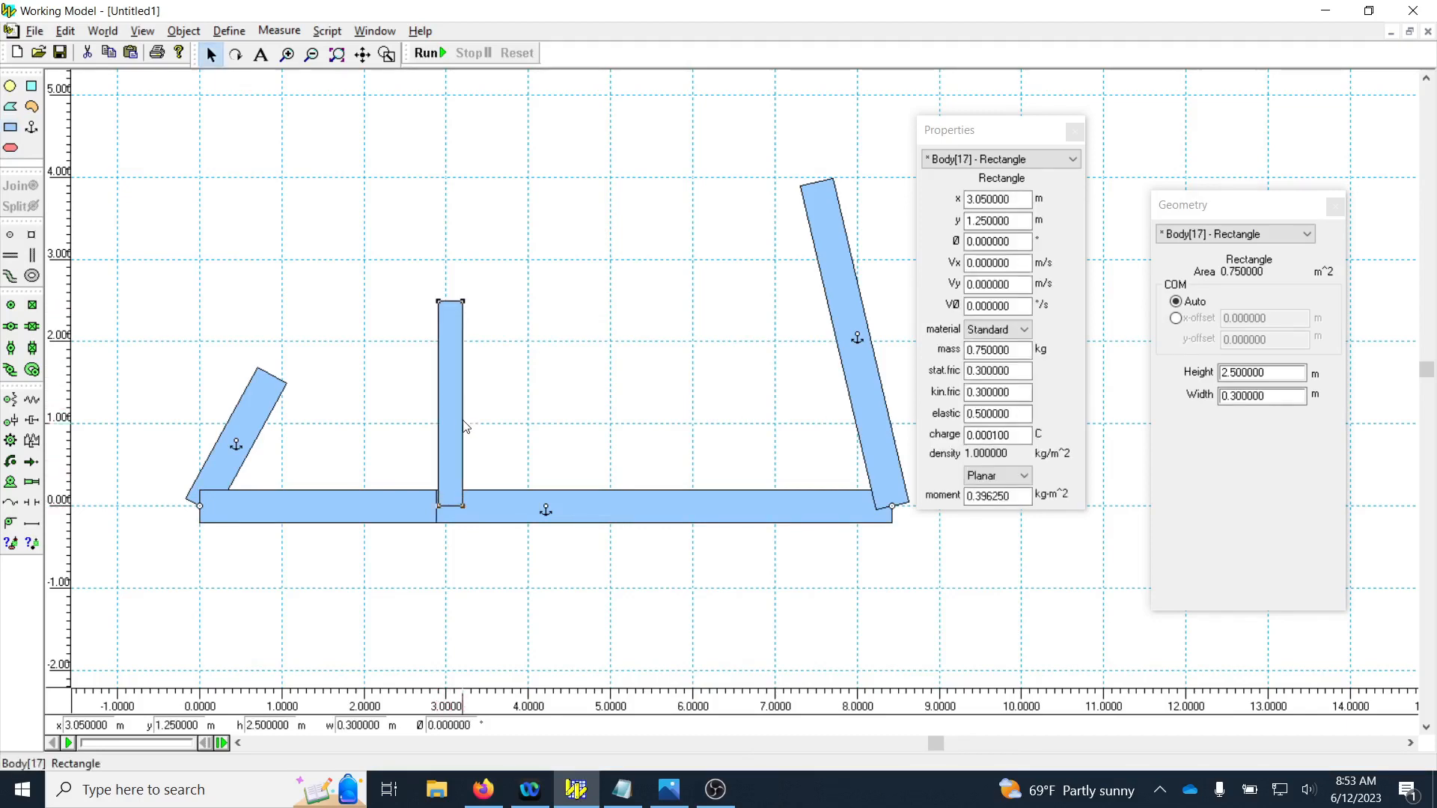
scroll(323, 556, up, 3)
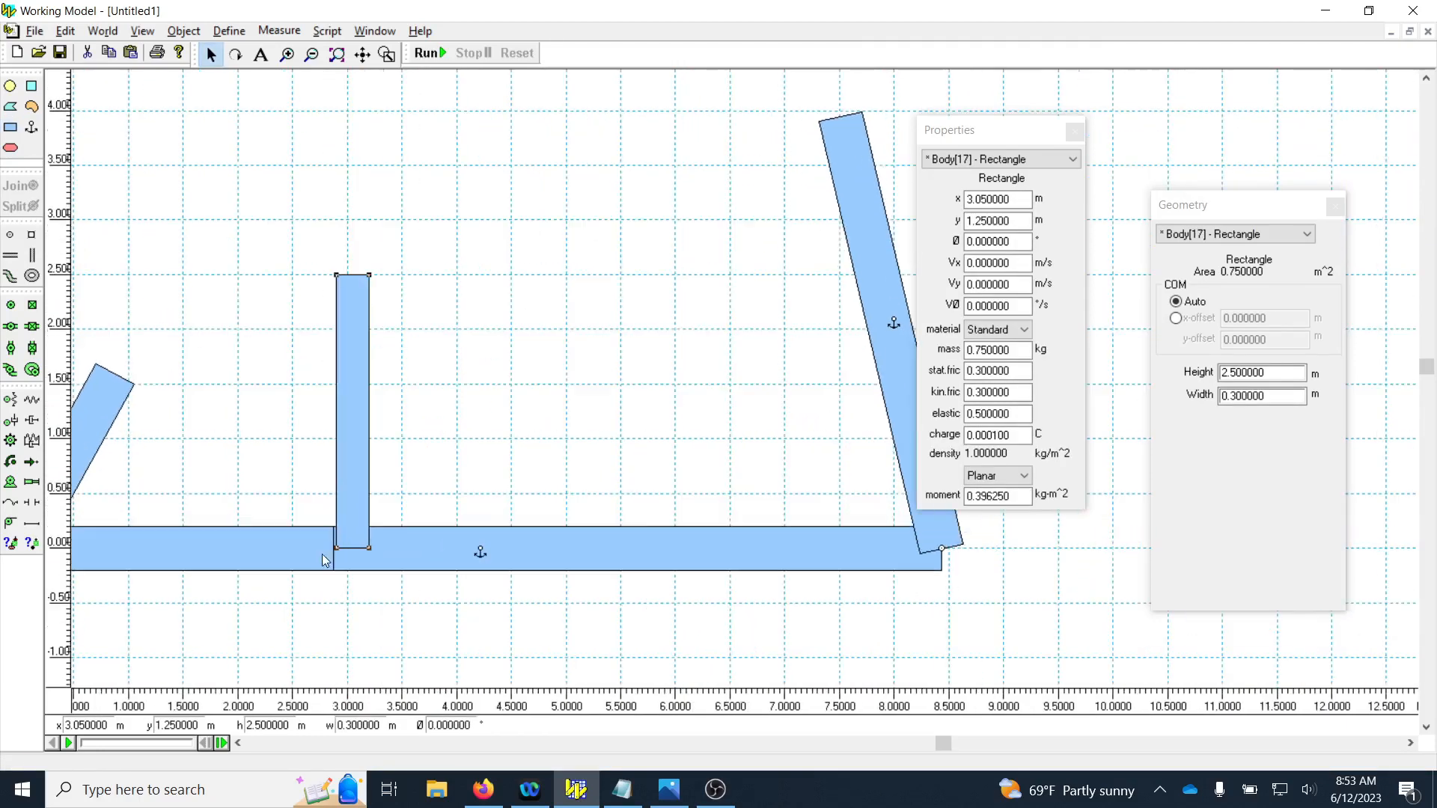
mouse_move(351, 466)
mouse_down()
mouse_move(334, 467)
mouse_move(356, 464)
mouse_up()
key(Delete)
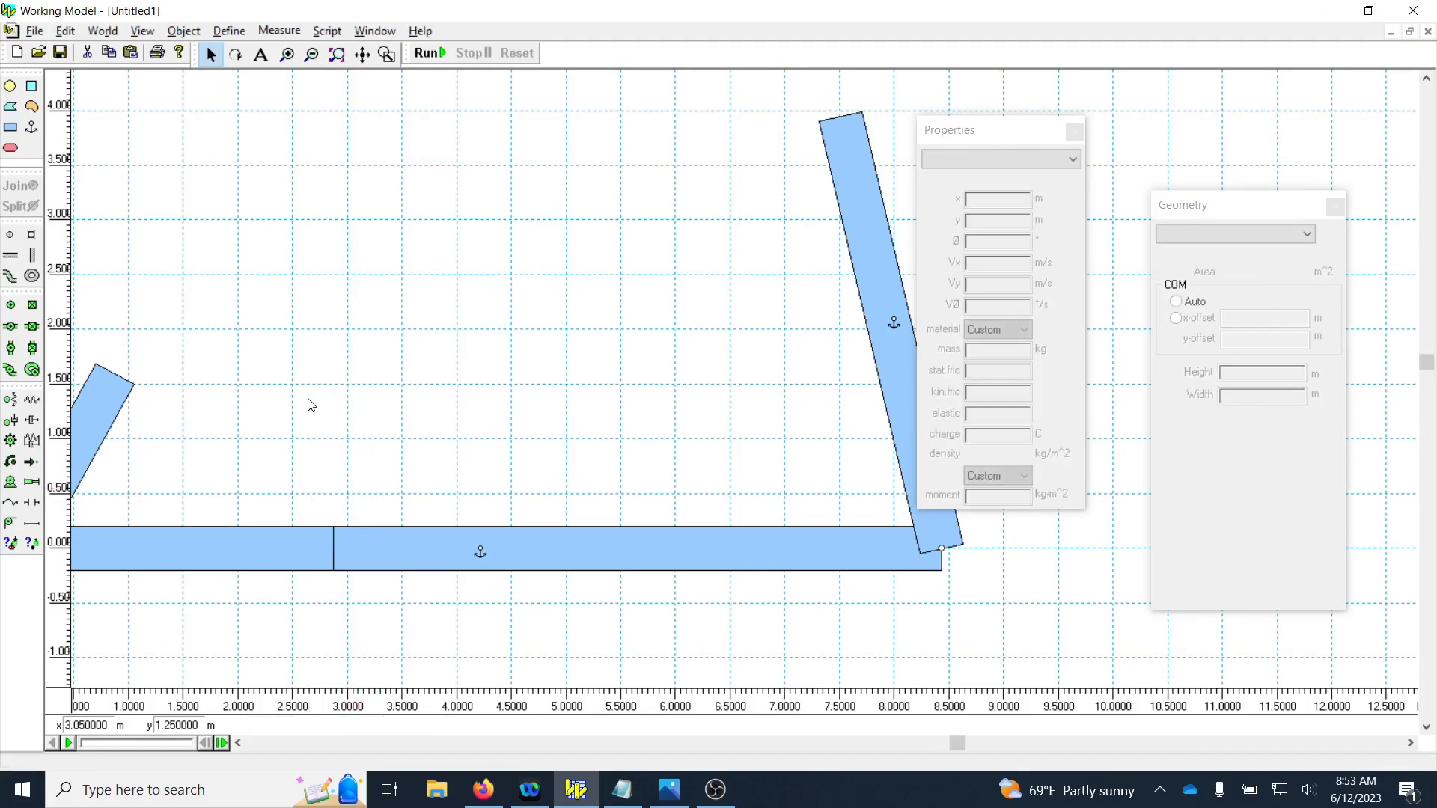
click(11, 127)
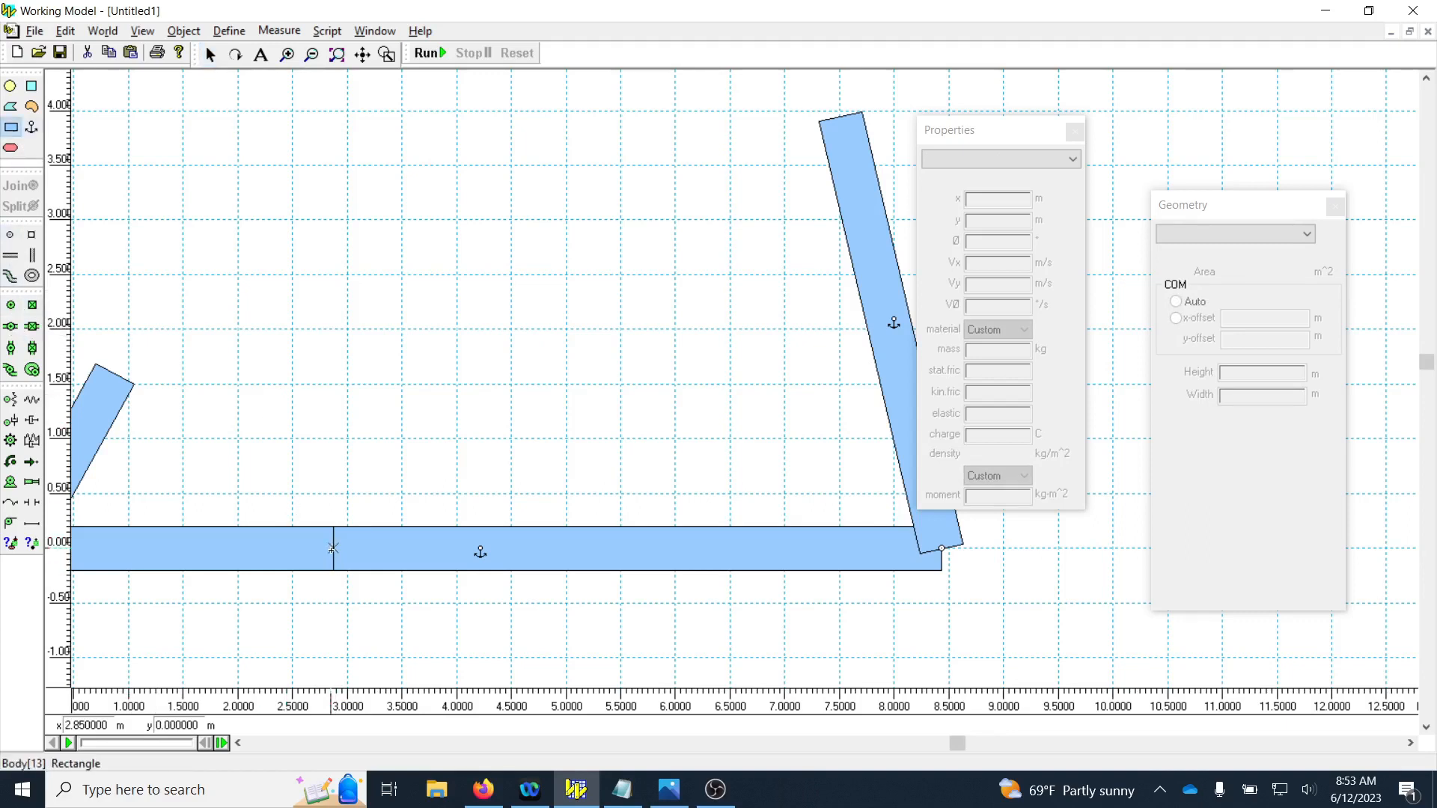
drag(337, 546, 343, 512)
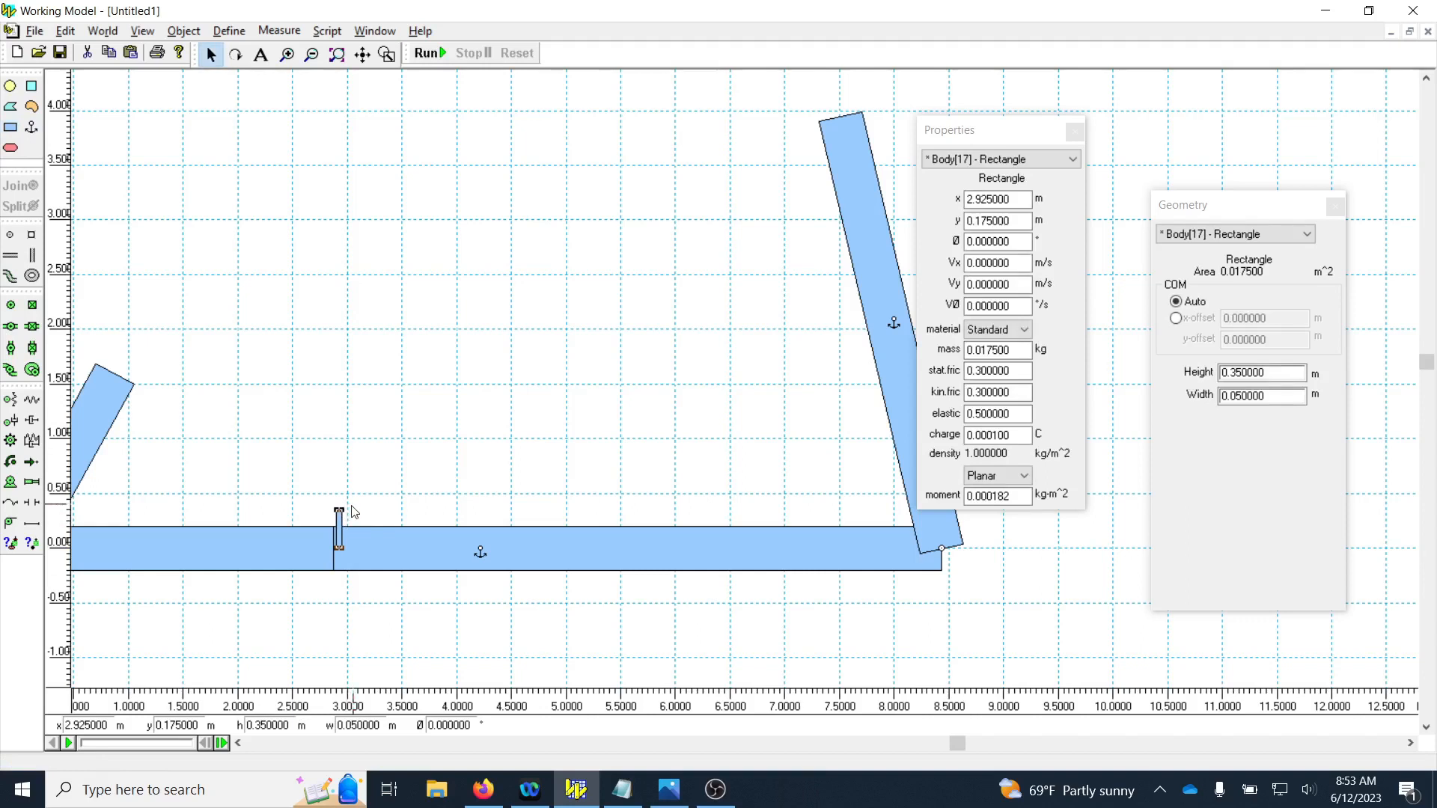
key(Delete)
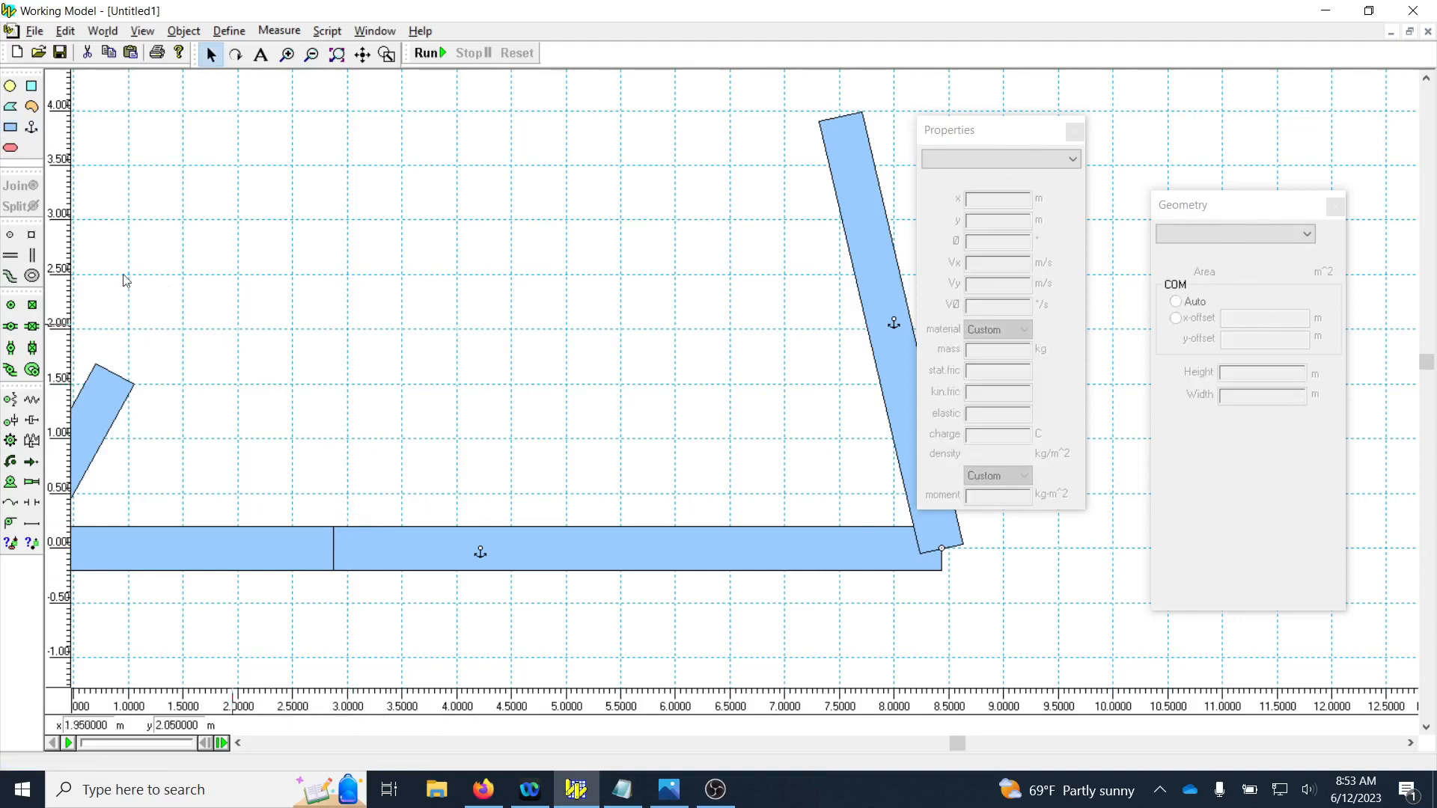
Step: Draw an upright rectangle about 0.27 m wide and 3.1 m high from the midpoint of the shorter ground rectangle's right end
click(10, 128)
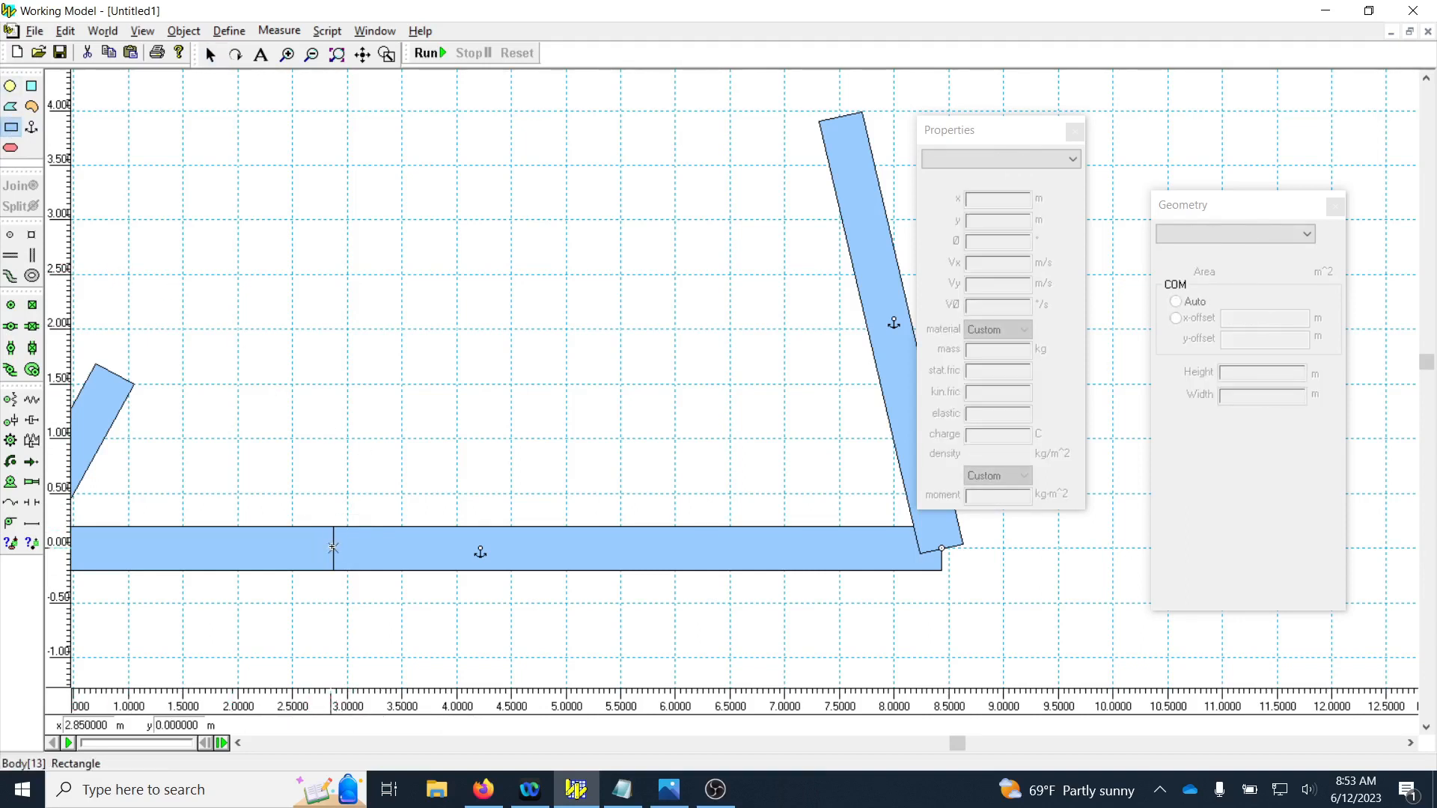
drag(333, 548, 364, 208)
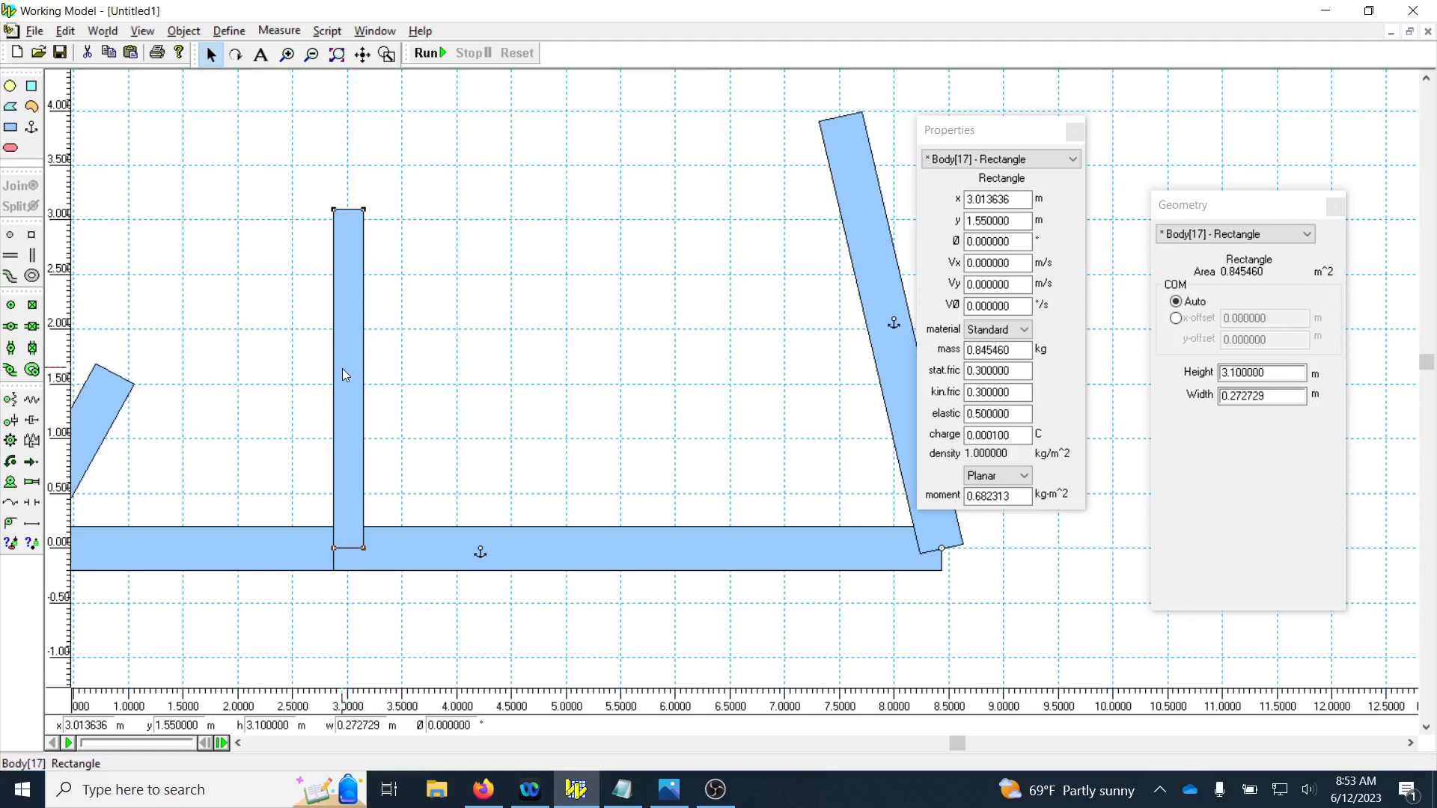
Step: Try to double the upright rectangle's width to 0.272729*2 m with a single pin joint placed midway along its right edge
click(11, 305)
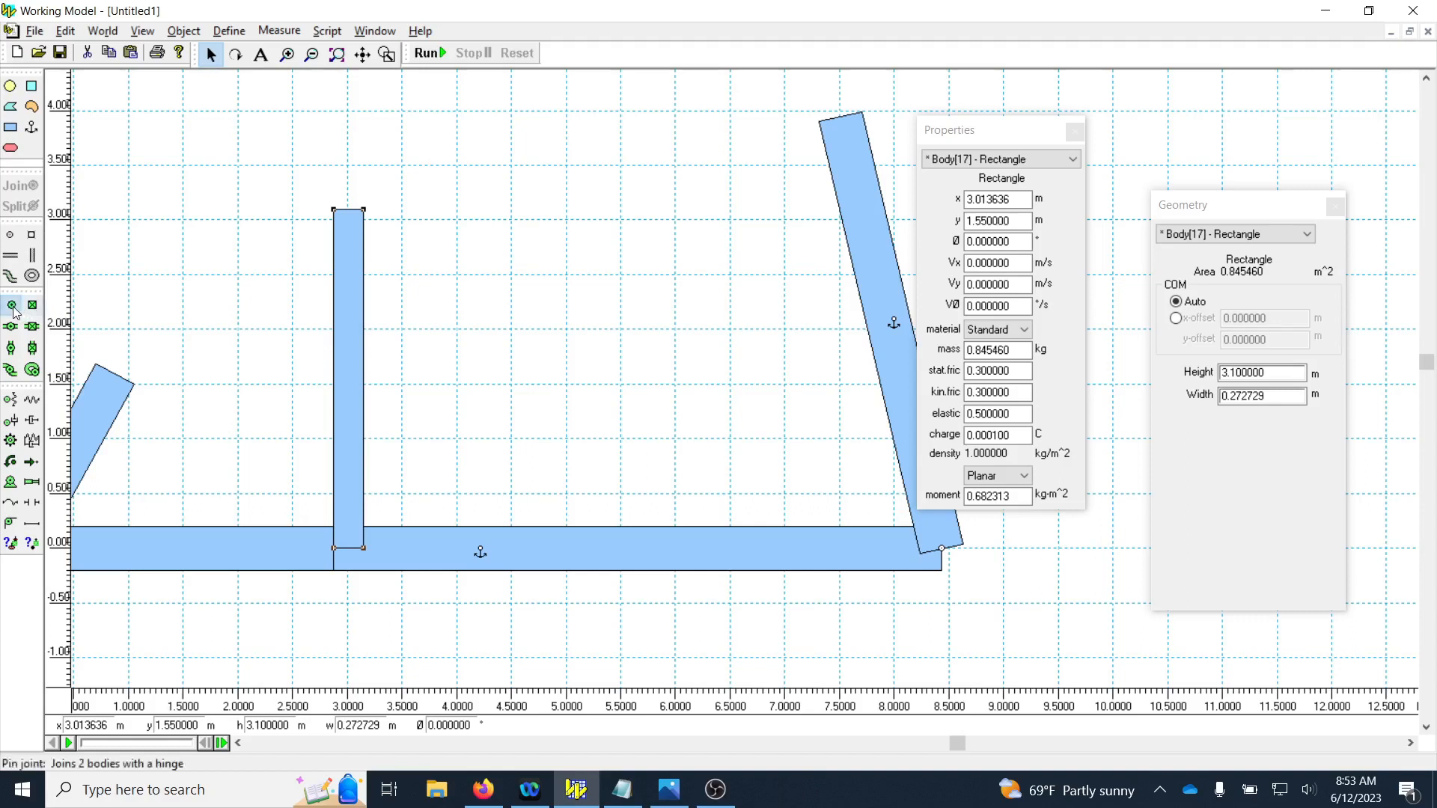
click(362, 367)
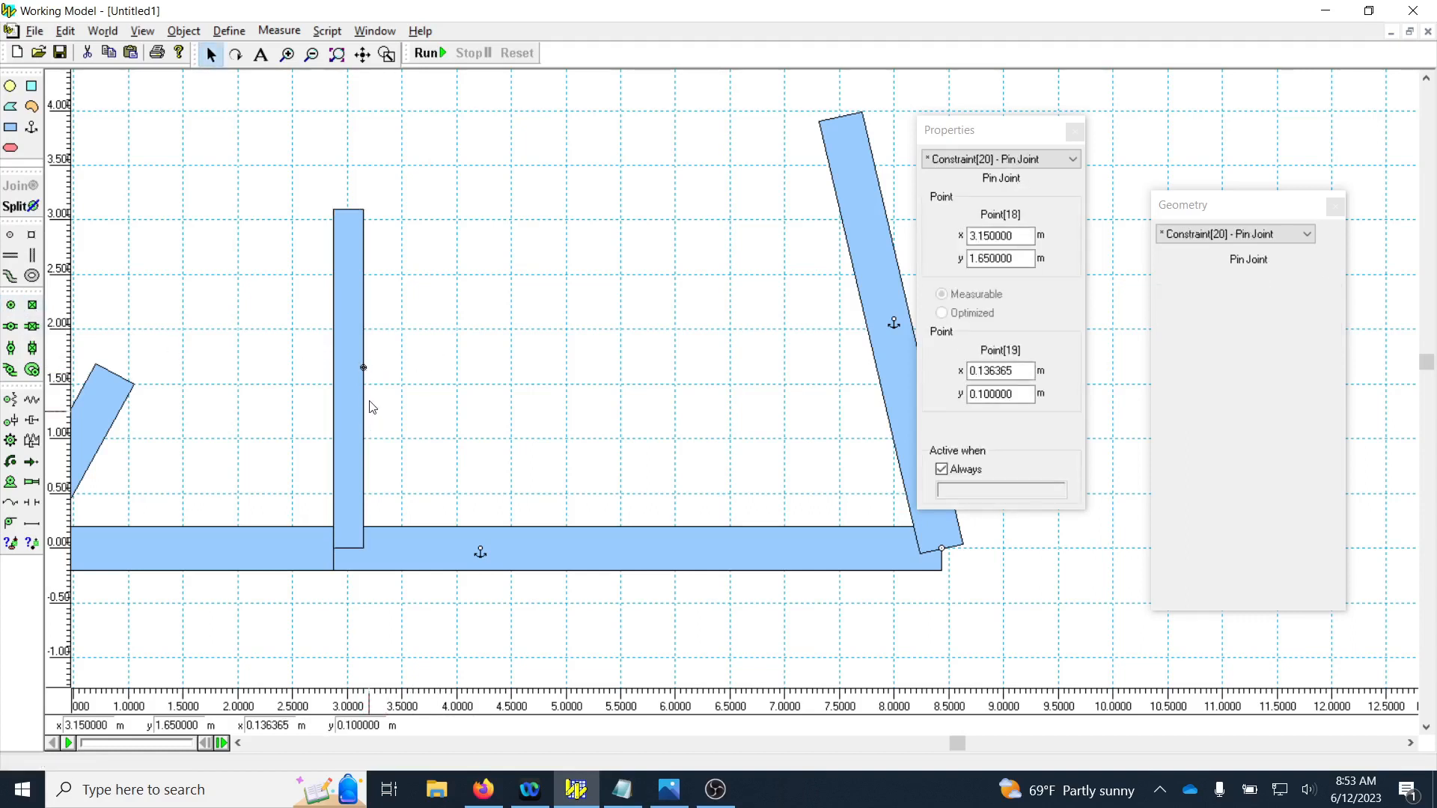
click(352, 396)
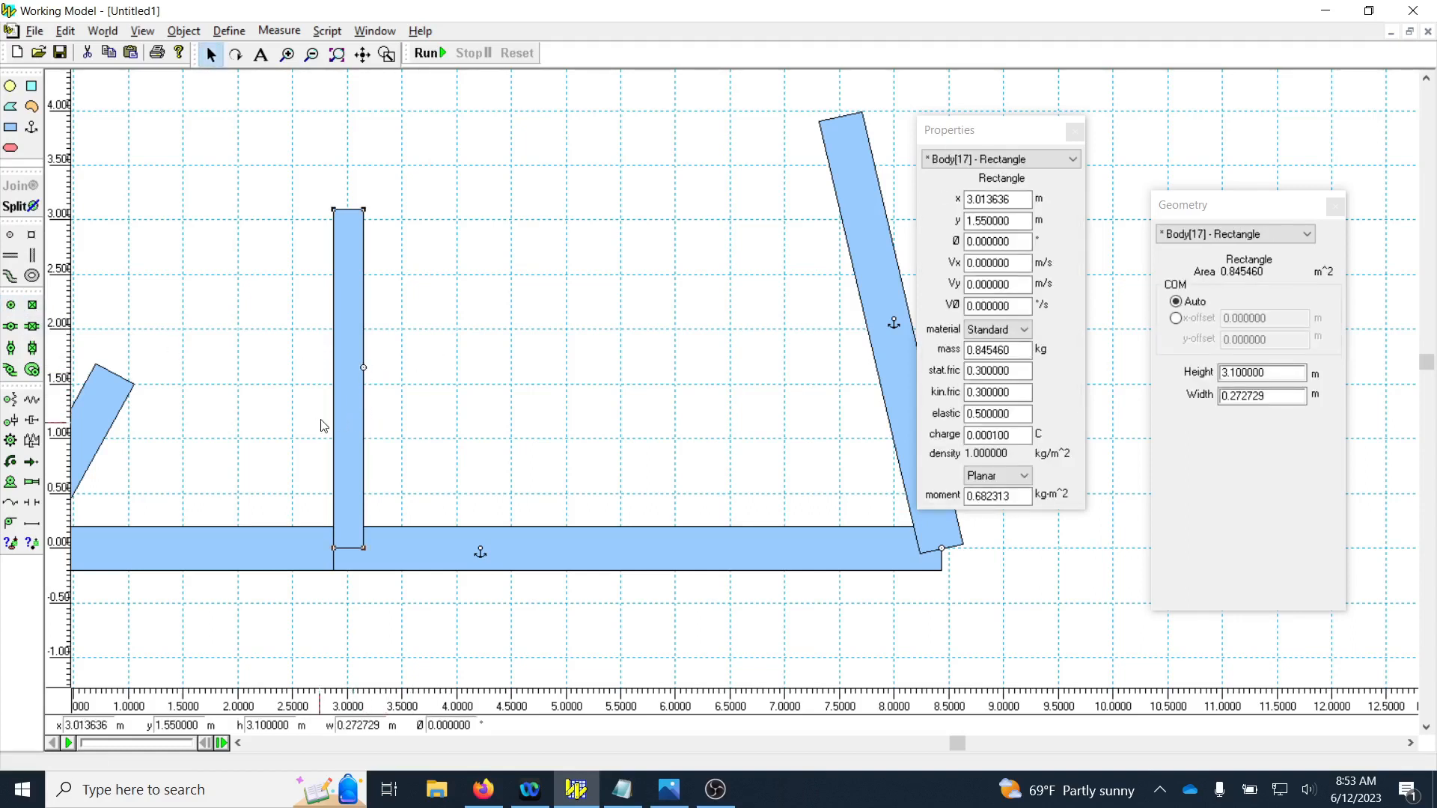
click(1282, 372)
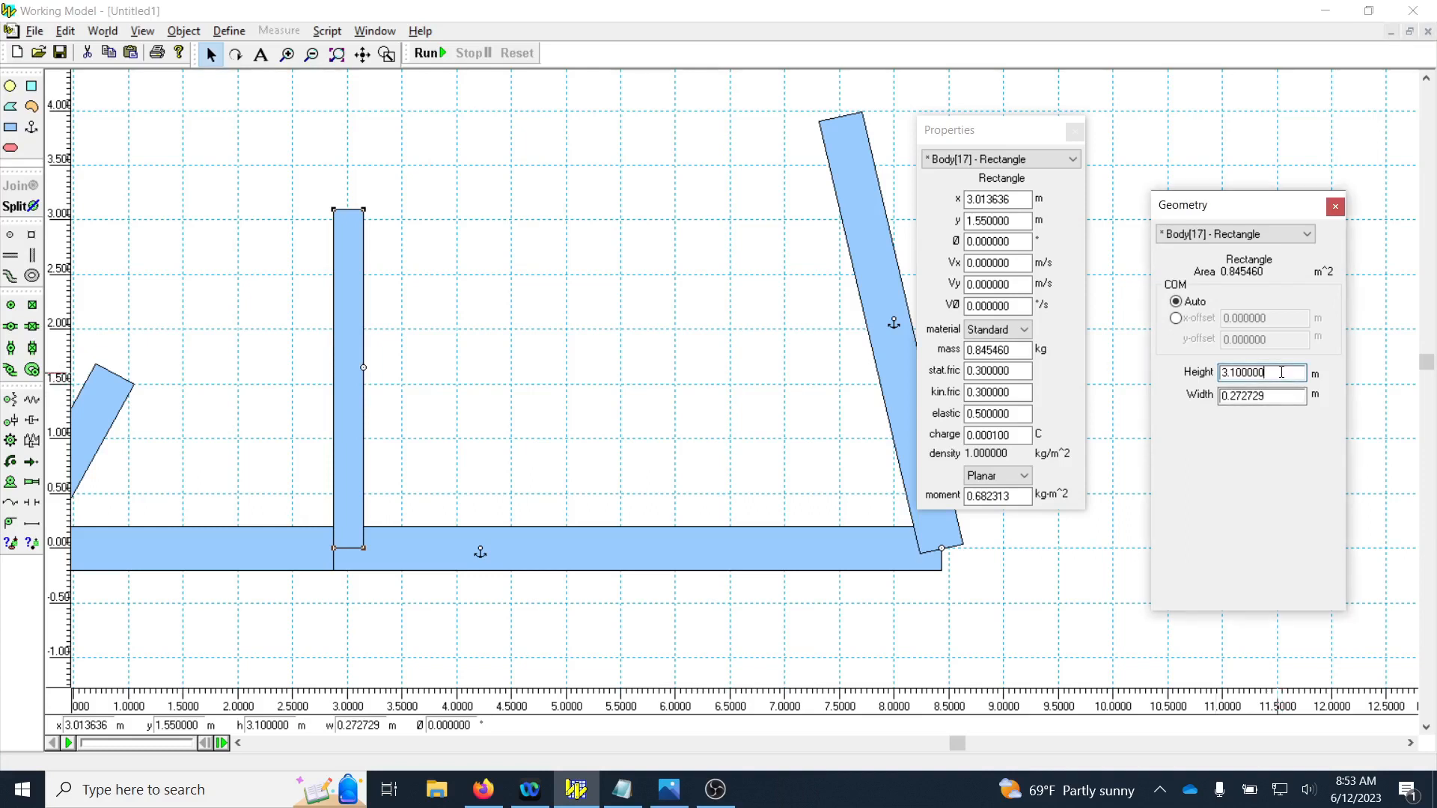
click(1283, 397)
key(Return)
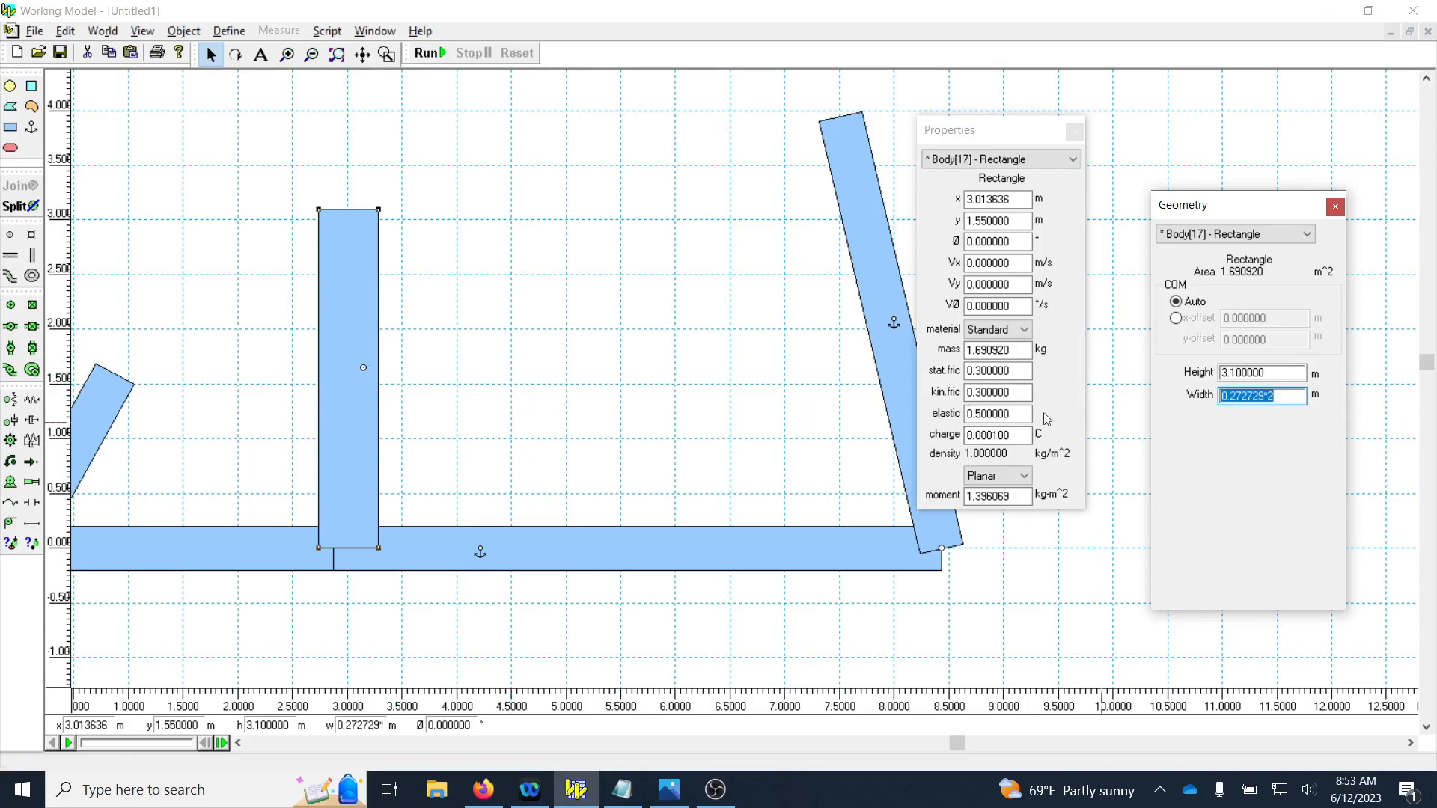
click(360, 432)
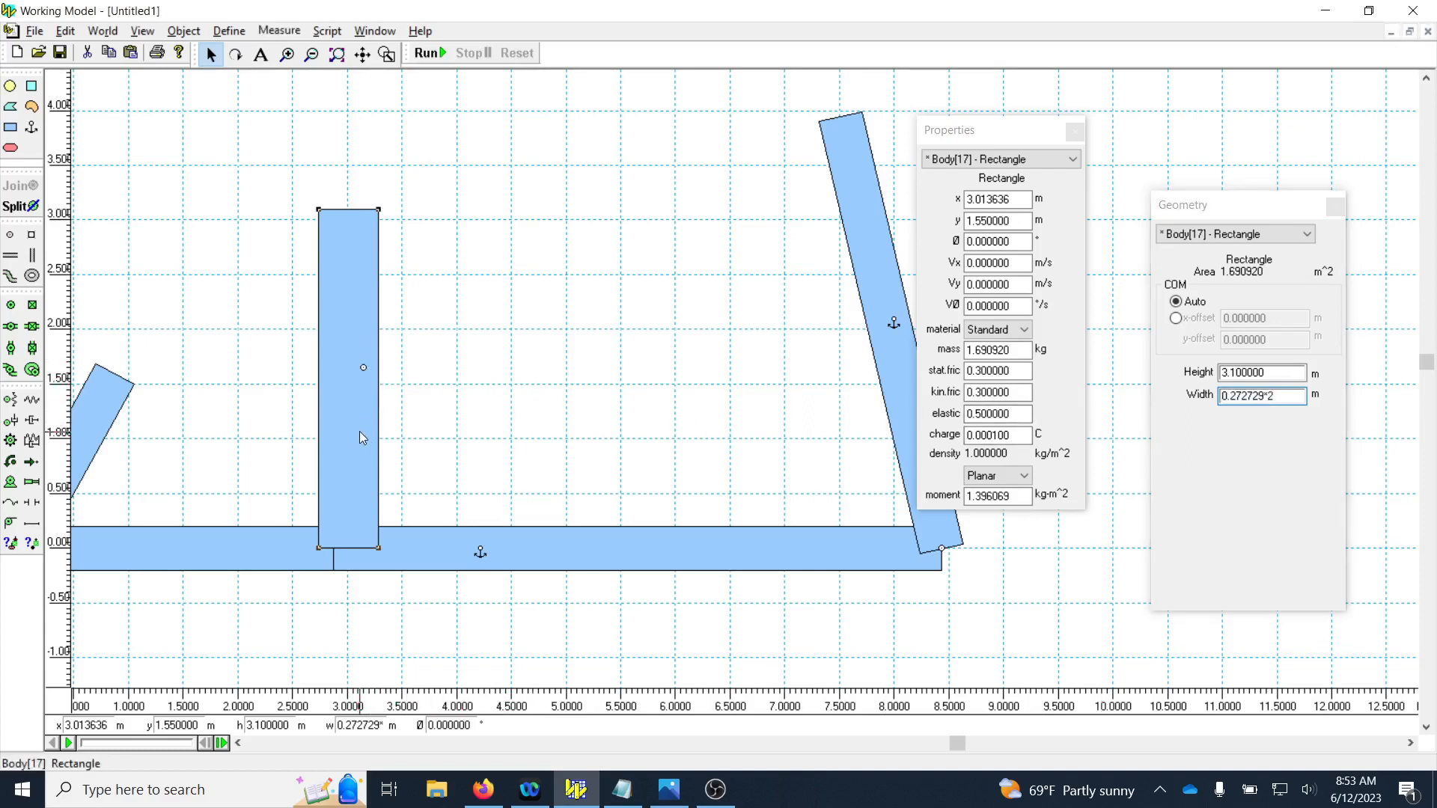
click(364, 370)
click(379, 386)
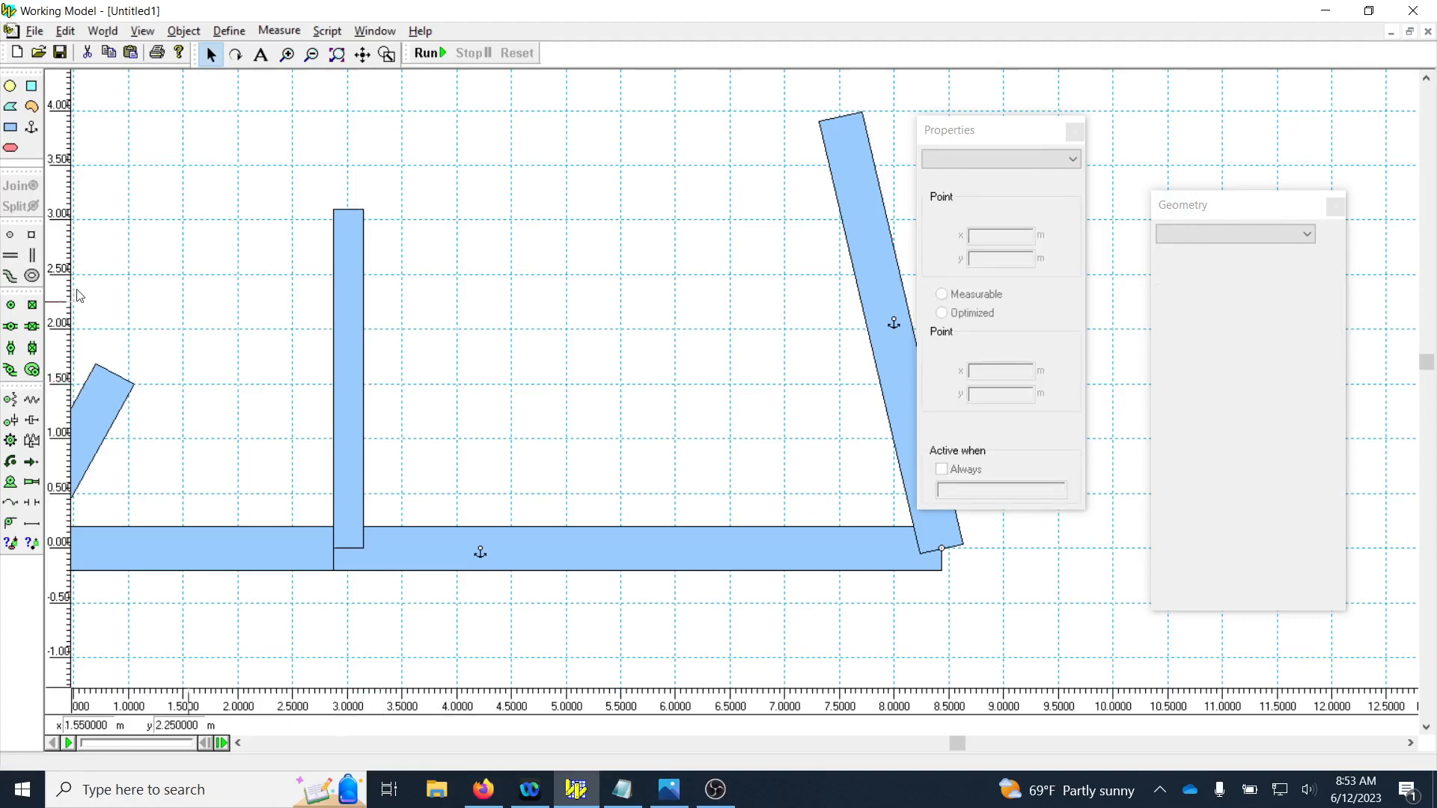
Step: Pin the upright rectangle at its lower and upper right corners, and anchor the shorter ground rectangle at about (1.65, 0.05) m
click(10, 304)
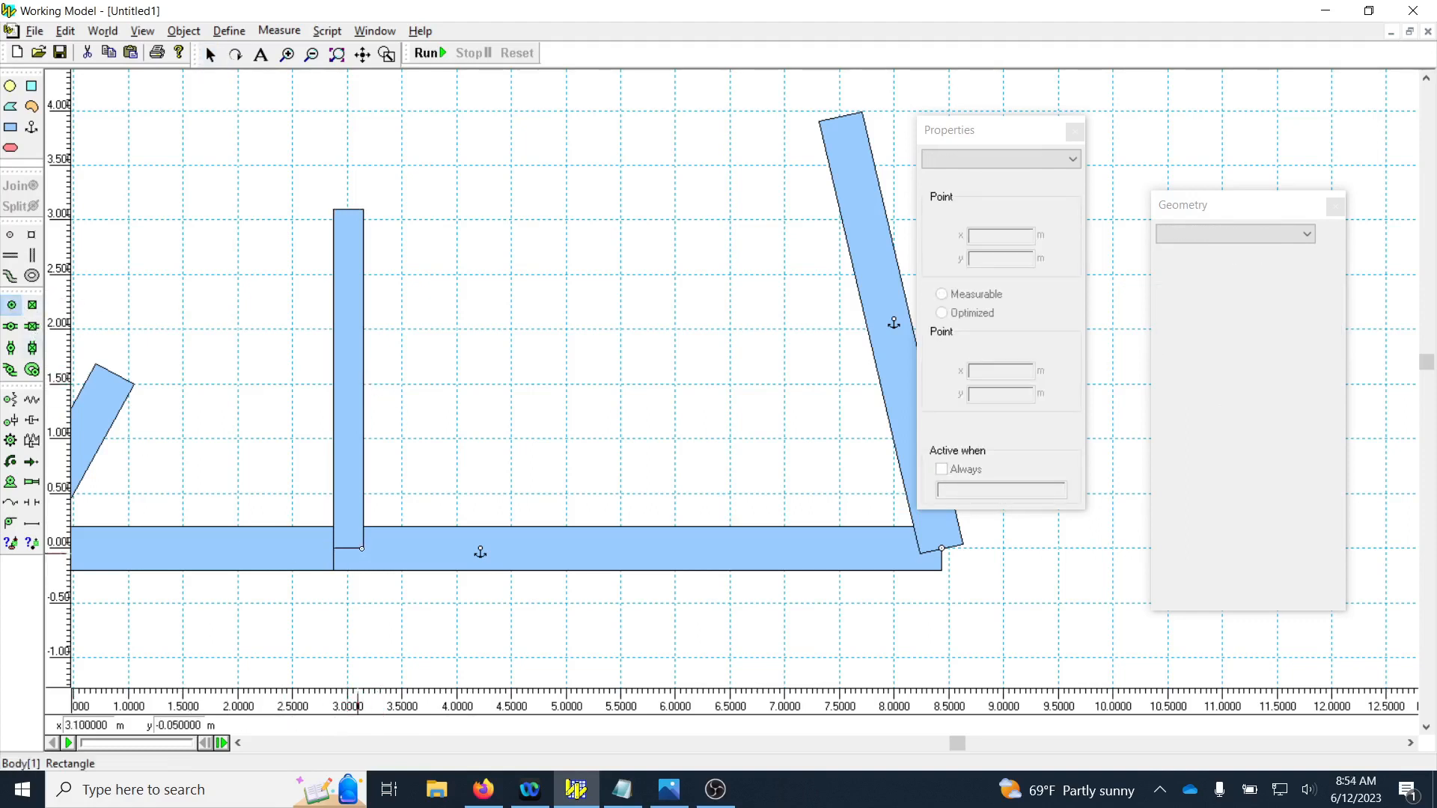
click(364, 549)
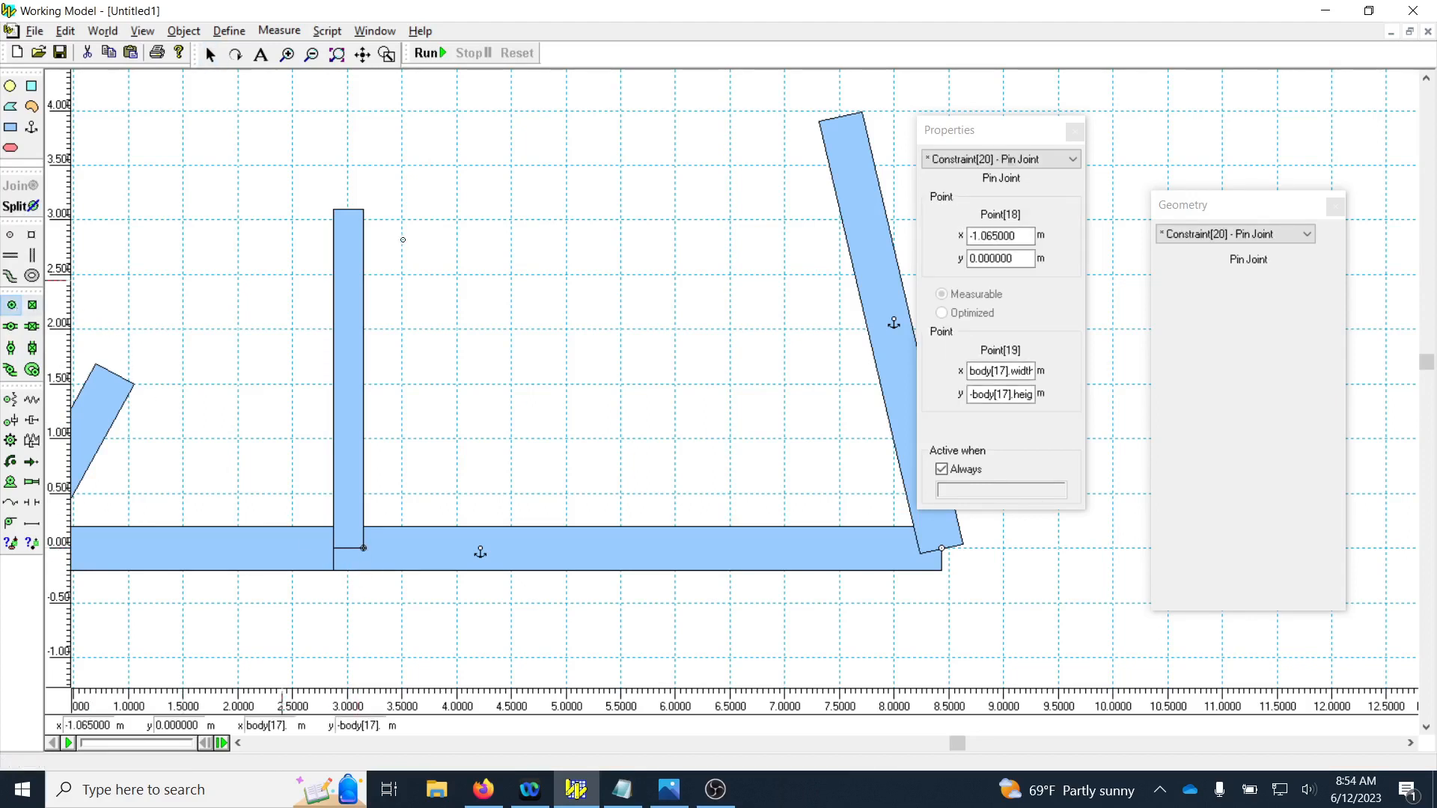
click(363, 210)
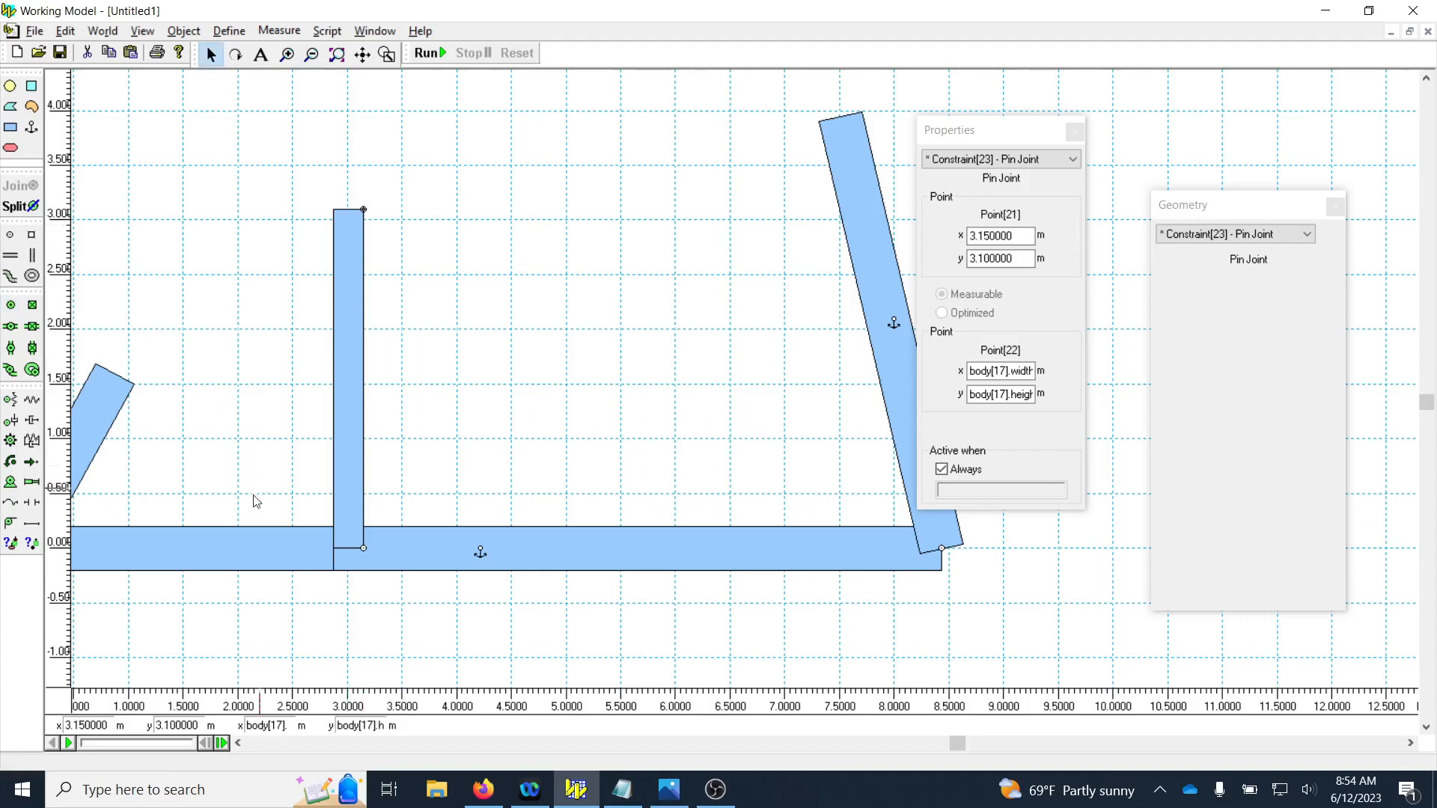
click(33, 128)
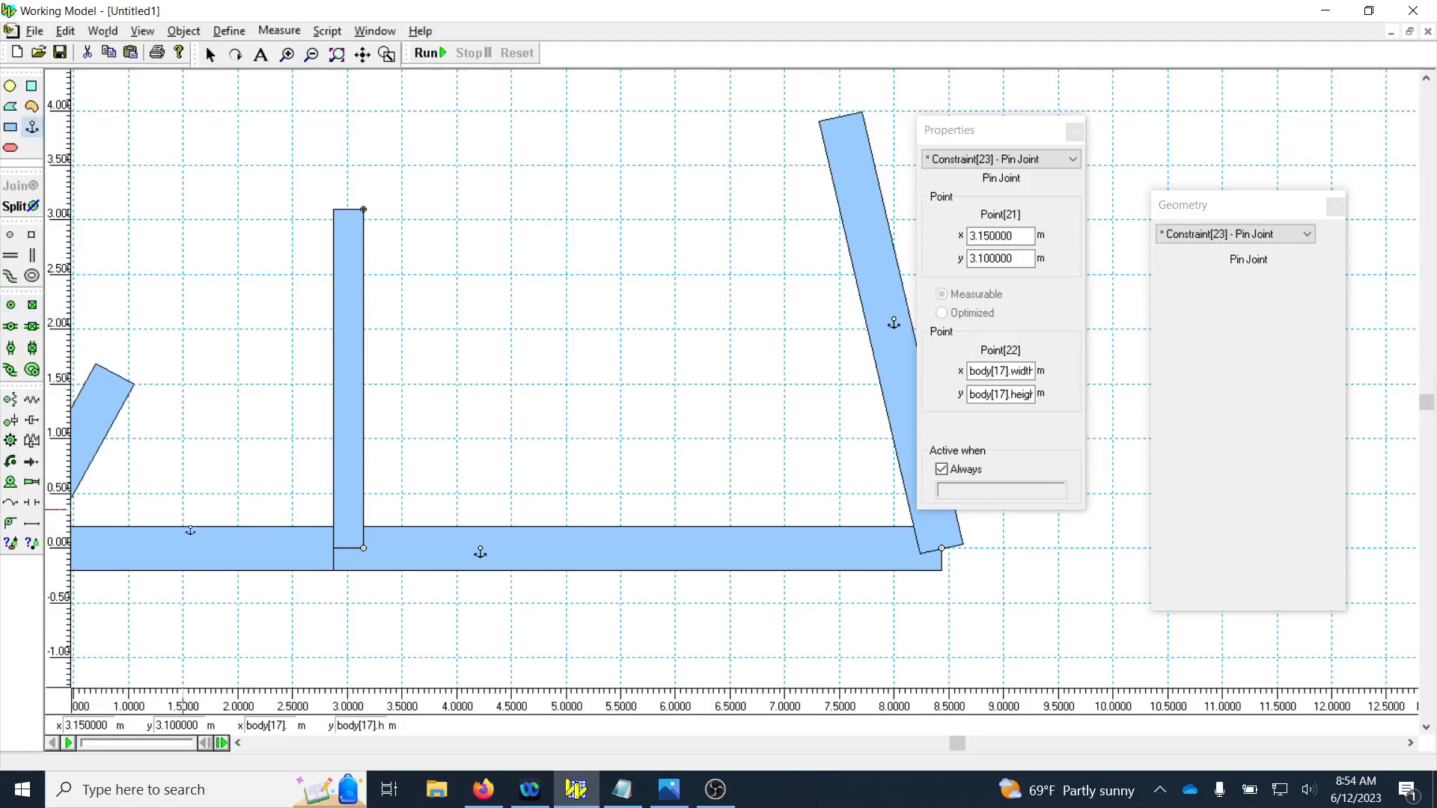
click(200, 547)
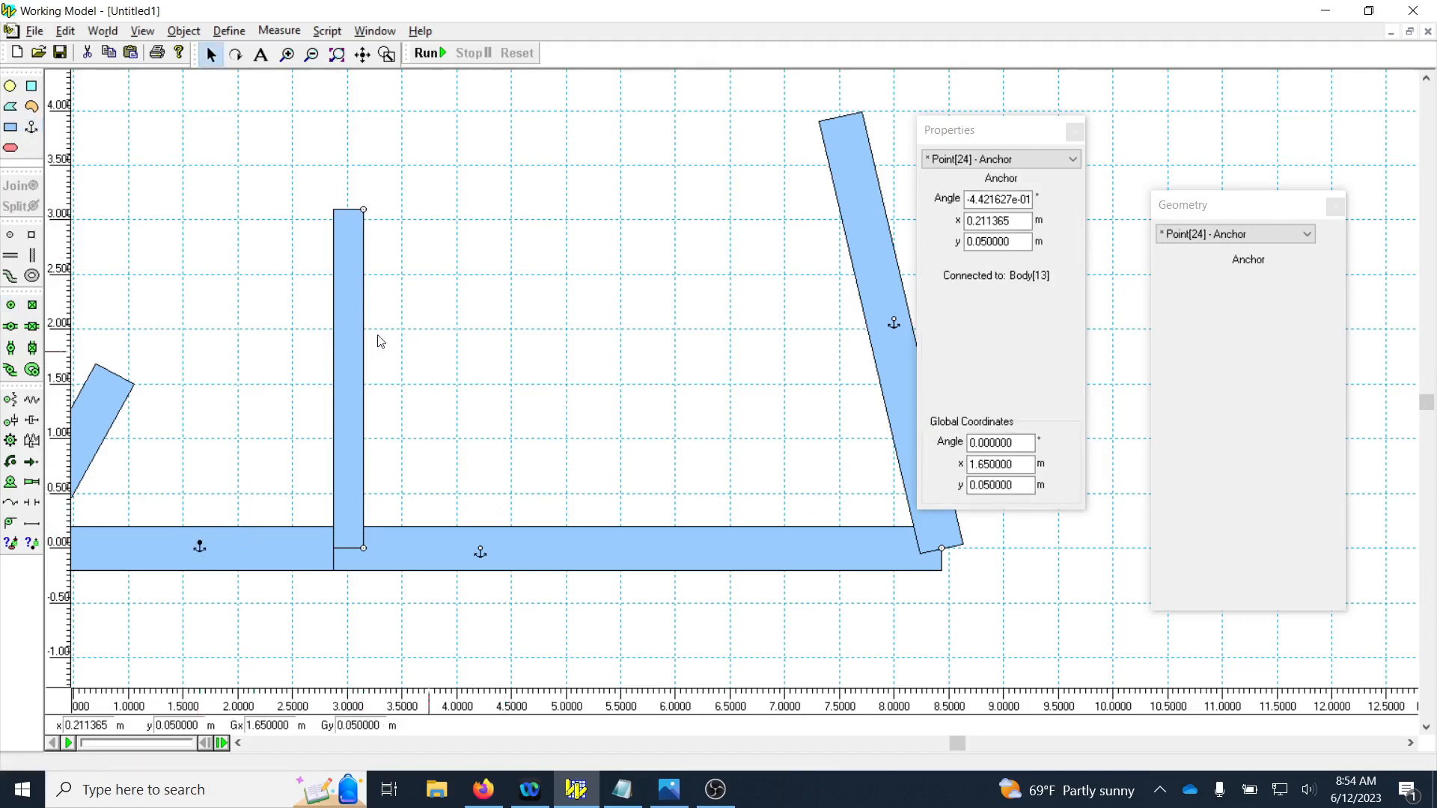
Step: Set the upright rectangle's width to 0.272729*2 m
click(351, 330)
click(1305, 400)
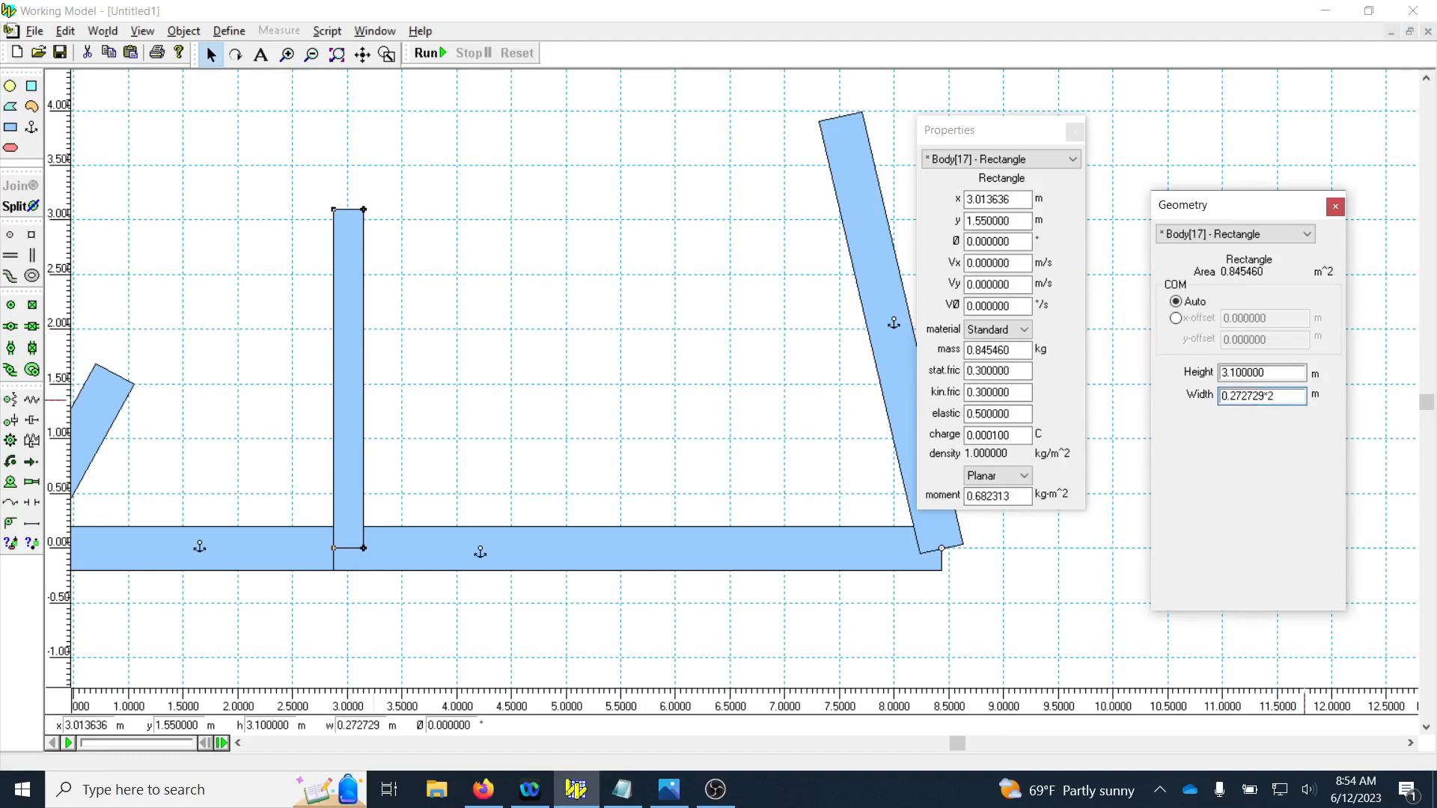
text(*2)
key(Return)
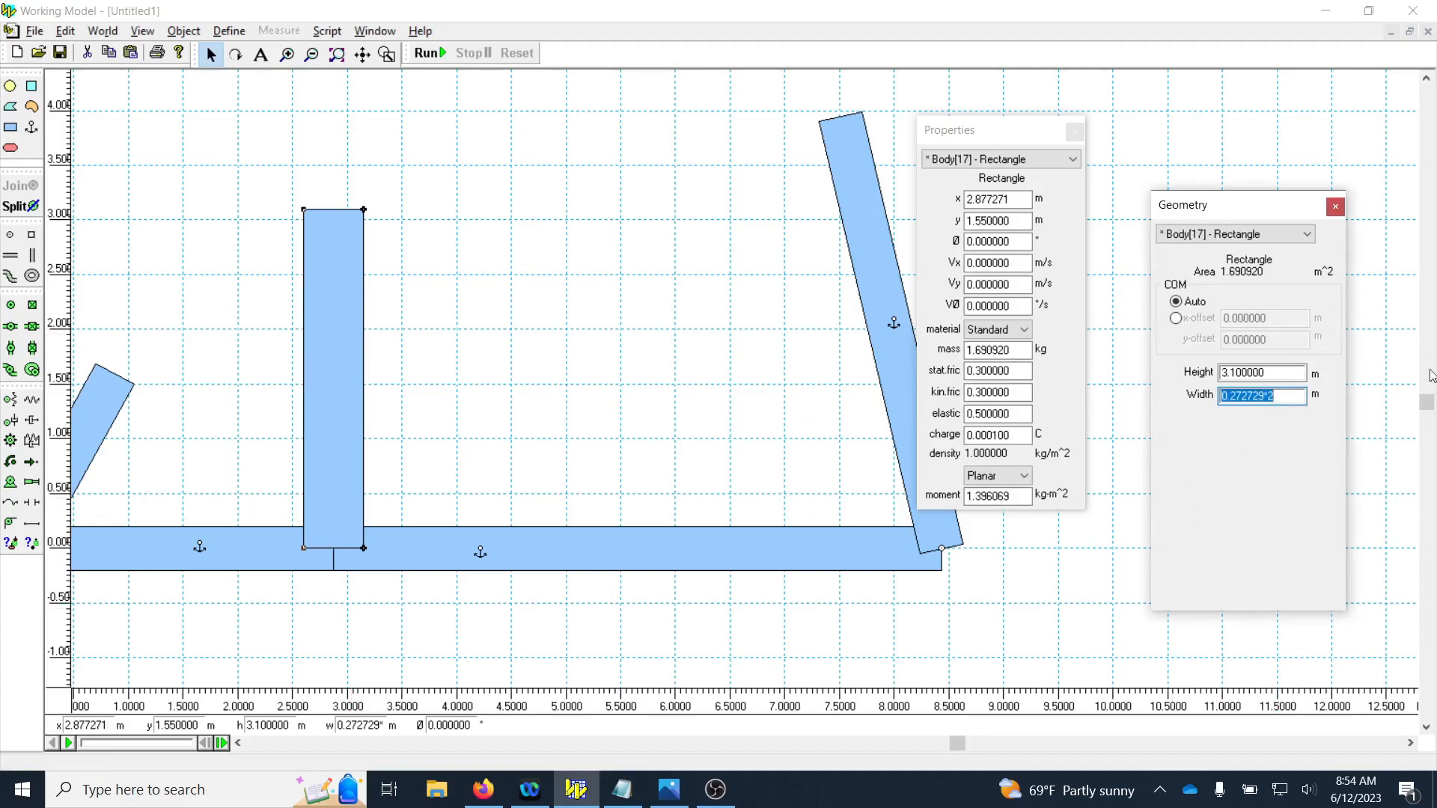
Step: Delete the pin joints at the upright rectangle's lower and upper right corners
click(363, 550)
click(425, 502)
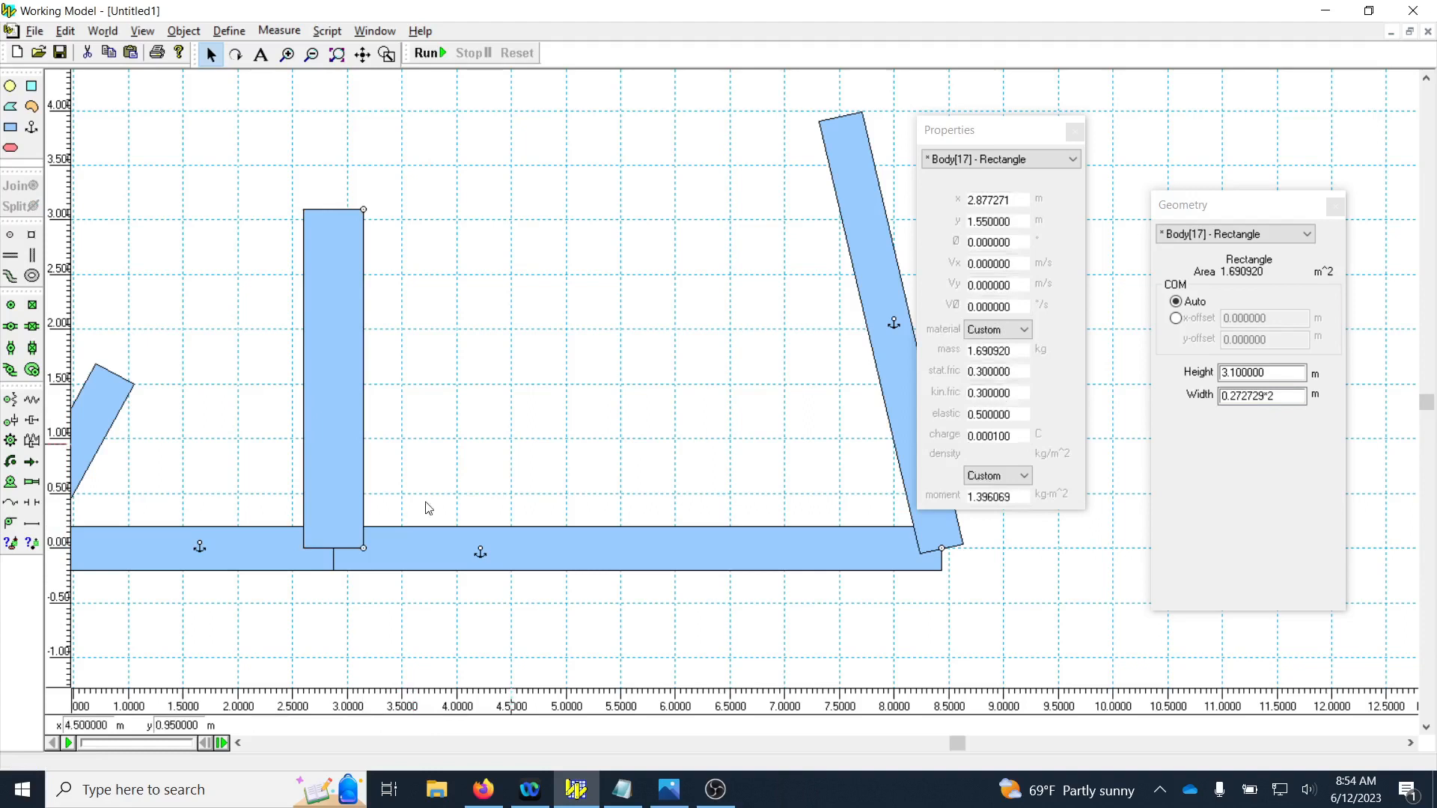
click(366, 546)
key(Delete)
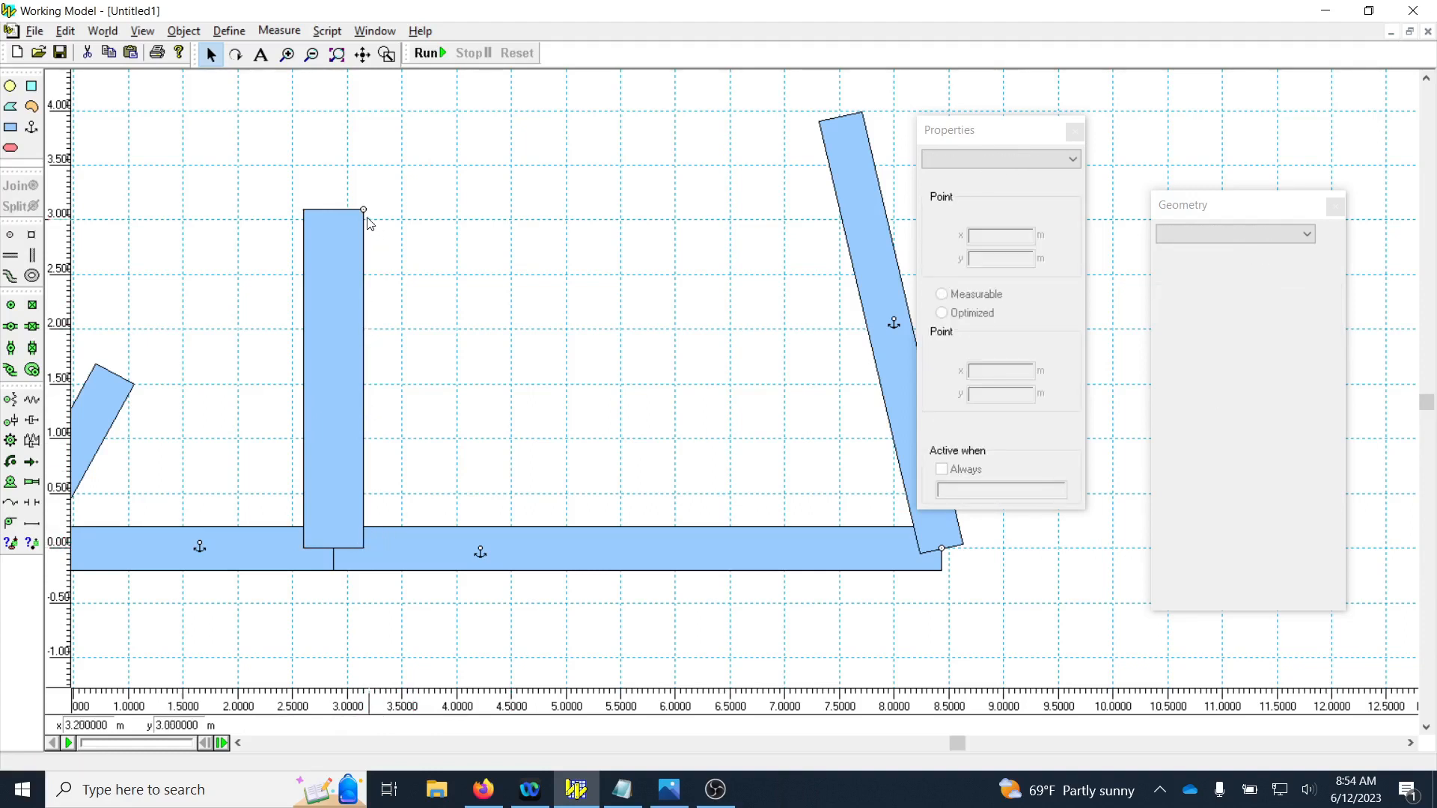
Step: Pin the upright rectangle's bottom midpoint to the midpoint of the shorter ground rectangle's right end, replacing a misplaced pin
click(11, 305)
click(333, 548)
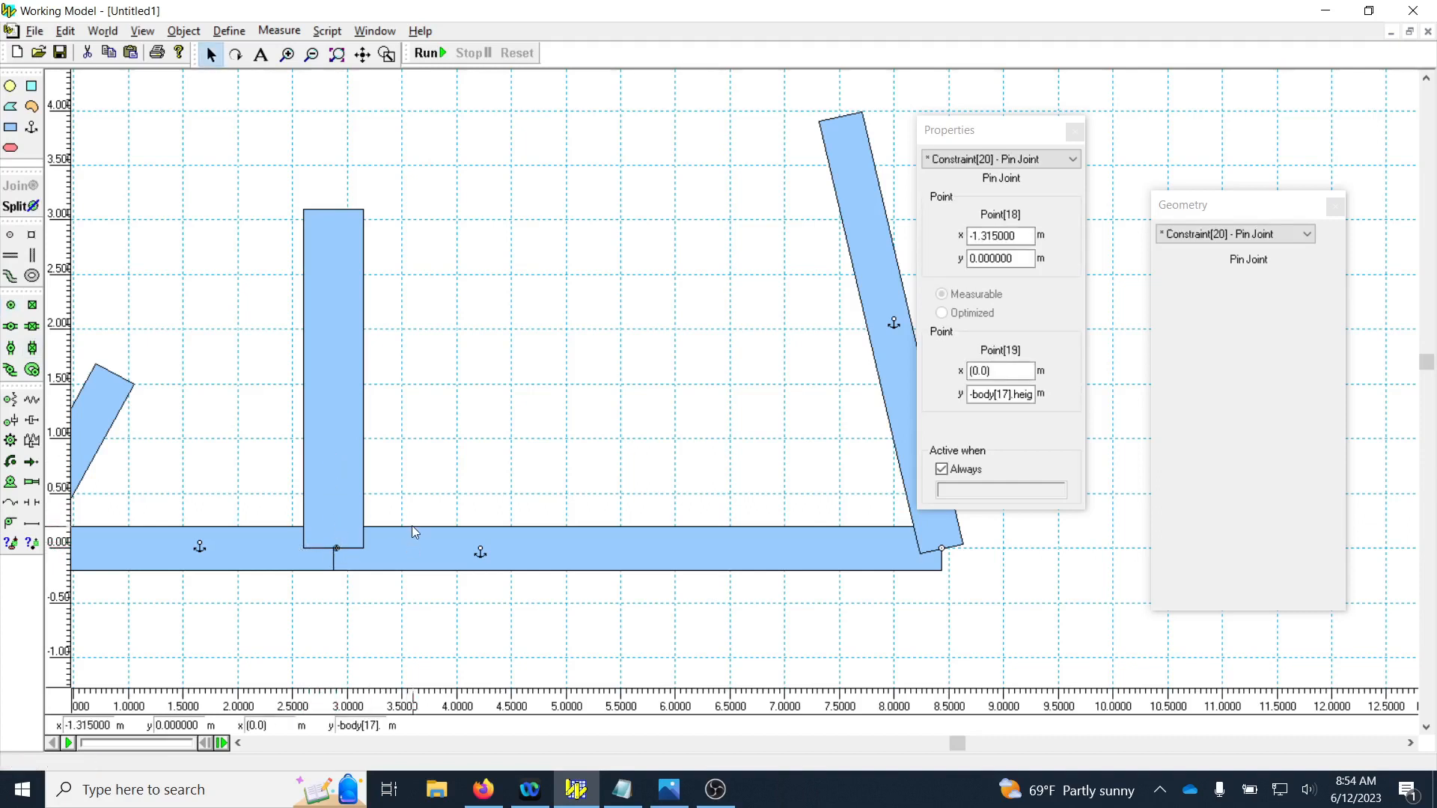
key(Delete)
click(11, 305)
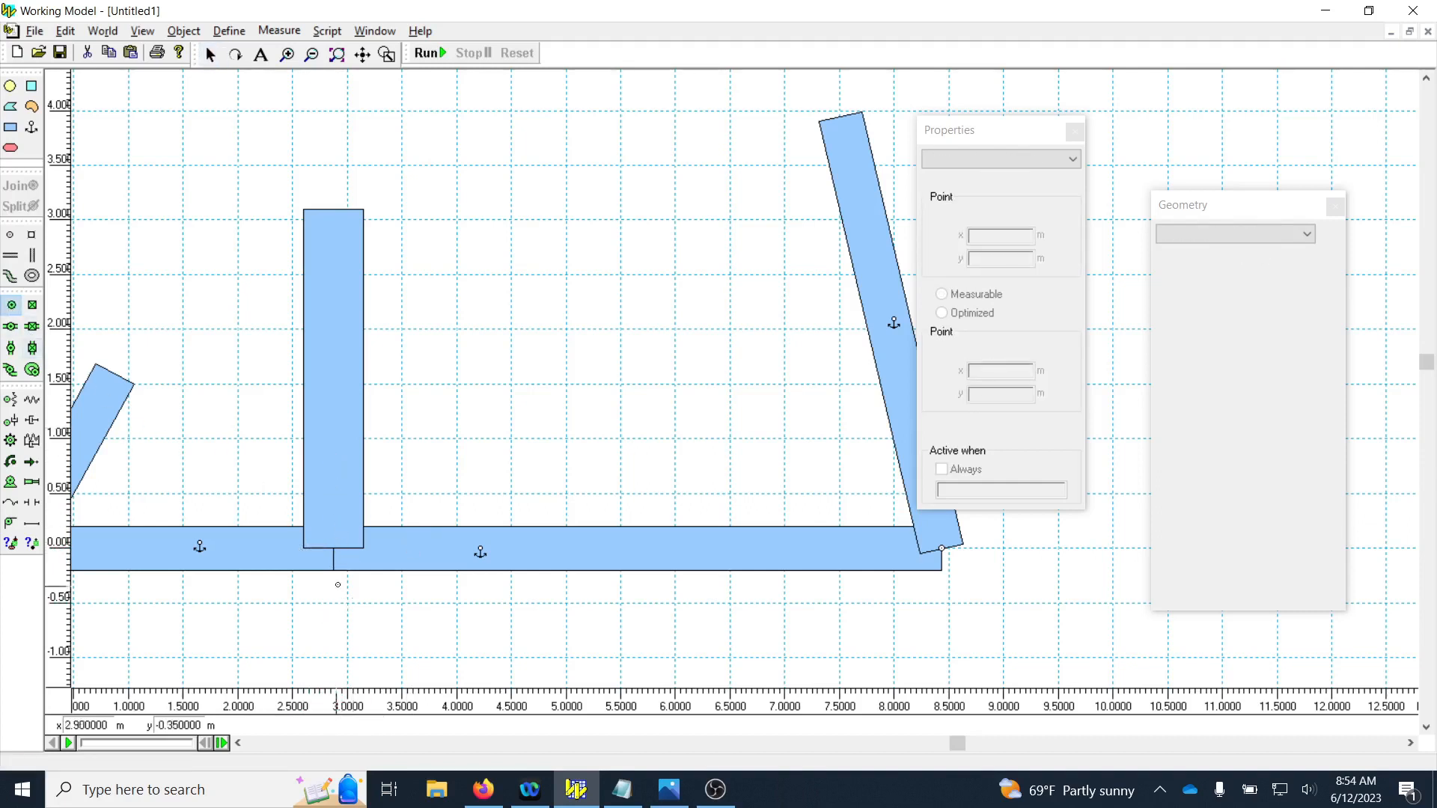
click(334, 549)
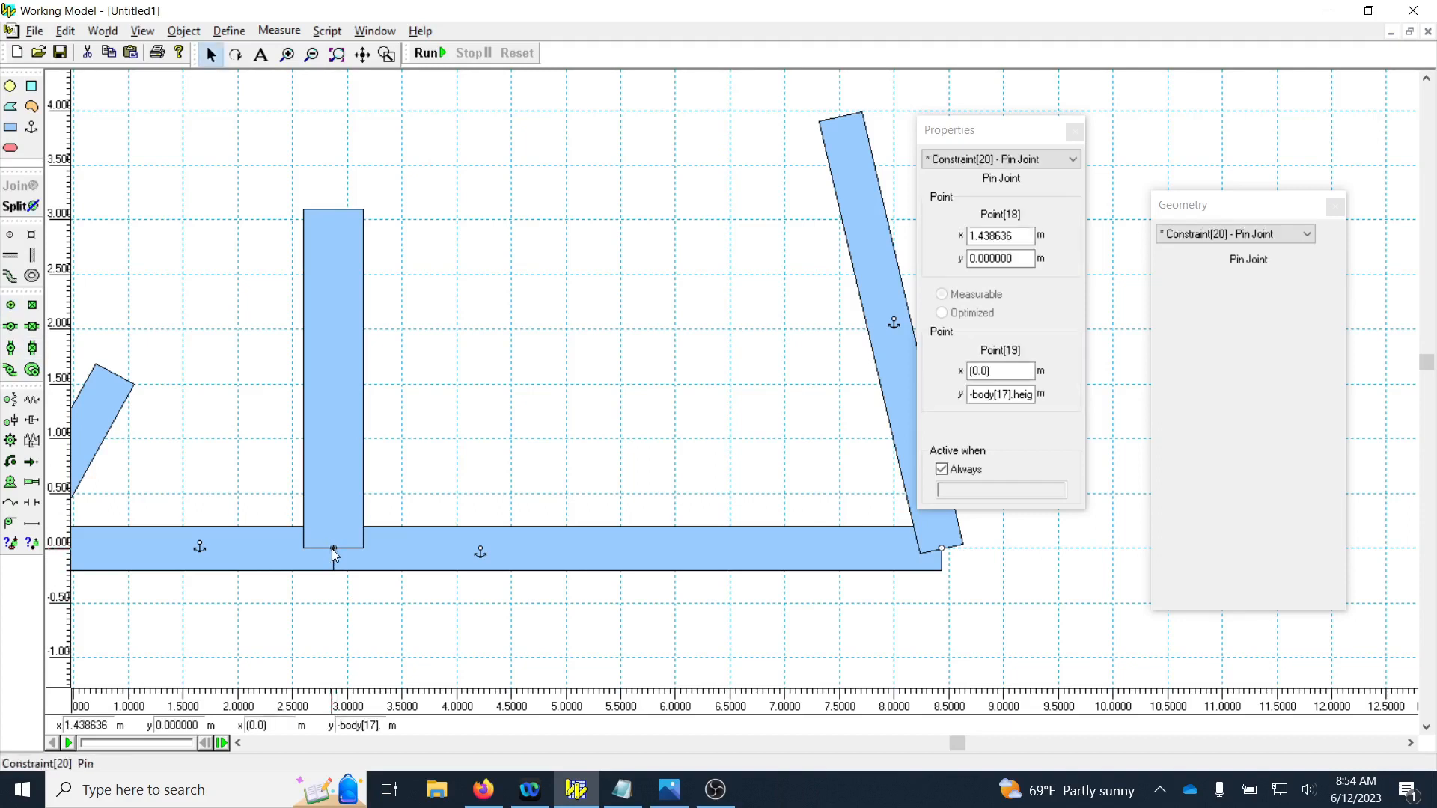
Step: Set the upright rectangle's height to 4.45099 m, the vertical offset of L3's pivot in the Six-Bar Linkage image
click(313, 406)
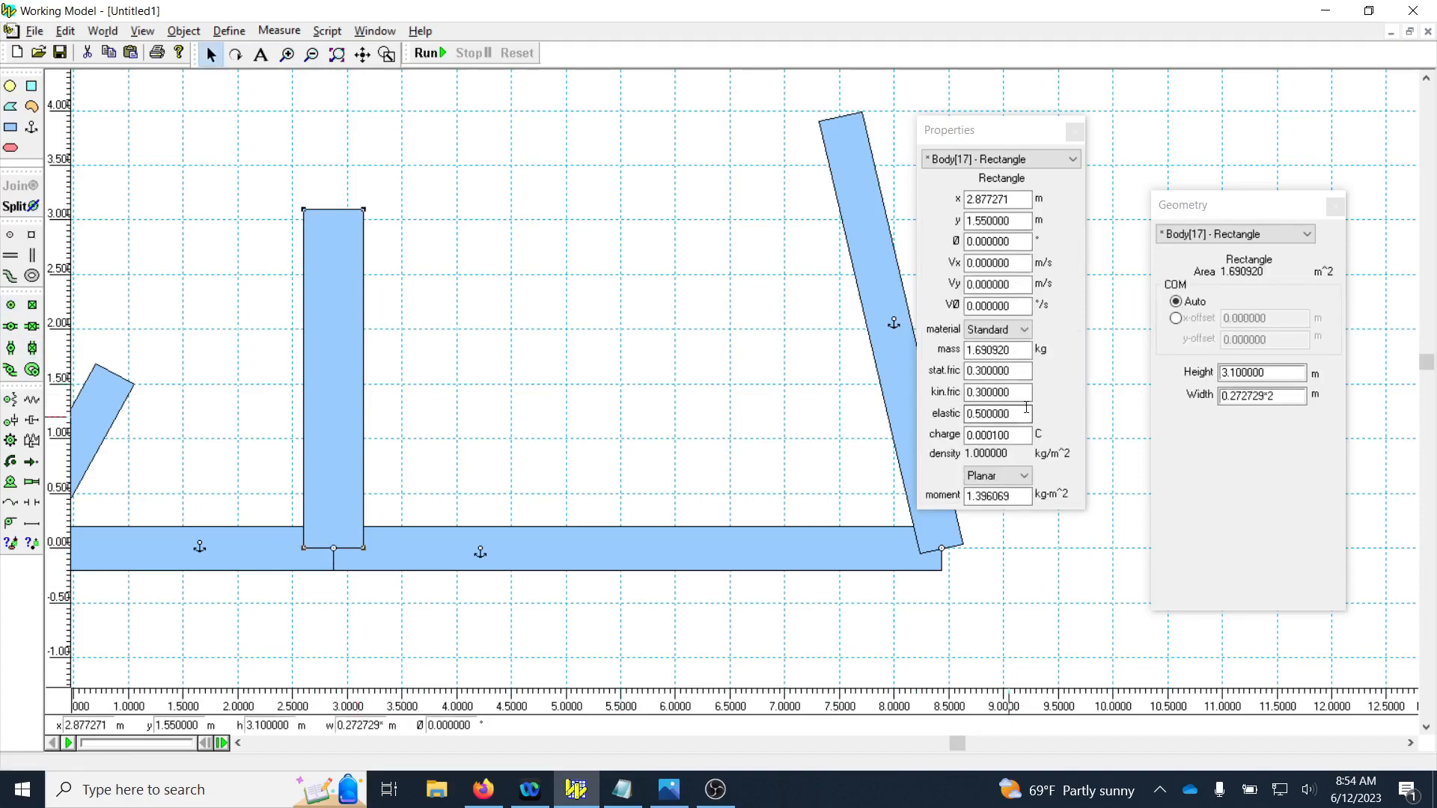
click(669, 790)
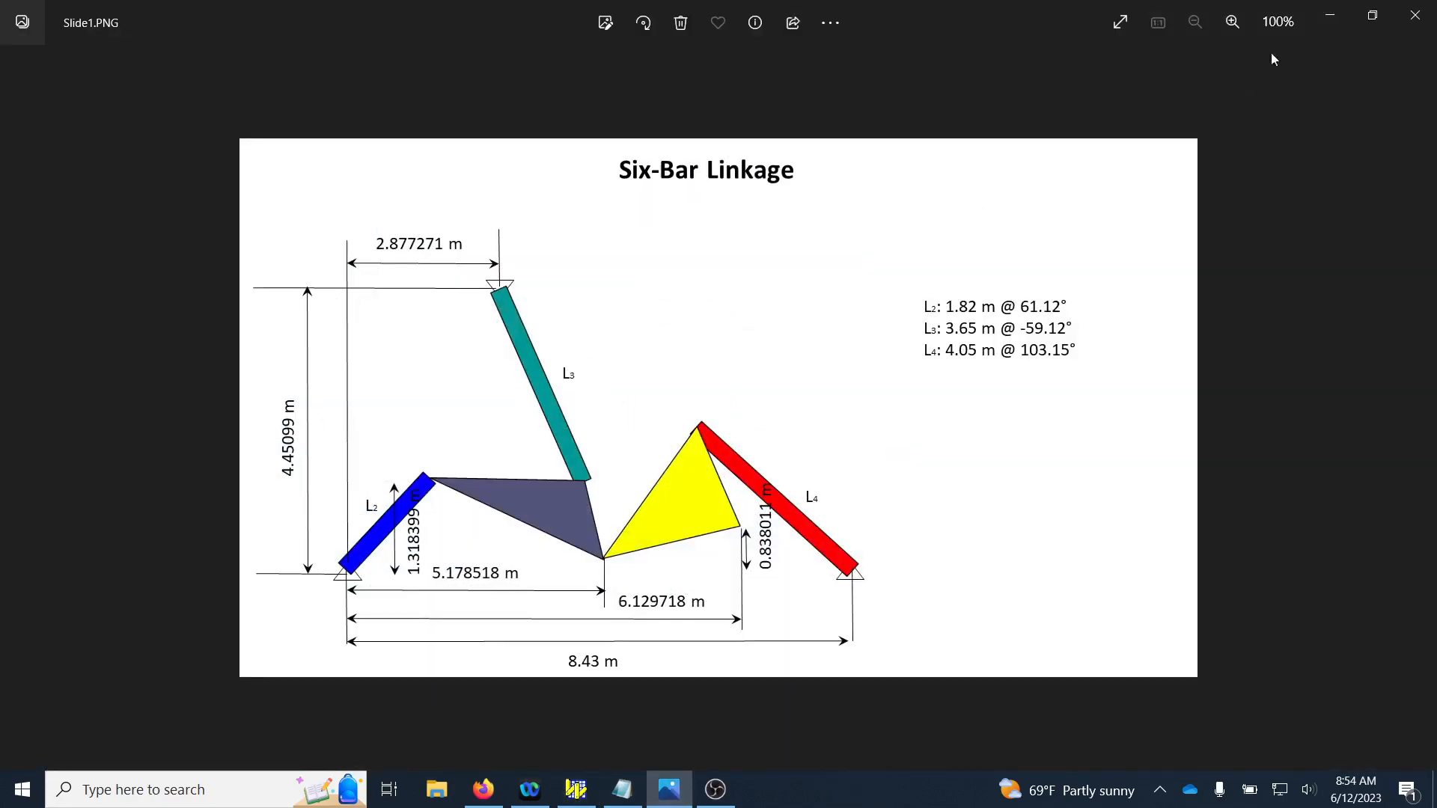
click(1329, 15)
click(1280, 372)
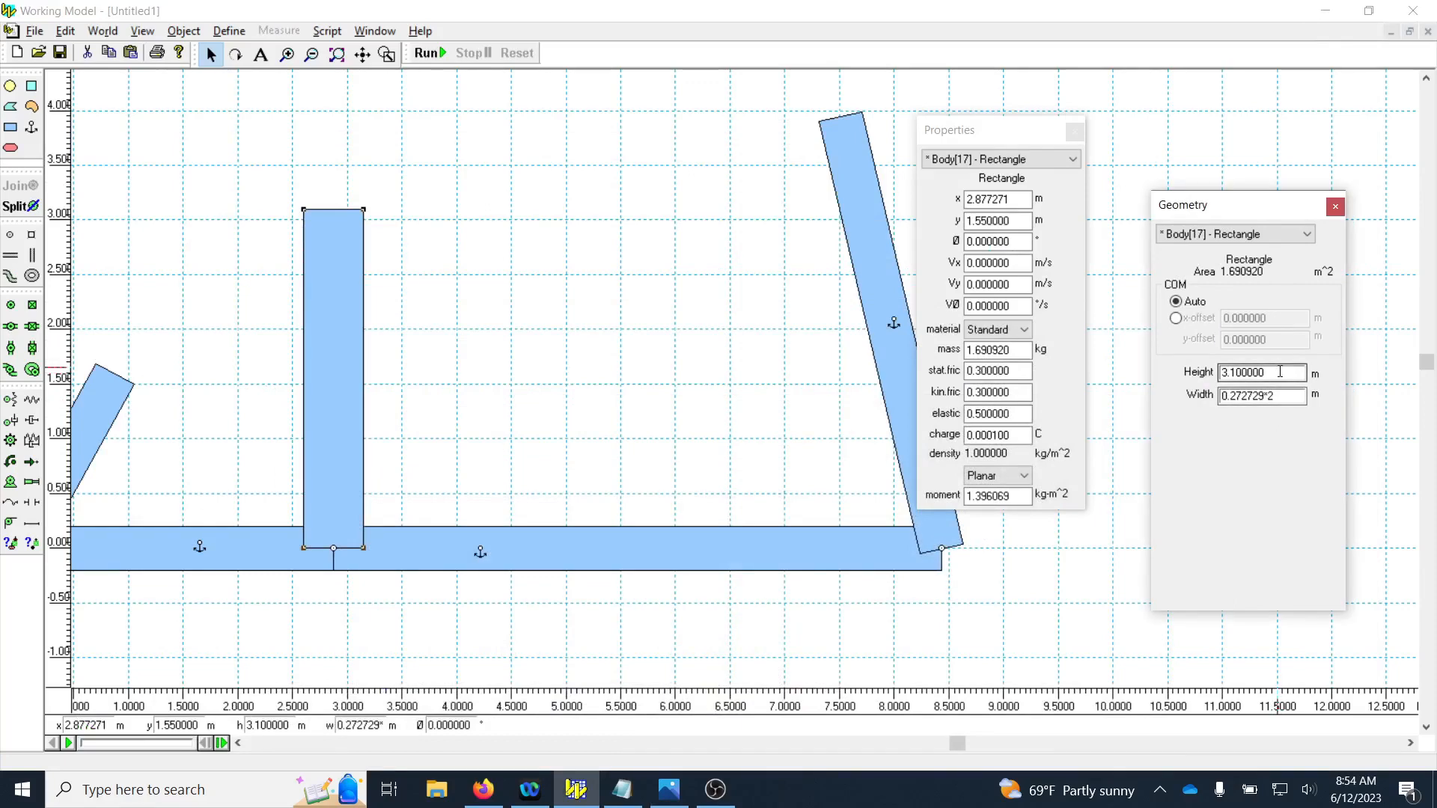
double_click(1280, 372)
text(4.45099)
key(Return)
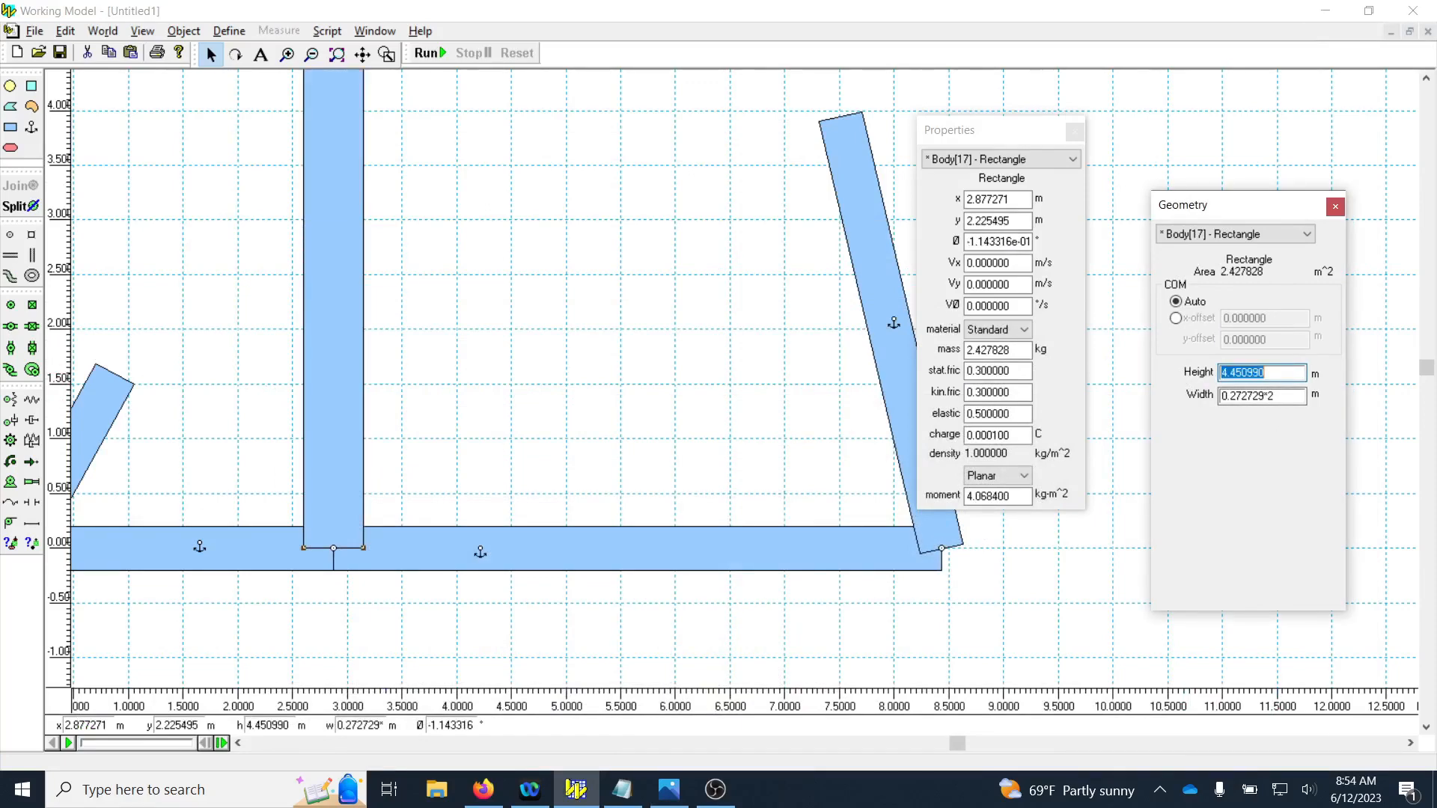
Step: Anchor the upright rectangle near its middle at about (2.9, 1.9) m
scroll(412, 290, down, 5)
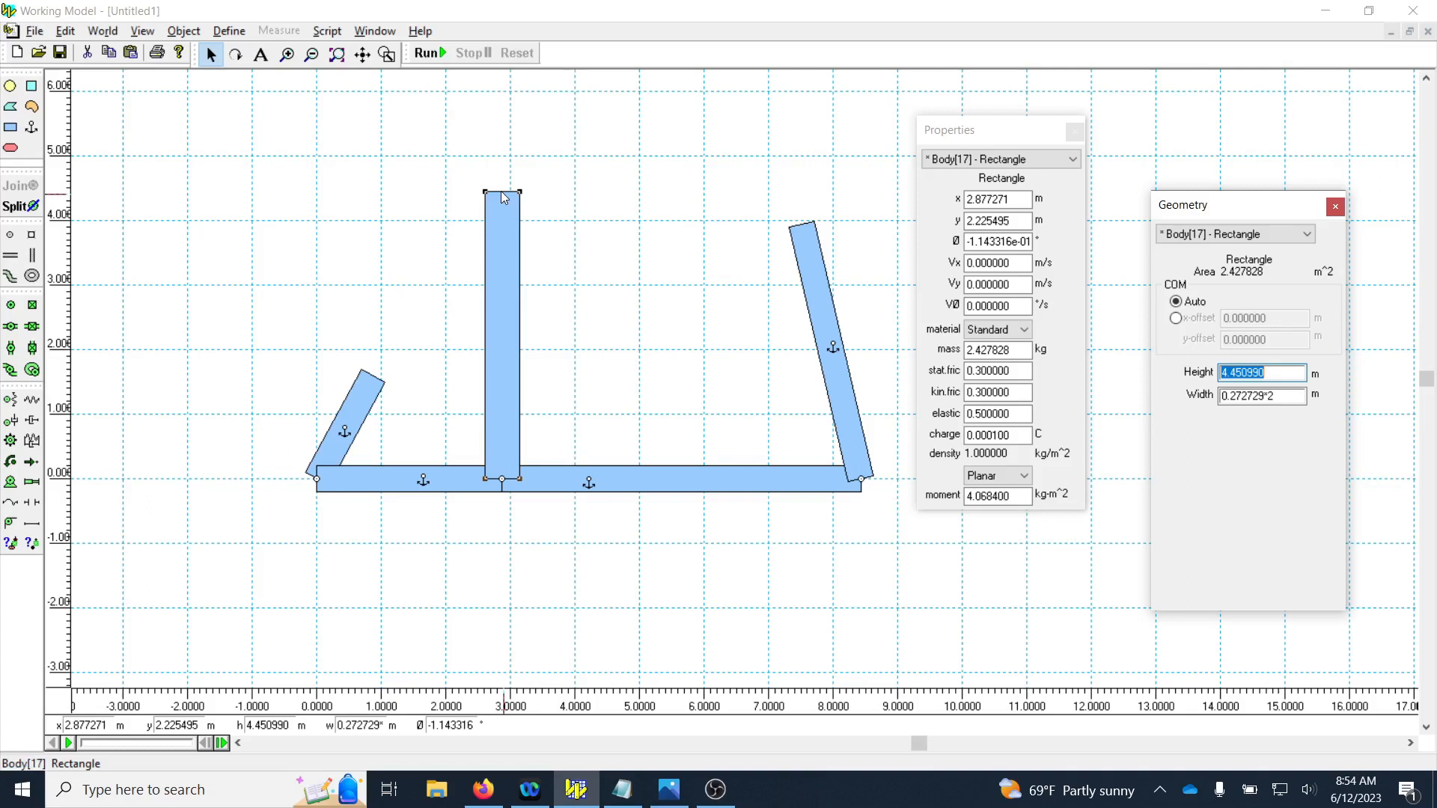
click(31, 128)
click(503, 360)
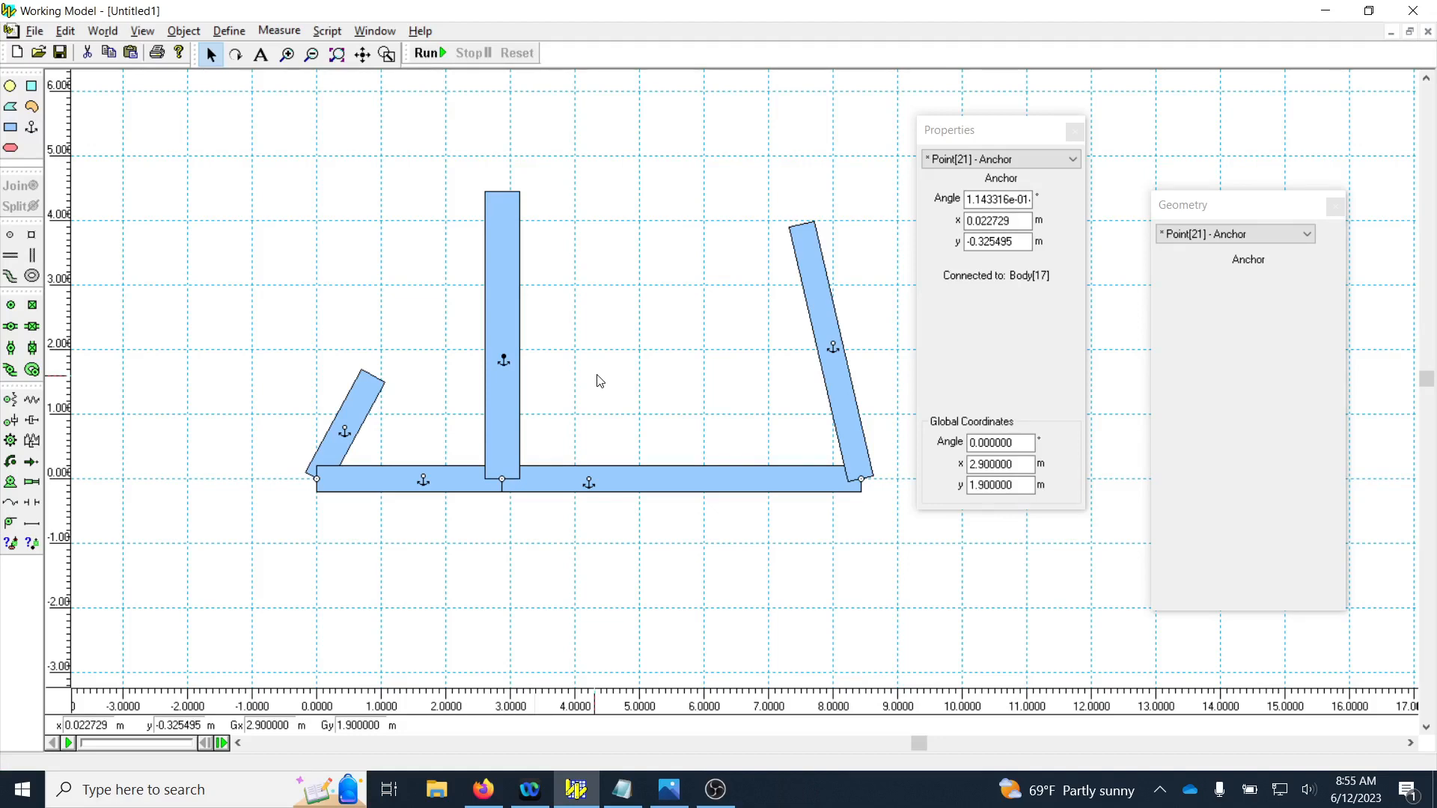
Step: Draw a rectangle about 2.87 m wide and 0.25 m high for L3, extending right from the upright rectangle's top midpoint
click(1426, 77)
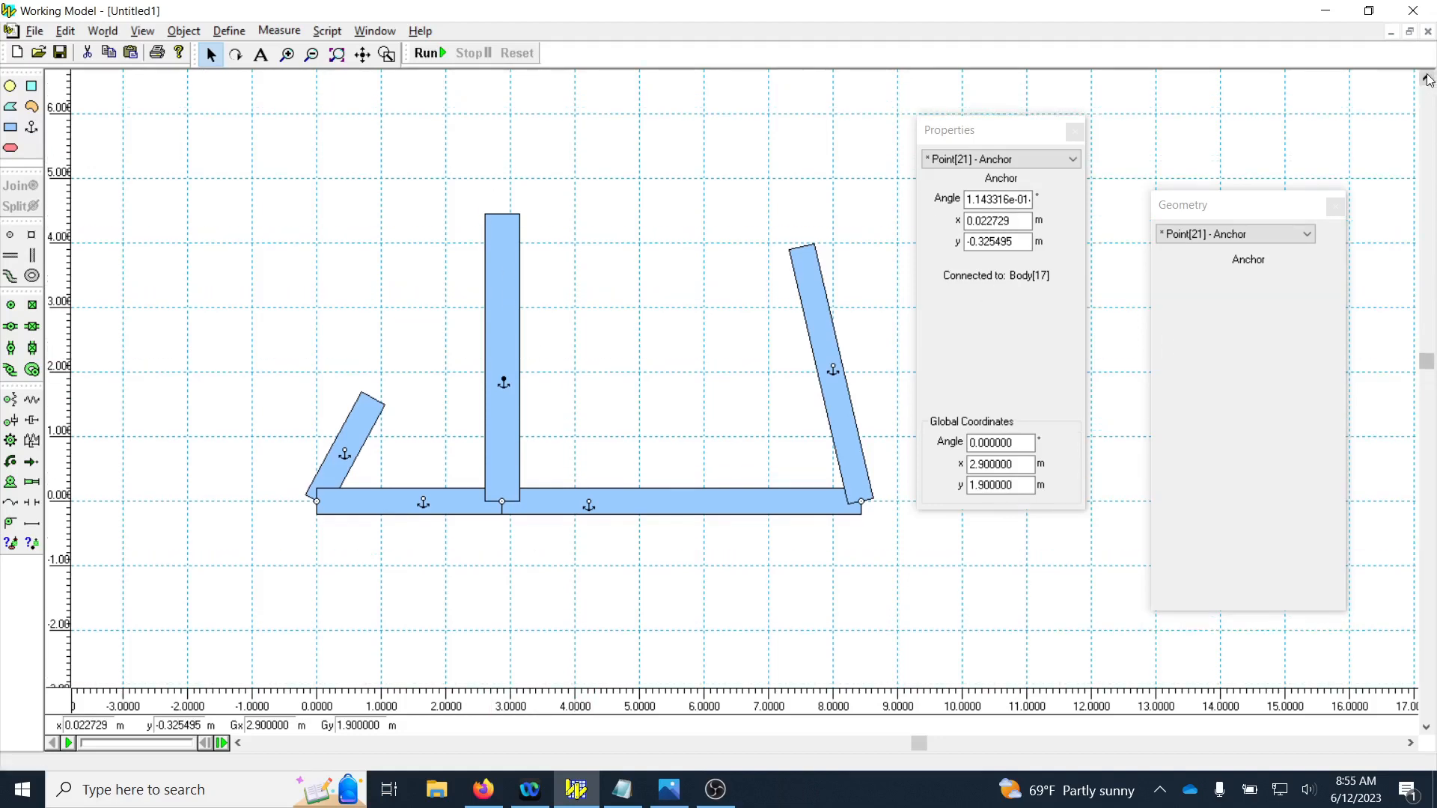
click(1427, 77)
scroll(544, 253, up, 5)
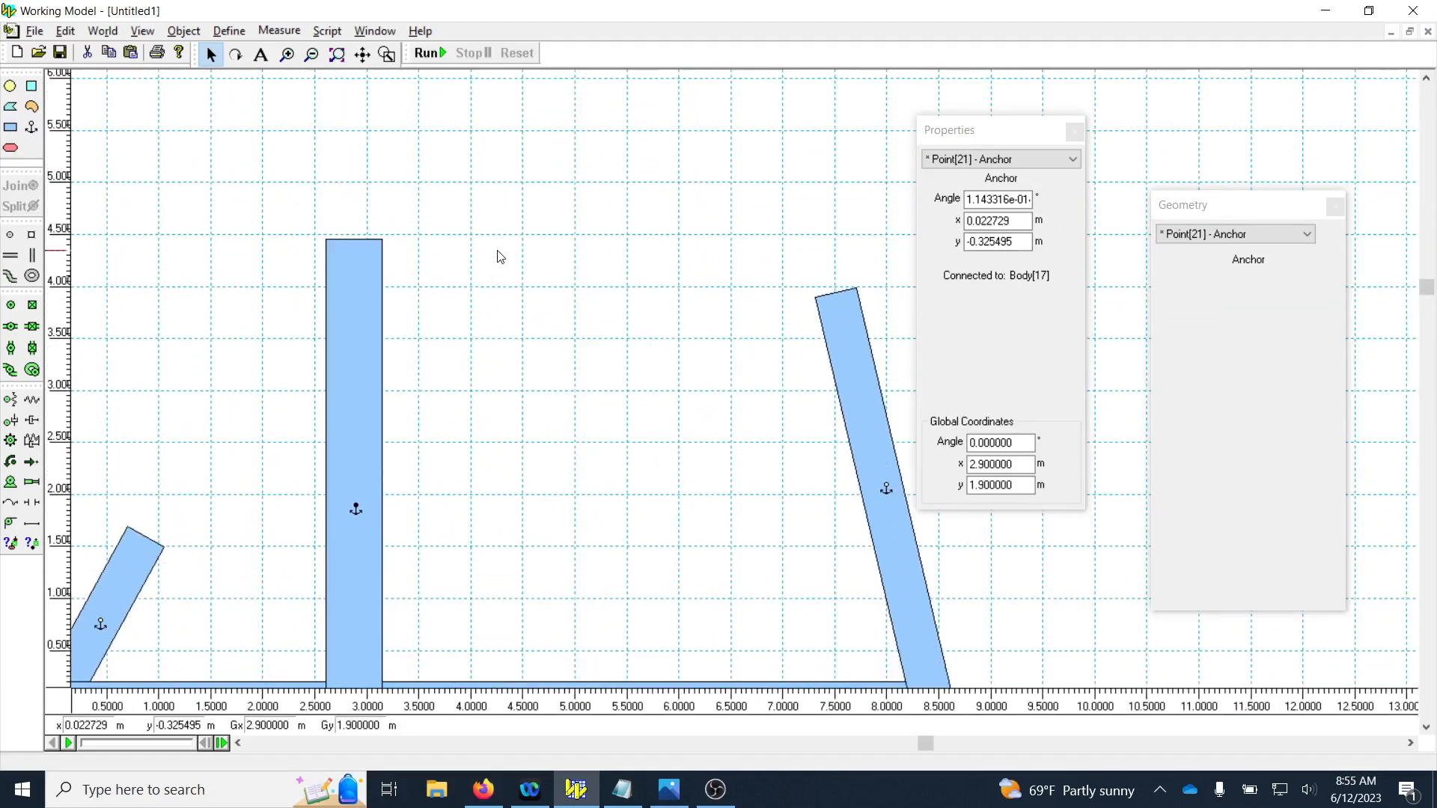
click(10, 127)
drag(354, 239, 654, 214)
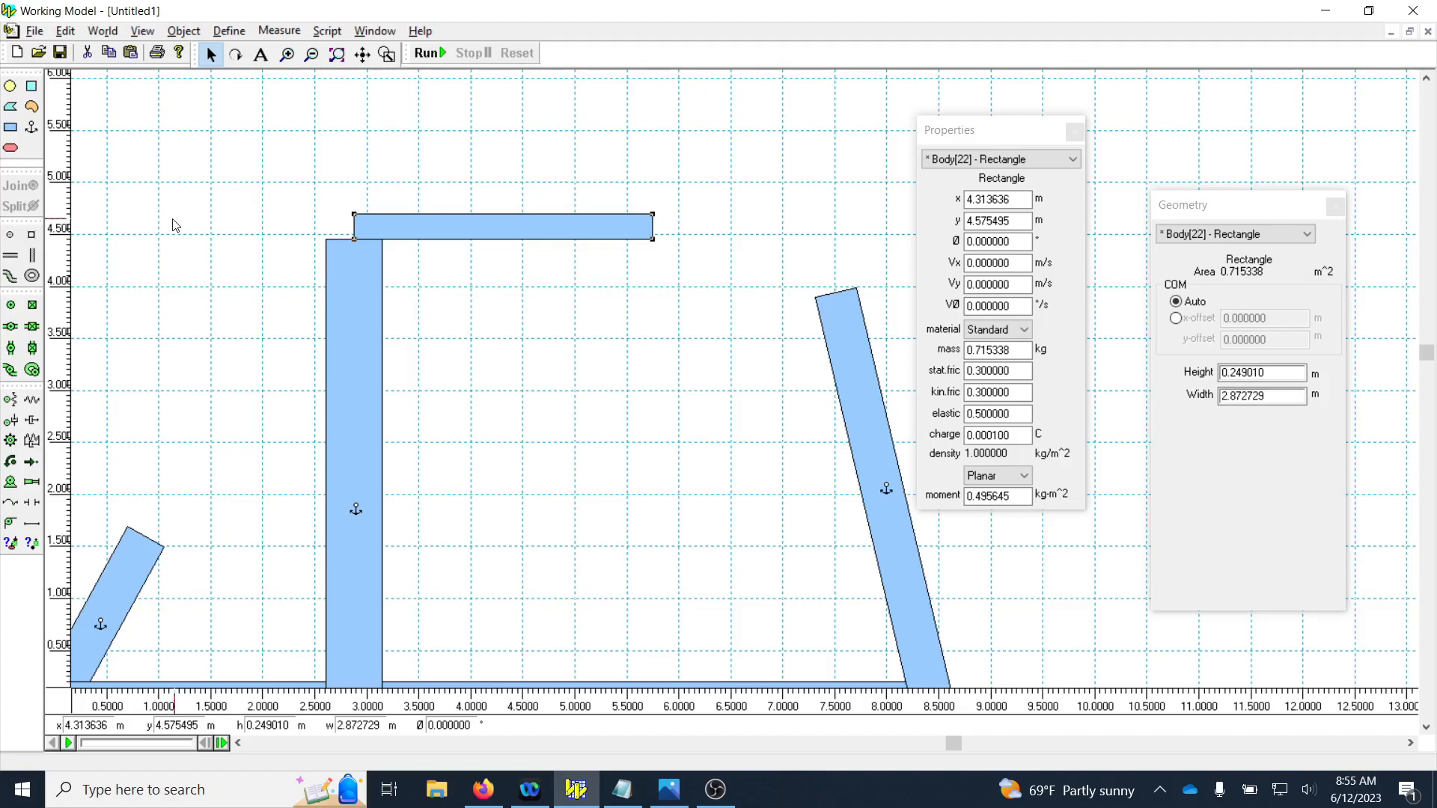
Step: Place a pin joint at the new rectangle's upper left corner
click(355, 157)
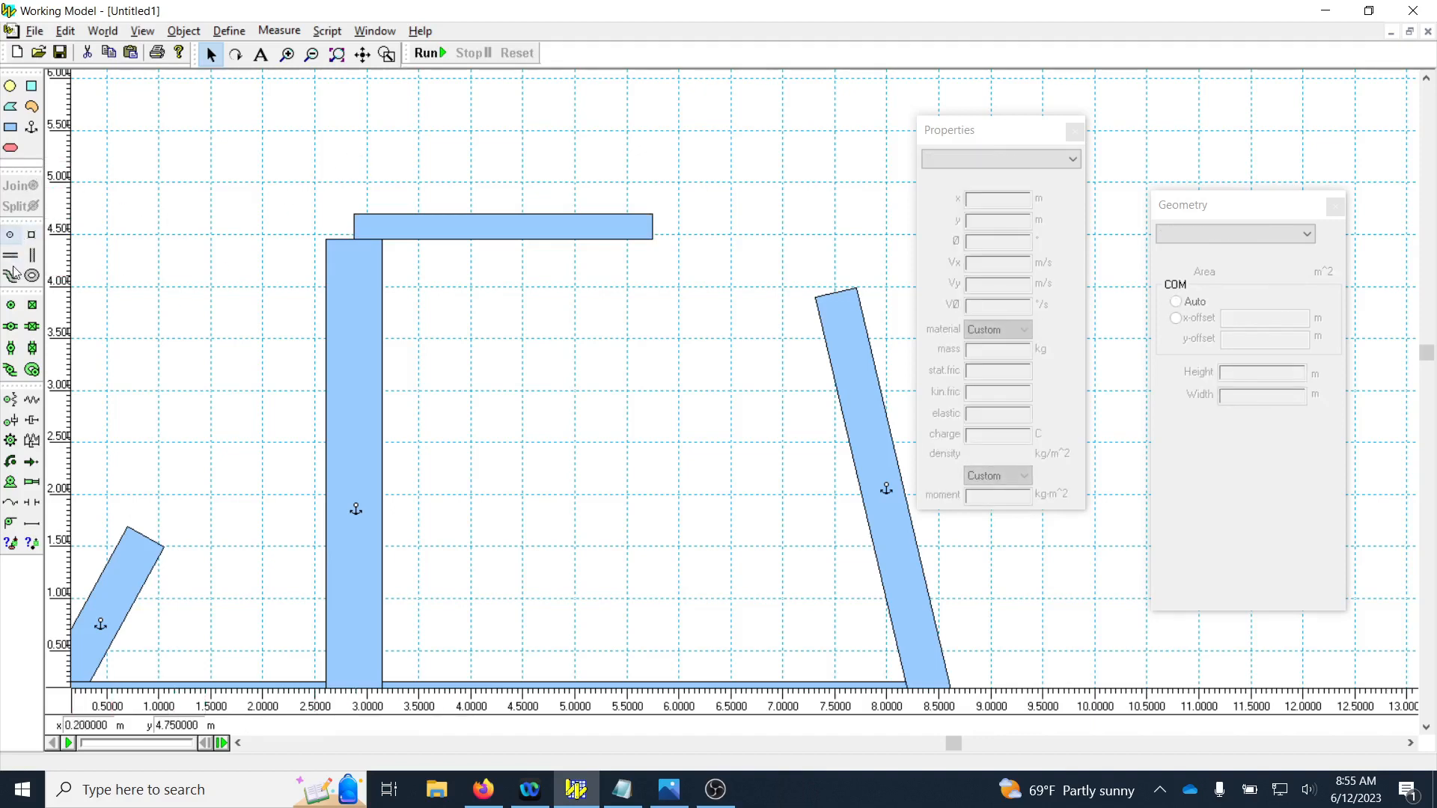
click(11, 305)
click(354, 215)
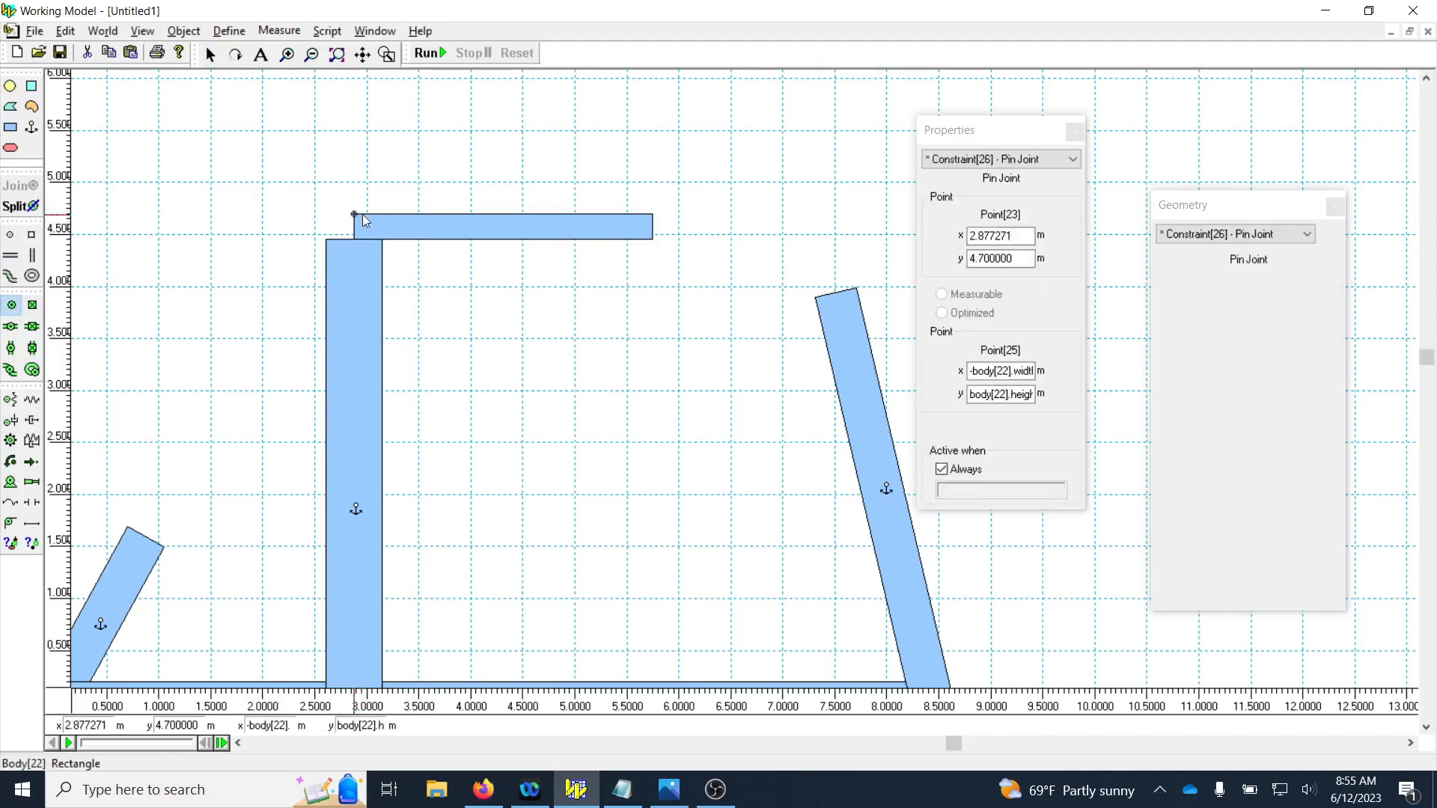
Step: Place a pin joint at the L3 rectangle's upper right corner
click(11, 304)
click(653, 215)
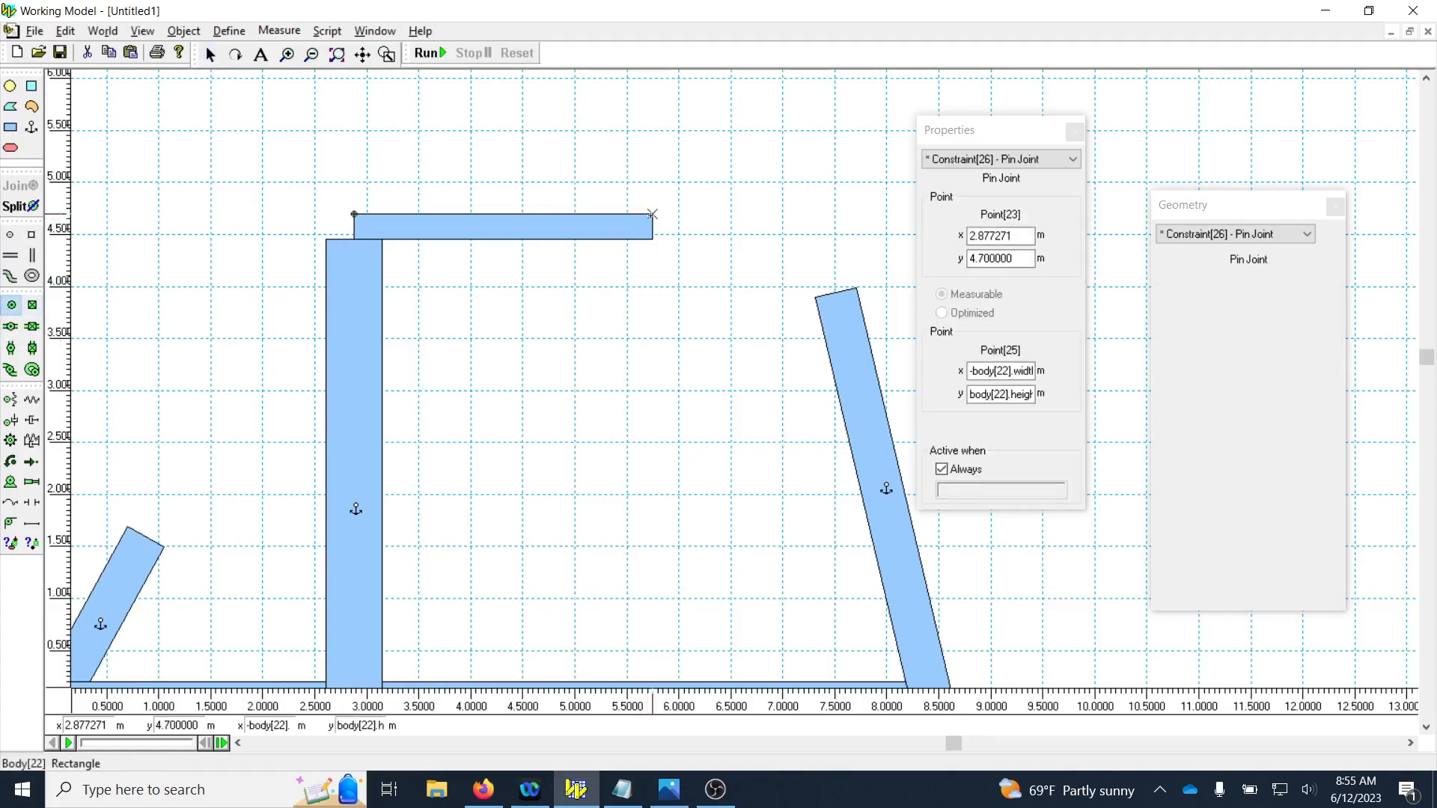
Step: Double the L3 rectangle's height by setting it to 0.249010*2 m
click(556, 228)
click(1234, 368)
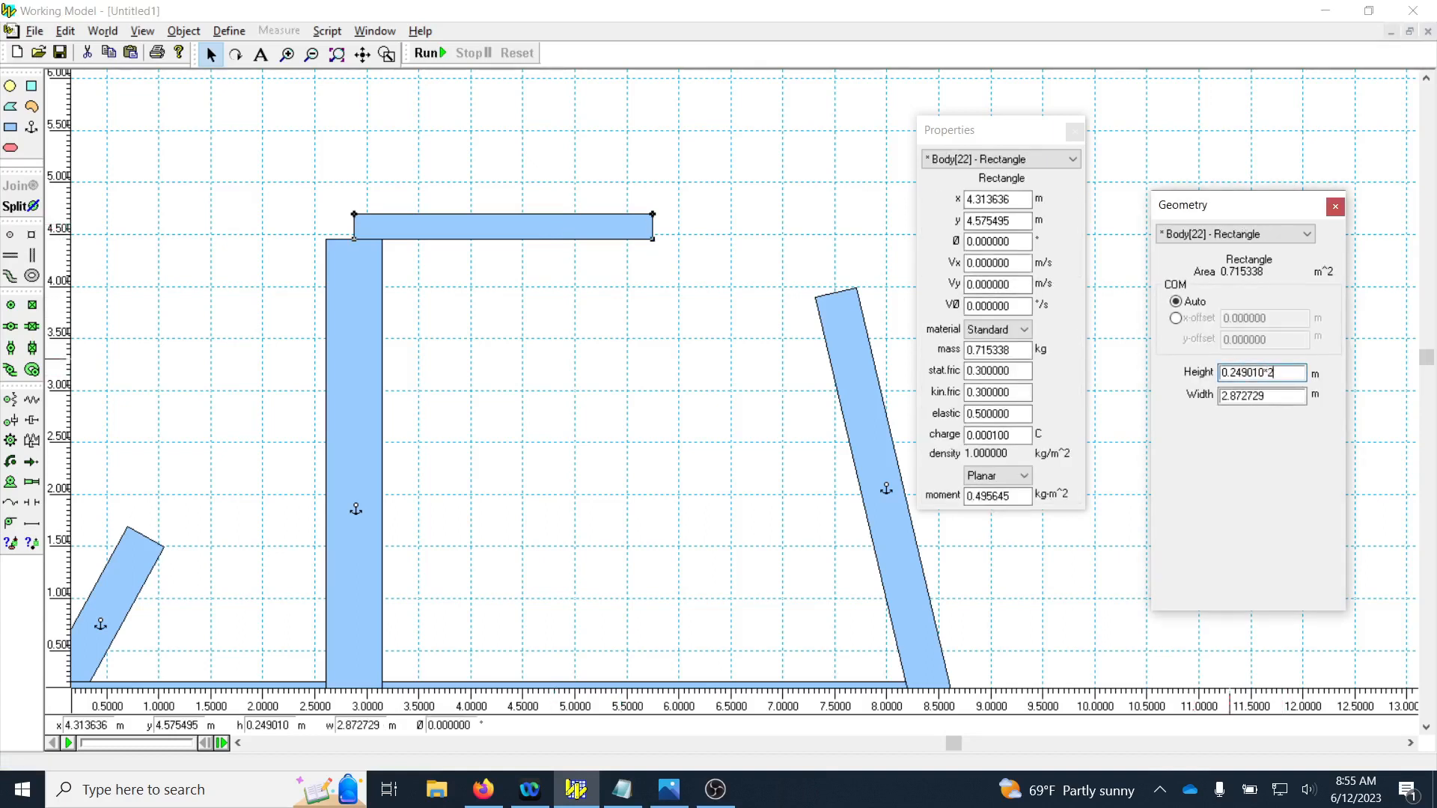
key(Return)
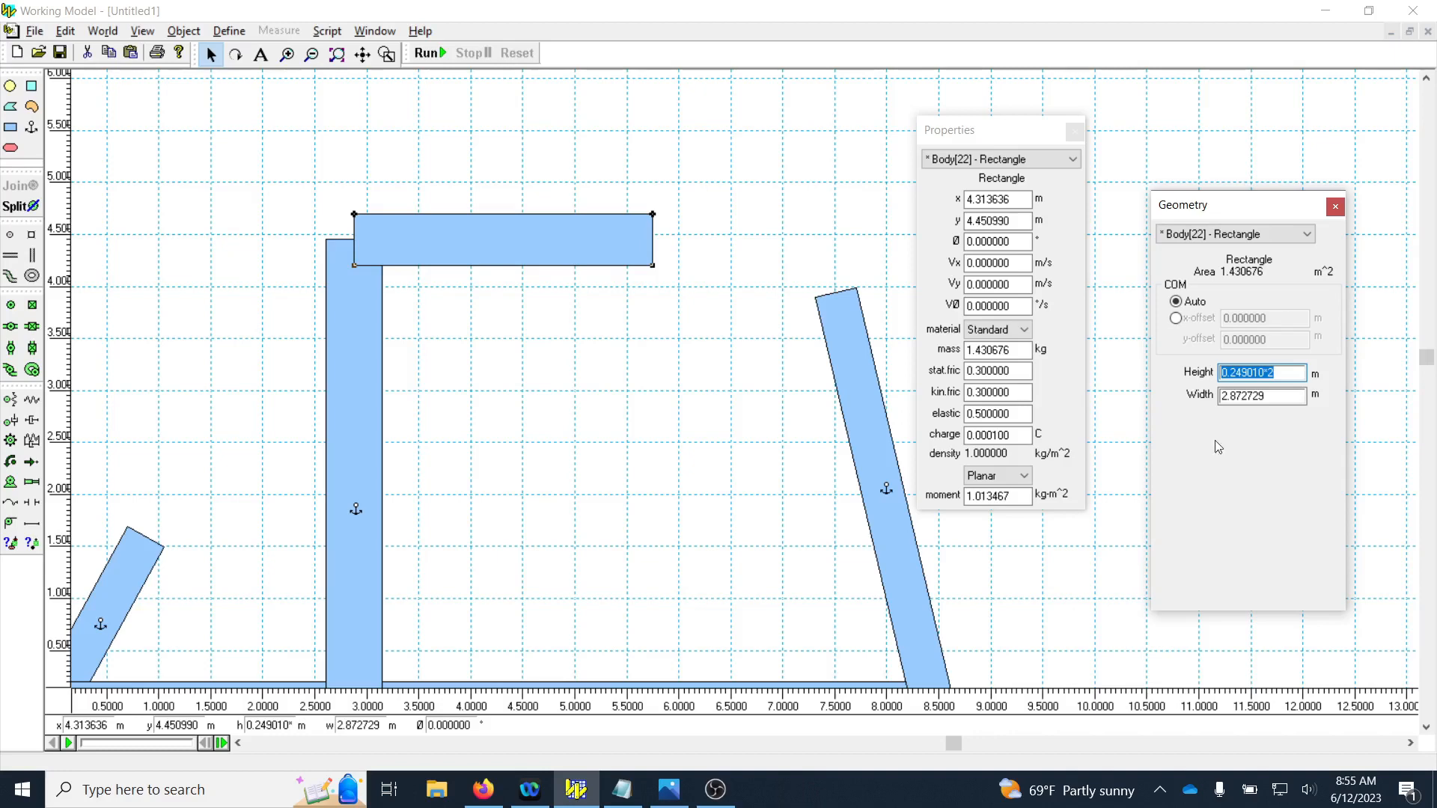
click(561, 342)
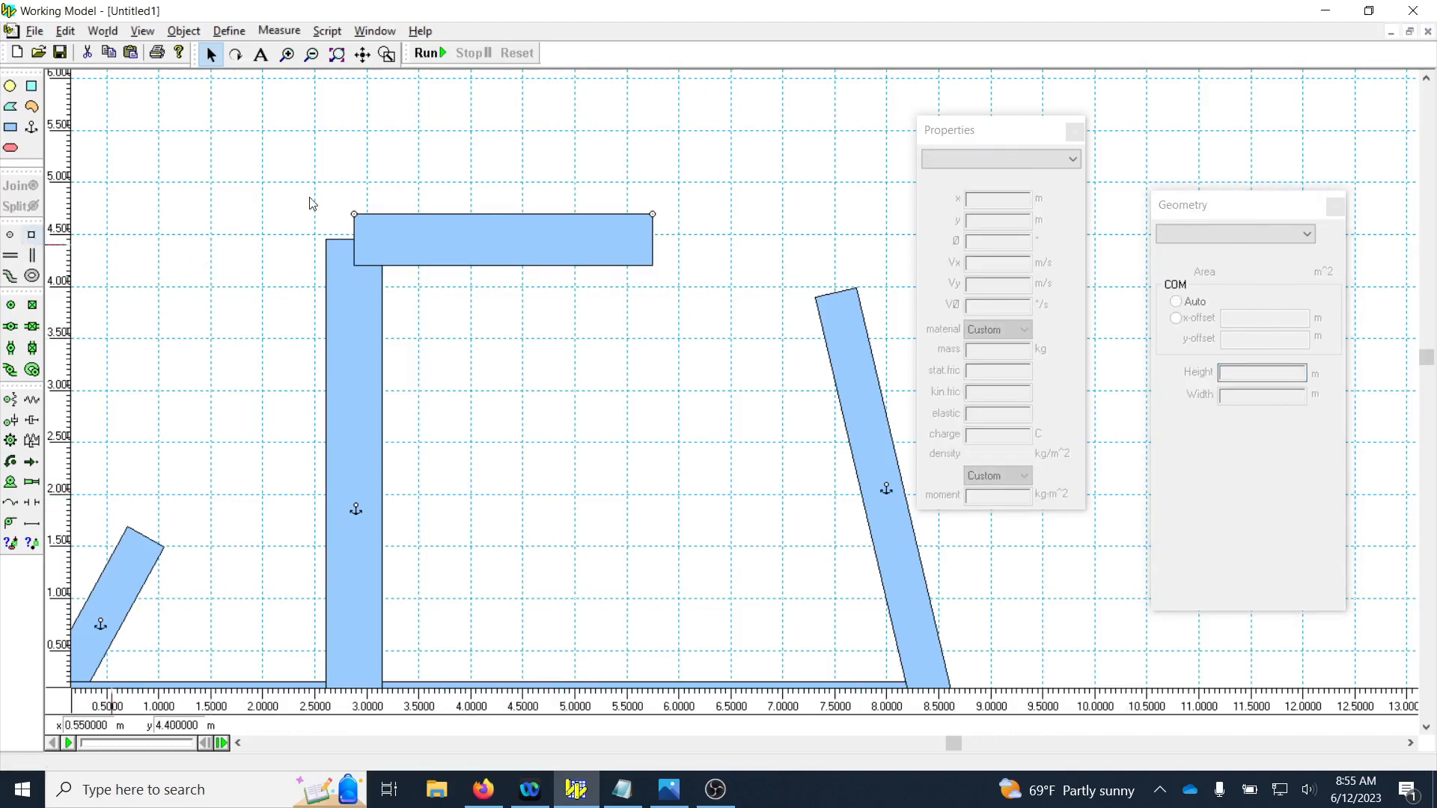
Step: Delete the pin joints at both upper corners of the L3 rectangle
click(354, 214)
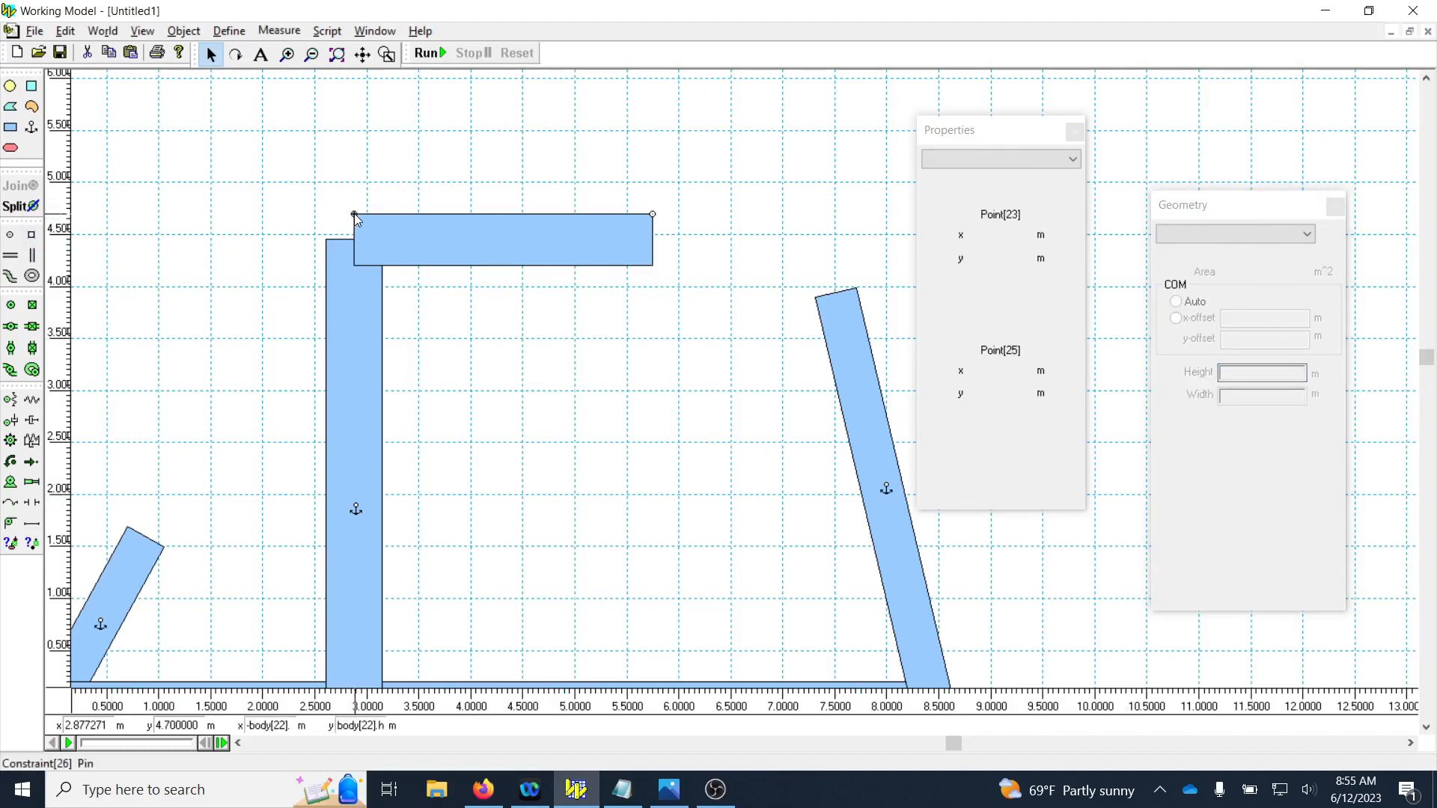
key(Delete)
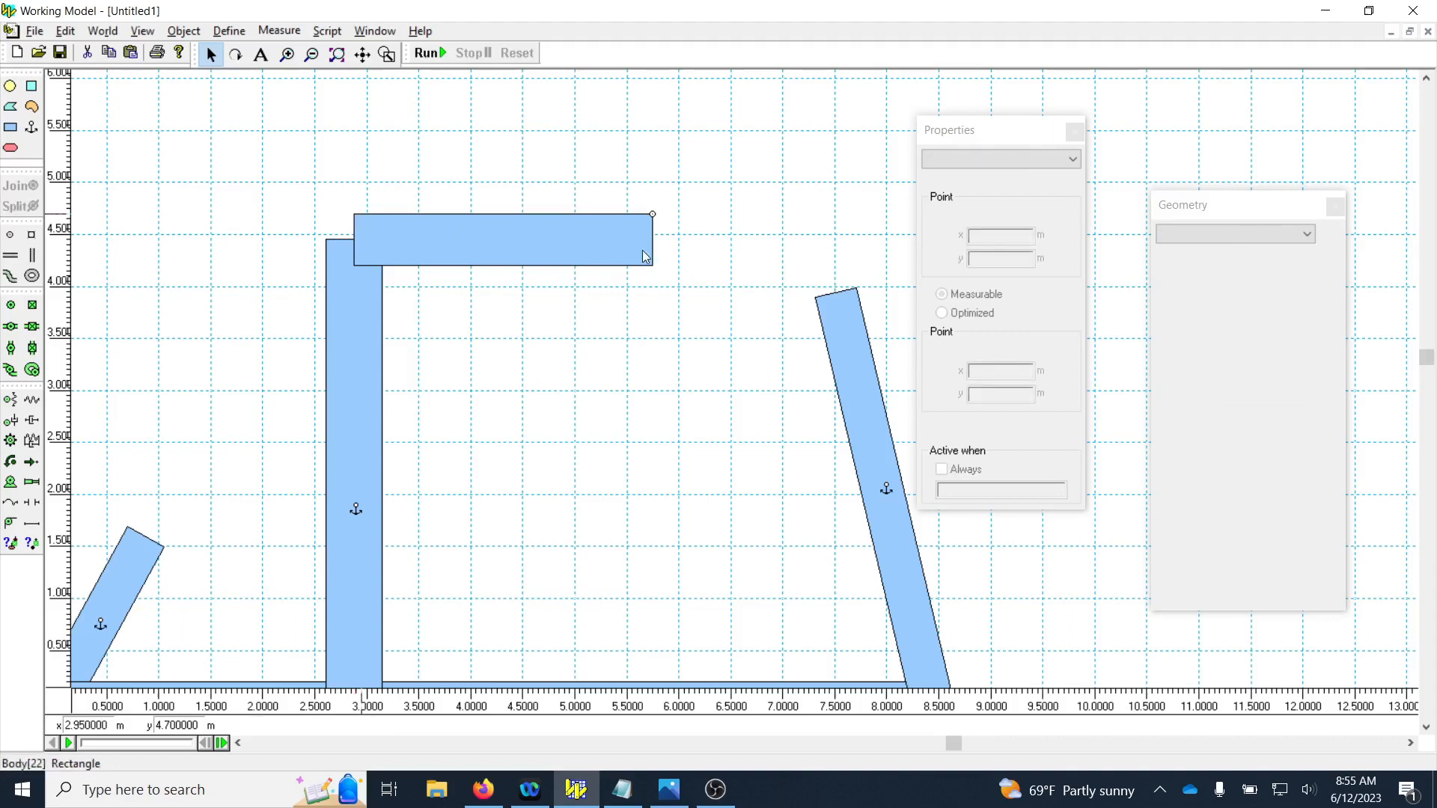
click(653, 215)
key(Delete)
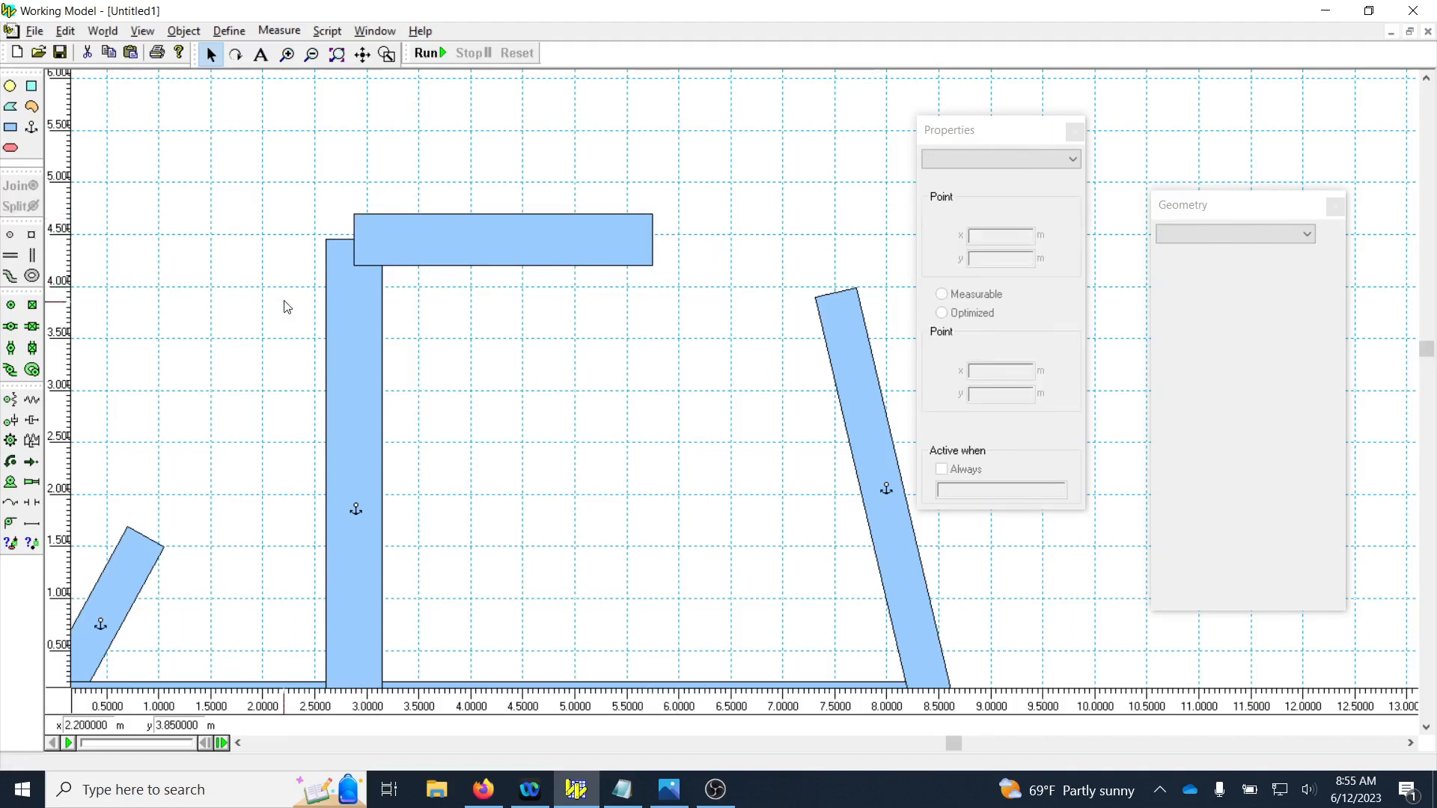
Step: Pin the midpoint of the L3 rectangle's left edge to the top midpoint of the upright rectangle
click(11, 304)
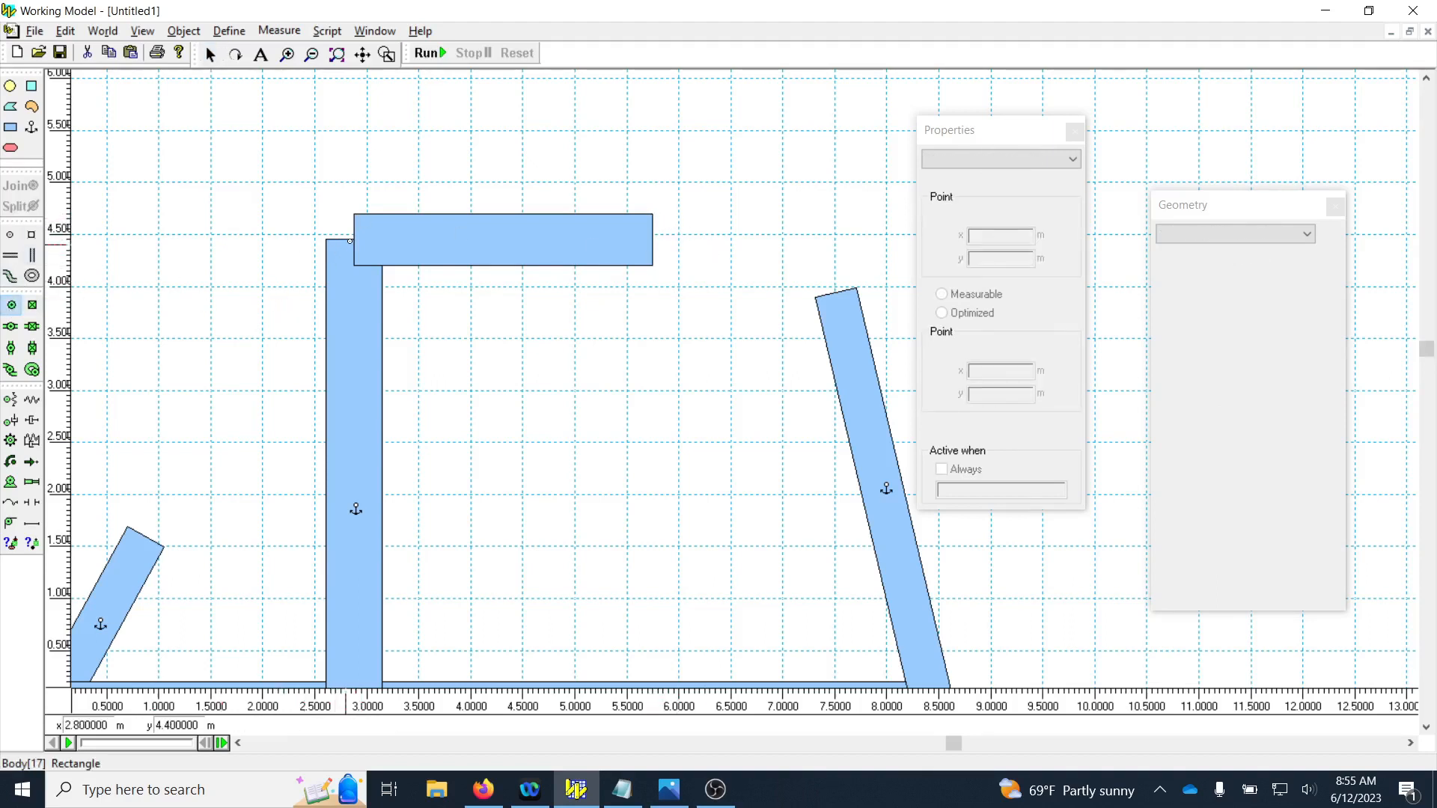
click(354, 239)
Step: Delete the upright helper rectangle and the longer horizontal base rectangle reaching L4
click(343, 322)
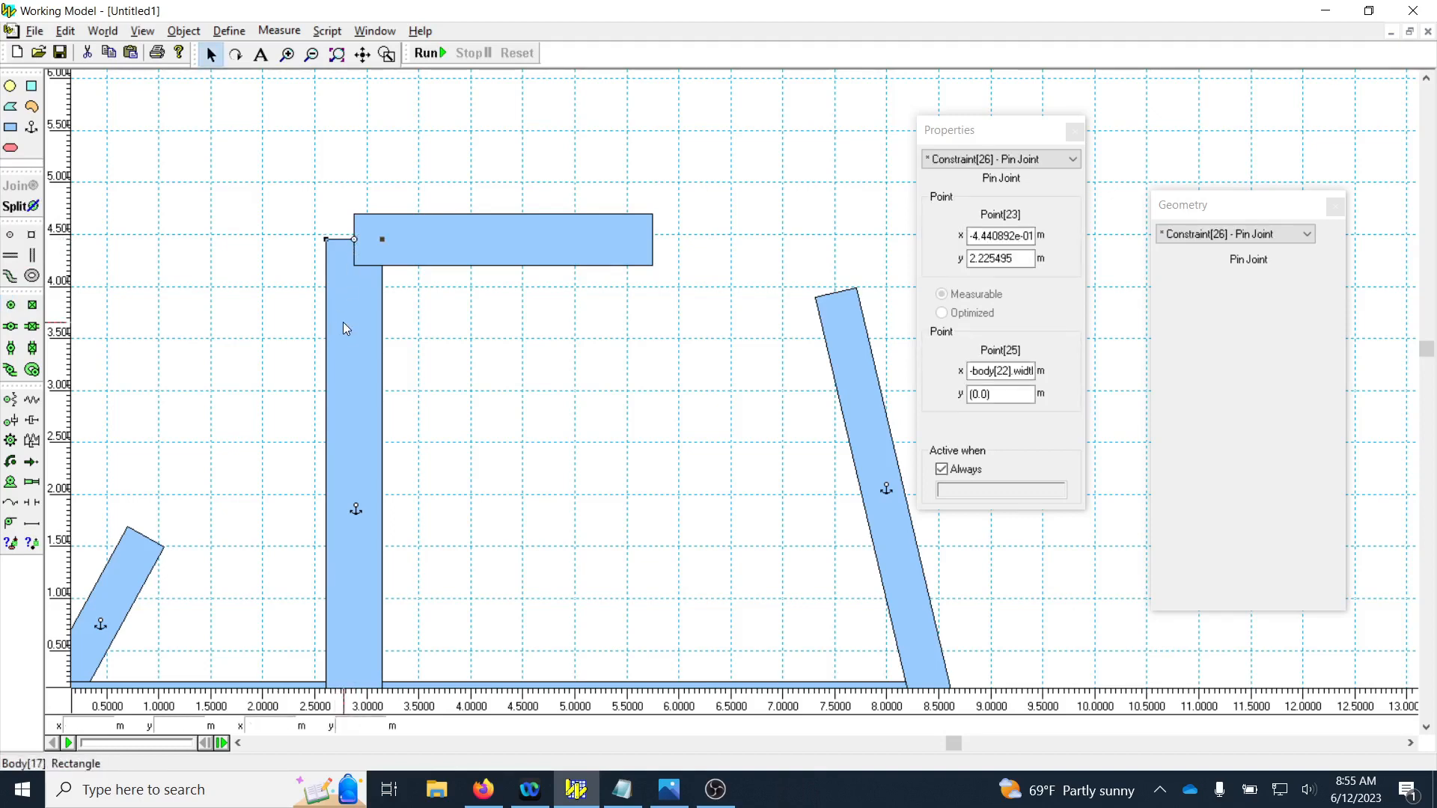
scroll(573, 373, down, 2)
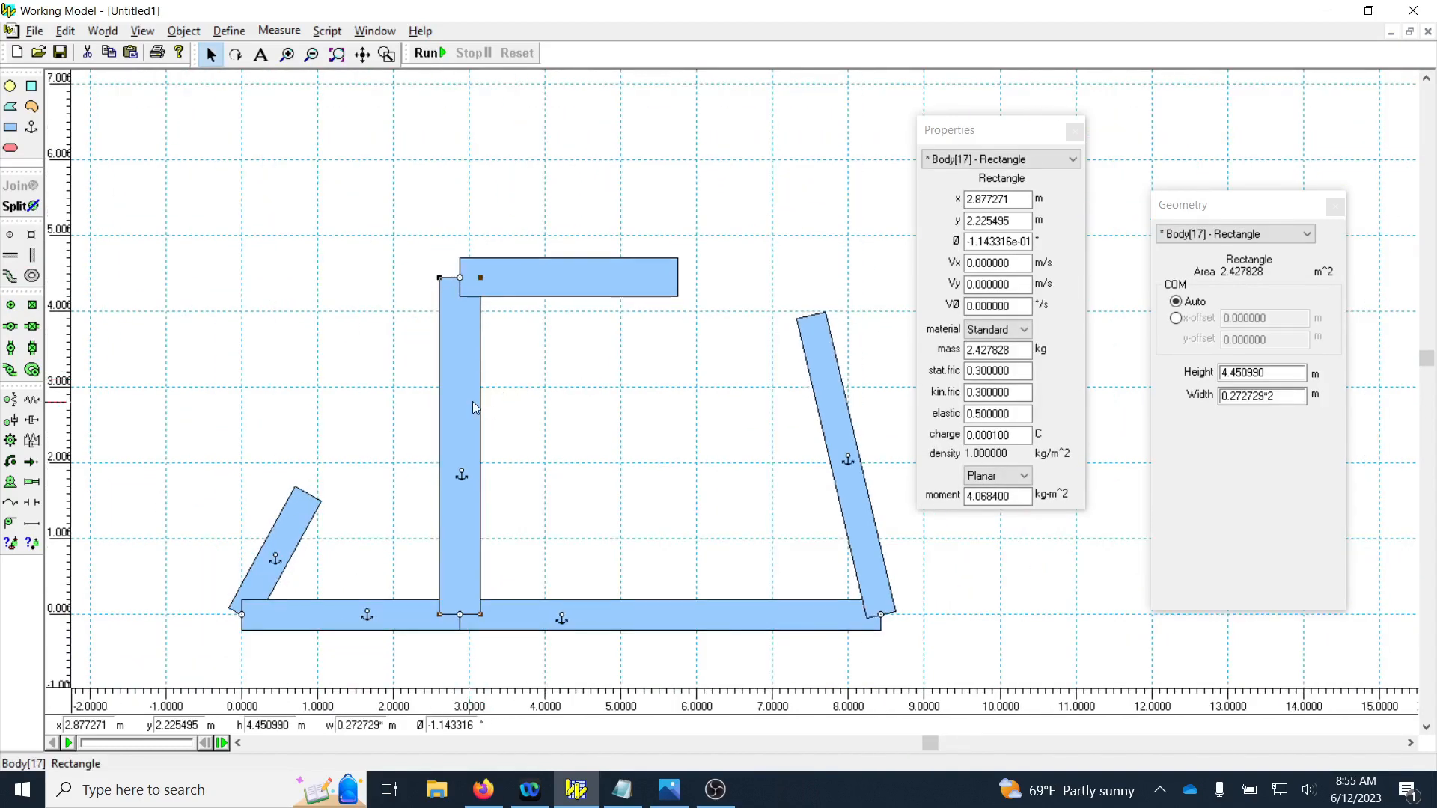
key(Delete)
click(433, 619)
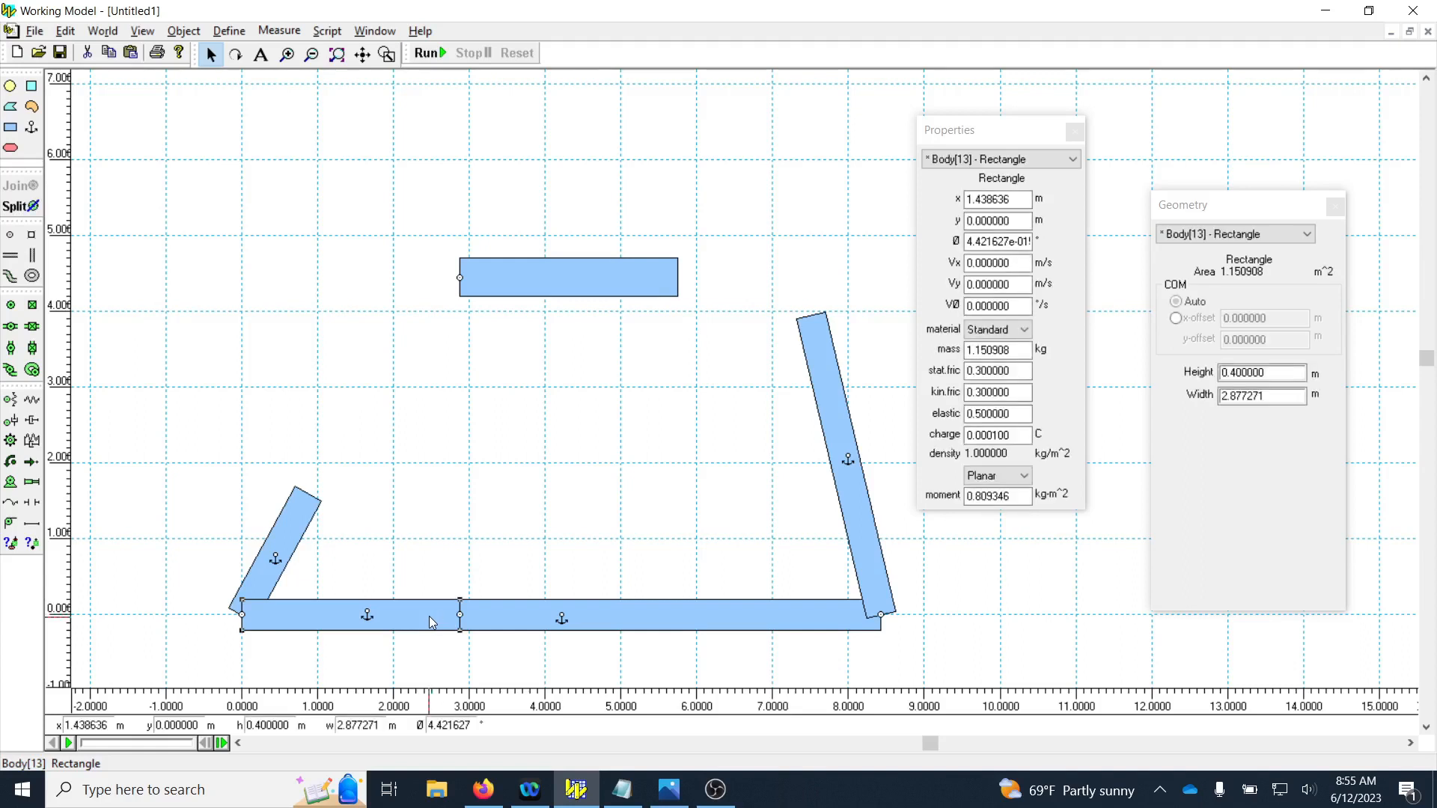
key(Delete)
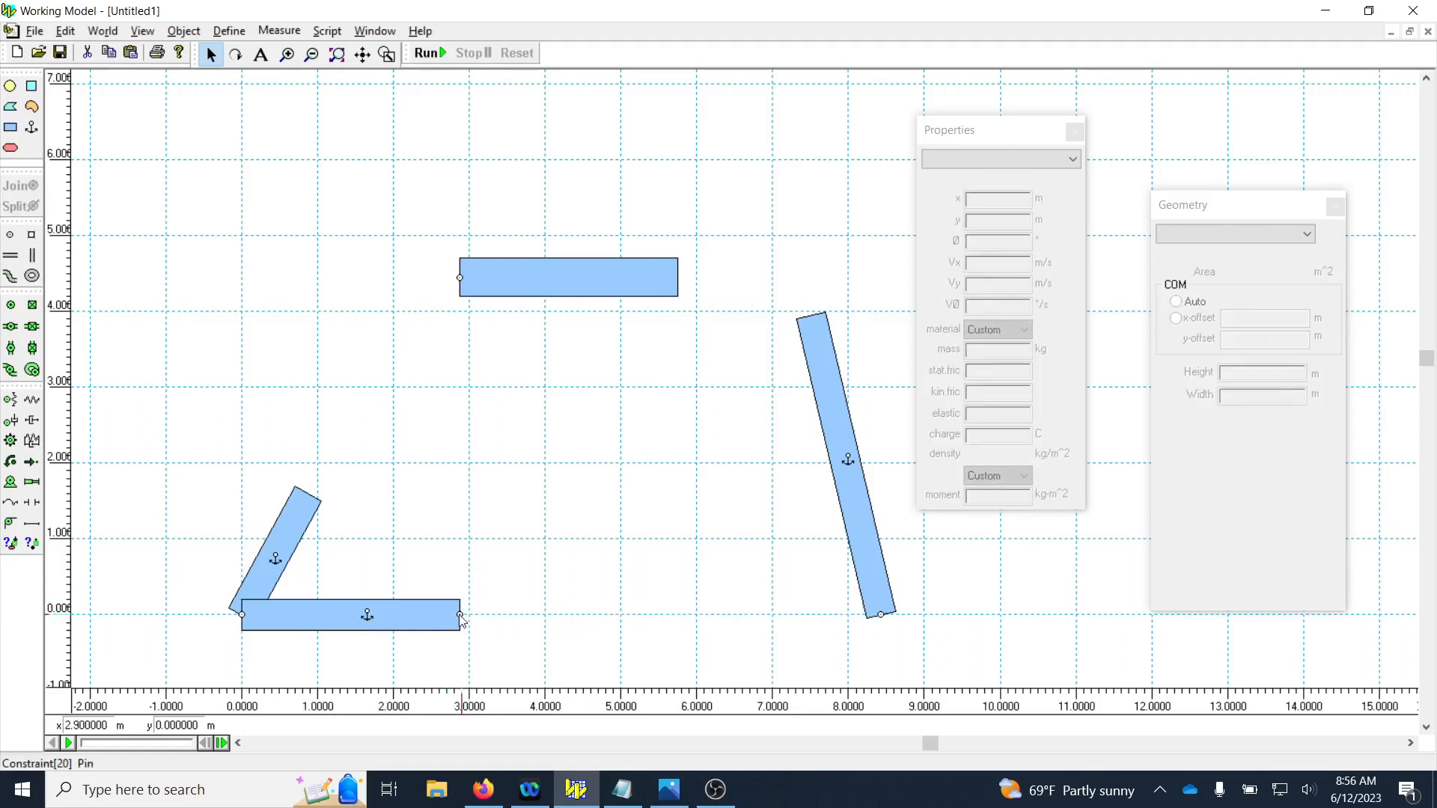
Step: Delete the remaining horizontal helper rectangle and the leftover pin joints at its ends
click(368, 616)
click(419, 614)
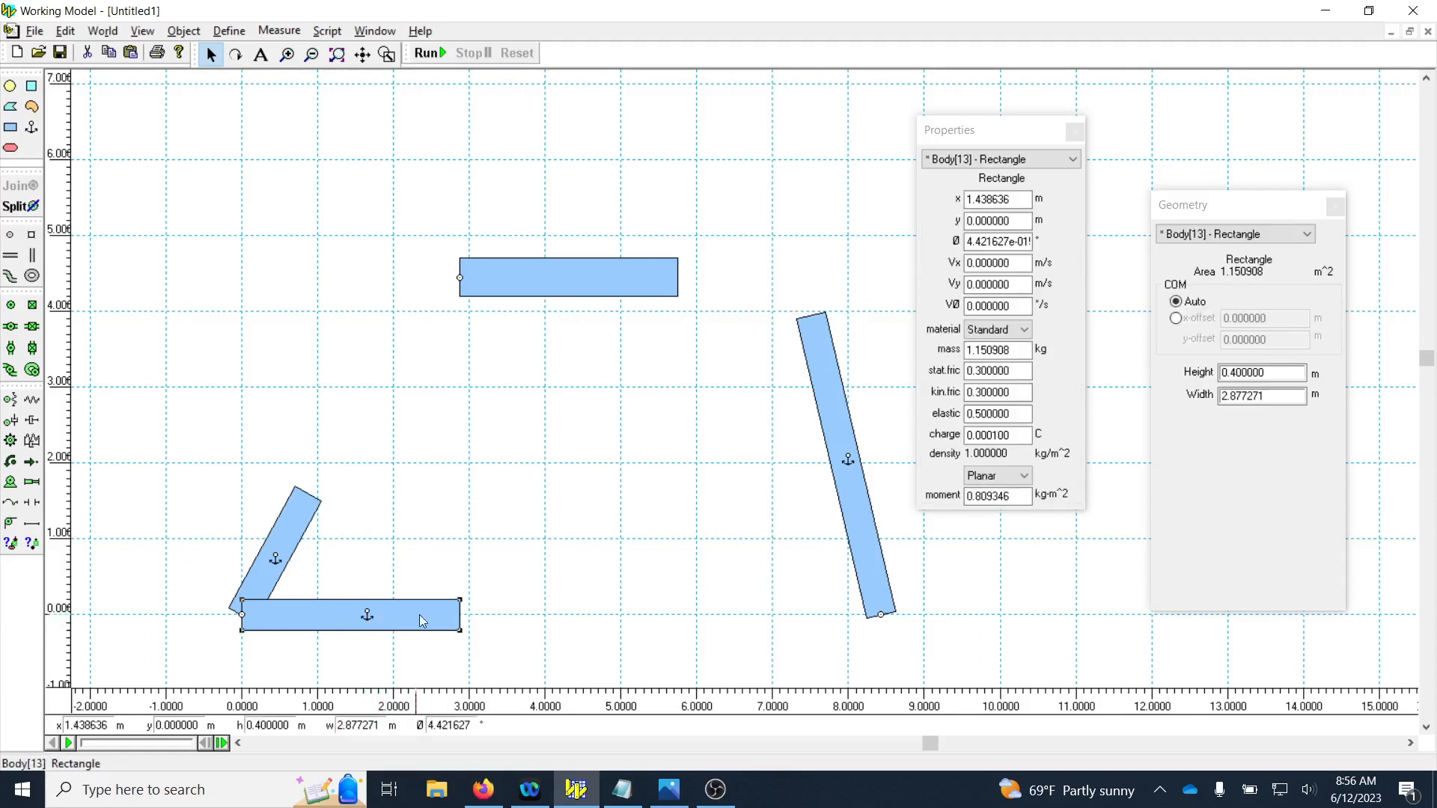
key(Delete)
key(Delete)
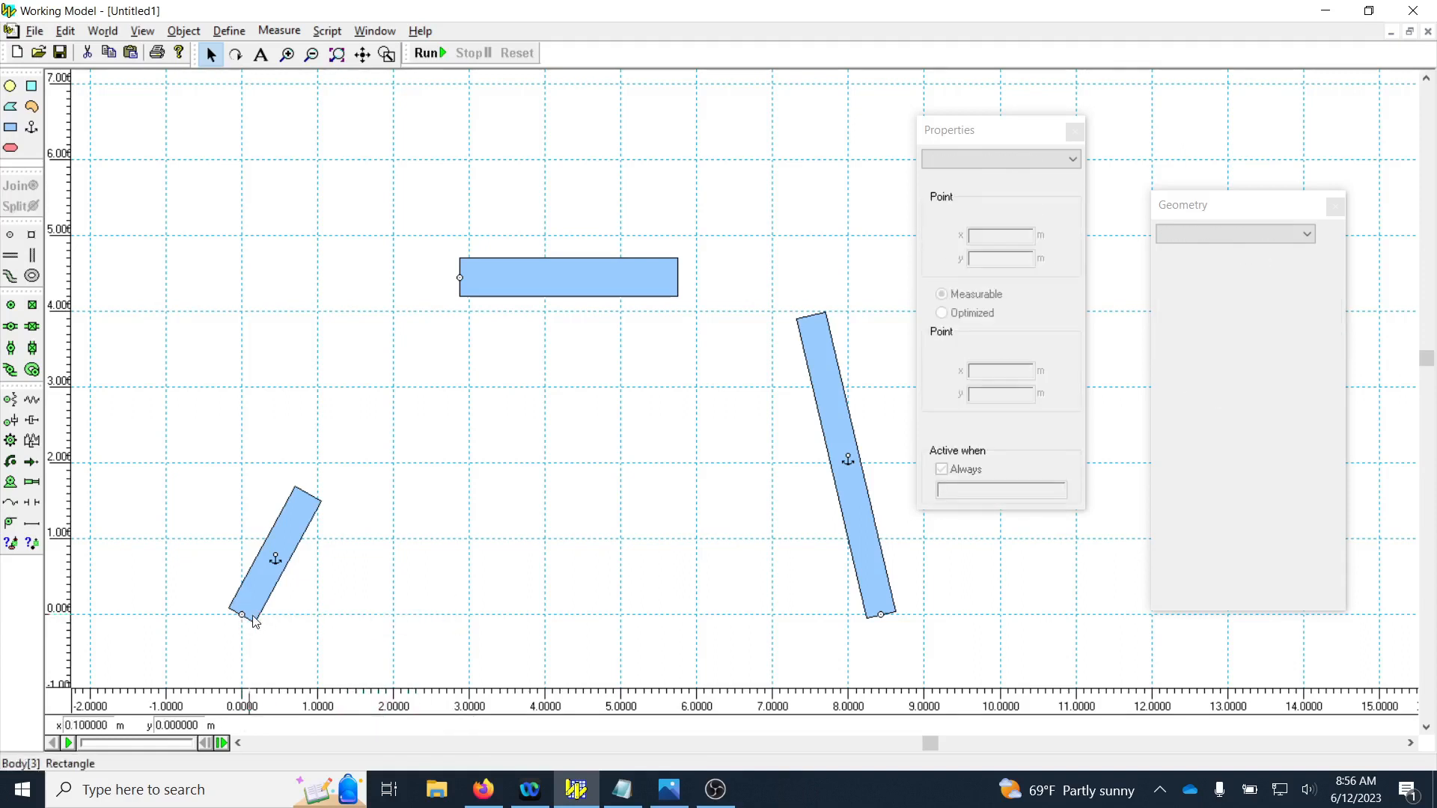
click(242, 617)
key(Delete)
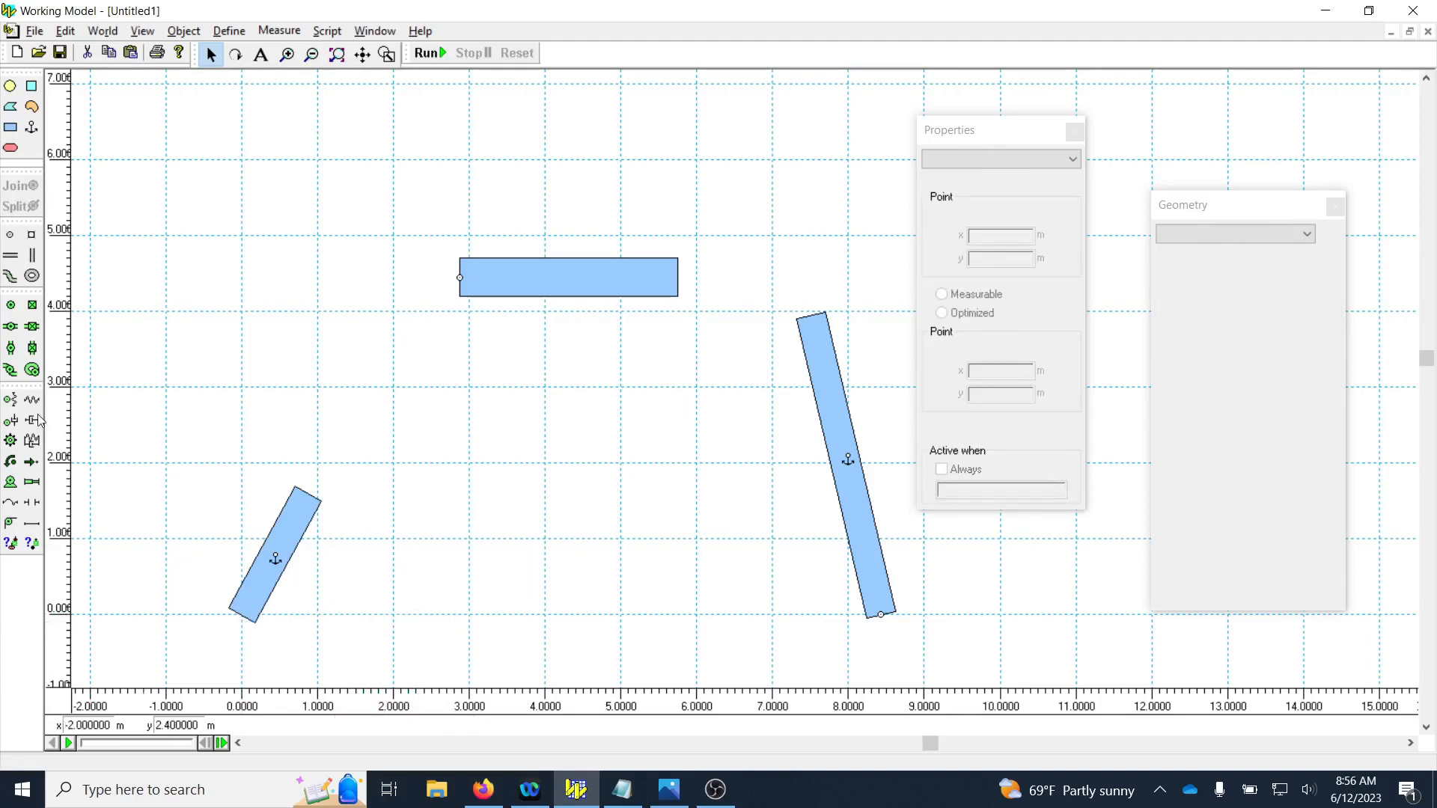
Step: Place a new pin joint at the midpoint of L2's lower end, at the origin
click(11, 307)
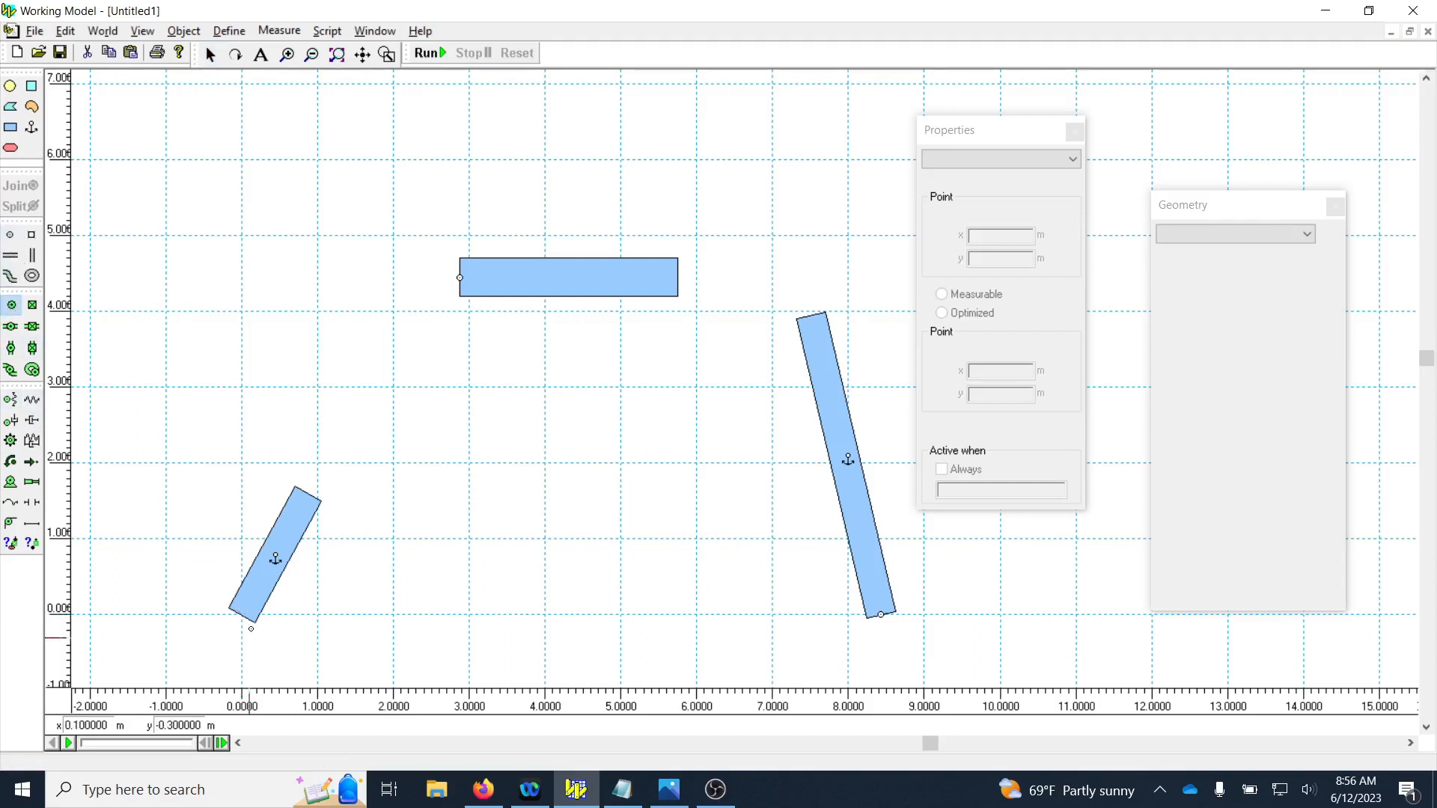
click(242, 615)
click(458, 525)
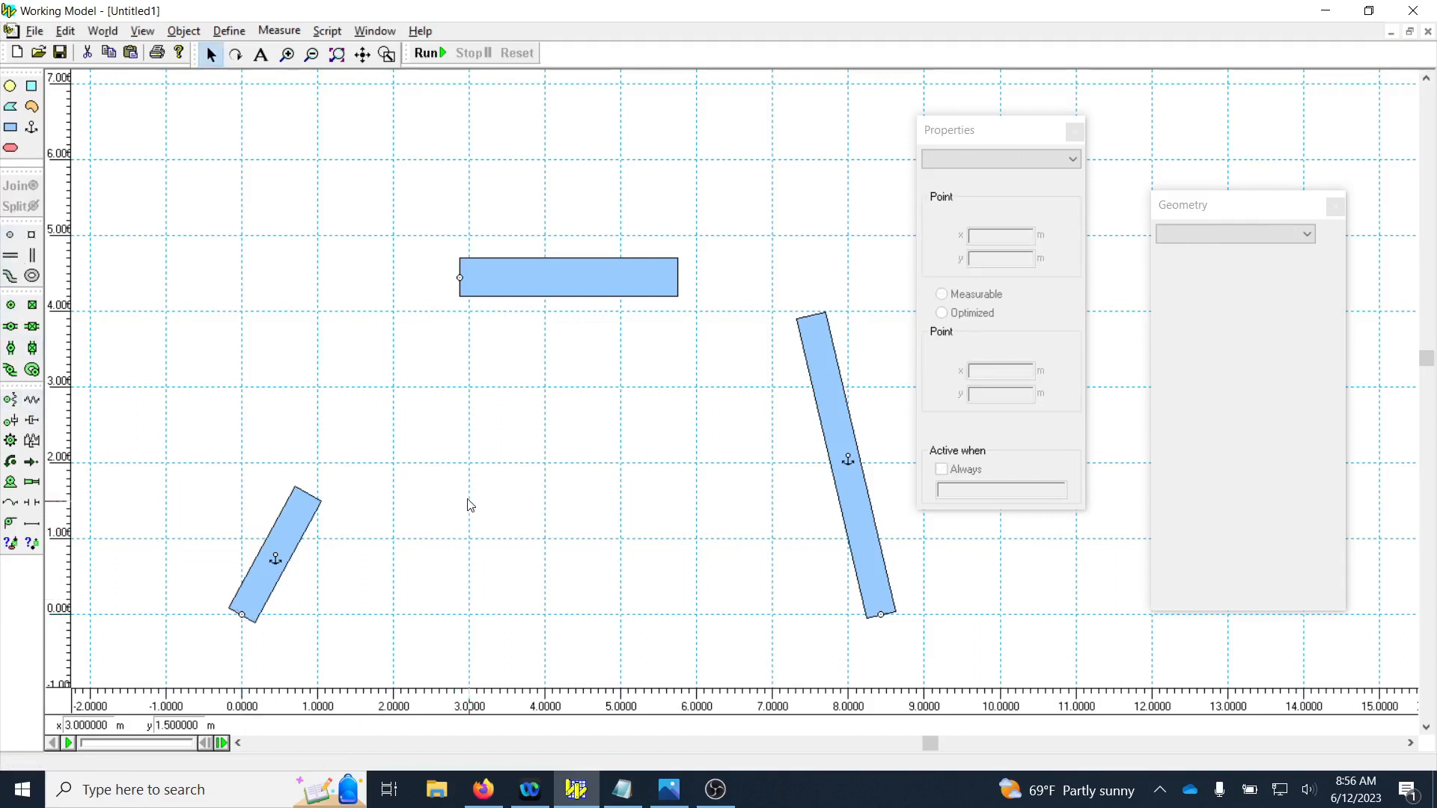
Step: Set the L3 rectangle's width to 3.65 m, the L3 length given in the Six-Bar Linkage image
click(537, 280)
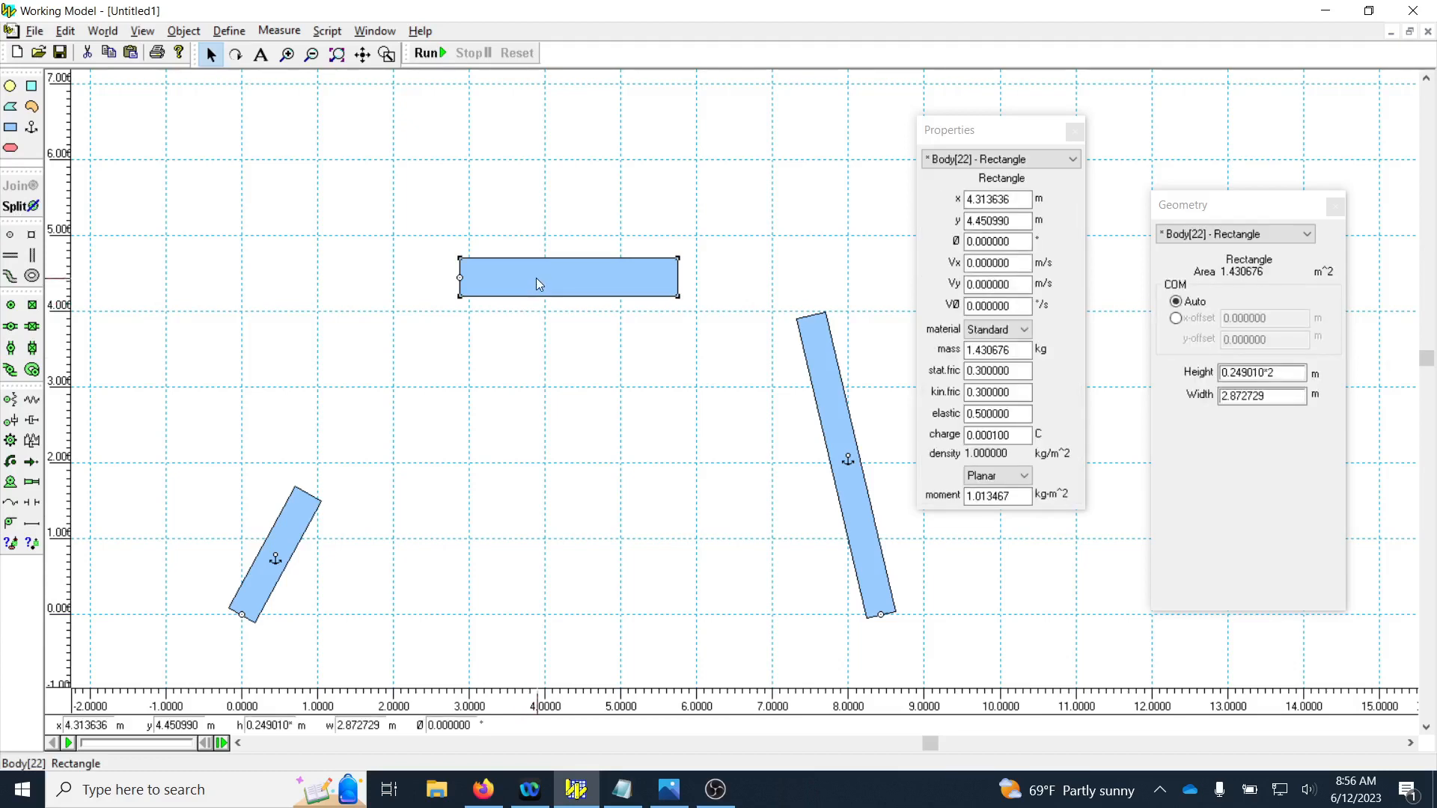
click(669, 789)
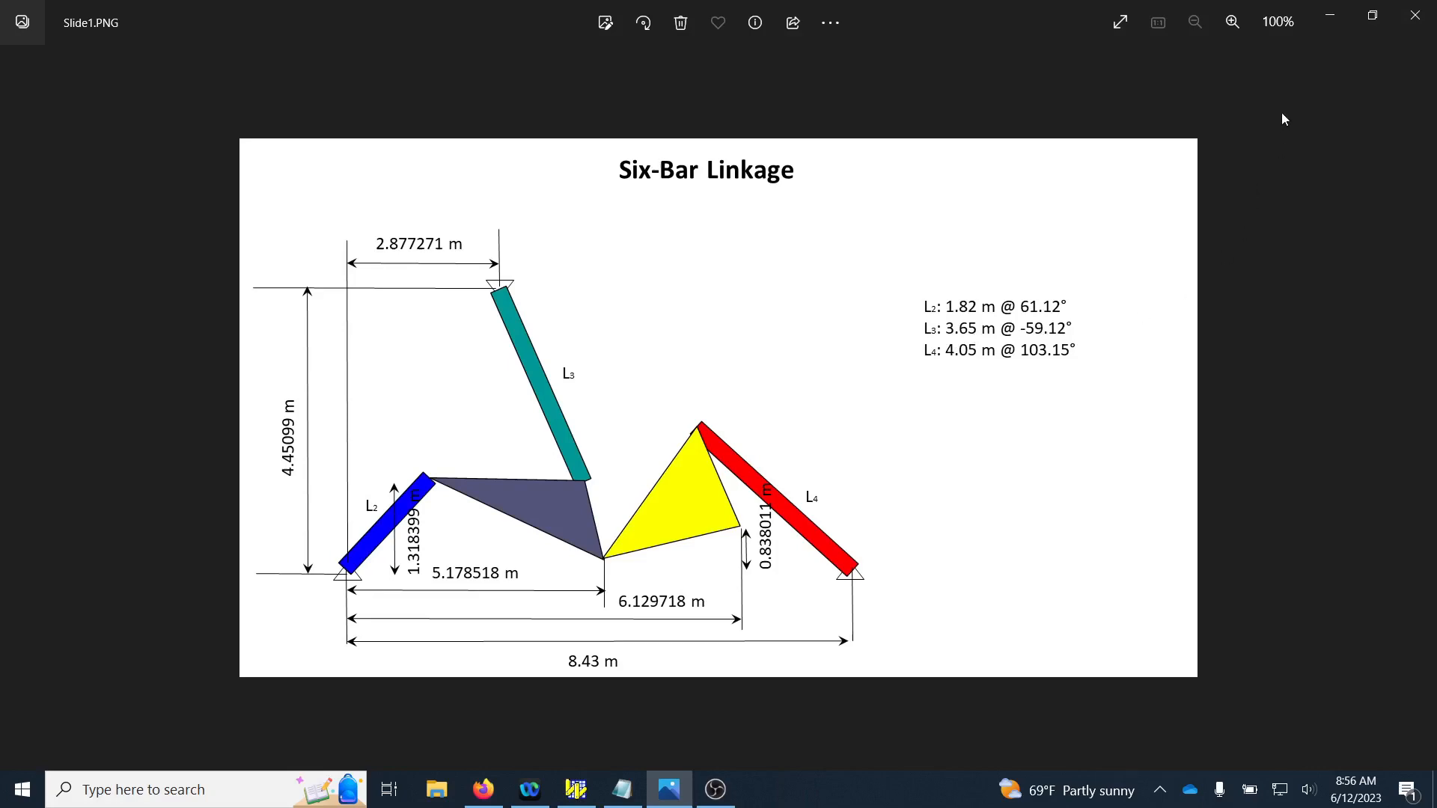
click(1330, 15)
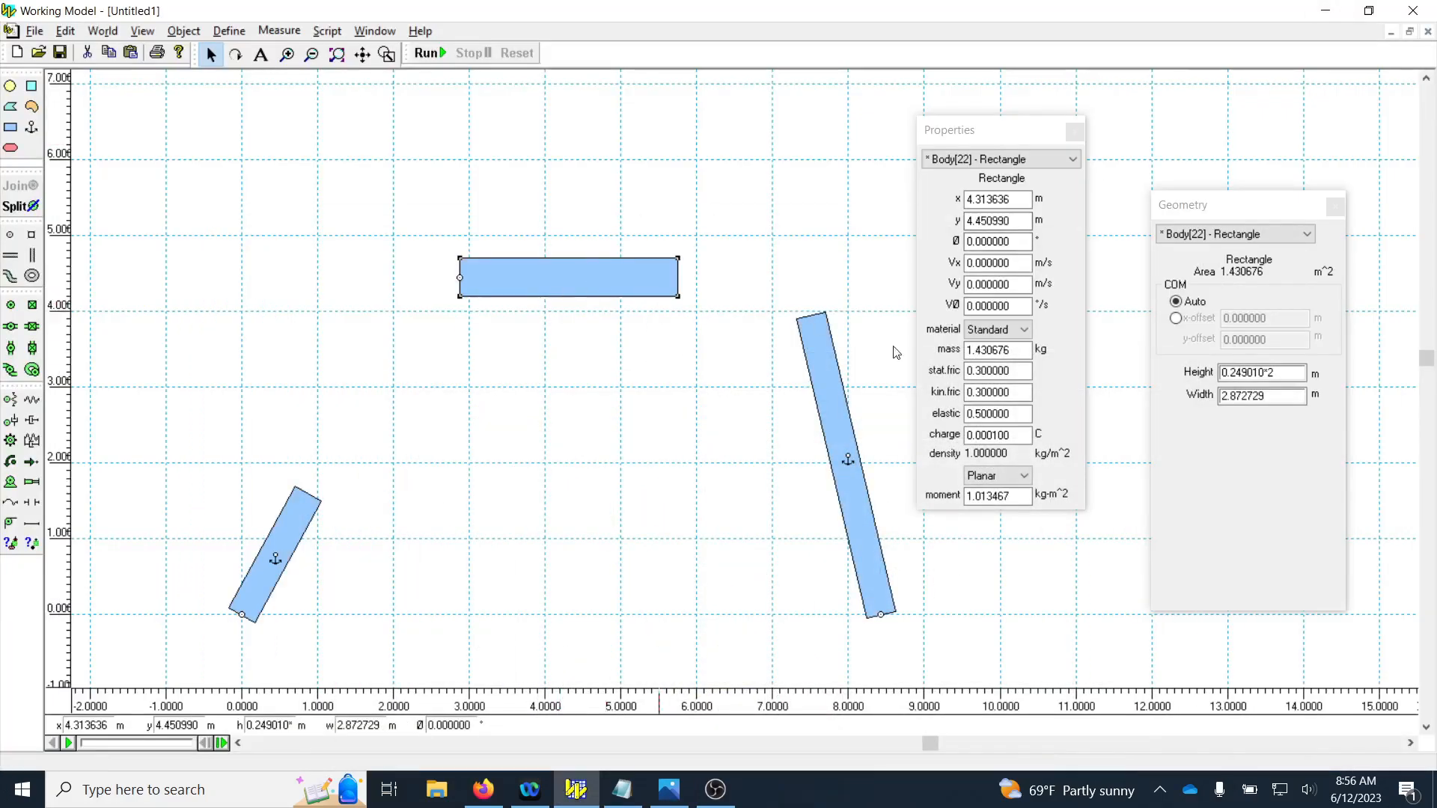
click(669, 790)
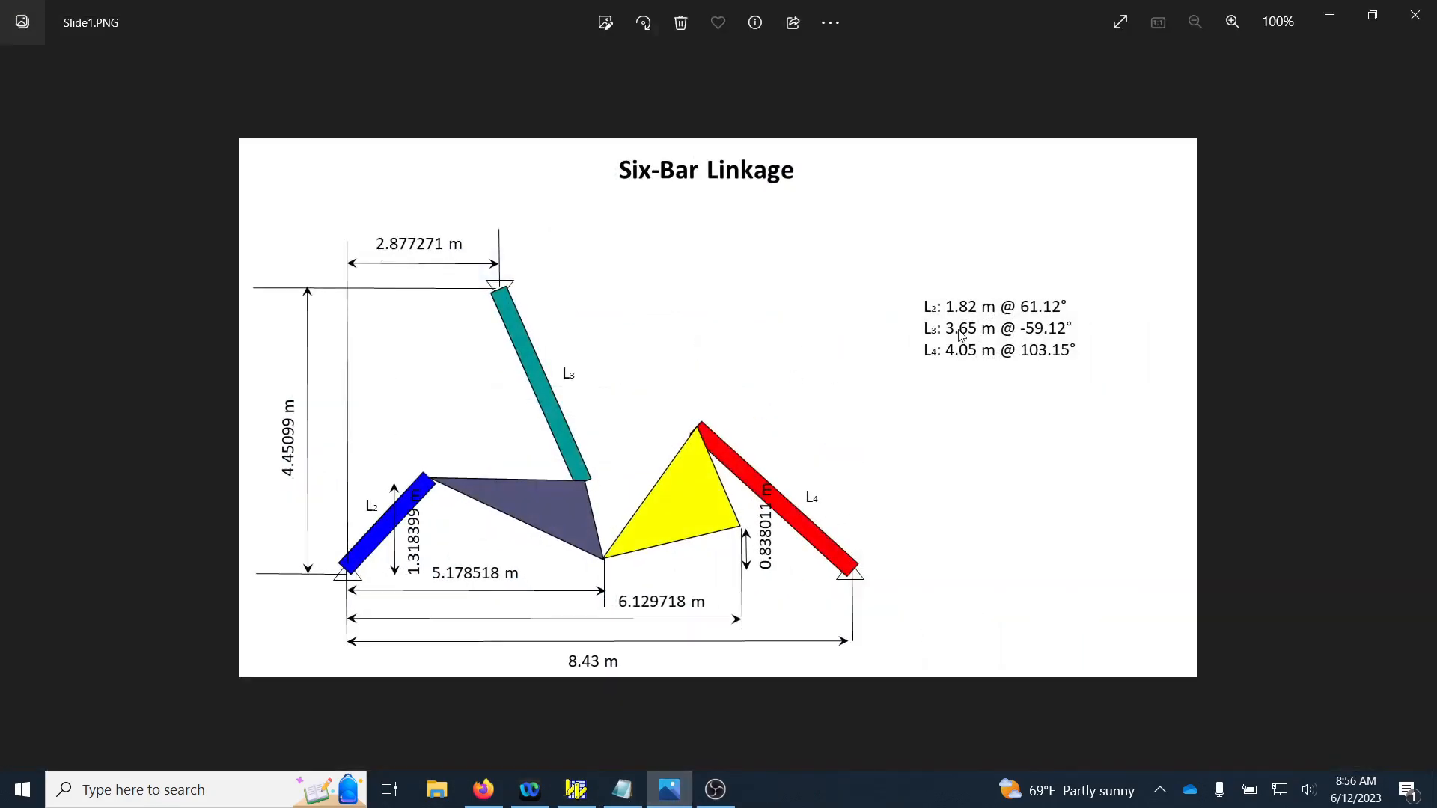
click(1330, 15)
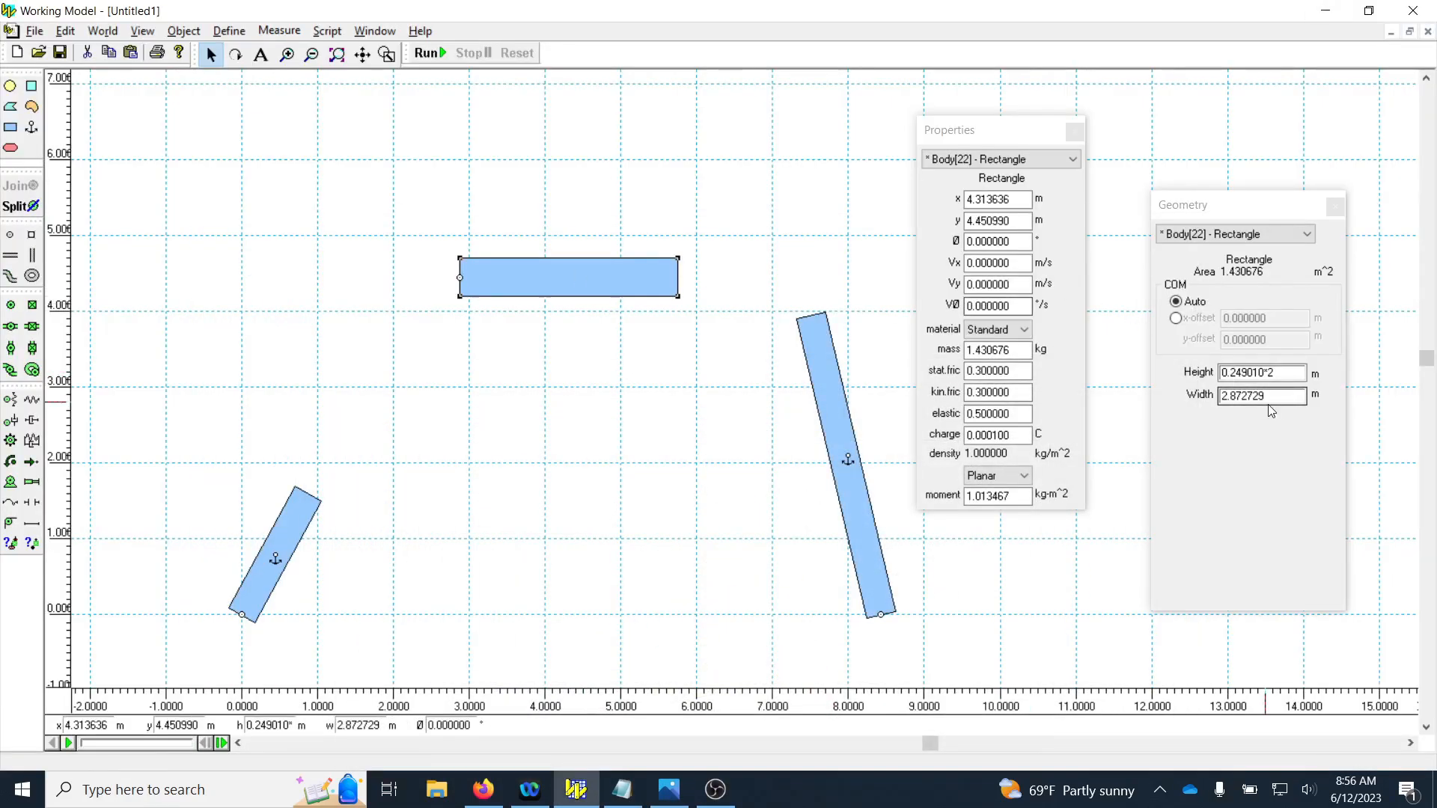
drag(1301, 396, 1194, 405)
text(3)
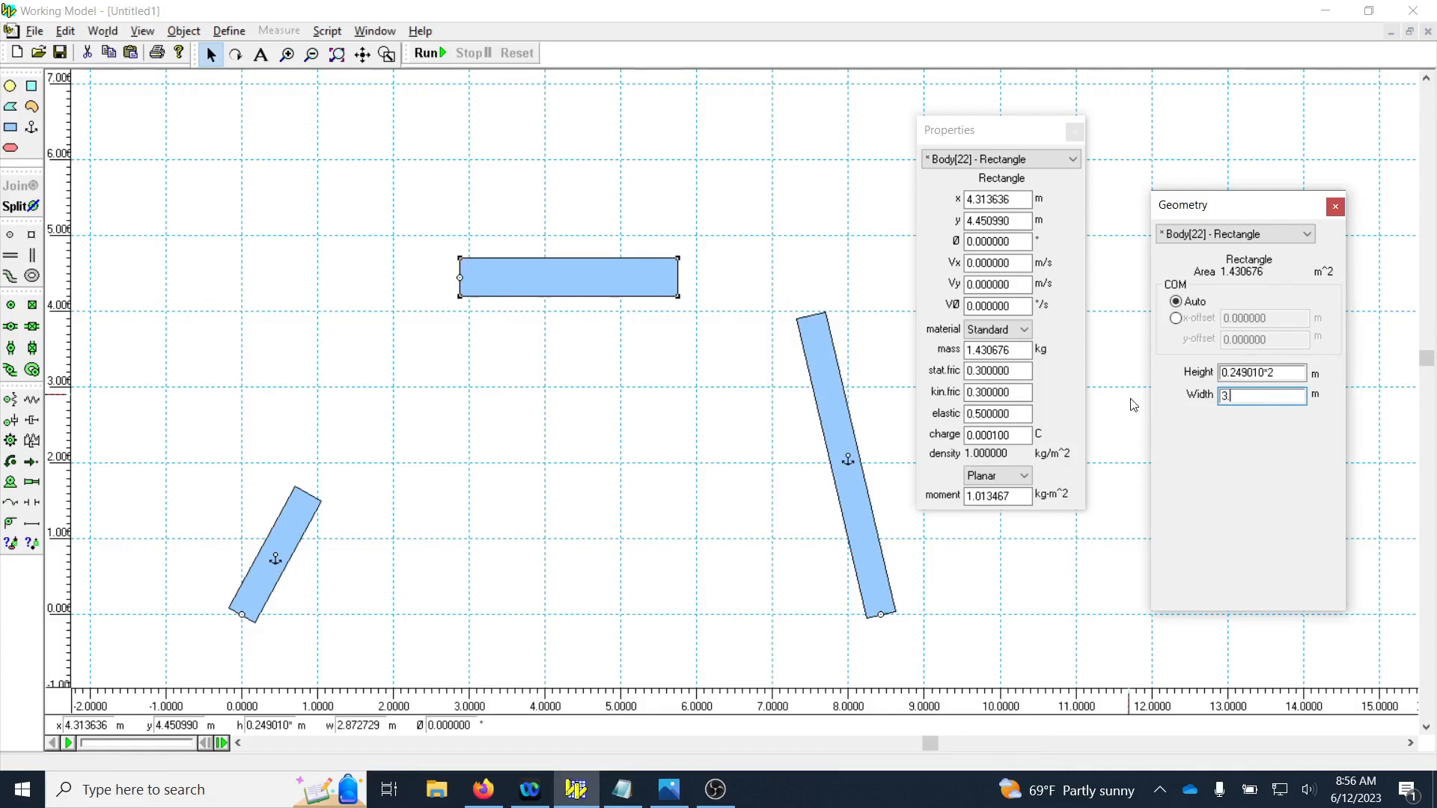
text(.65)
key(Return)
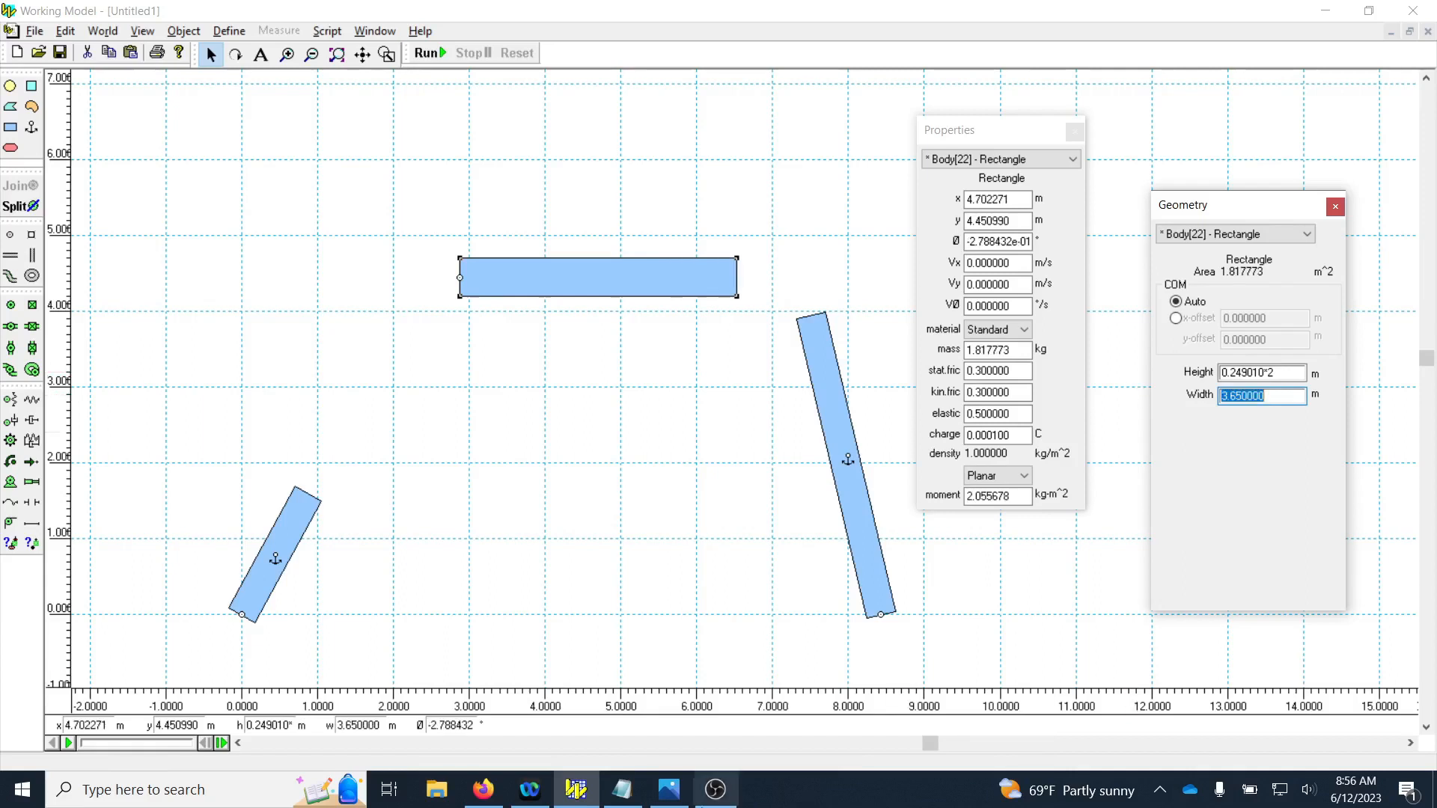
Step: Rotate the L3 rectangle to -59.12°, the L3 angle given in the Six-Bar Linkage image
mouse_move(631, 795)
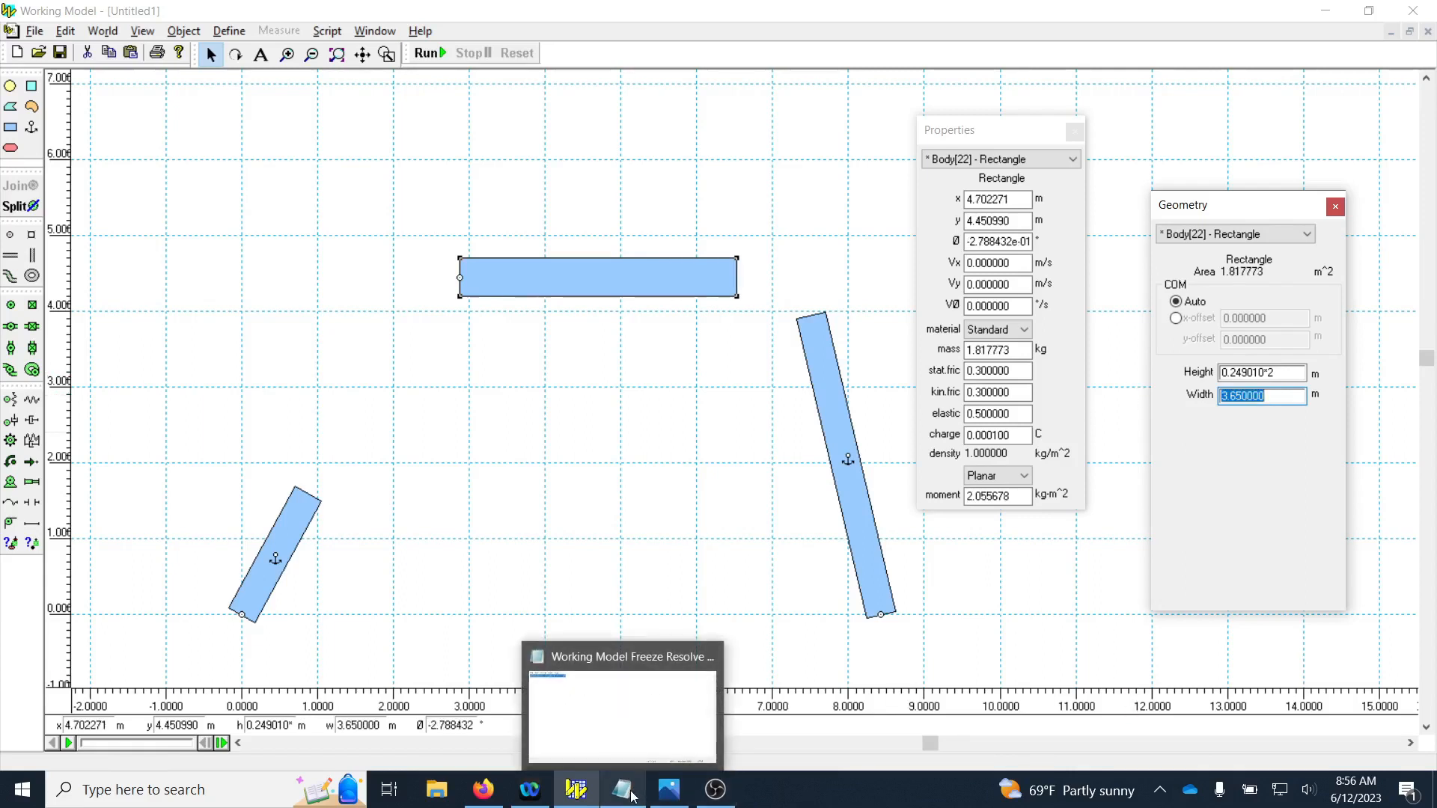
click(669, 789)
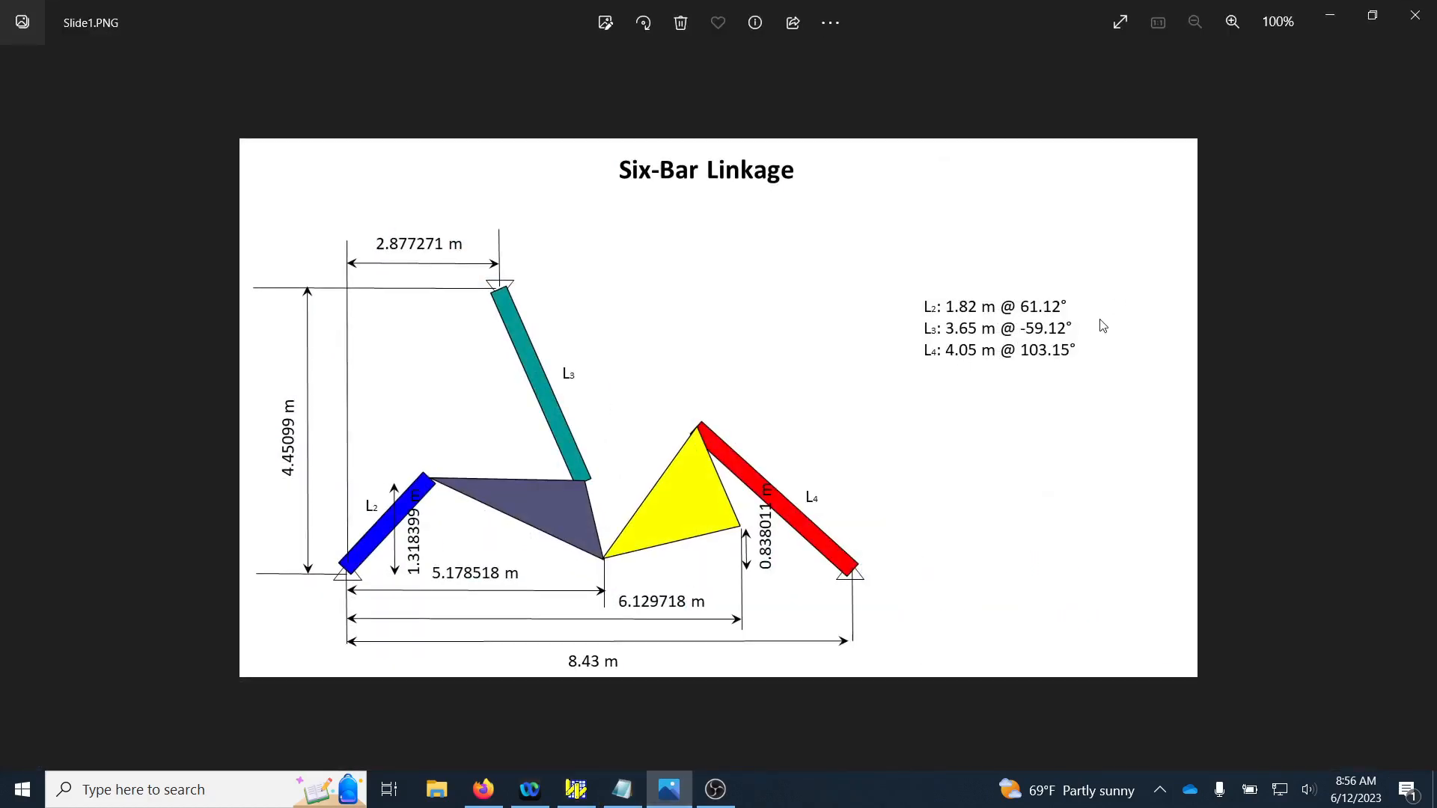
click(1329, 16)
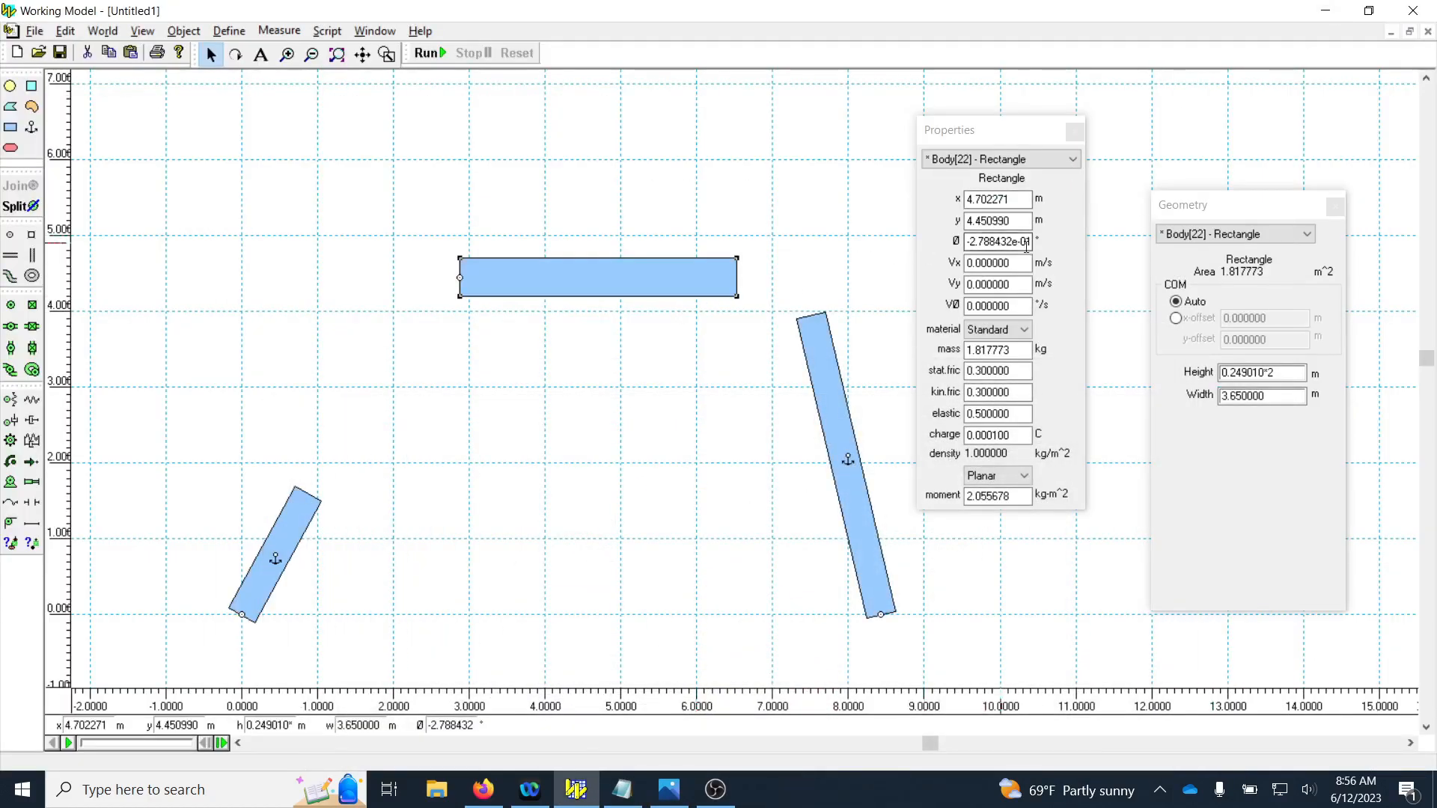
click(1023, 241)
double_click(1008, 241)
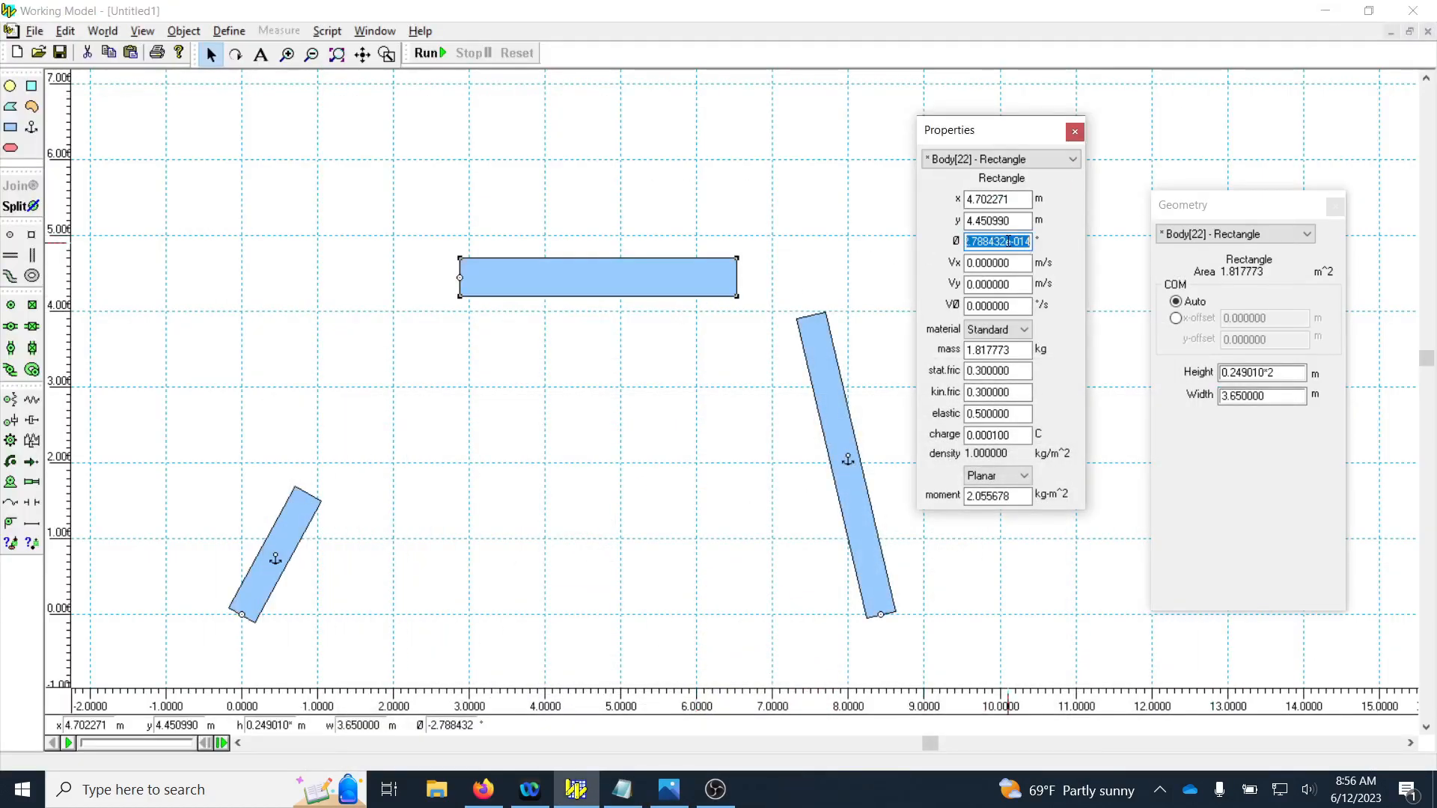
text(-59.12)
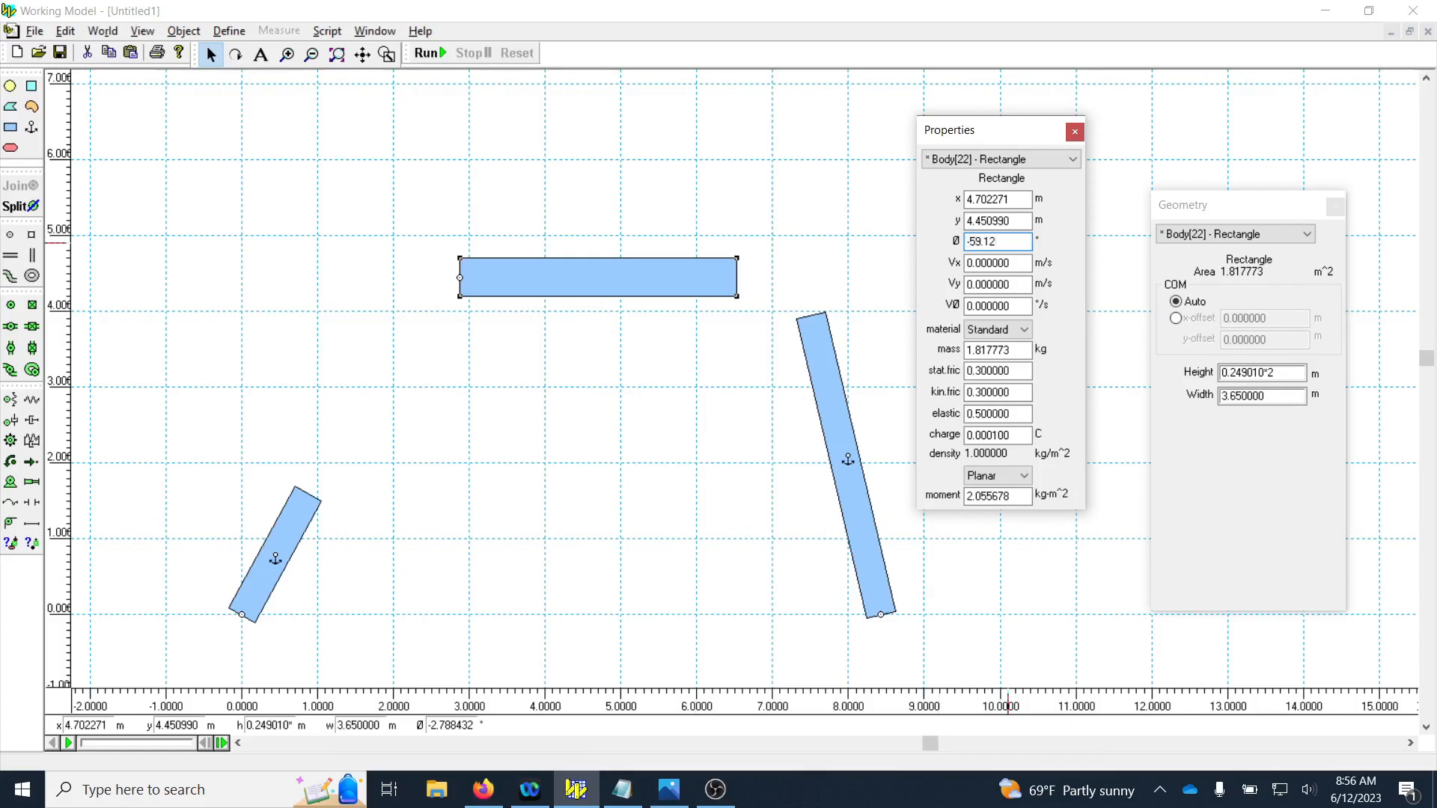
key(Return)
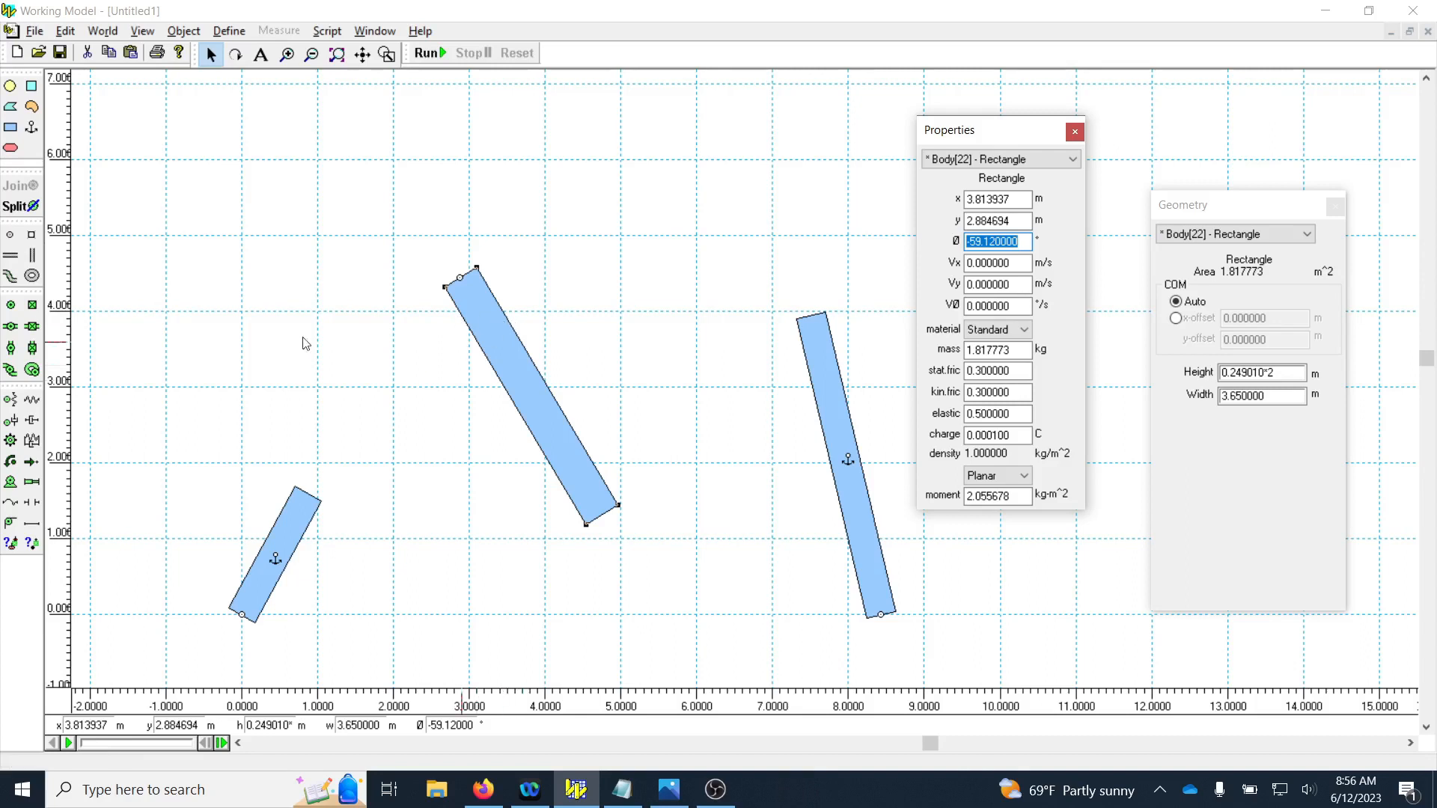
Step: Anchor L3 at its center
click(32, 127)
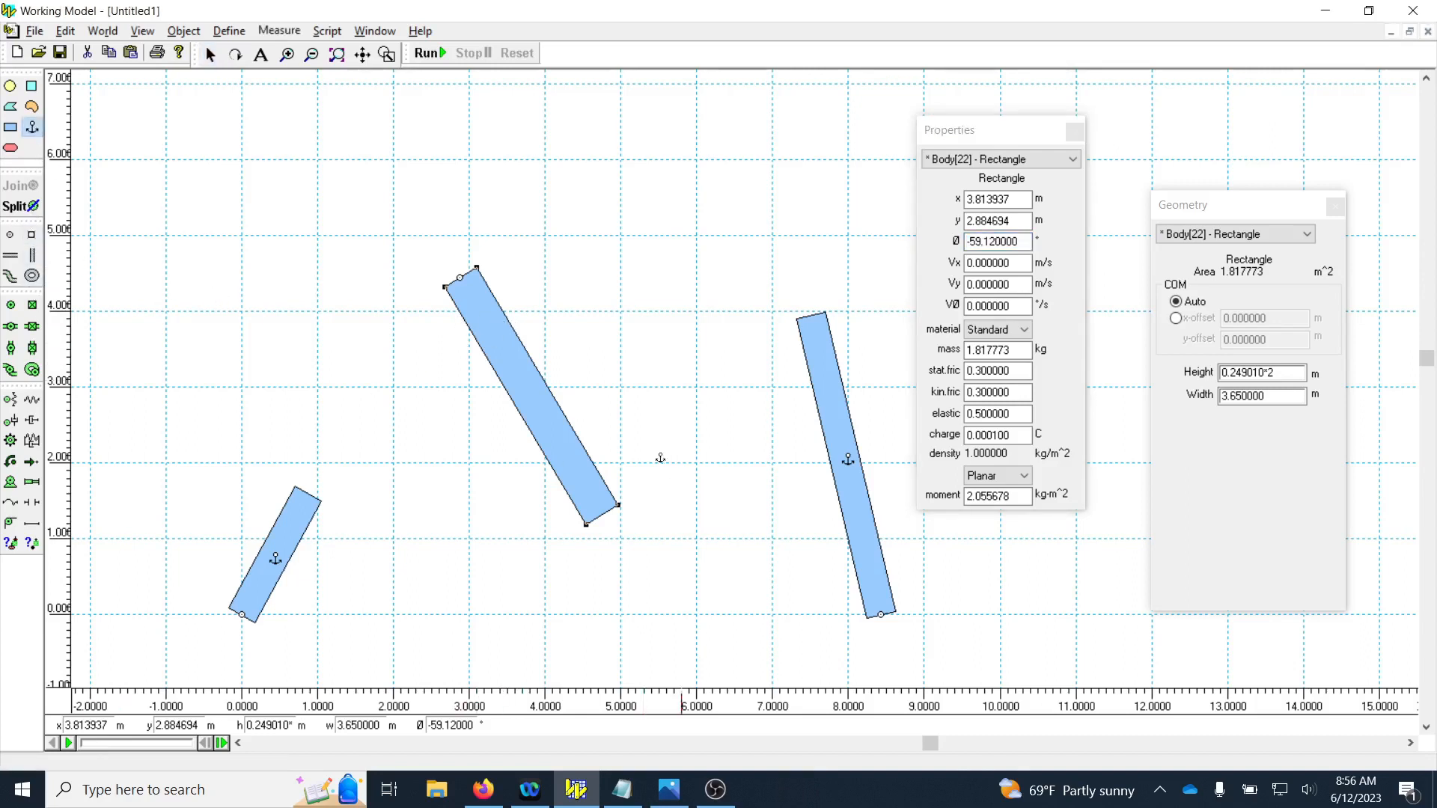
click(531, 400)
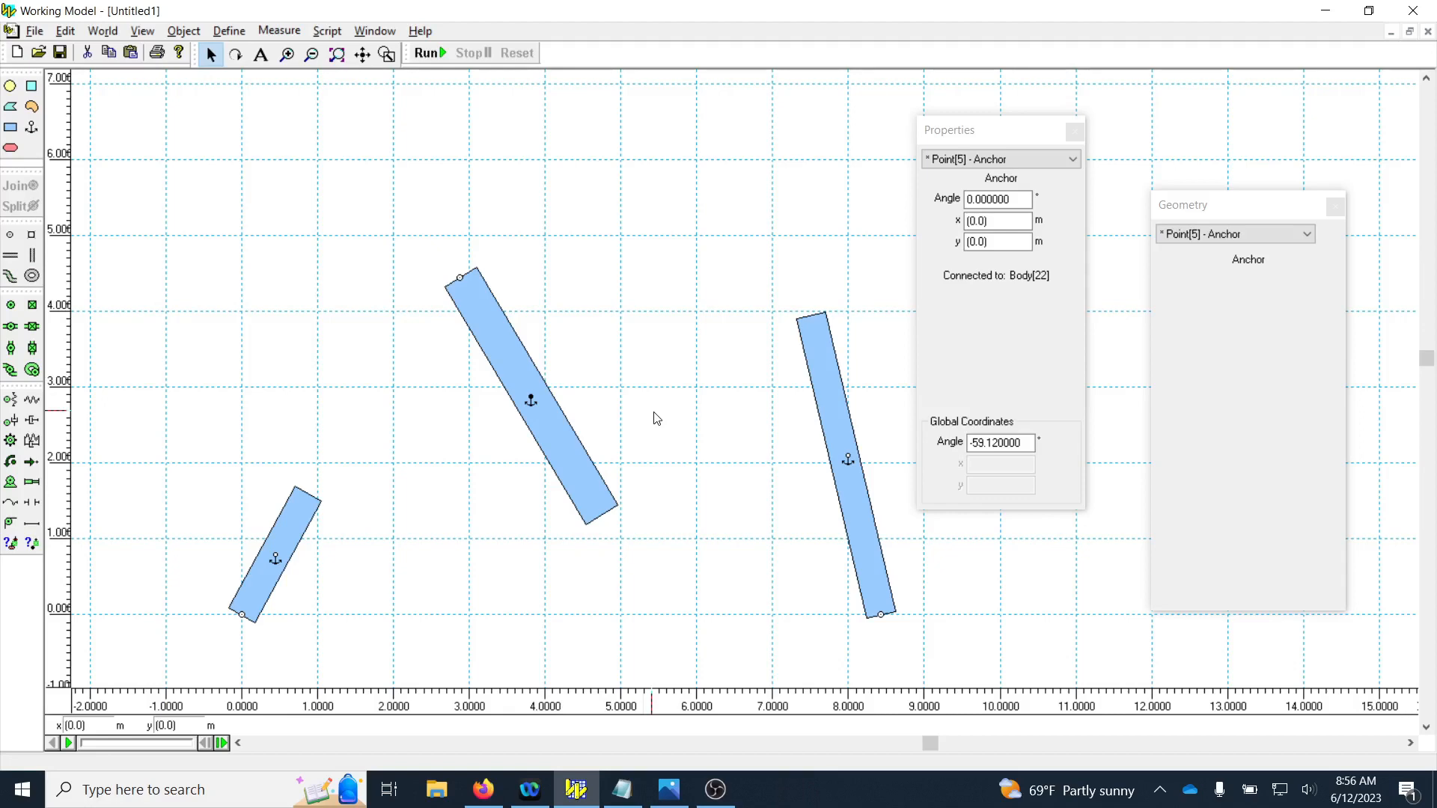
Step: Check the coupler dimensions in the Six-Bar Linkage image and place a point element between L3 and L4 at about (5.1, 0.4) m
scroll(467, 508, down, 1)
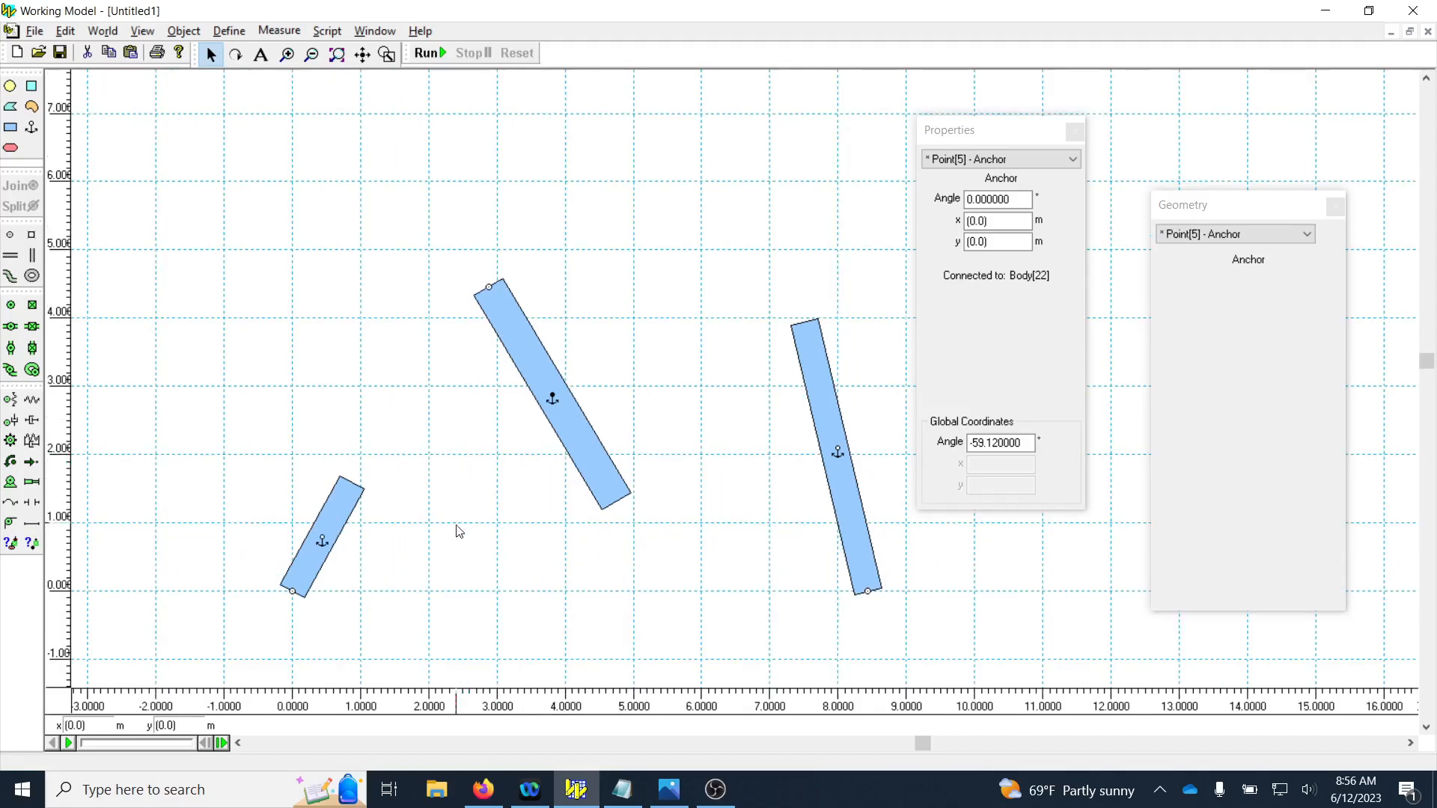
scroll(465, 543, up, 2)
click(1425, 728)
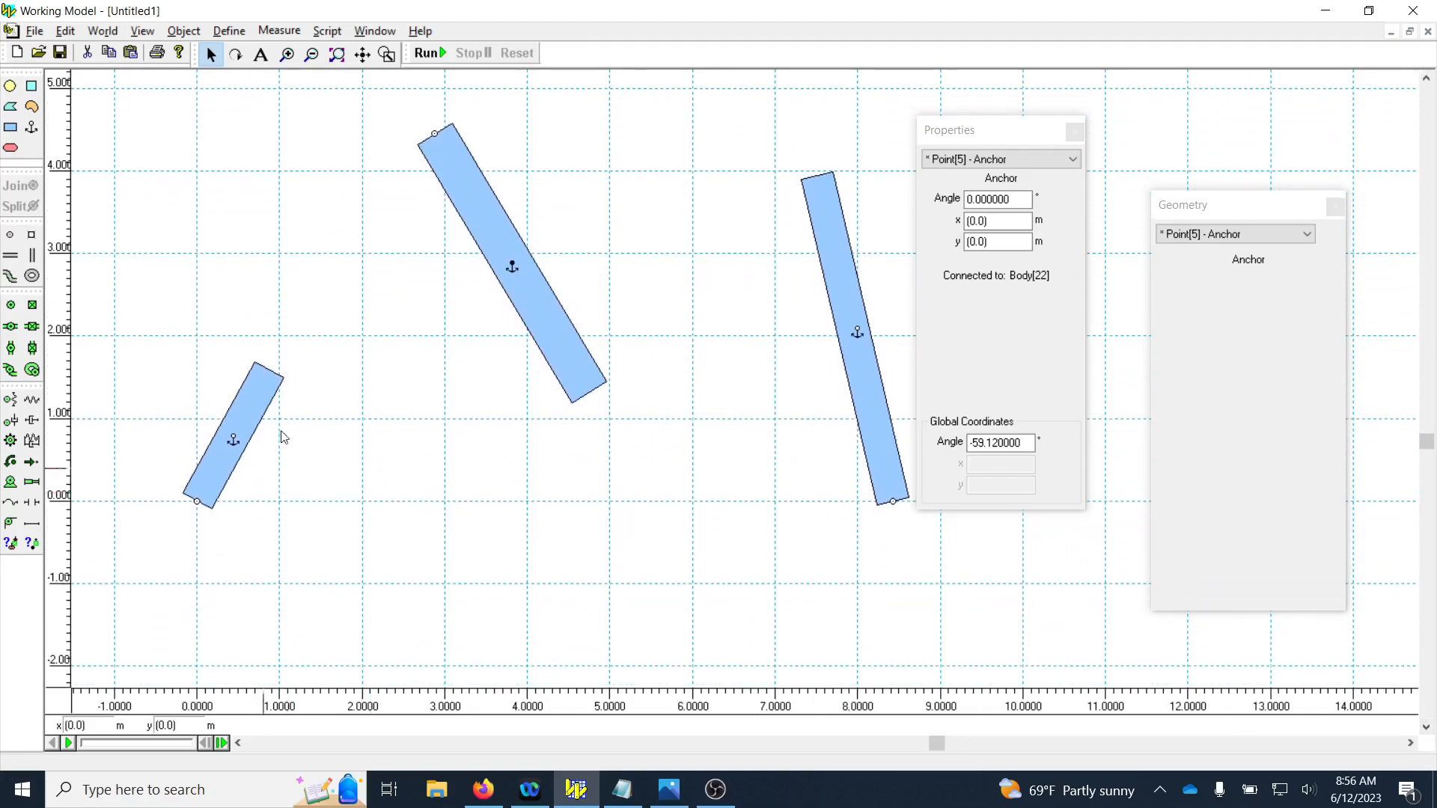
click(690, 791)
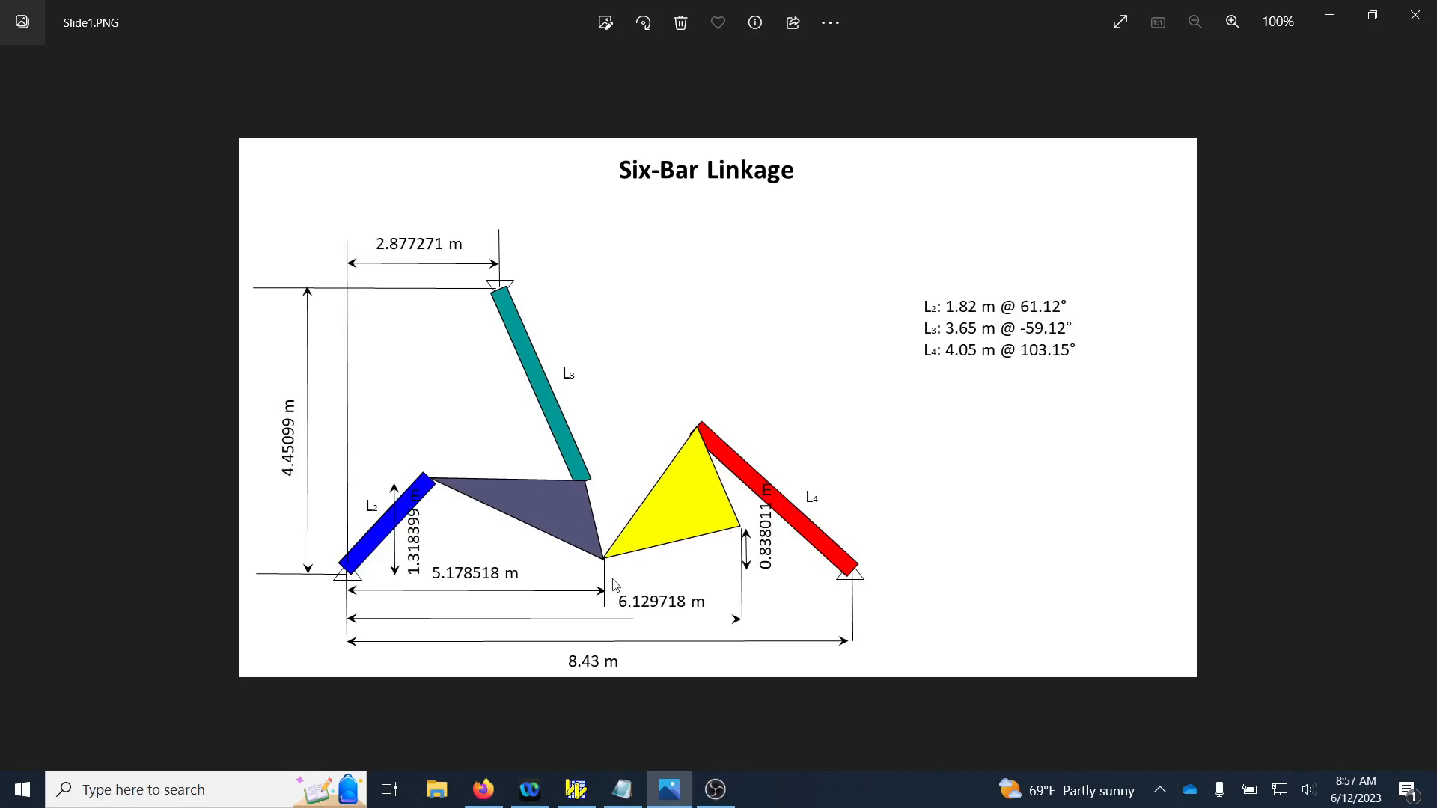
scroll(592, 589, up, 4)
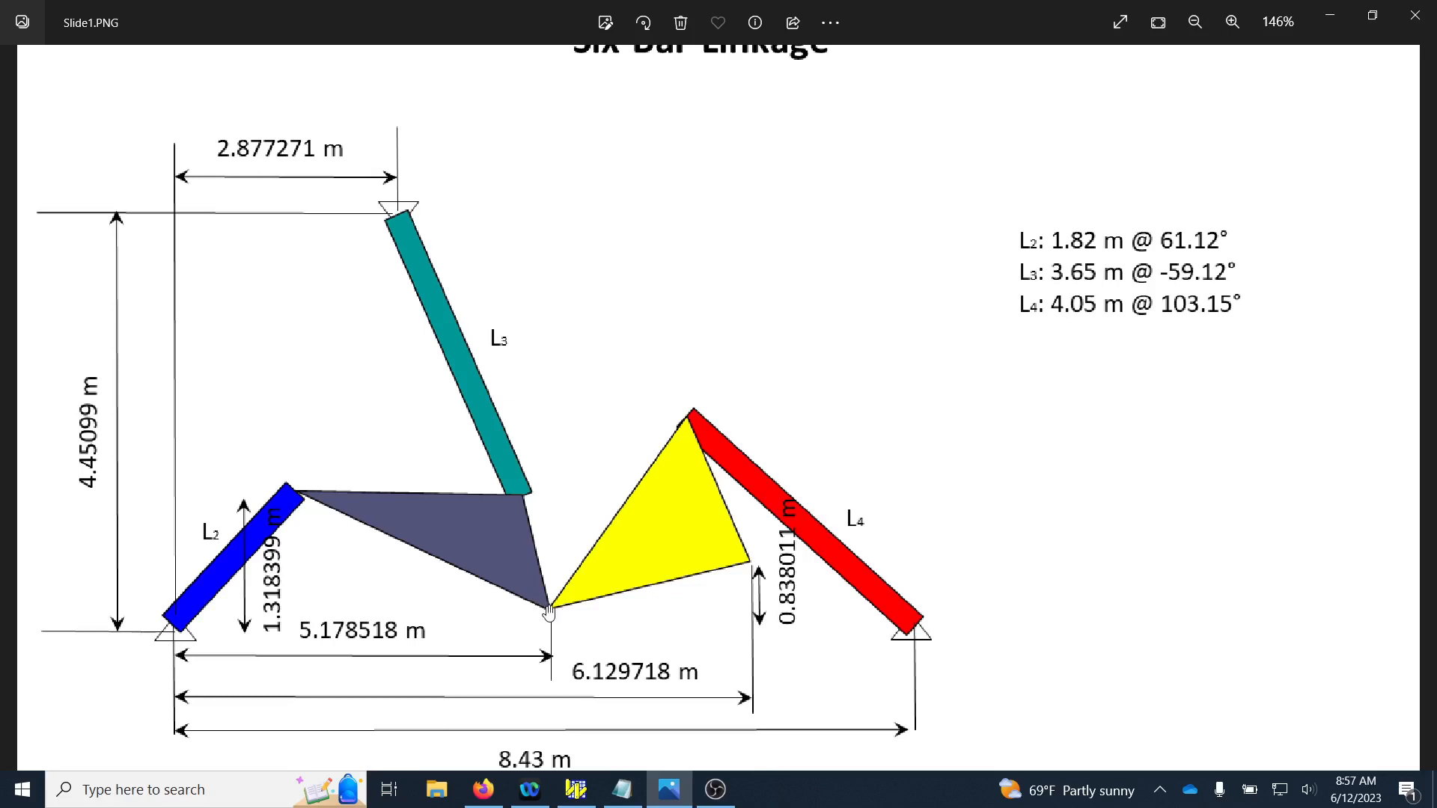
click(1331, 18)
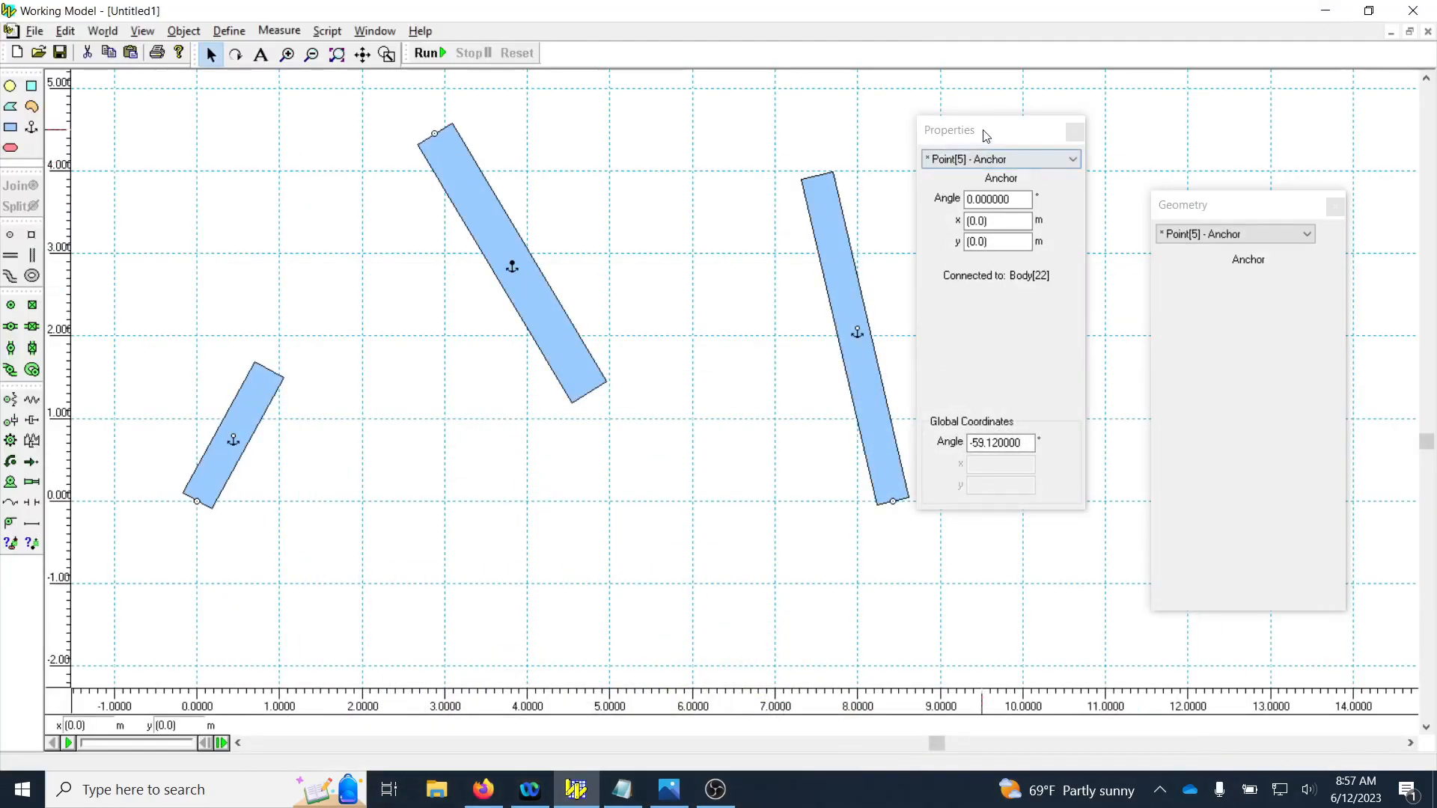
drag(985, 135, 1112, 103)
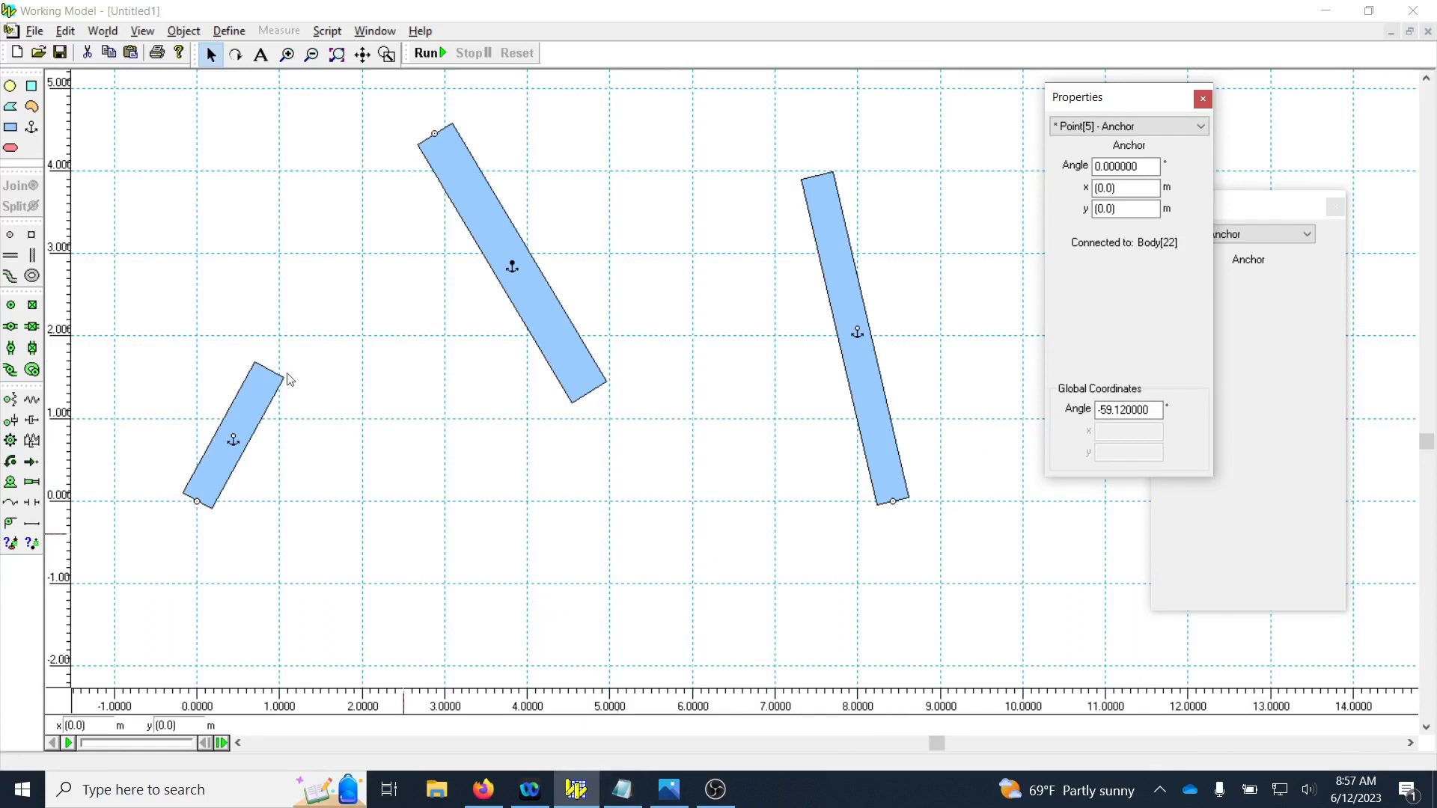
click(11, 237)
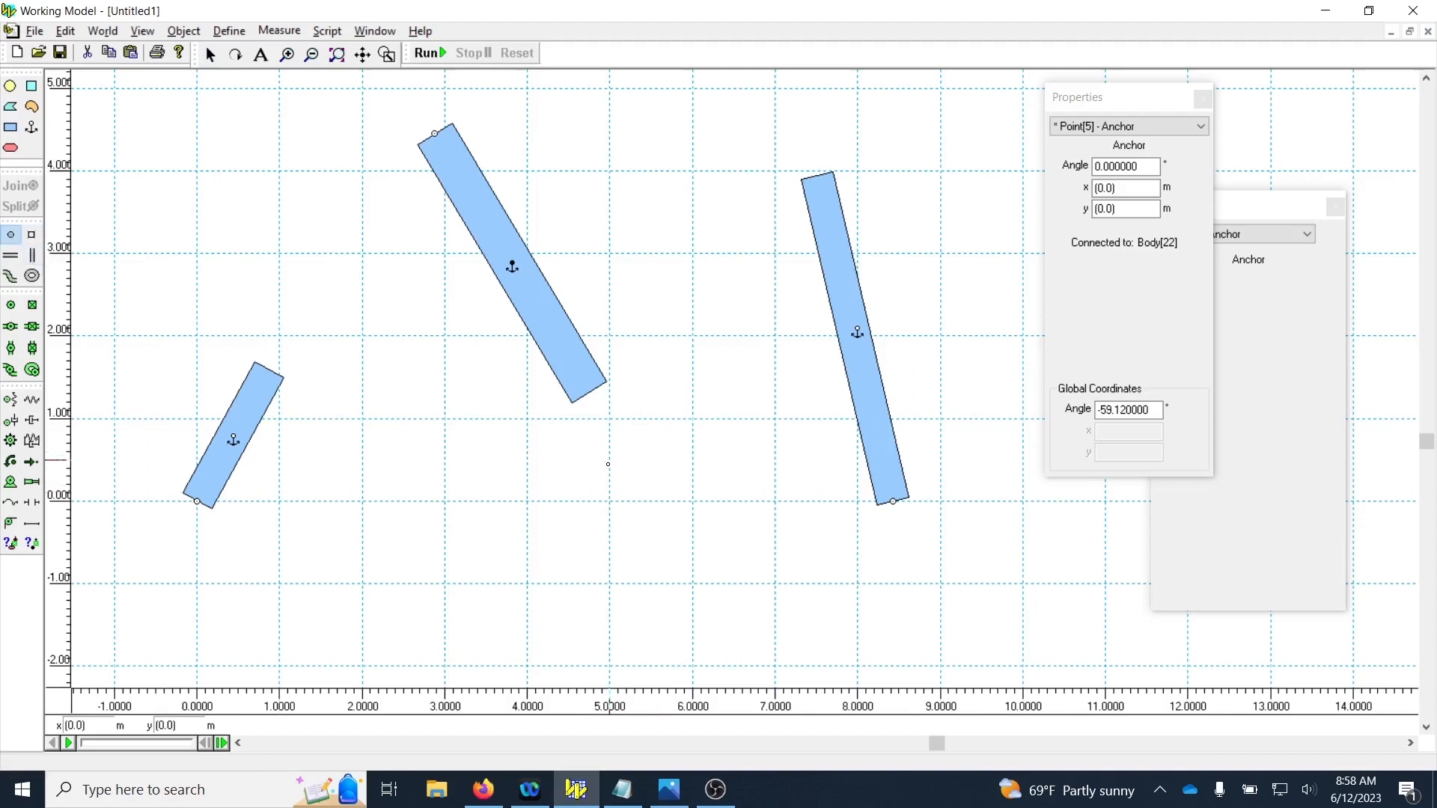
click(617, 470)
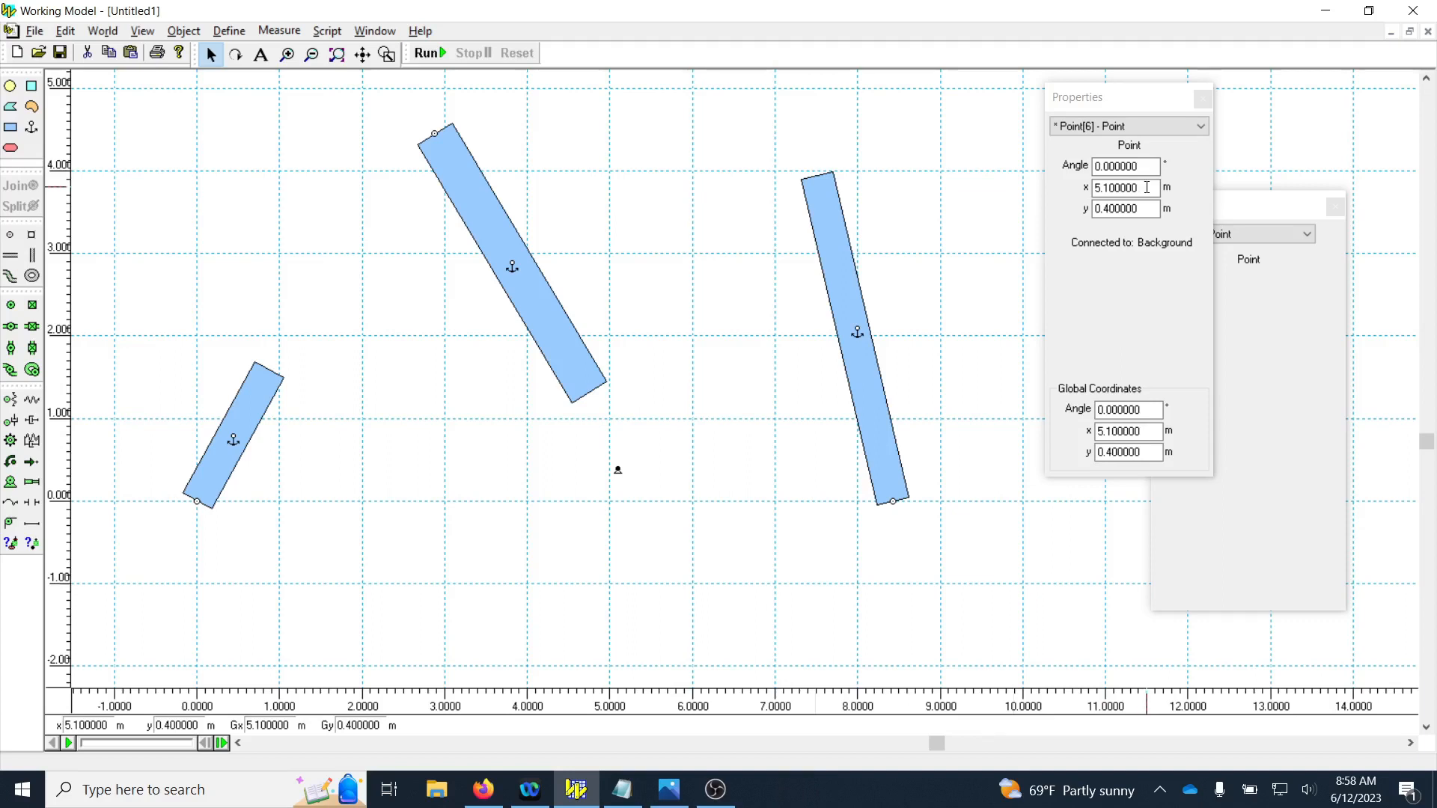
Step: Arrange Working Model and the Six-Bar Linkage image side by side, with the Properties window clear of the couplers' horizontal dimensions
drag(1146, 187, 1092, 183)
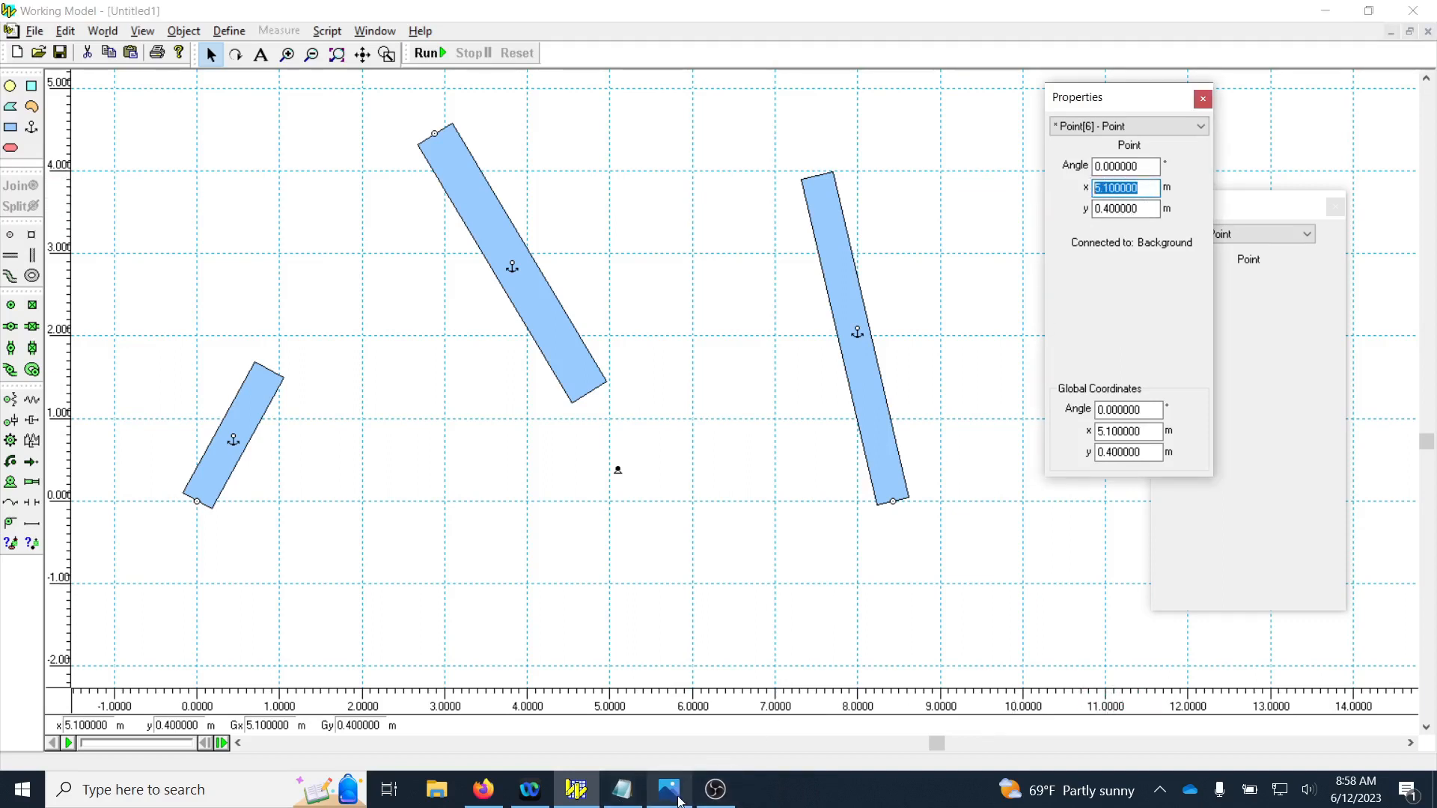
mouse_move(669, 787)
click(674, 703)
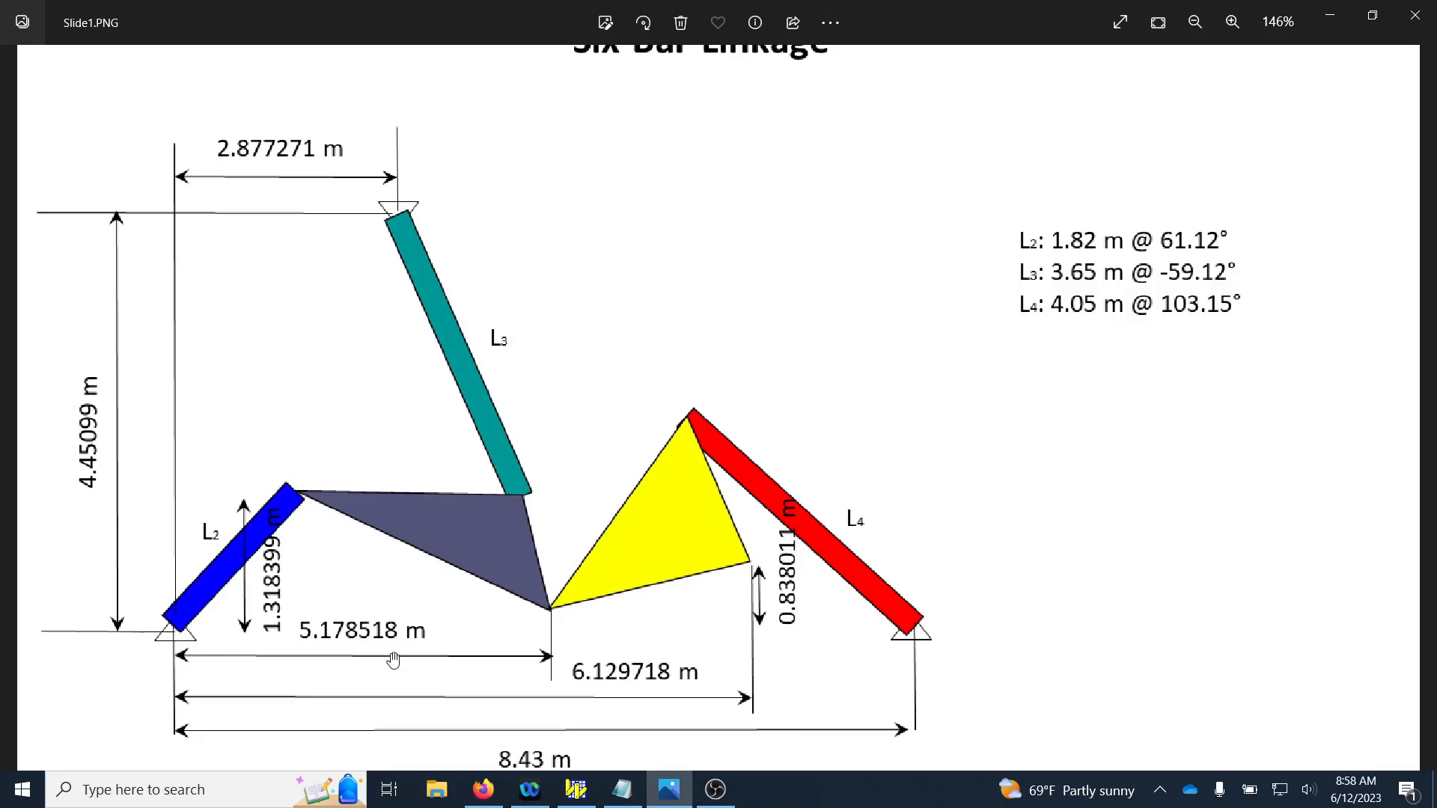
drag(864, 11, 1378, 37)
drag(832, 73, 1436, 124)
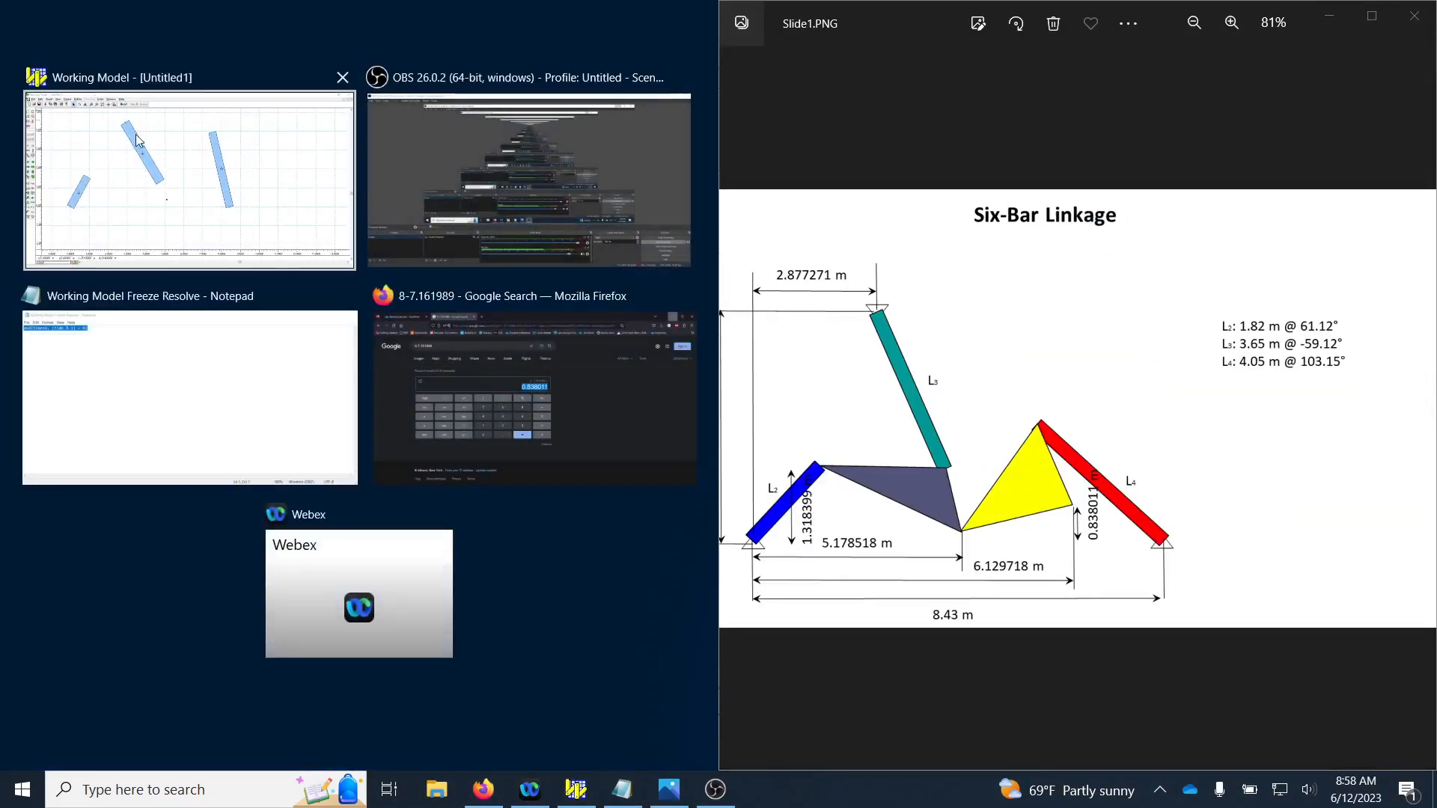
click(187, 148)
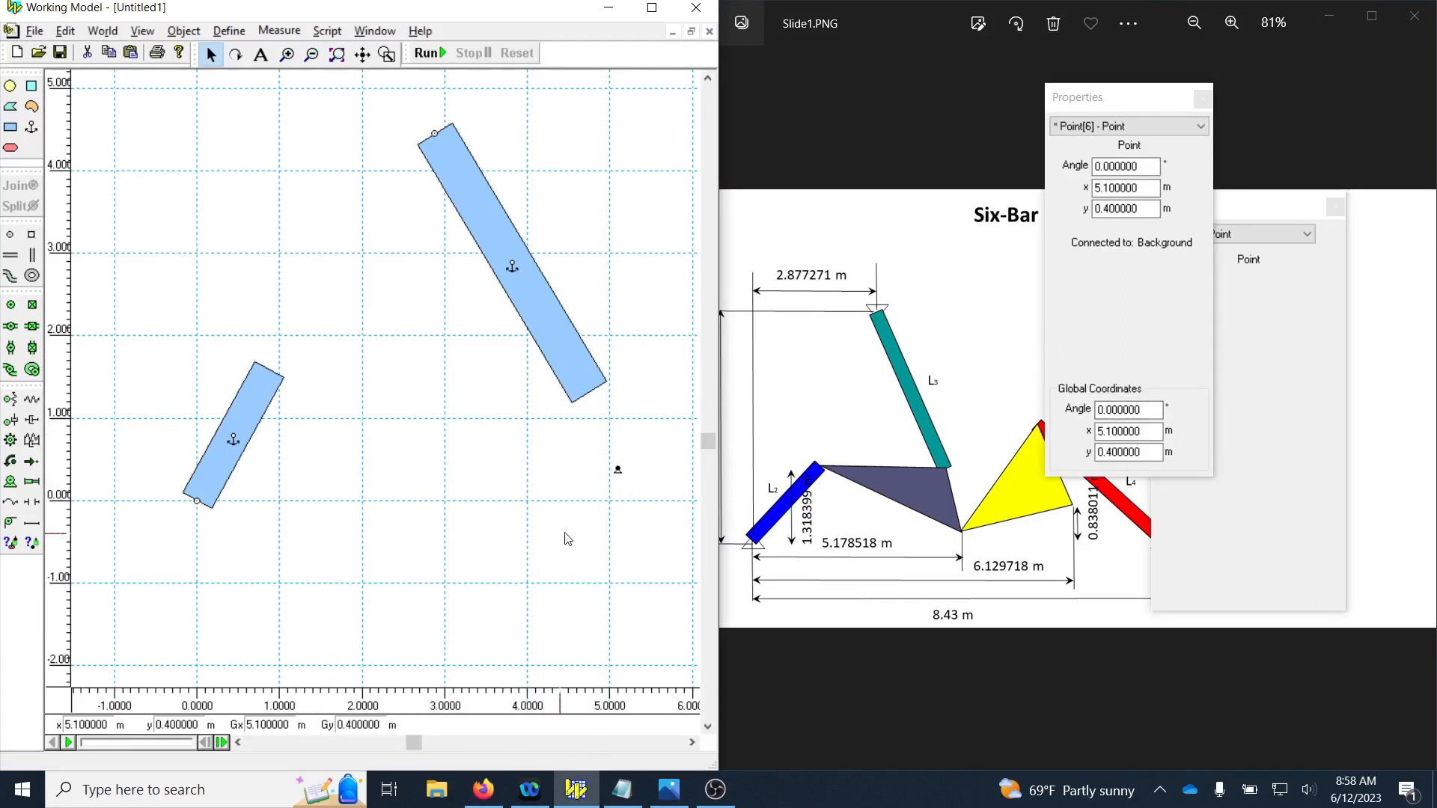
drag(1112, 97, 949, 75)
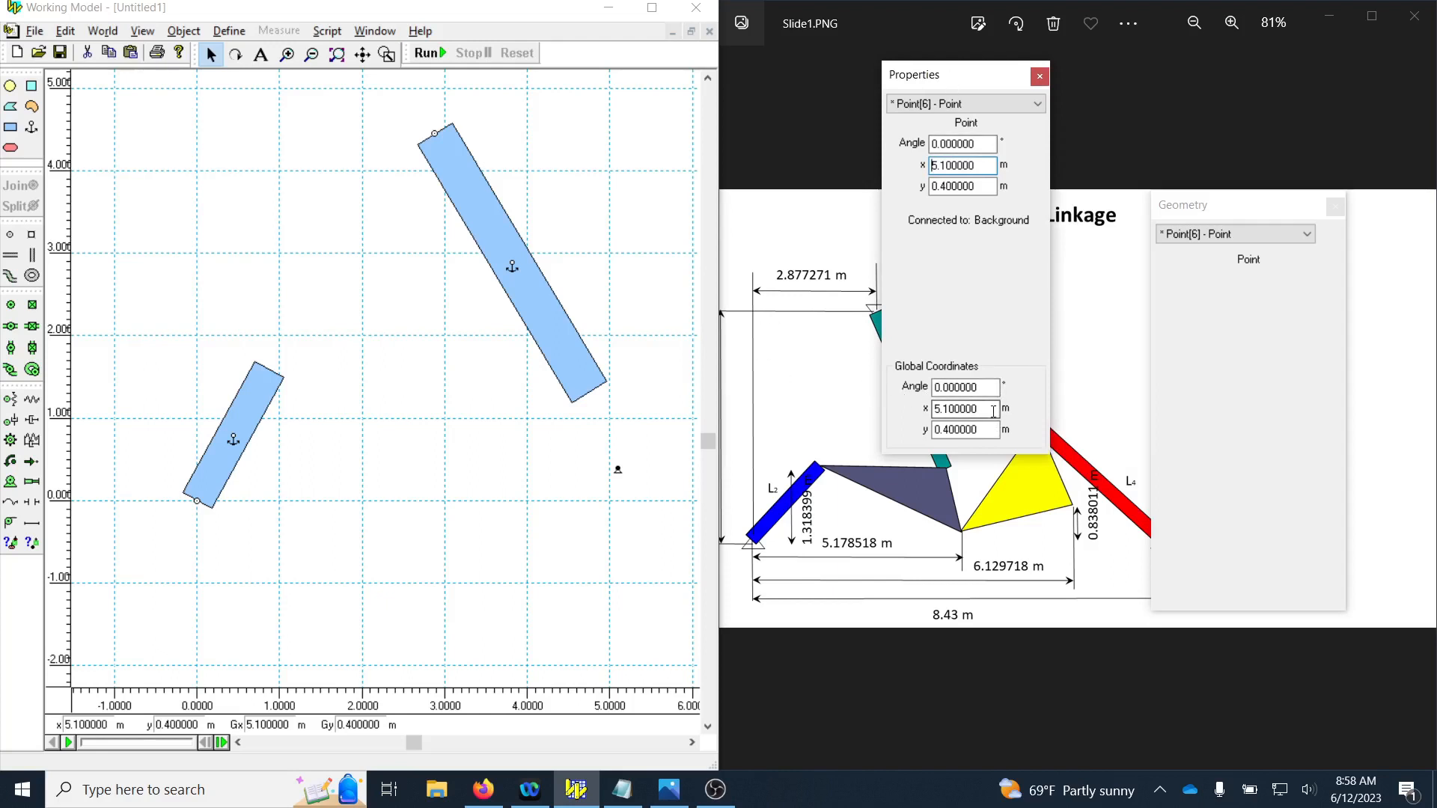
Step: Set the new point's coordinates to x 5.178518 m and y 1.318399 m, as given in the reference image
drag(973, 165, 891, 160)
text(5.178518)
mouse_move(931, 186)
mouse_down()
mouse_move(973, 186)
mouse_move(909, 200)
mouse_up()
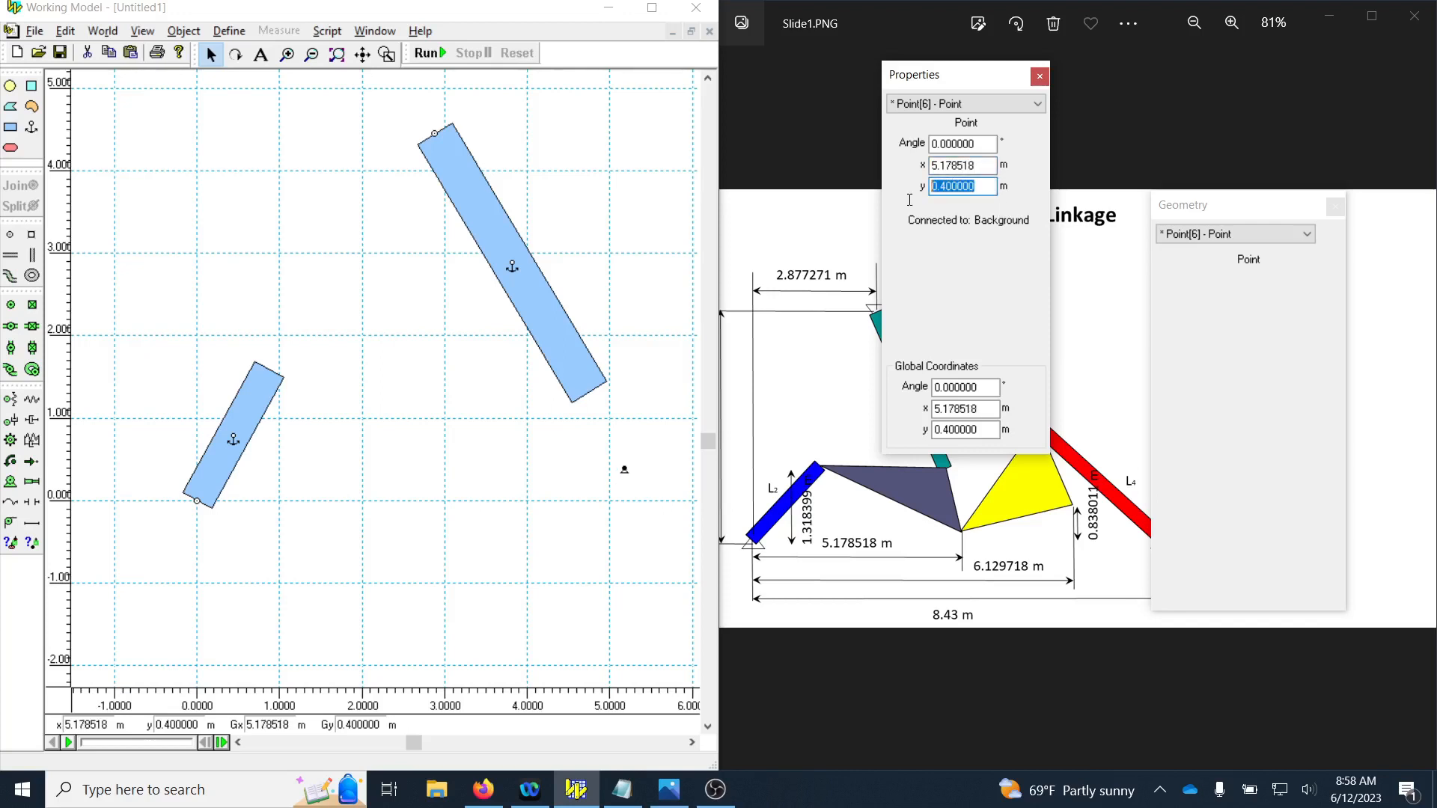
text(1.318399)
key(Return)
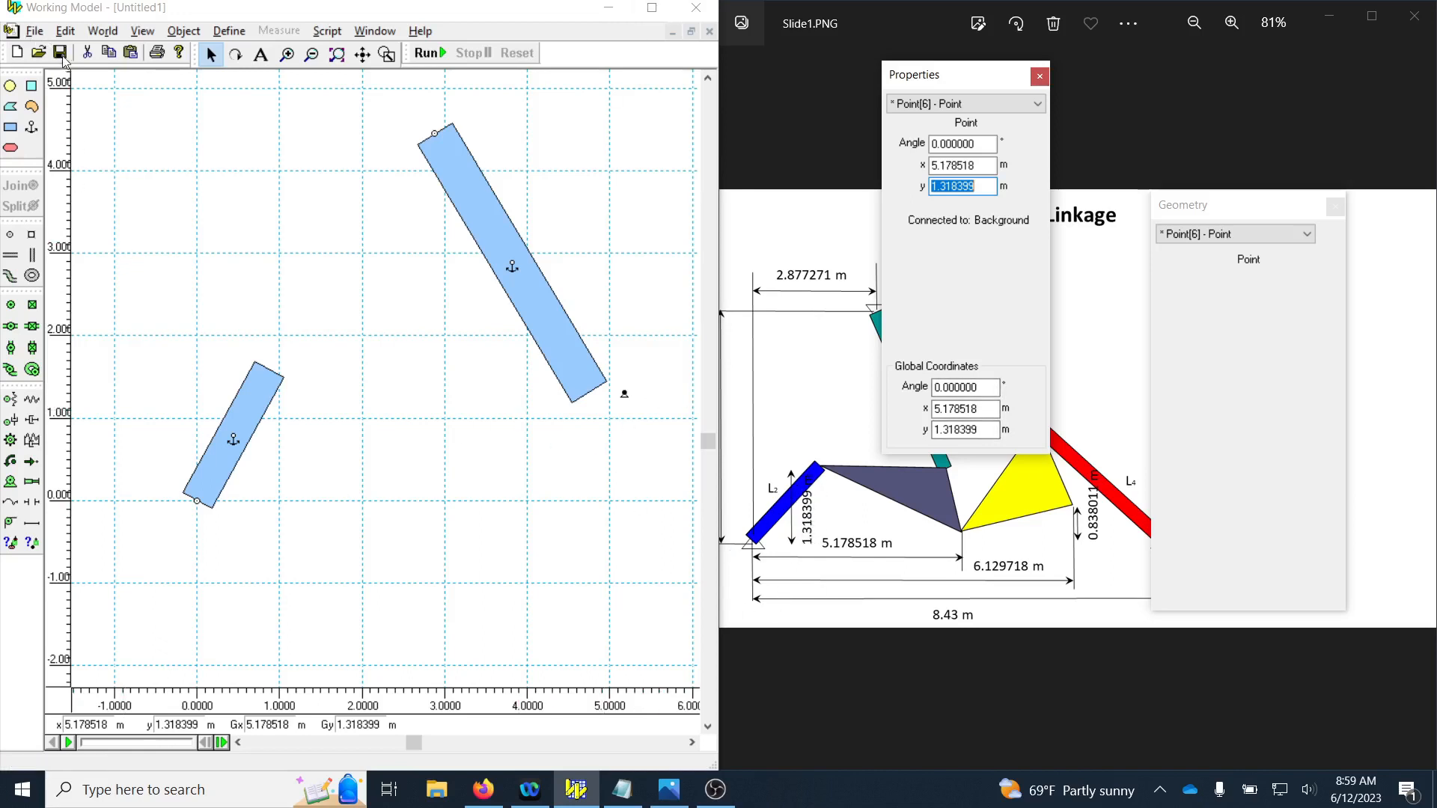
Step: Maximize Working Model and save the model as six-bar_linkage in the Working Model Examples folder under Documents
click(651, 8)
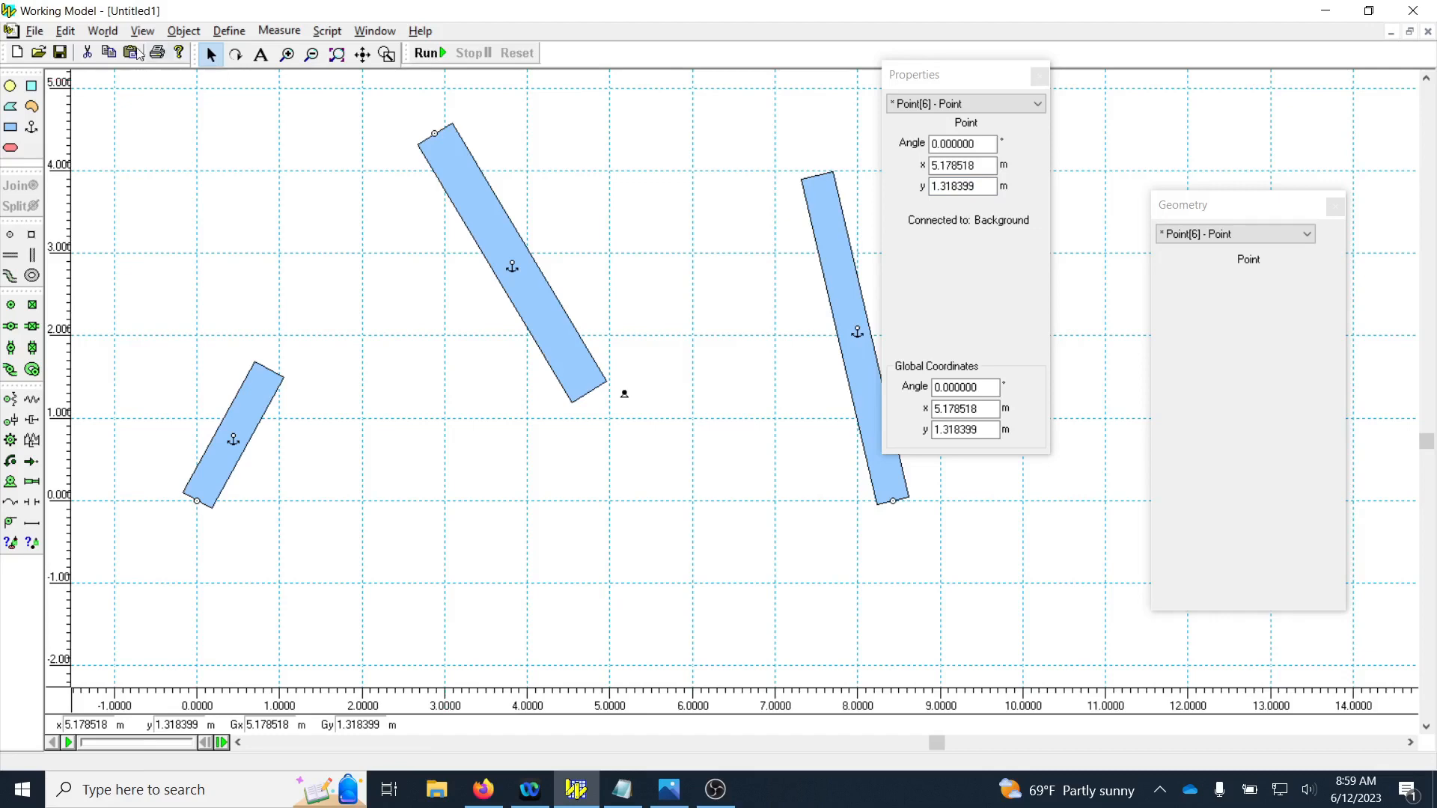
click(60, 54)
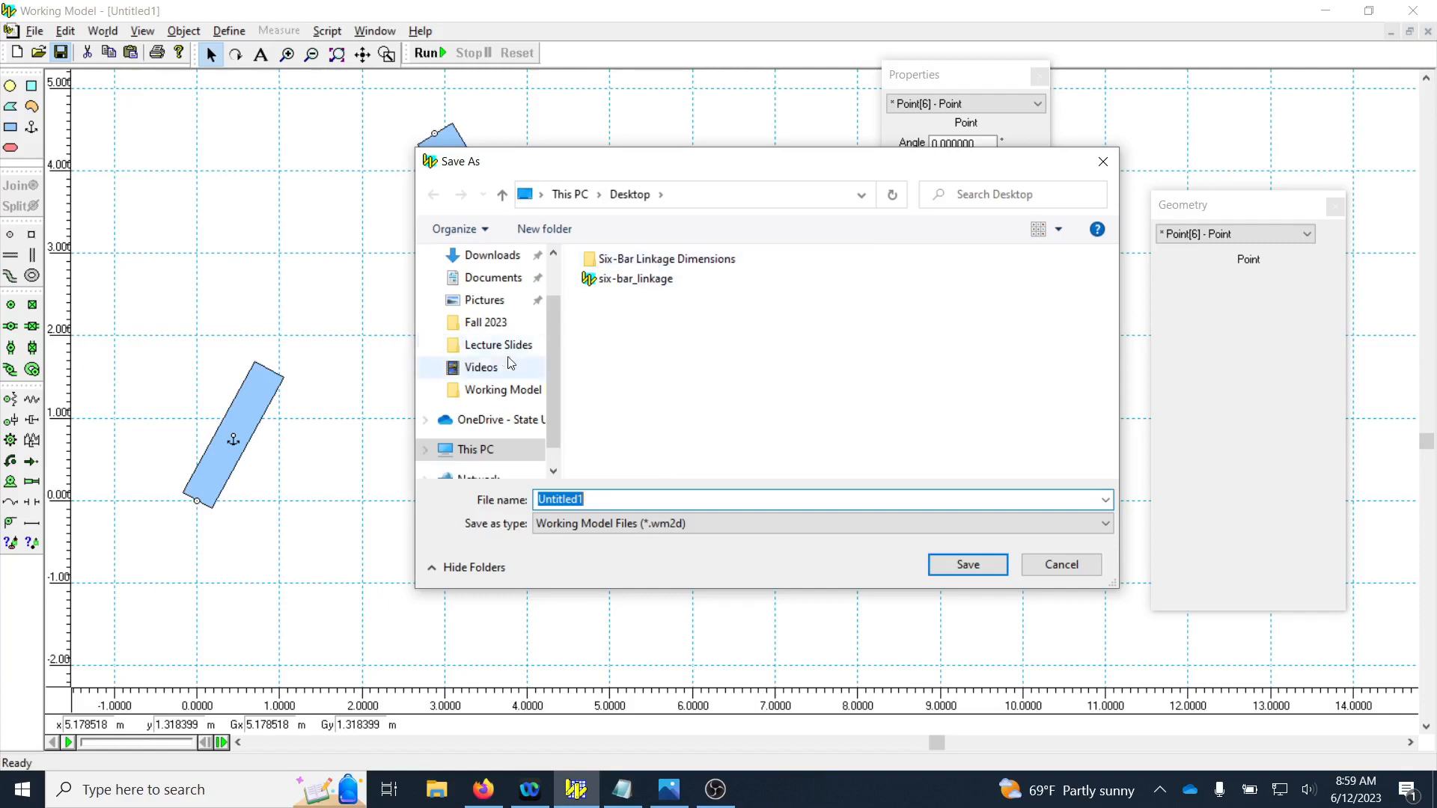
click(500, 281)
scroll(641, 375, down, 1)
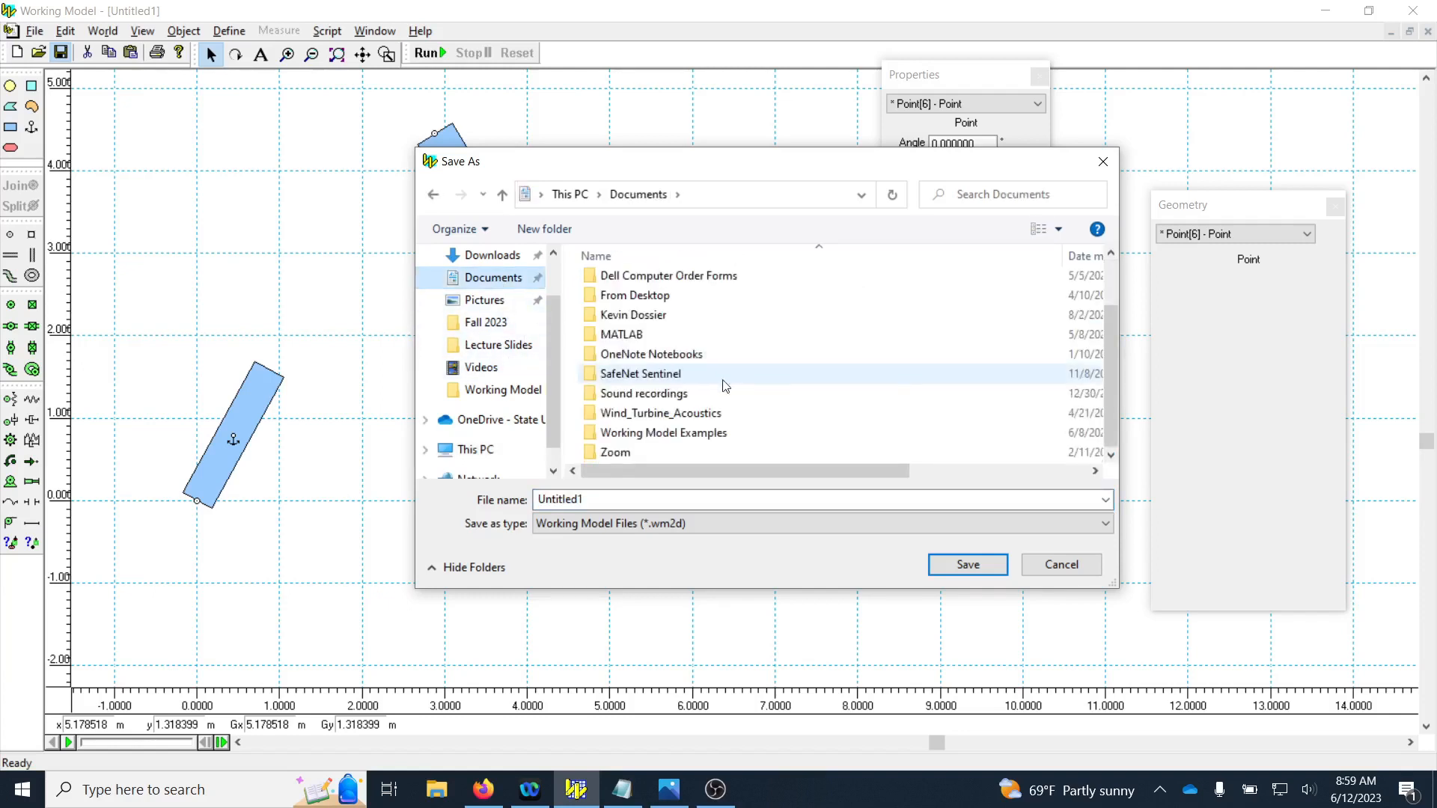
double_click(648, 435)
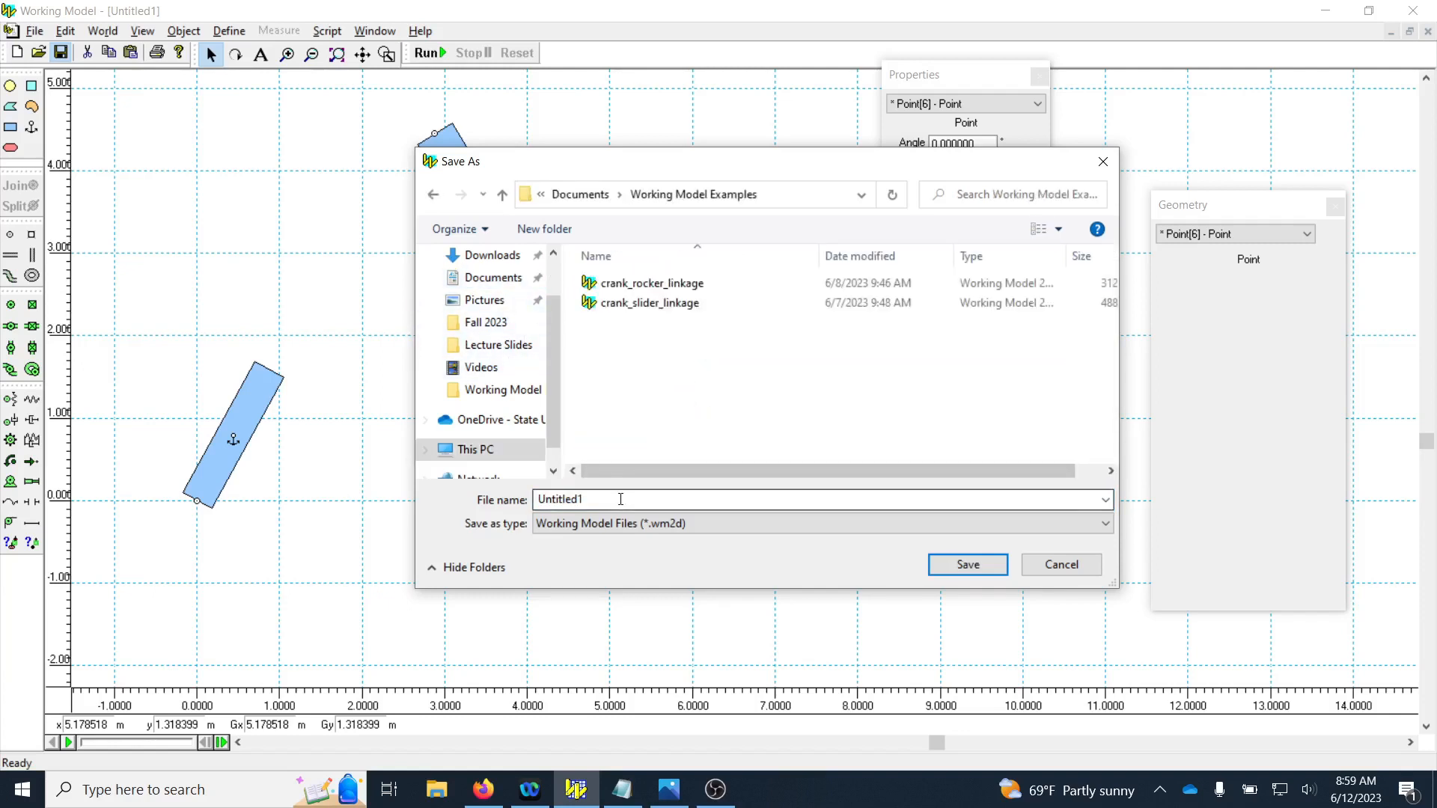
text(six-bar_linkage)
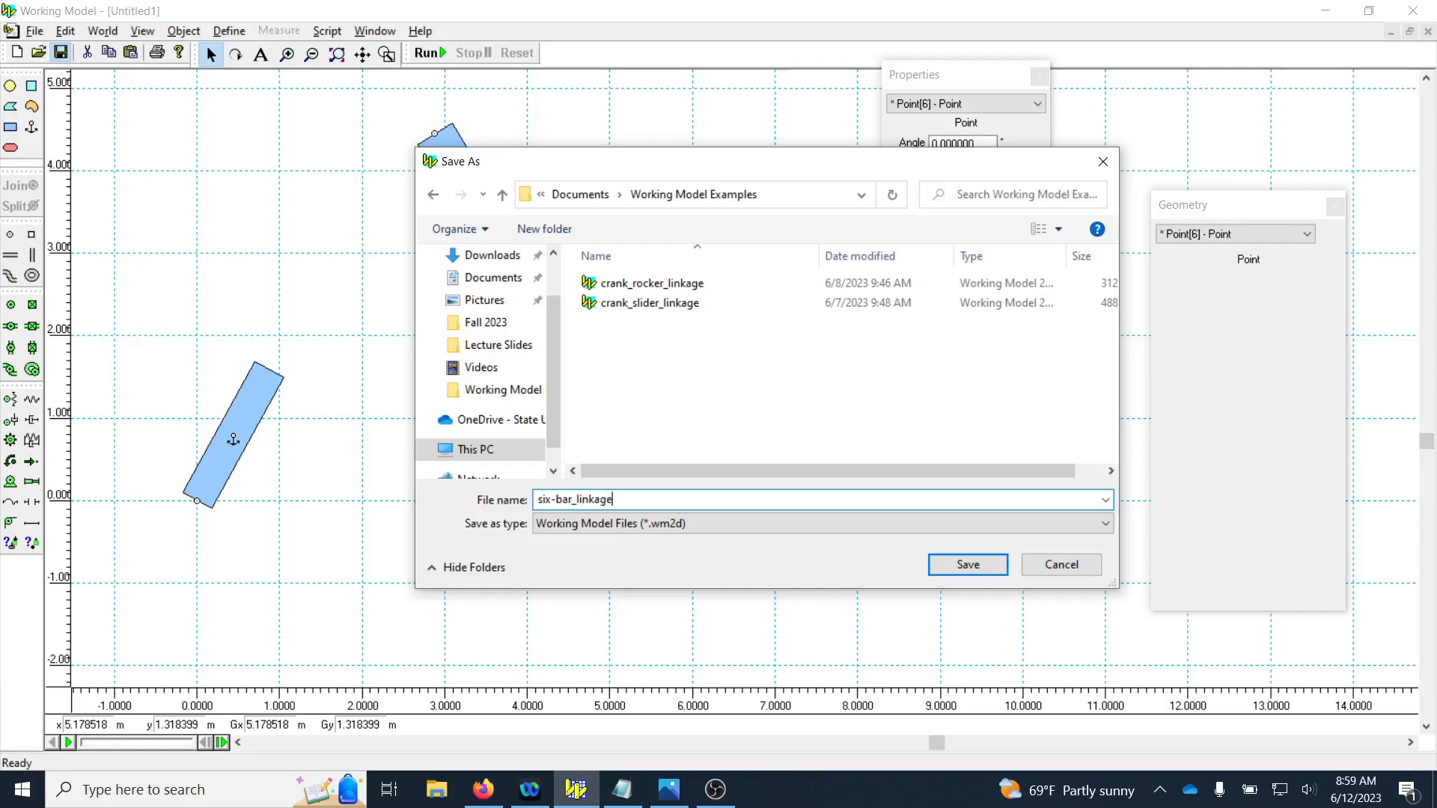
key(Return)
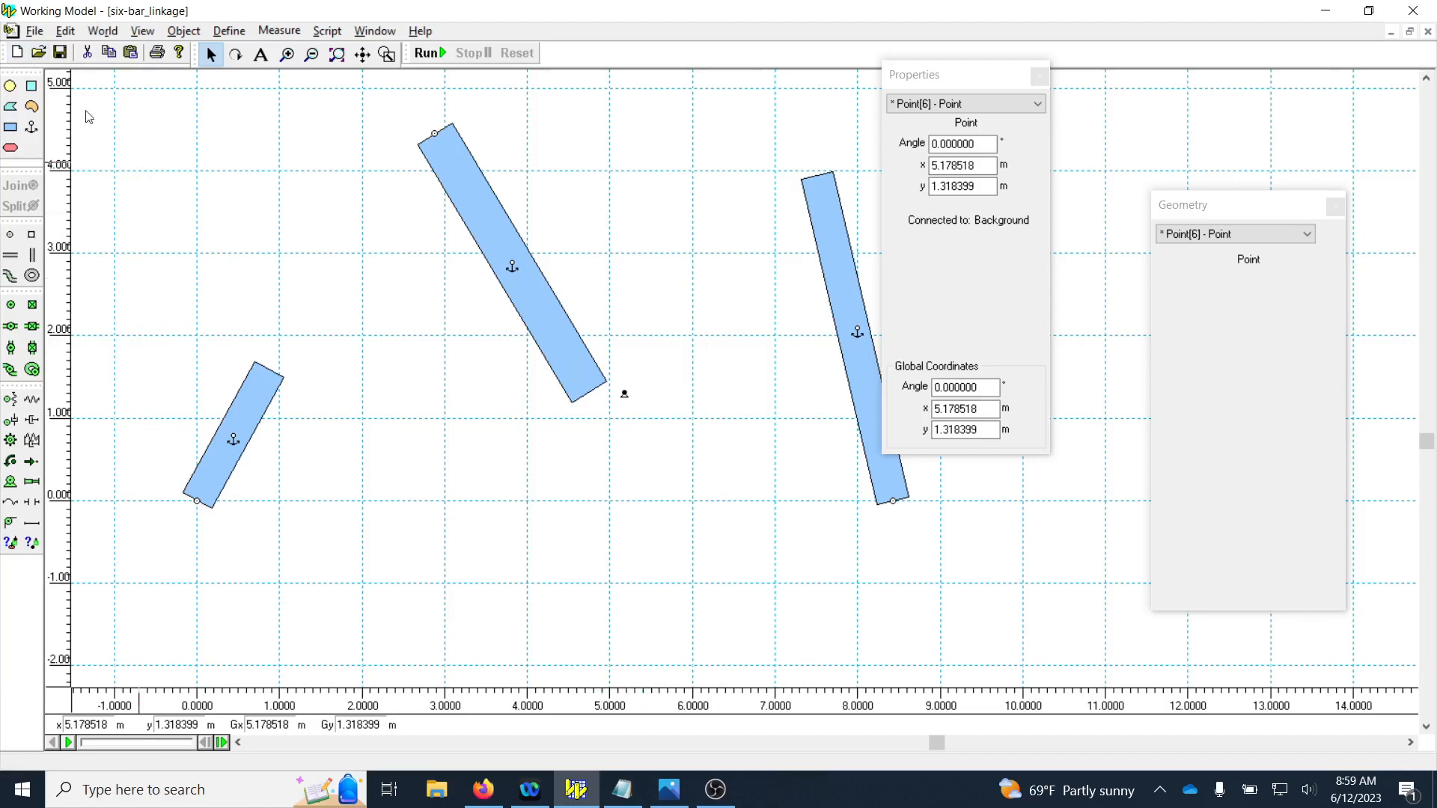
Step: Open the finished six-bar_linkage model from the Desktop and reset its simulation to the initial frame
click(38, 53)
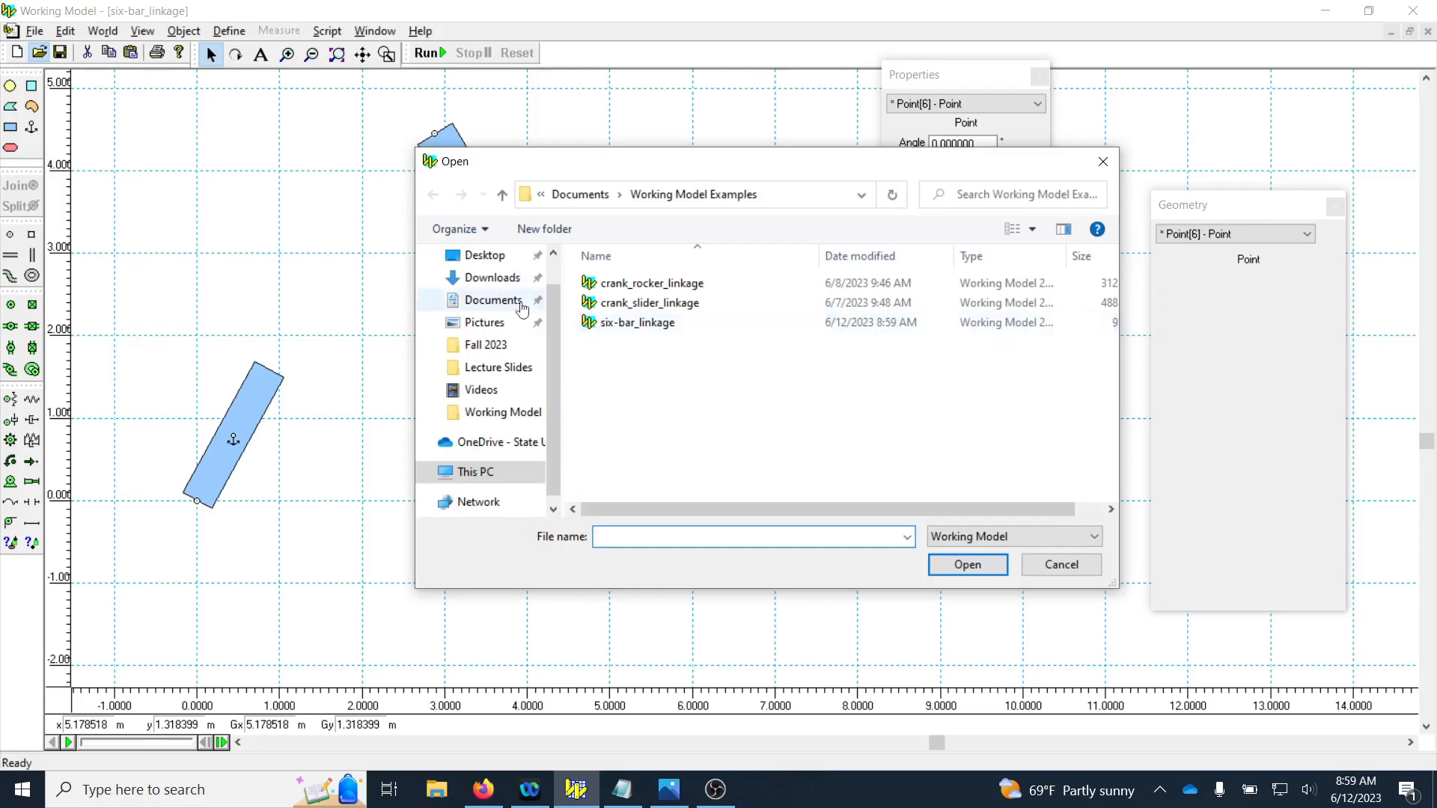
click(483, 256)
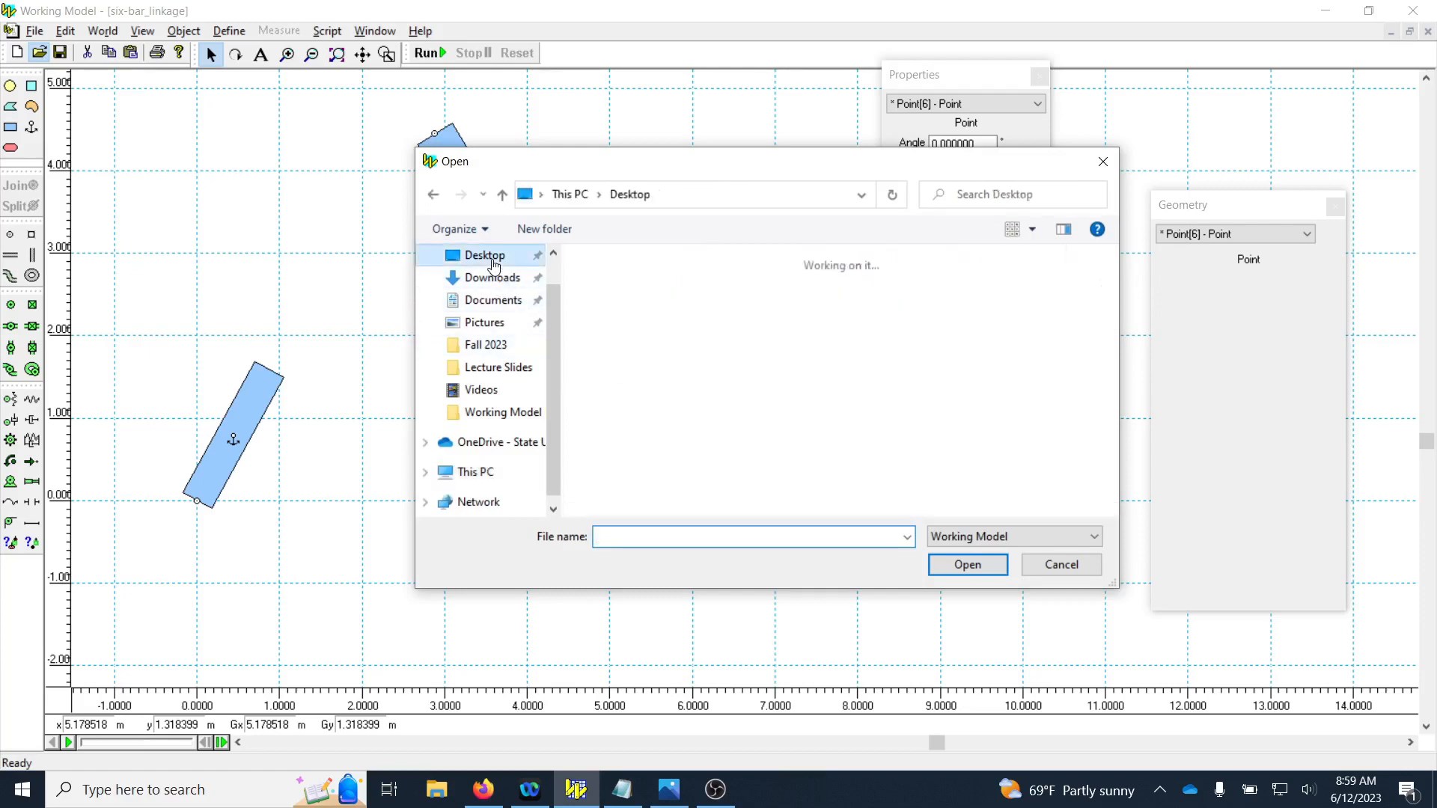
double_click(651, 288)
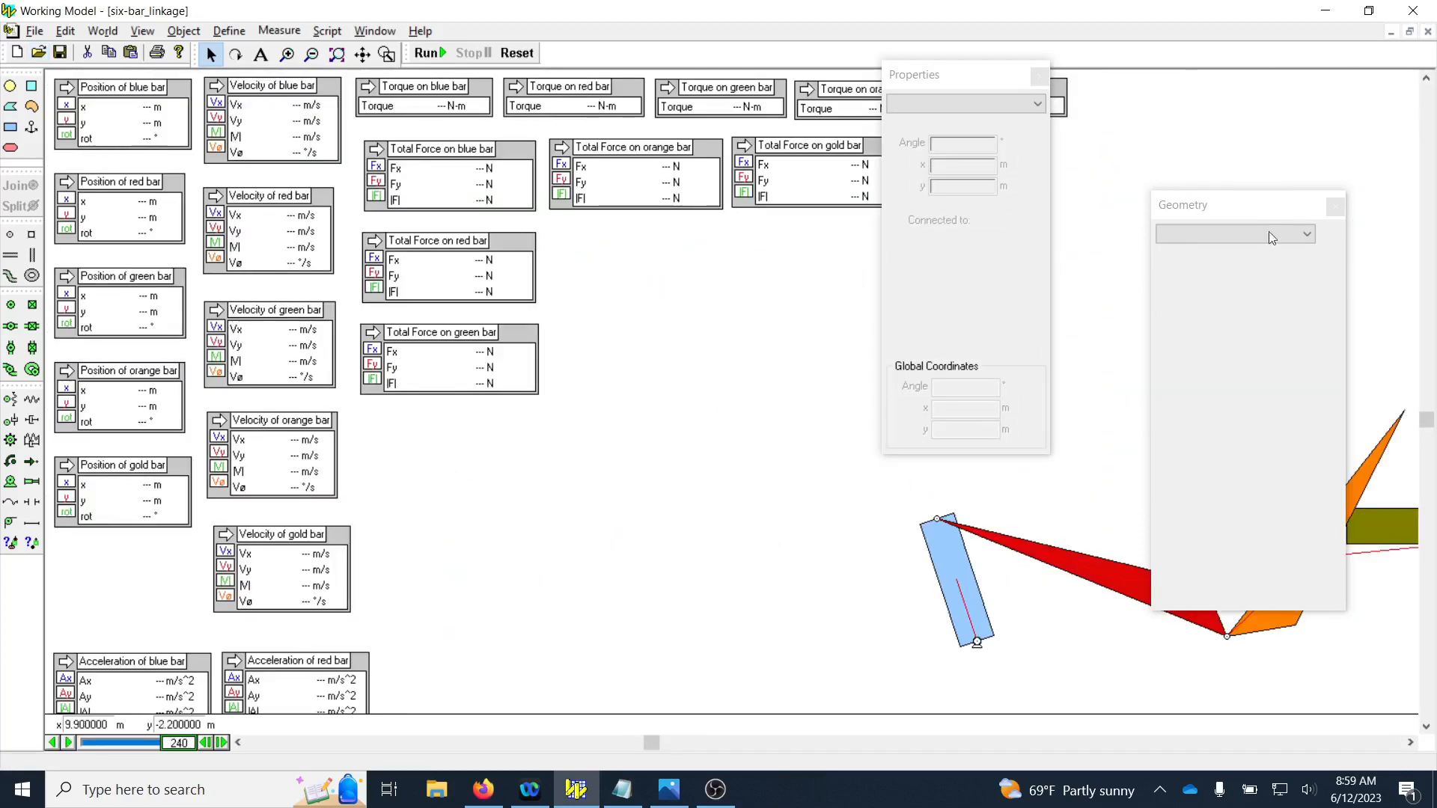
click(1227, 638)
click(782, 434)
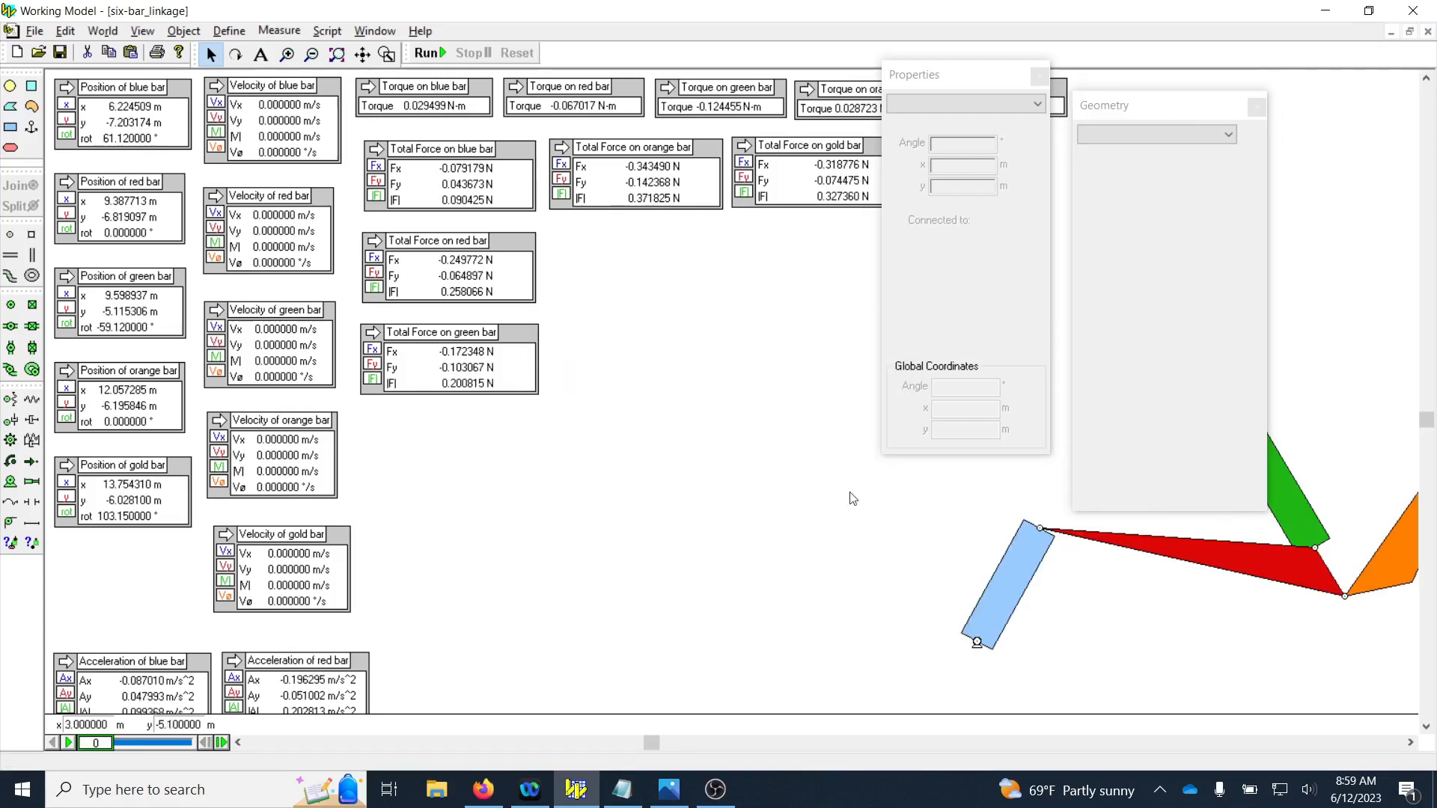
Step: Inspect the coordinates of the pin joint shared by the red and orange couplers, with the Properties and Geometry windows moved aside
click(1410, 742)
click(1410, 743)
click(1410, 742)
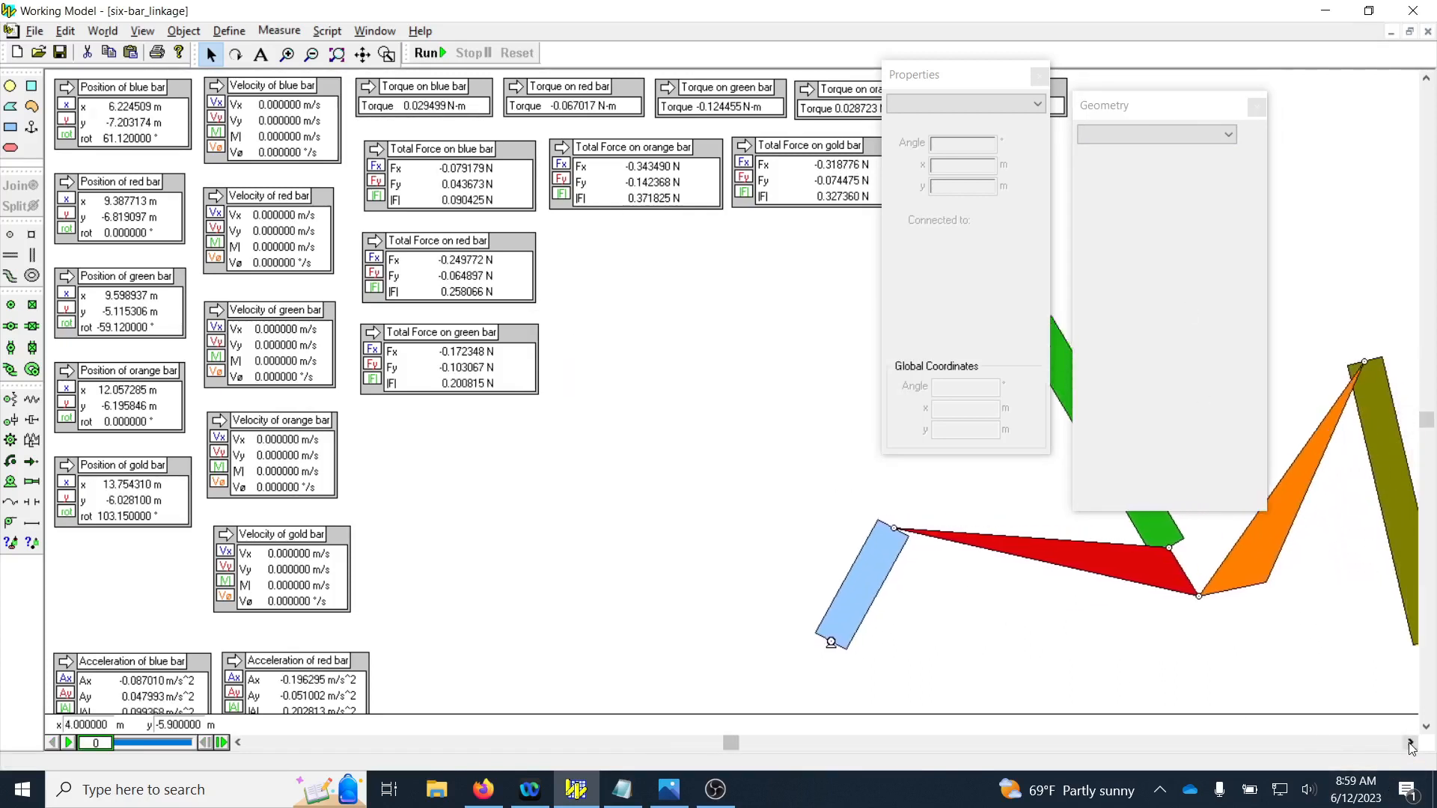
click(1410, 742)
click(1409, 742)
click(1409, 743)
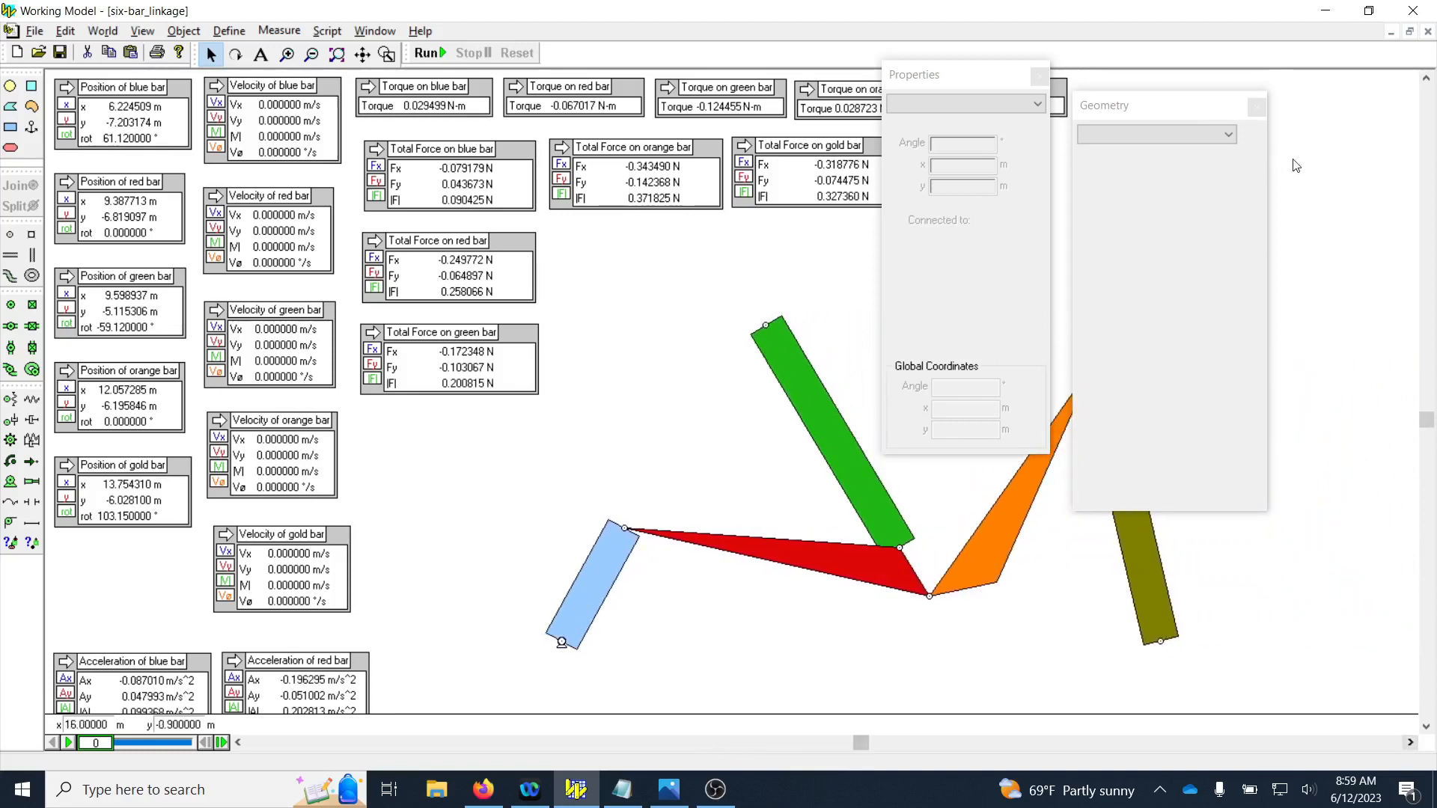
drag(1148, 104, 1264, 72)
drag(935, 75, 1022, 50)
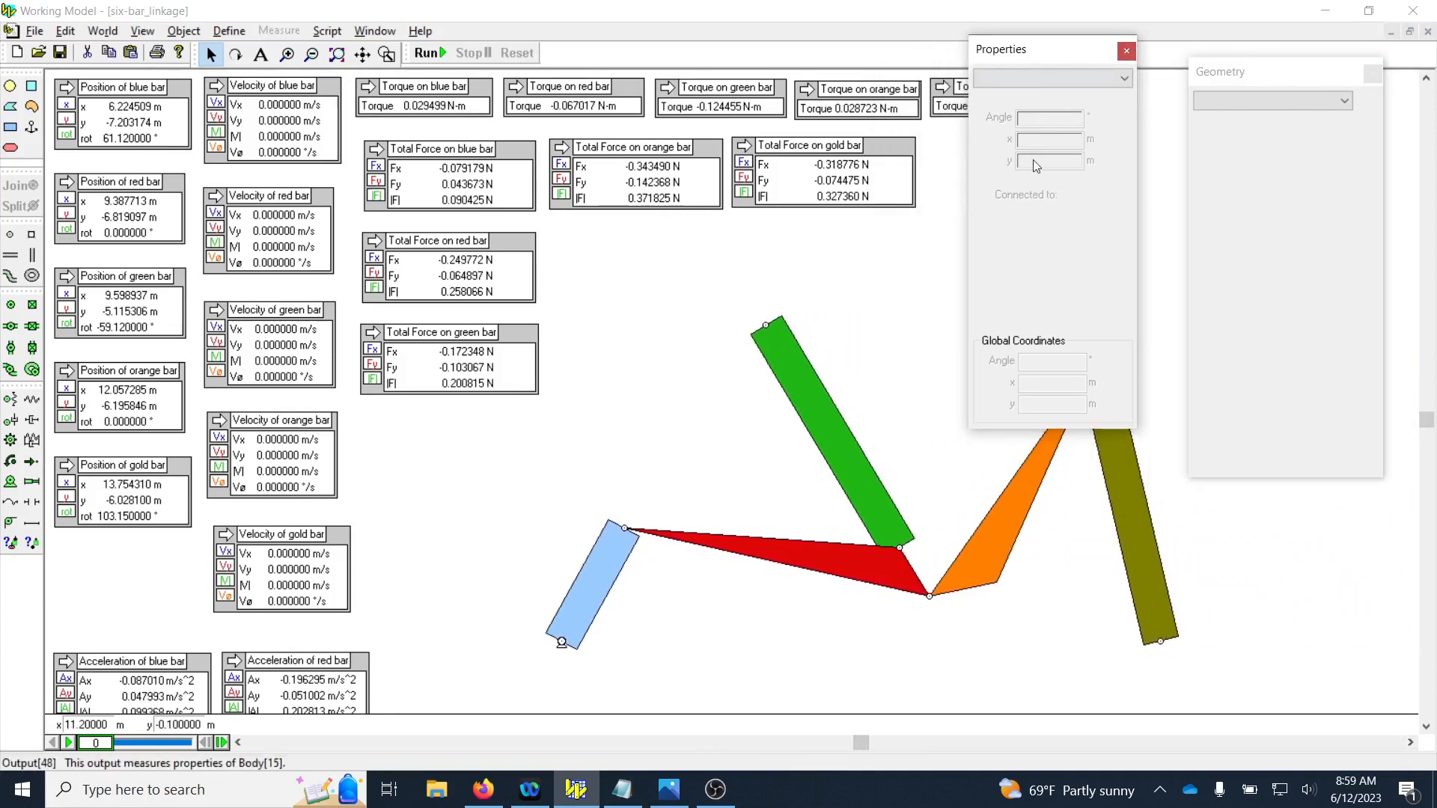
click(930, 596)
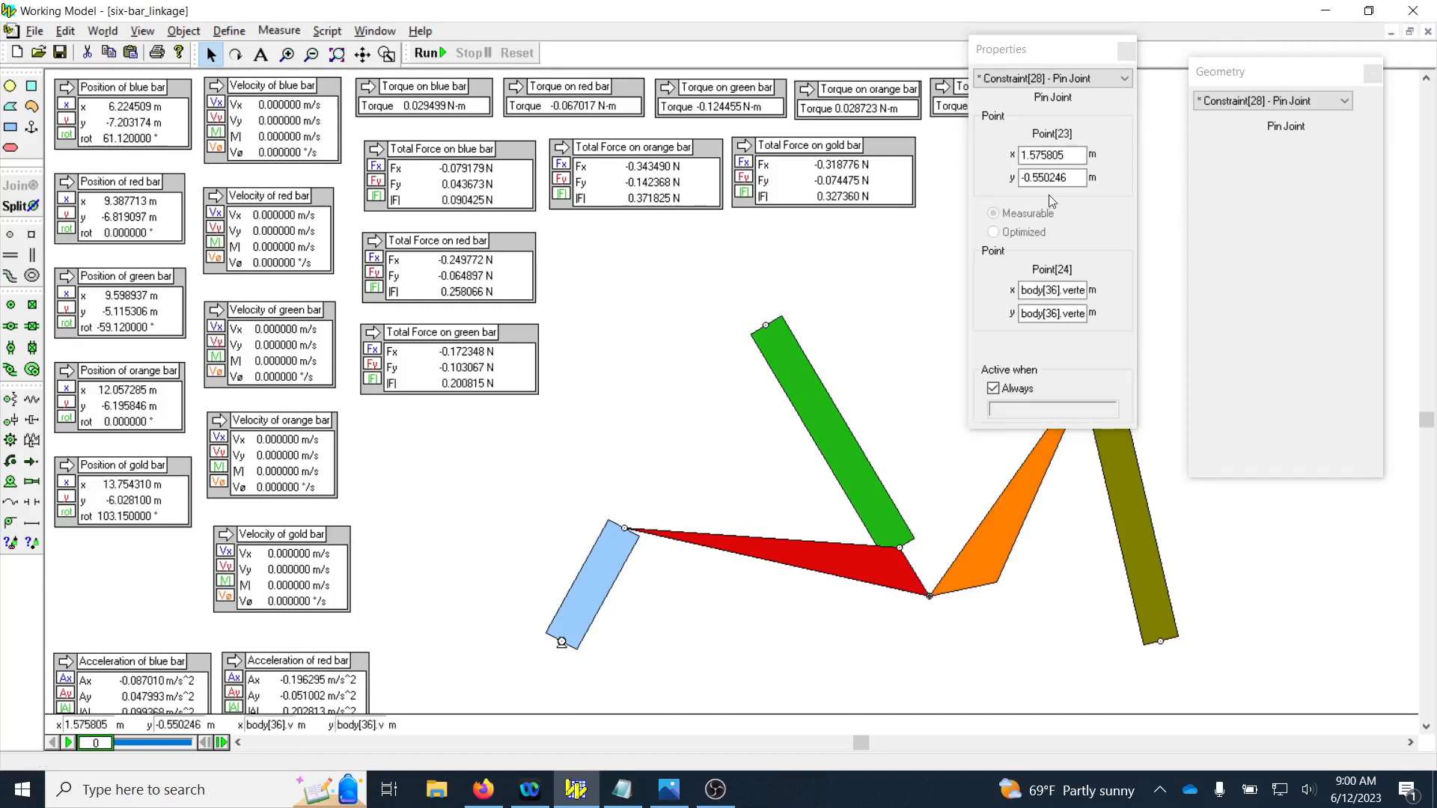
drag(1071, 178, 1014, 186)
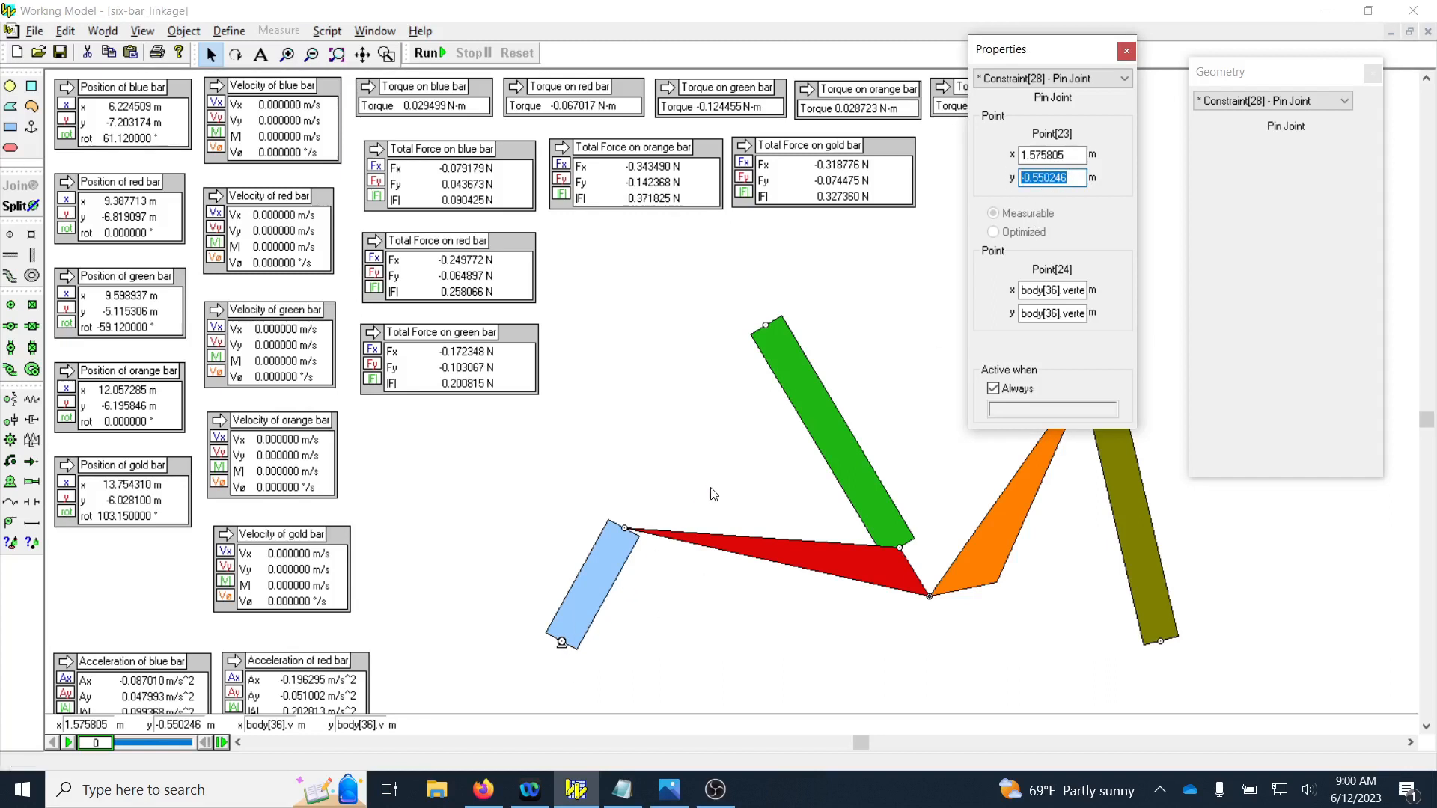
Step: Replace the motor at the blue bar's lower end with a pin joint and inspect the joint's base coordinates
click(564, 643)
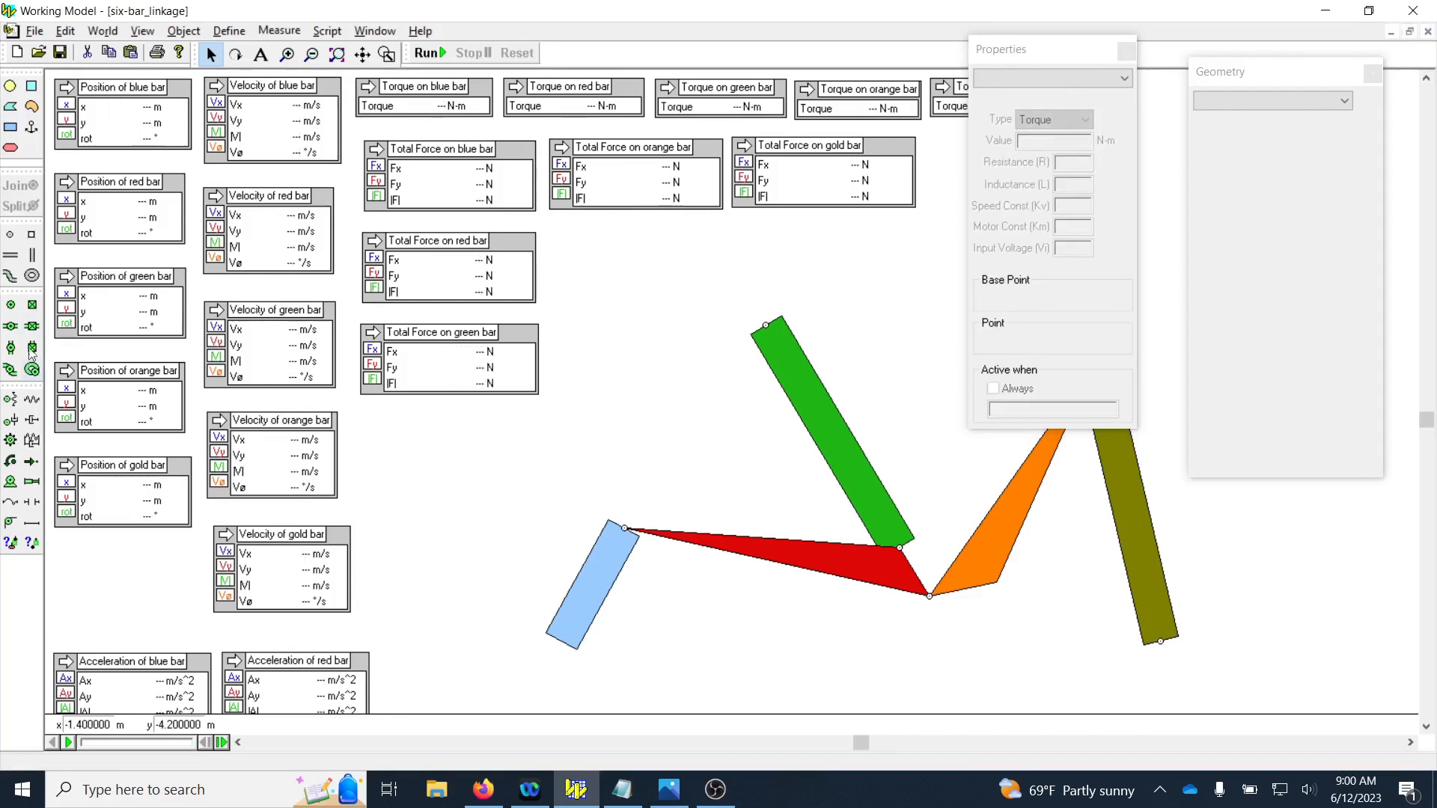
click(11, 305)
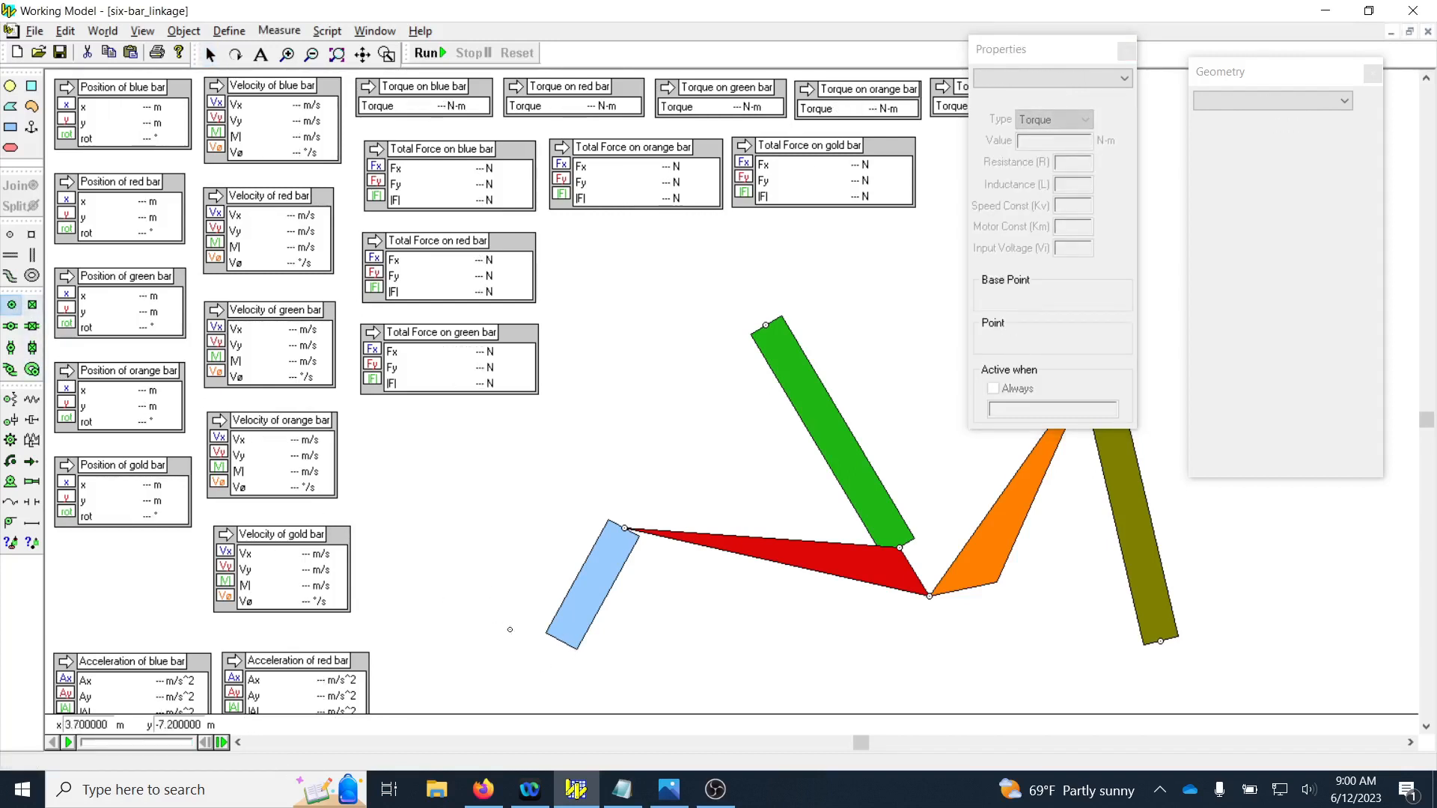
click(562, 641)
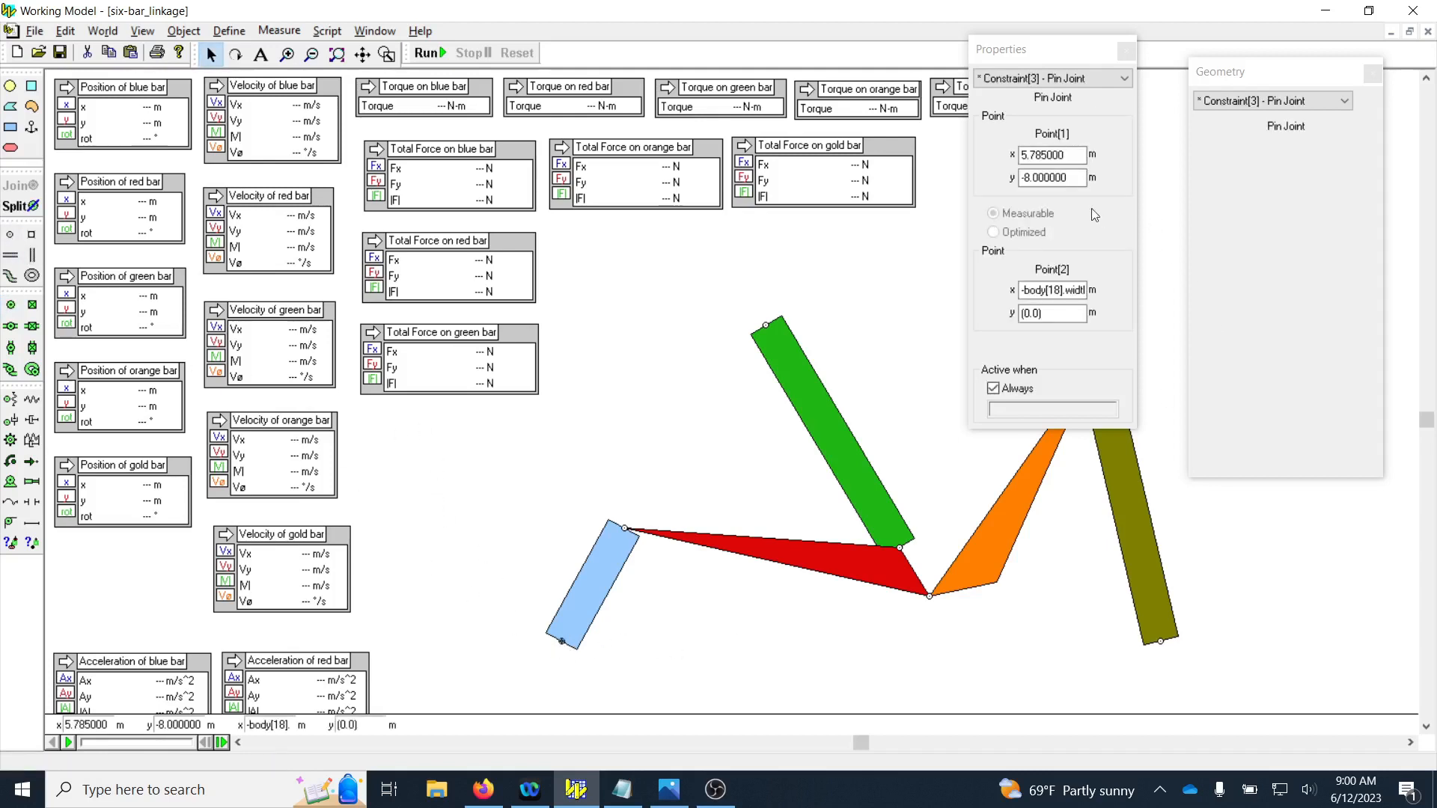
double_click(1023, 178)
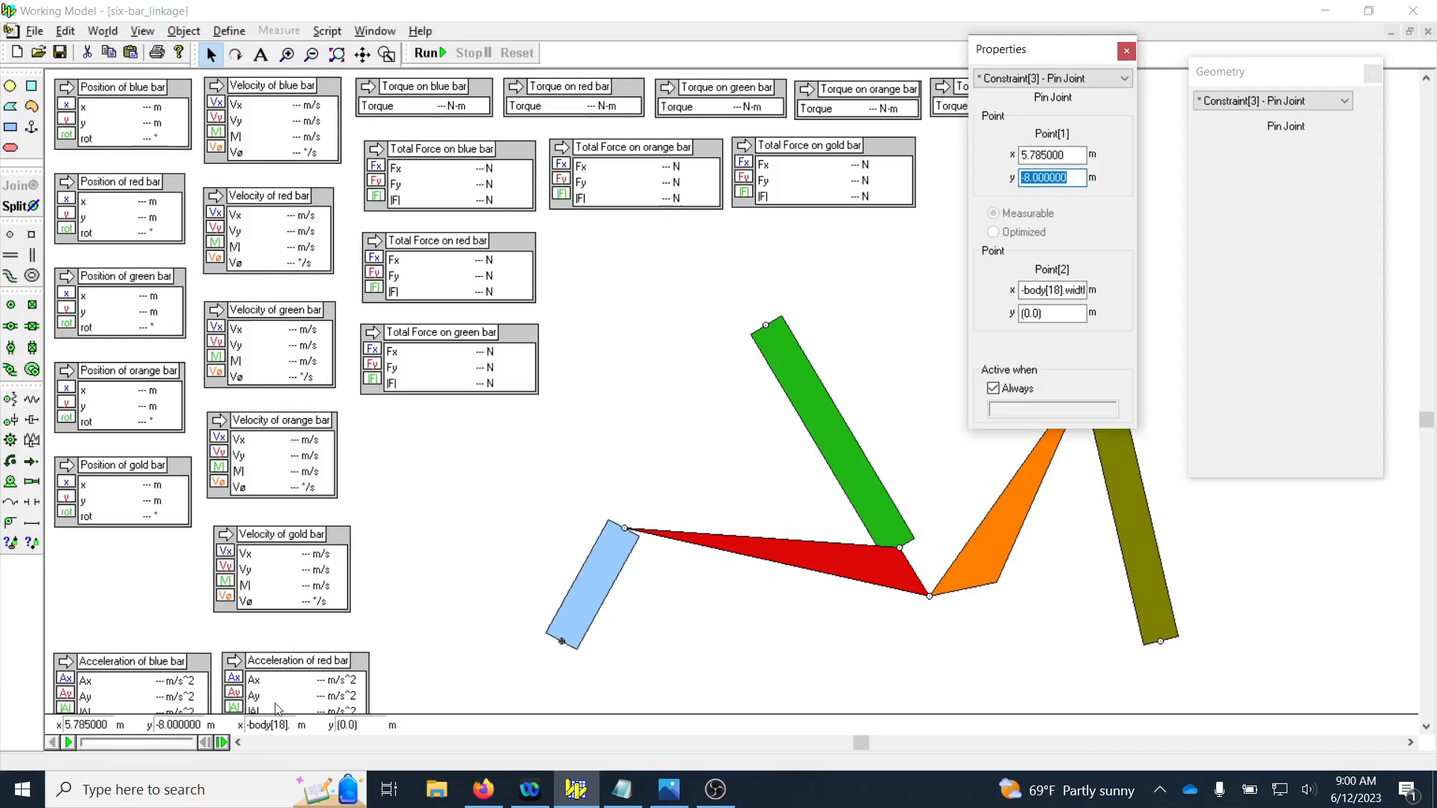
Step: Open Calculator and start subtracting 0.55, the height read from the pin joint between the red and orange couplers, from 8
click(202, 790)
text(calc)
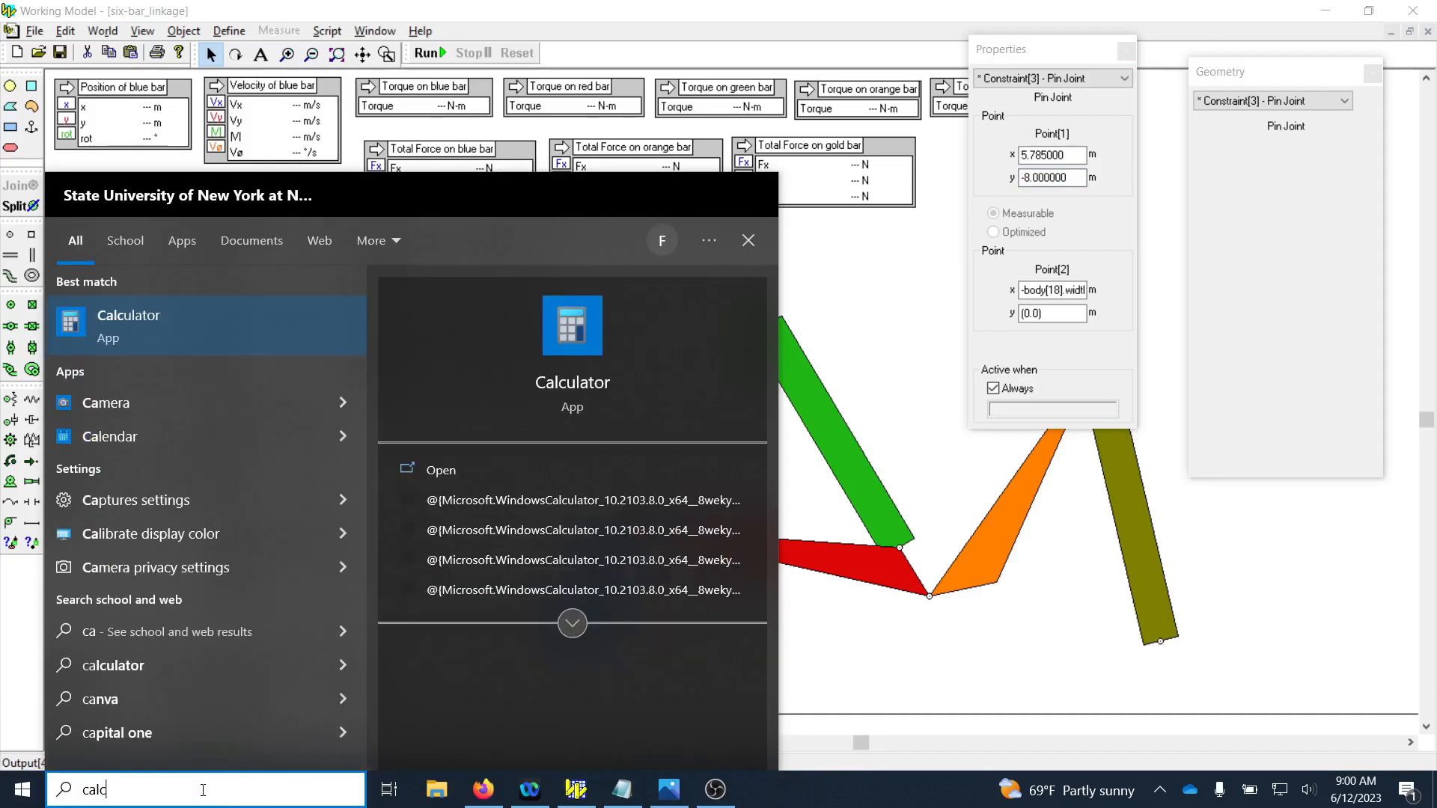
click(180, 329)
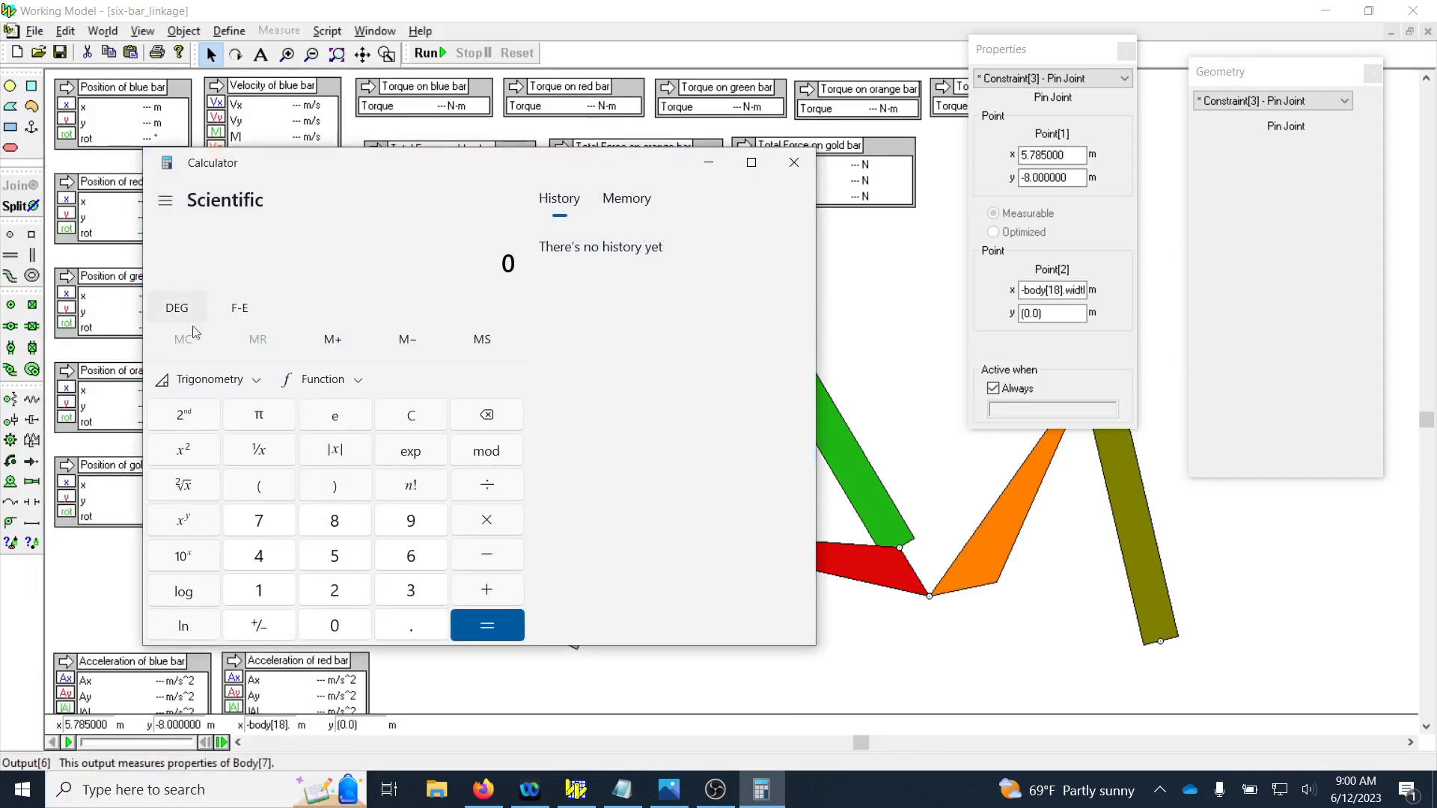
text(8)
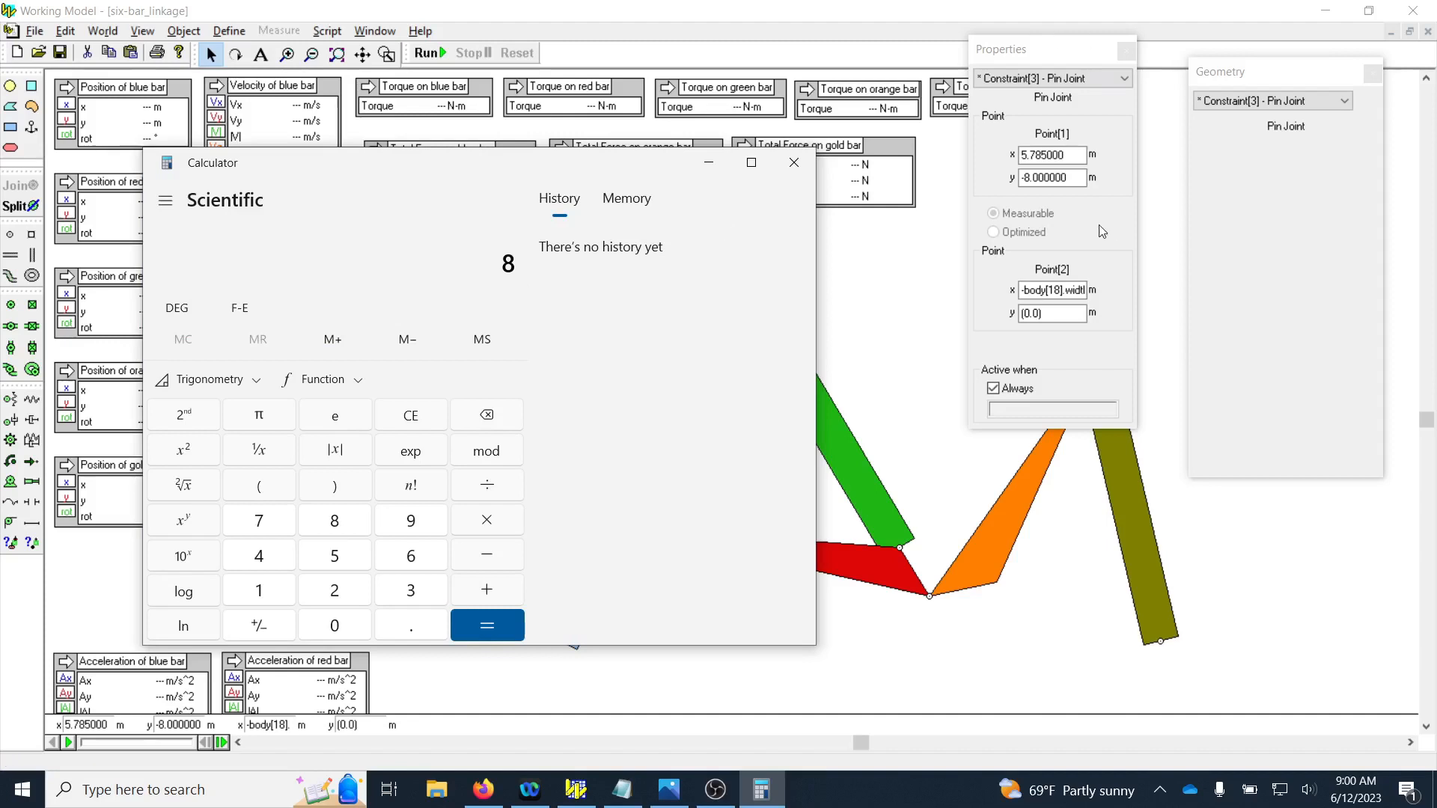
click(929, 597)
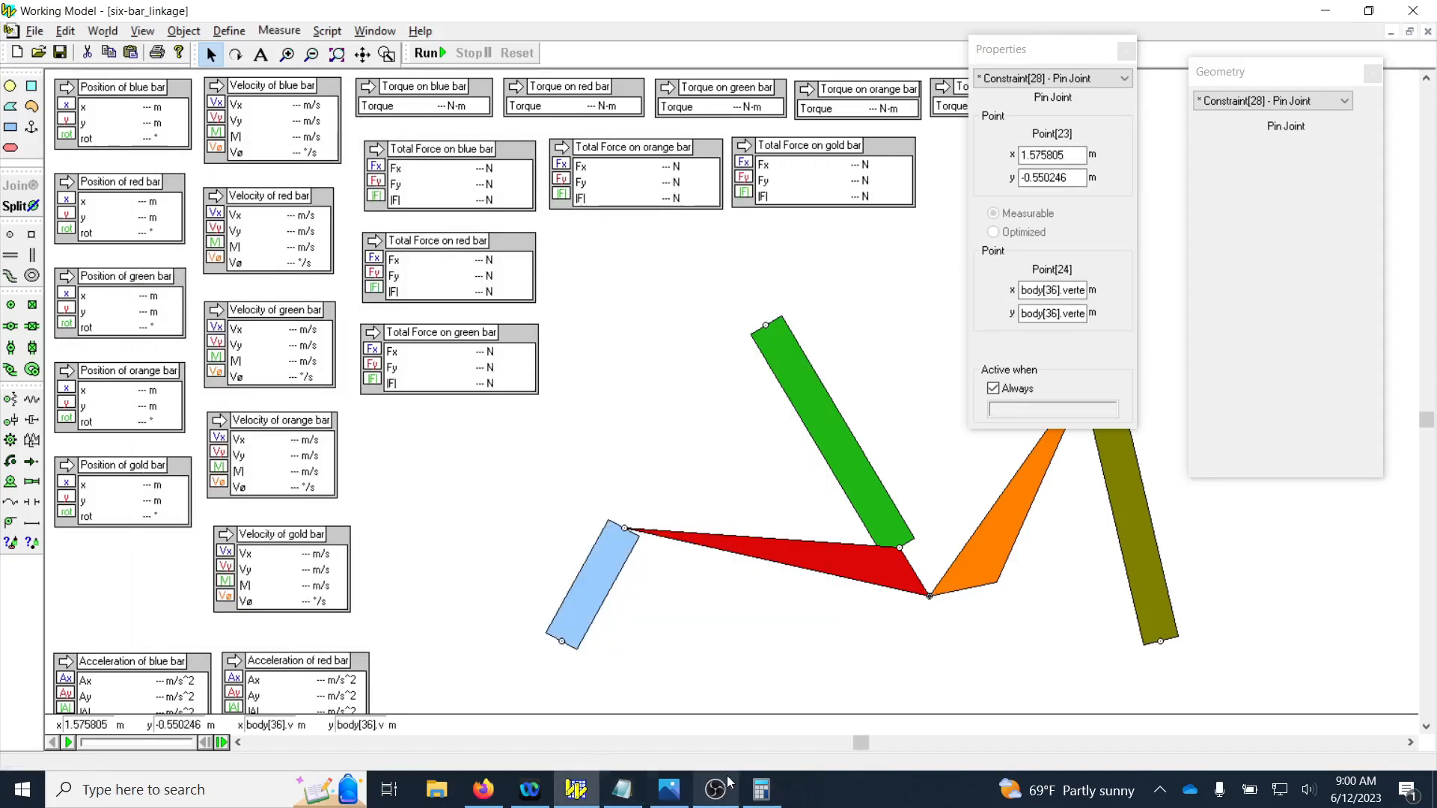
click(761, 790)
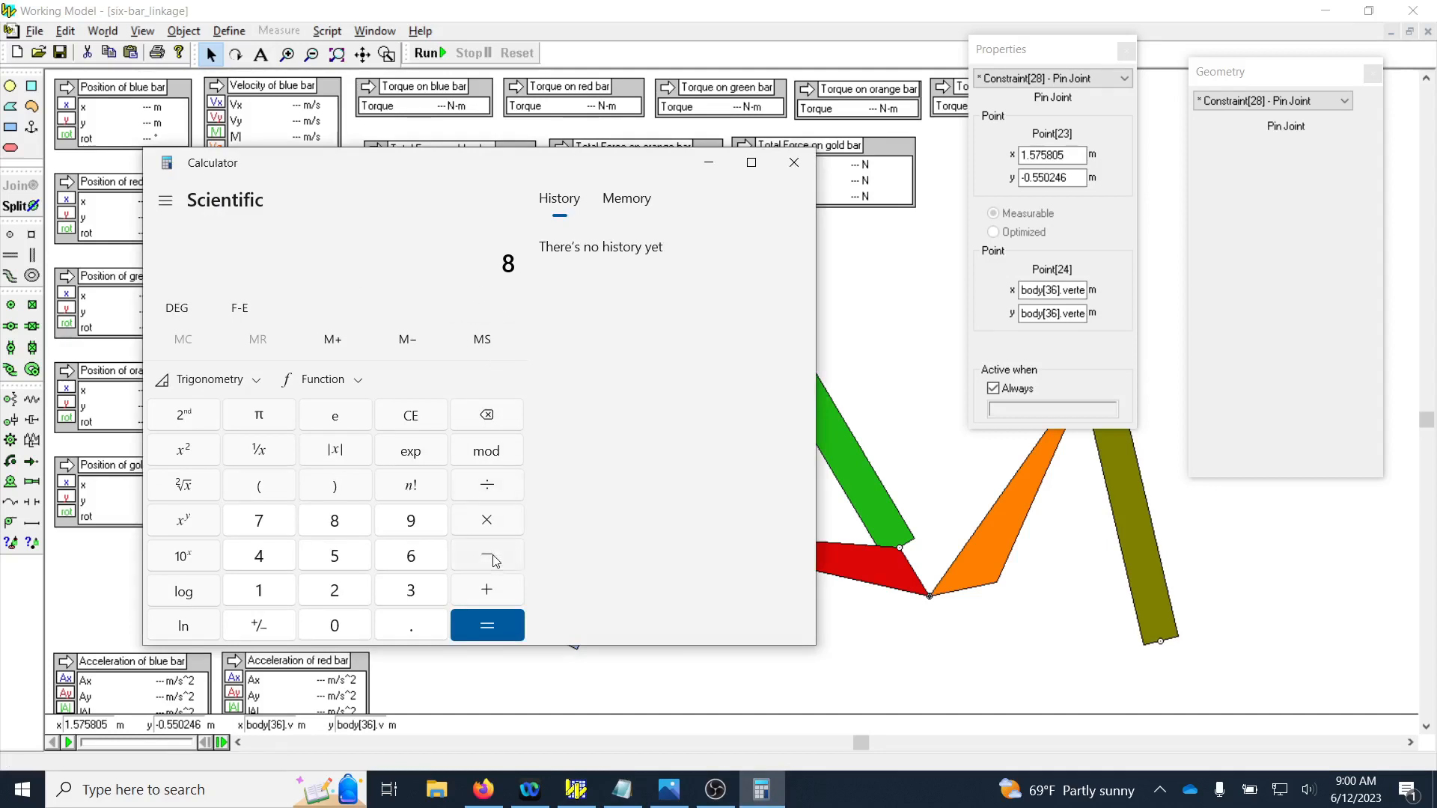
key(Delete)
key(period)
text(55)
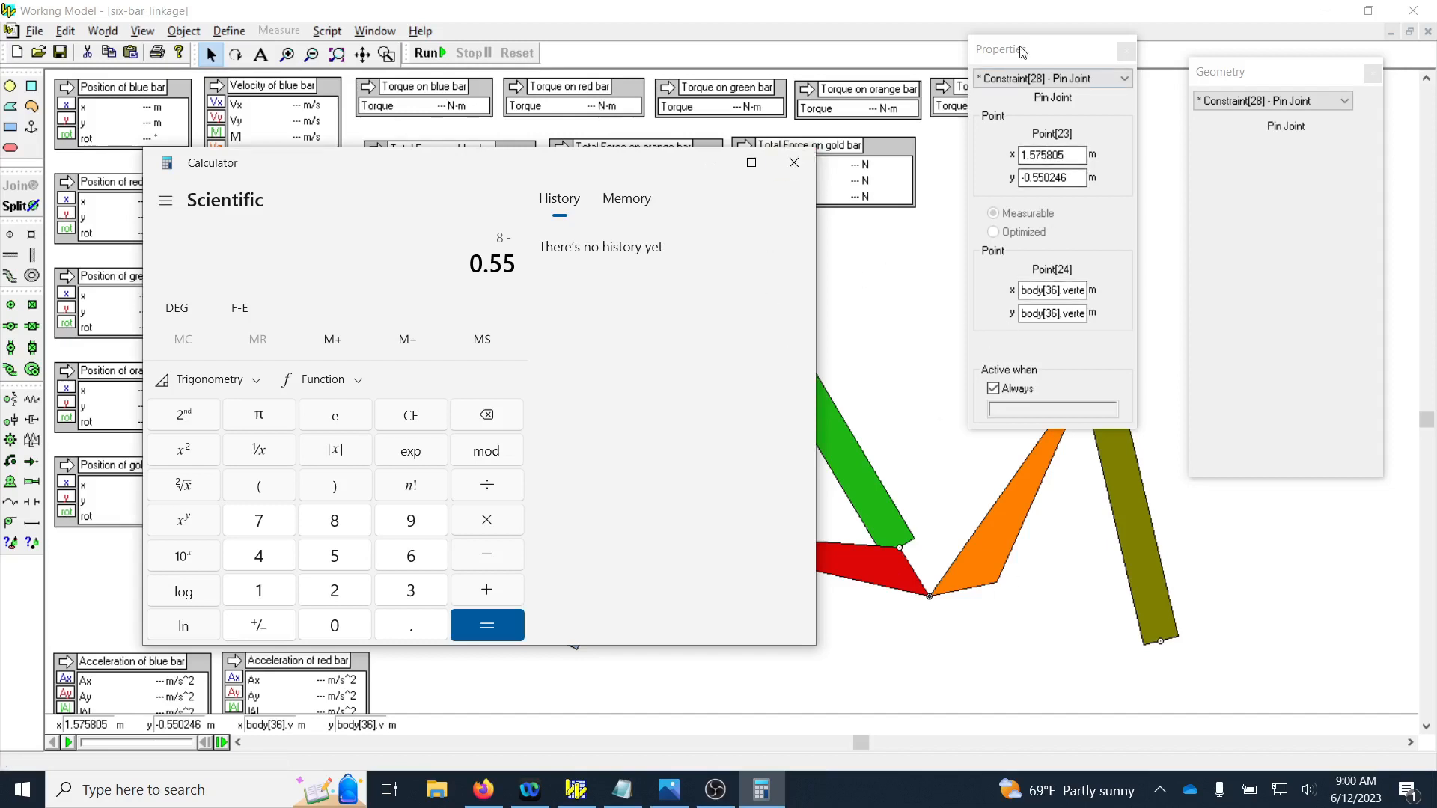
Step: Compare the world vertex coordinates of the red and orange couplers, and copy the y value of the red coupler's third vertex
click(883, 580)
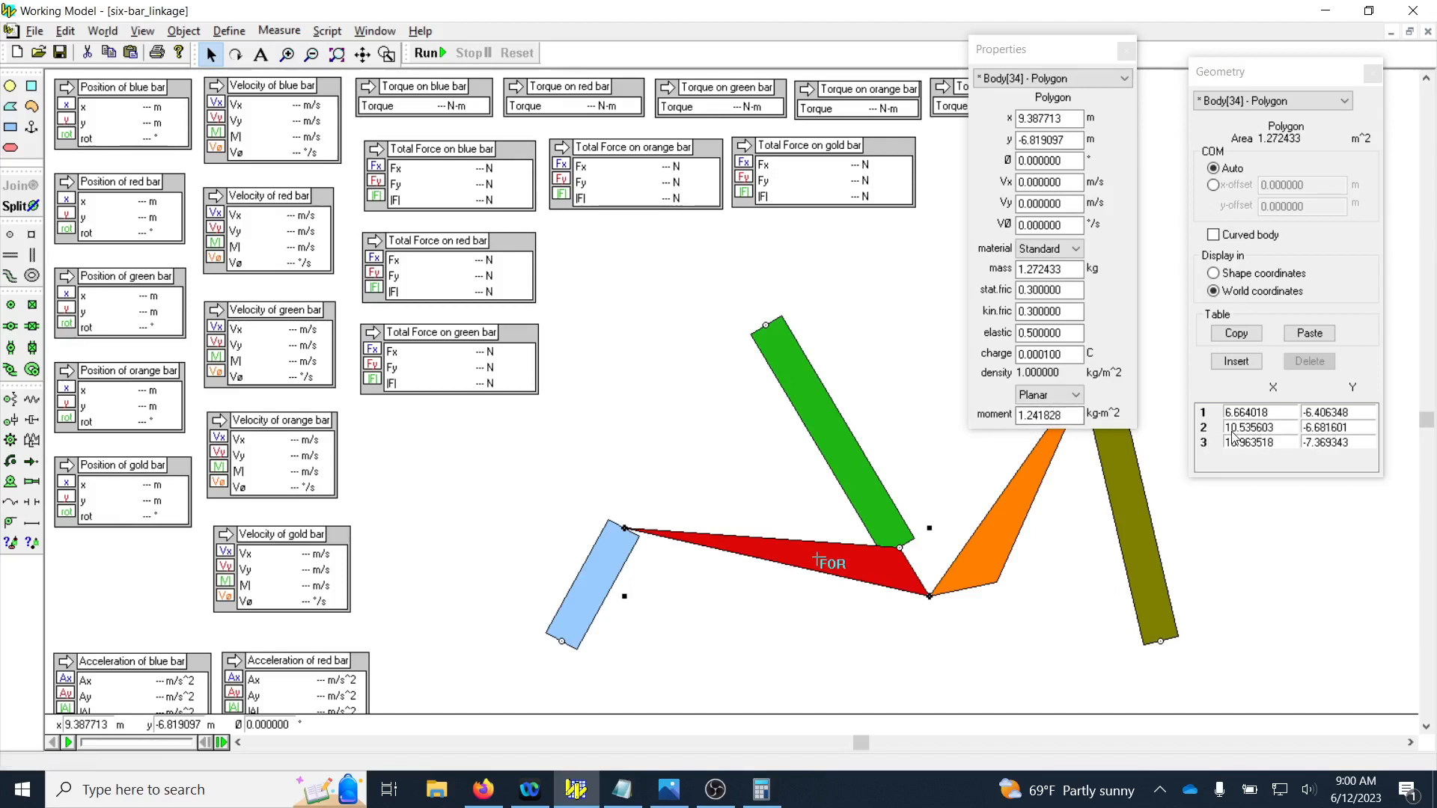
click(1355, 441)
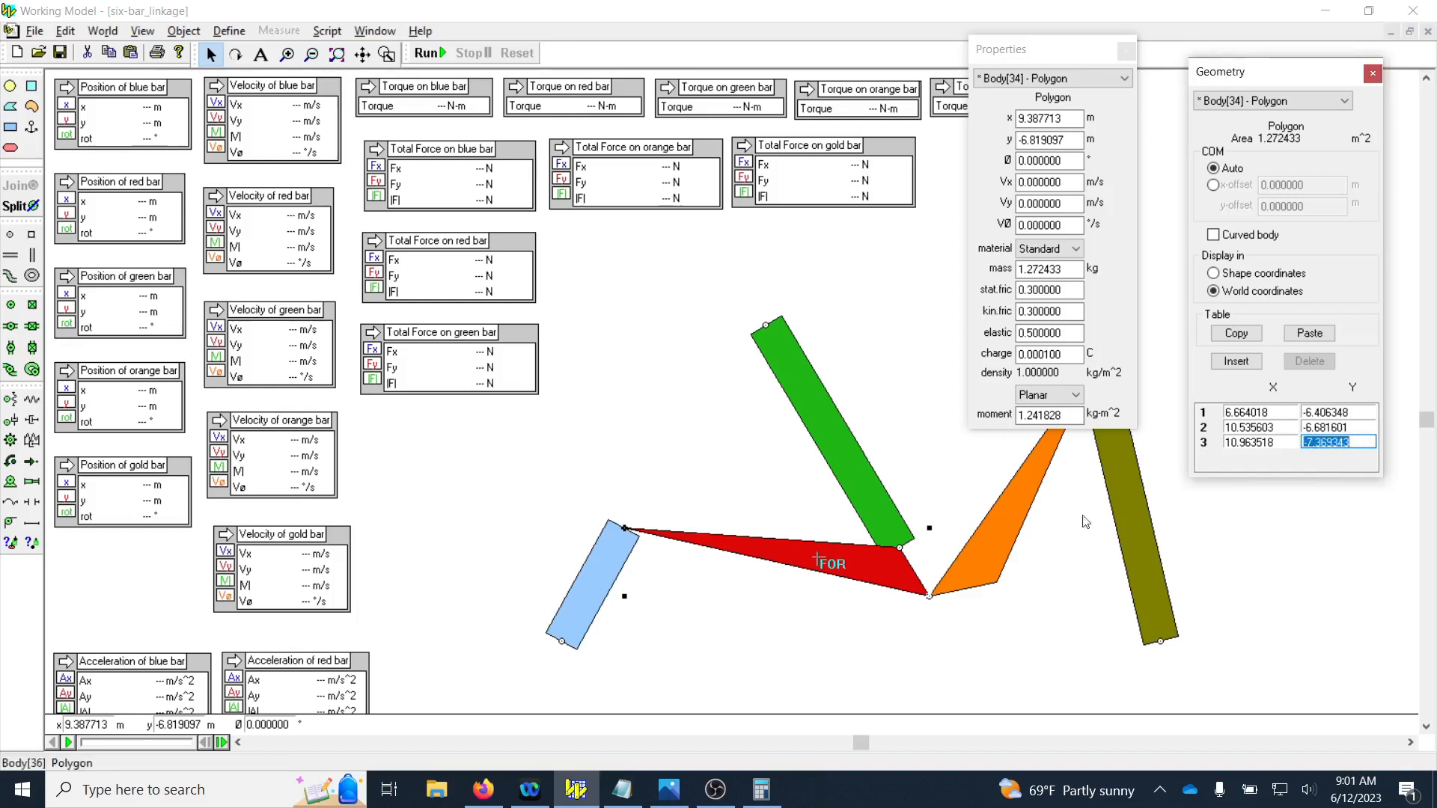
key(shift+Tab)
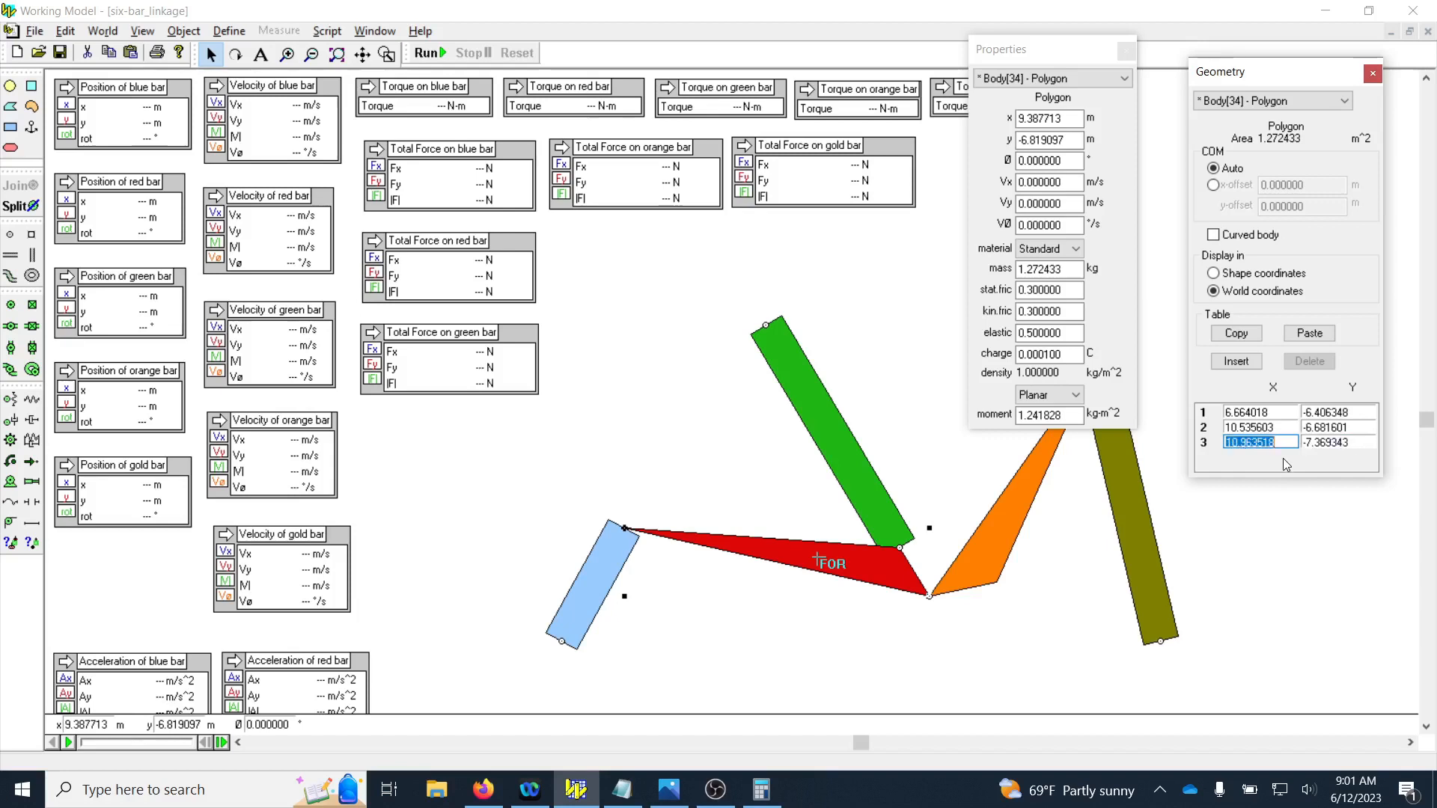
click(1000, 529)
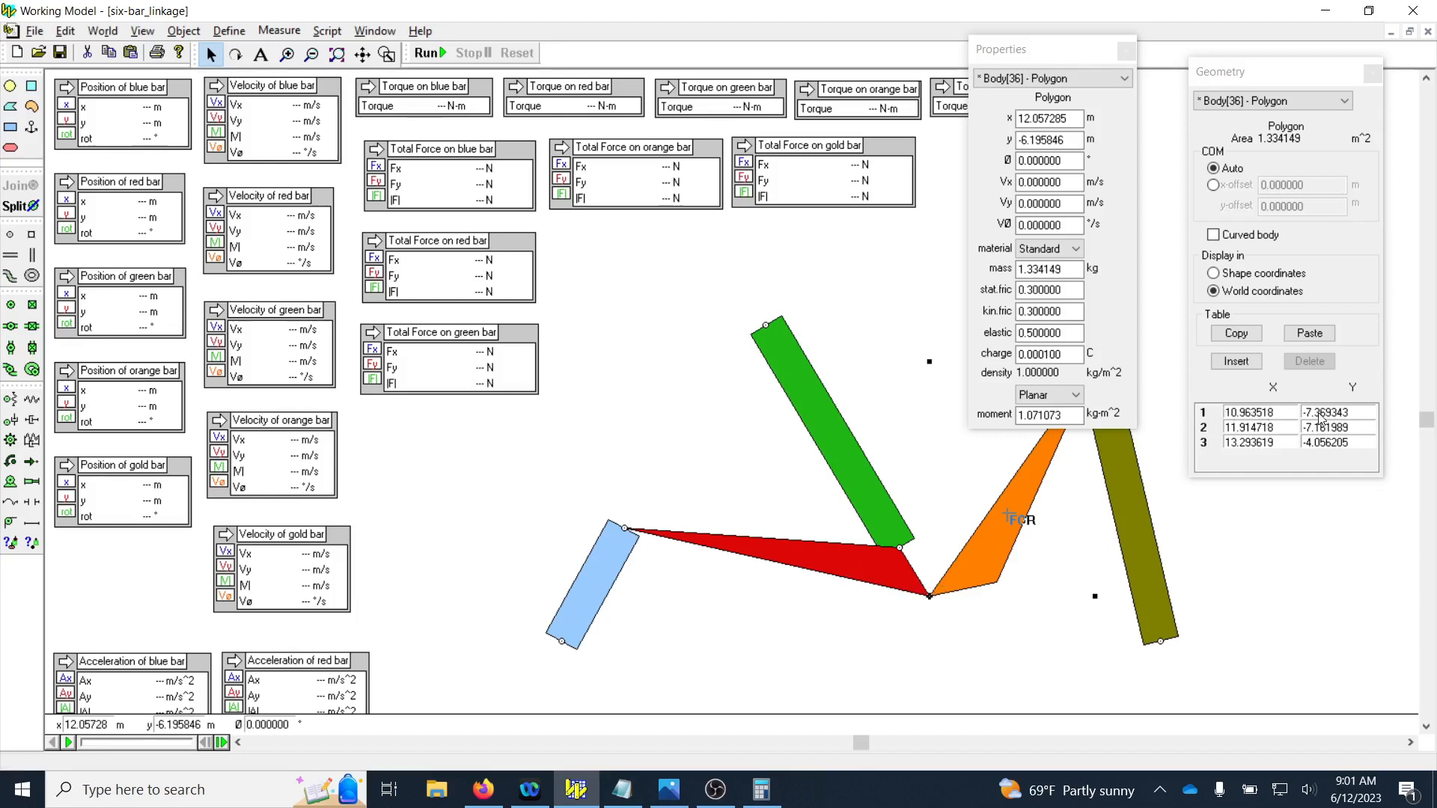
click(859, 575)
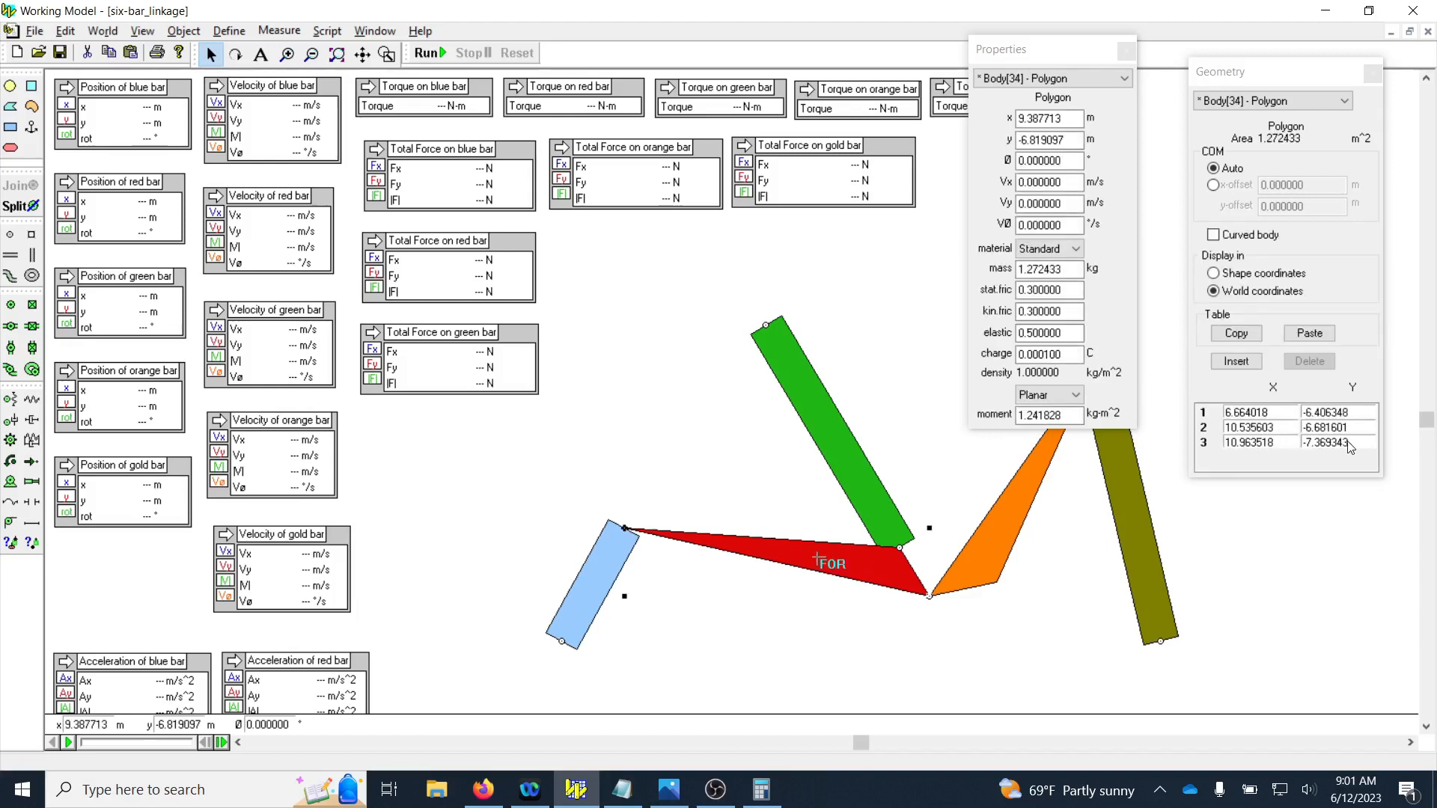
click(1349, 443)
right_click(1355, 444)
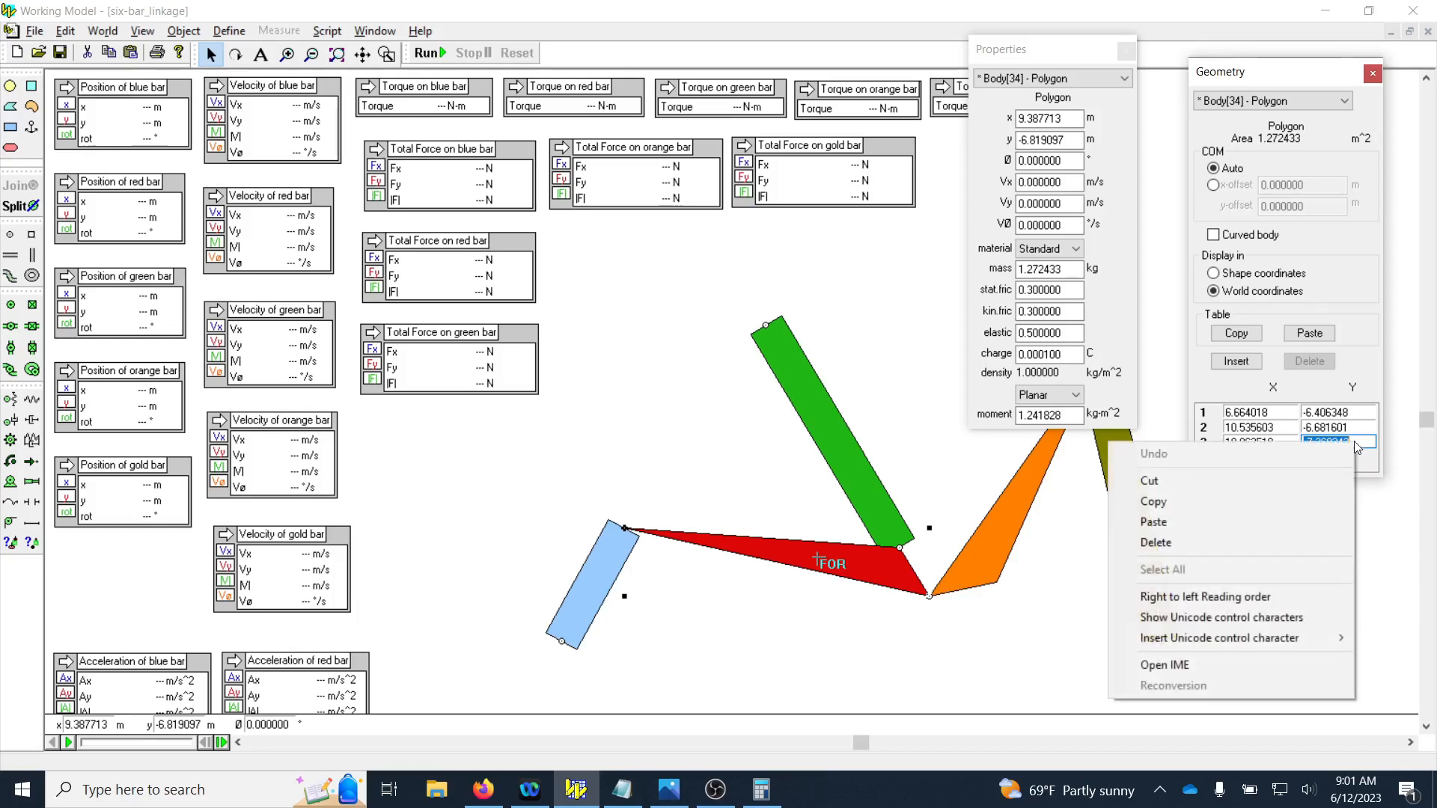
click(1283, 501)
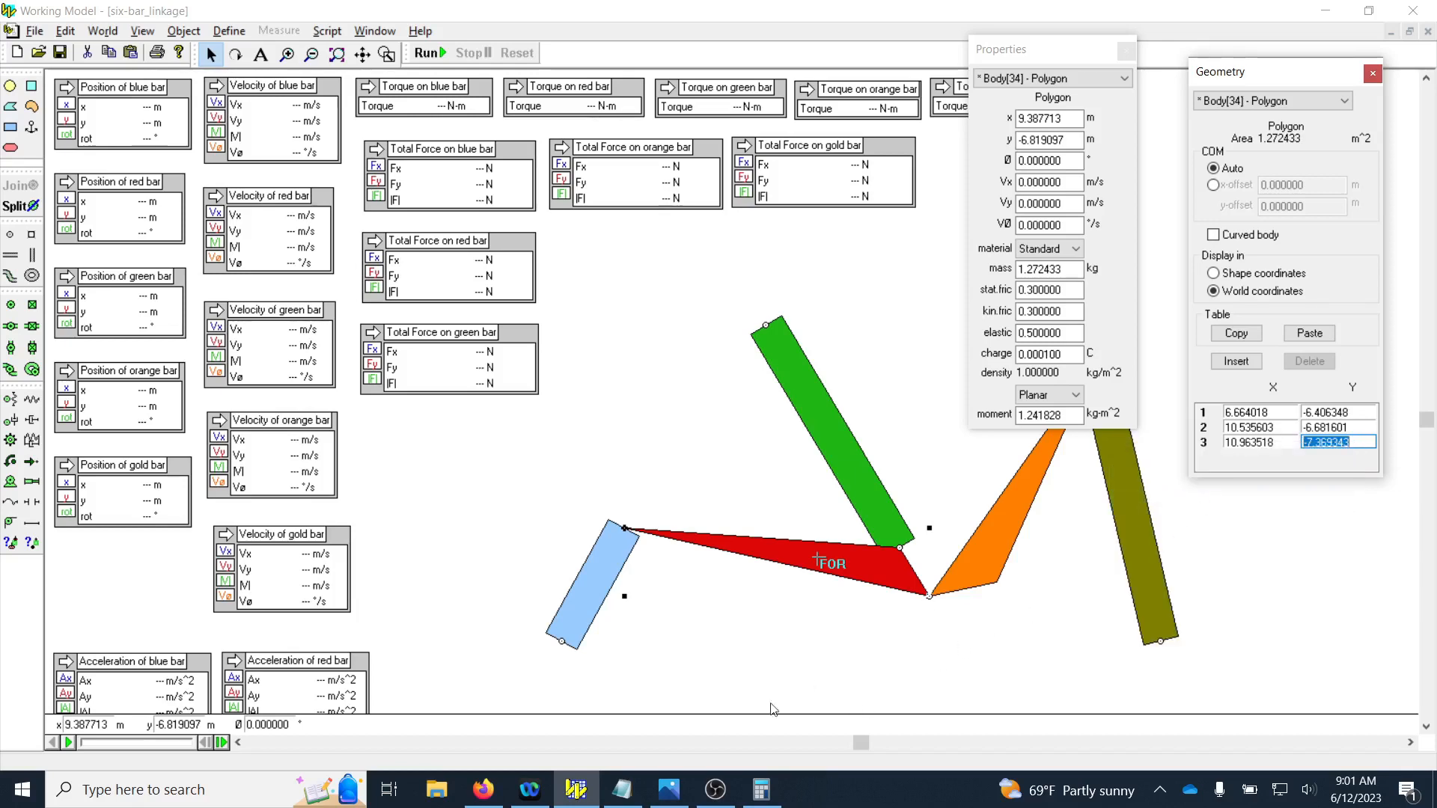
Step: Return to Calculator, replace the number being subtracted from 8 with 7.369343, and compute the difference
click(715, 790)
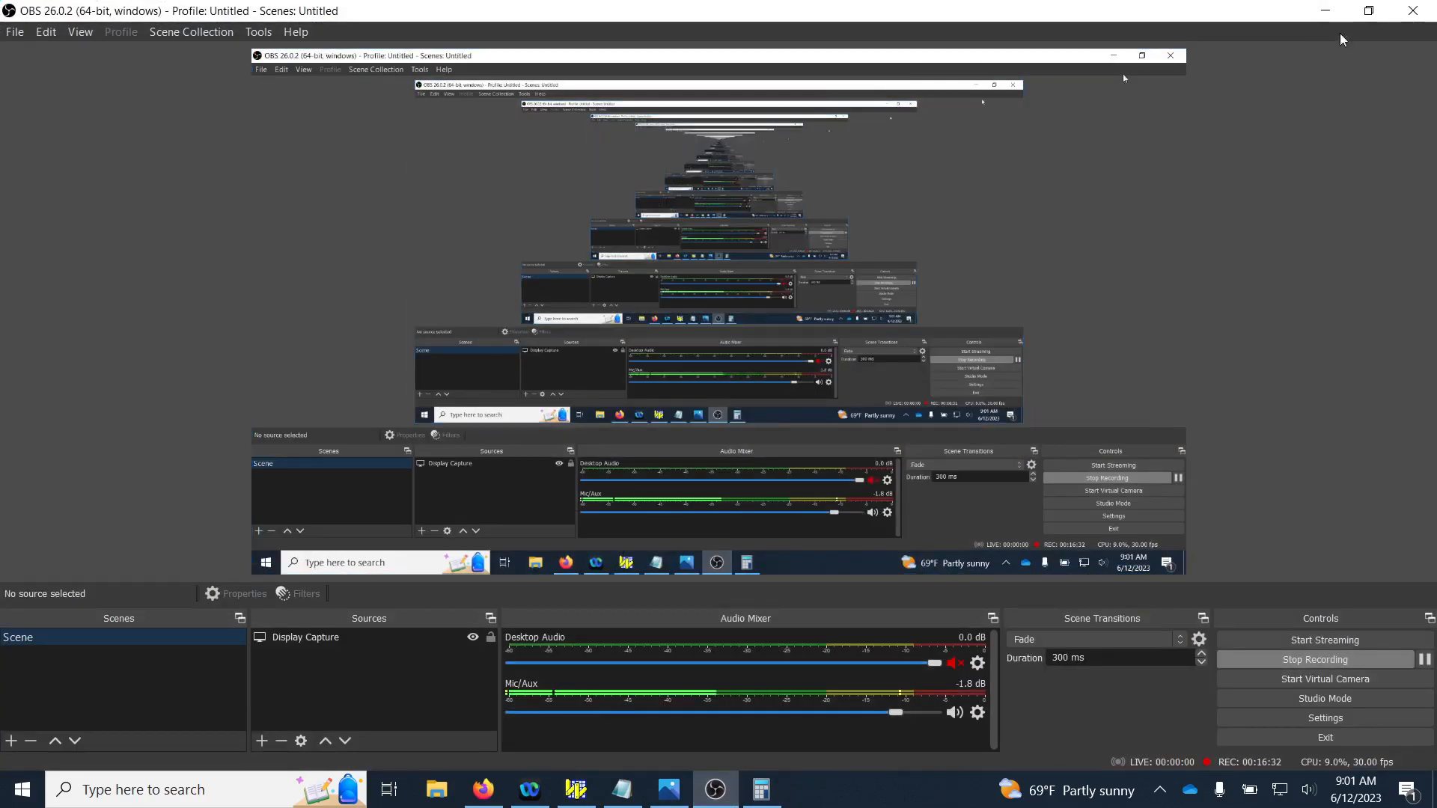
click(1324, 10)
click(761, 789)
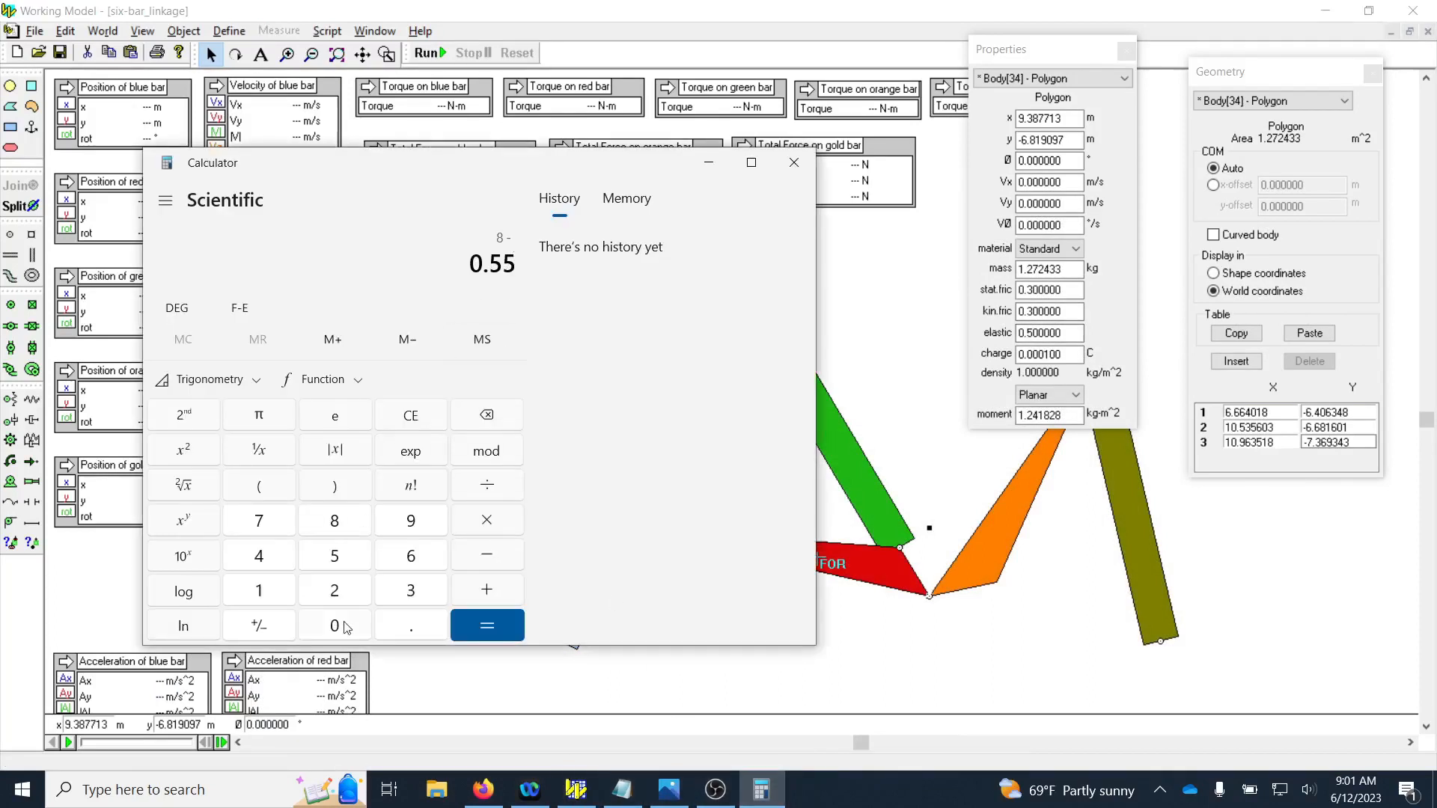
text(8)
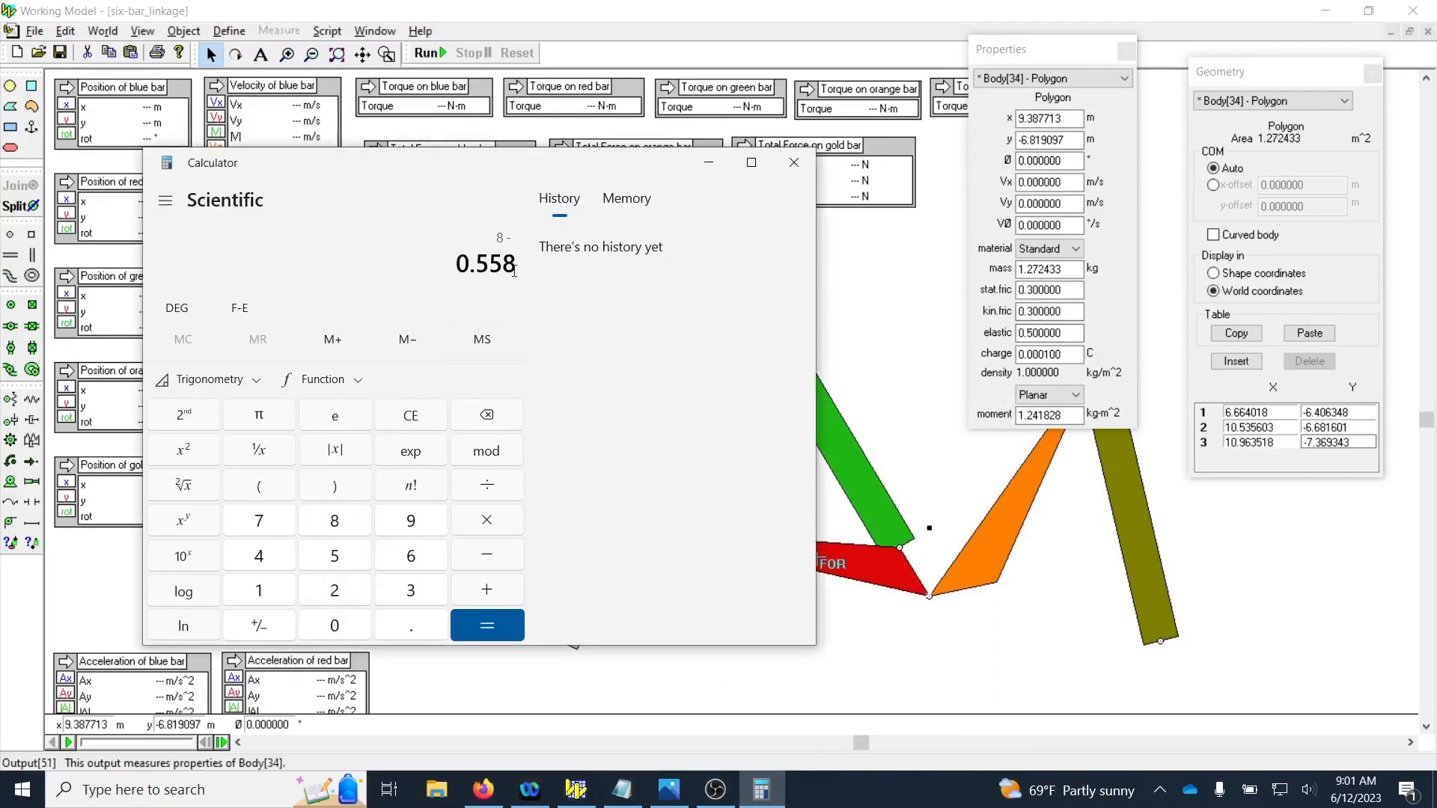
key(BackSpace)
key(BackSpace)
key(BackSpace)
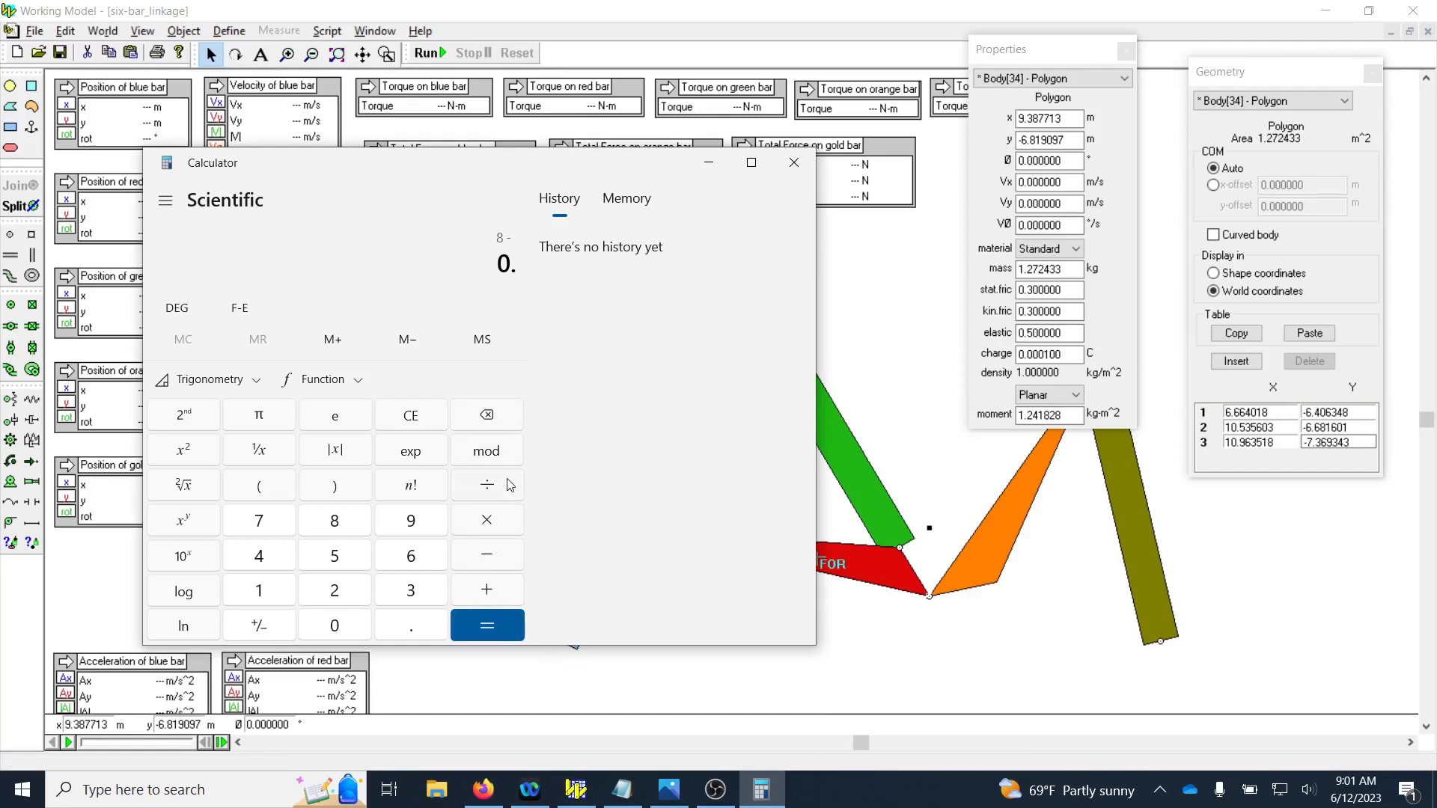
key(BackSpace)
text(7.369343)
key(Return)
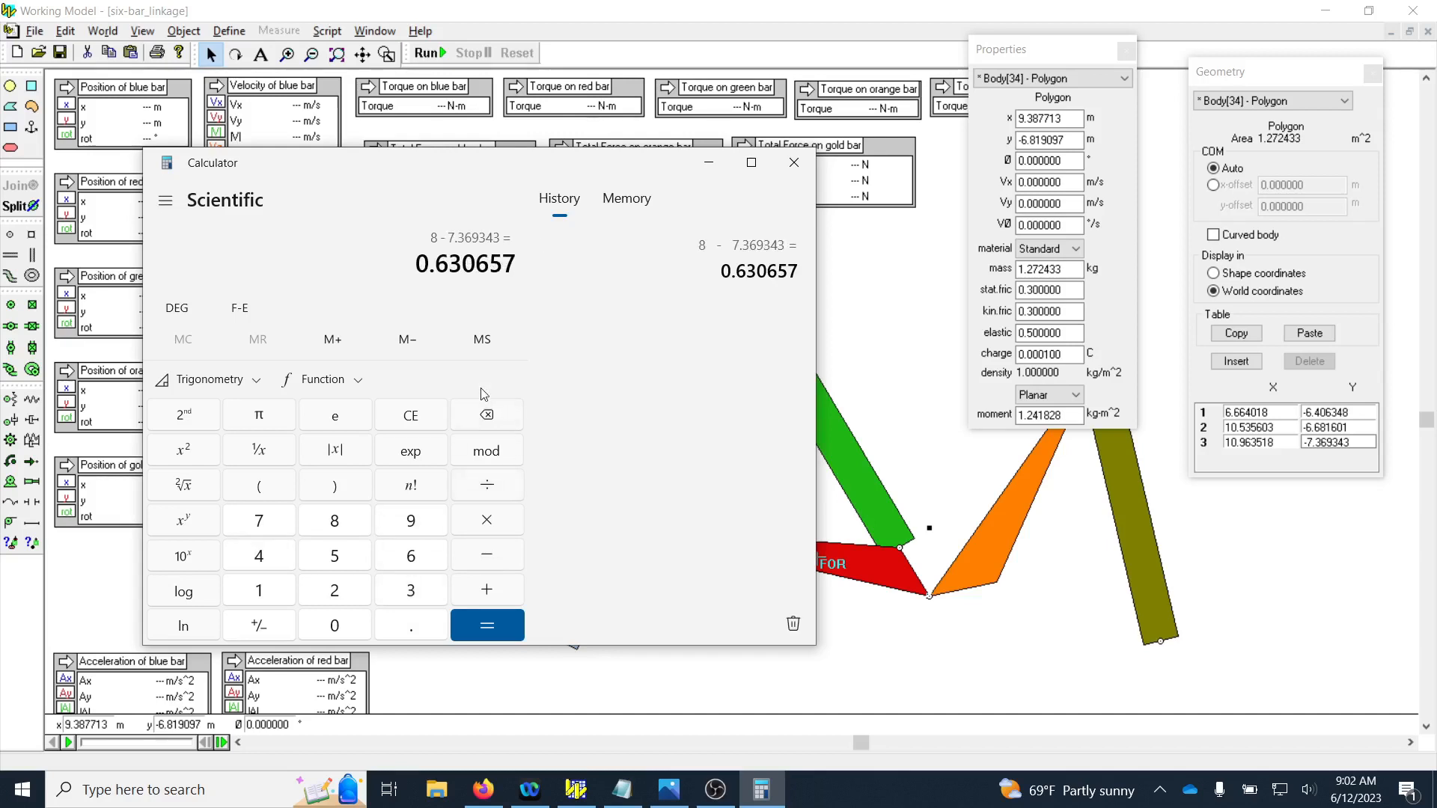
Step: Copy the calculated difference and minimize Calculator
drag(420, 264, 519, 263)
right_click(499, 268)
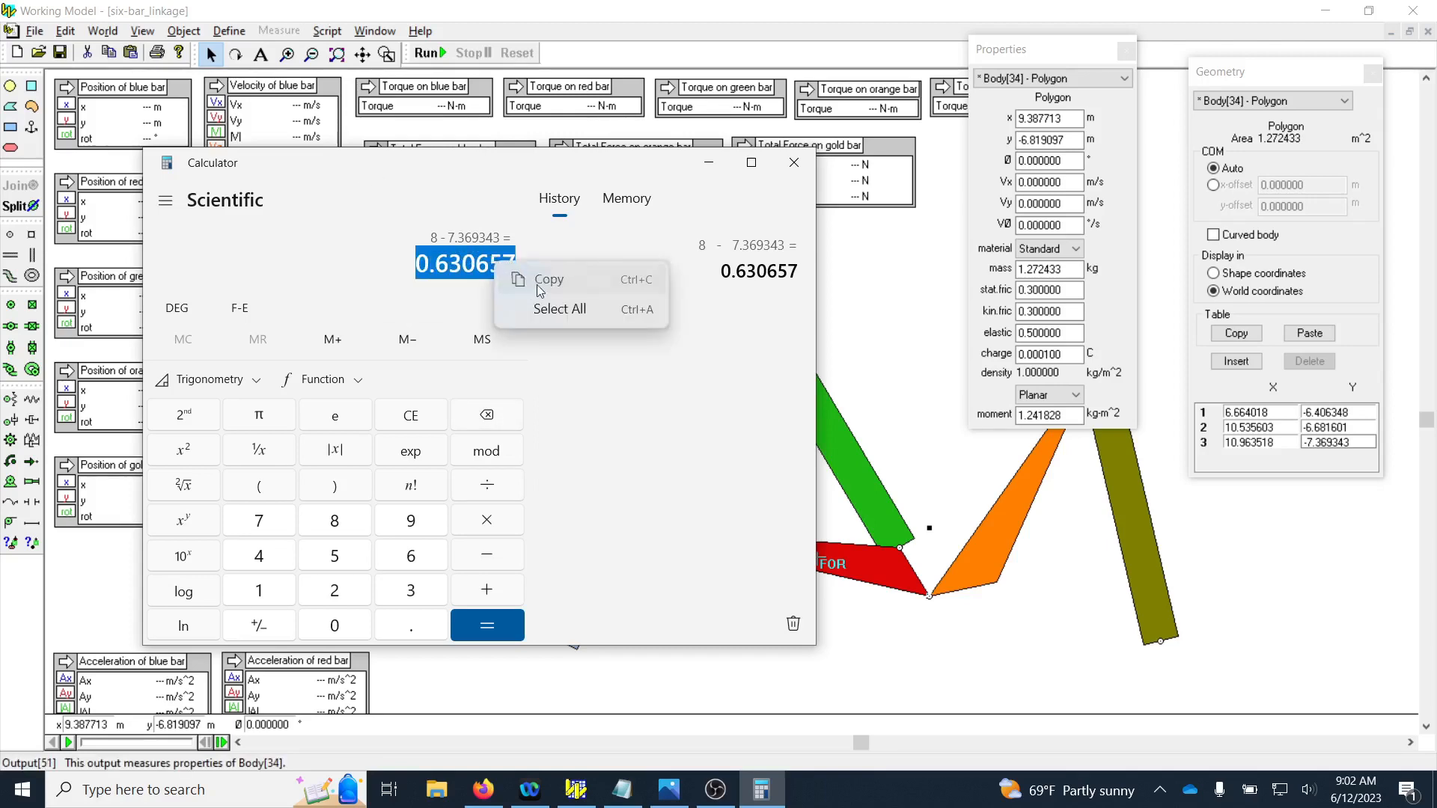
click(512, 278)
click(708, 162)
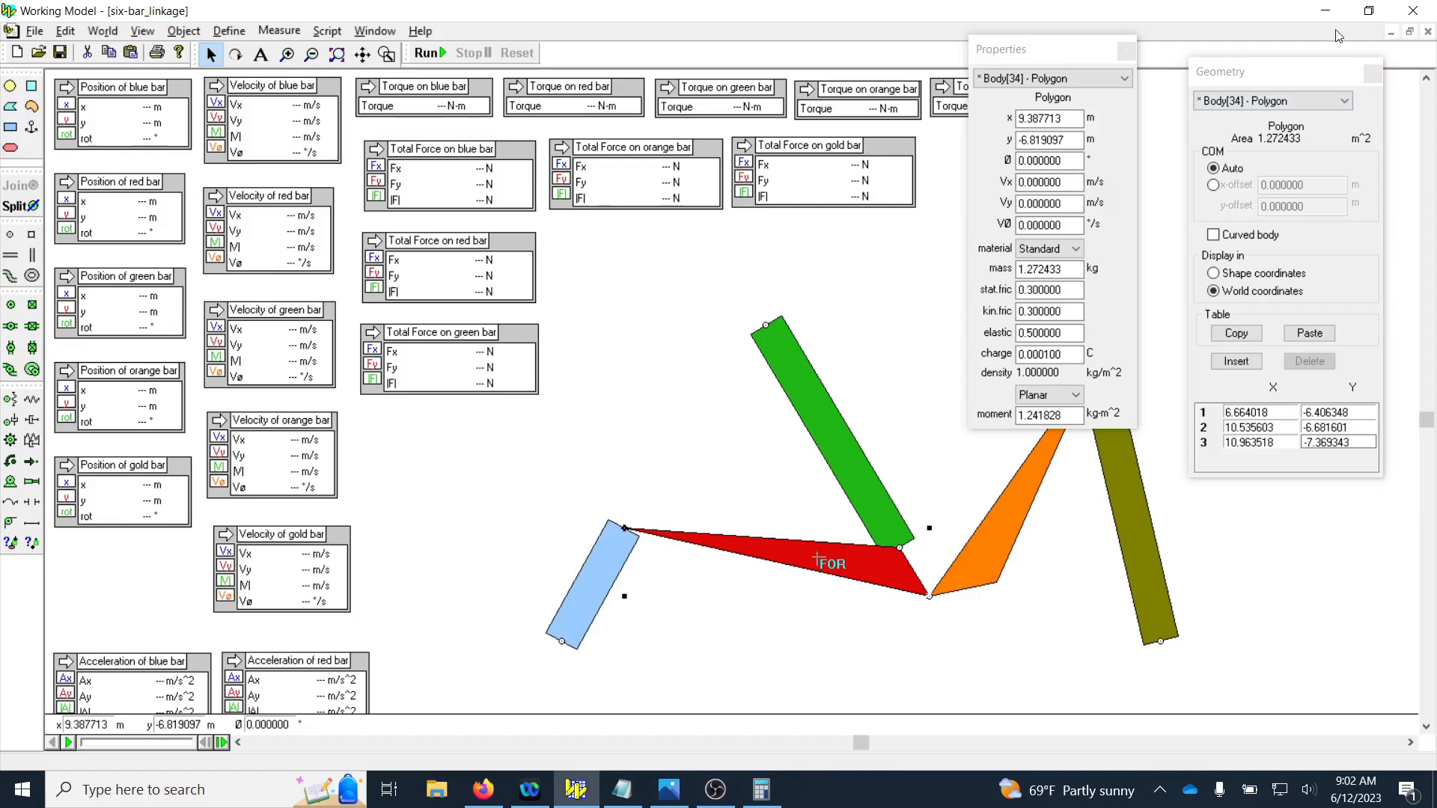
Step: Minimize the finished model, maximize the one under construction, and set the global y of the point near the middle bar's lower end to 0.630657 m
click(1391, 32)
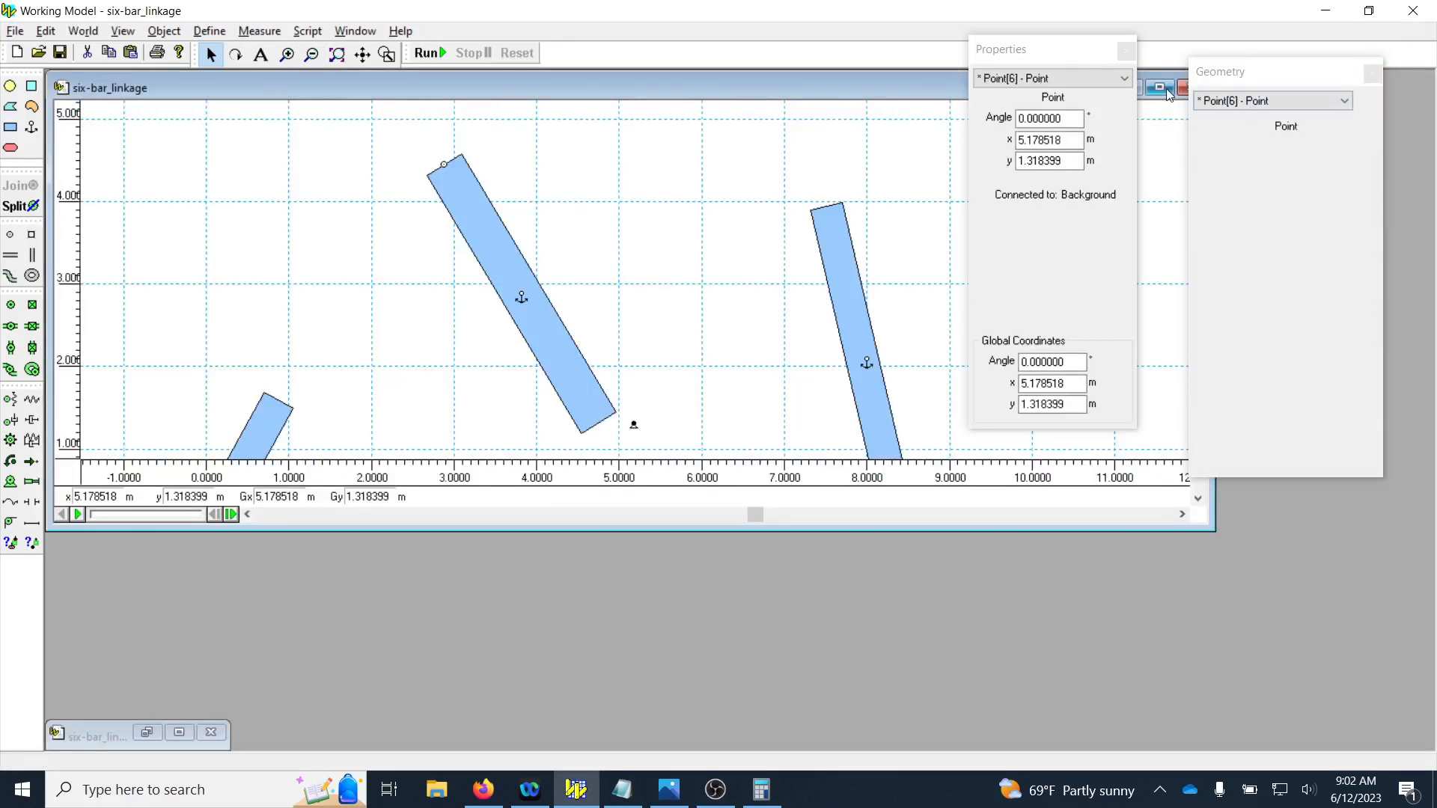
click(1164, 88)
drag(1043, 51, 1119, 59)
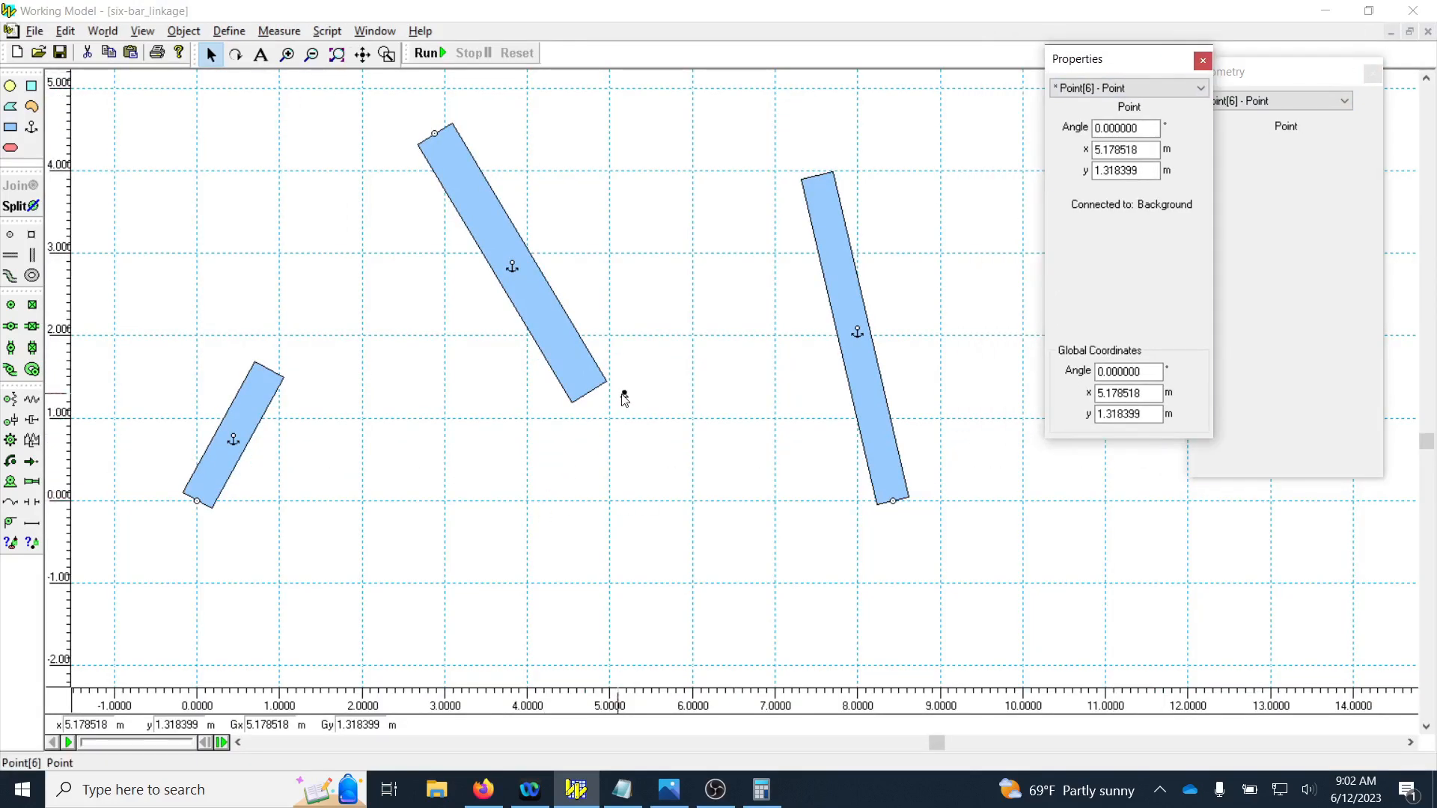
click(624, 396)
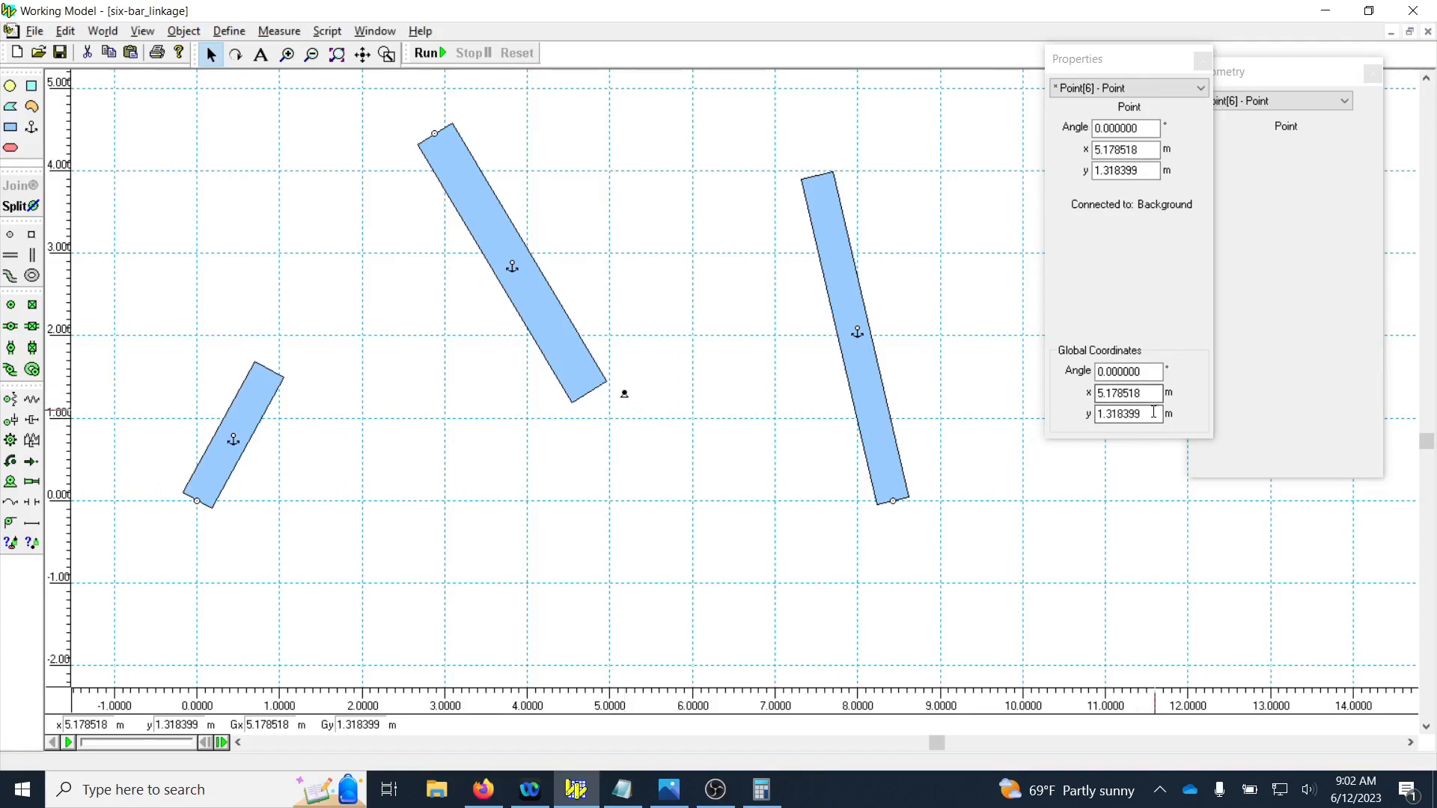
drag(1159, 413, 1060, 419)
key(ctrl+v)
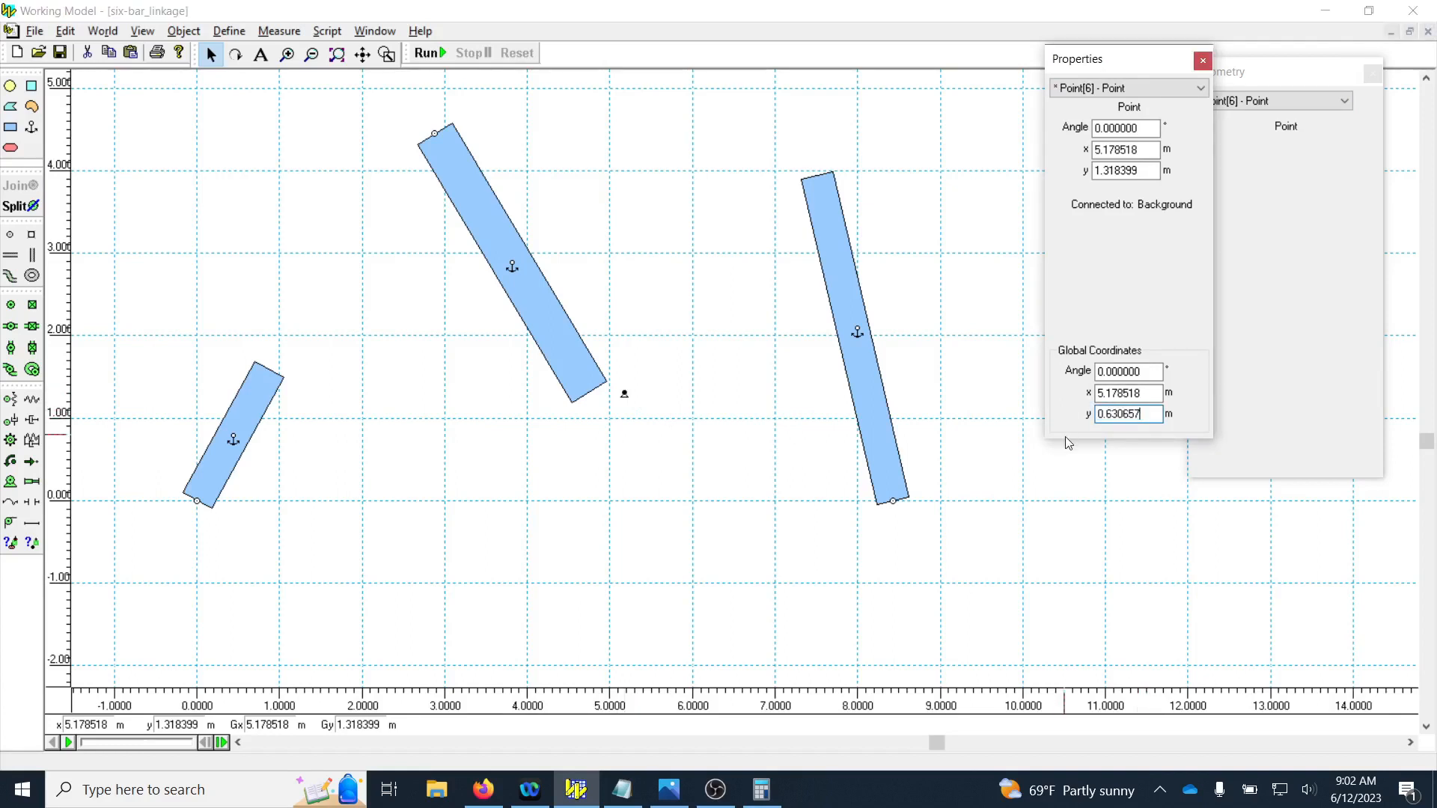
key(Return)
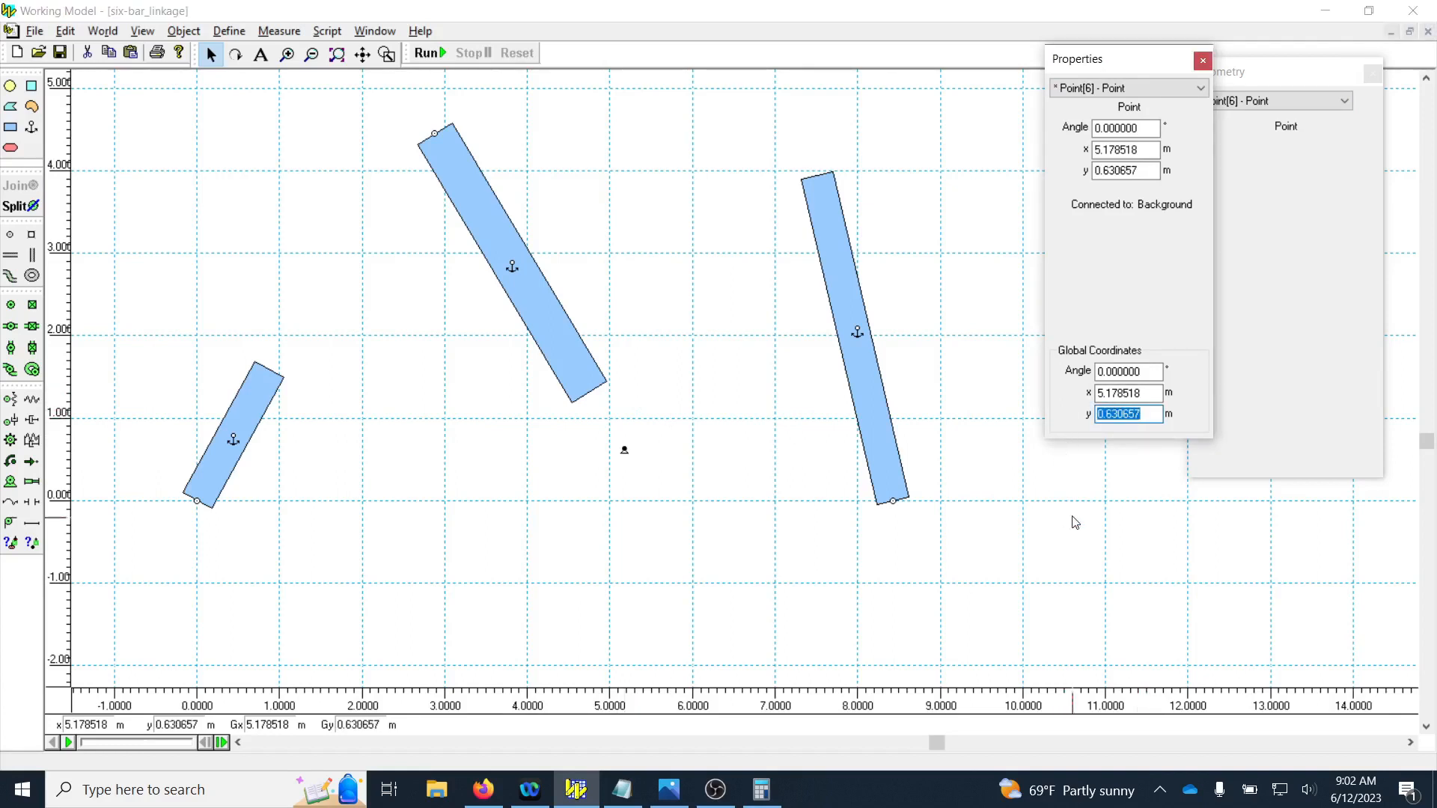
Step: Consult the Slide1.PNG reference image and place a new background point between the middle and rightmost bars at about x 6.0 m, y 0.9 m
click(669, 792)
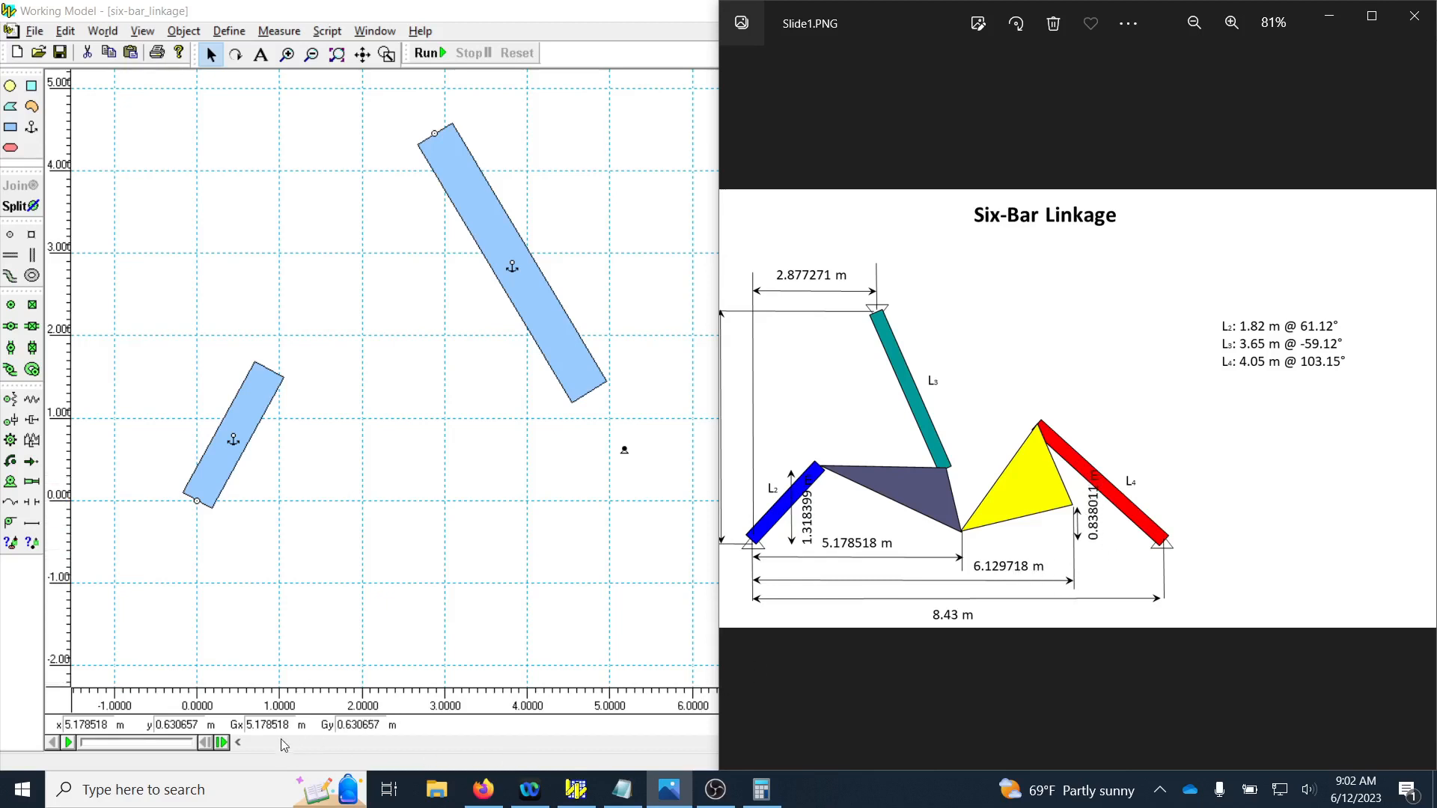
click(704, 25)
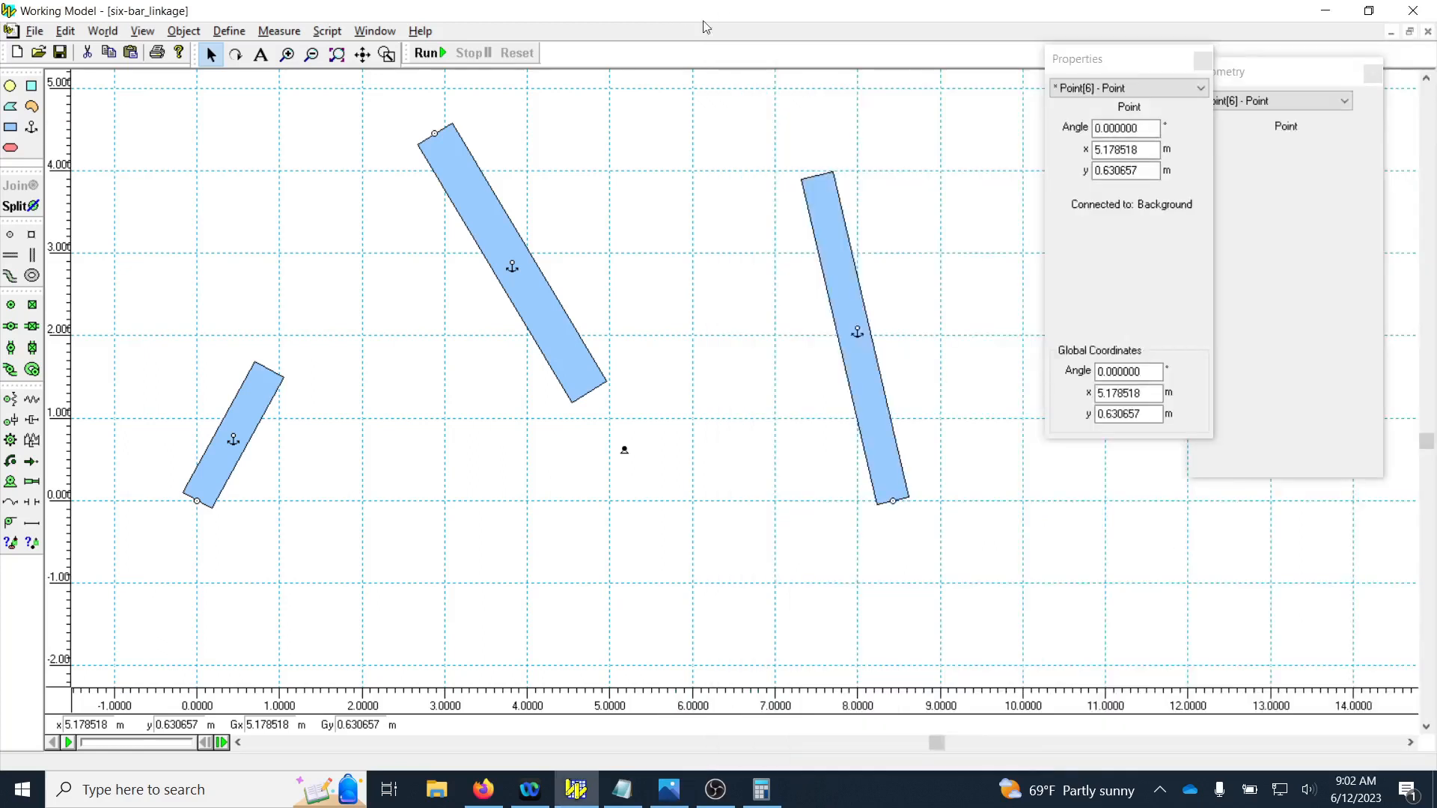
click(1410, 742)
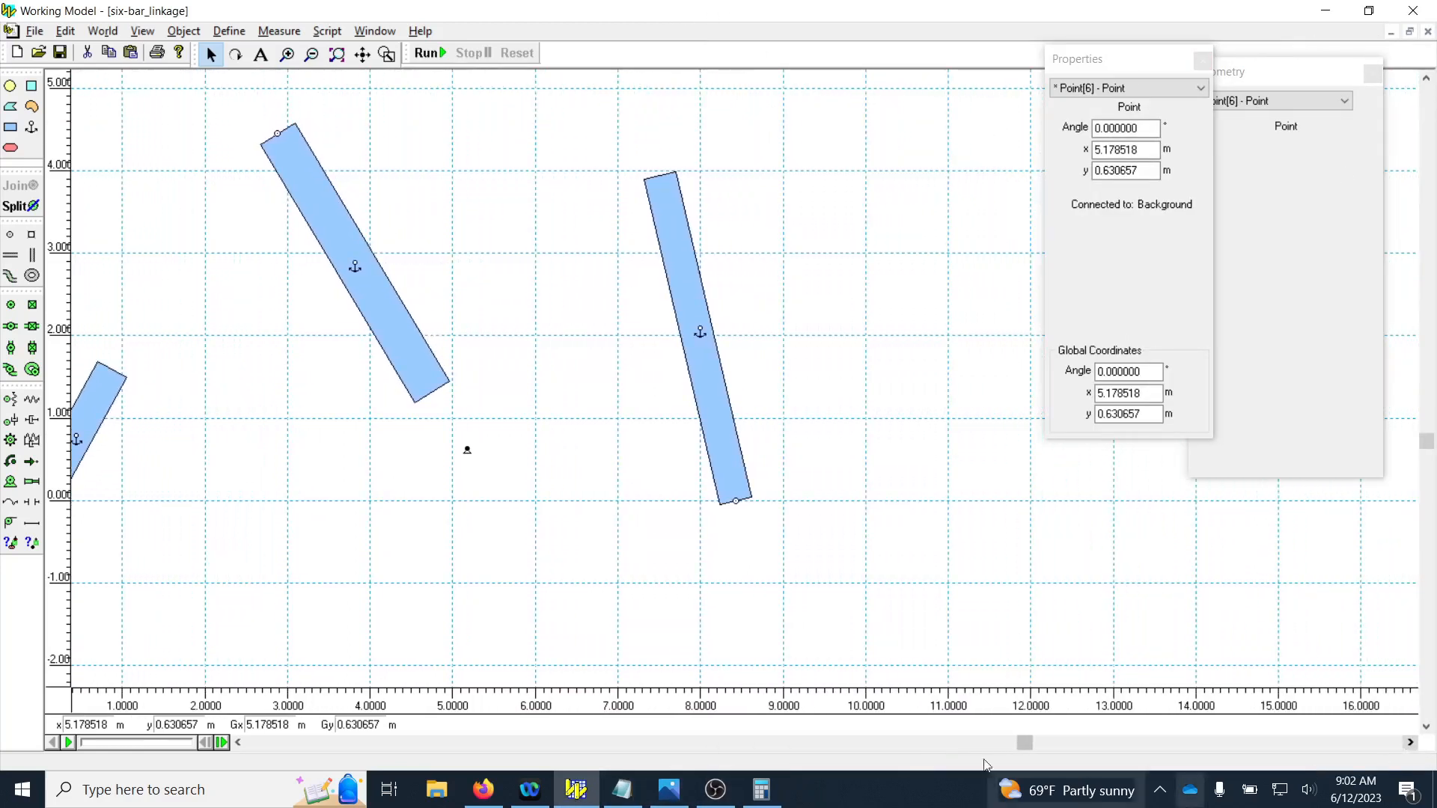
click(661, 800)
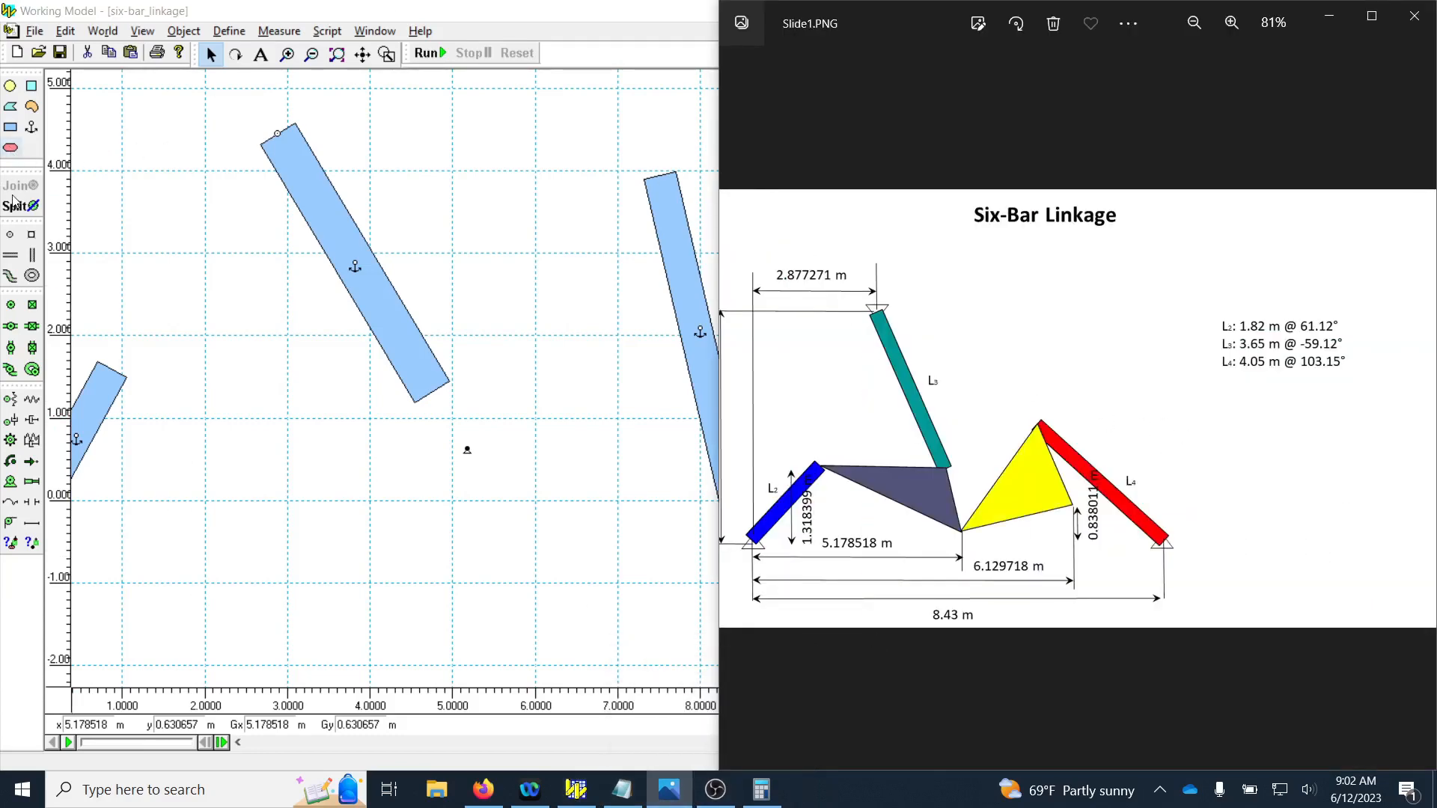
click(11, 236)
click(536, 426)
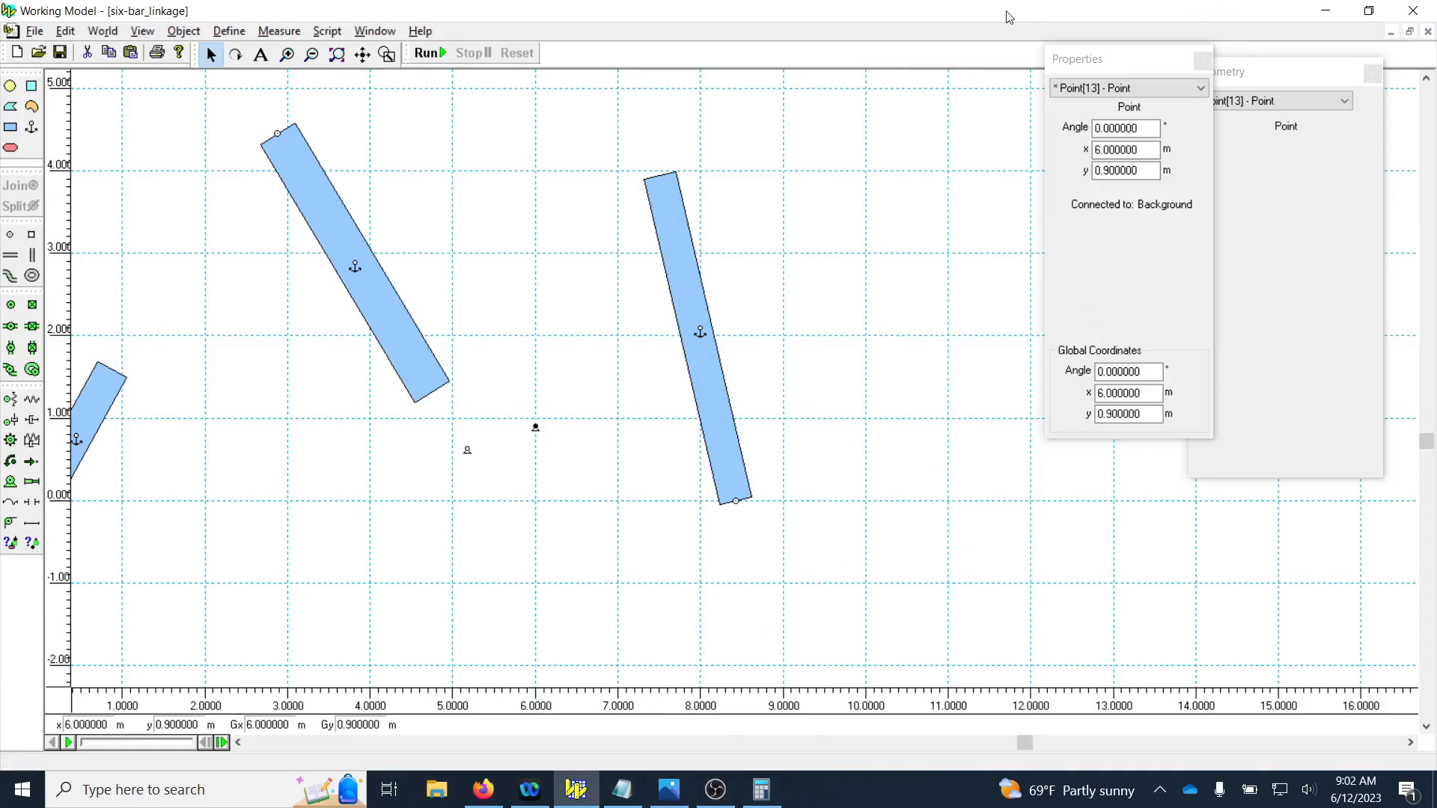
Step: Tile Working Model beside the reference image and move the Properties and Geometry windows clear of the linkage dimensions
drag(1004, 15, 2, 157)
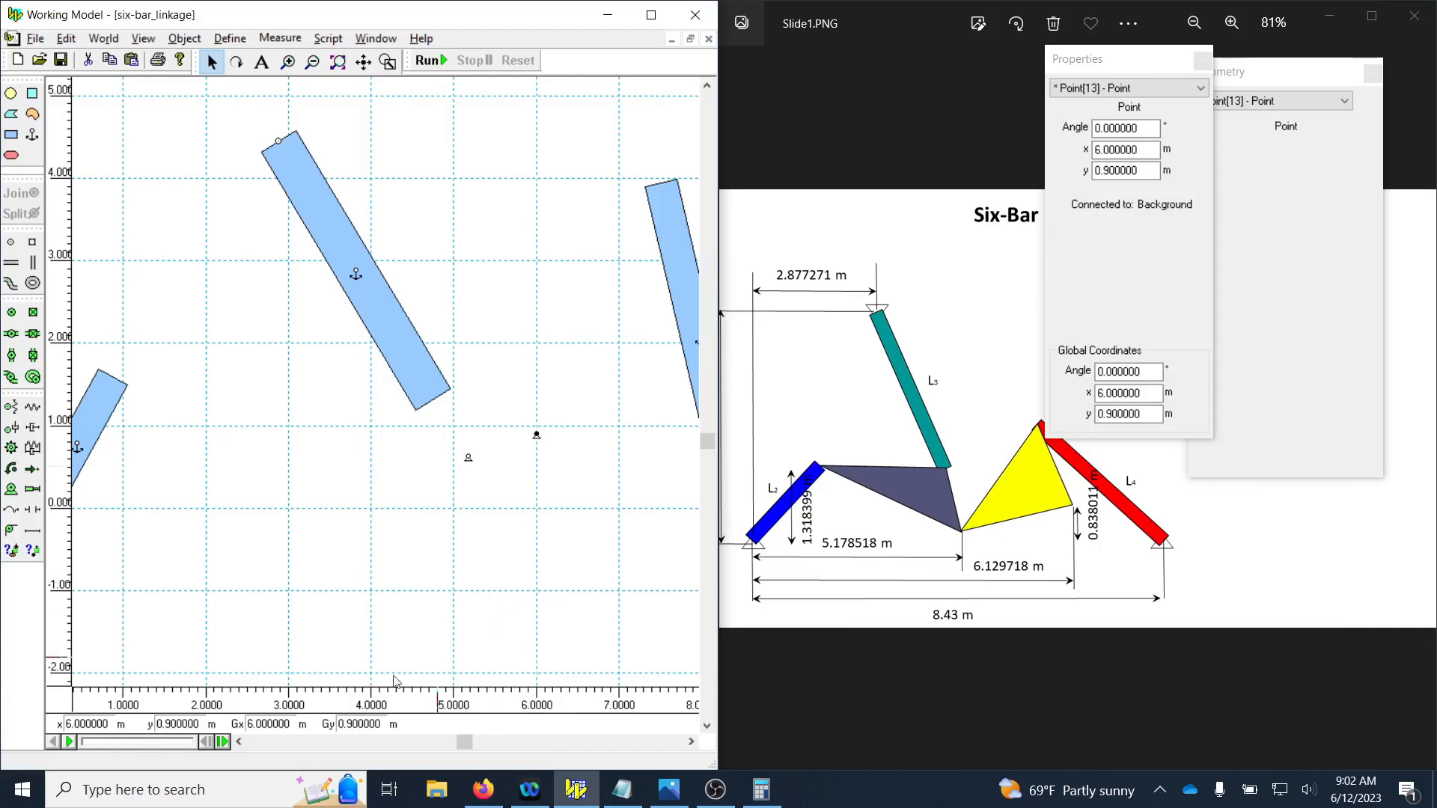
drag(1126, 65, 912, 35)
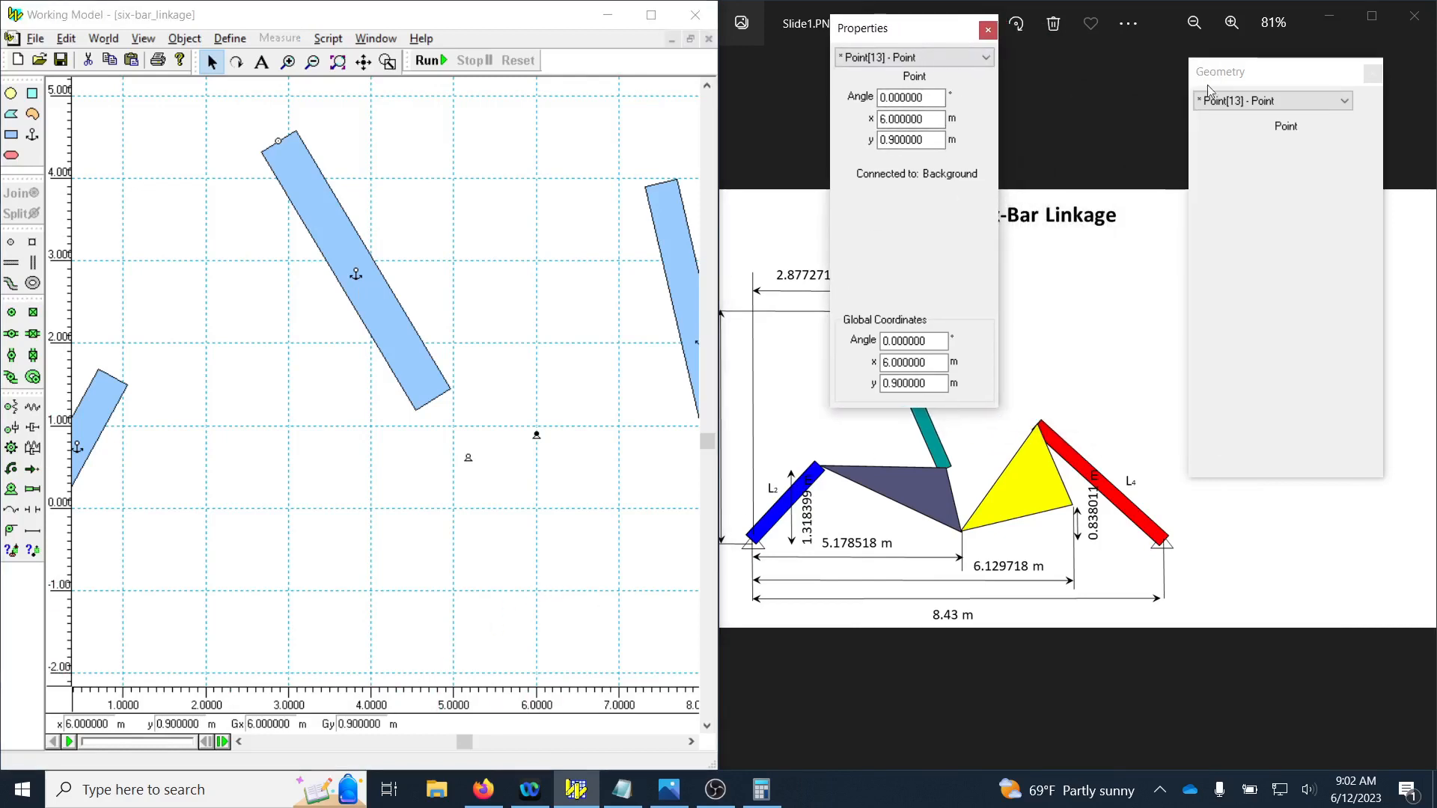
click(1295, 83)
drag(1294, 82, 1284, 70)
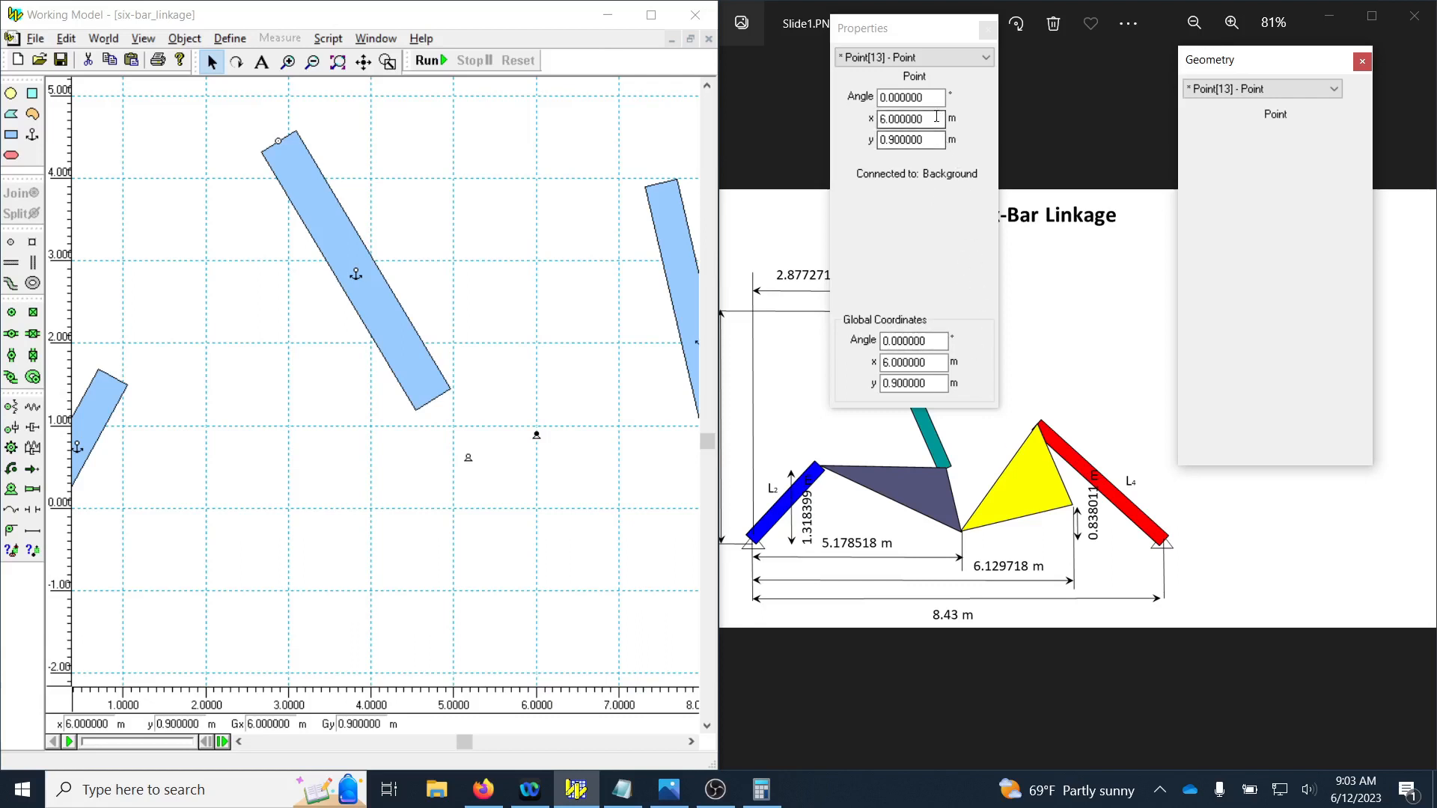
Step: Set the new background point's coordinates to x 6.129718 m and y 0.838011 m
double_click(907, 118)
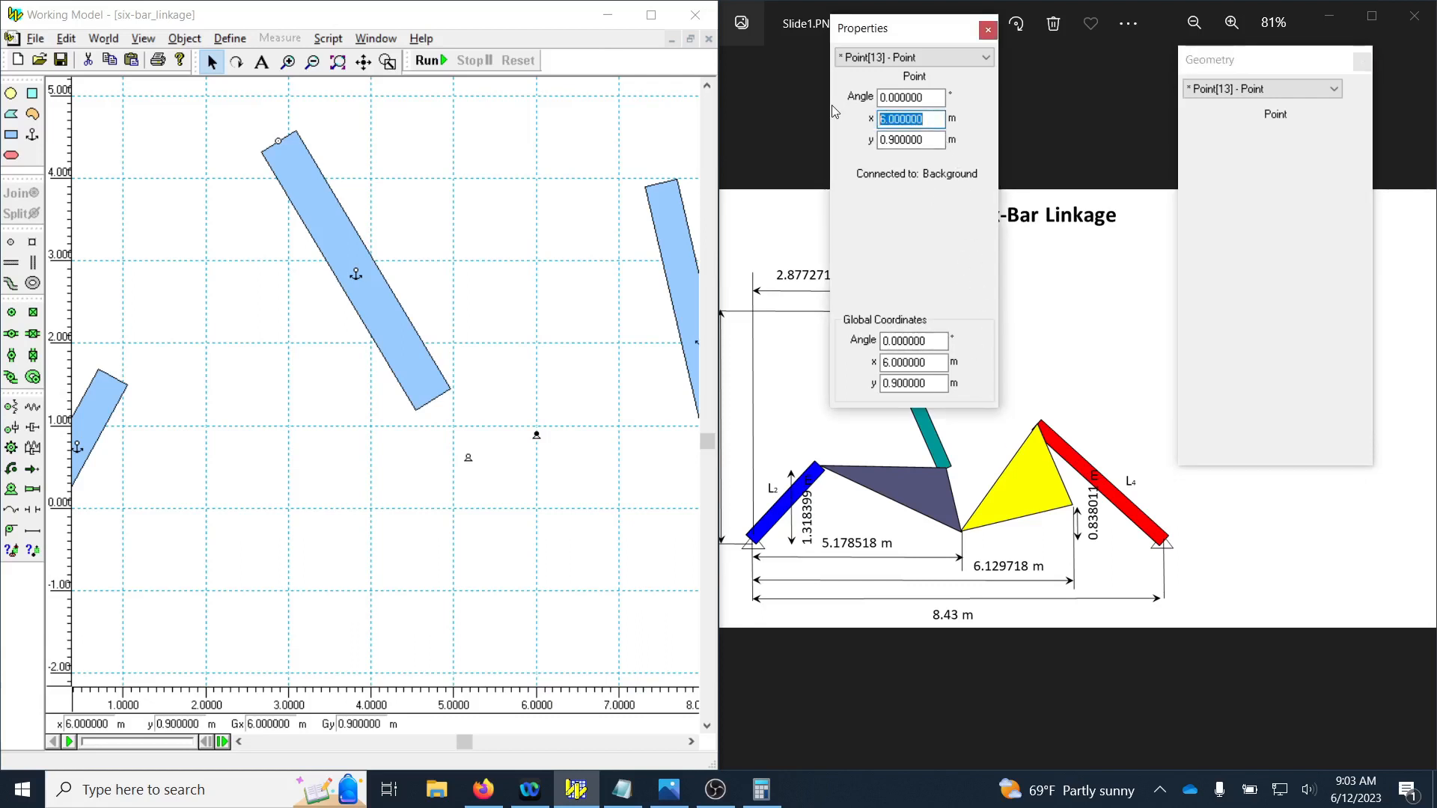
text(6.129718)
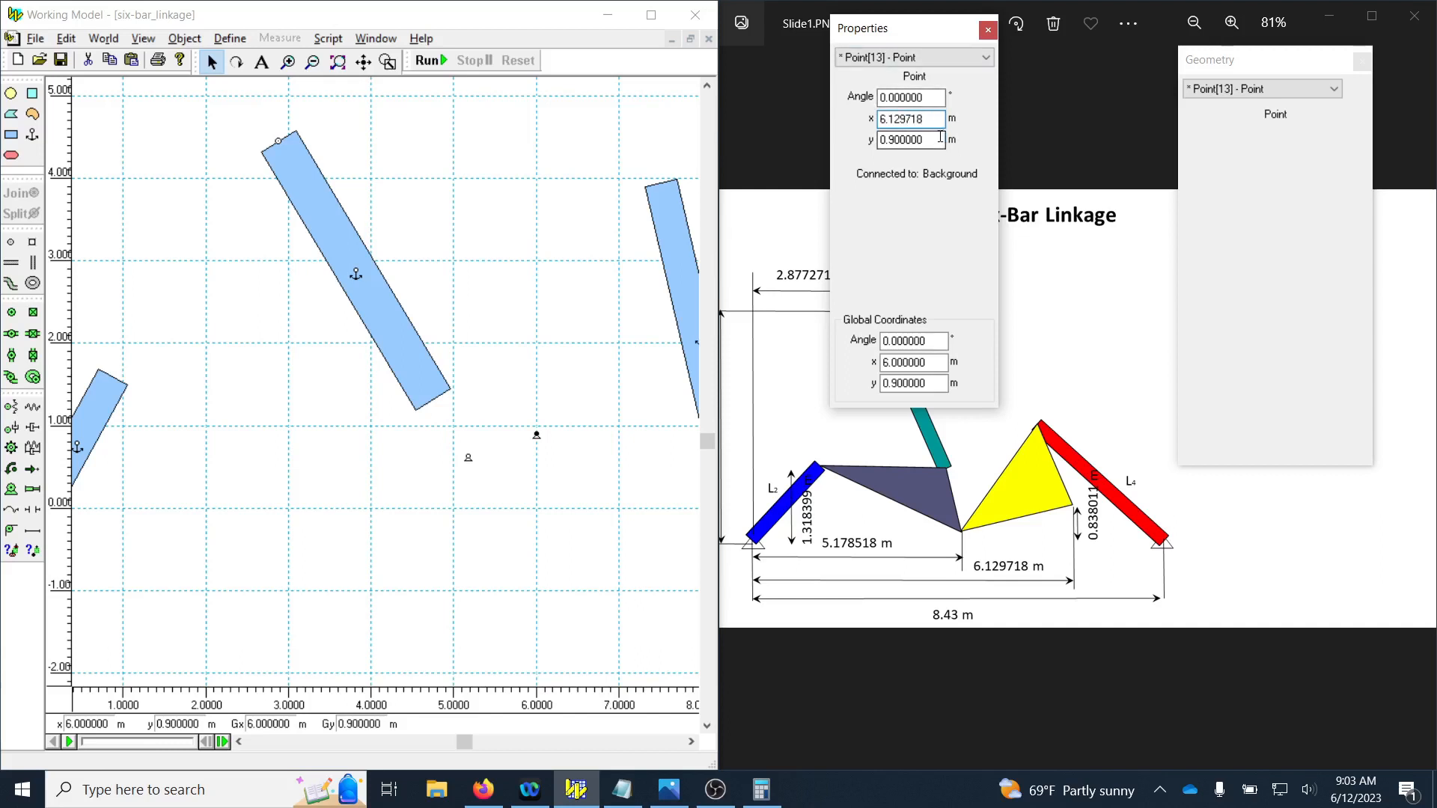
key(Tab)
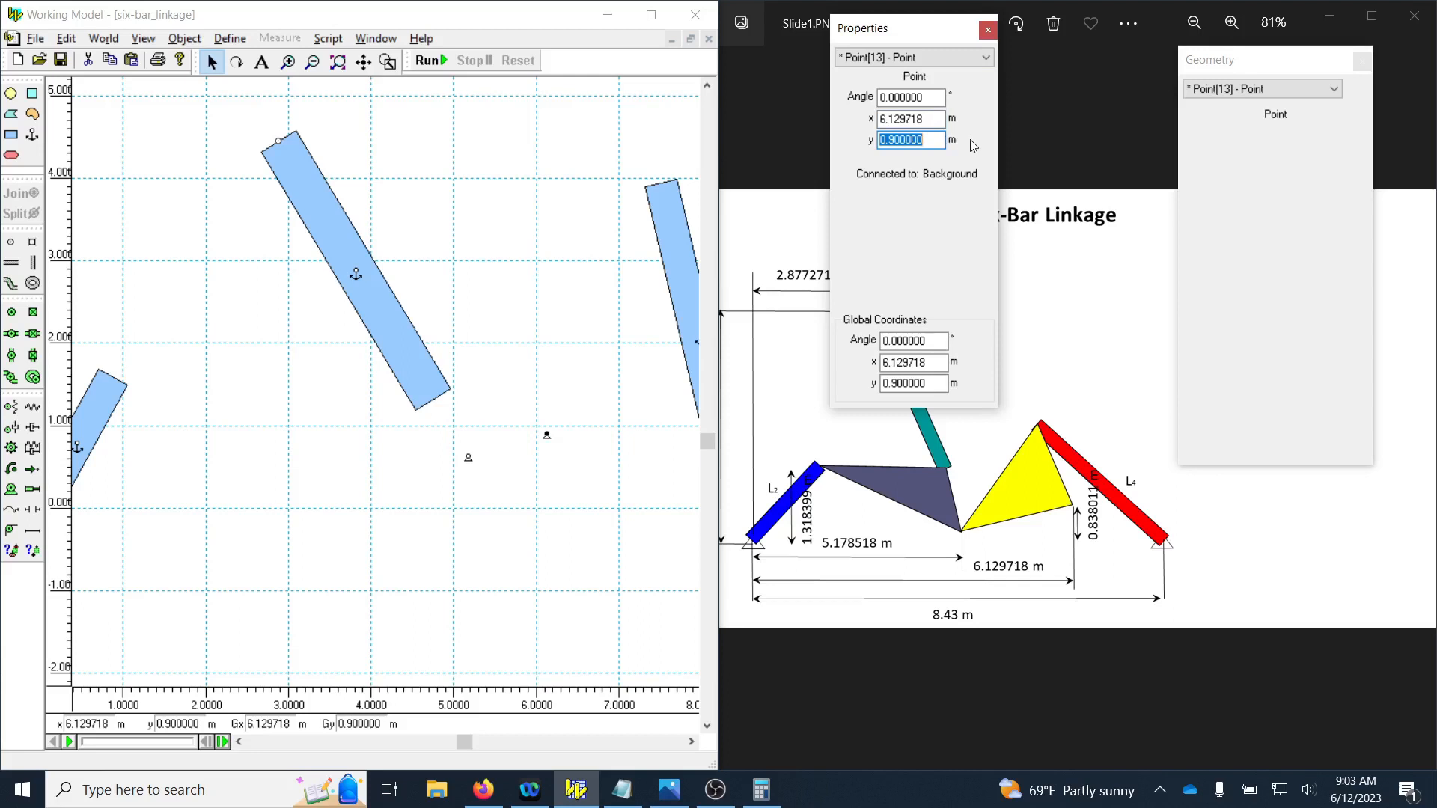
text(0.838011)
key(Return)
Step: Maximize Working Model with the Properties window clear of the bars, and review the Slide1.PNG reference image at full size
click(651, 14)
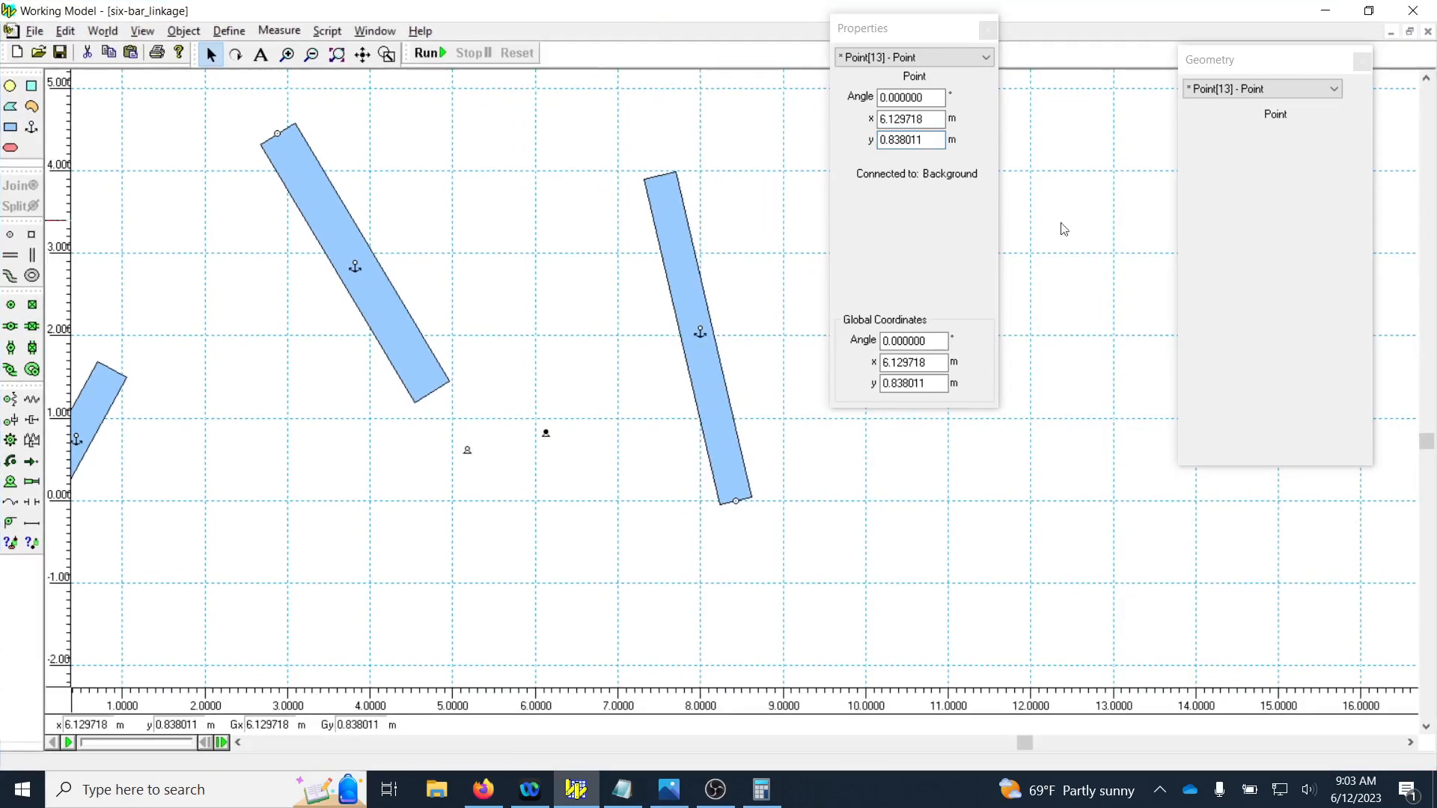
drag(887, 27, 1131, 133)
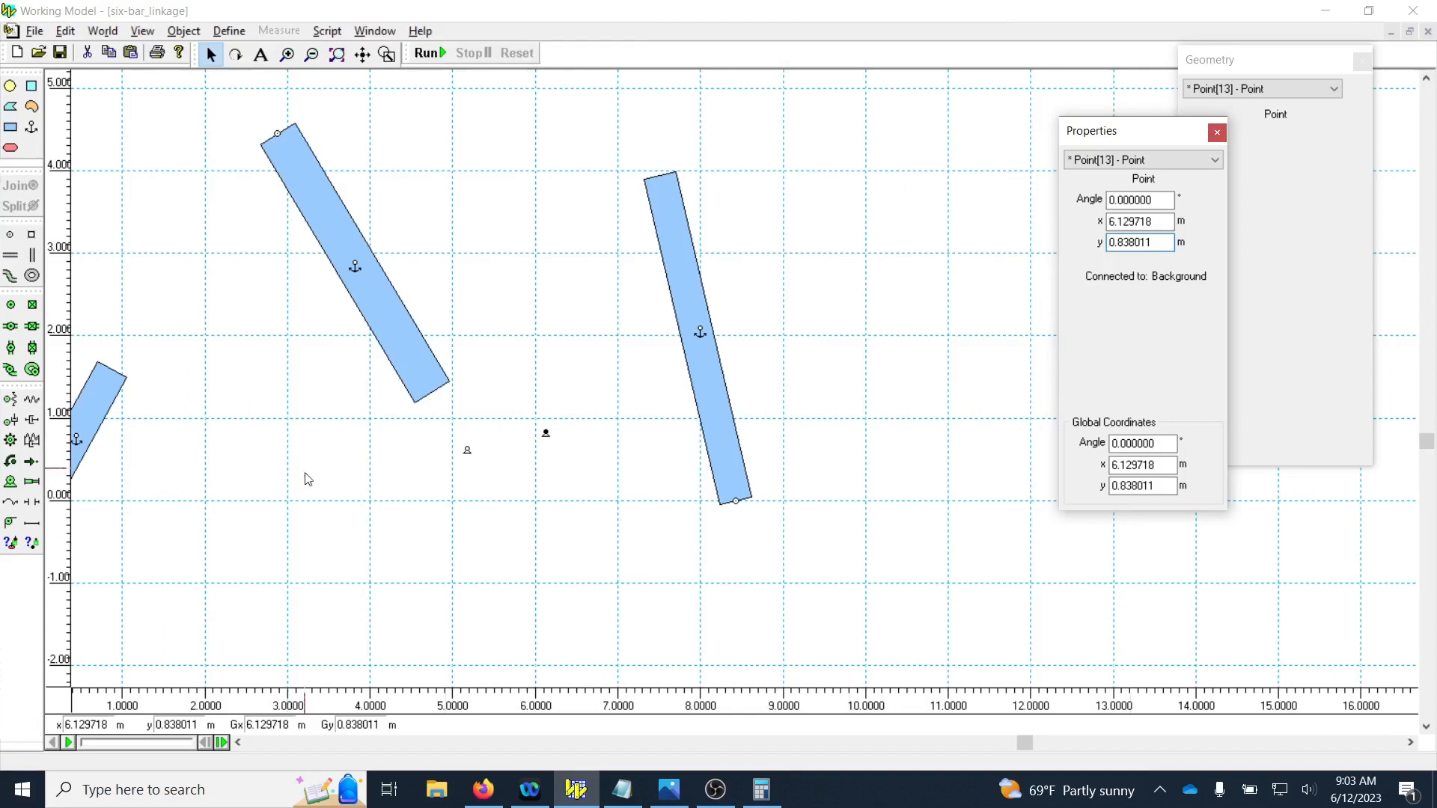
click(240, 743)
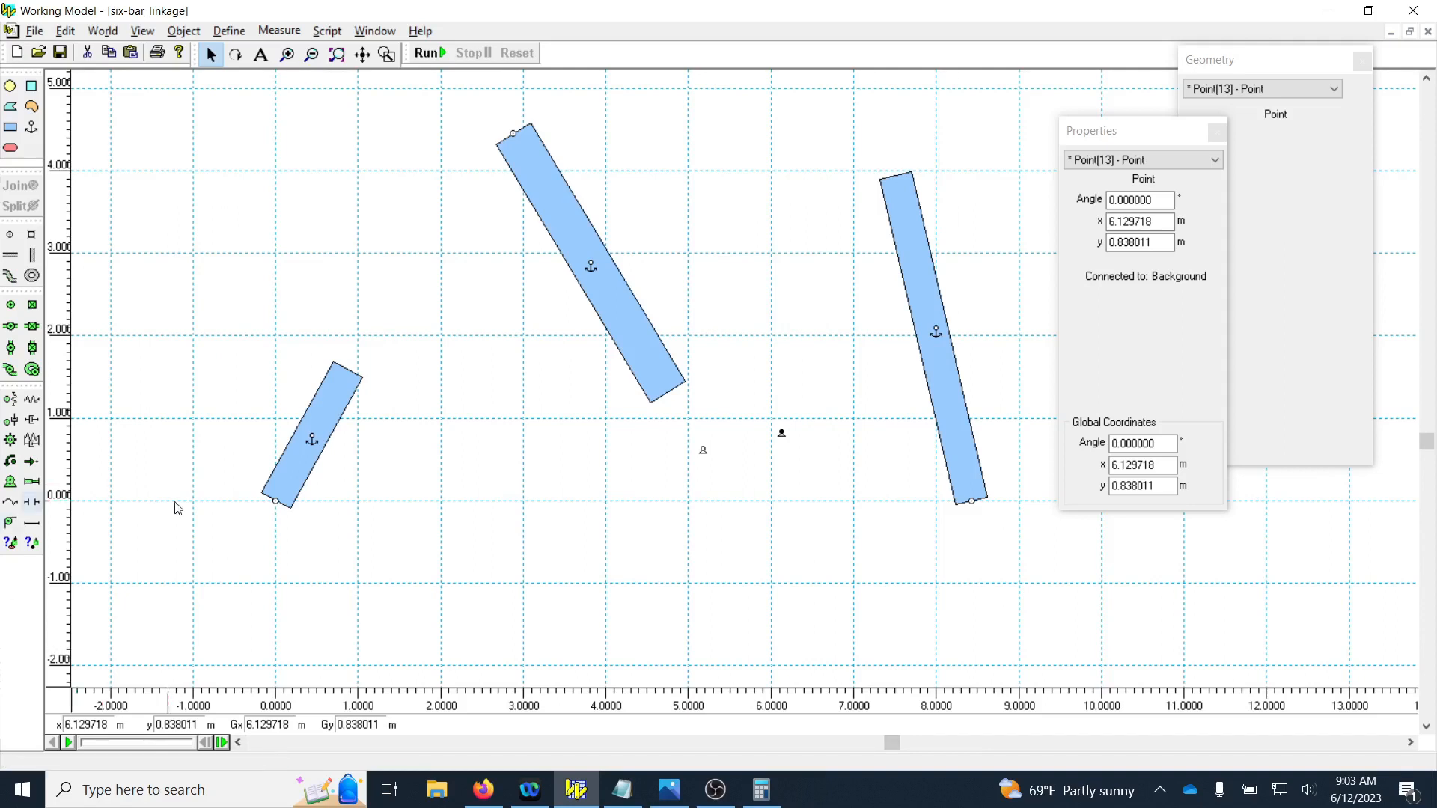
click(668, 789)
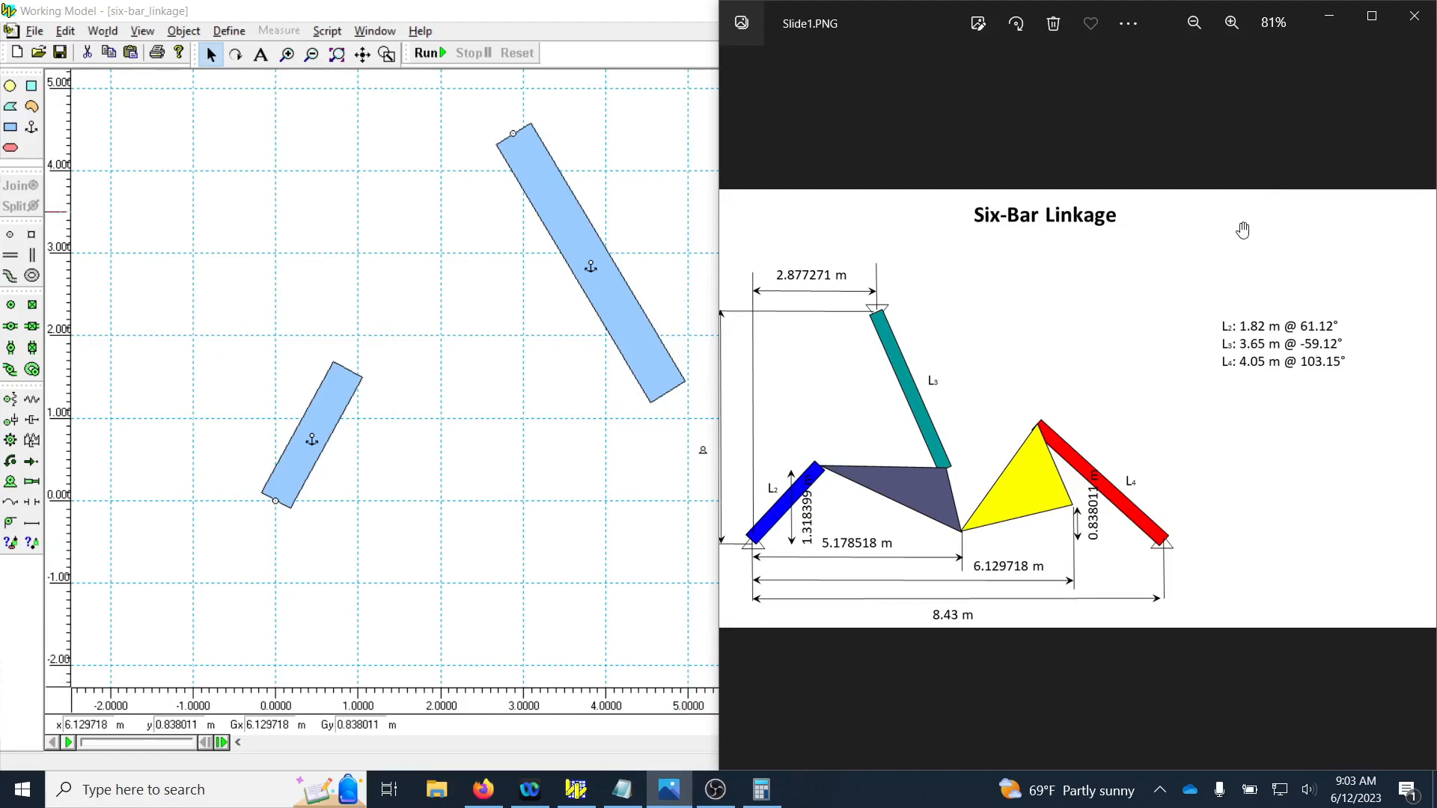
click(1372, 16)
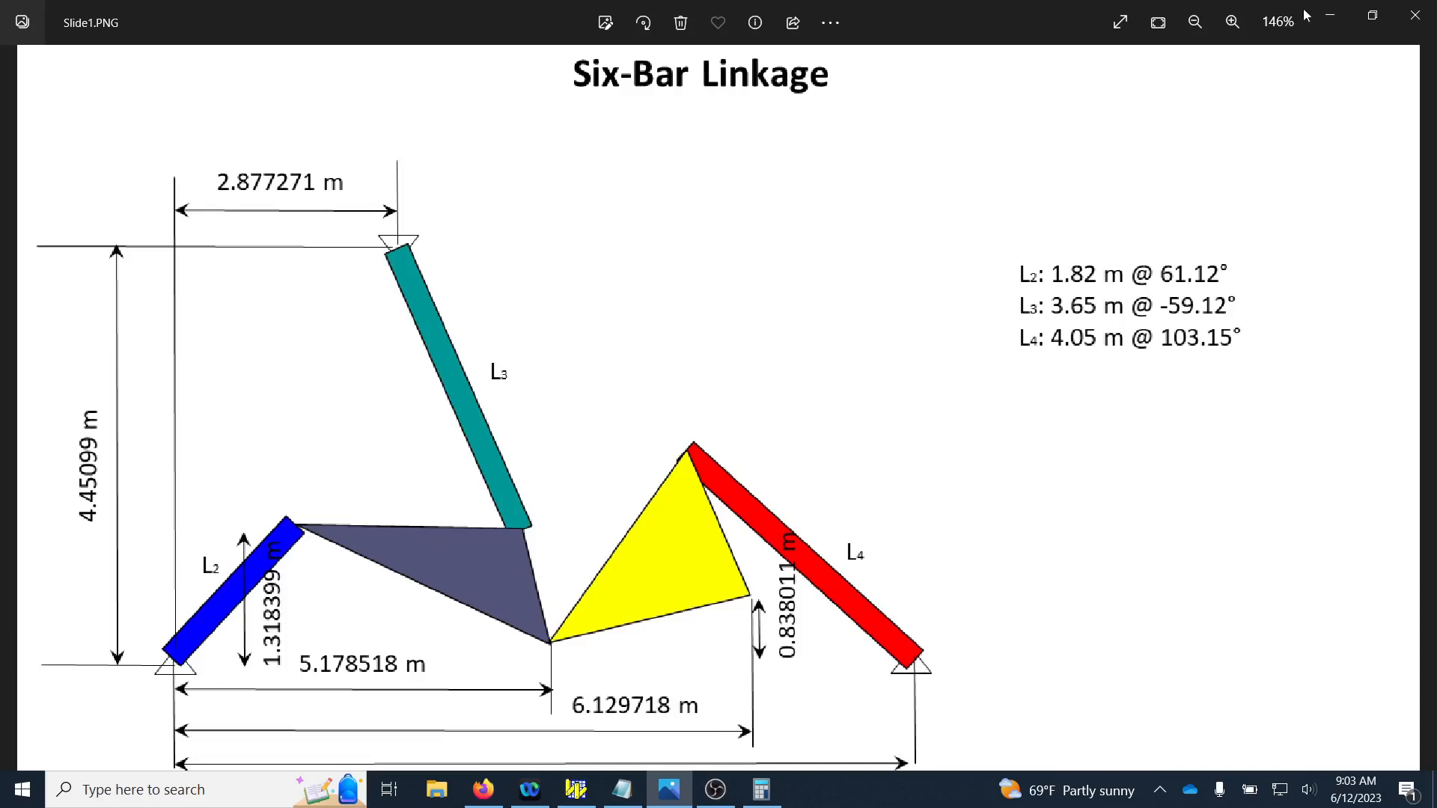
click(1330, 15)
Step: Draw a triangular polygon from the leftmost bar's upper end to the middle bar's lower end and the nearby background point, and anchor it
click(15, 109)
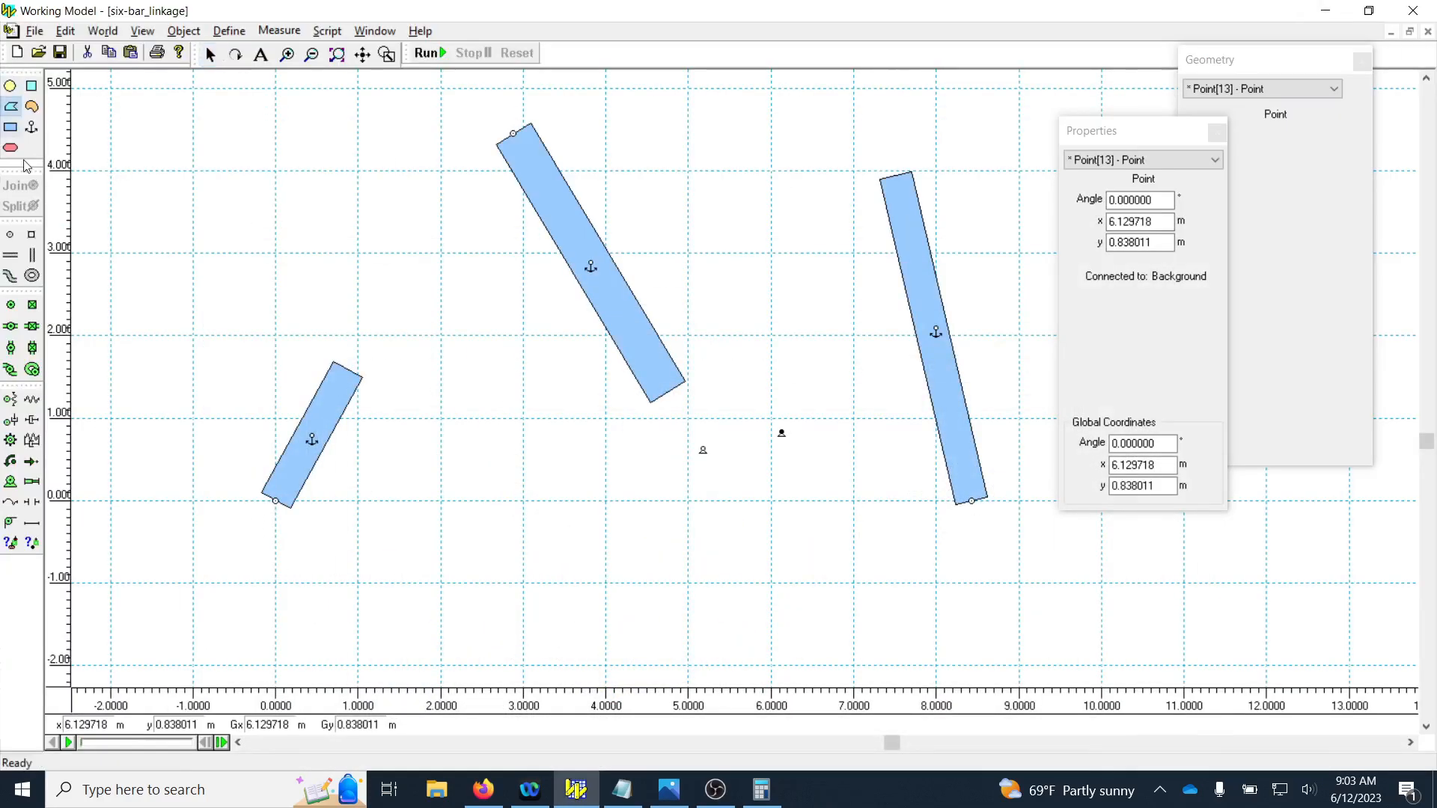
click(348, 368)
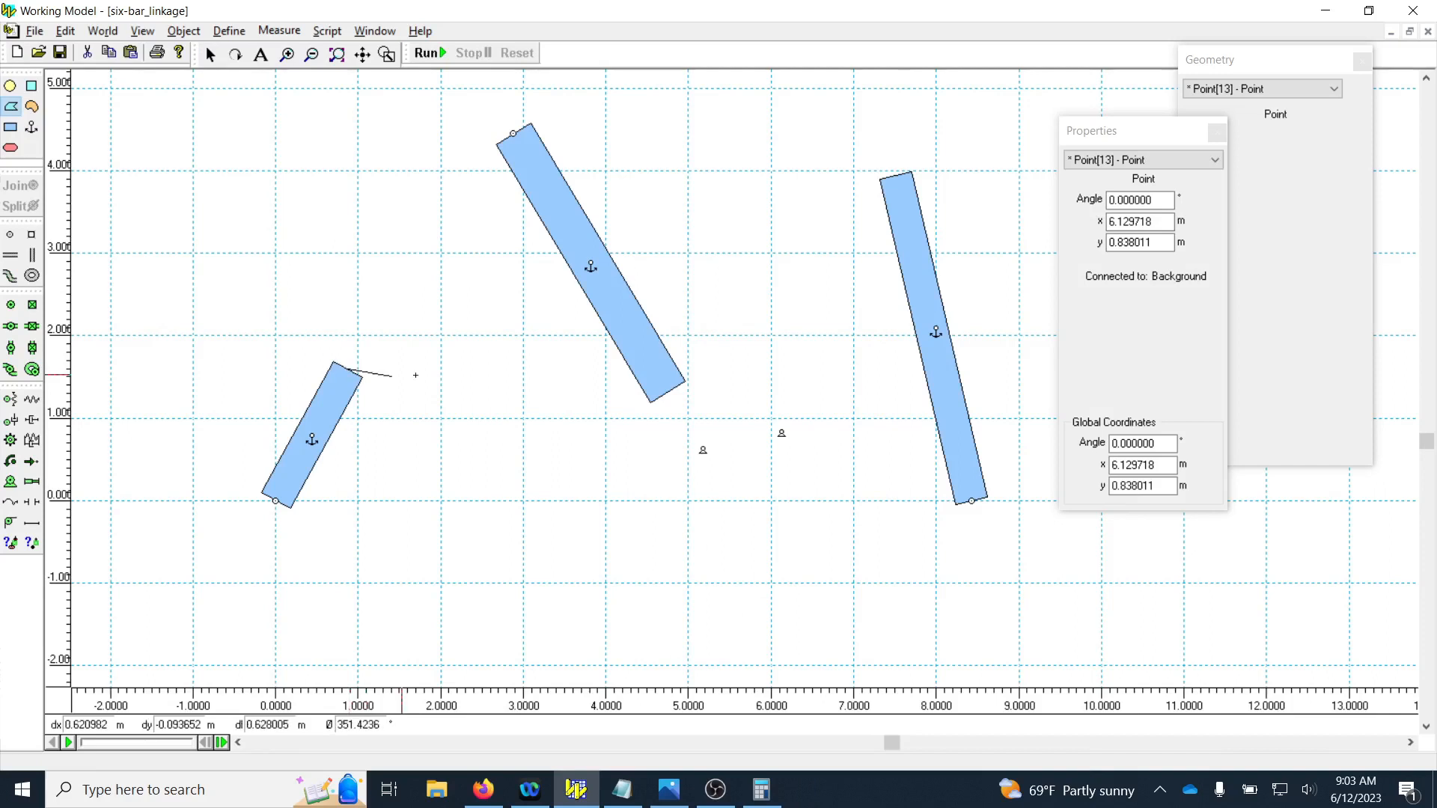
click(668, 392)
click(702, 449)
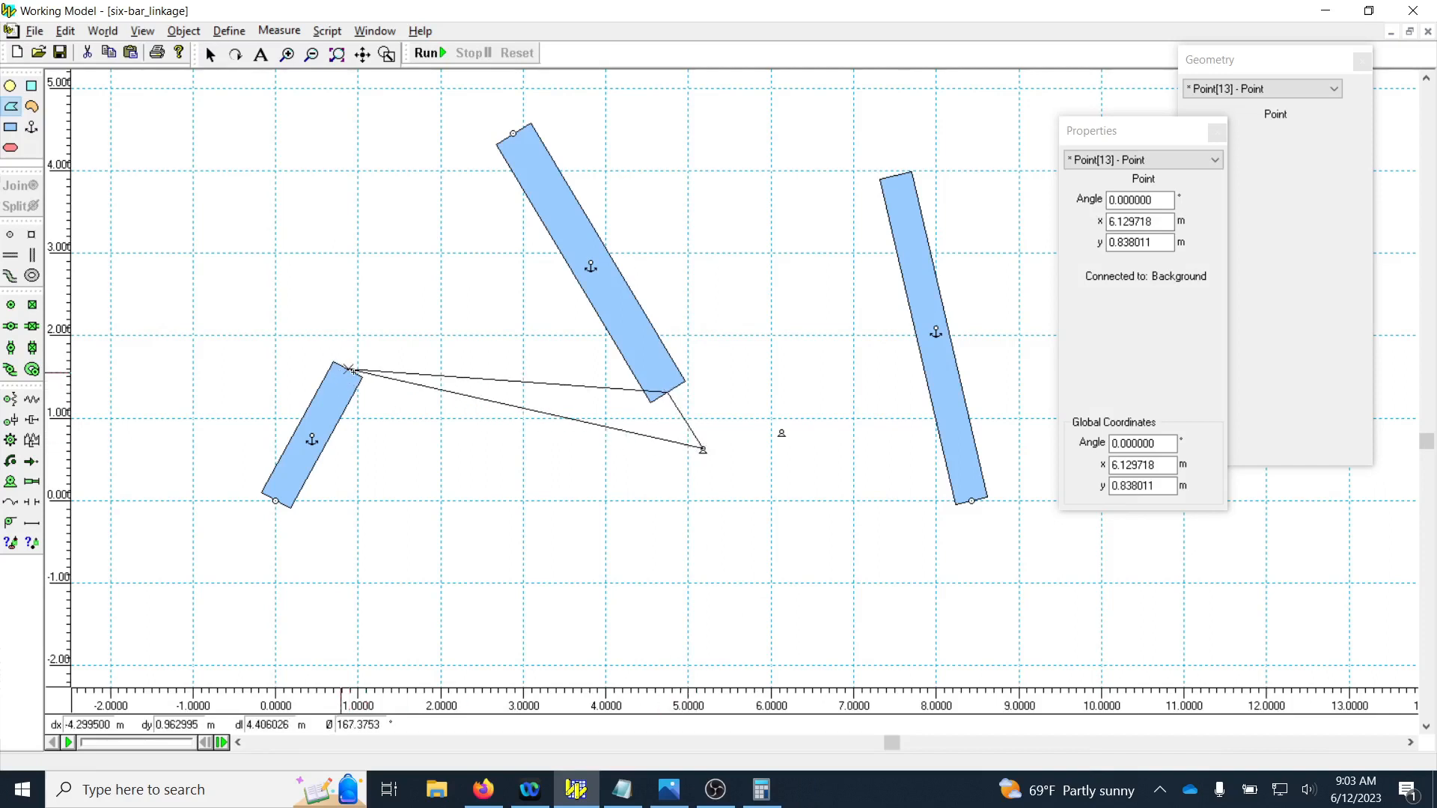
click(350, 369)
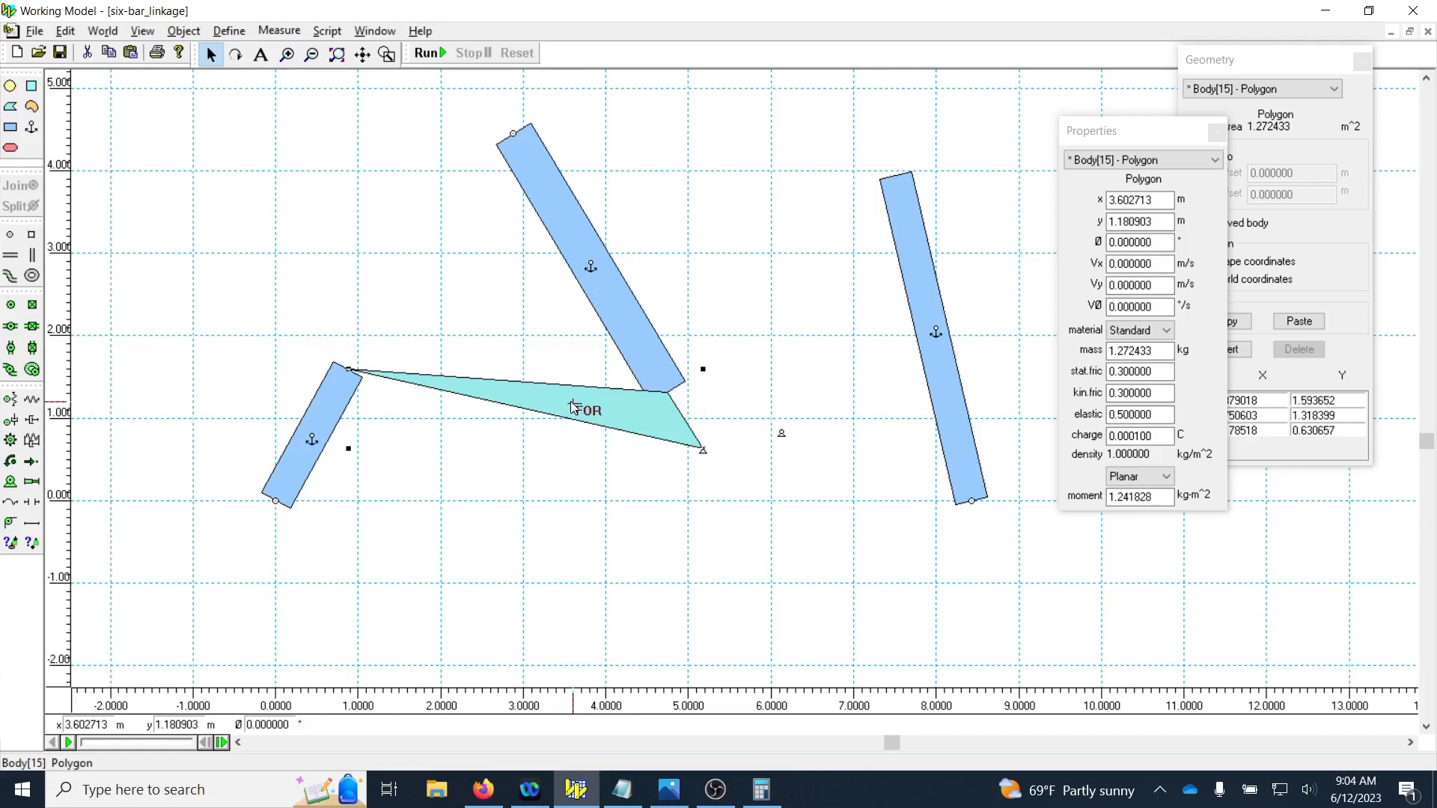
click(32, 128)
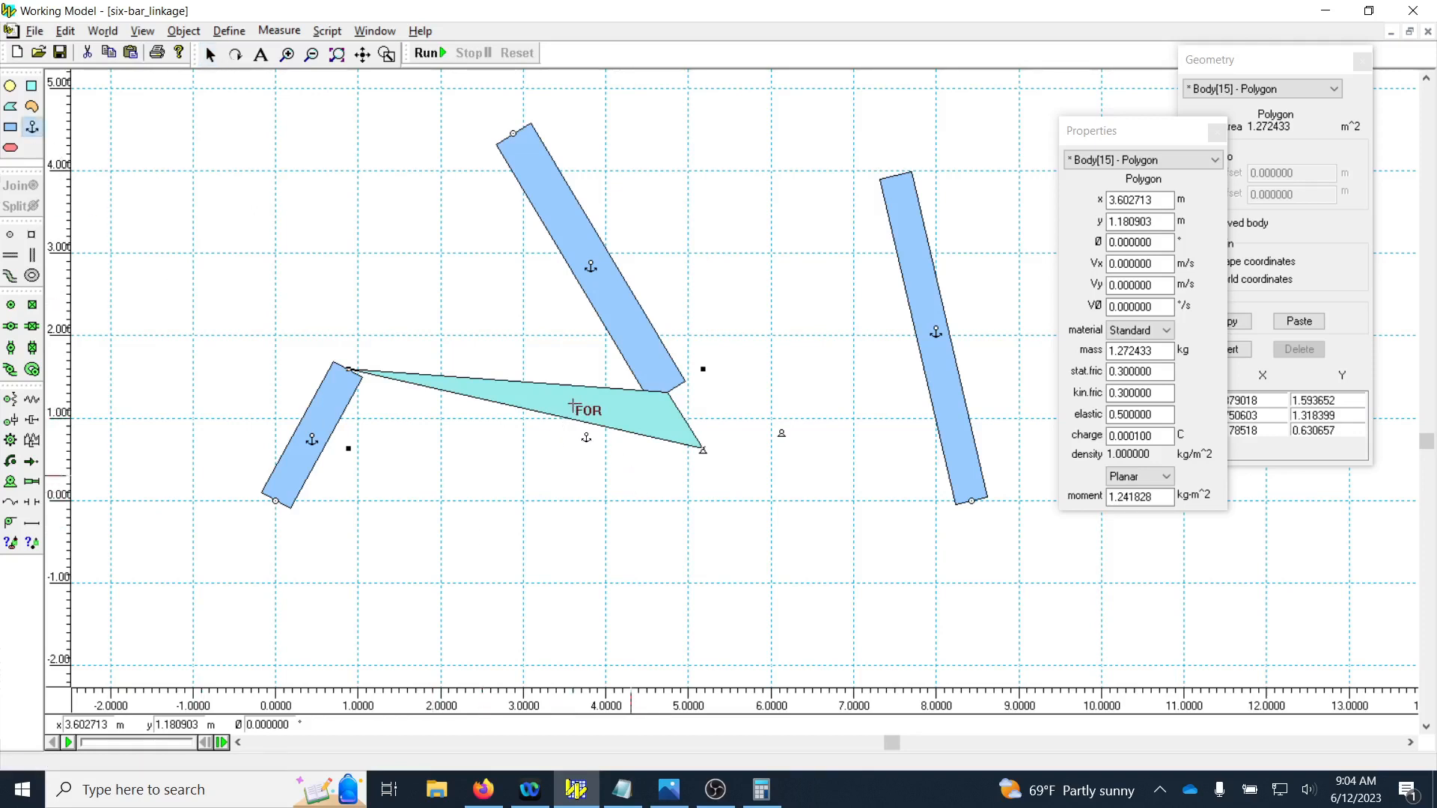
click(548, 393)
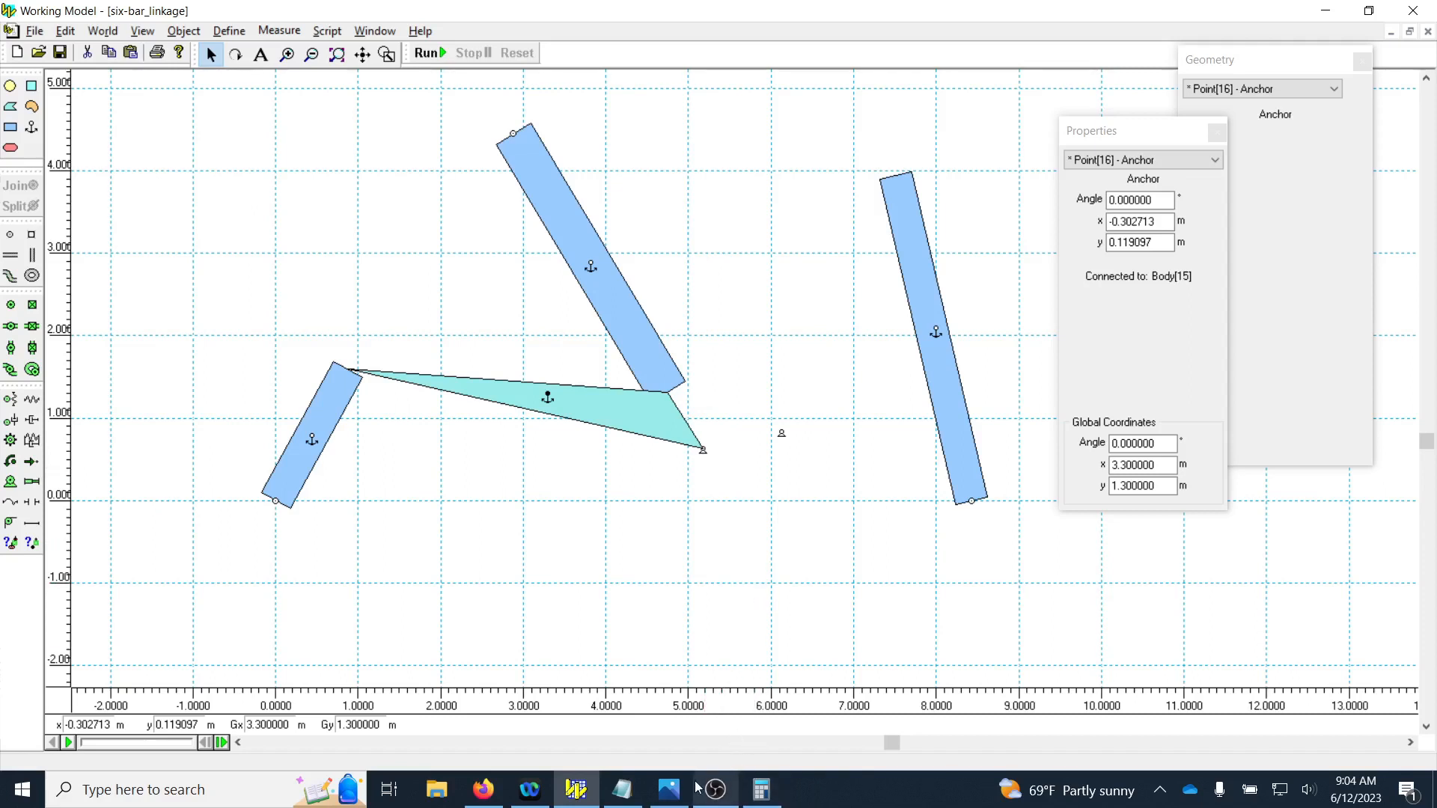
Step: Check the reference image and draw a second triangular polygon between the rightmost bar's upper end and the two background points
click(668, 790)
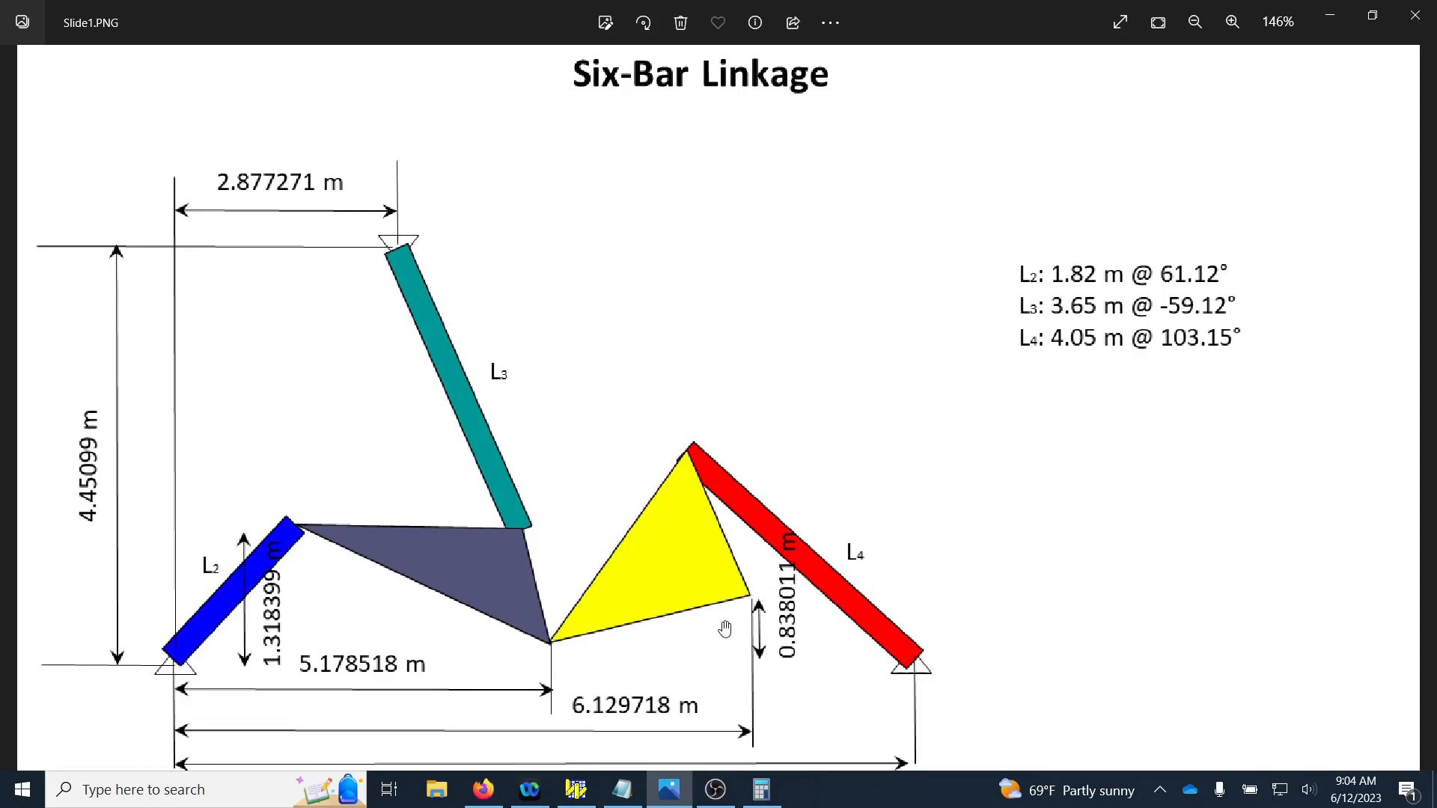
click(1330, 15)
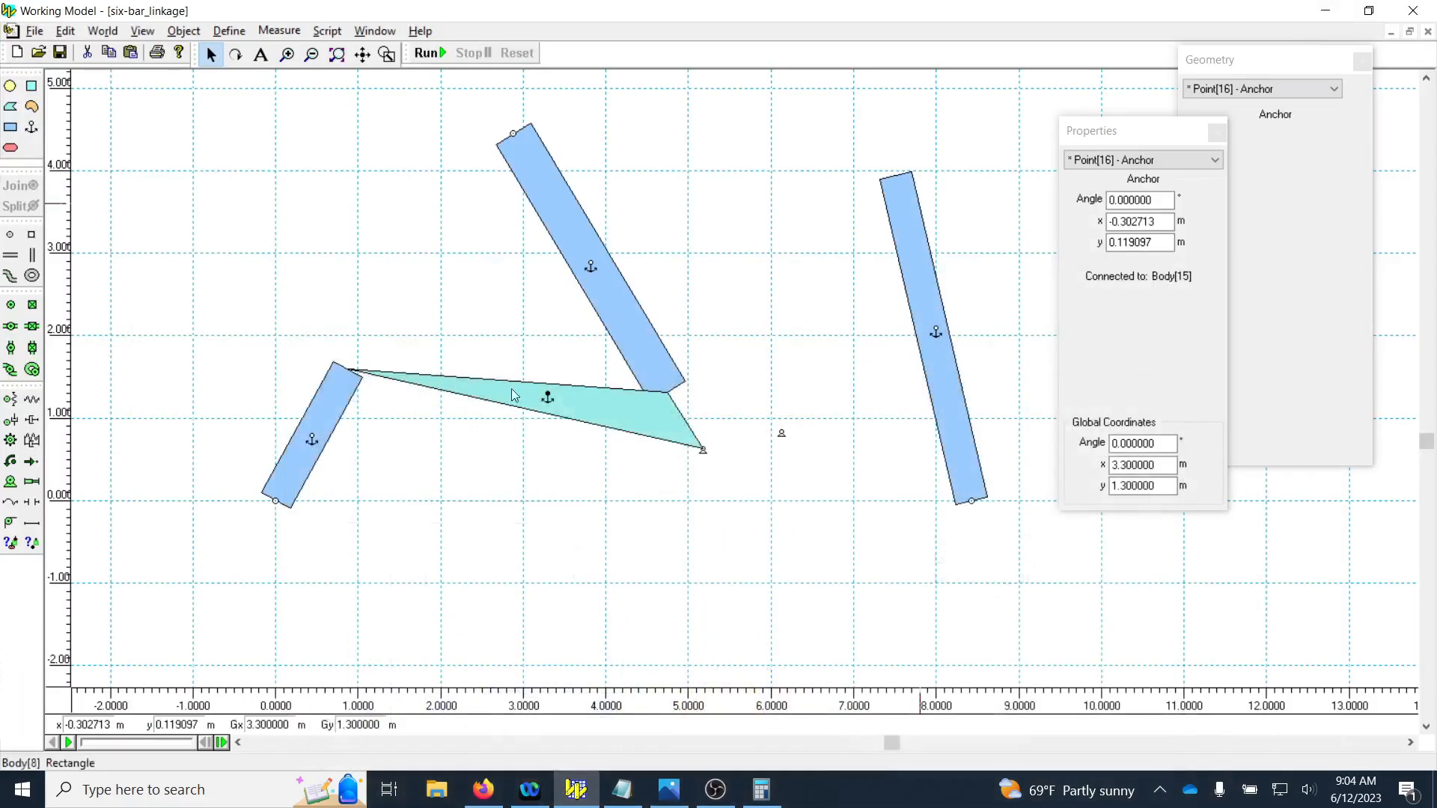
click(10, 110)
click(895, 175)
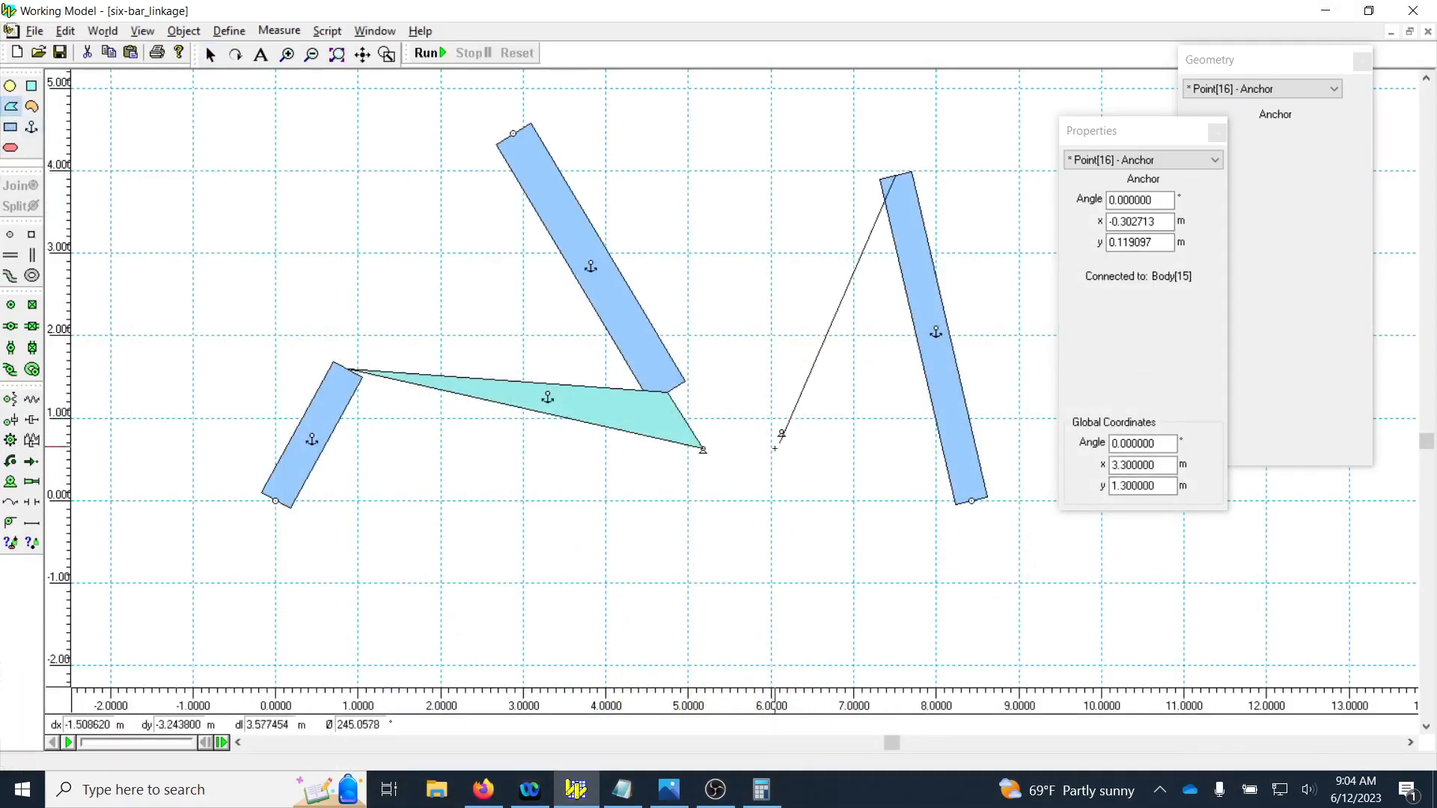
click(782, 433)
click(703, 449)
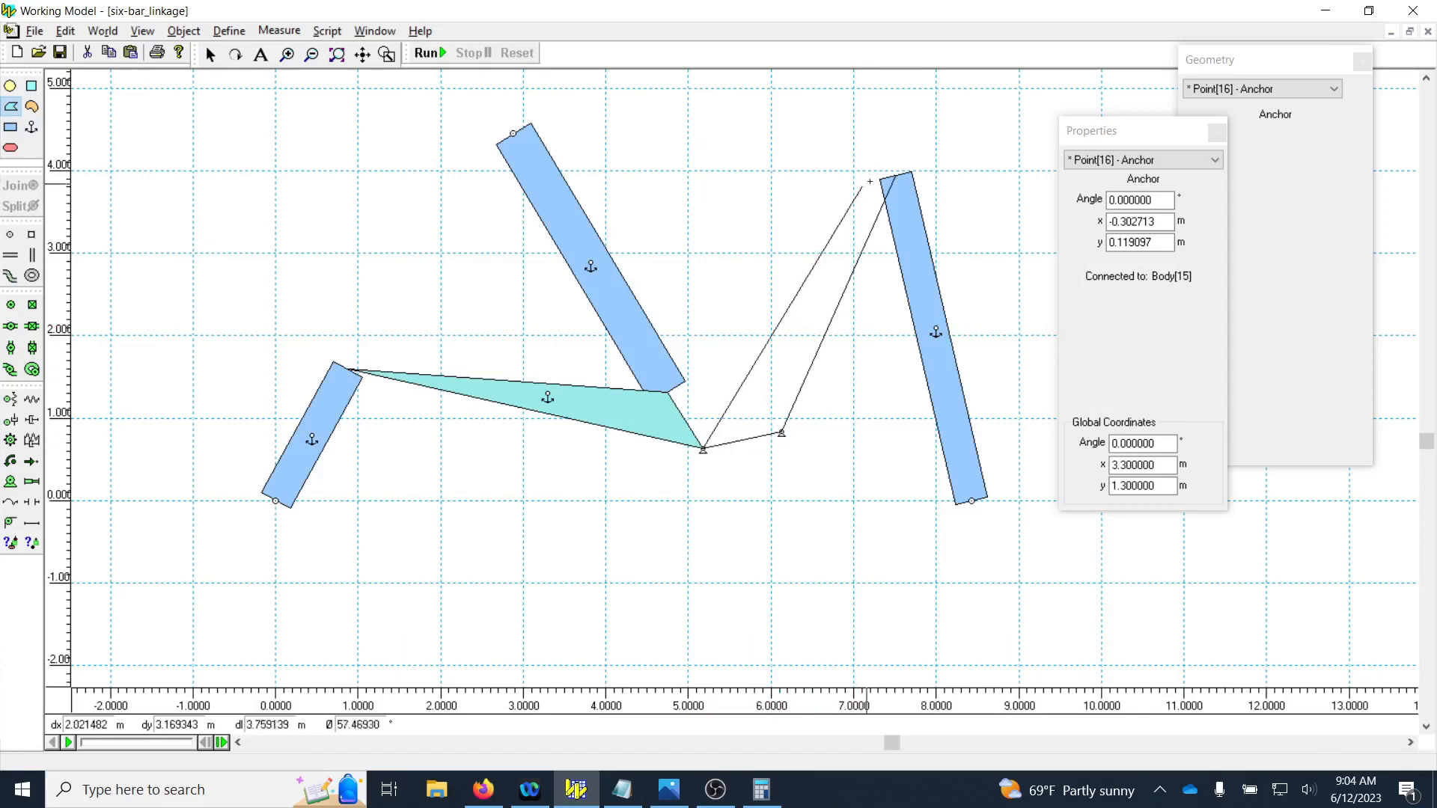
click(894, 176)
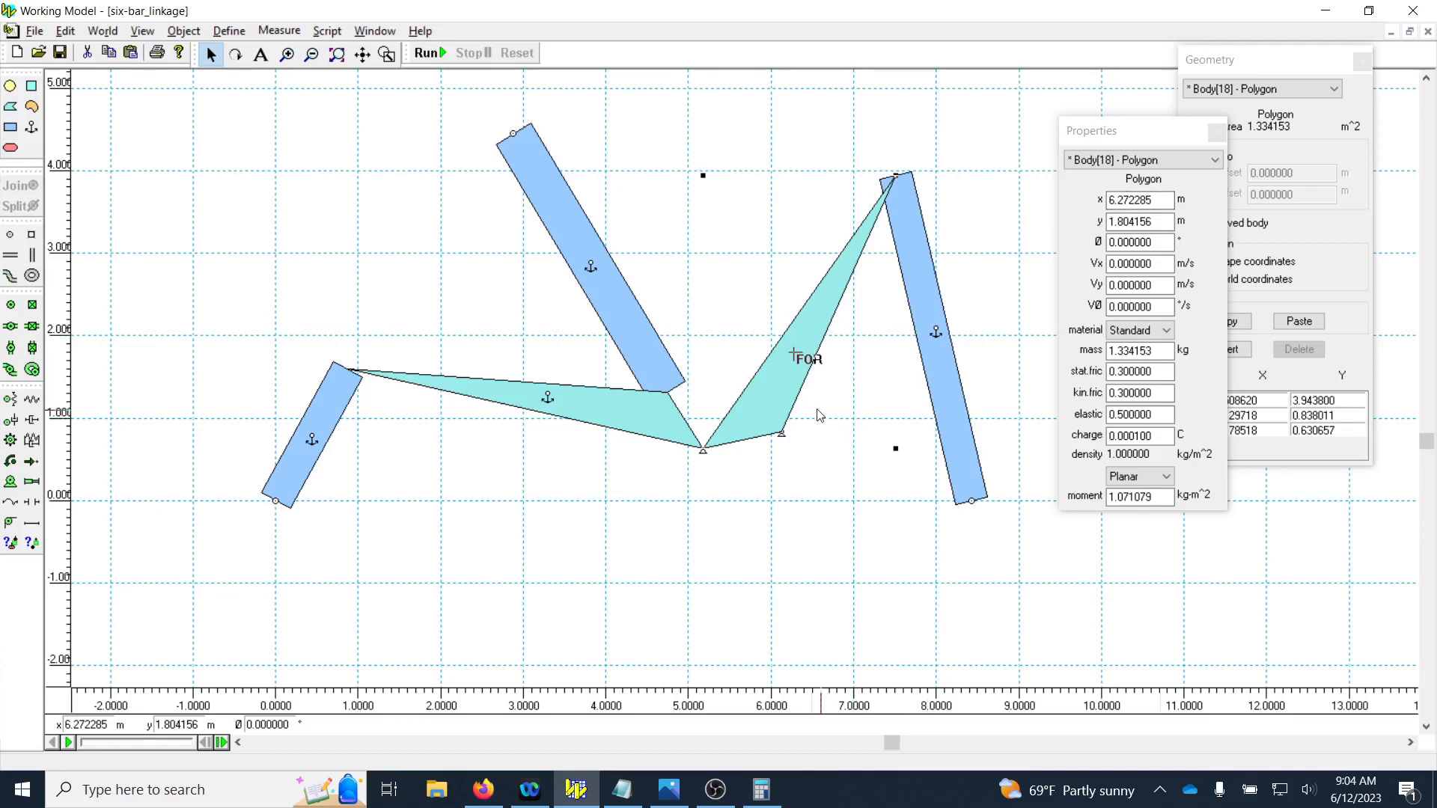
Step: Move the Properties window clear of the complete linkage and save the document
scroll(818, 414, up, 1)
scroll(551, 376, down, 1)
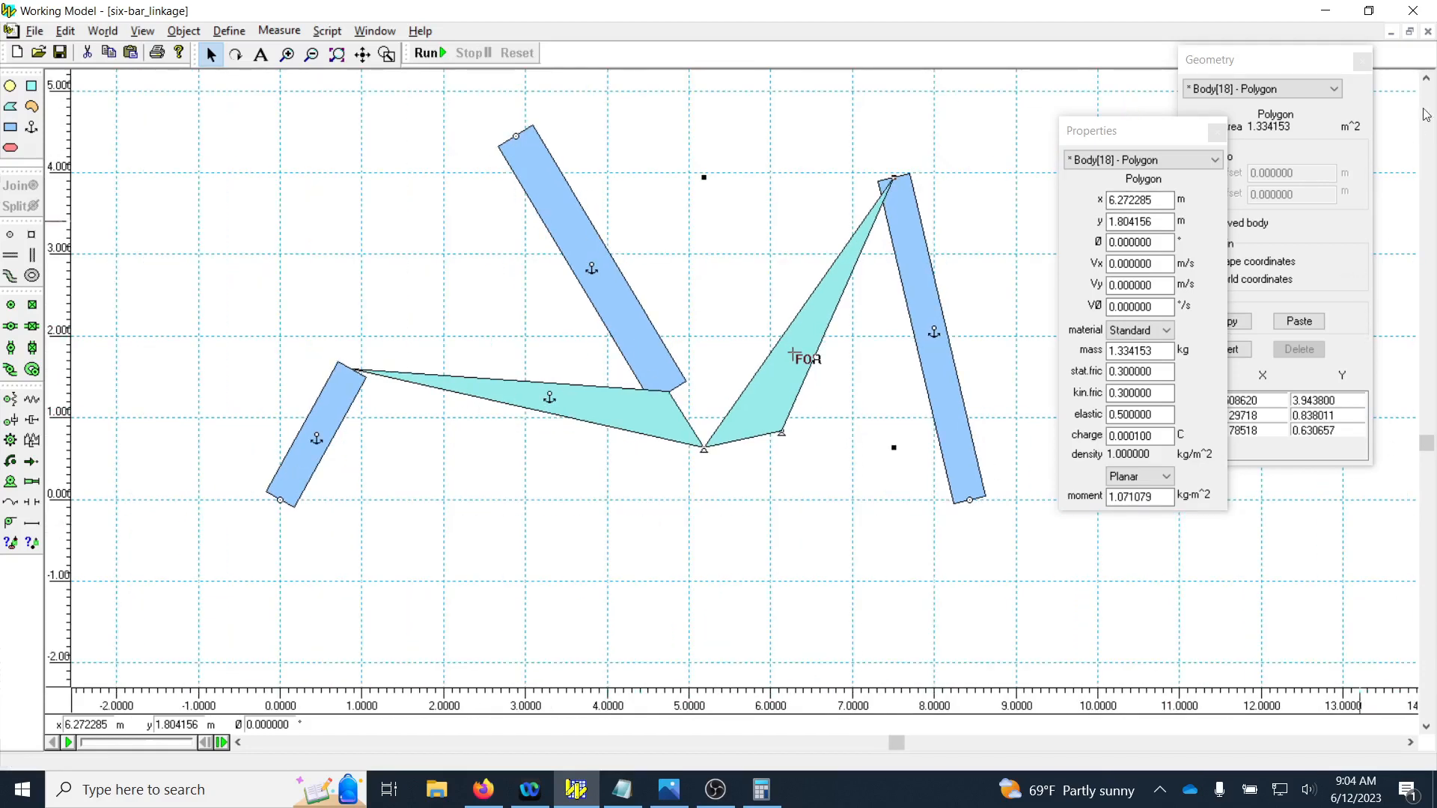
click(1427, 79)
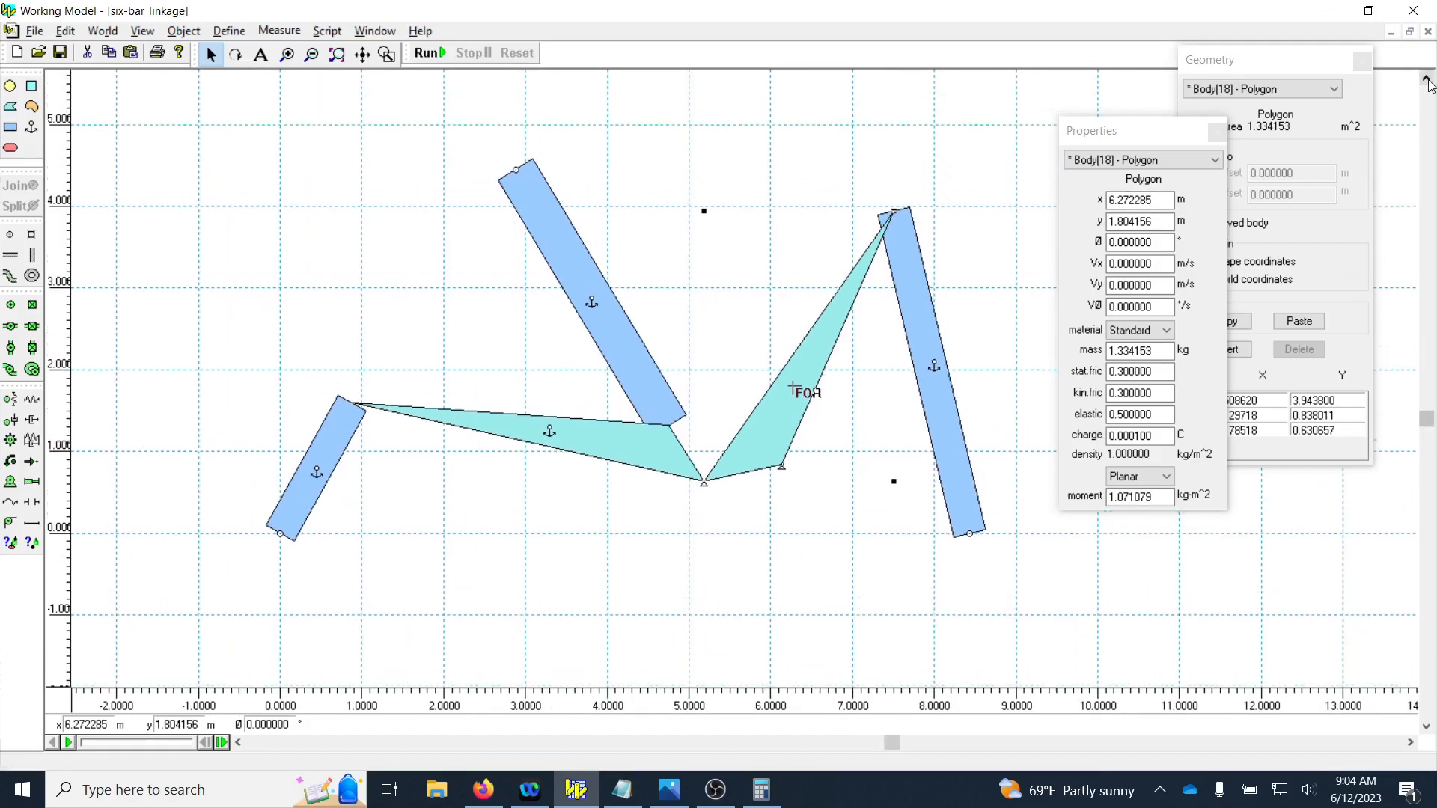
click(1410, 742)
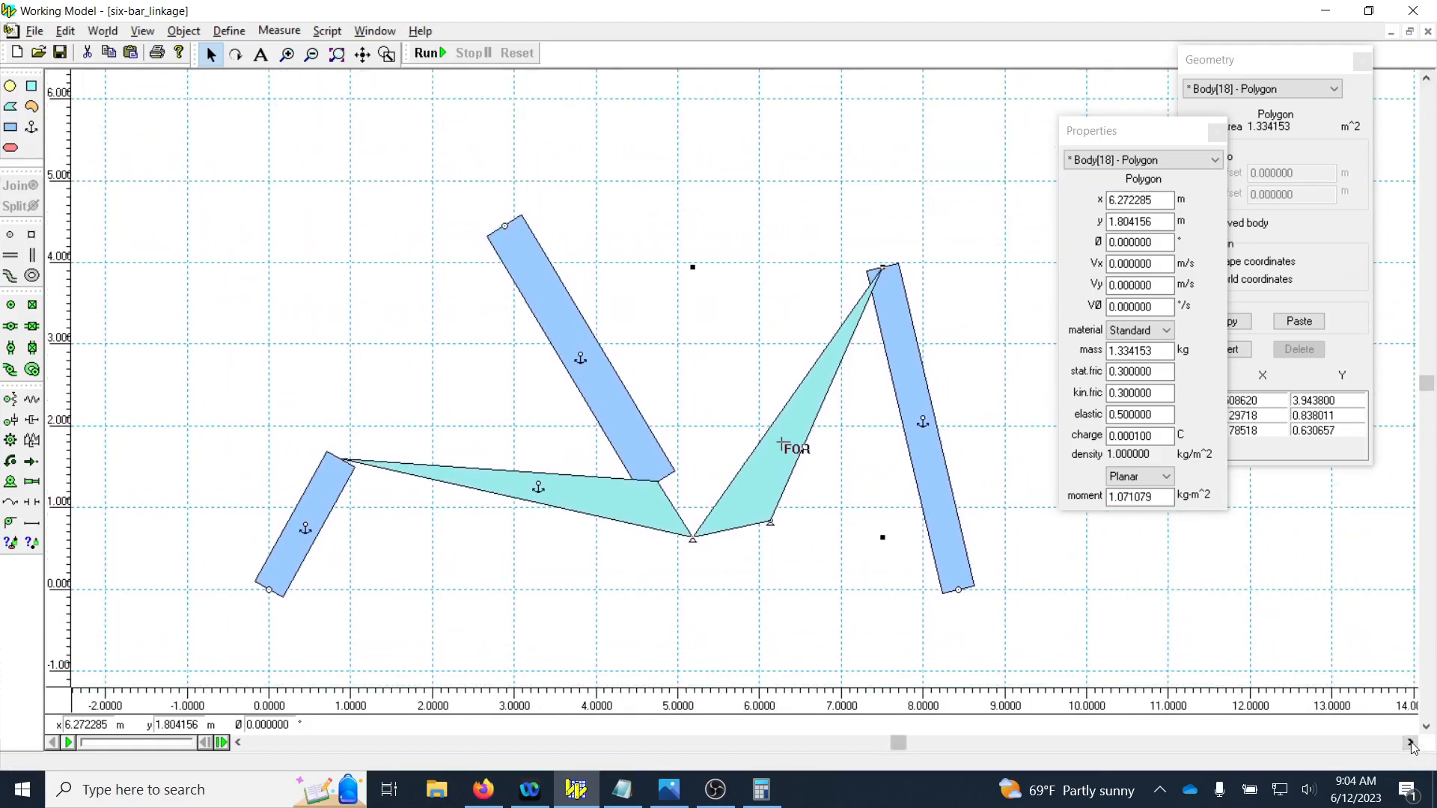
click(238, 742)
click(238, 743)
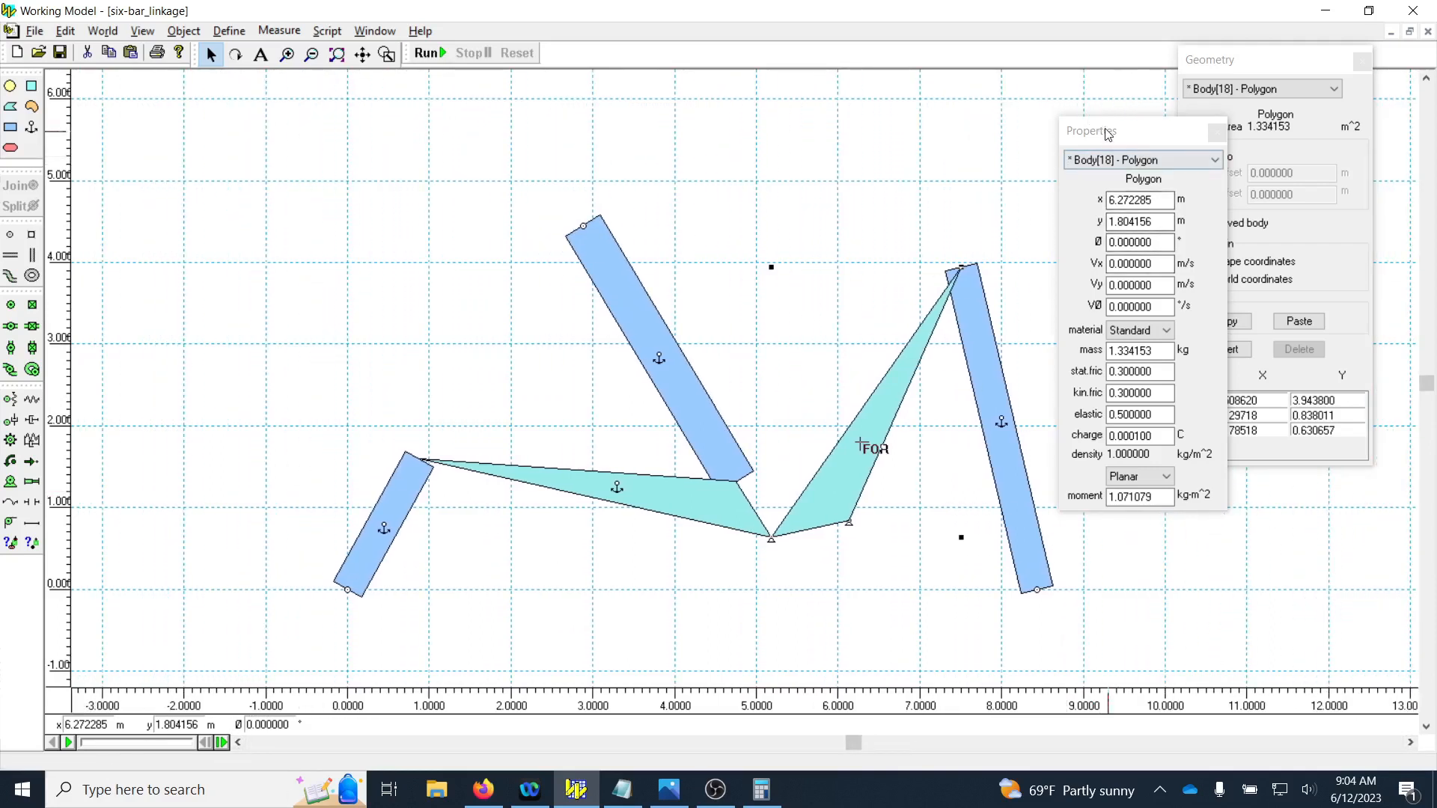
drag(1108, 133, 1238, 204)
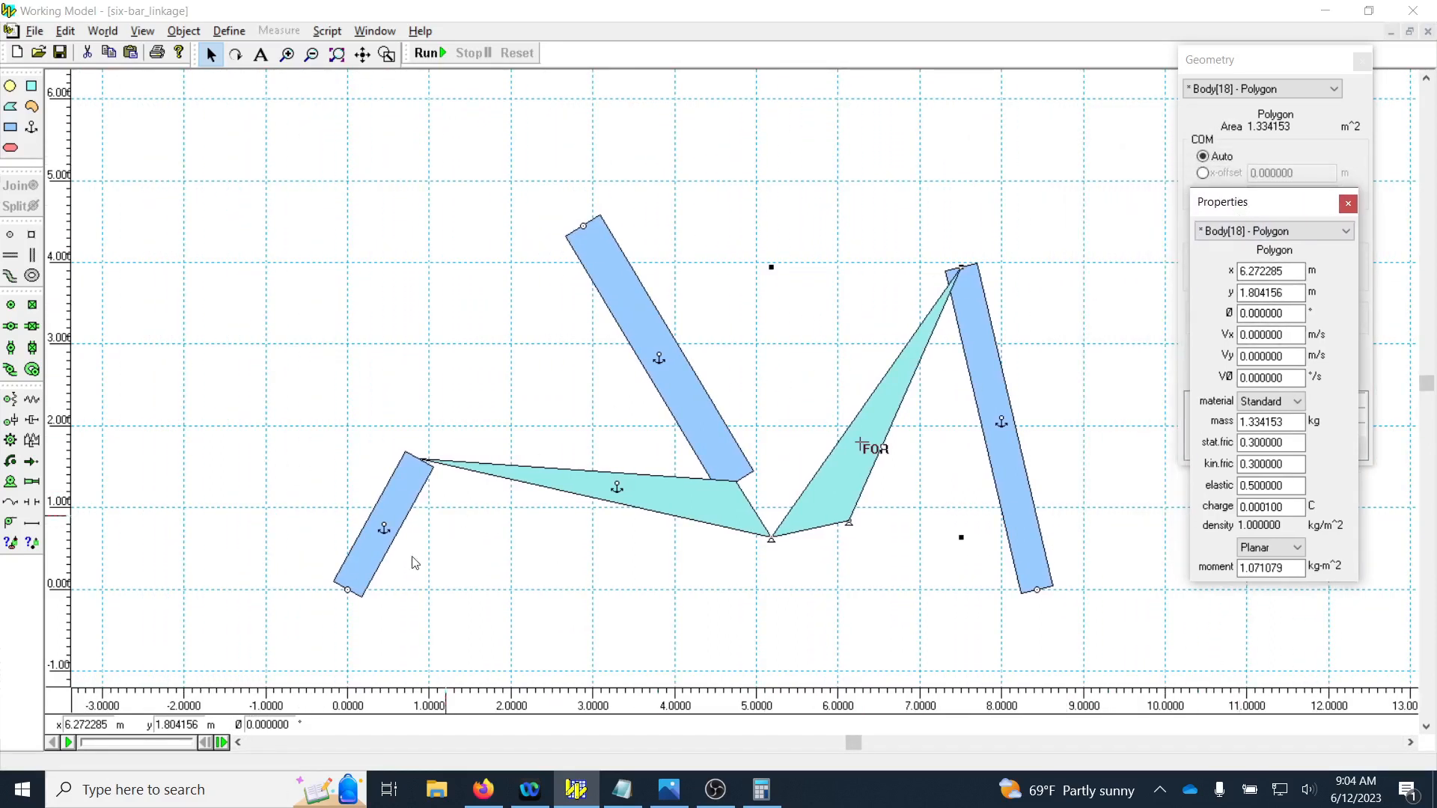
click(66, 57)
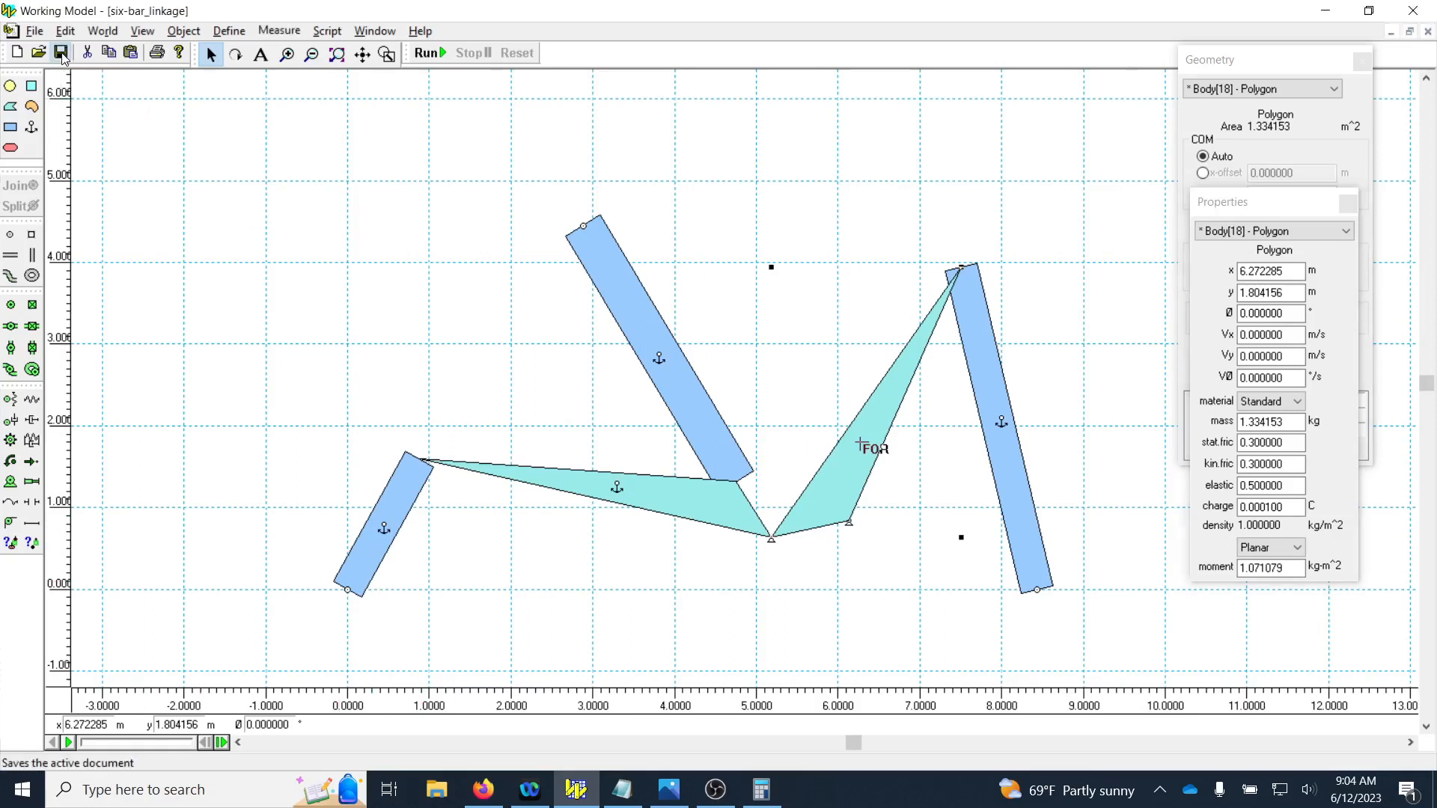
Step: Delete the anchors from the first triangular coupler and the leftmost bar
click(617, 488)
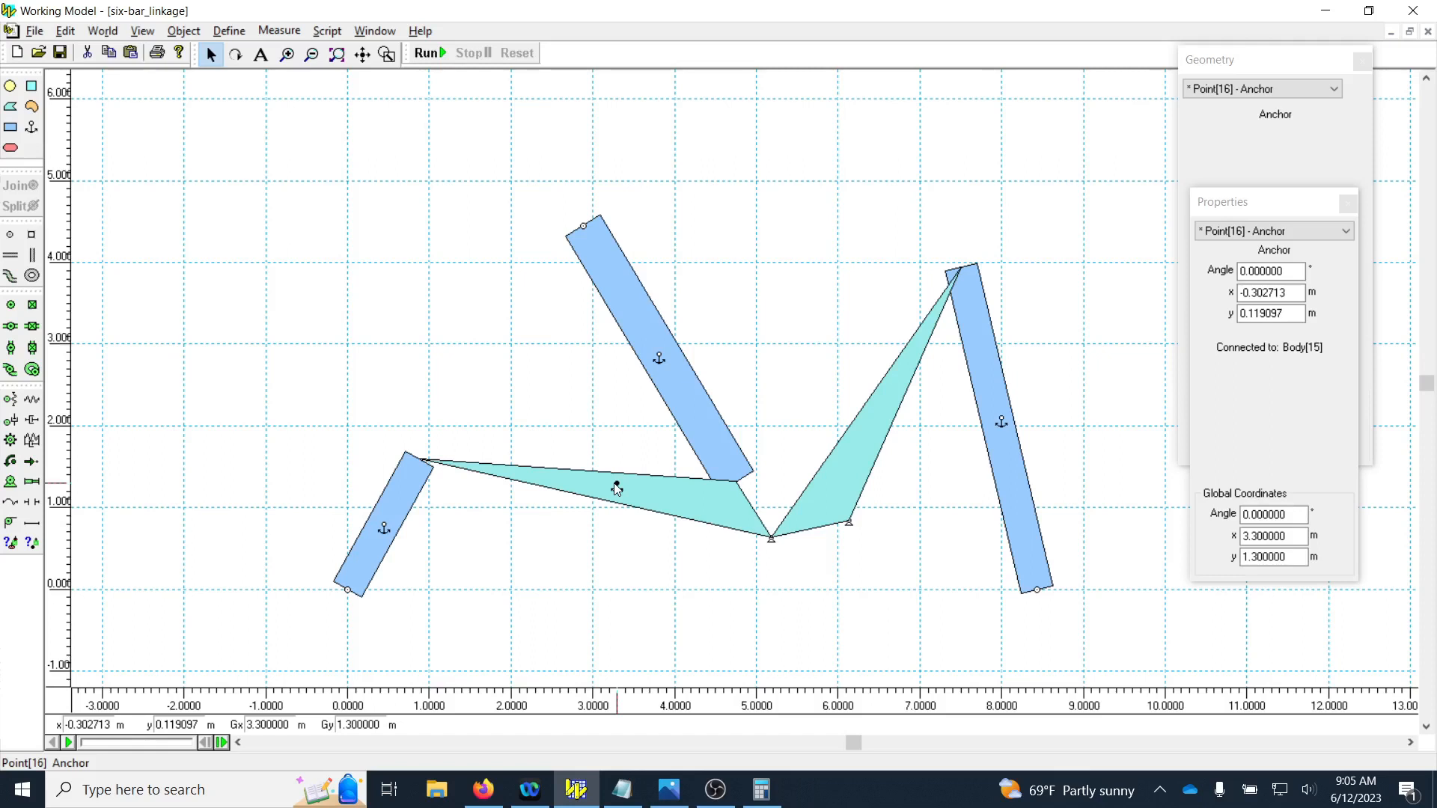
key(Delete)
click(384, 529)
key(Delete)
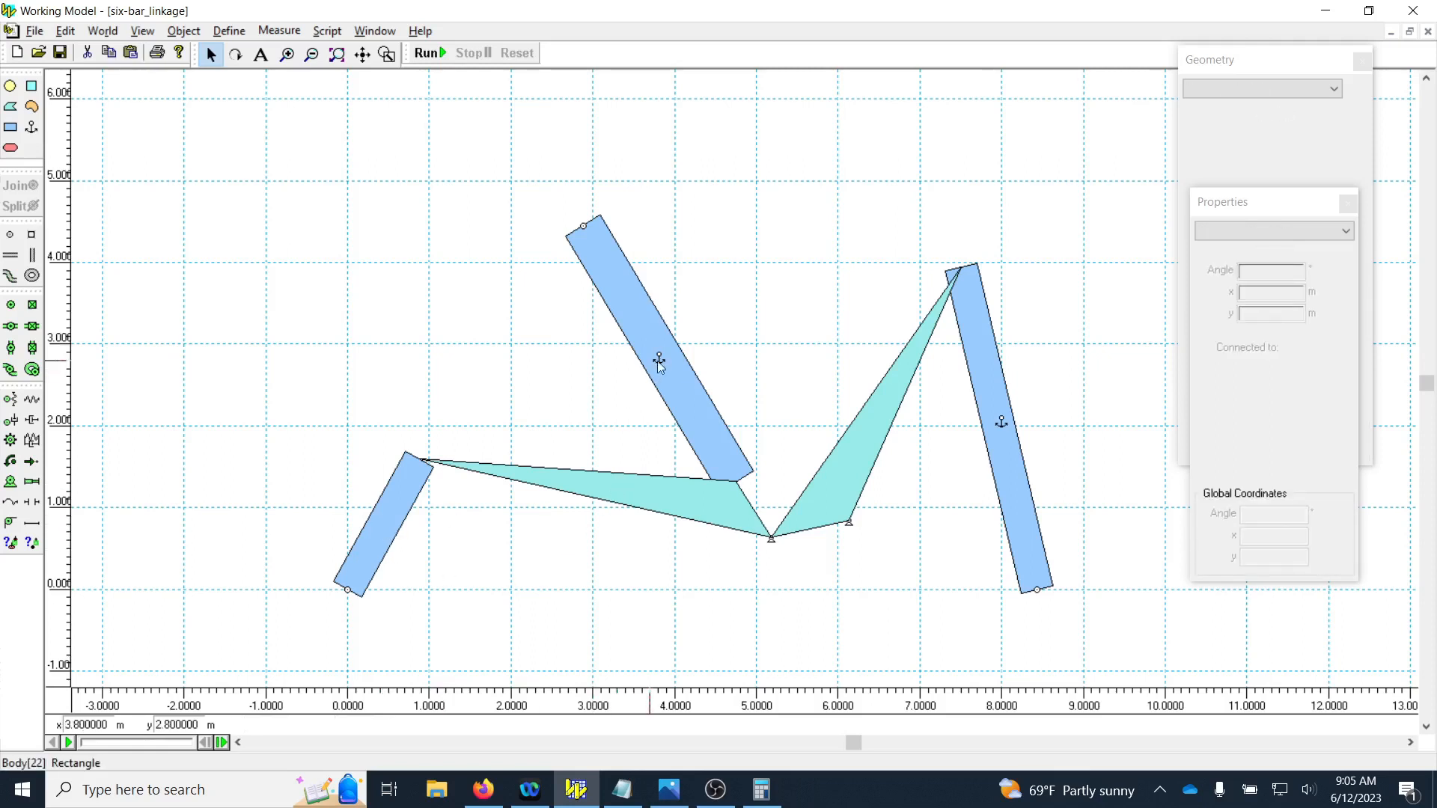
click(659, 362)
key(Delete)
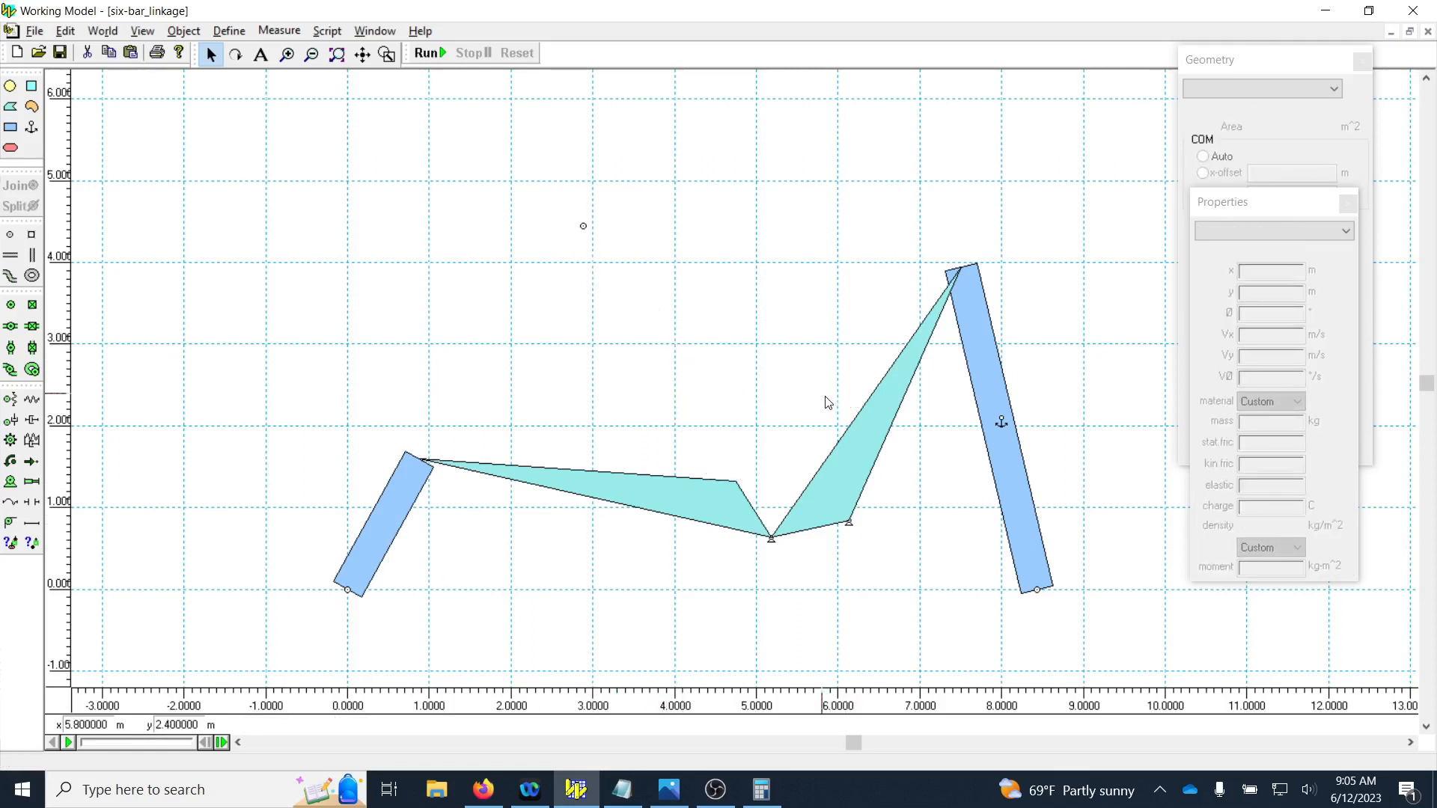
key(ctrl+z)
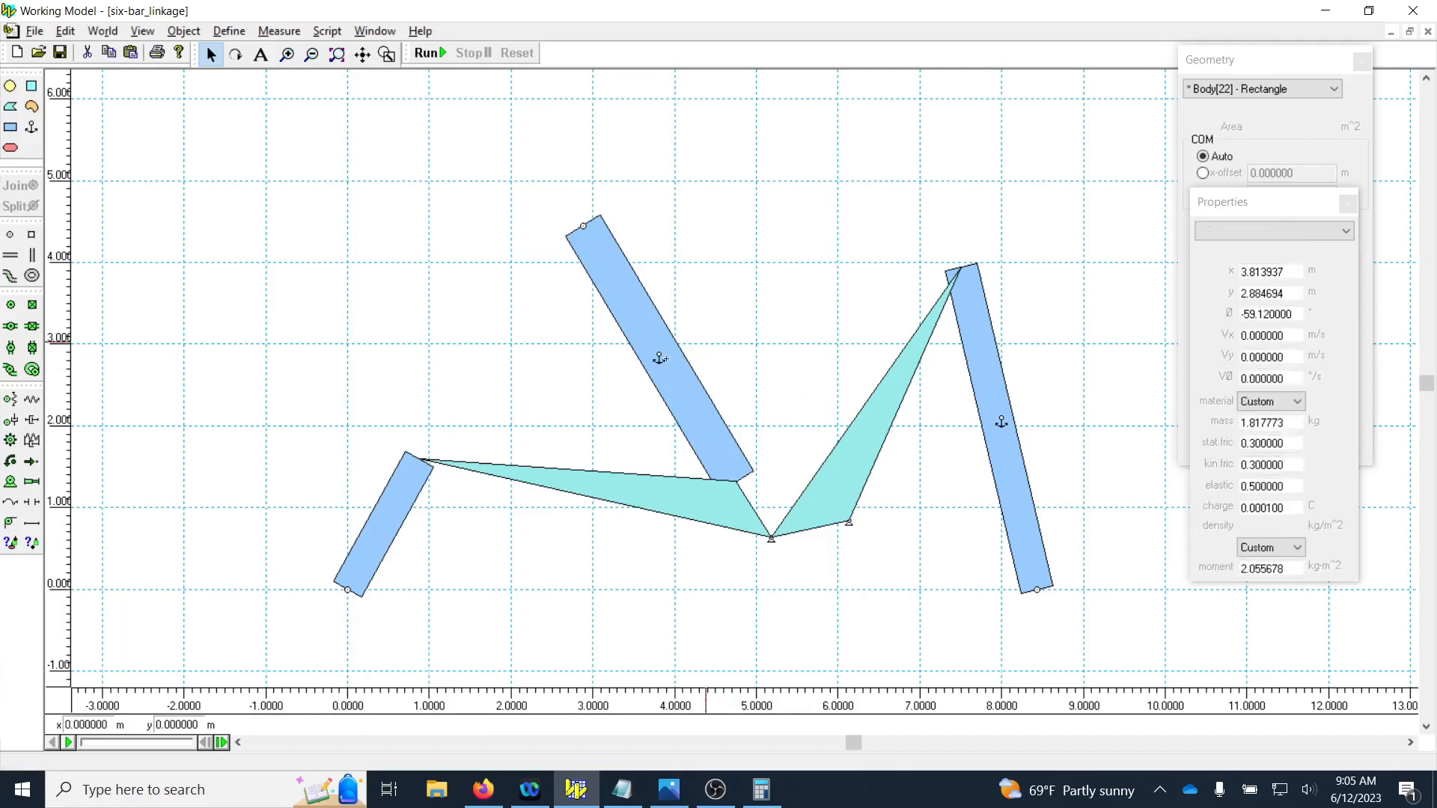
Step: Delete the anchors from the middle bar and the rightmost bar
click(658, 357)
key(Delete)
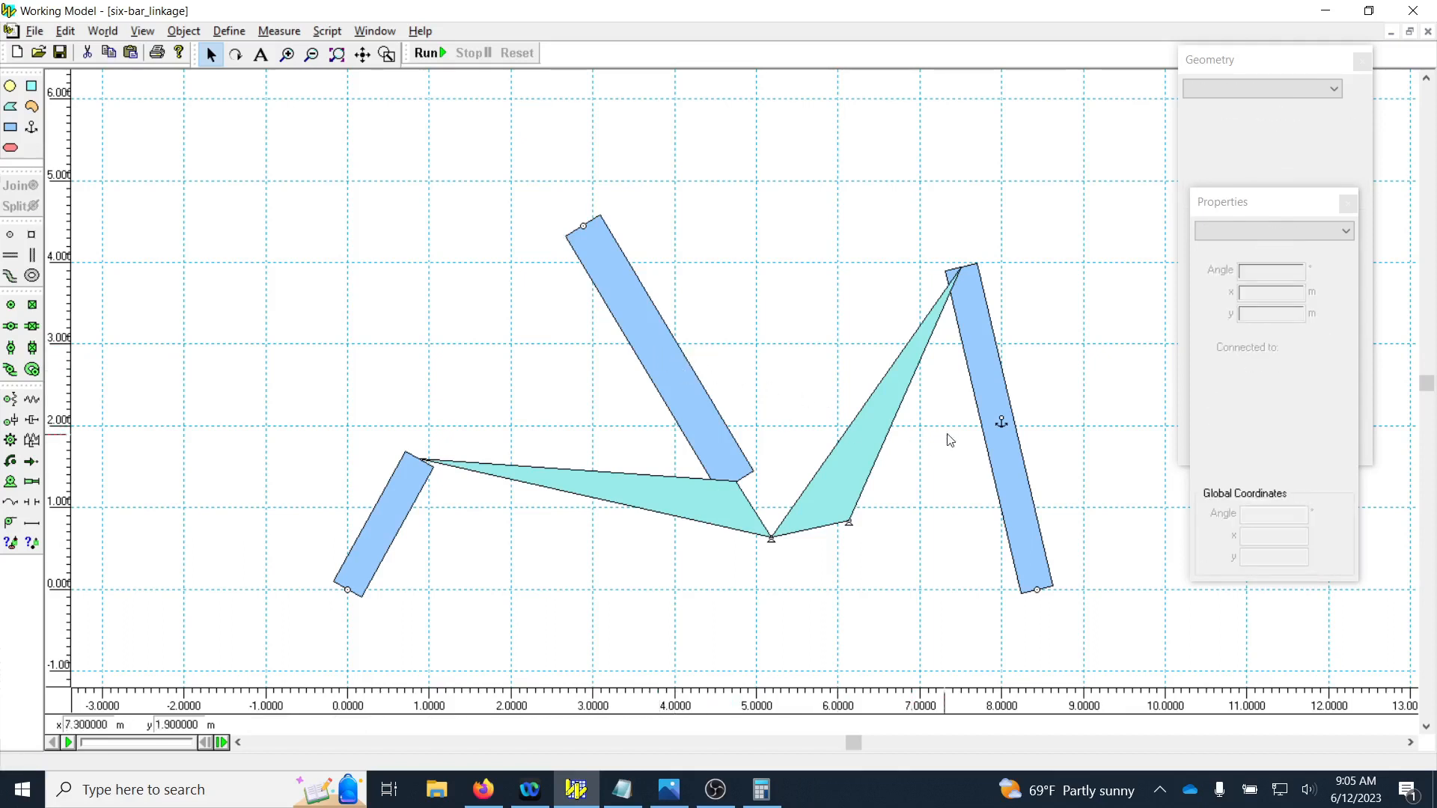
click(1003, 417)
key(Delete)
click(773, 543)
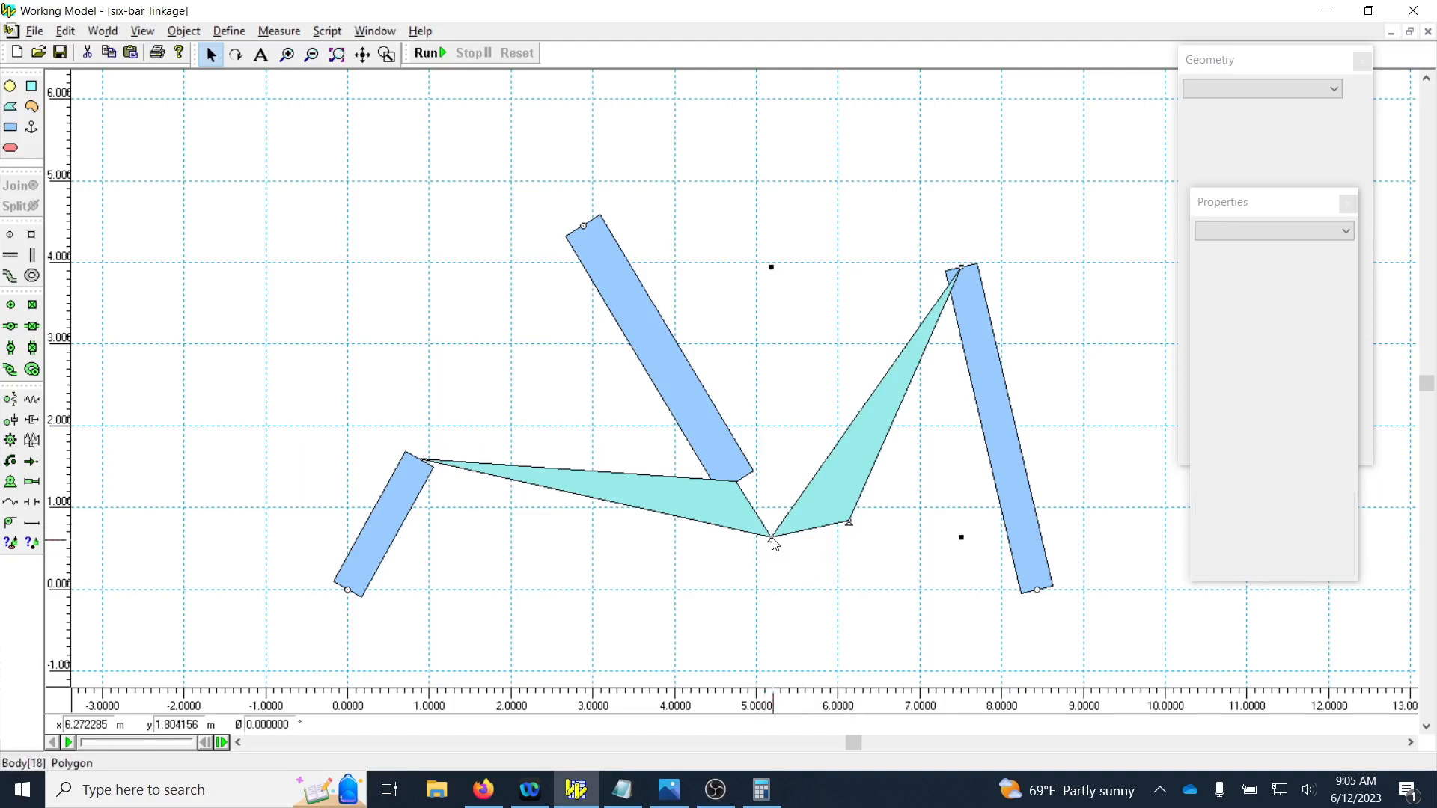
key(Delete)
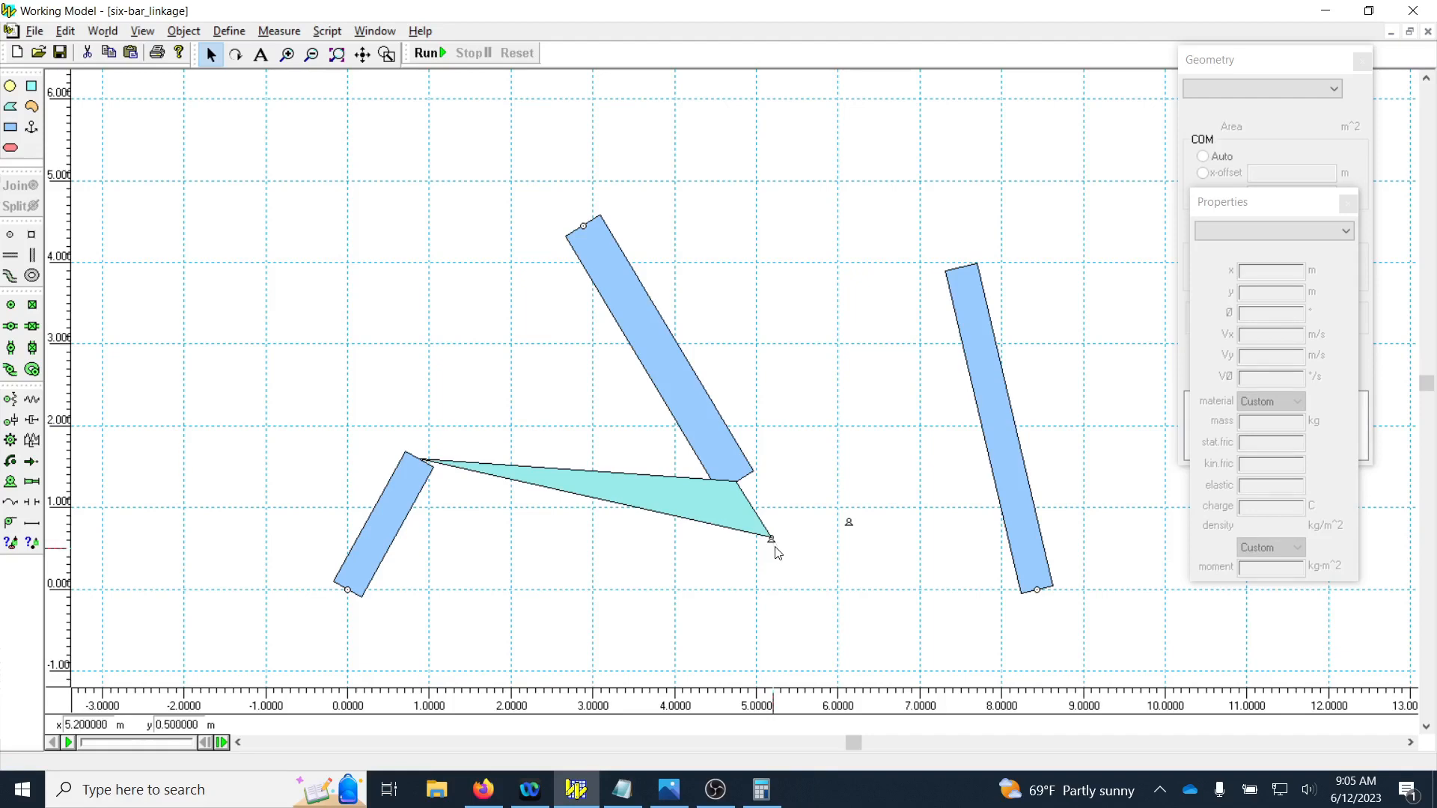
key(ctrl+z)
Step: Delete the two temporary background points at the lower vertices of the second triangular coupler
scroll(773, 531, up, 4)
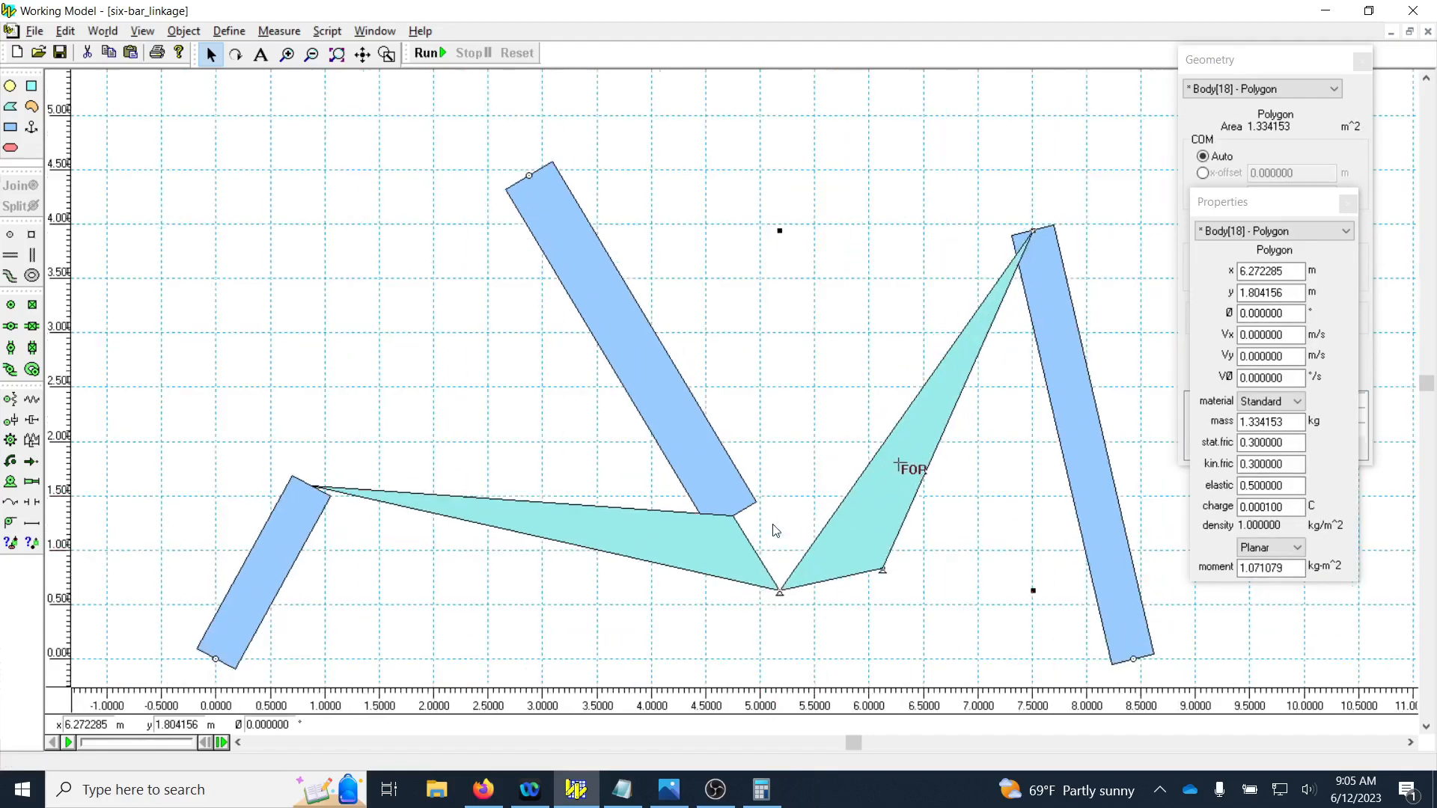
scroll(792, 599, down, 3)
scroll(794, 636, up, 4)
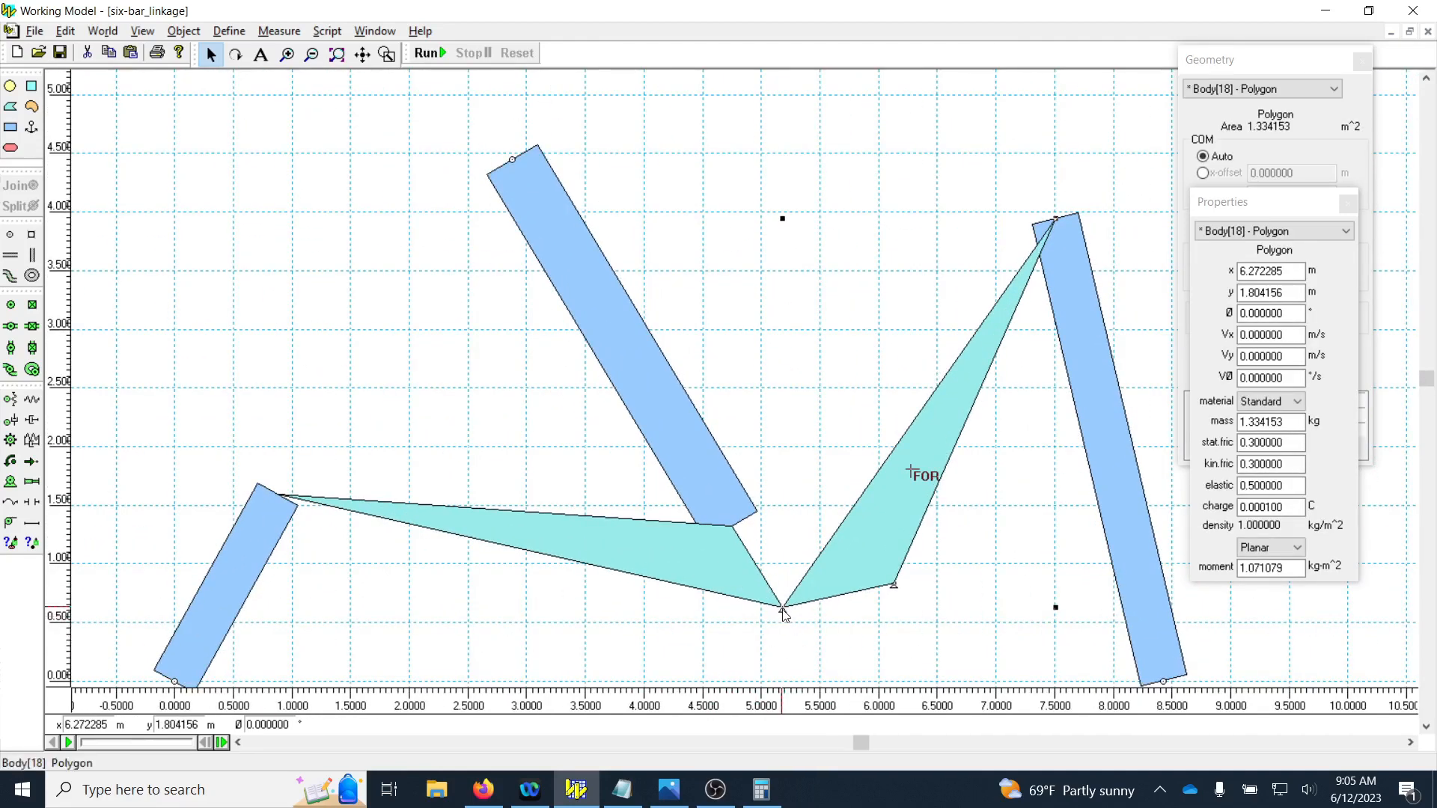
click(795, 634)
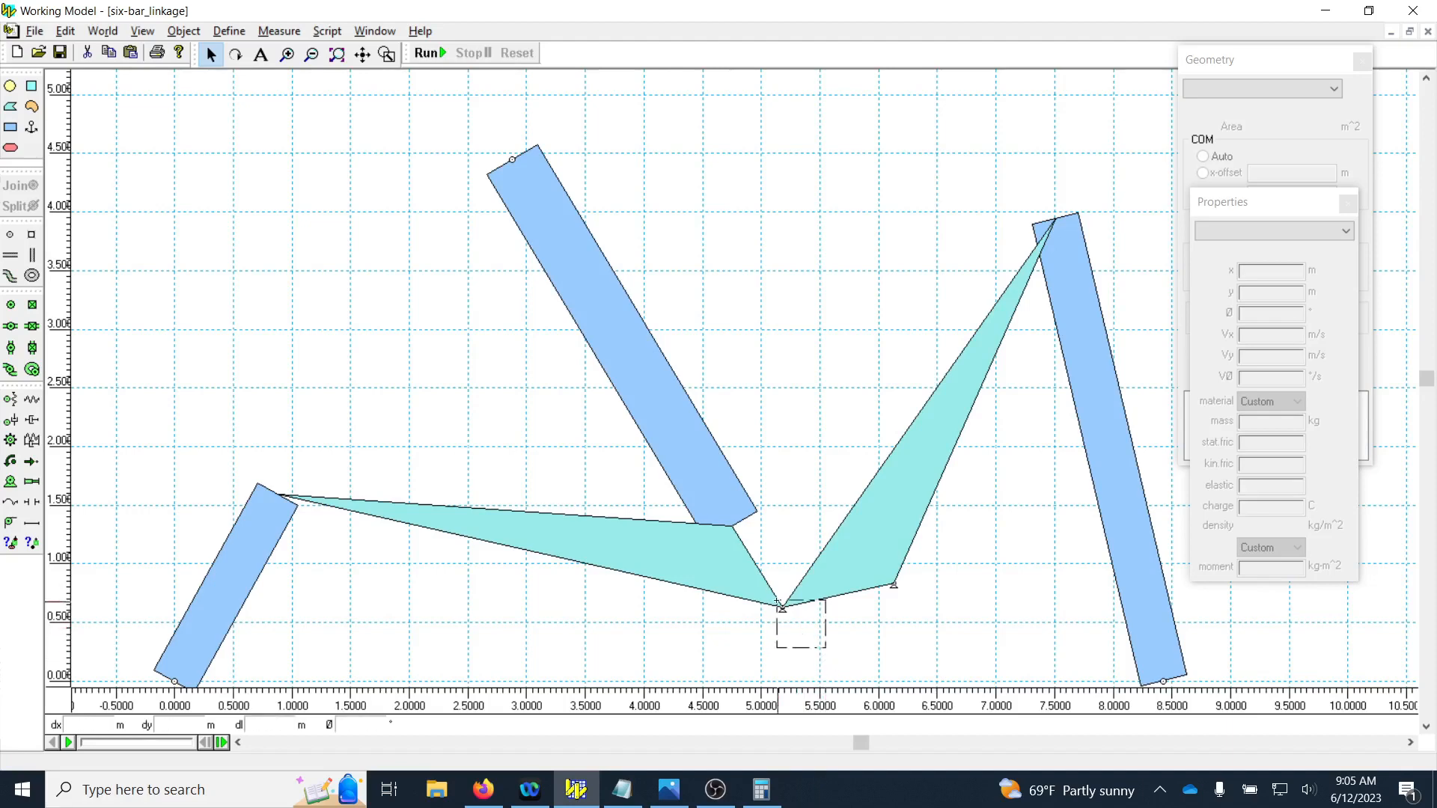
click(782, 607)
key(Delete)
drag(949, 626, 874, 566)
key(Delete)
scroll(889, 574, down, 2)
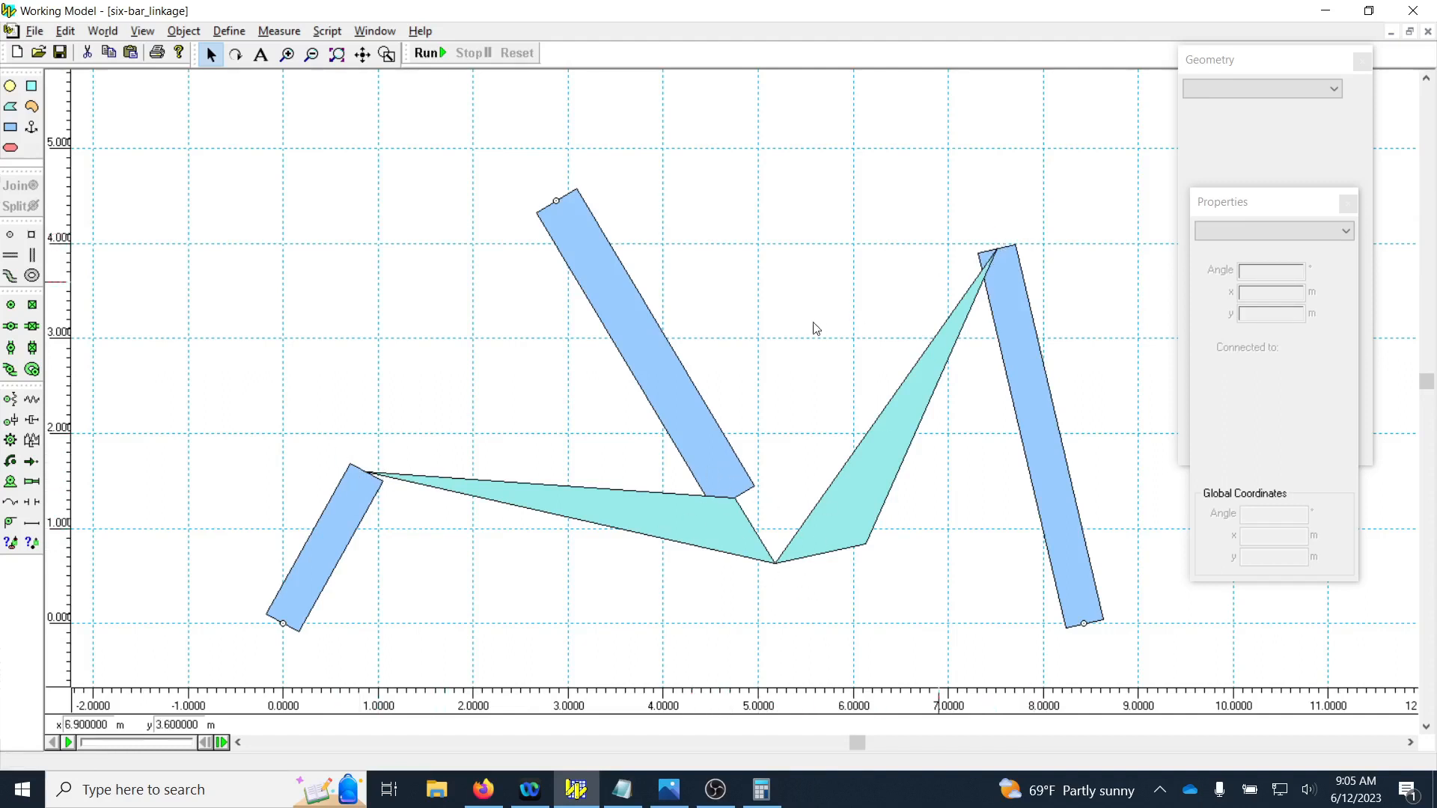
Step: Pin the first triangular coupler to the leftmost bar's upper end and to the middle bar's lower end
click(11, 306)
click(367, 472)
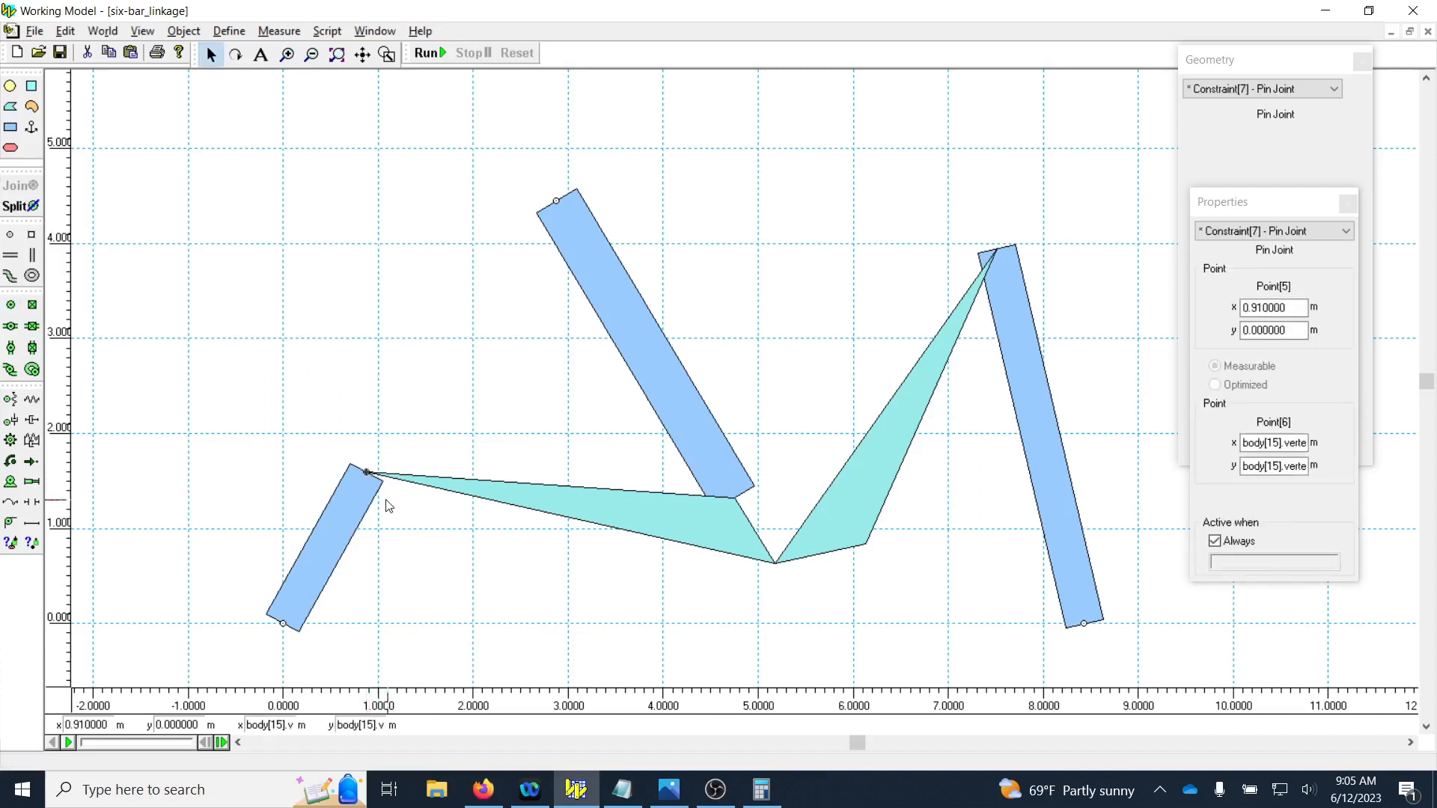
click(12, 307)
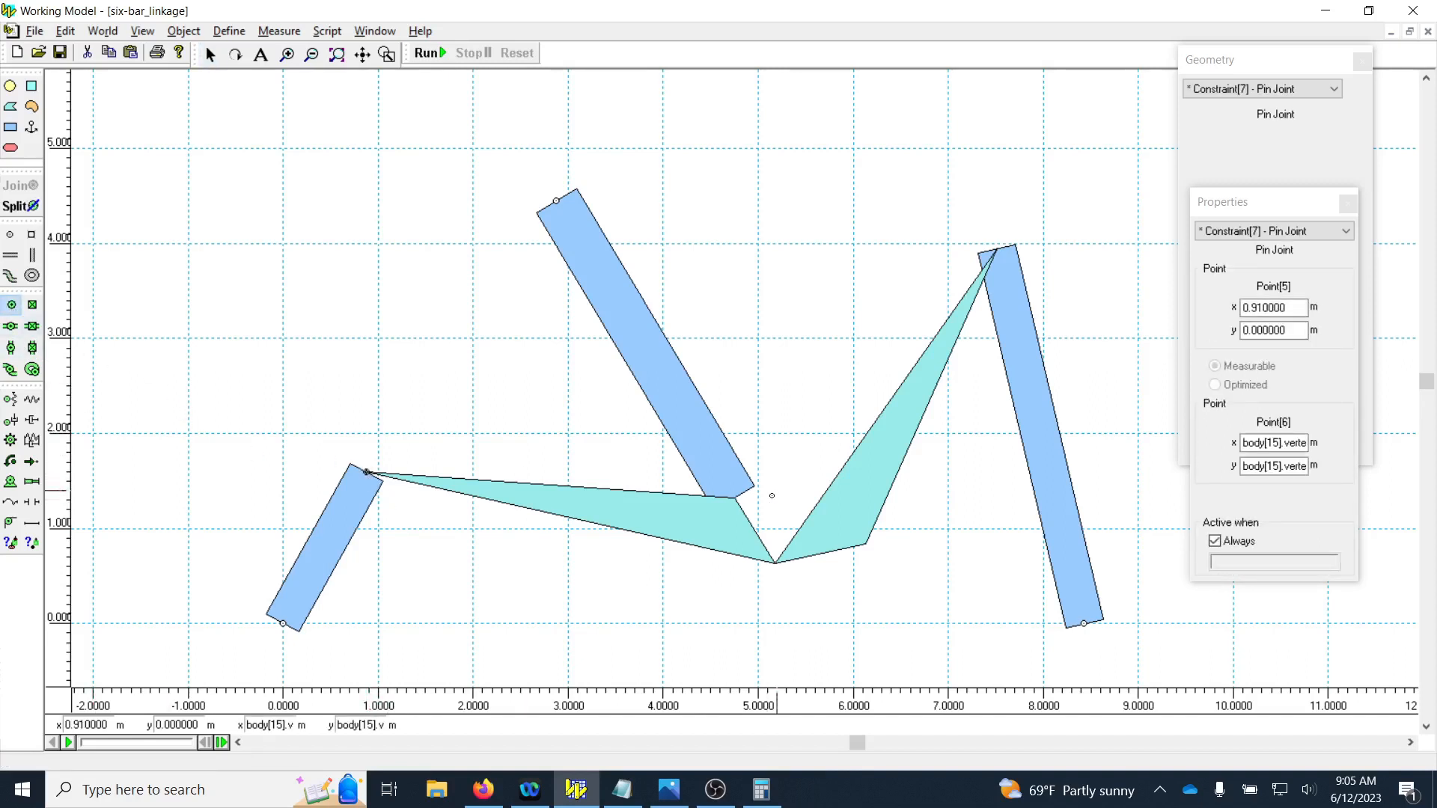
click(735, 498)
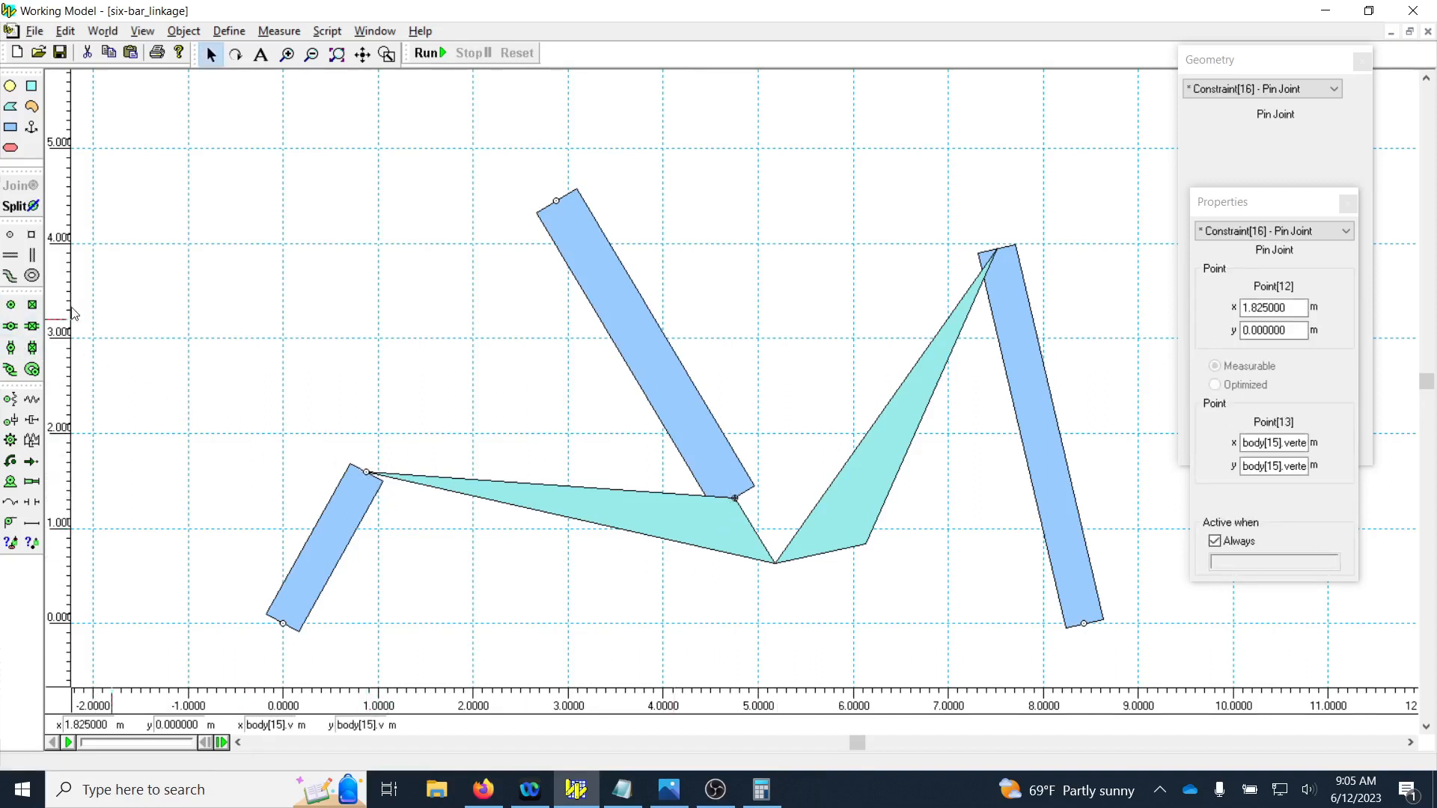
Step: Pin the two triangular couplers together at their shared vertex and the second coupler to the rightmost bar's upper end
click(10, 305)
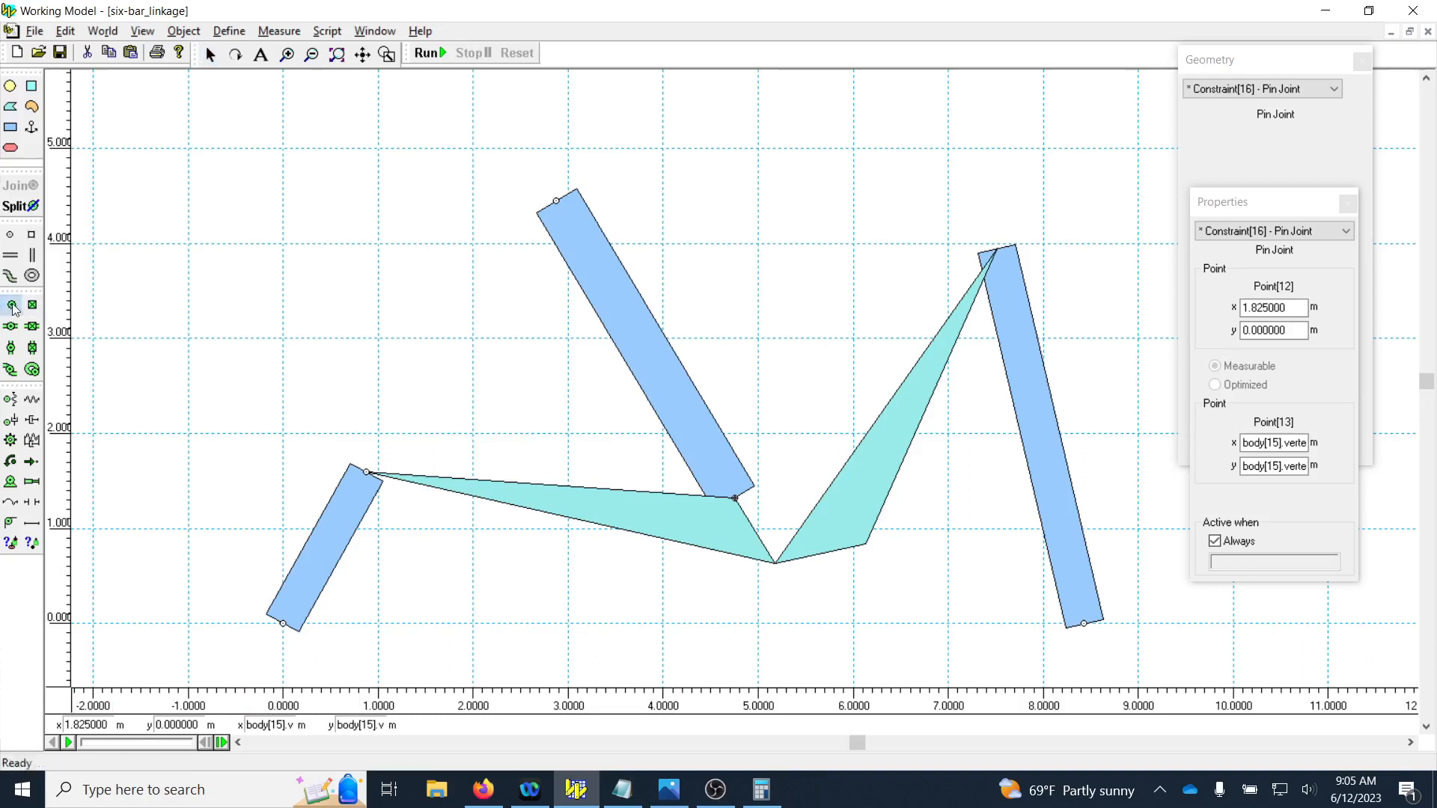
click(774, 563)
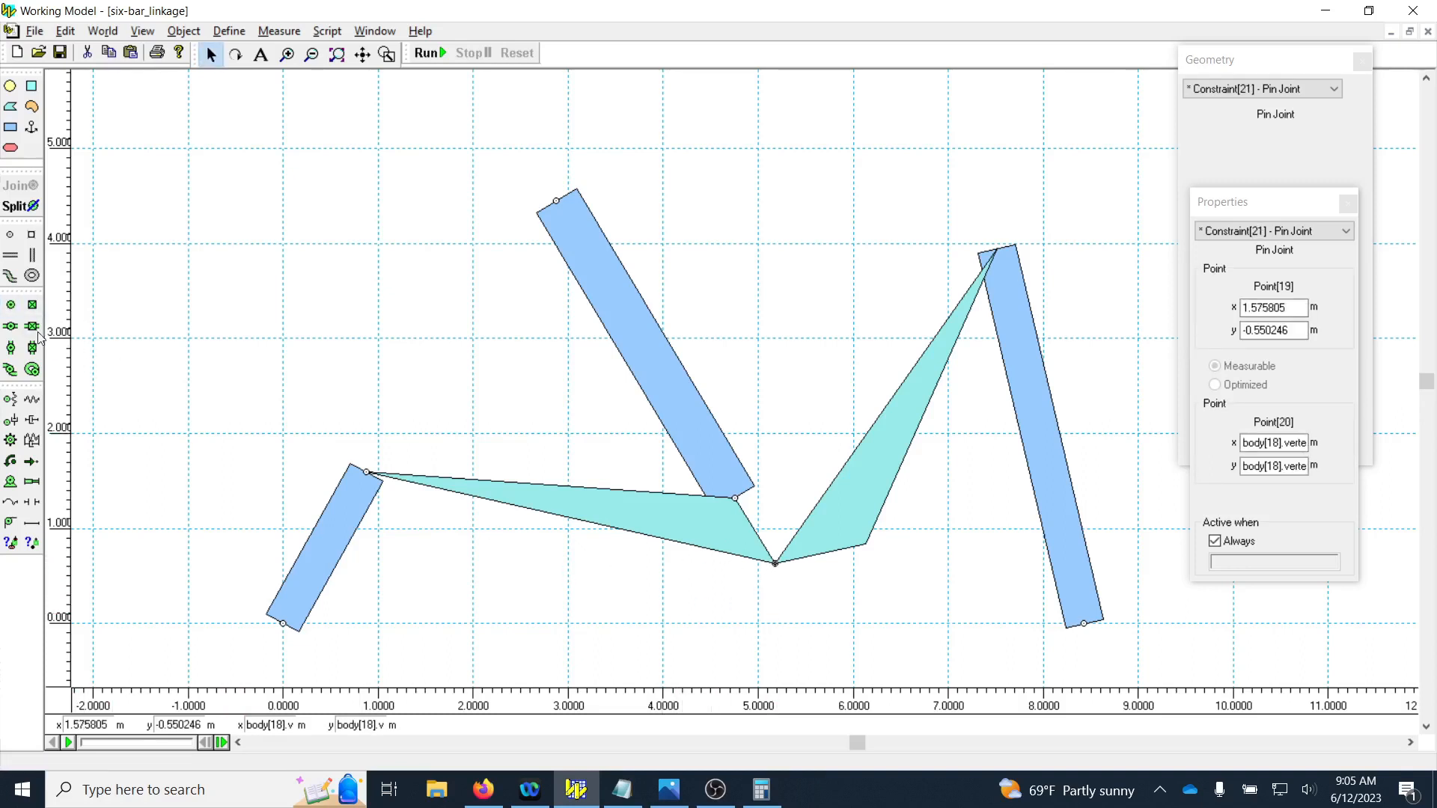
click(10, 307)
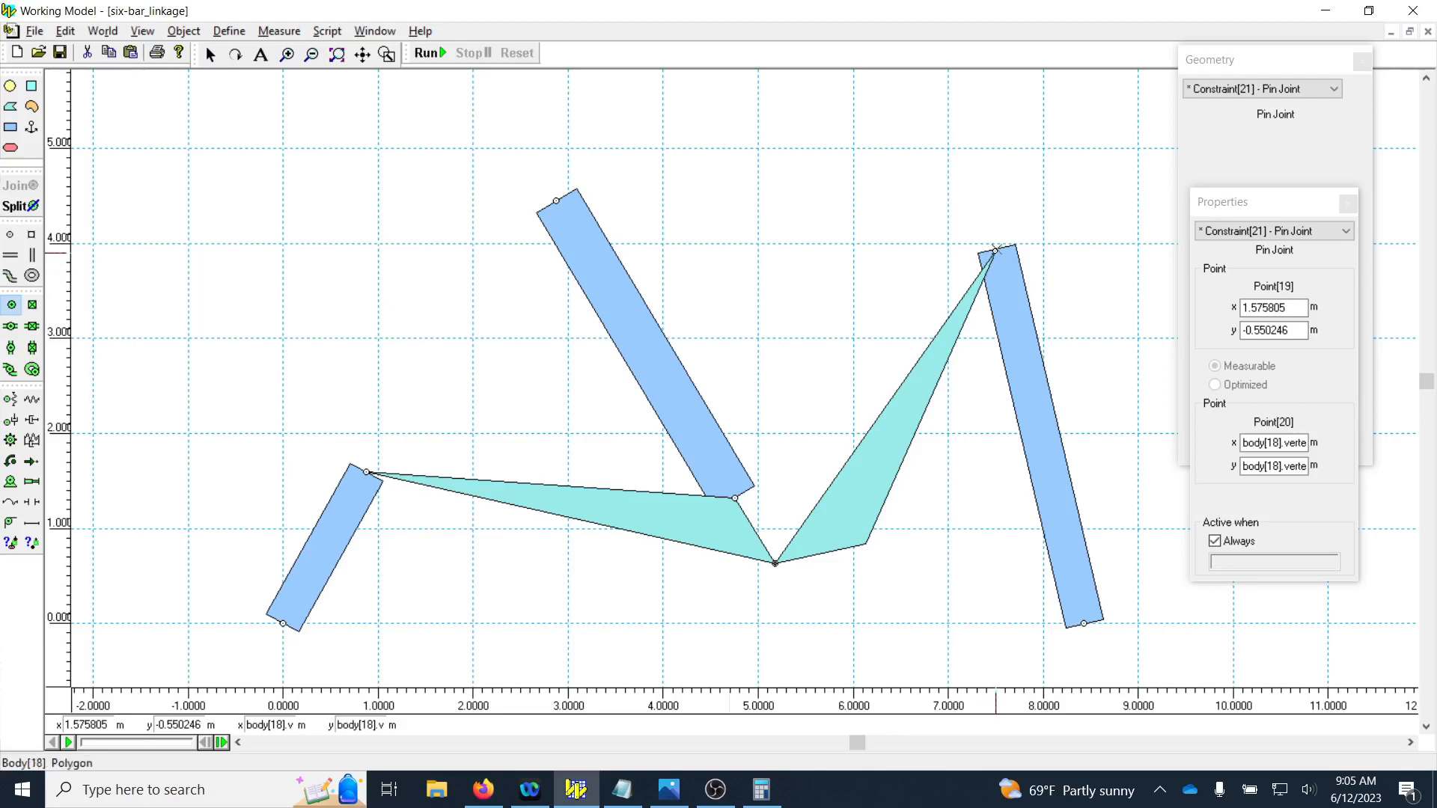
click(996, 250)
scroll(688, 491, down, 2)
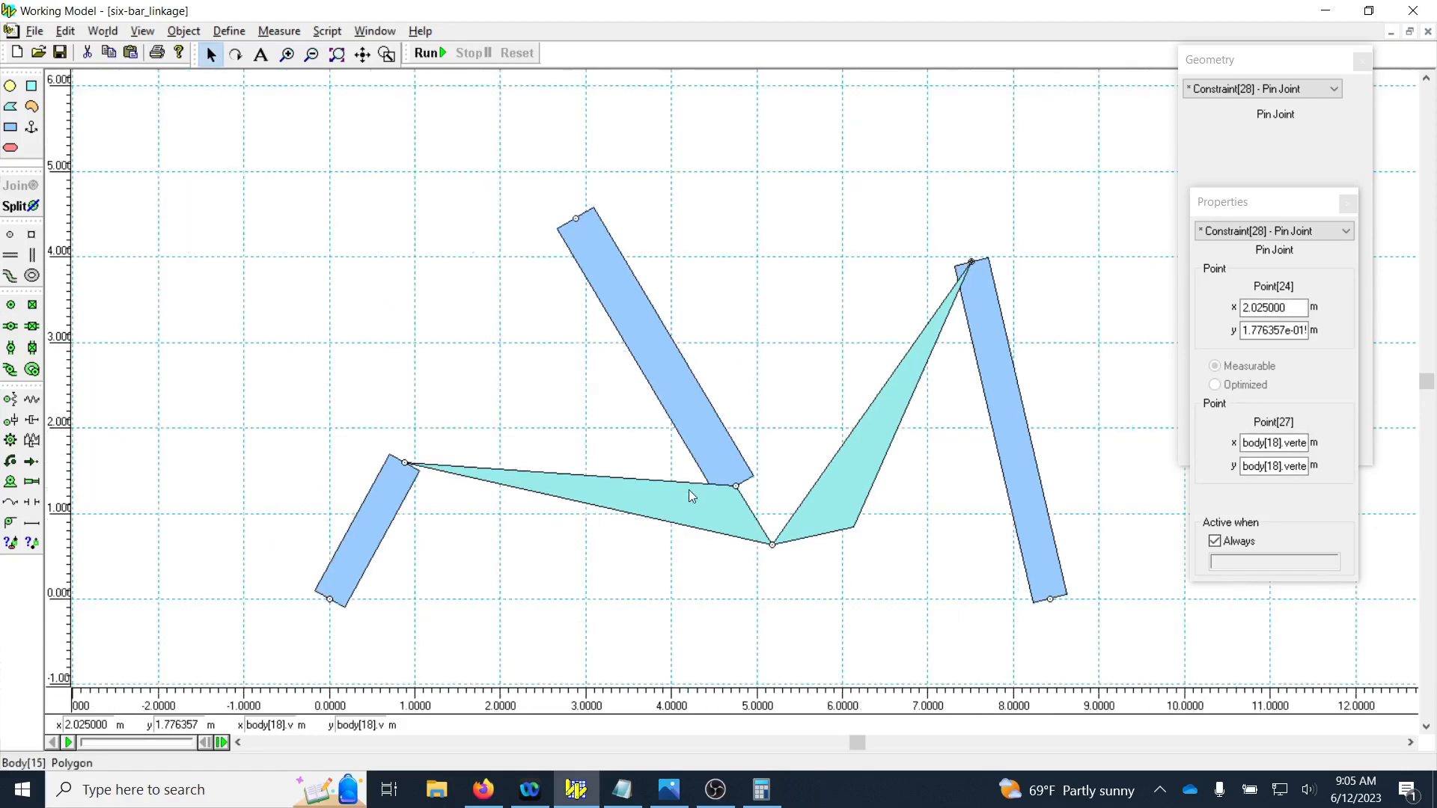
Step: Test the linkage's motion by rotating the leftmost bar, and undo the rotation
click(237, 55)
drag(380, 558, 383, 528)
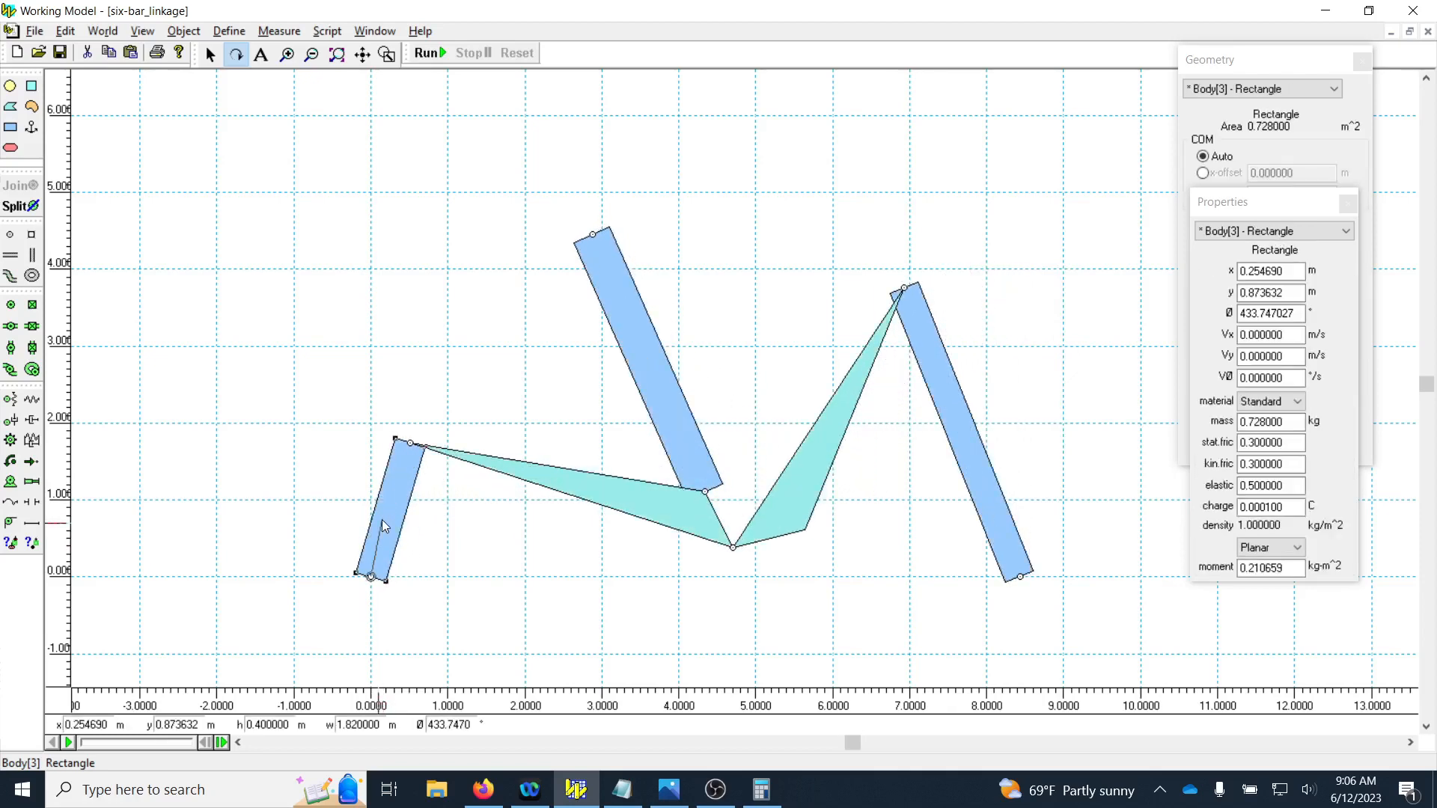
key(ctrl+z)
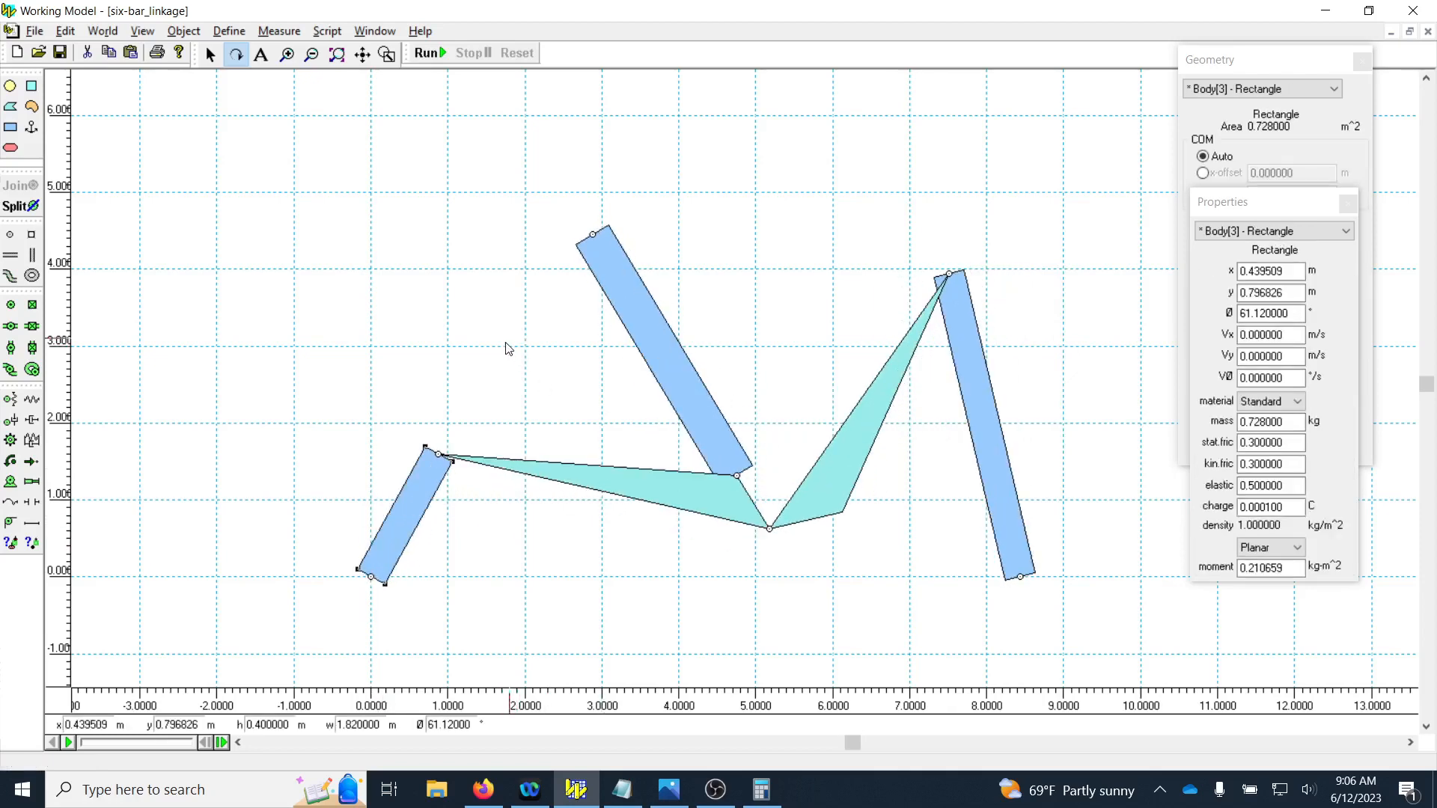
Step: Close the Geometry and Properties windows to clear the workspace
click(1362, 62)
click(1362, 61)
click(1347, 205)
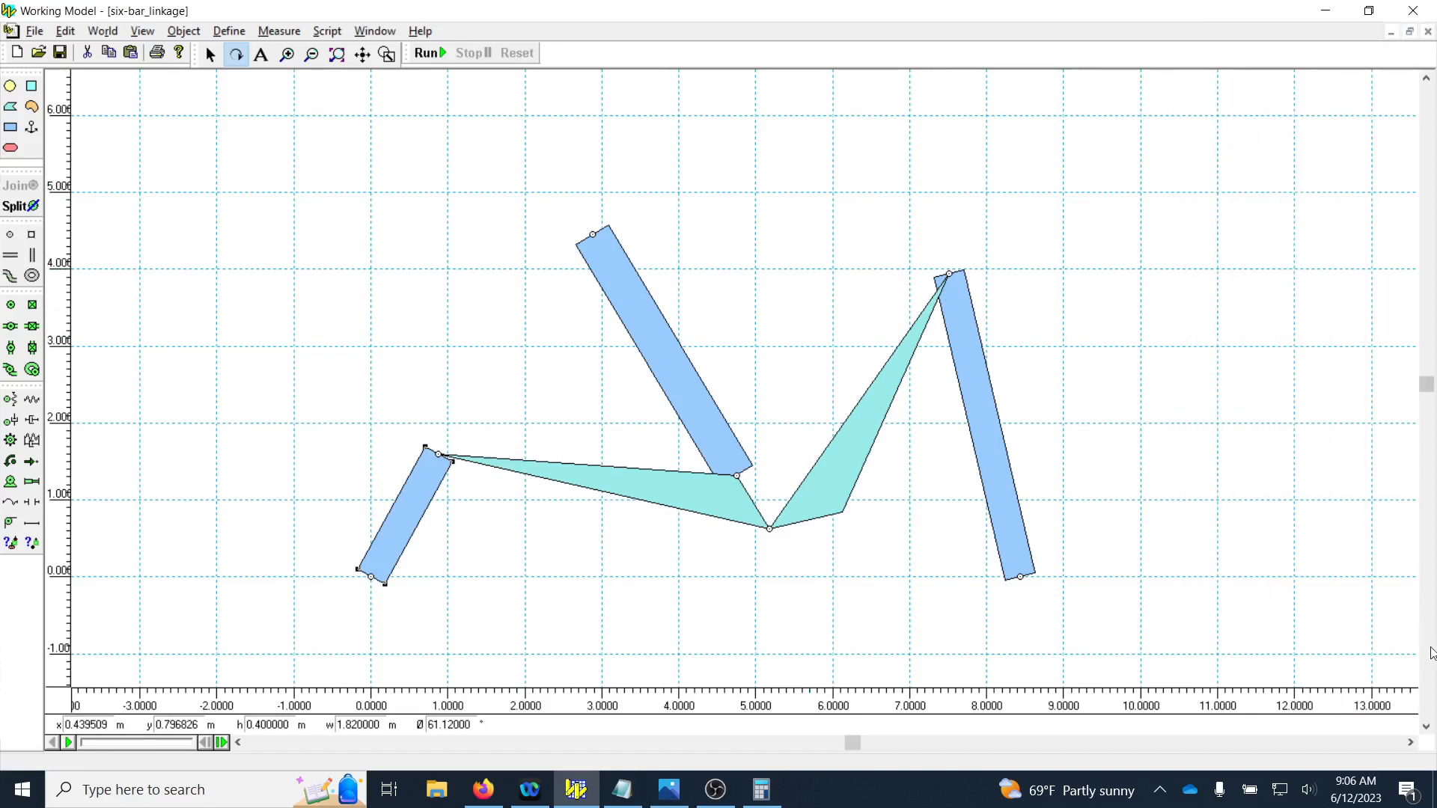
Step: Replace the ground pin joint at the leftmost bar's lower end with a motor
click(1411, 742)
click(1410, 742)
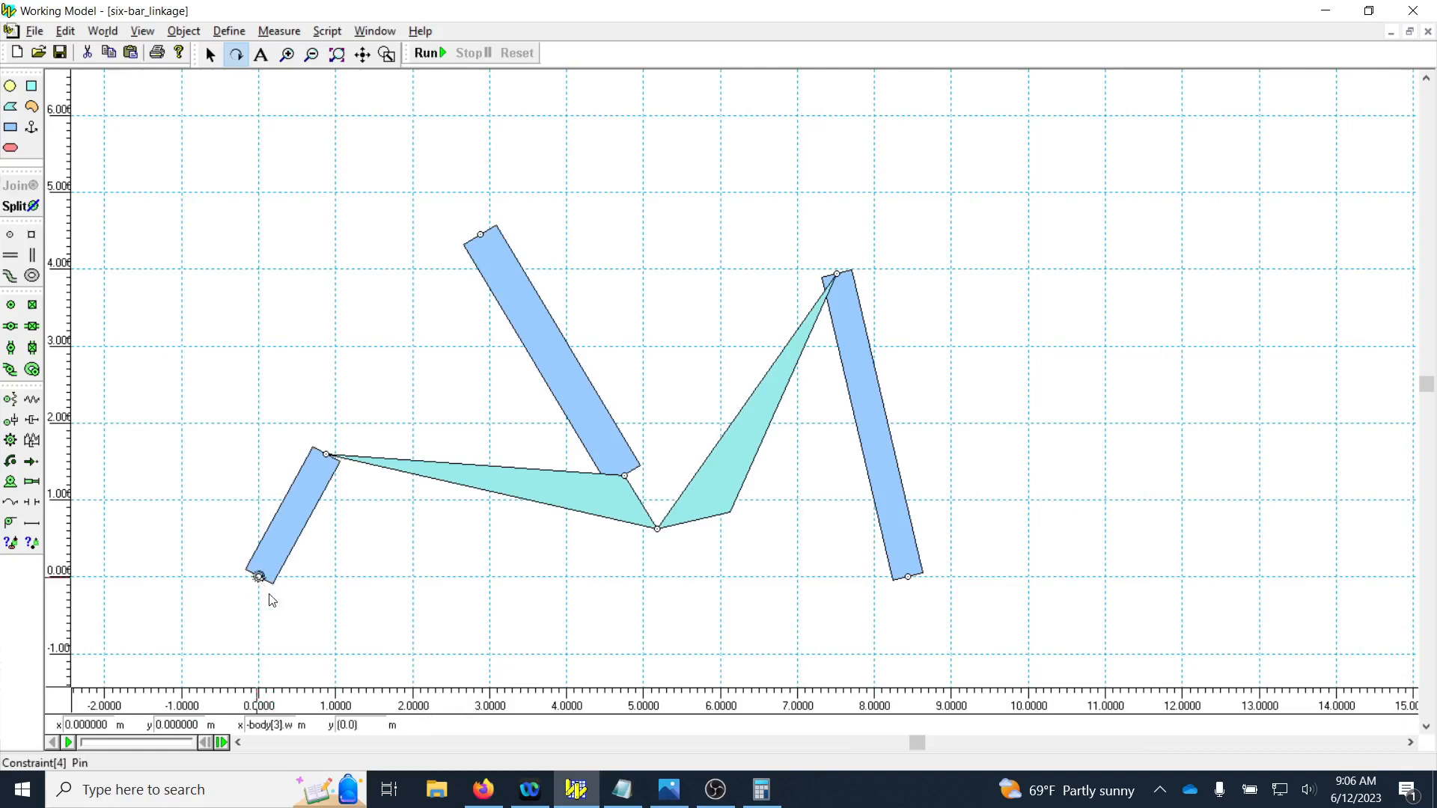
click(311, 622)
click(208, 51)
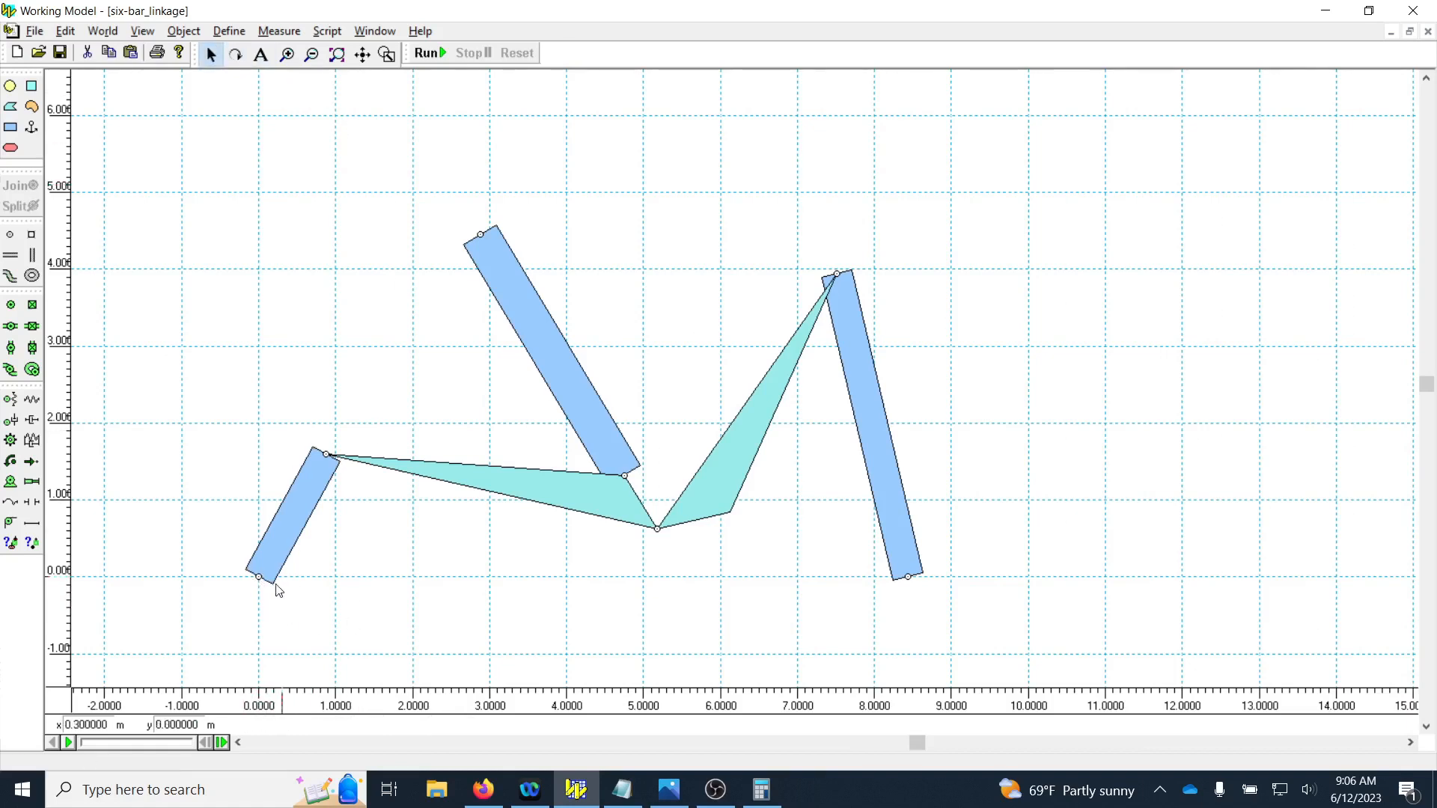
click(259, 577)
key(Delete)
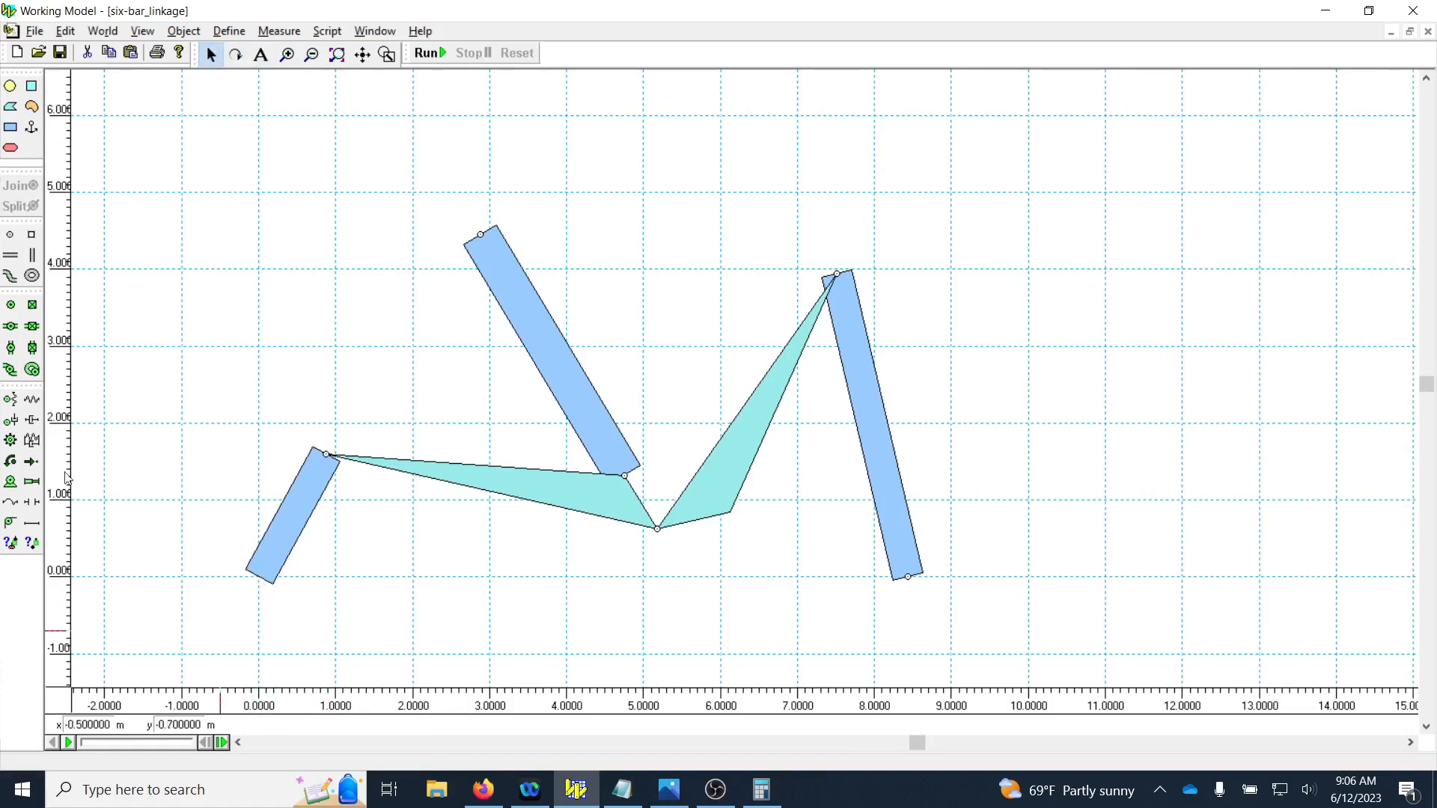
click(10, 482)
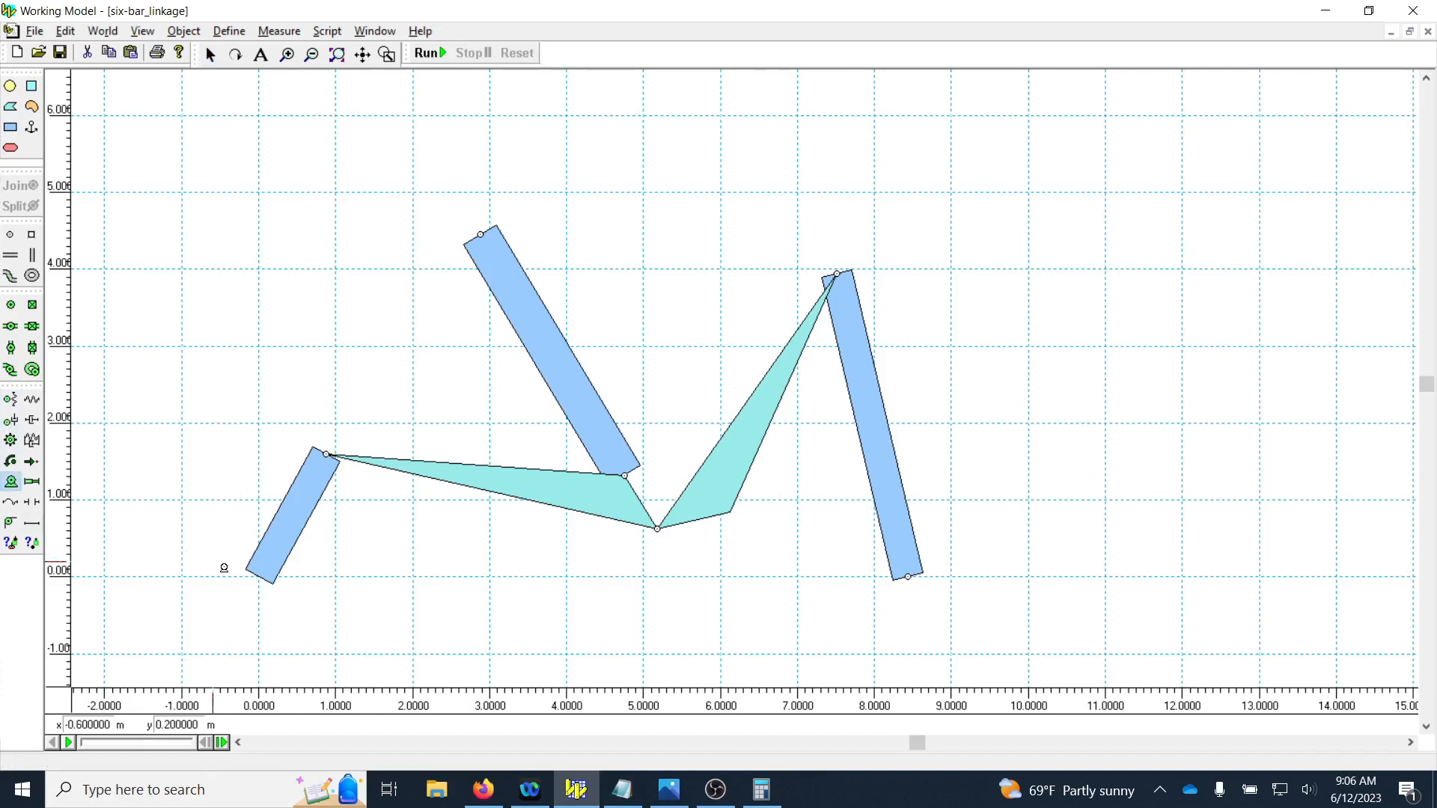
click(258, 576)
Step: Set the motor's velocity value to 20 °/s and close its properties
right_click(259, 581)
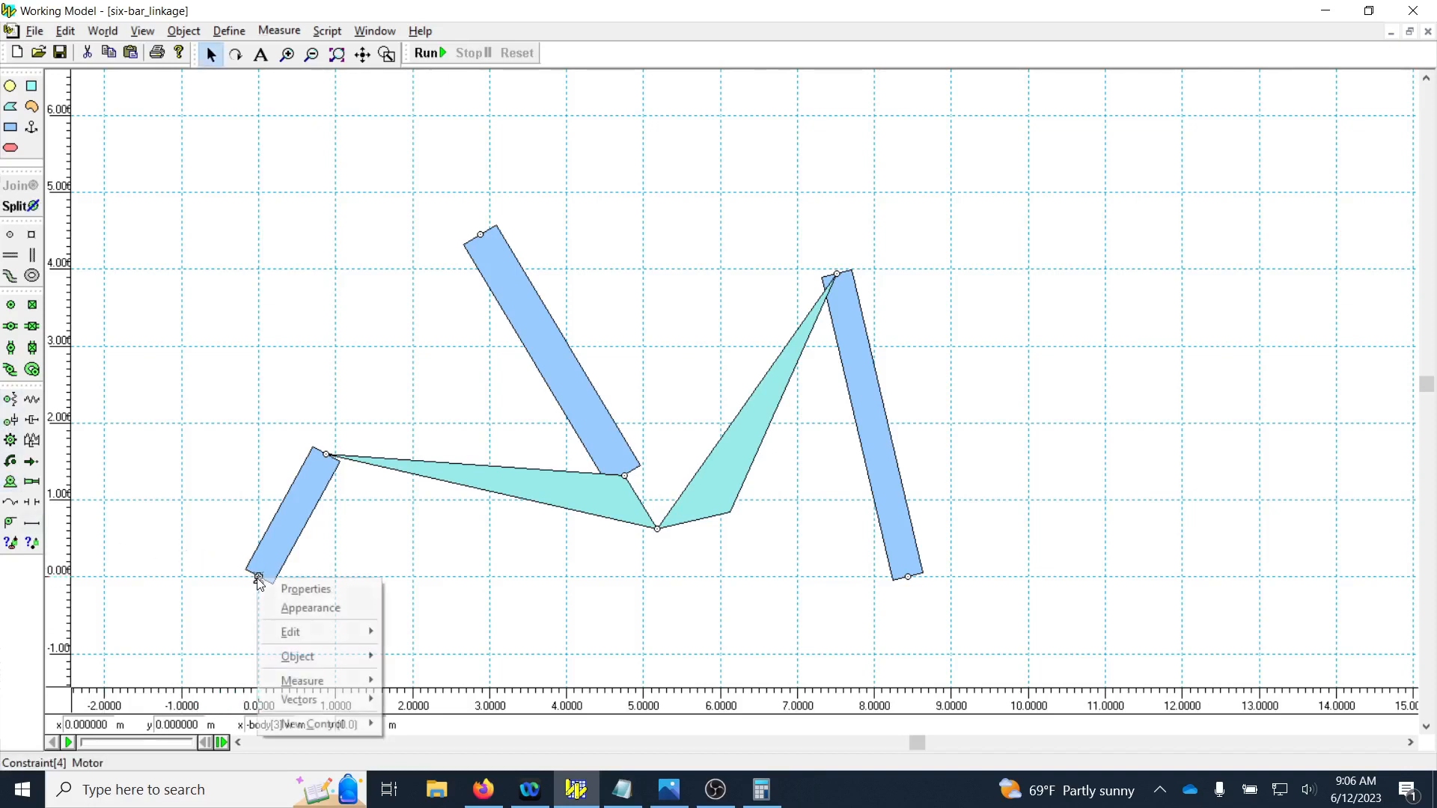
click(281, 590)
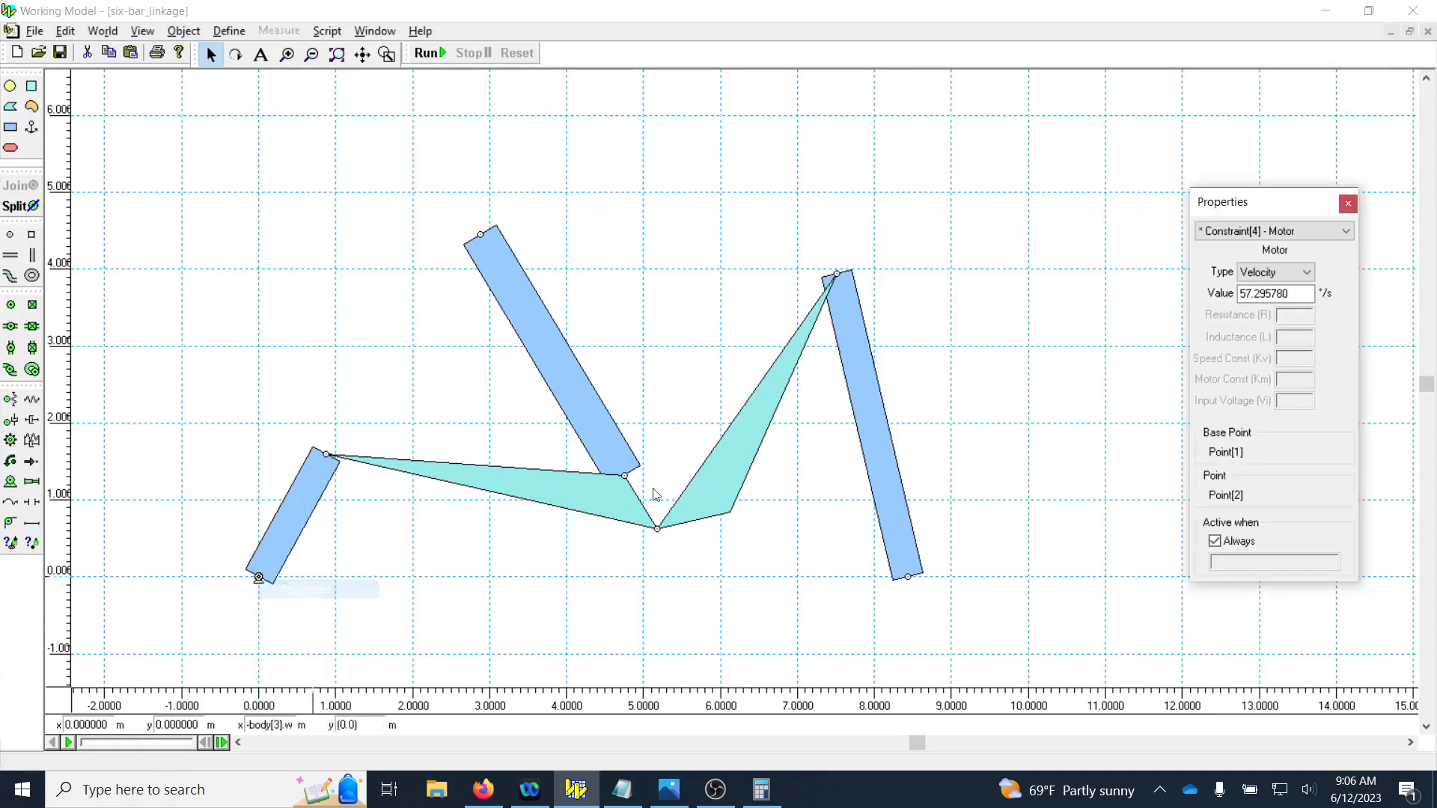
double_click(1299, 296)
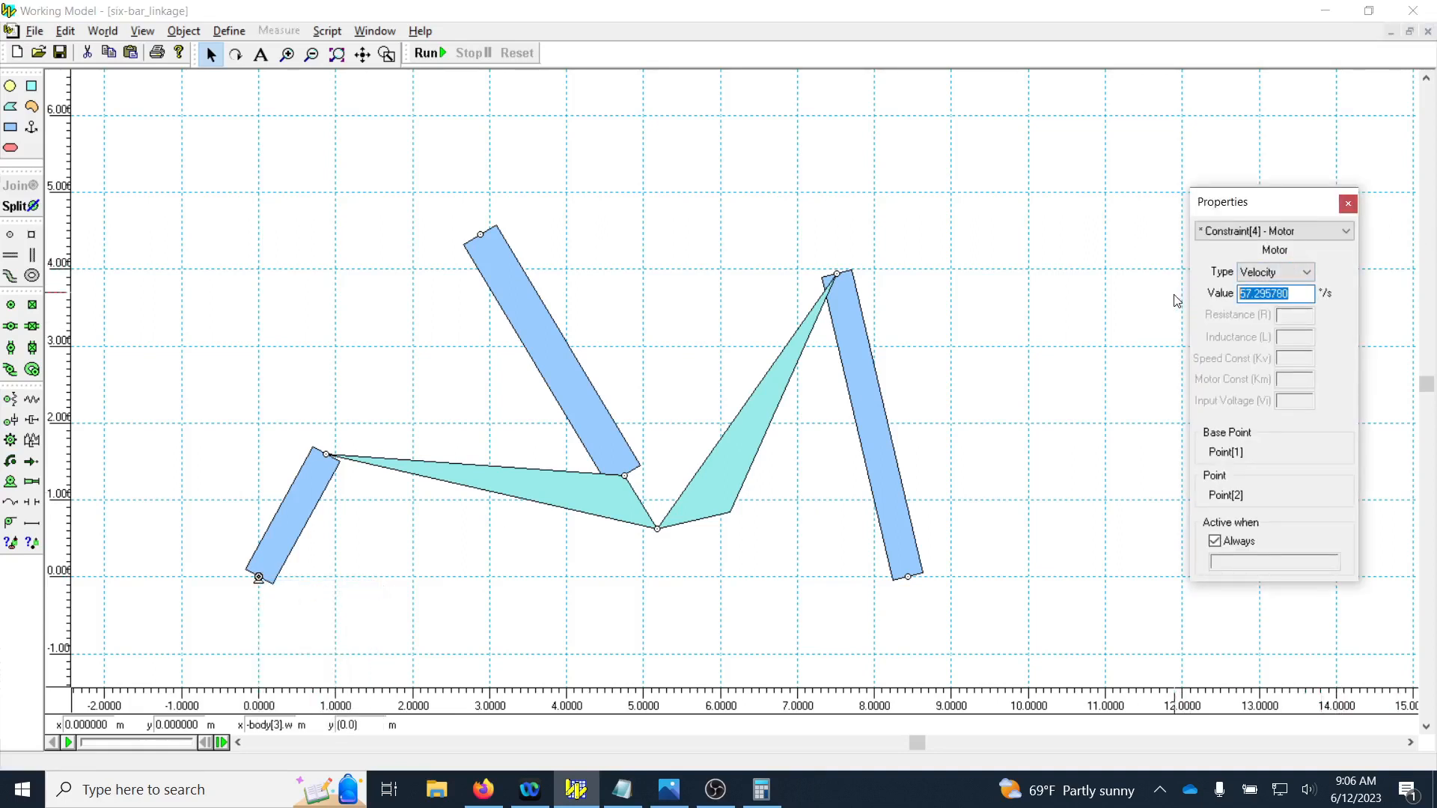
text(20)
key(Return)
click(1348, 203)
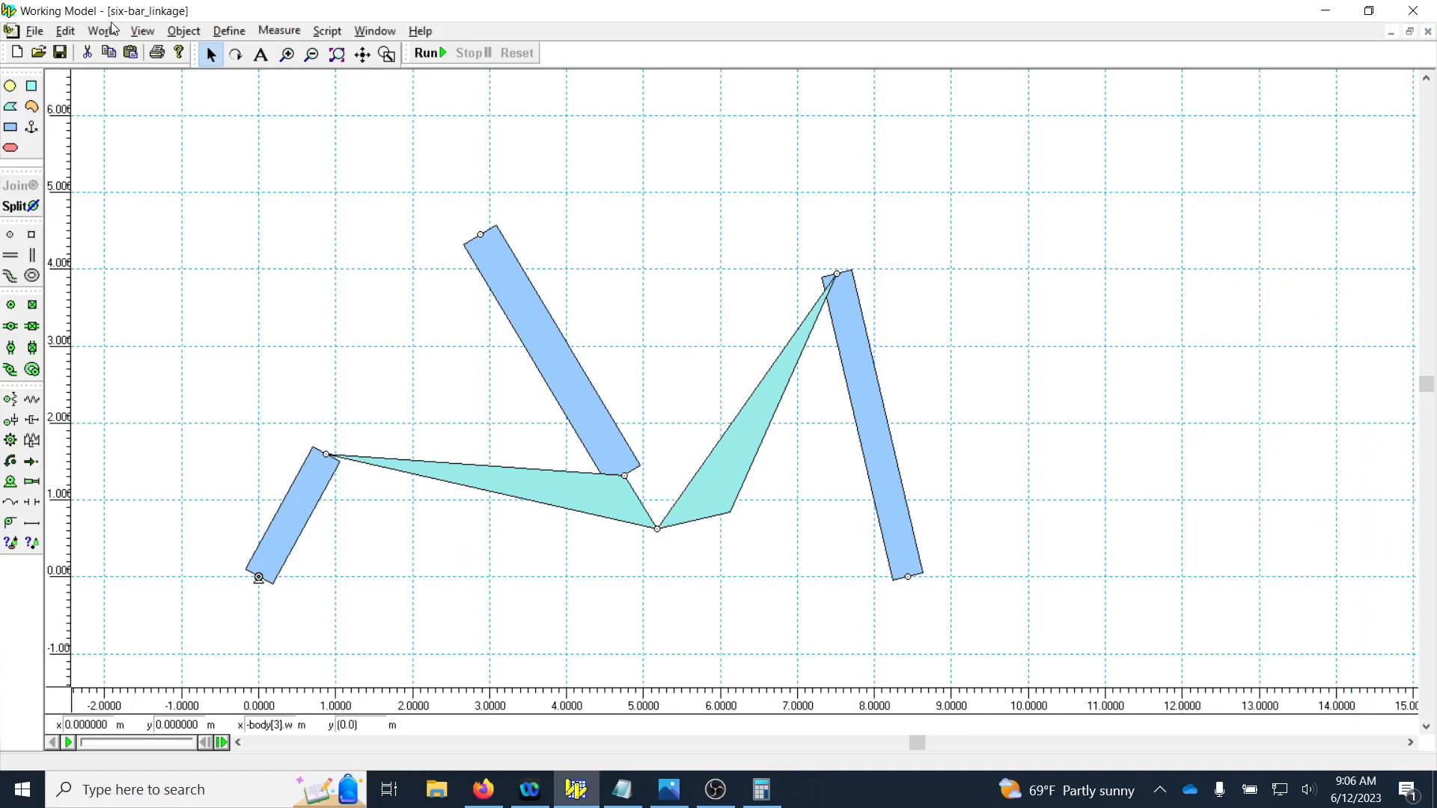
Step: Change the document's unit system to SI (radians)
click(149, 35)
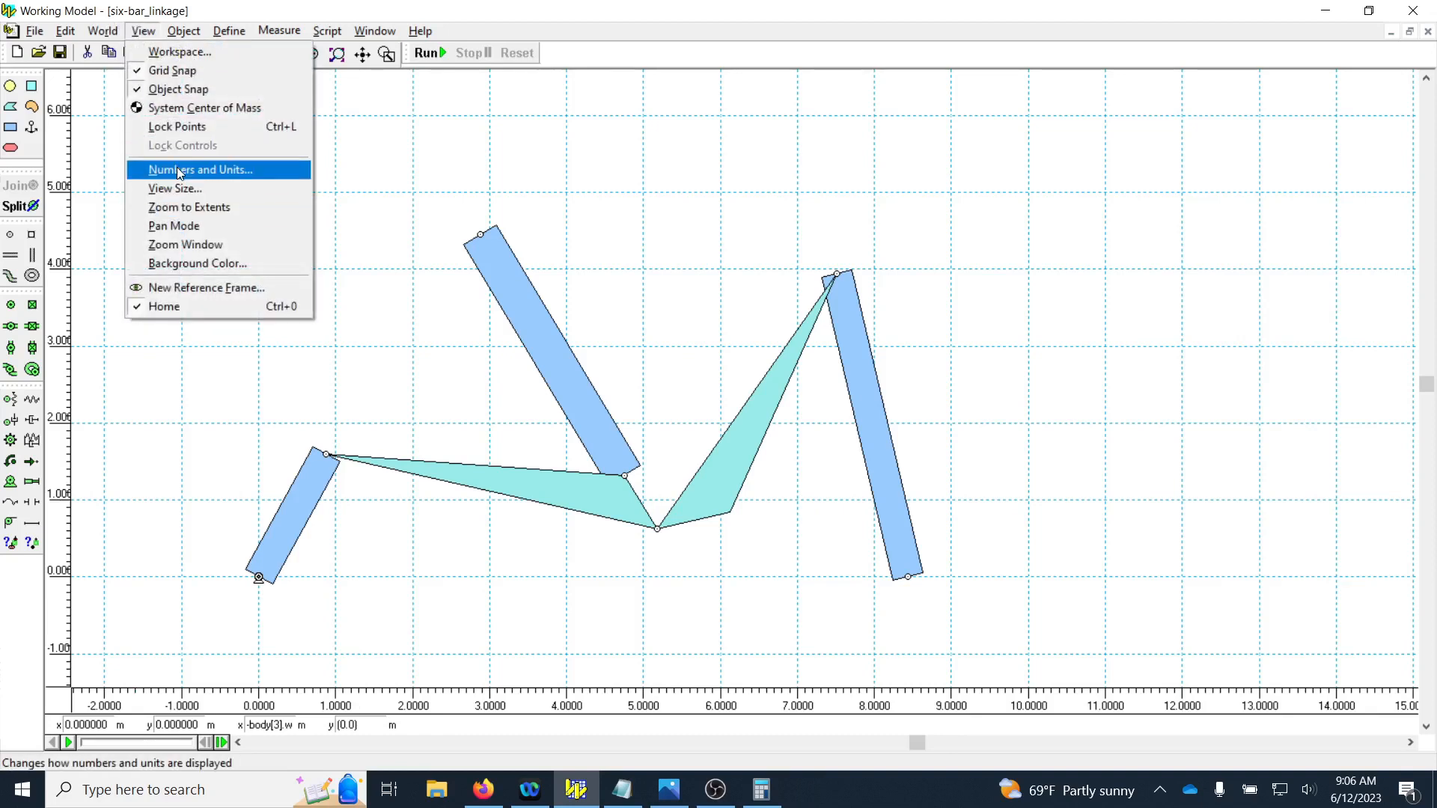
click(154, 171)
click(151, 172)
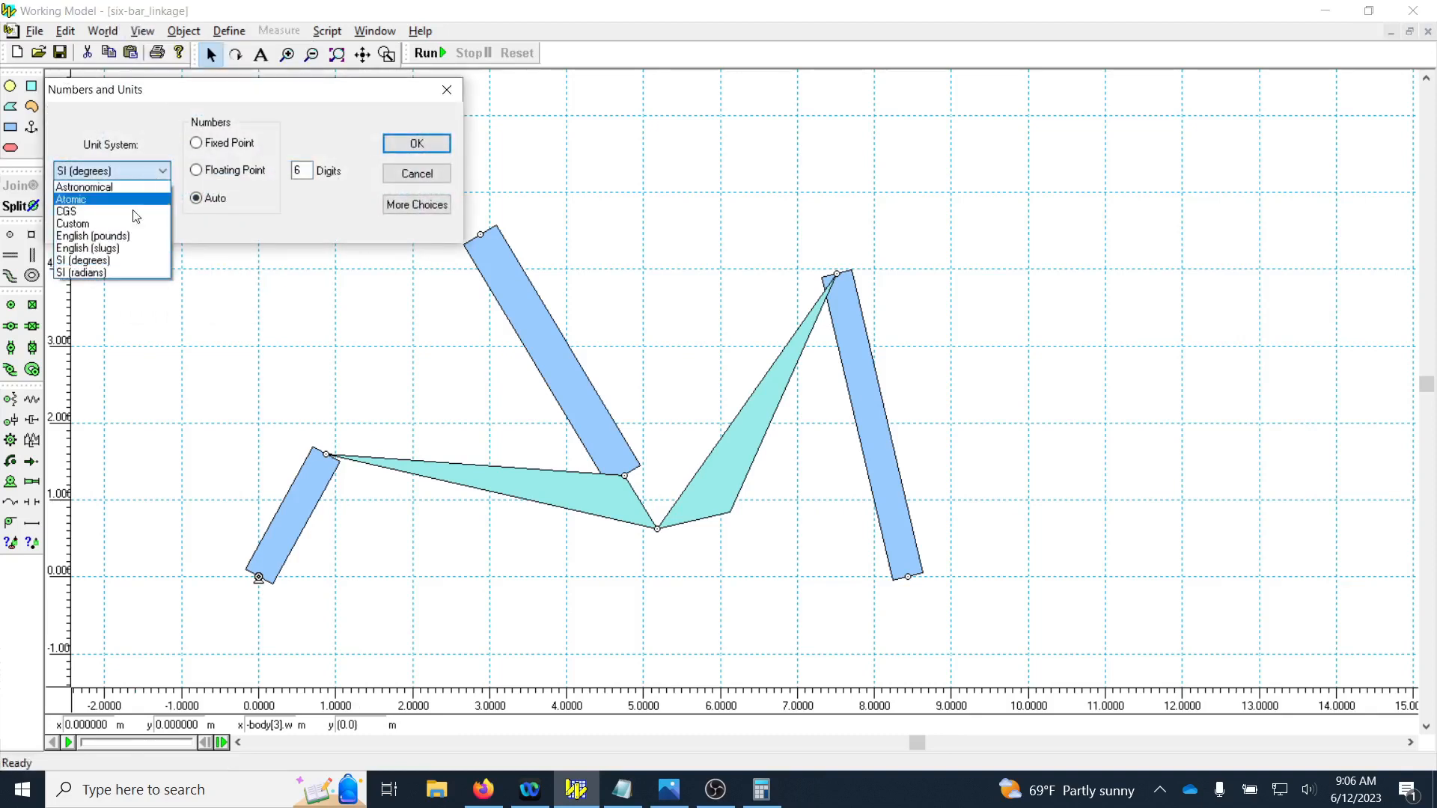
click(79, 274)
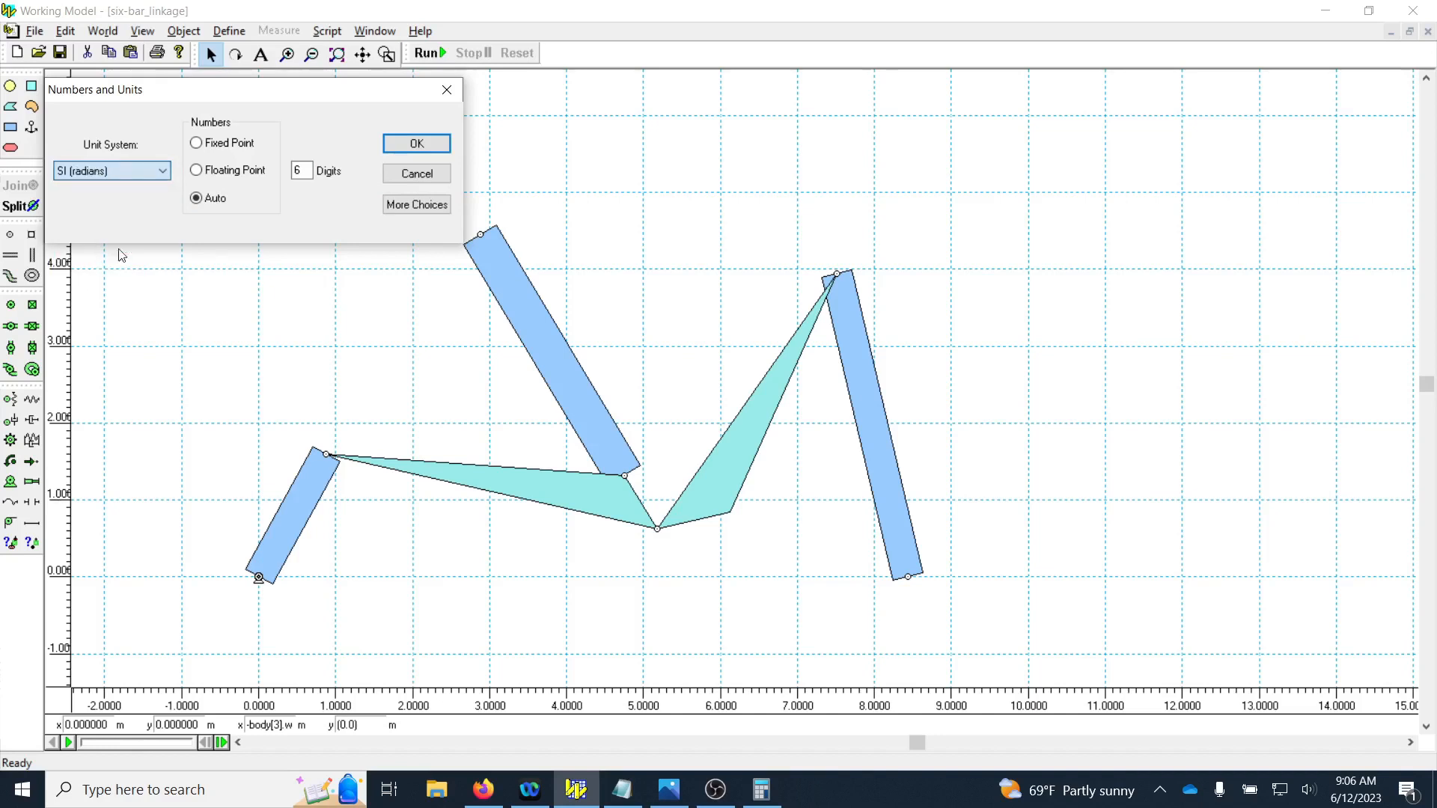
click(396, 146)
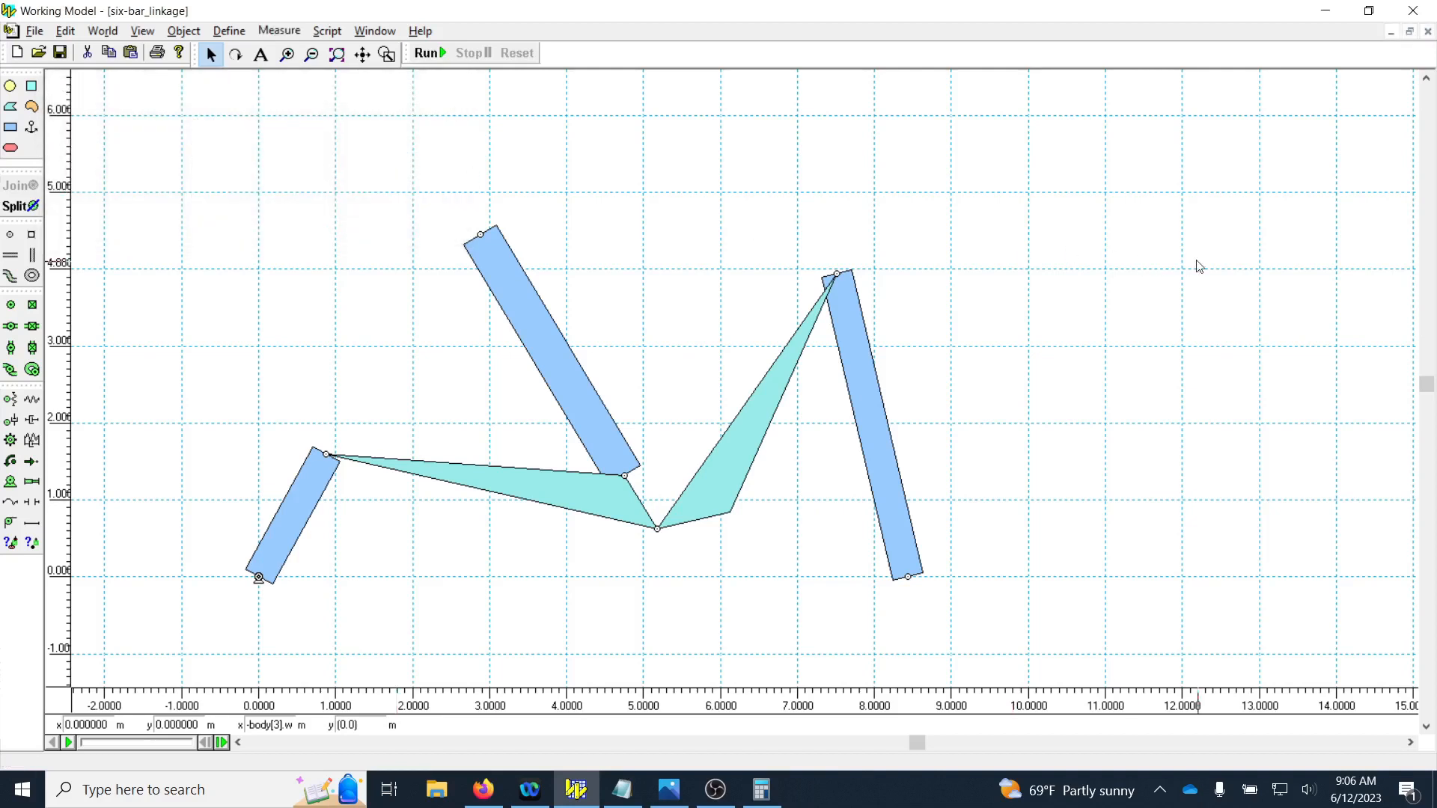
Step: Place a point on the first triangular coupler at (4.7, 0.9) m and one on the second at (6.2, 1.4) m
click(1410, 742)
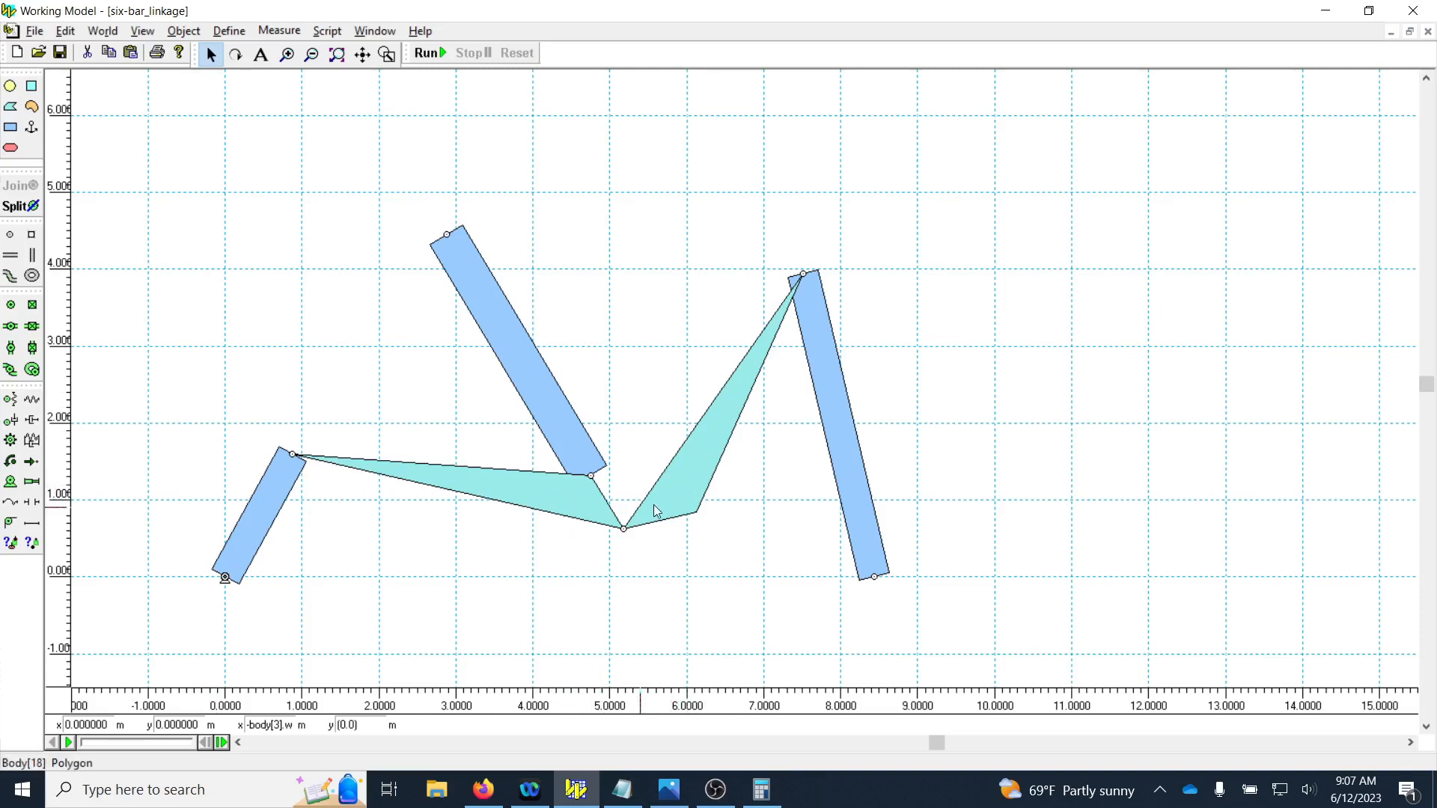
click(11, 237)
click(583, 505)
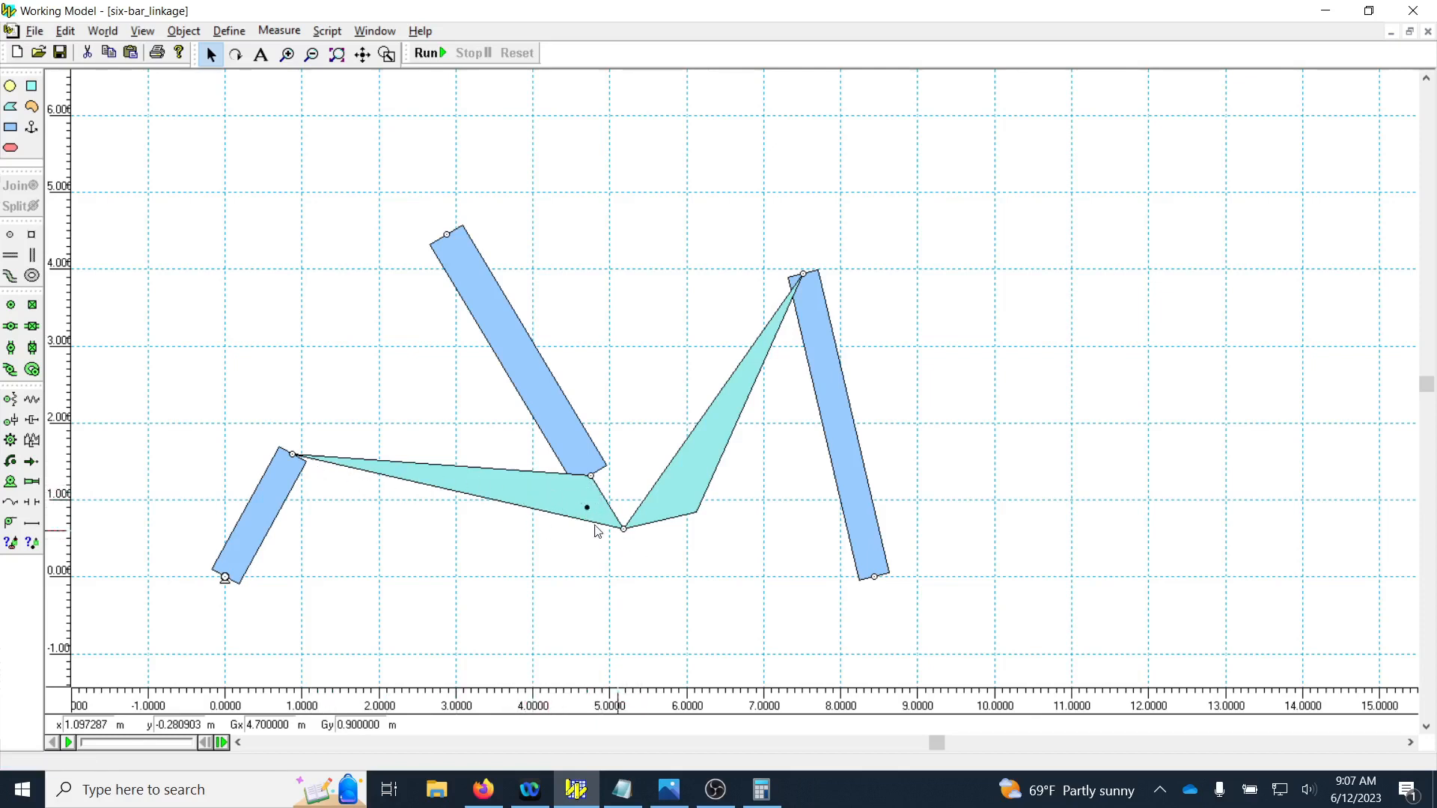
click(18, 235)
click(698, 466)
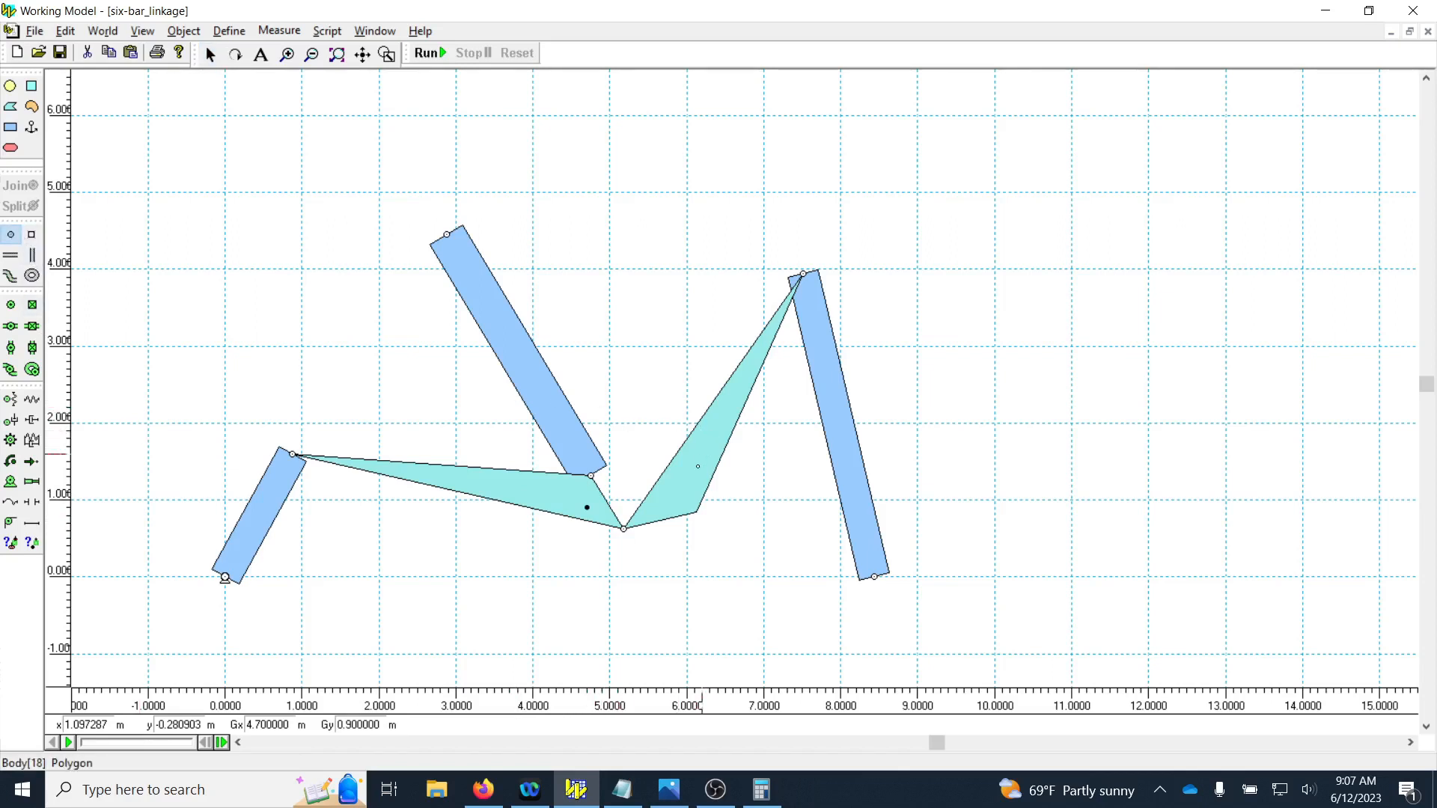
click(701, 470)
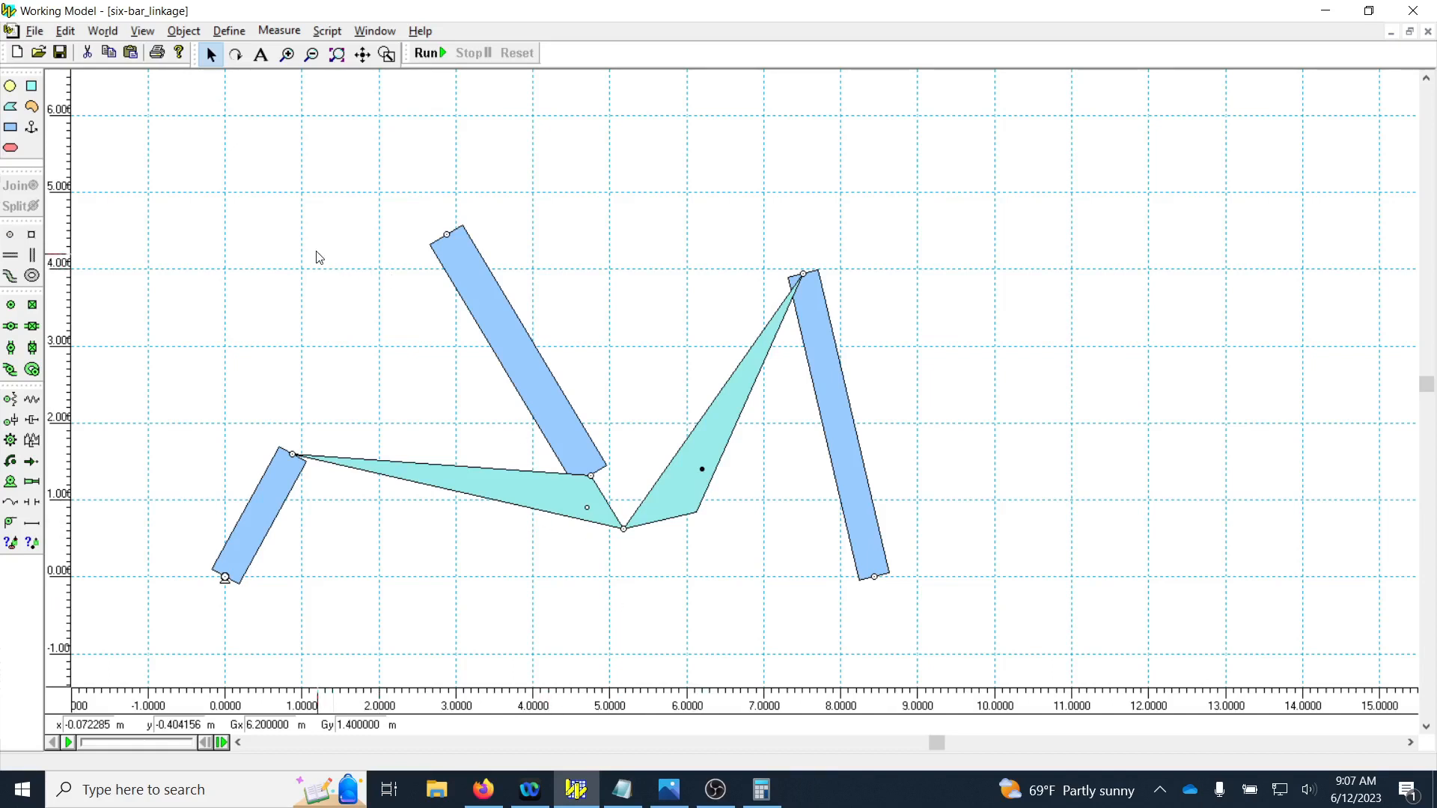
click(232, 568)
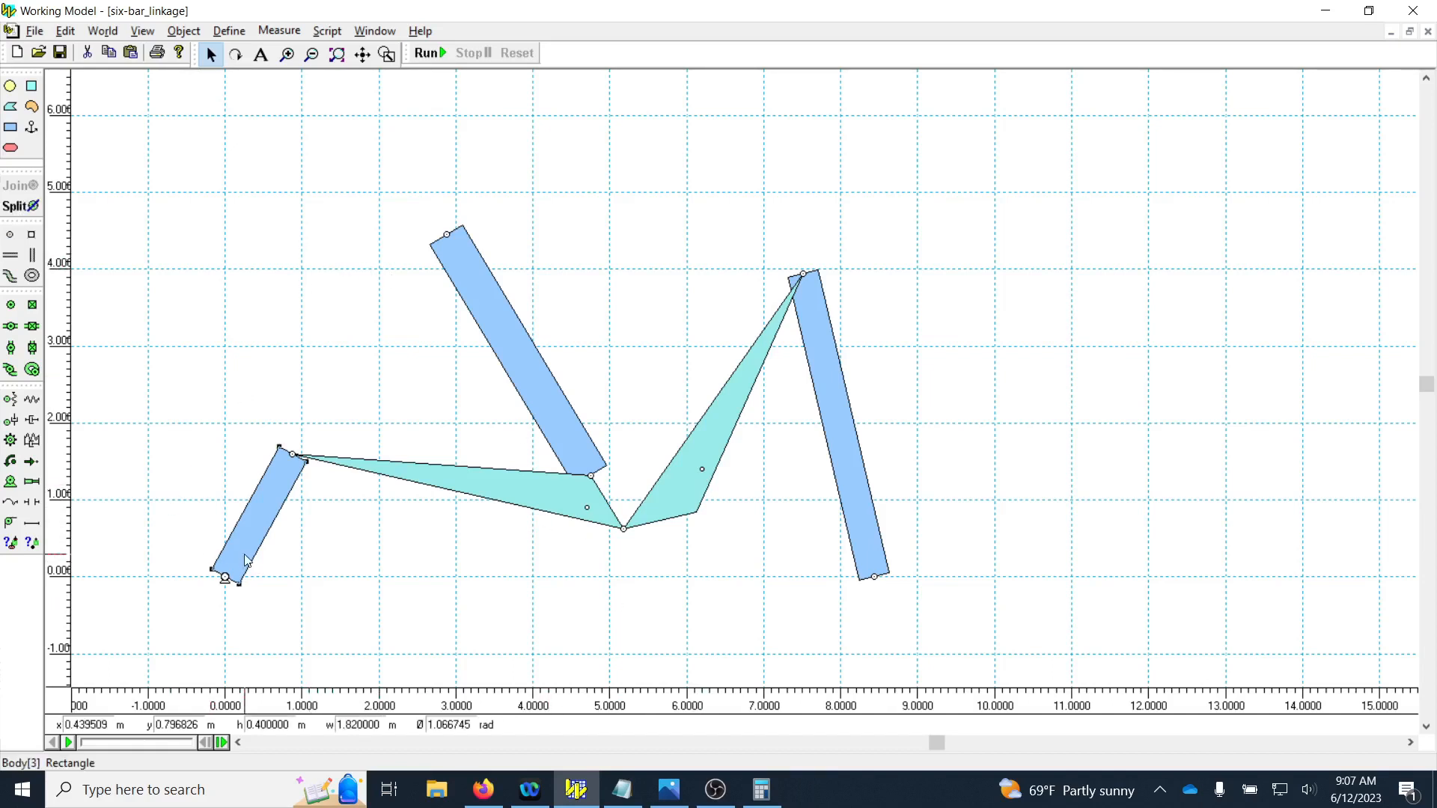
click(236, 54)
click(217, 363)
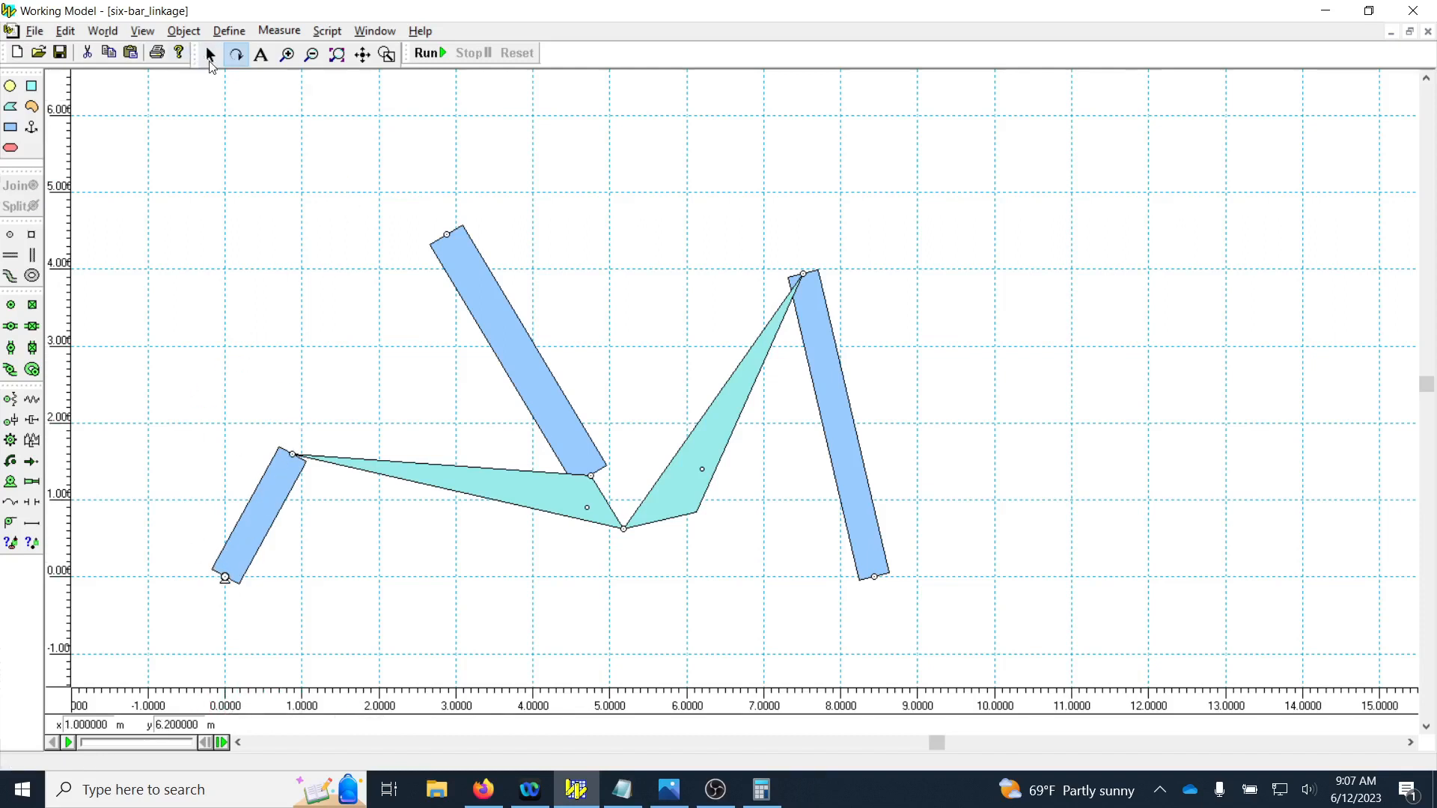
click(210, 54)
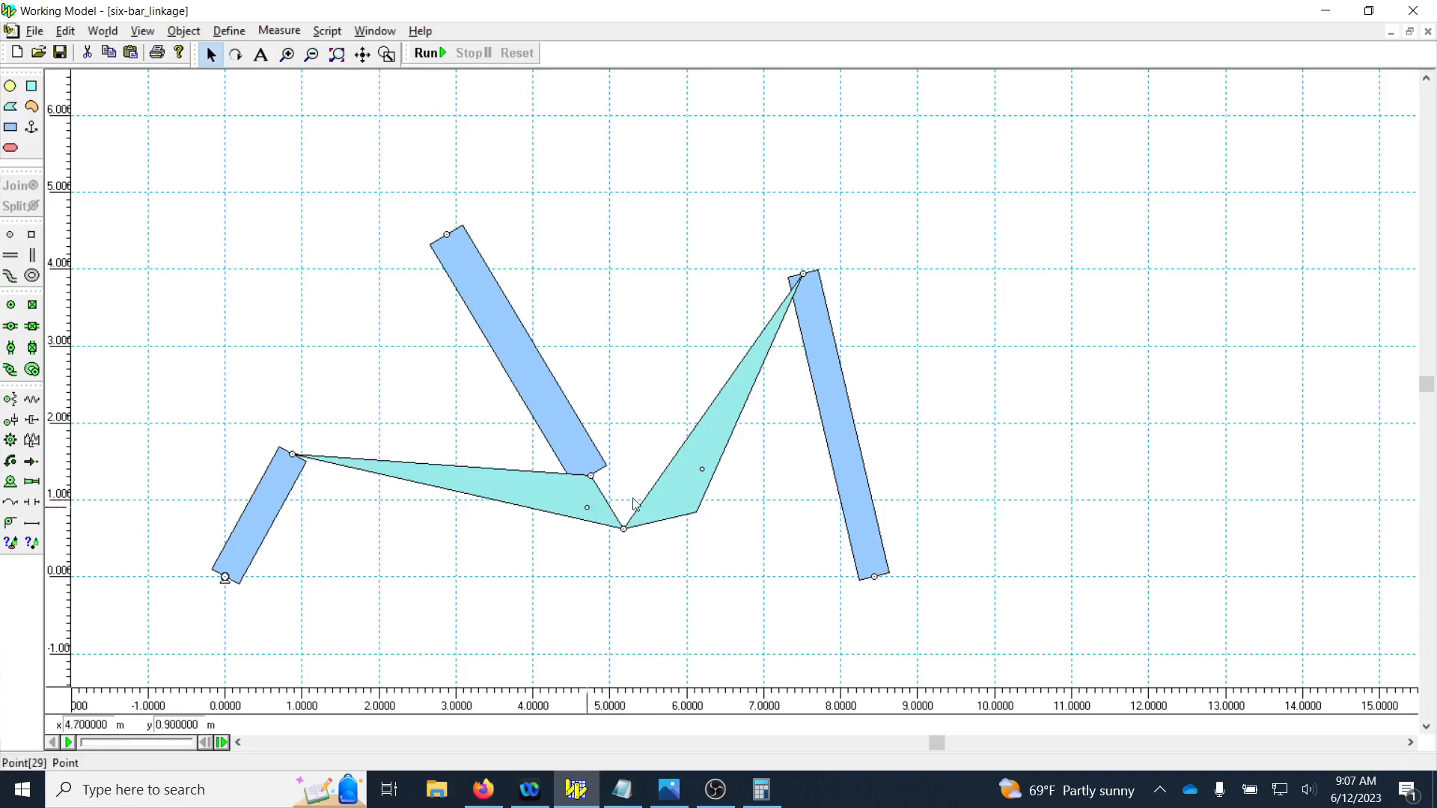
Step: Rename the point on the first triangular coupler as Point_1 in its appearance settings
click(587, 510)
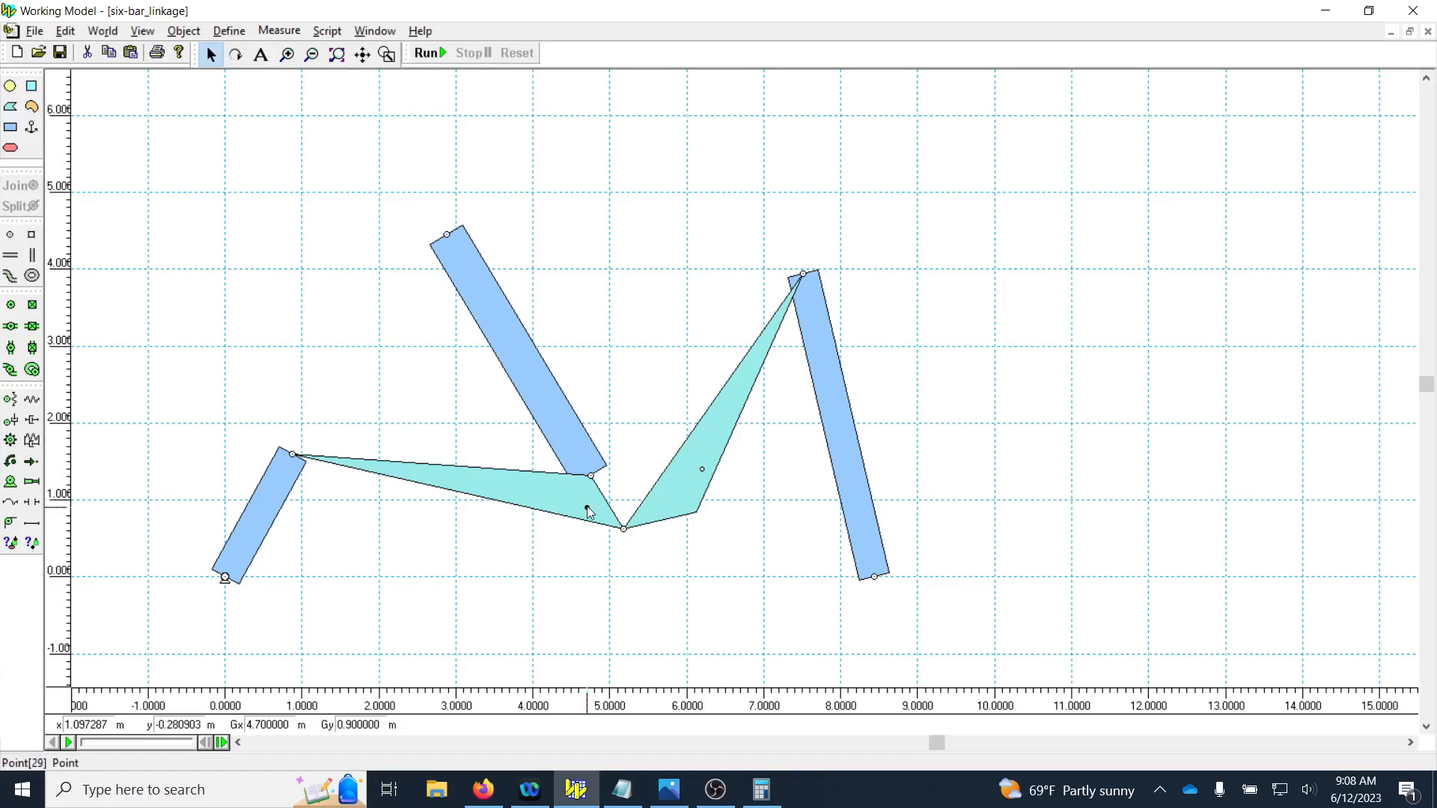
right_click(488, 483)
click(535, 515)
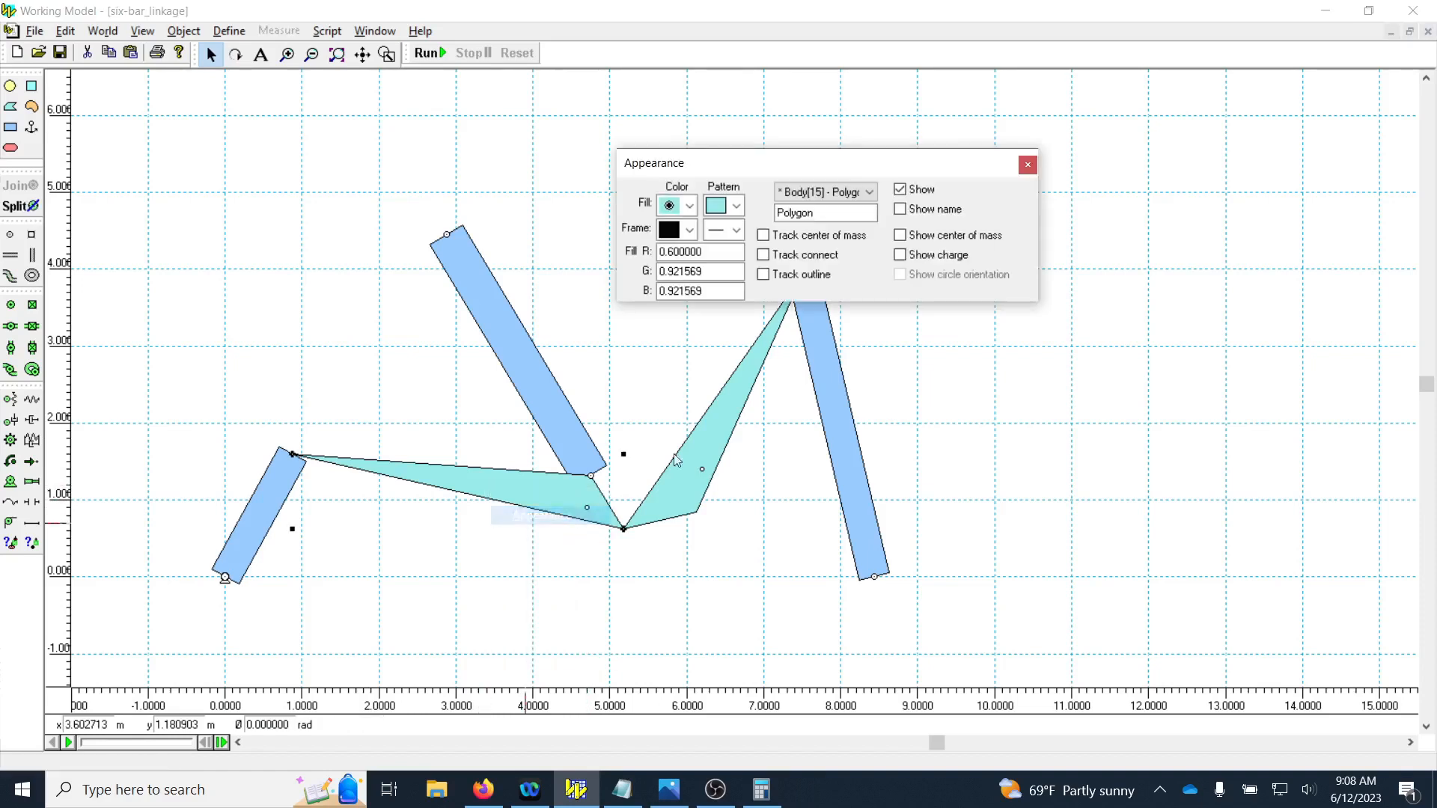
drag(878, 161, 1189, 93)
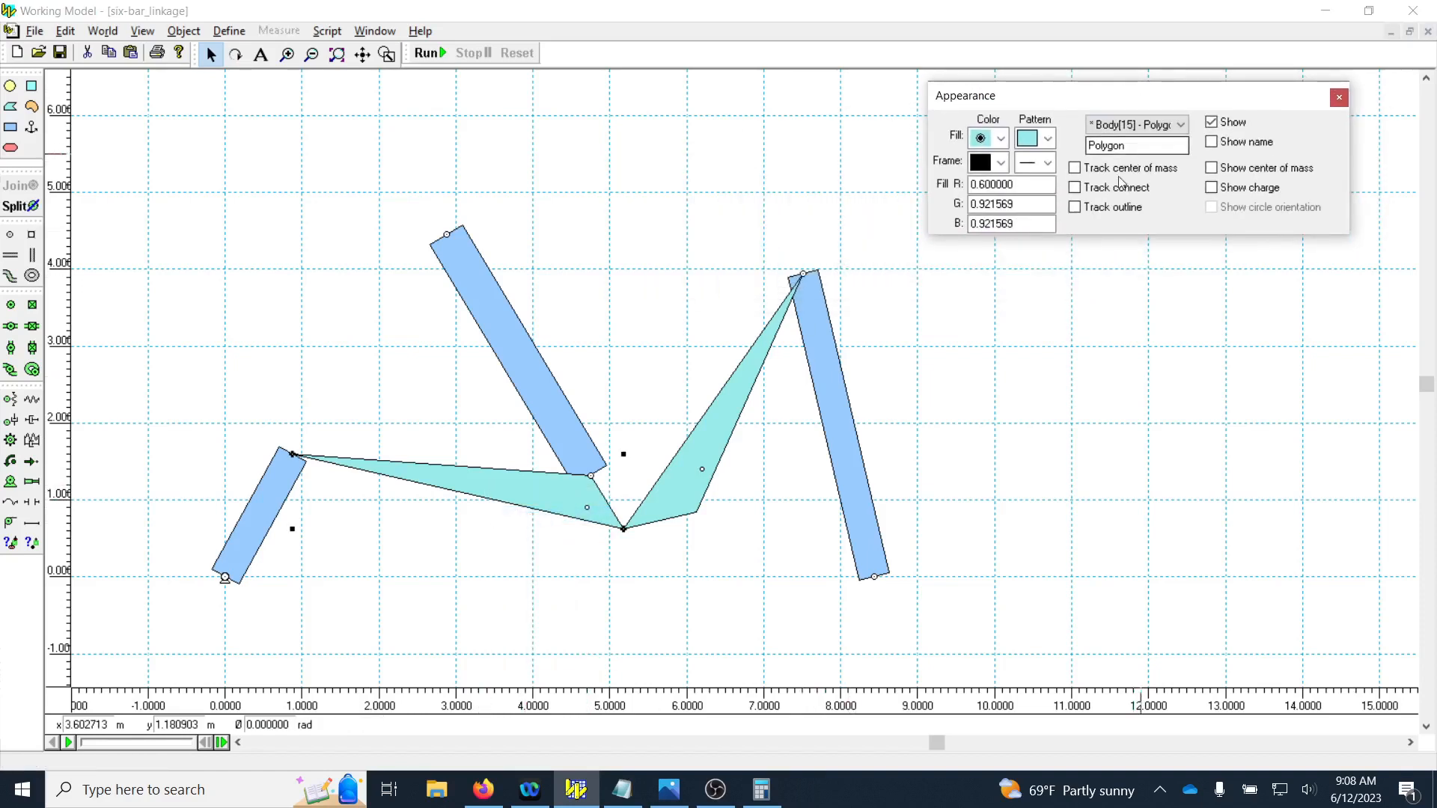
click(587, 508)
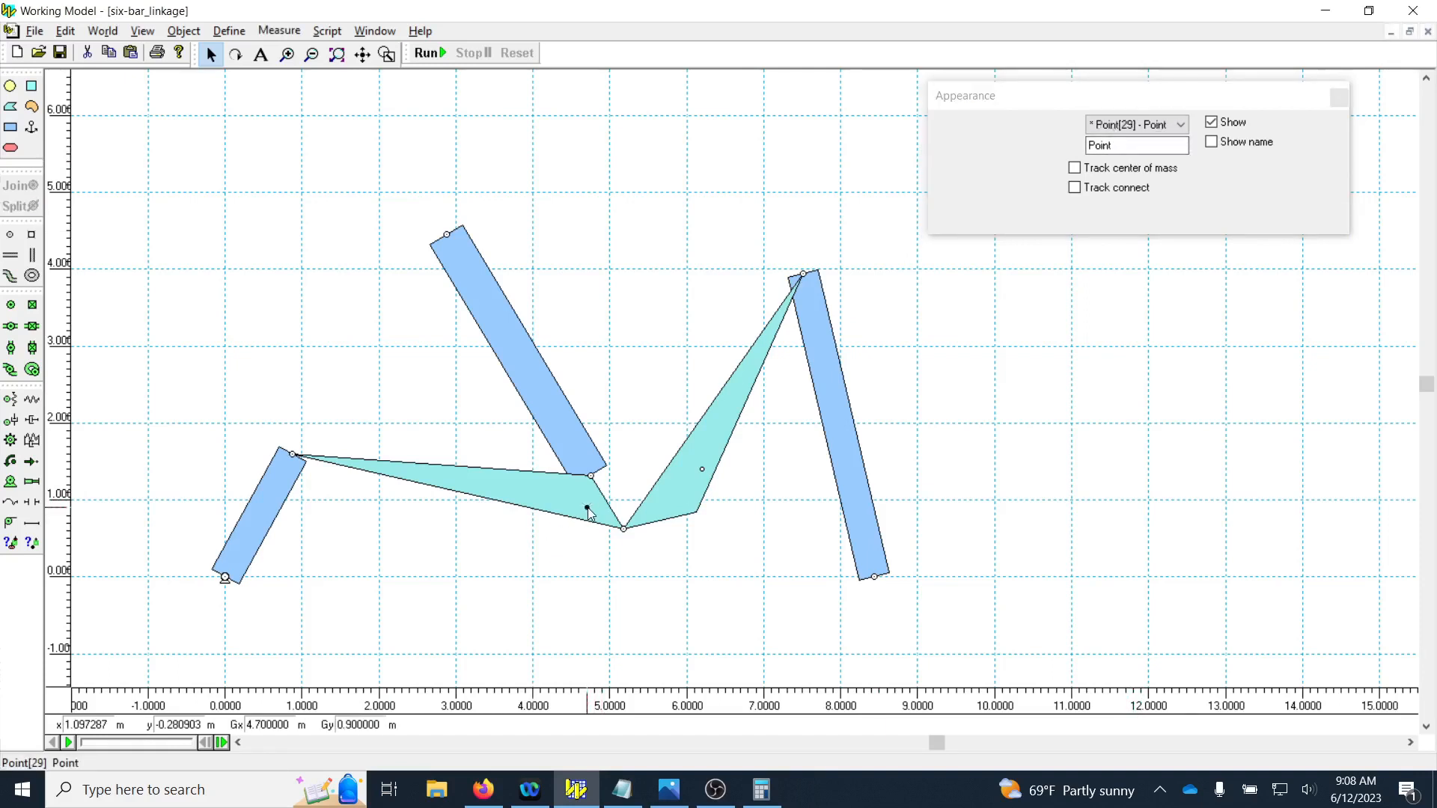
double_click(1100, 145)
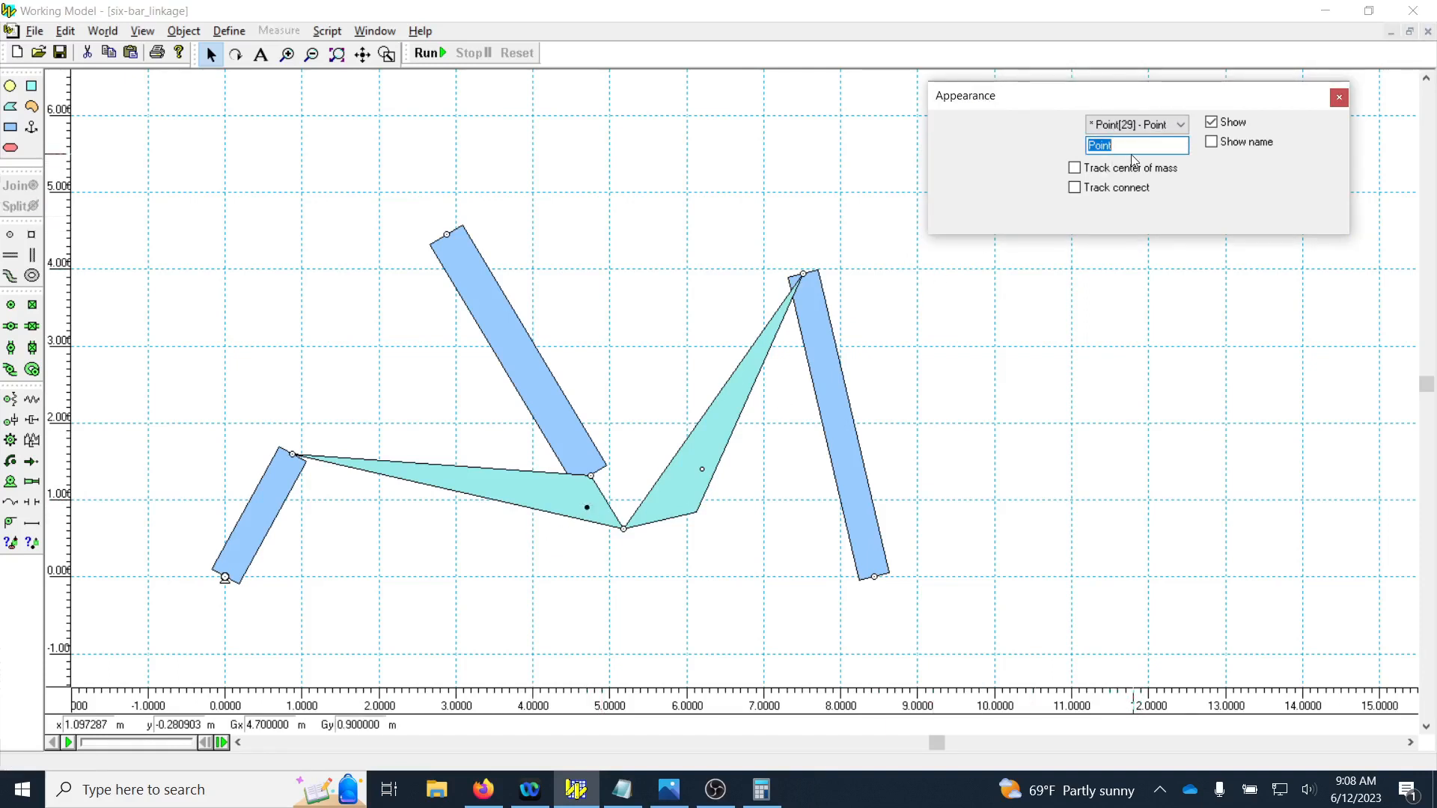
text(Point )
text(1)
key(Return)
Step: Rename the point on the second triangular coupler as Point_2 and close the appearance settings
click(703, 471)
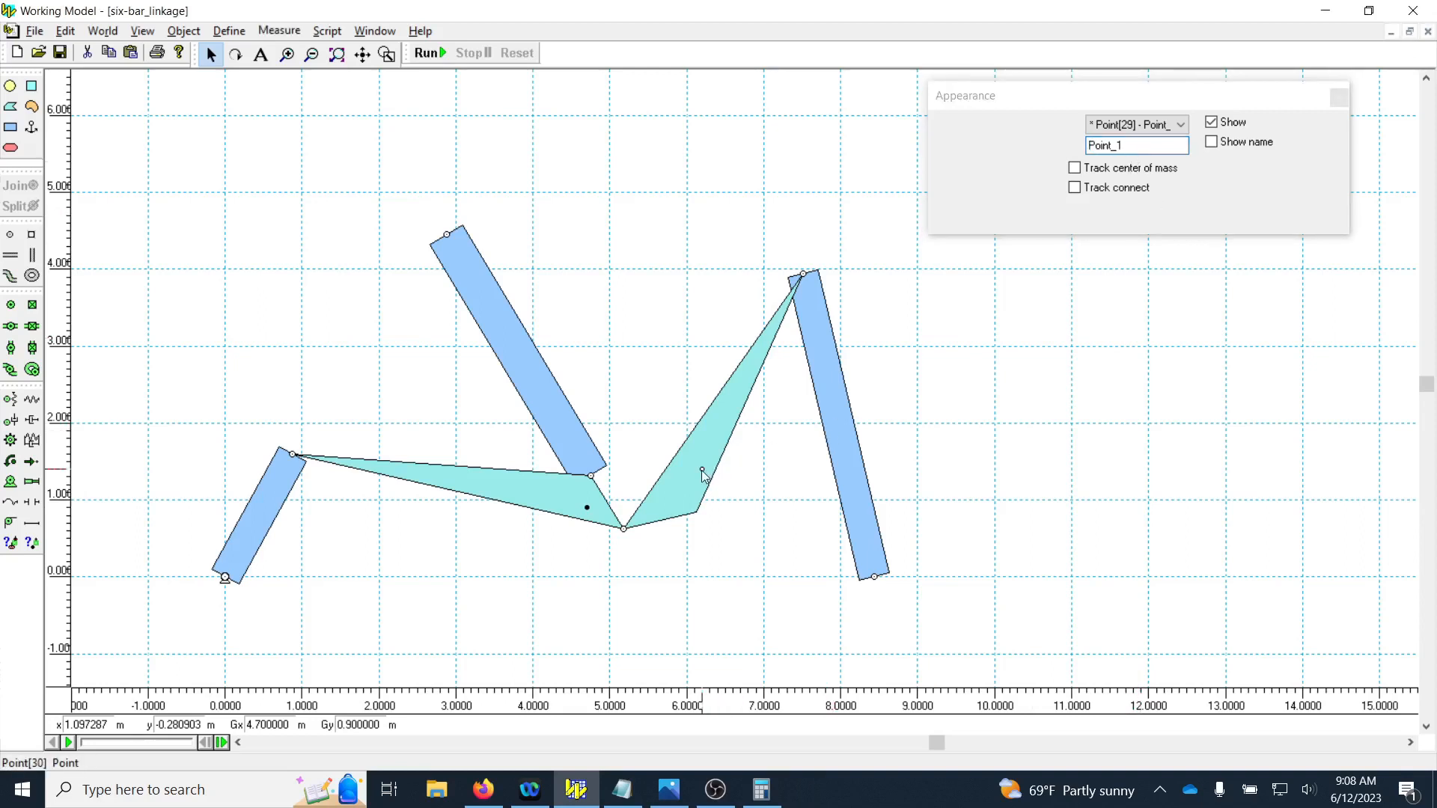
click(1135, 145)
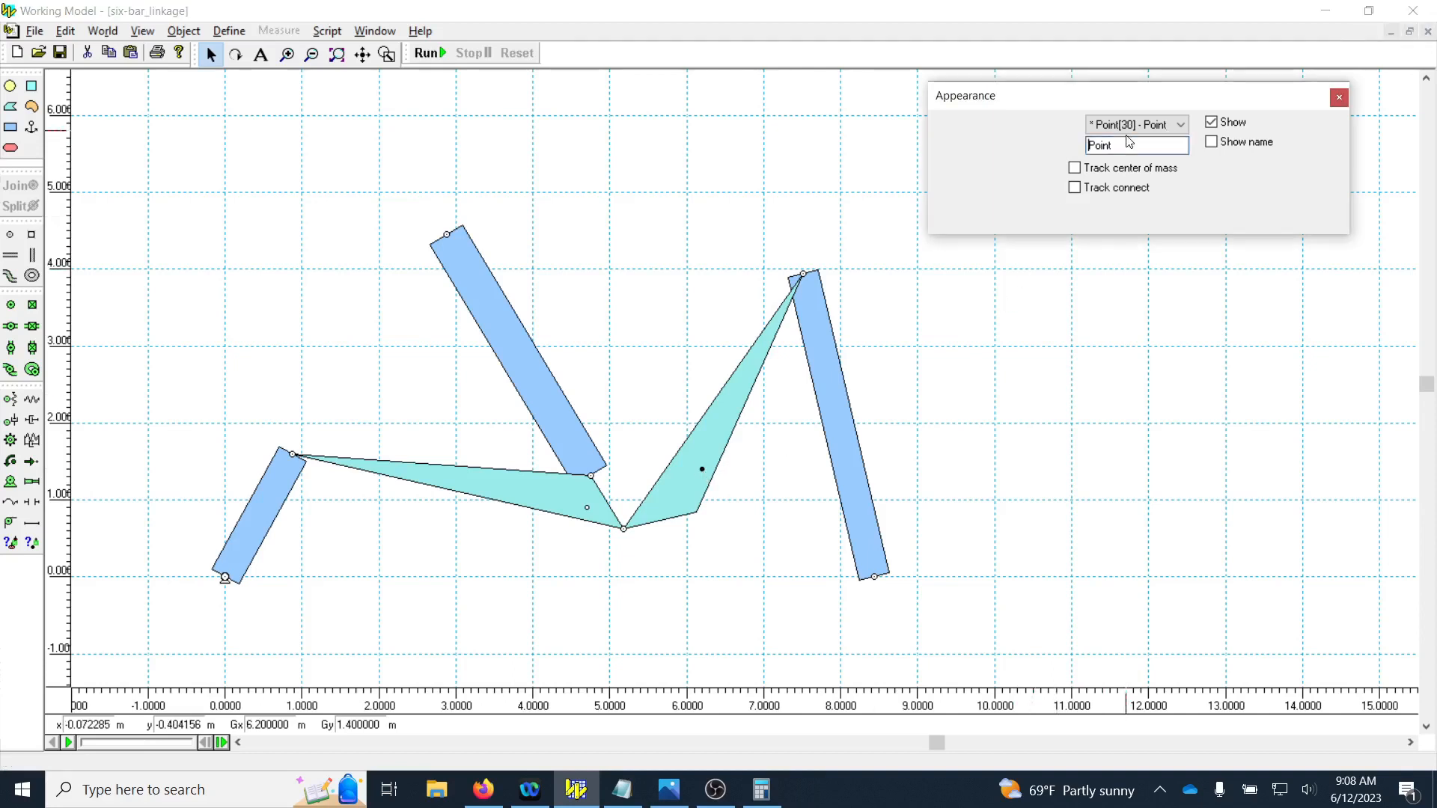
text(_2)
key(Return)
click(1339, 99)
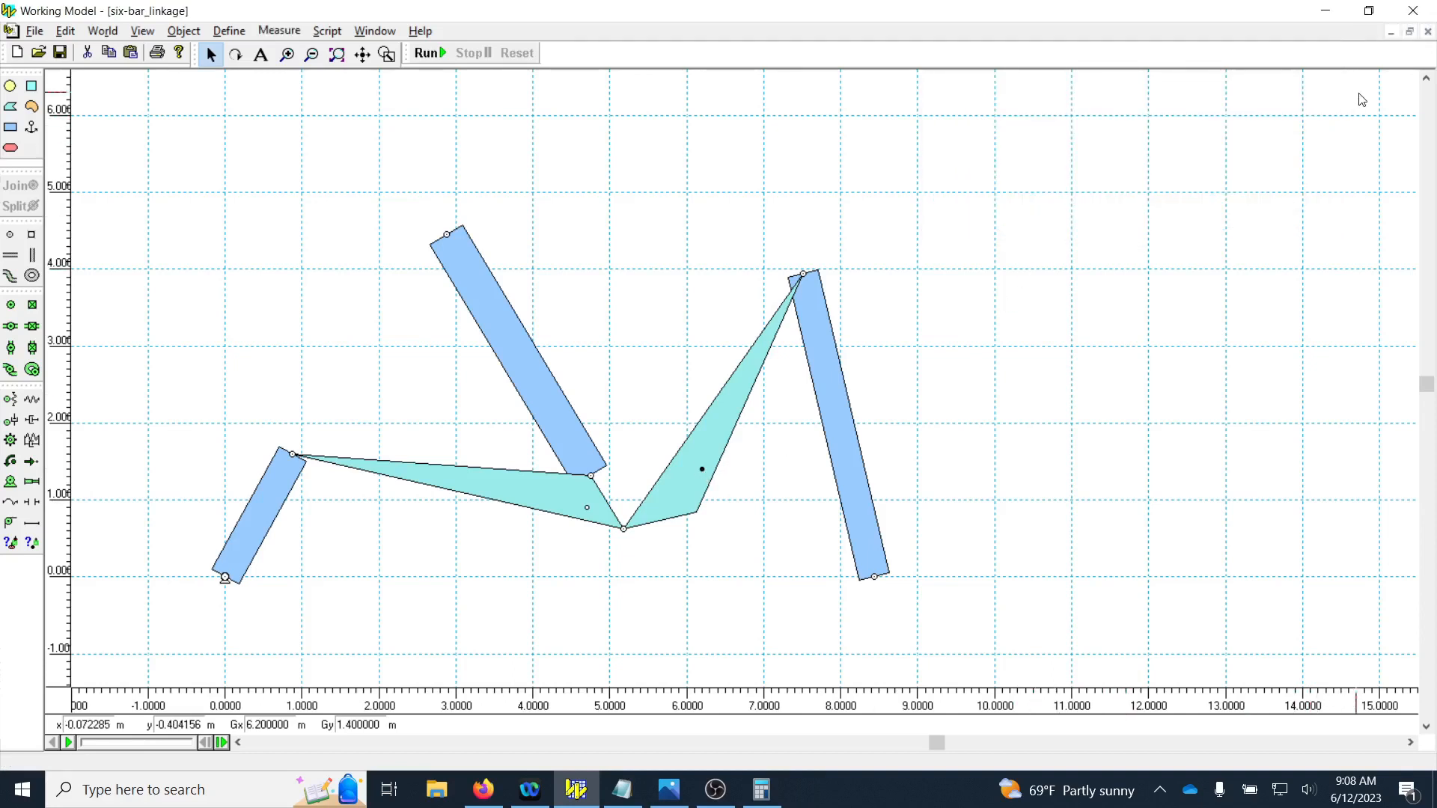
Step: Add a position meter for Point_1 and place it in the empty area beyond the rightmost bar's upper end
click(587, 508)
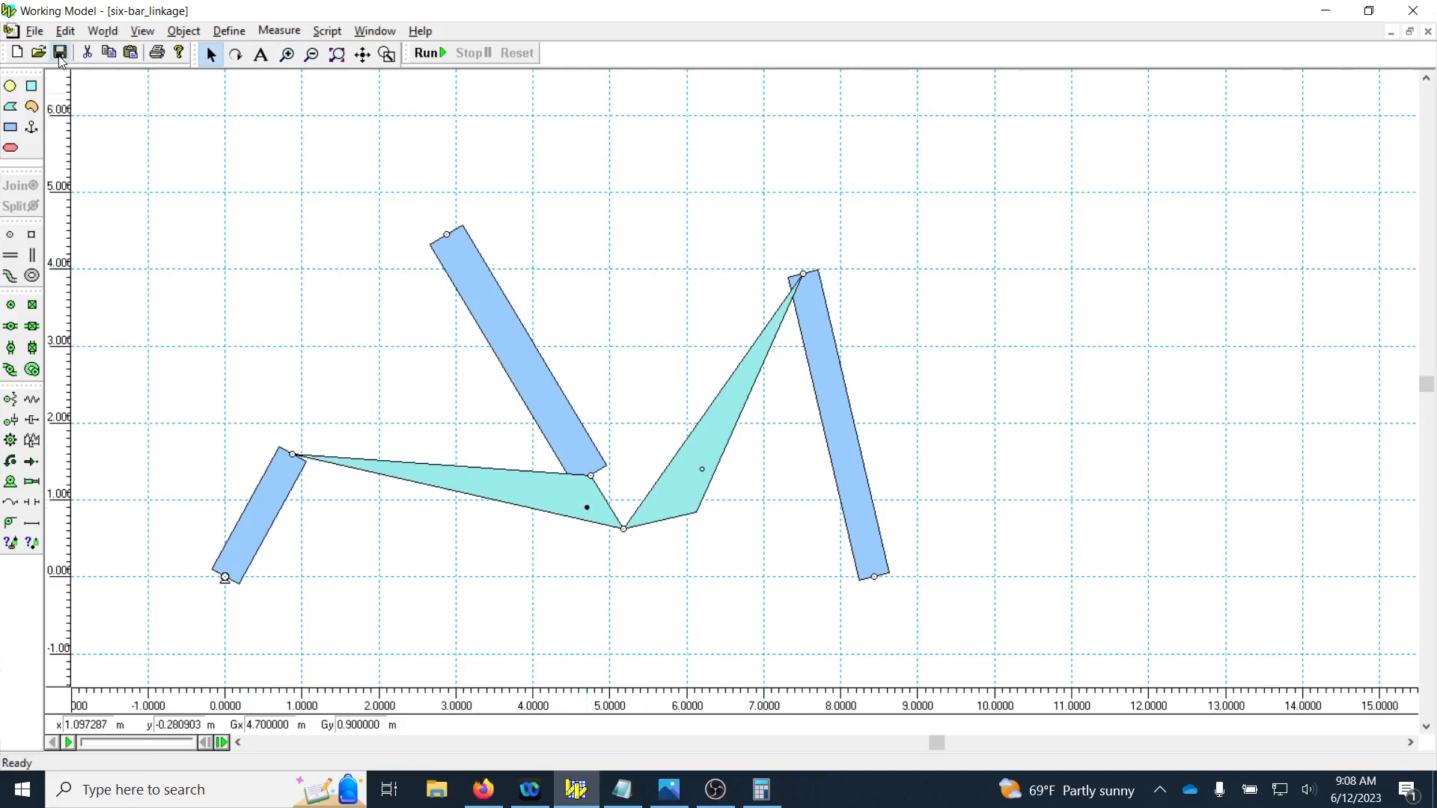
click(279, 31)
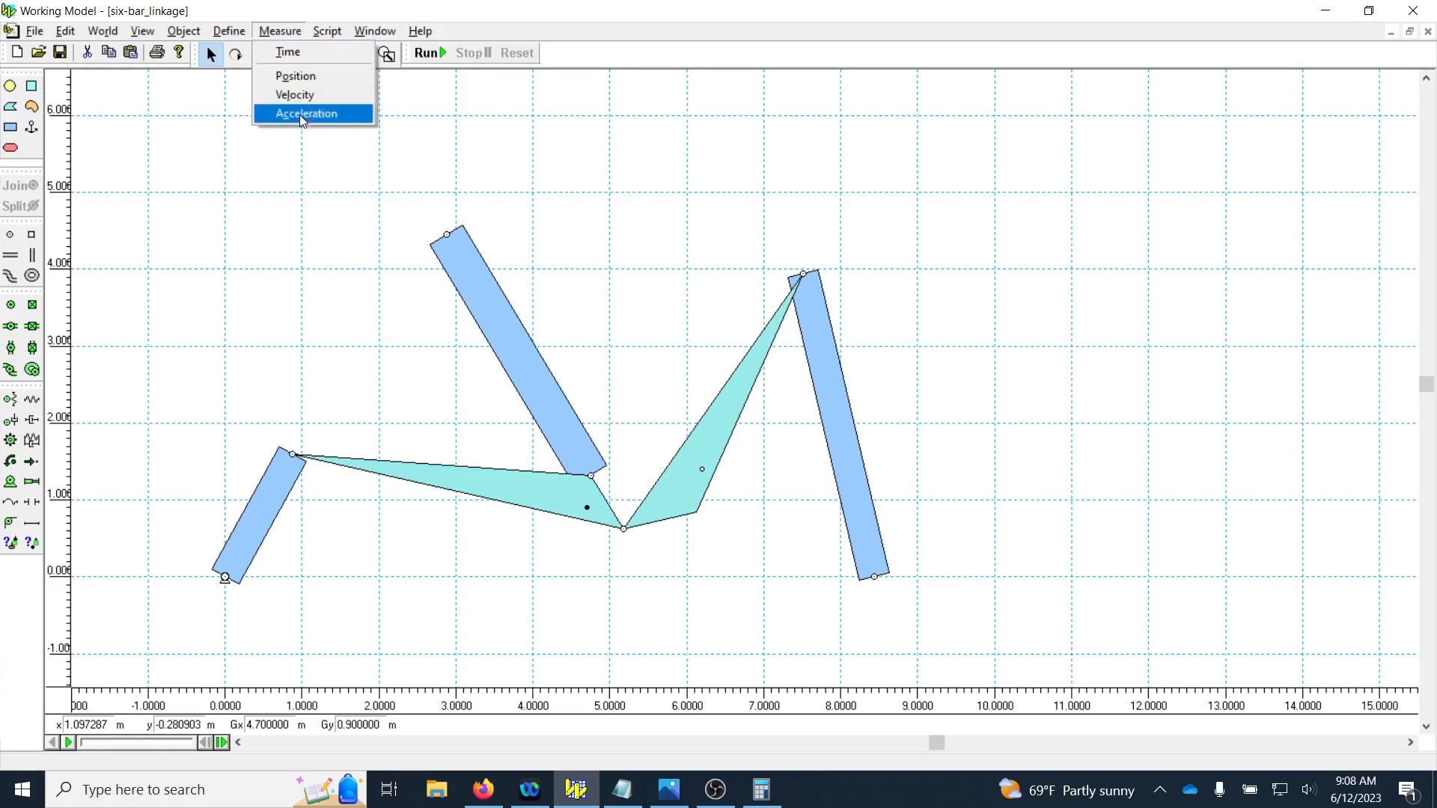
click(293, 77)
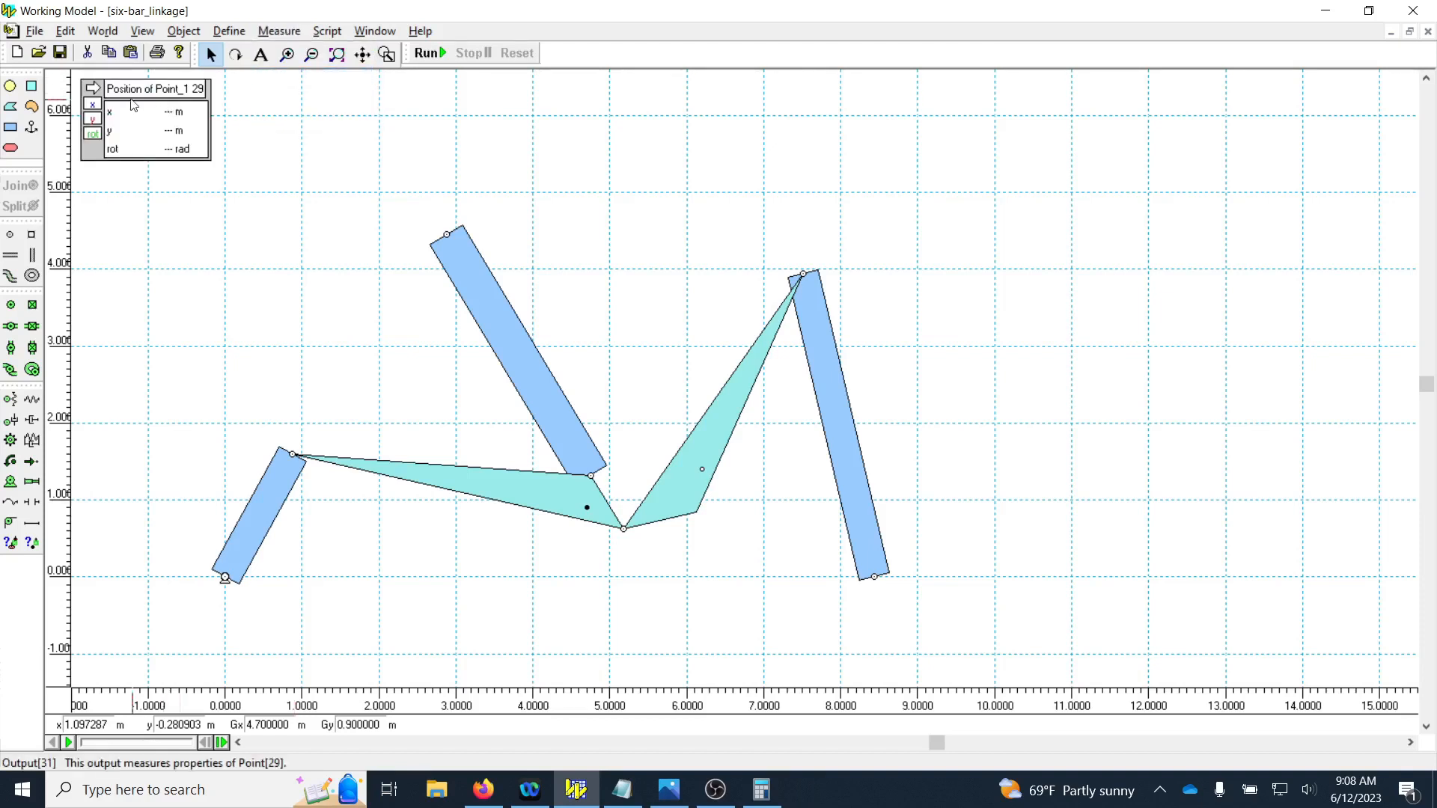
drag(131, 92, 1101, 99)
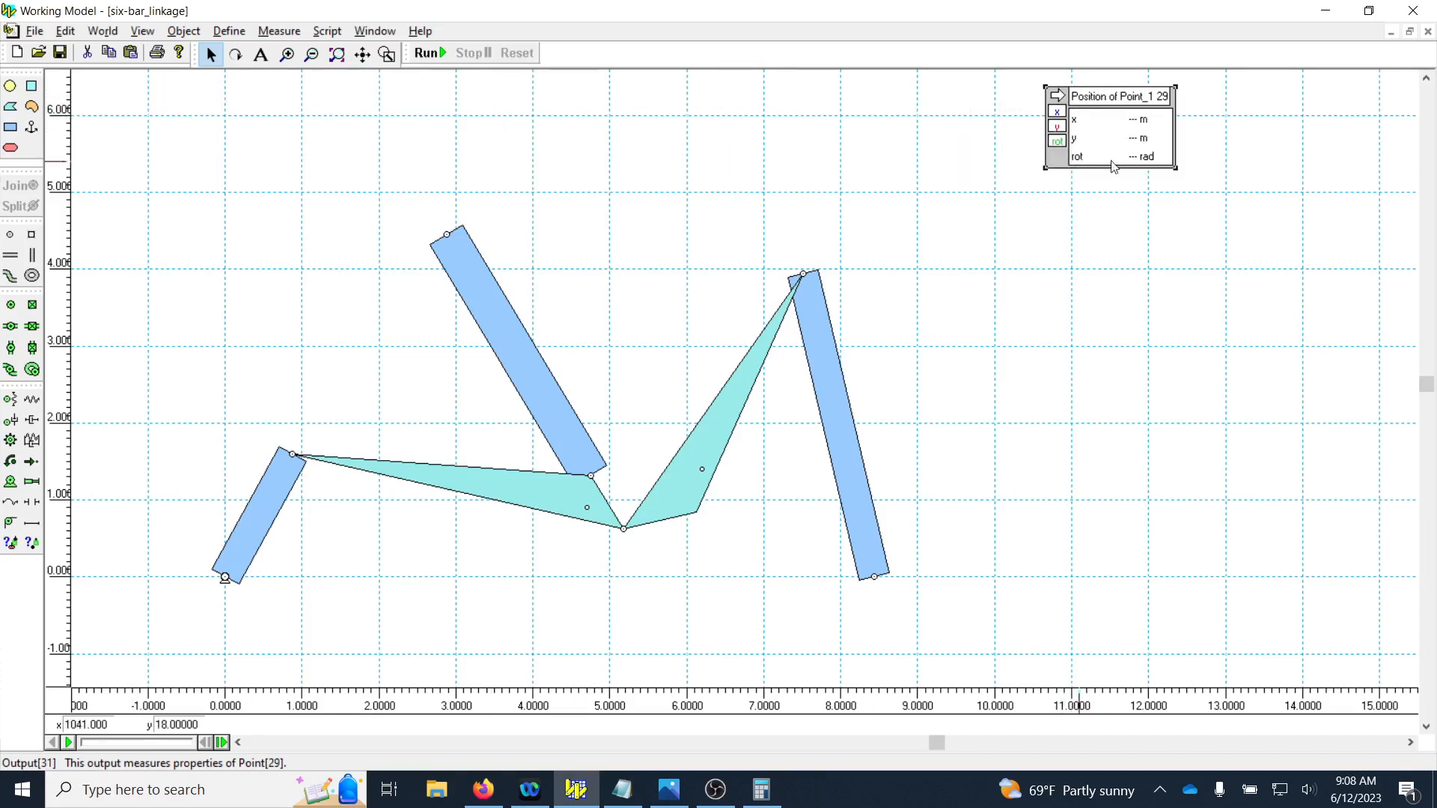
Step: Add a position meter for Point_2 and place it directly below the Point_1 meter
click(702, 469)
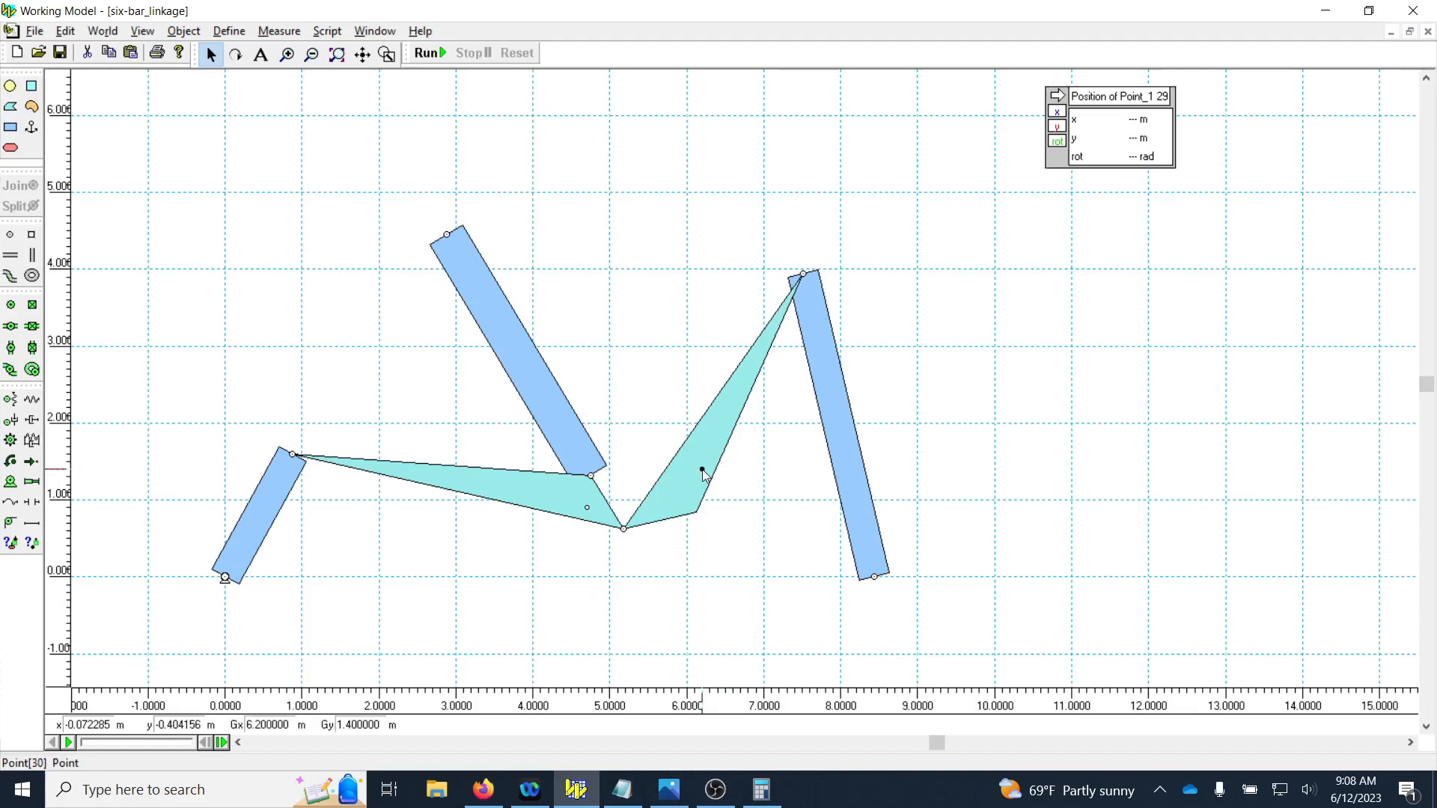
click(279, 31)
click(283, 78)
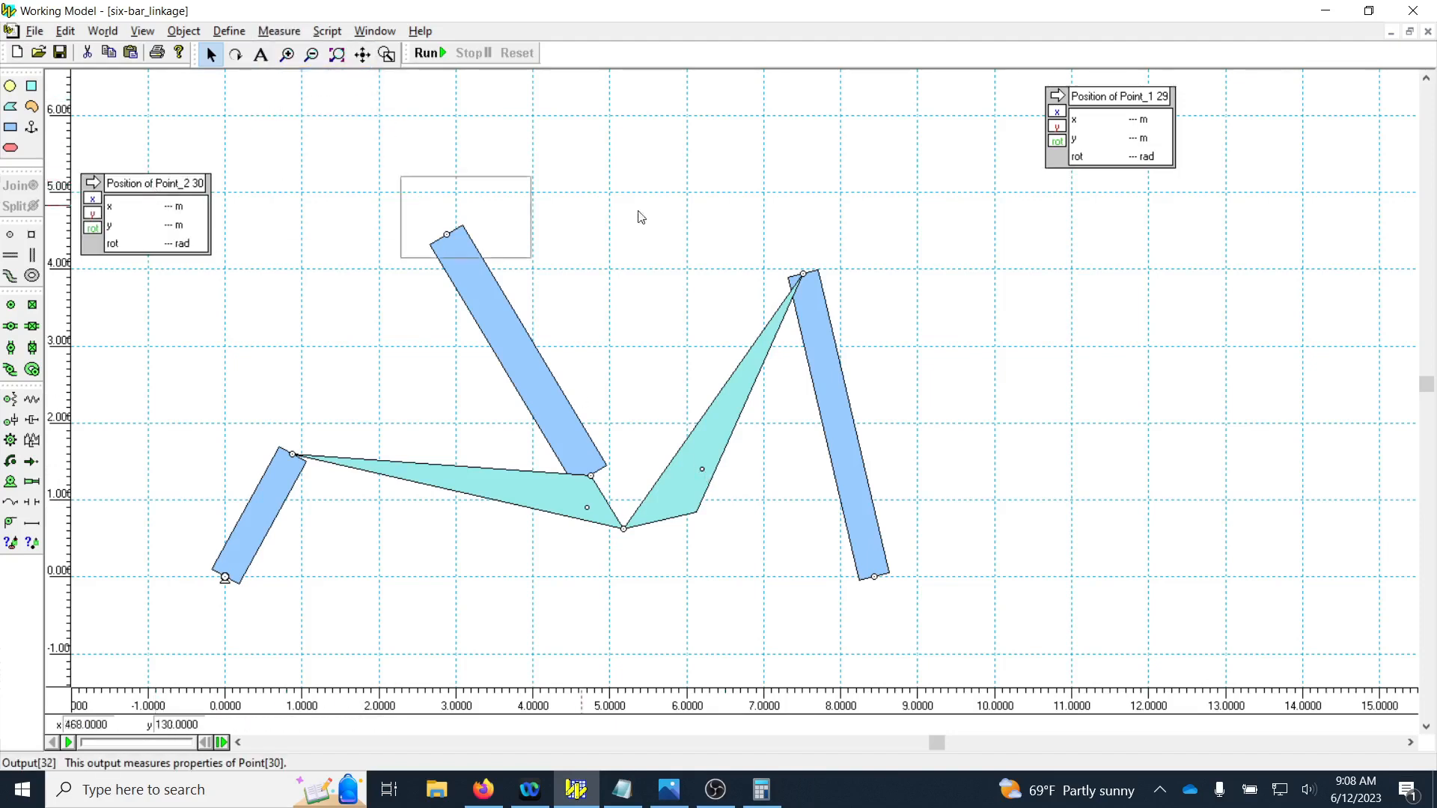
drag(1126, 194, 1122, 194)
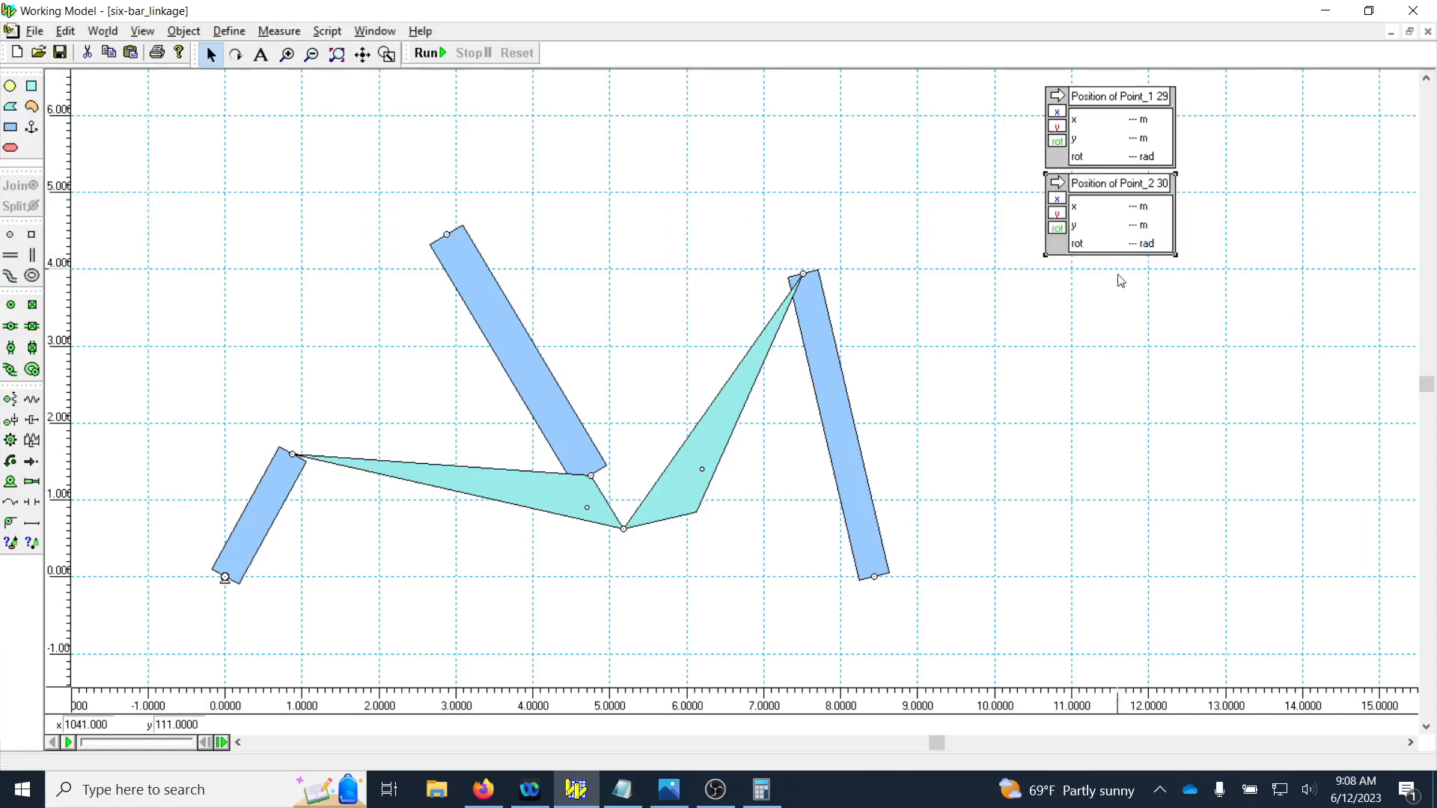
Step: Set the simulation accuracy's animation step to 0.01 s
click(103, 31)
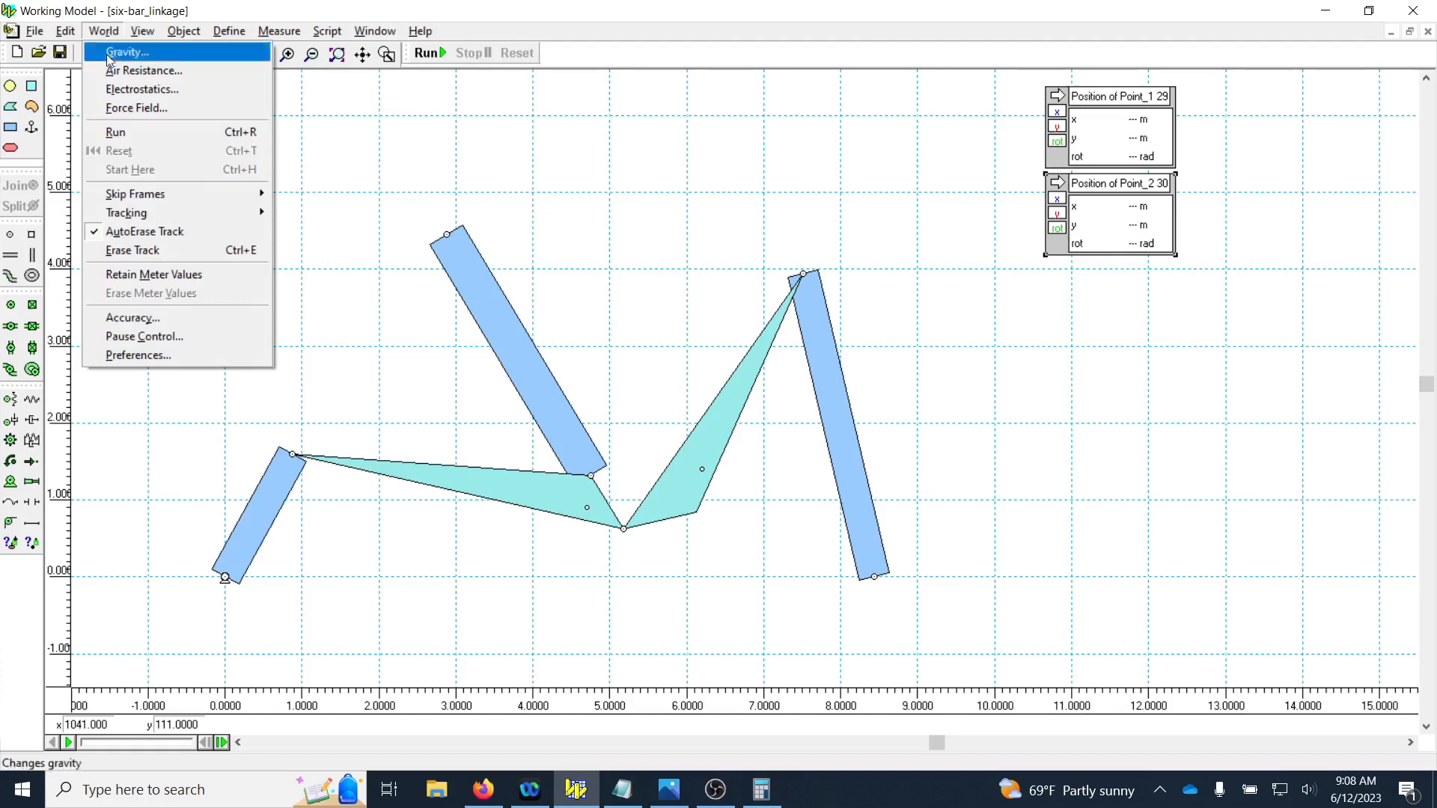
click(123, 318)
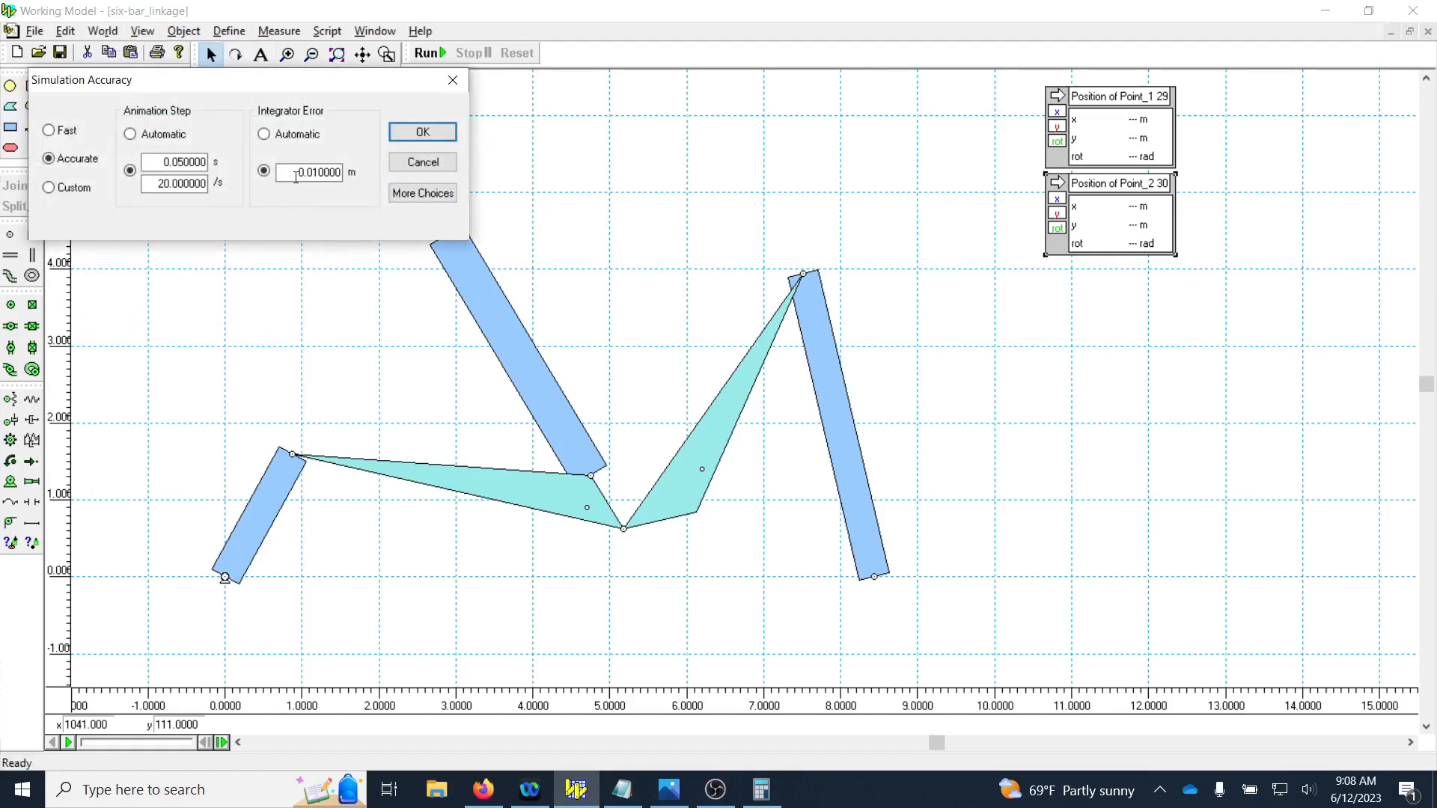
click(184, 162)
click(419, 138)
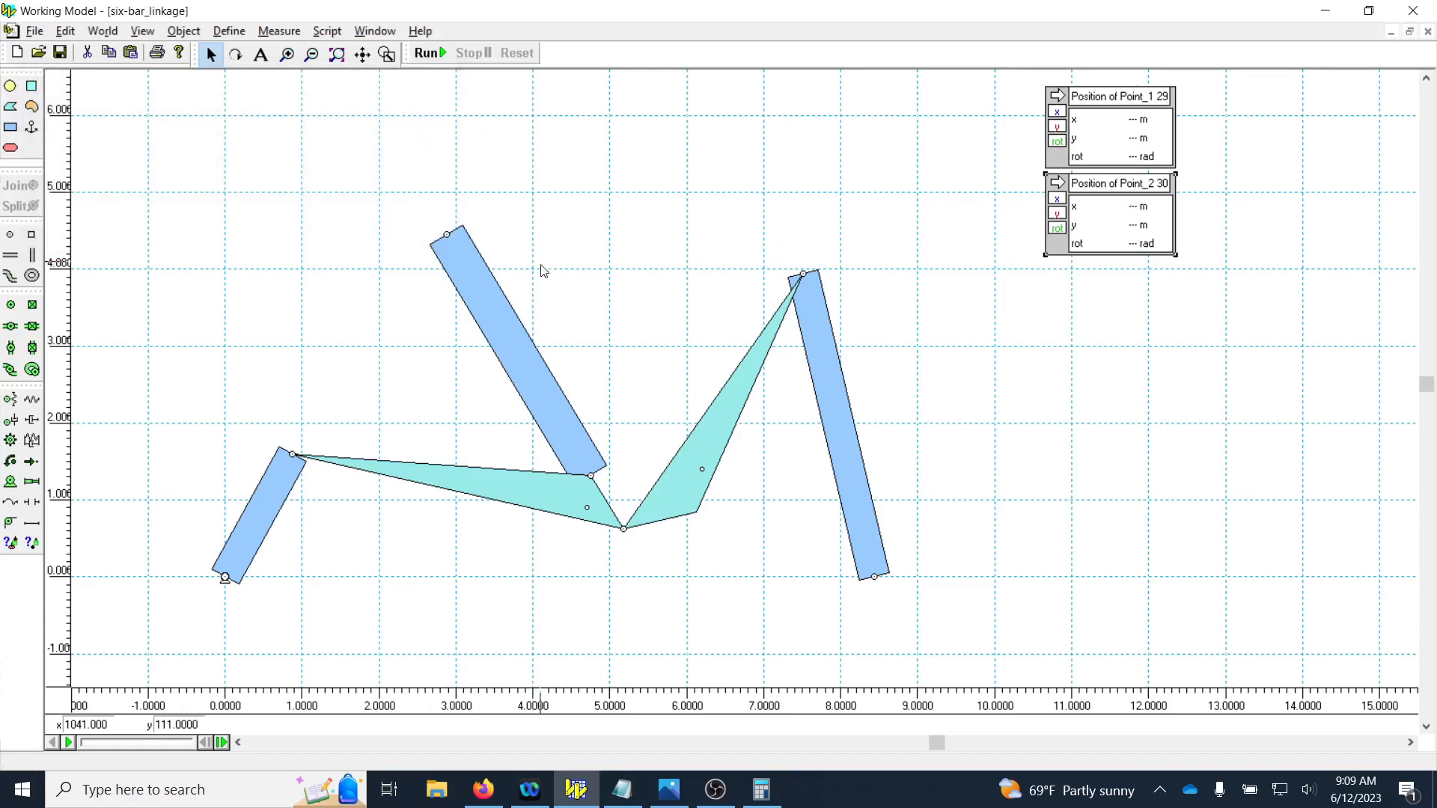
Step: Run the linkage simulation through 2000 frames and reset it to the starting position
click(1410, 743)
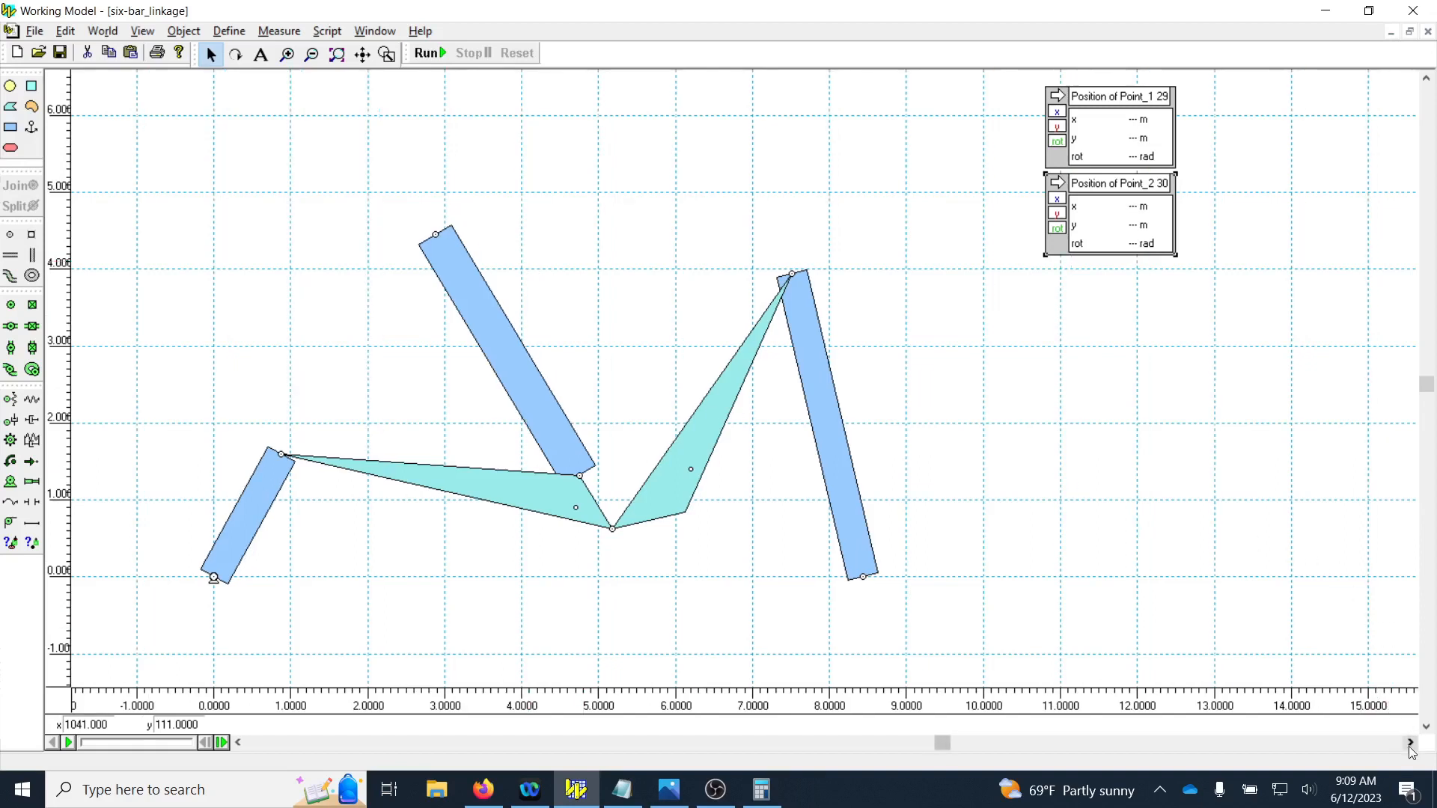
click(238, 742)
click(238, 743)
click(238, 743)
click(238, 742)
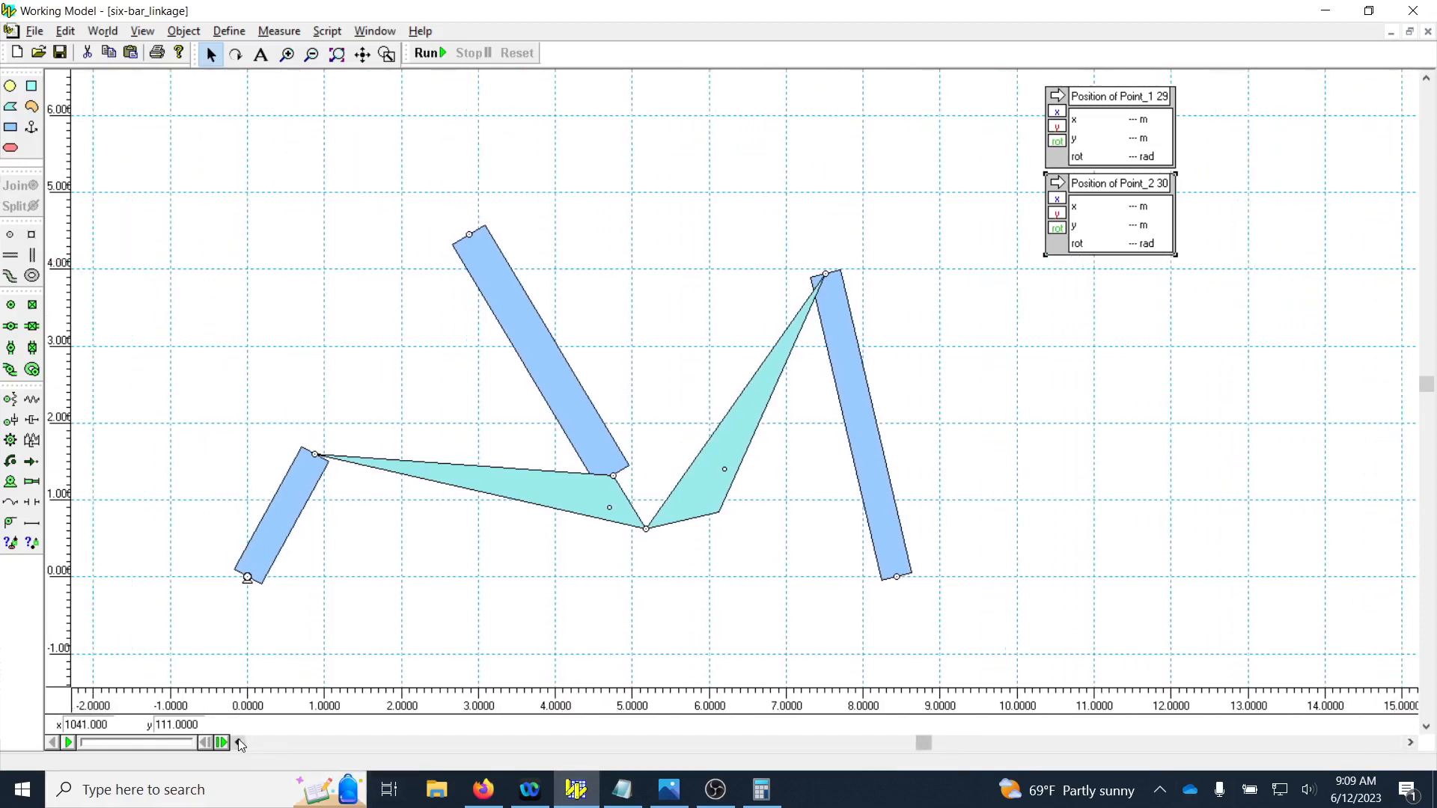
click(238, 742)
click(238, 742)
click(1425, 726)
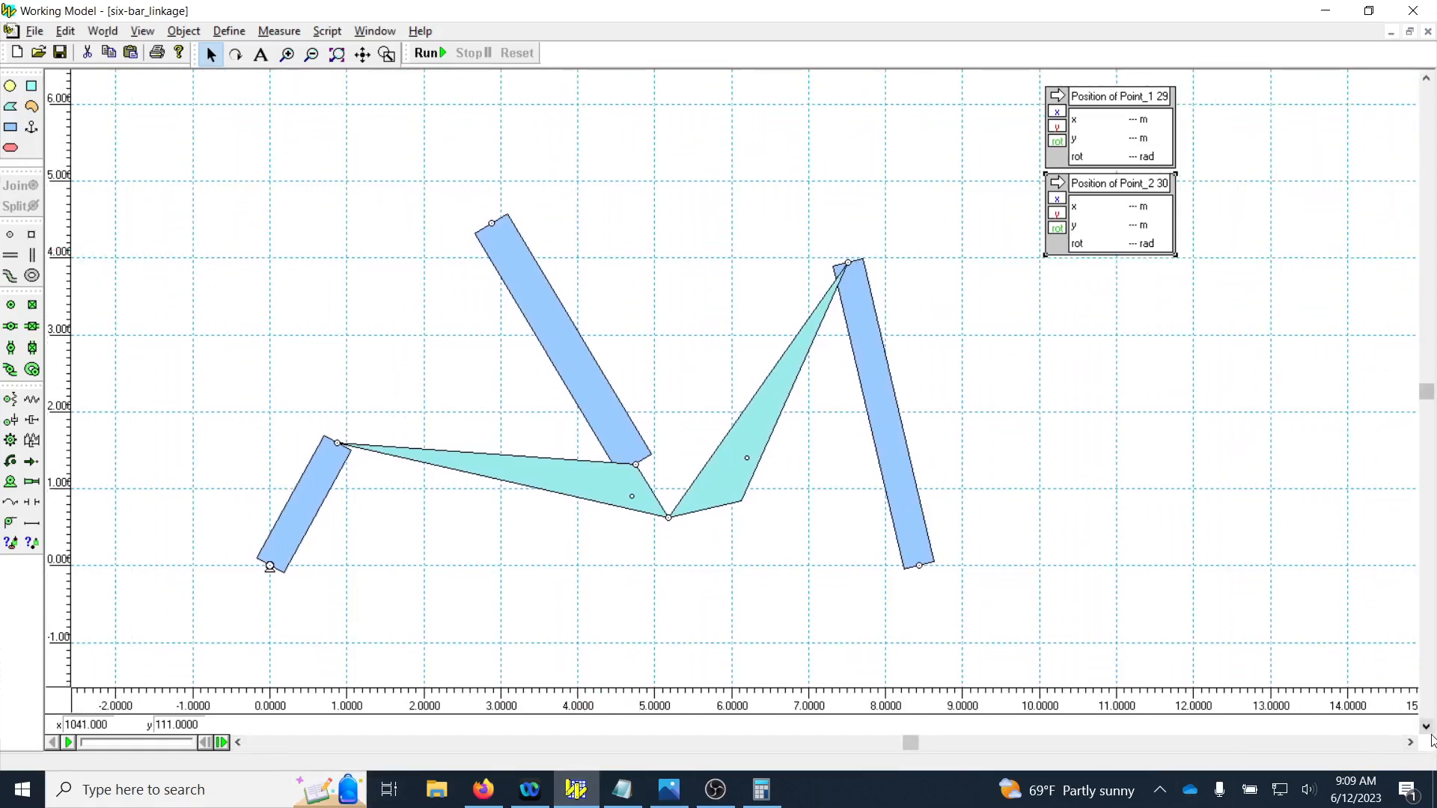
click(1426, 726)
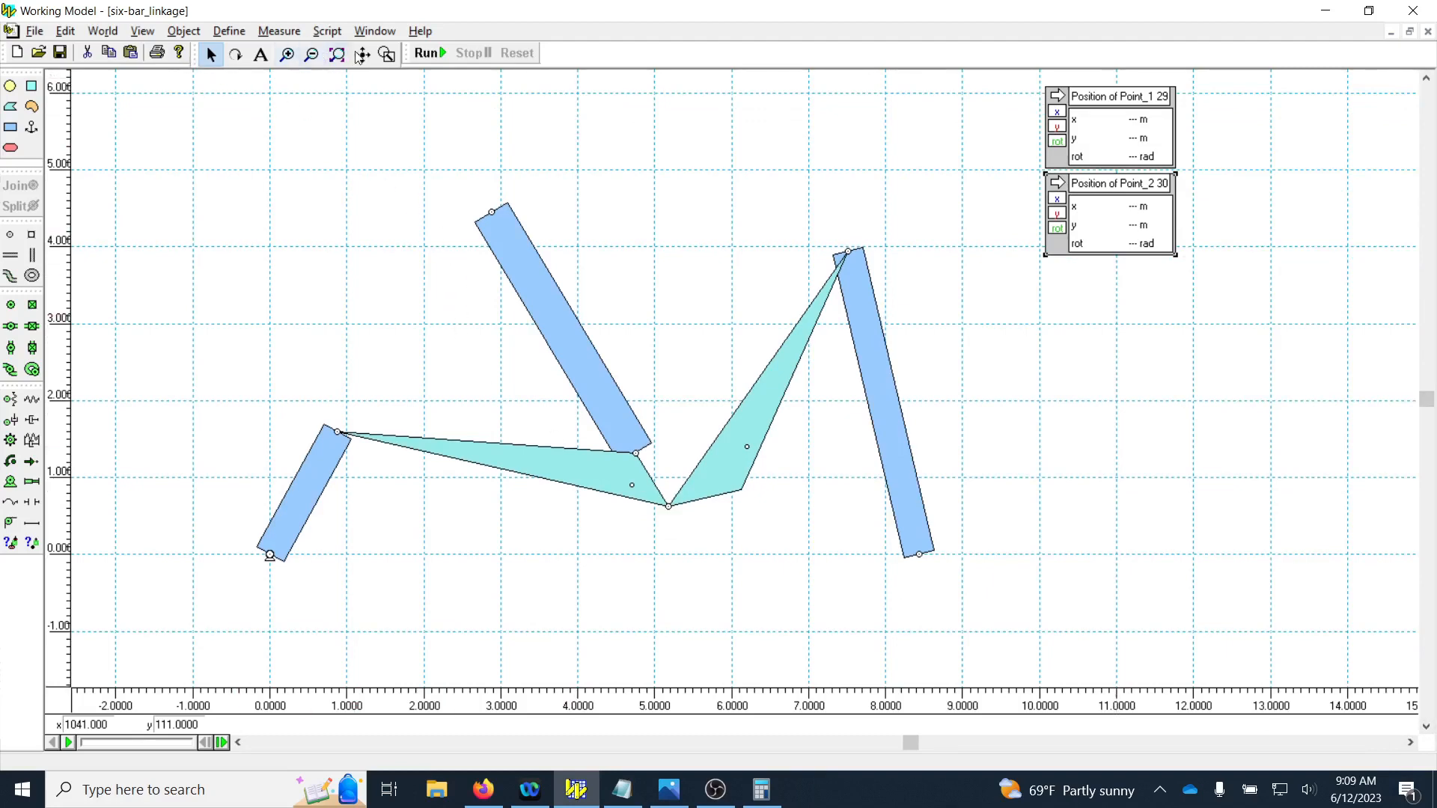
click(427, 54)
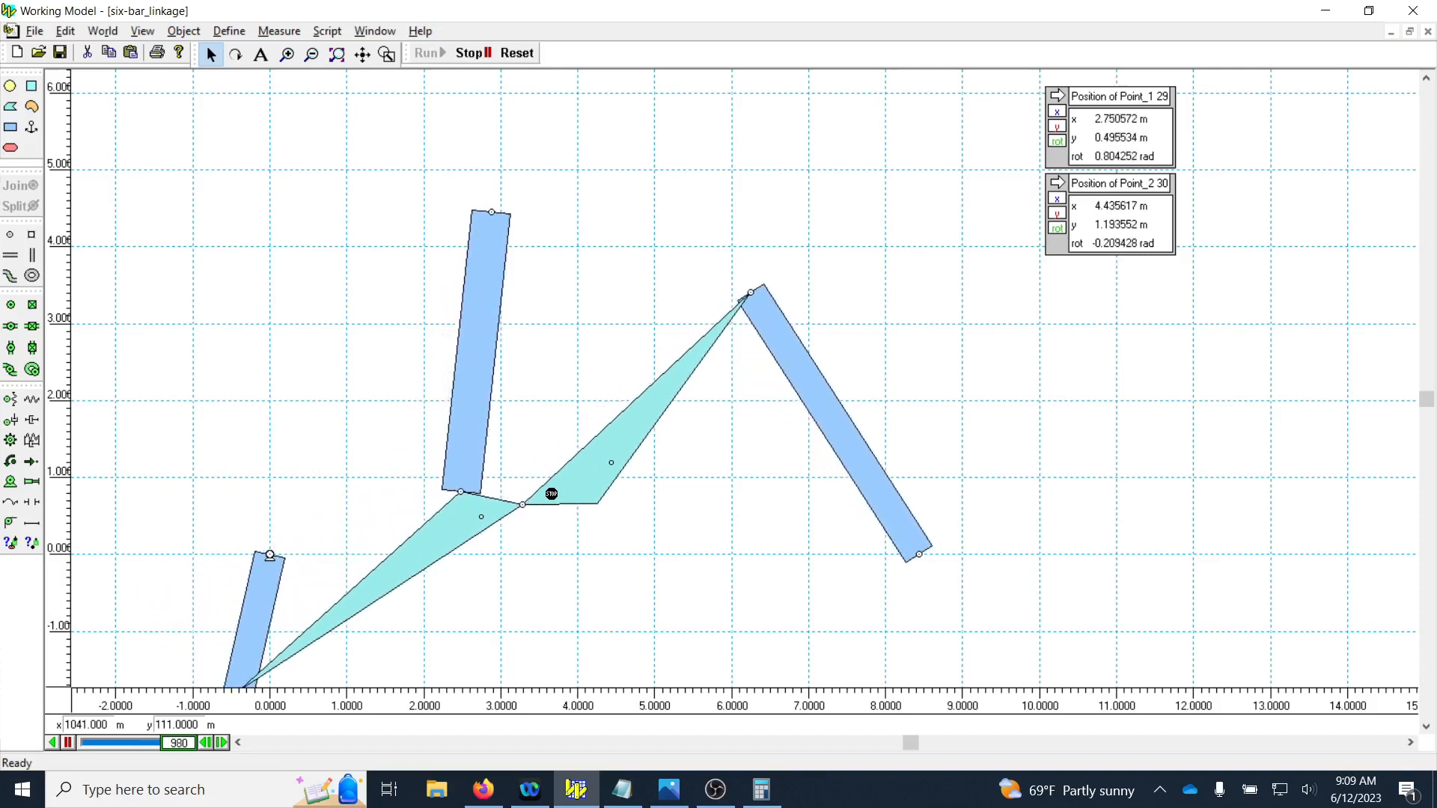
click(428, 56)
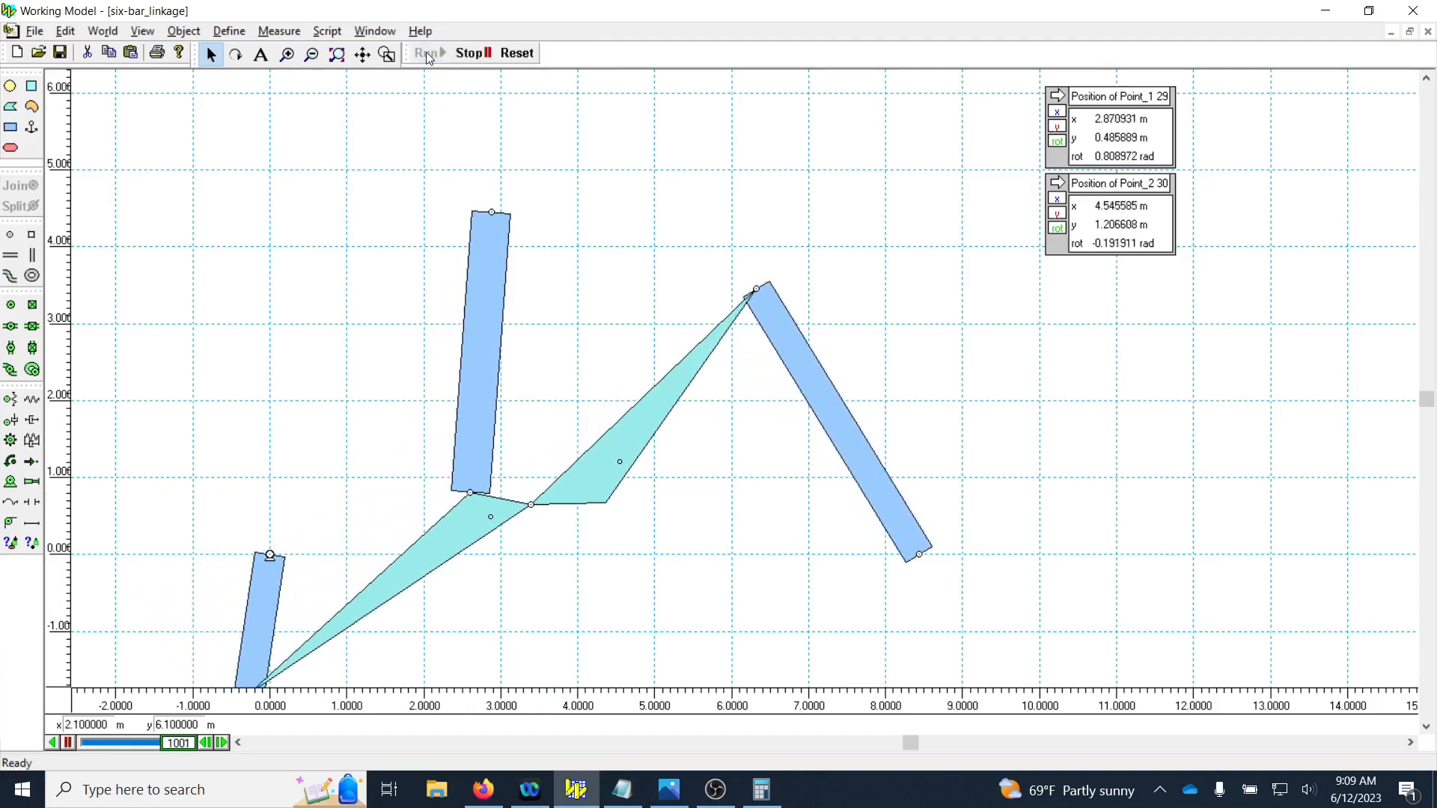
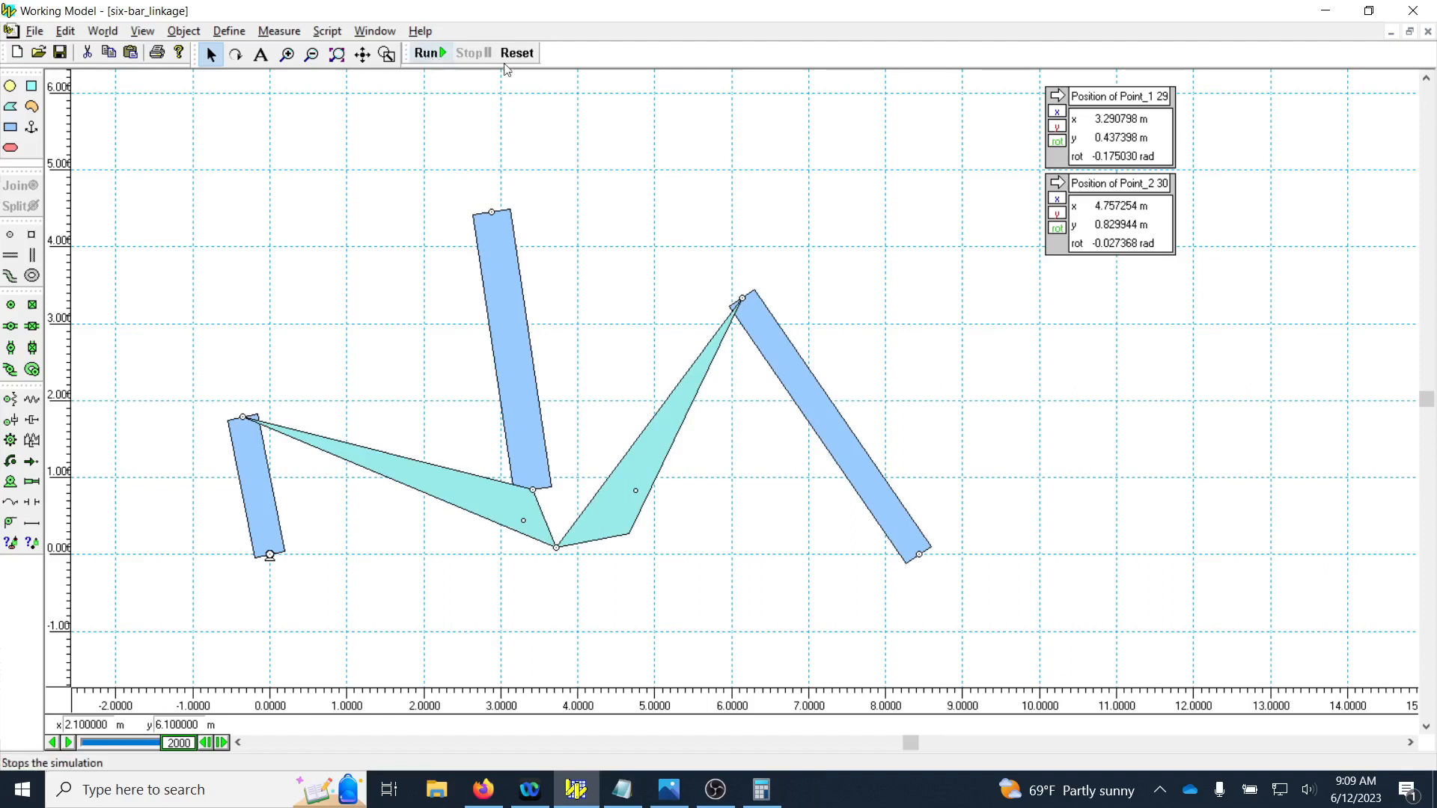
click(522, 54)
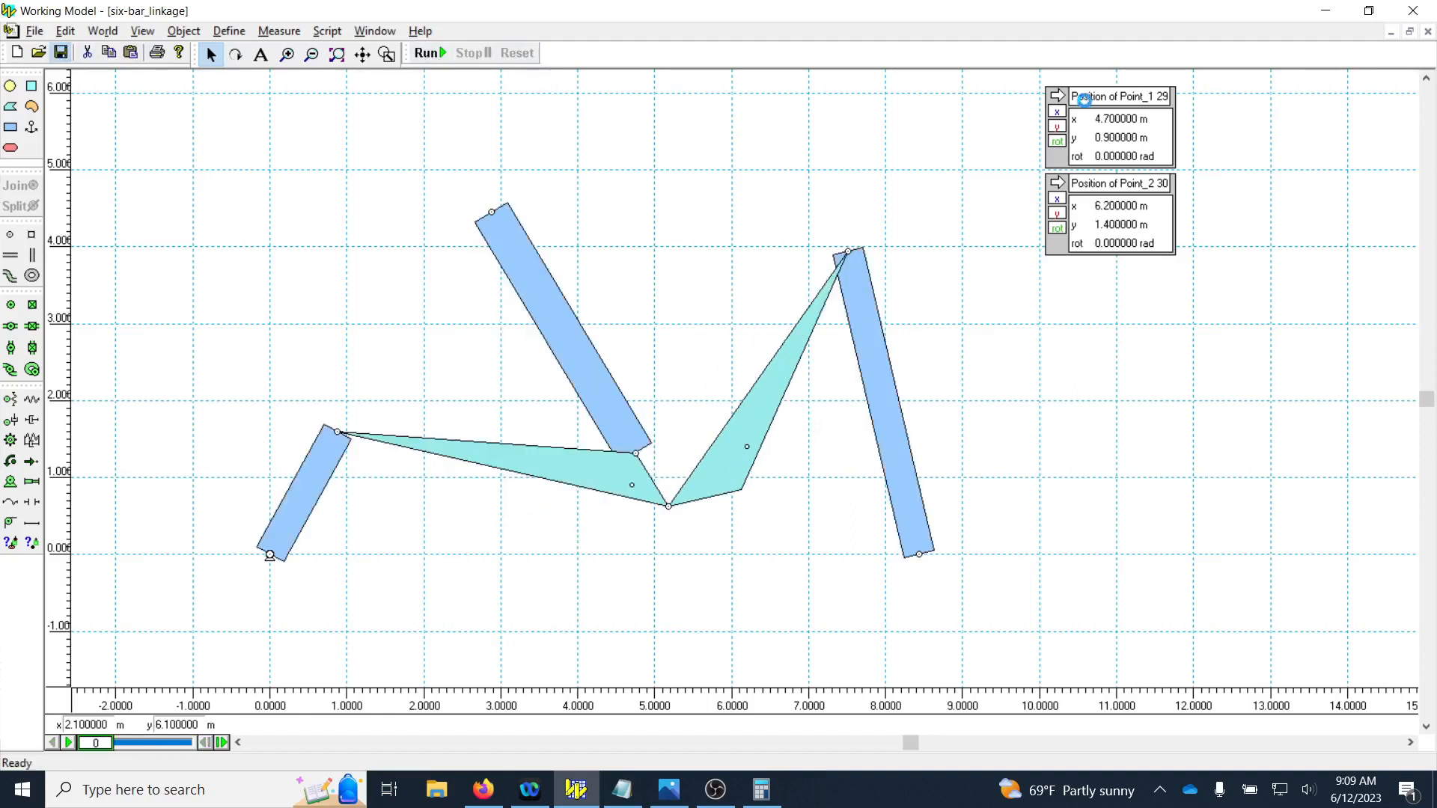
Step: Copy the Point_1 position meter with its recorded simulation data
right_click(1085, 100)
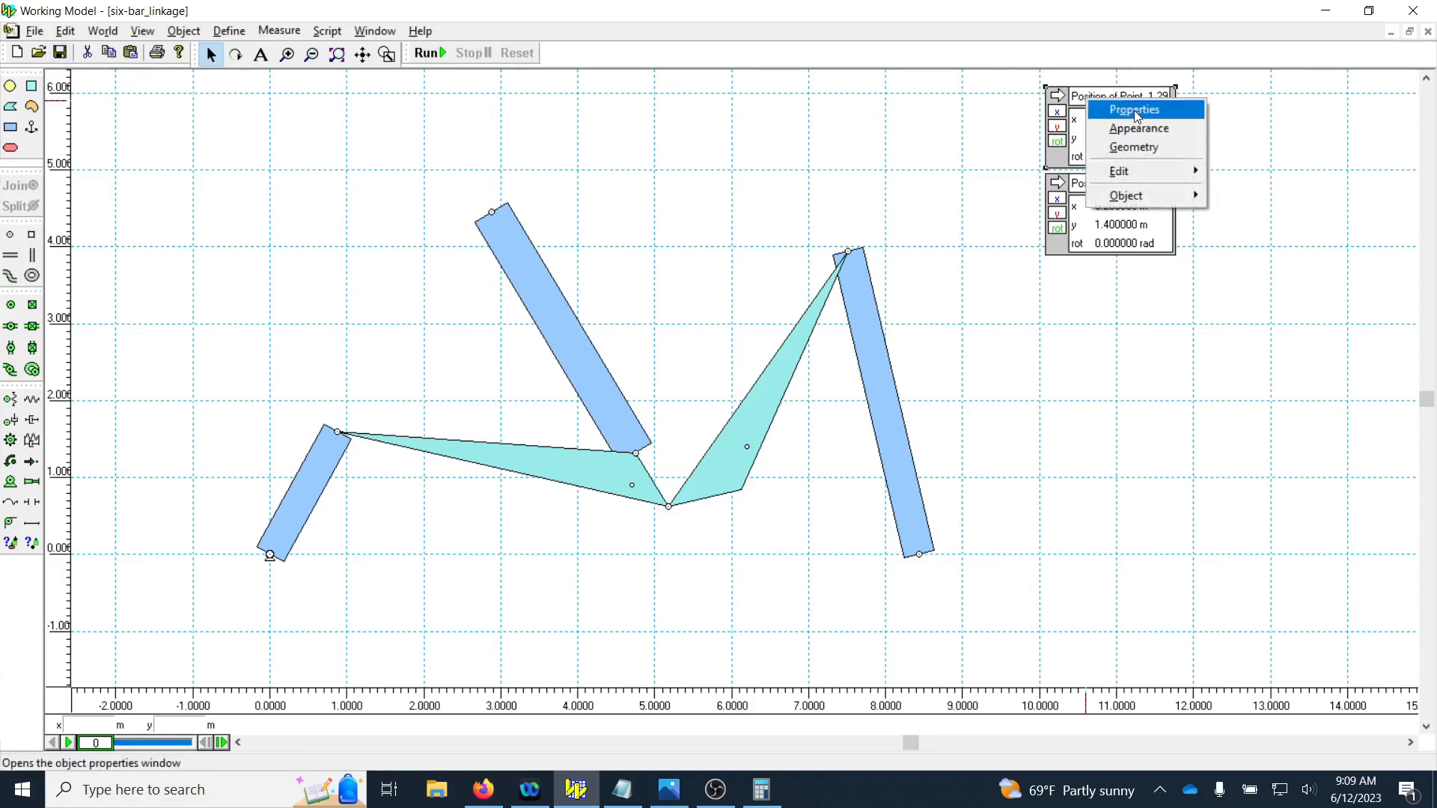
mouse_move(1128, 170)
click(1235, 191)
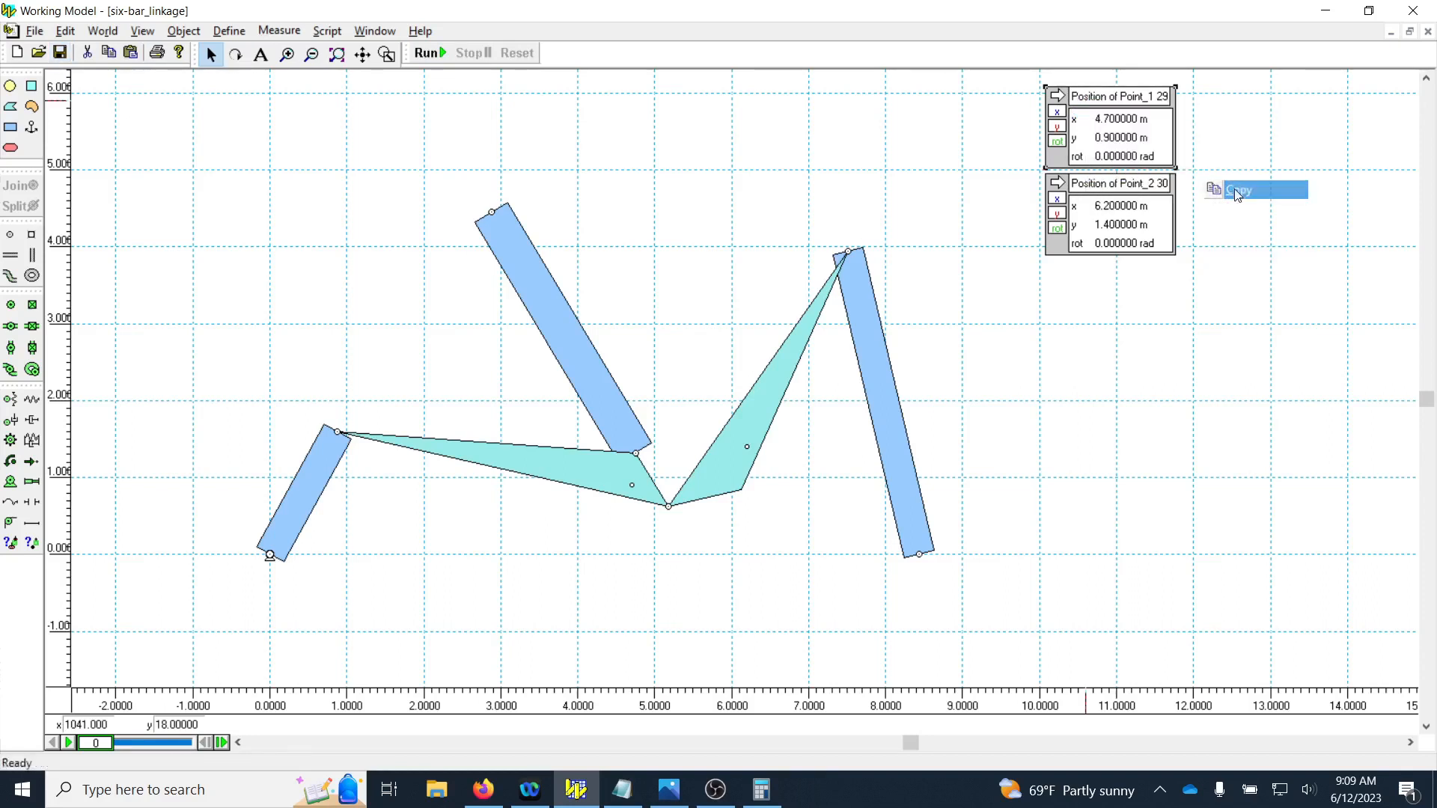
Step: Switch to Excel, create a blank workbook and paste the copied meter data starting at cell A1
click(220, 790)
text(ex)
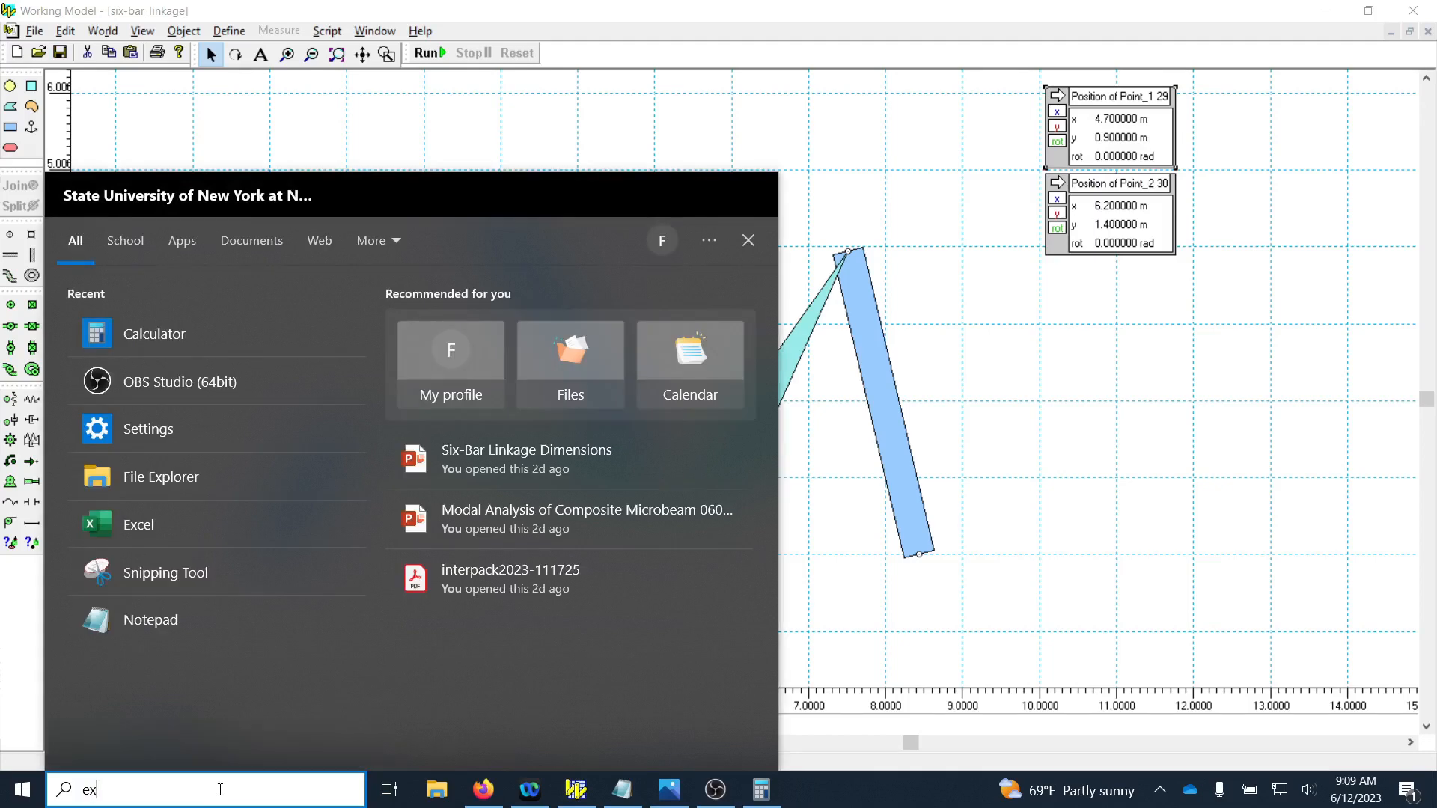
text(cel)
key(Escape)
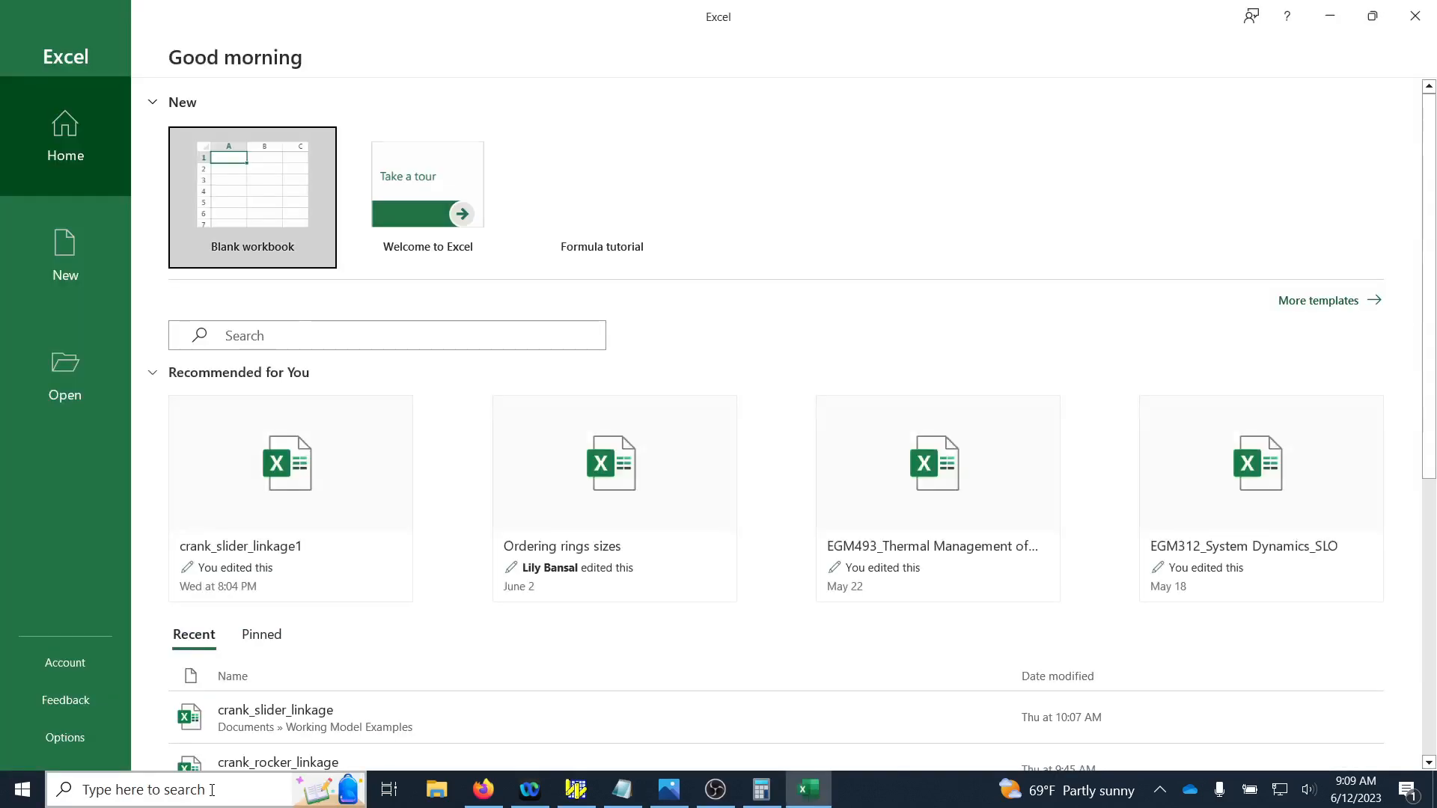
click(254, 203)
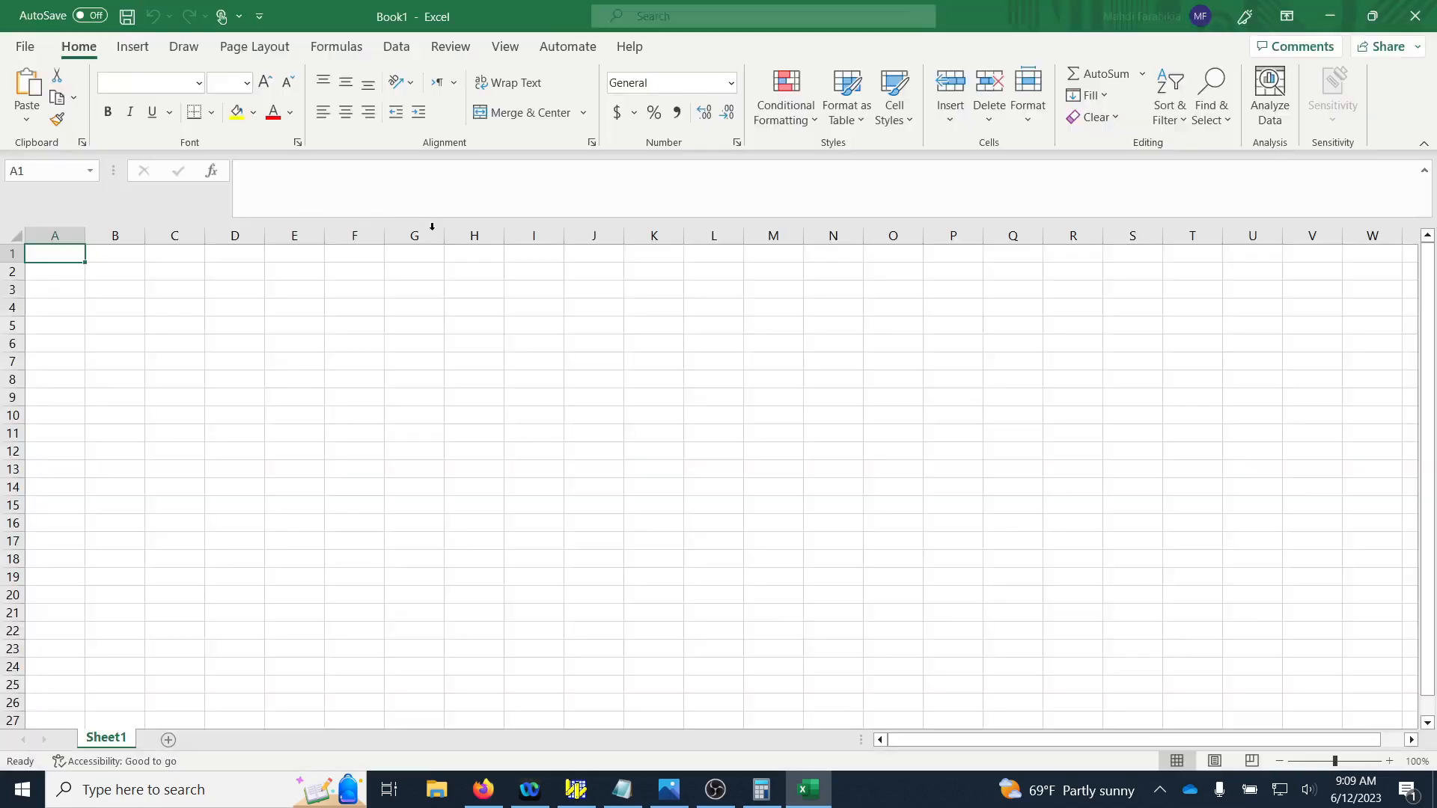
key(ctrl+v)
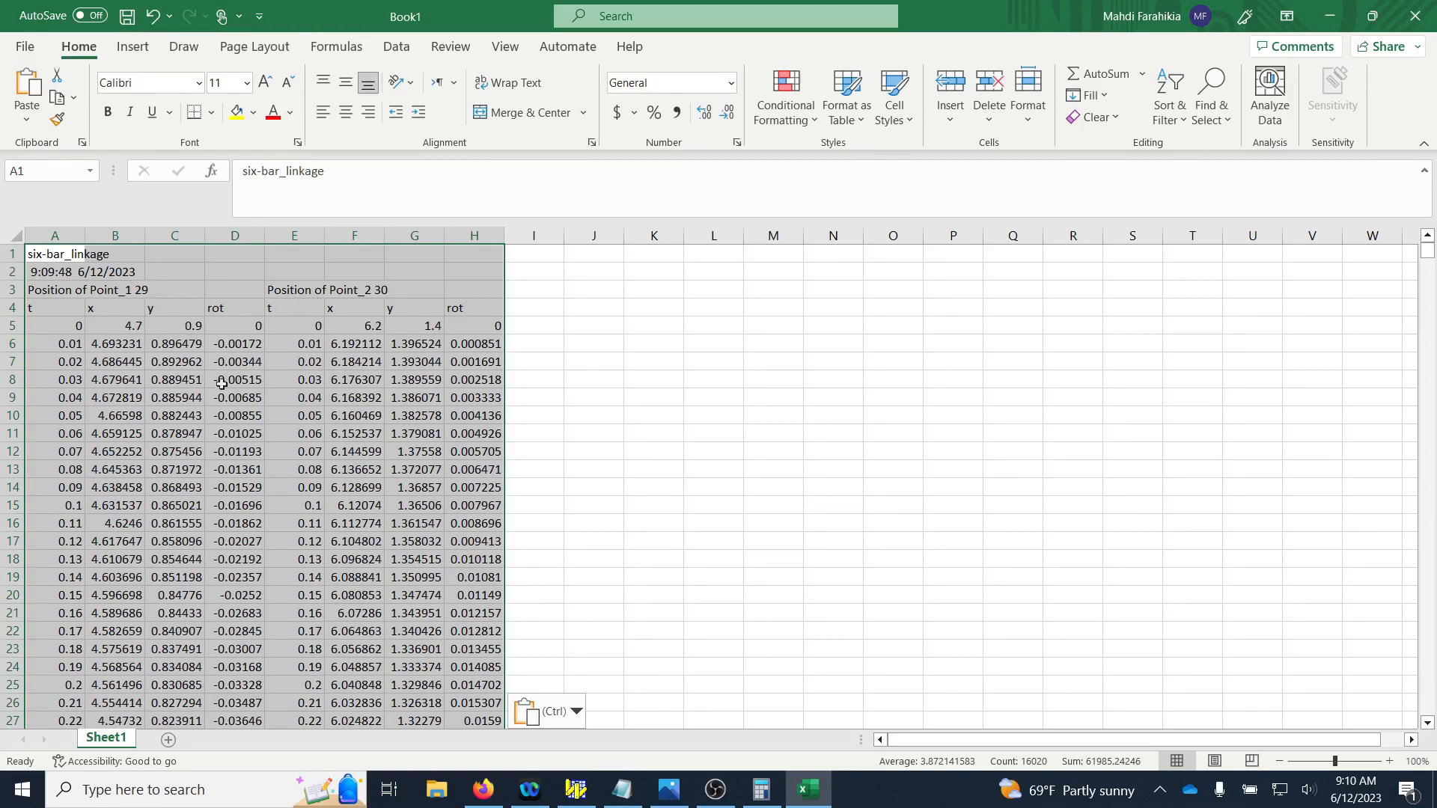
Step: Plot Point_1's x and y data in B4:C2005 as a smooth-line scatter chart and enlarge it beside the data across columns J to U
click(134, 332)
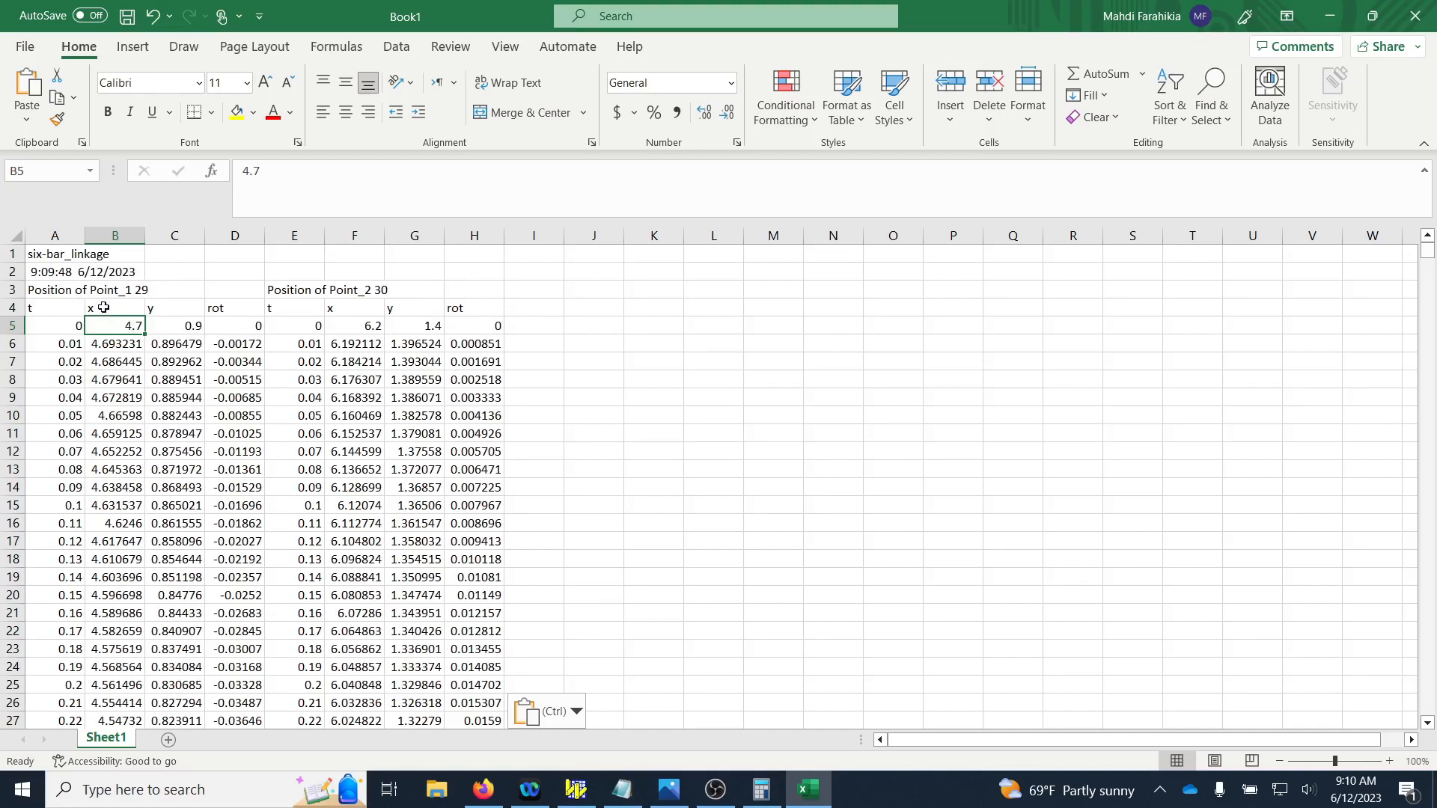
drag(103, 307, 190, 337)
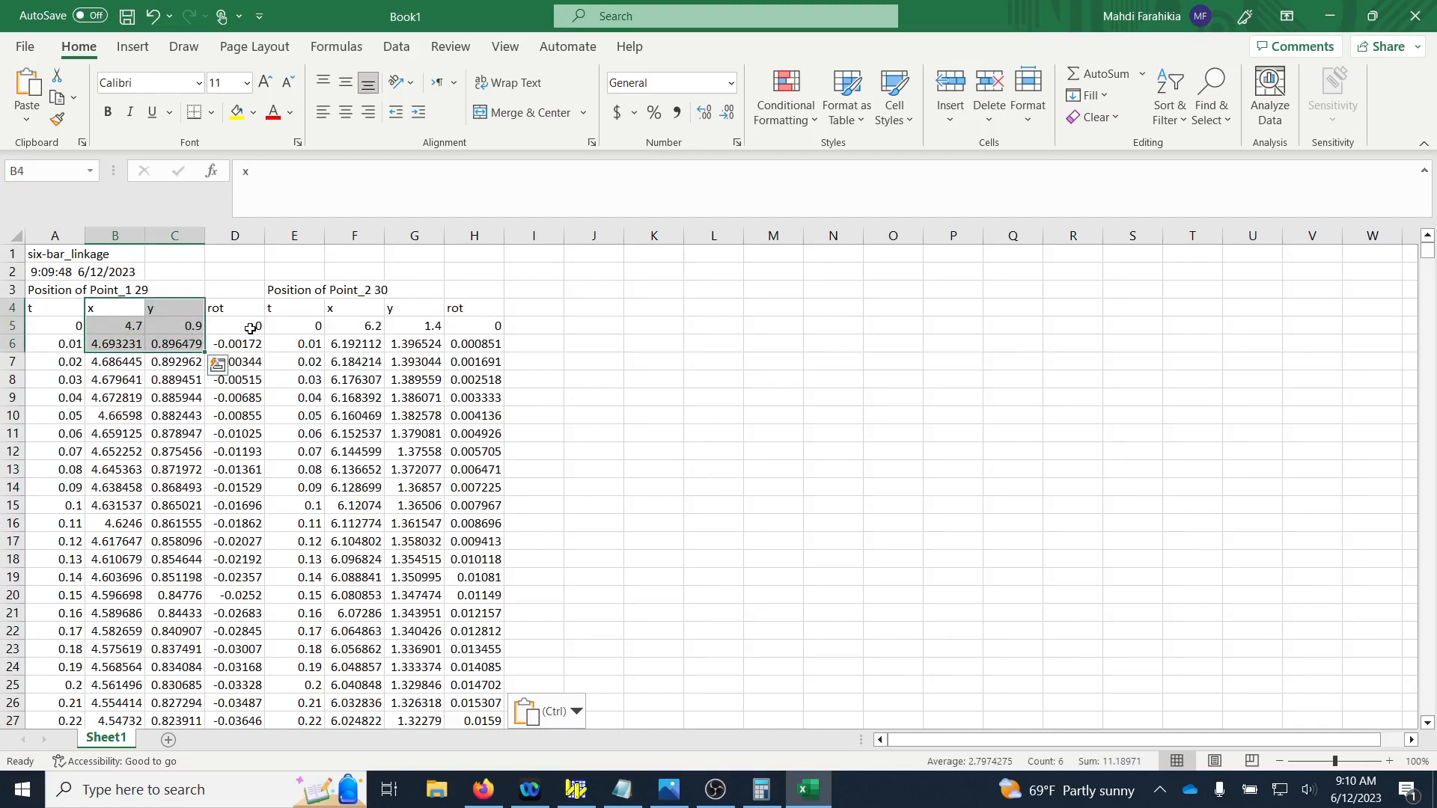
key(ctrl+shift+Down)
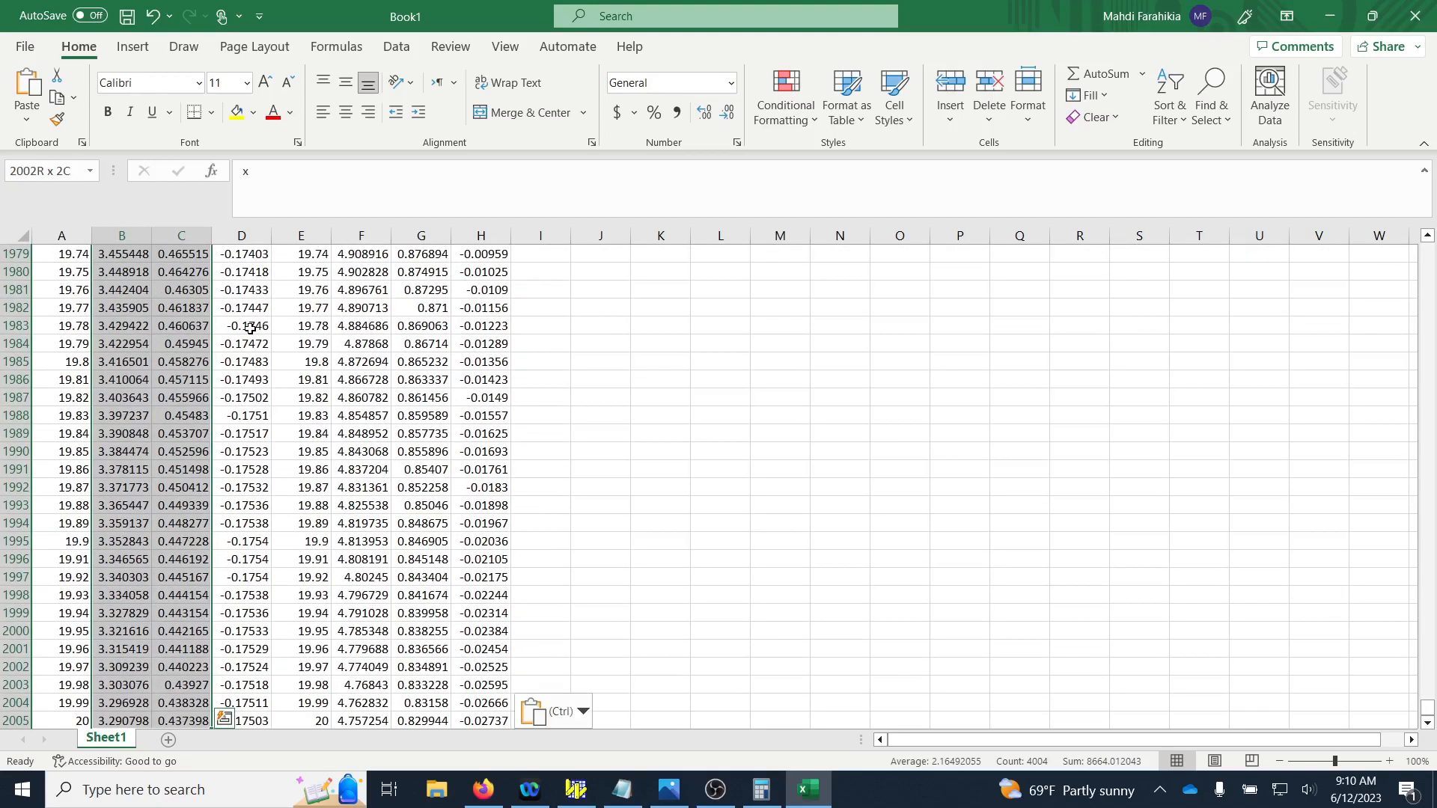
drag(1426, 714, 1407, 247)
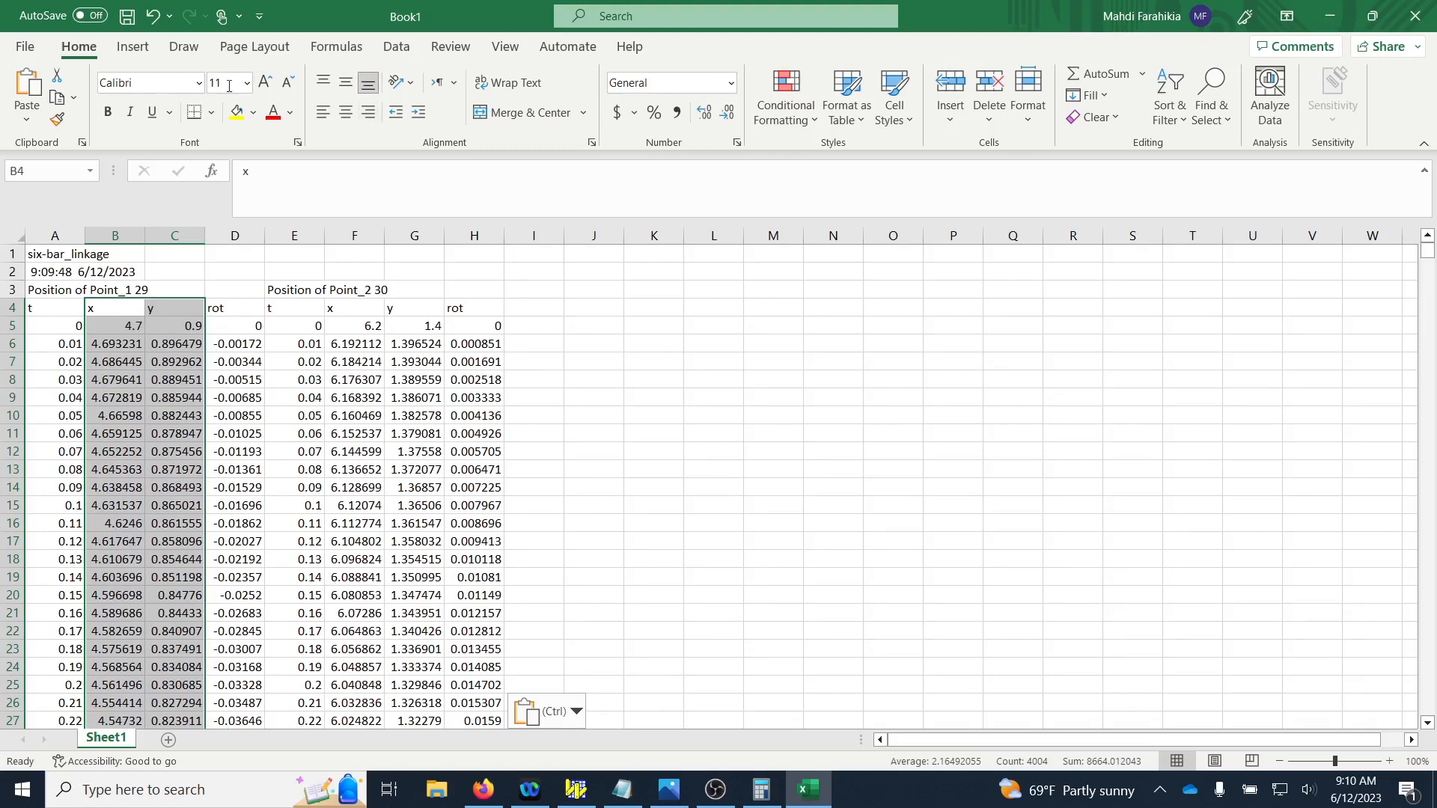
click(133, 48)
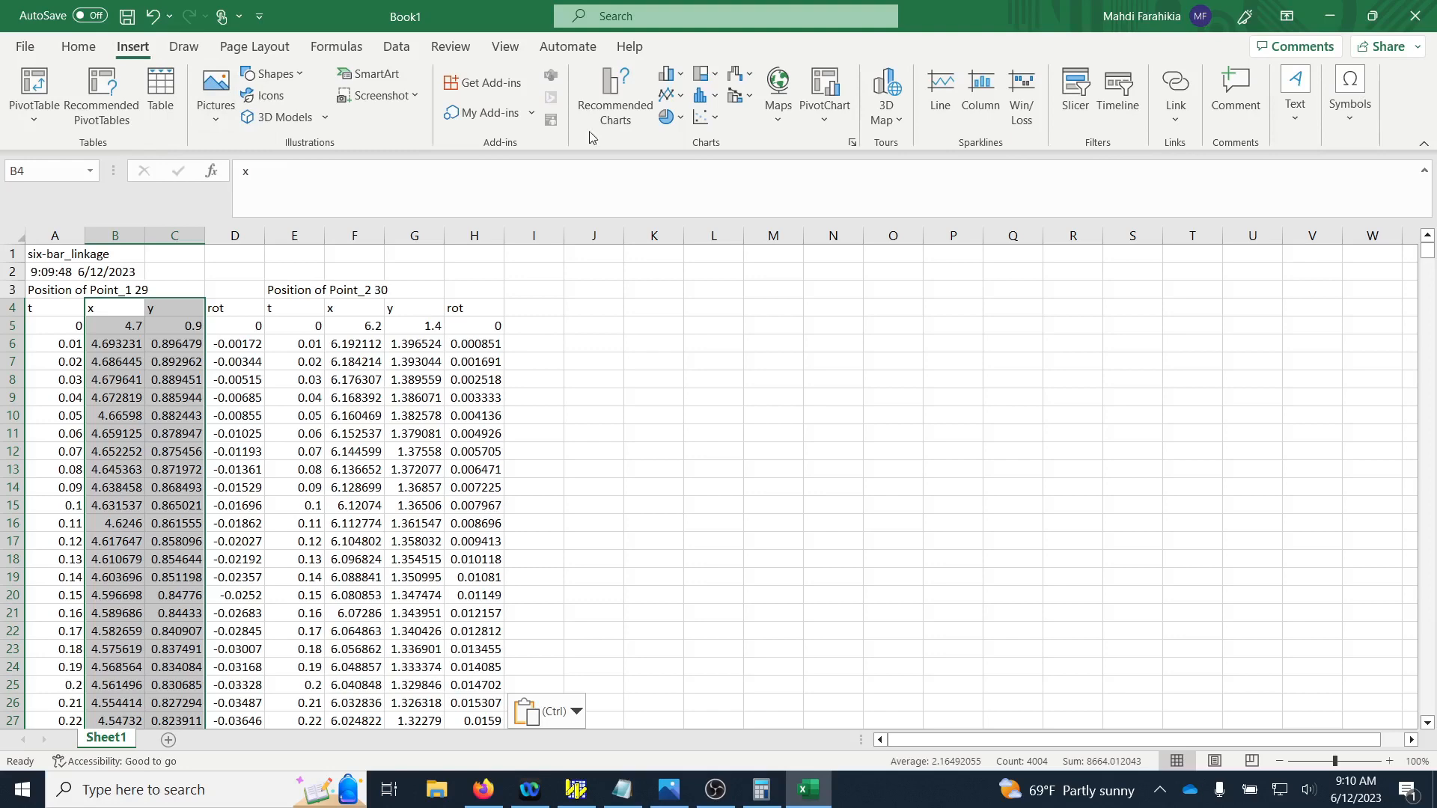
click(714, 119)
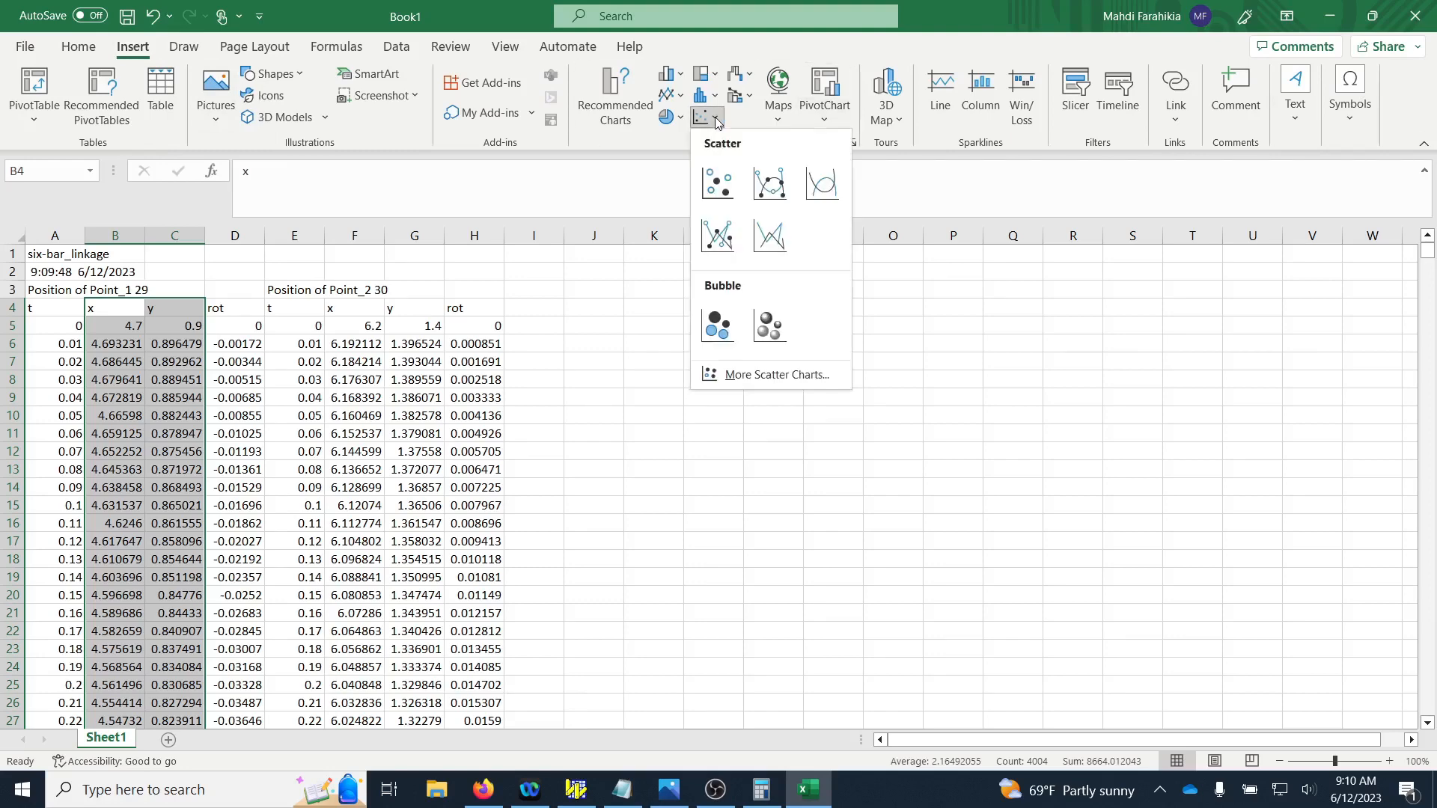
click(821, 183)
drag(826, 382, 914, 323)
drag(1035, 562, 1308, 668)
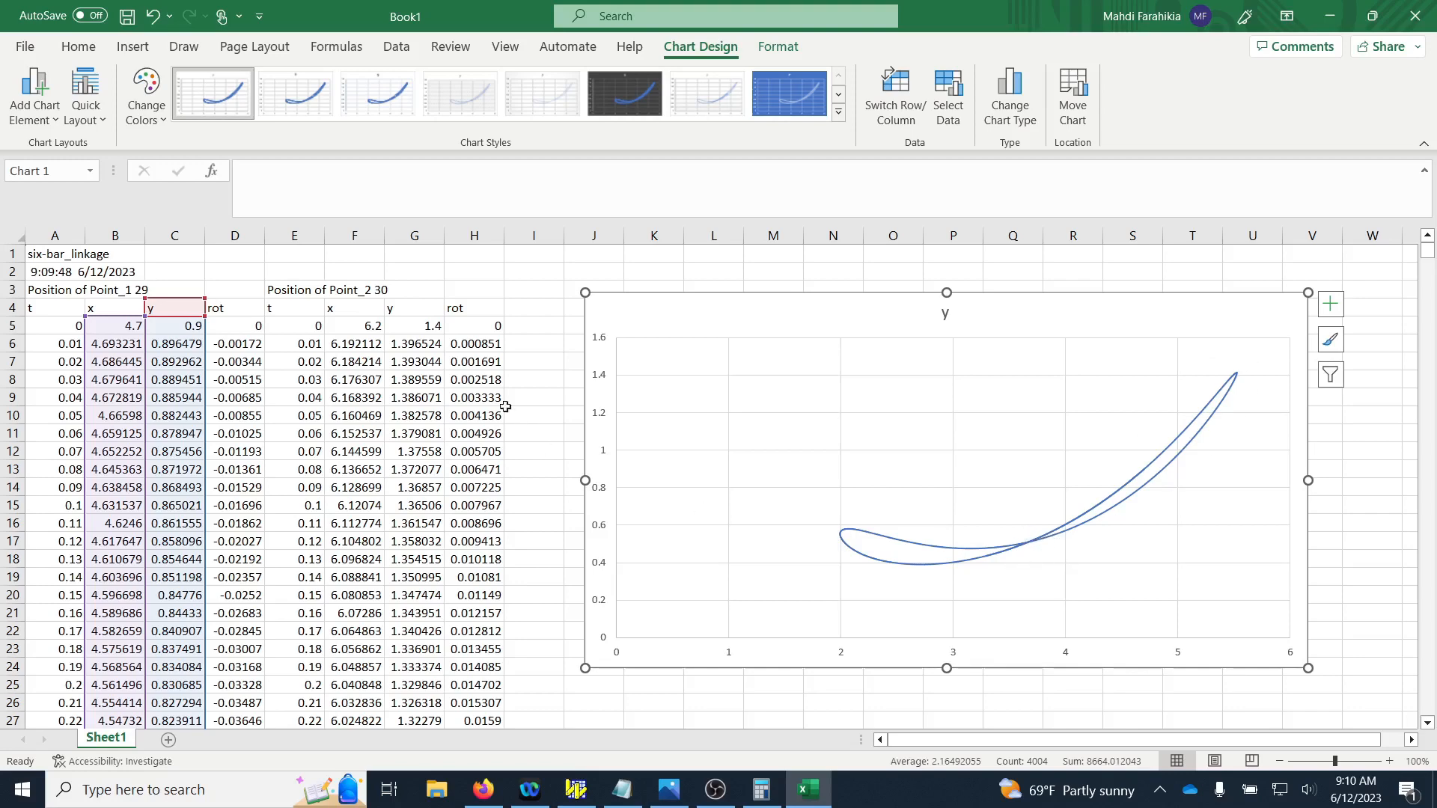
Step: Plot Point_2's x and y data in F4:G2005 as a smooth-line scatter chart
drag(346, 310, 414, 344)
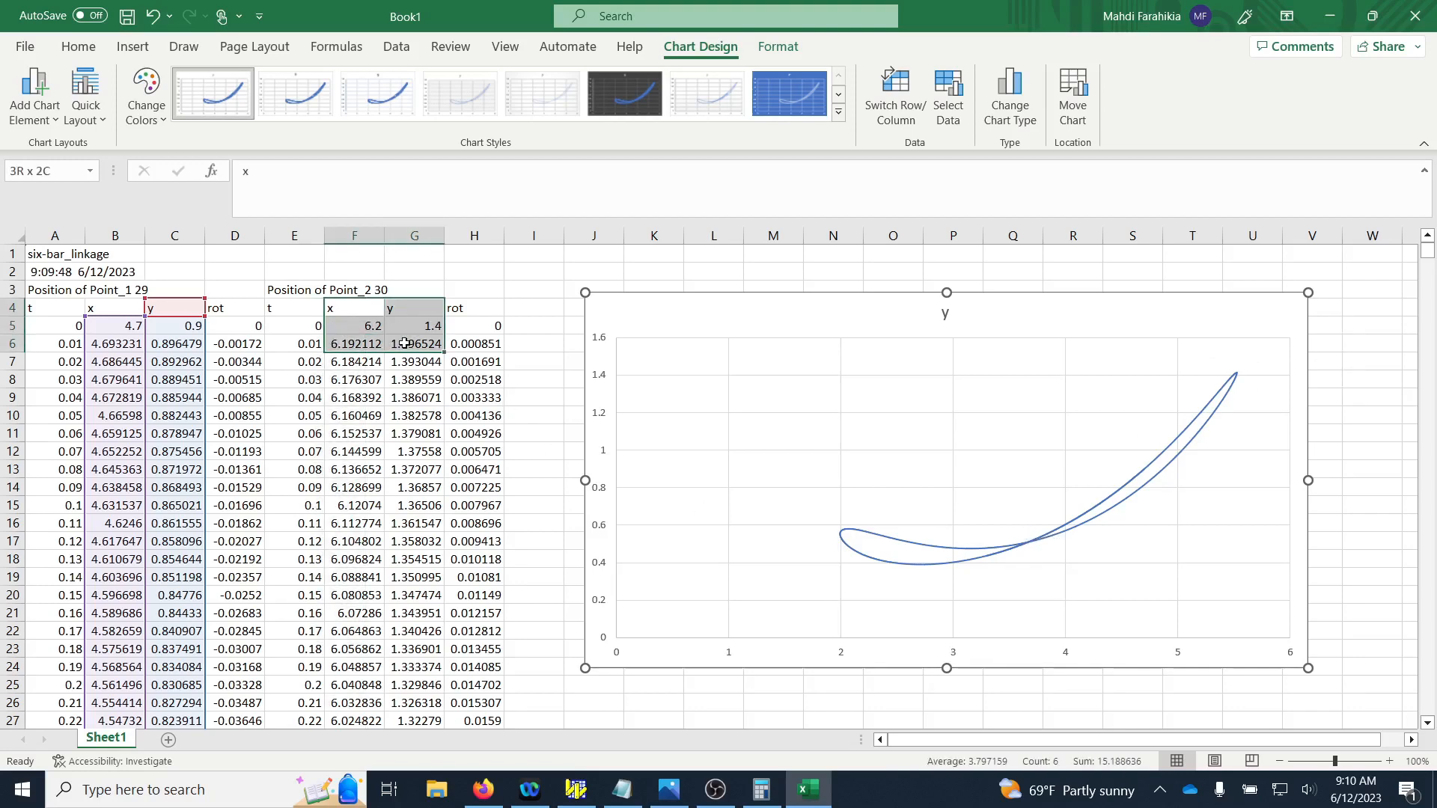
key(ctrl+shift+Down)
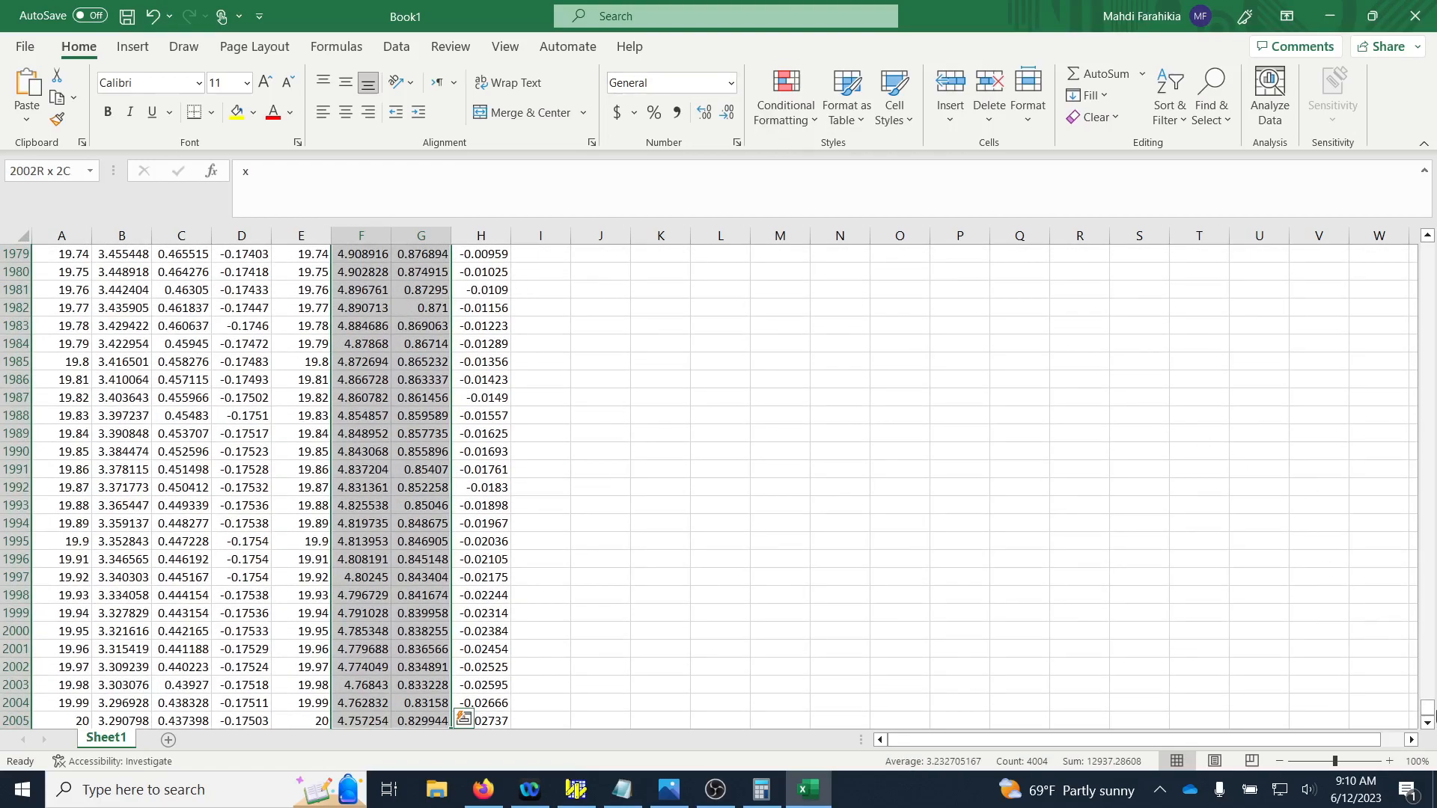
drag(1427, 717, 1393, 237)
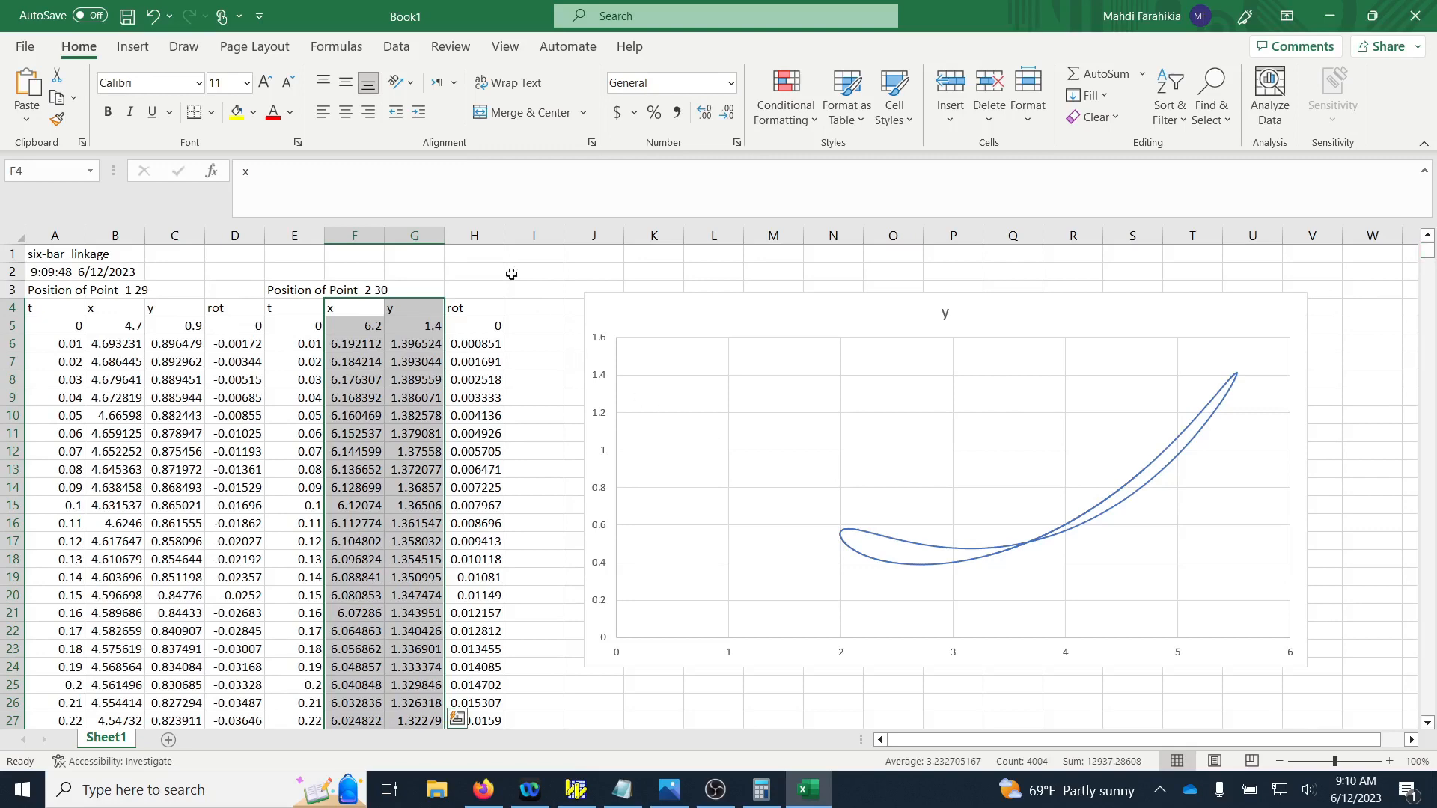
click(133, 46)
click(701, 116)
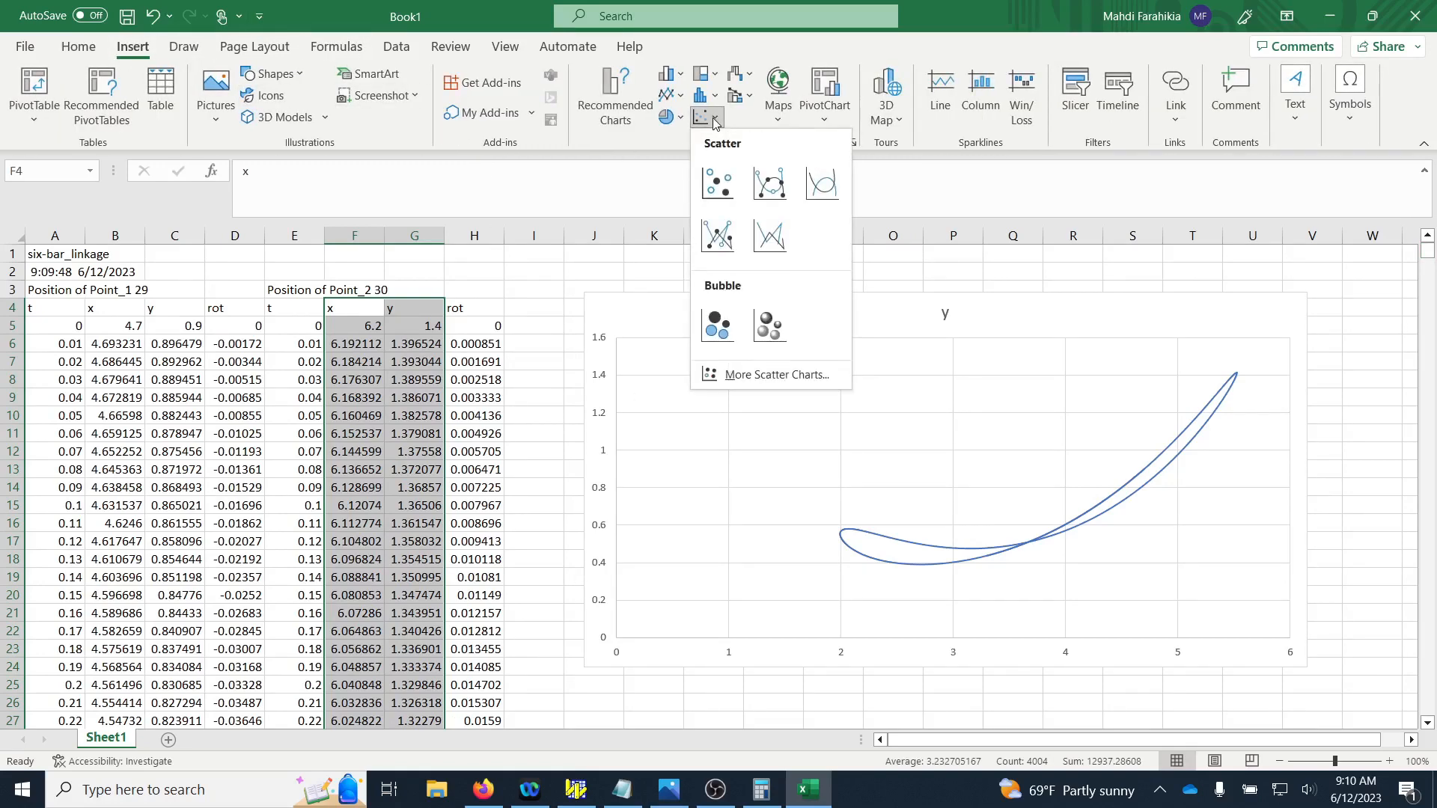
click(770, 183)
Step: Place the Point_2 chart directly below the Point_1 chart, widen it to match and increase its height
scroll(863, 373, down, 3)
scroll(859, 378, up, 2)
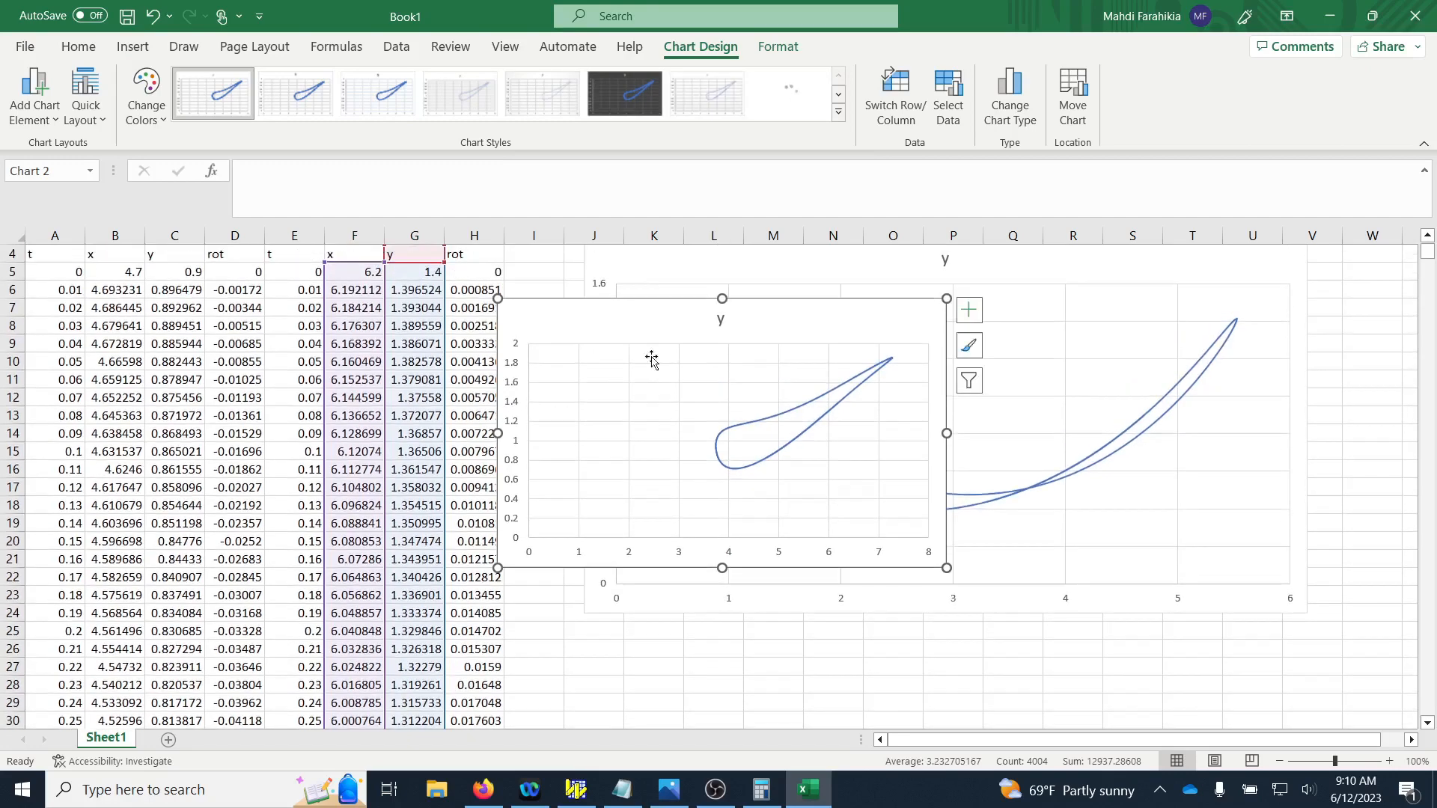
drag(584, 323, 665, 645)
scroll(664, 645, down, 4)
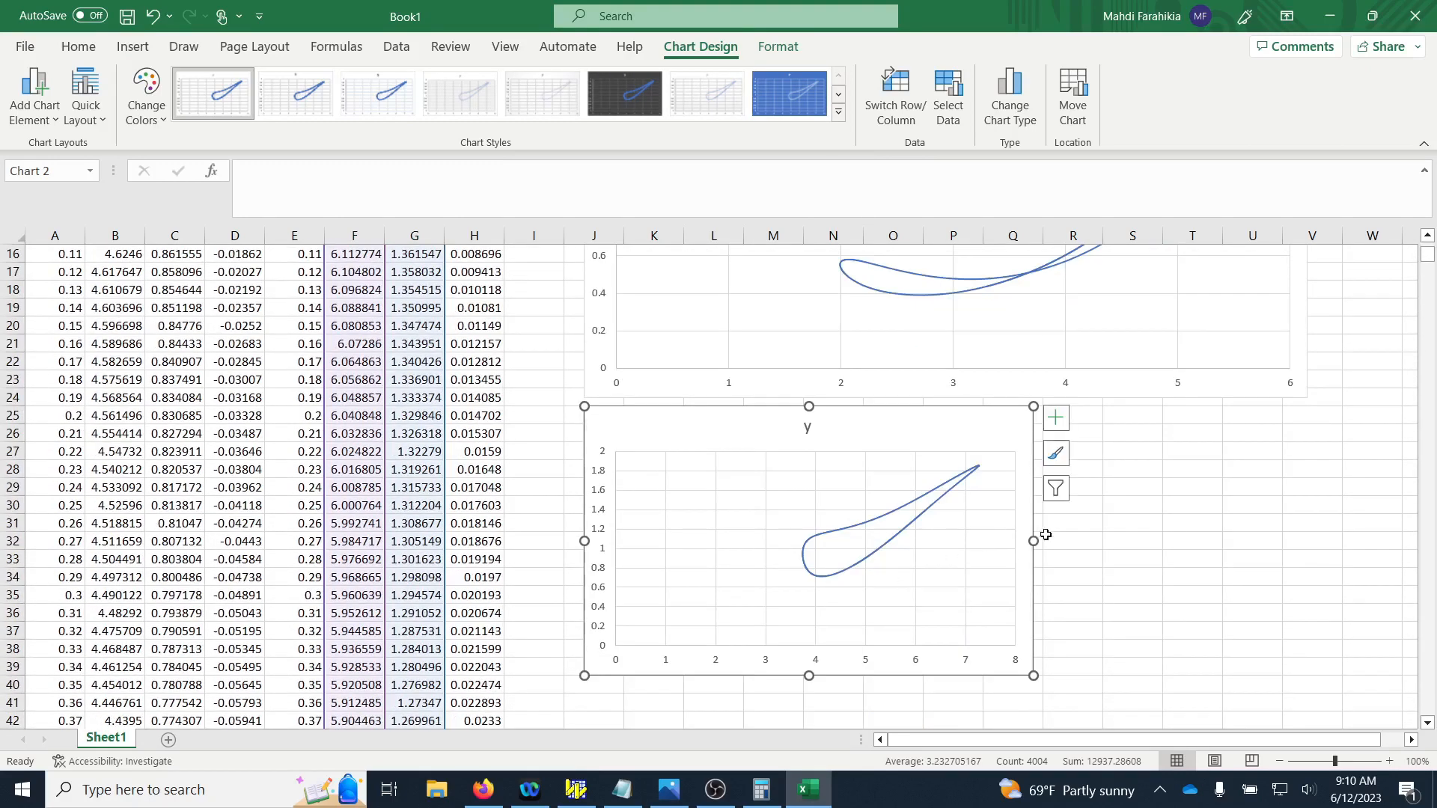
drag(1035, 542, 1310, 525)
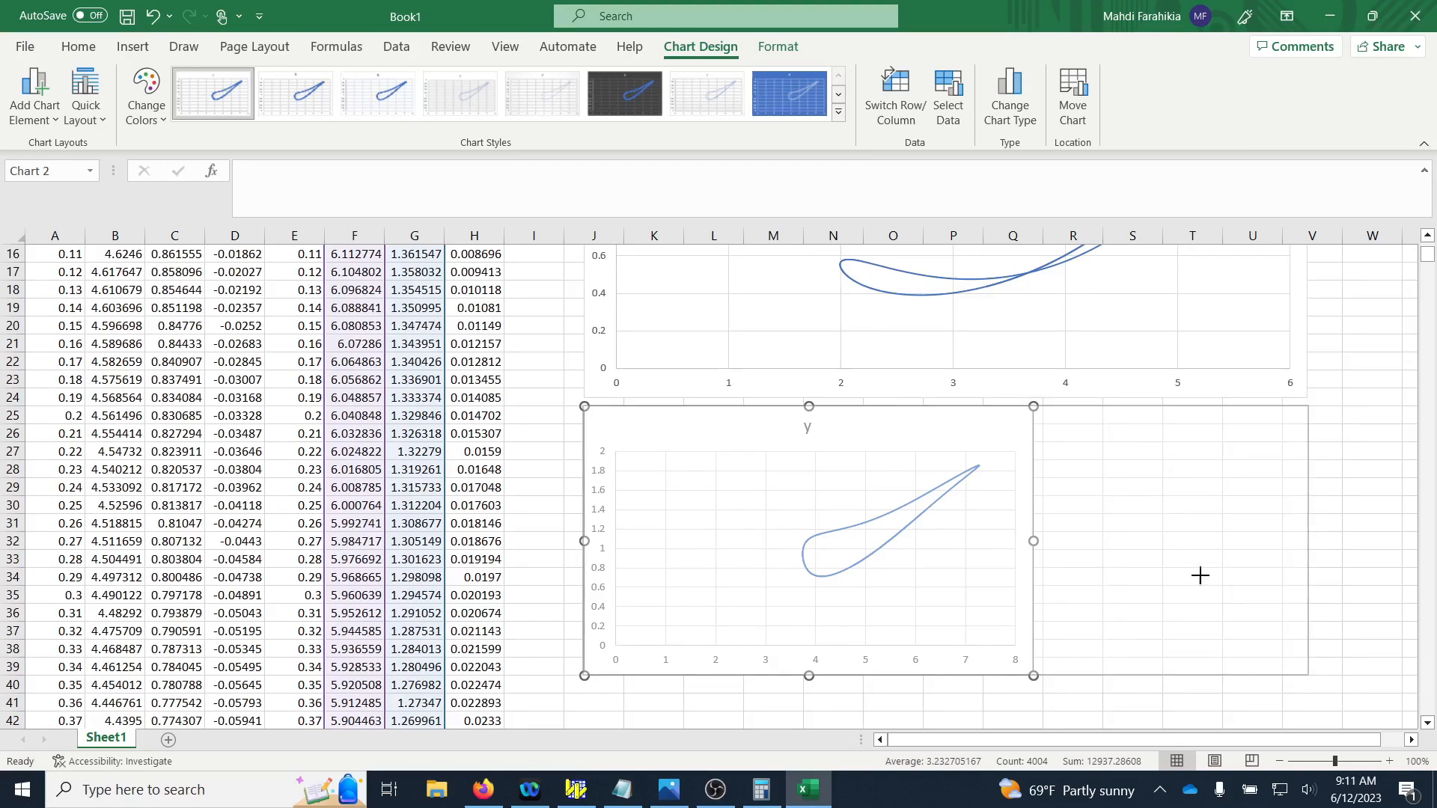
drag(947, 679, 947, 719)
scroll(982, 574, down, 3)
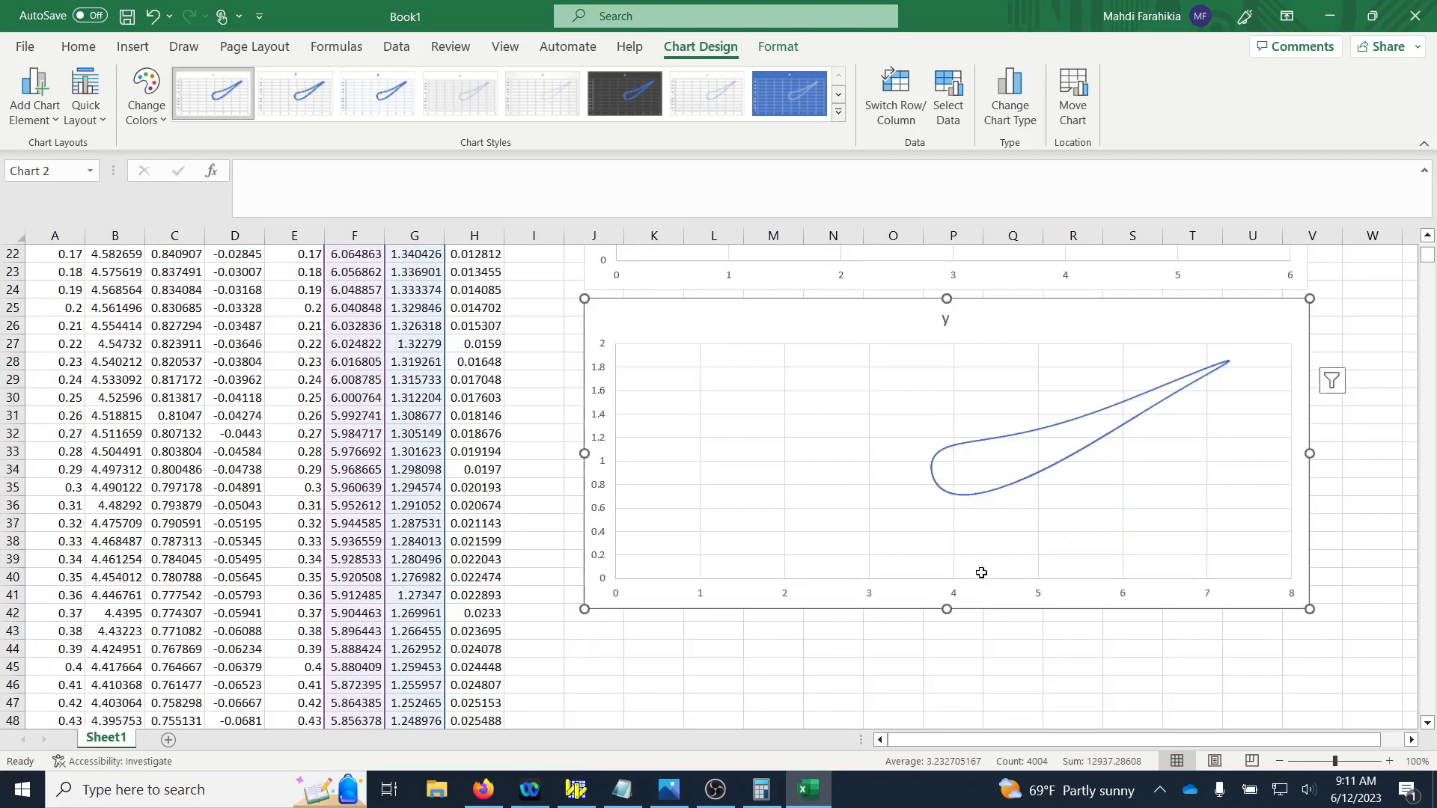
drag(946, 558, 946, 579)
Step: Delete the "y" titles from both the Point_1 and Point_2 charts
scroll(978, 601, up, 3)
scroll(981, 604, up, 4)
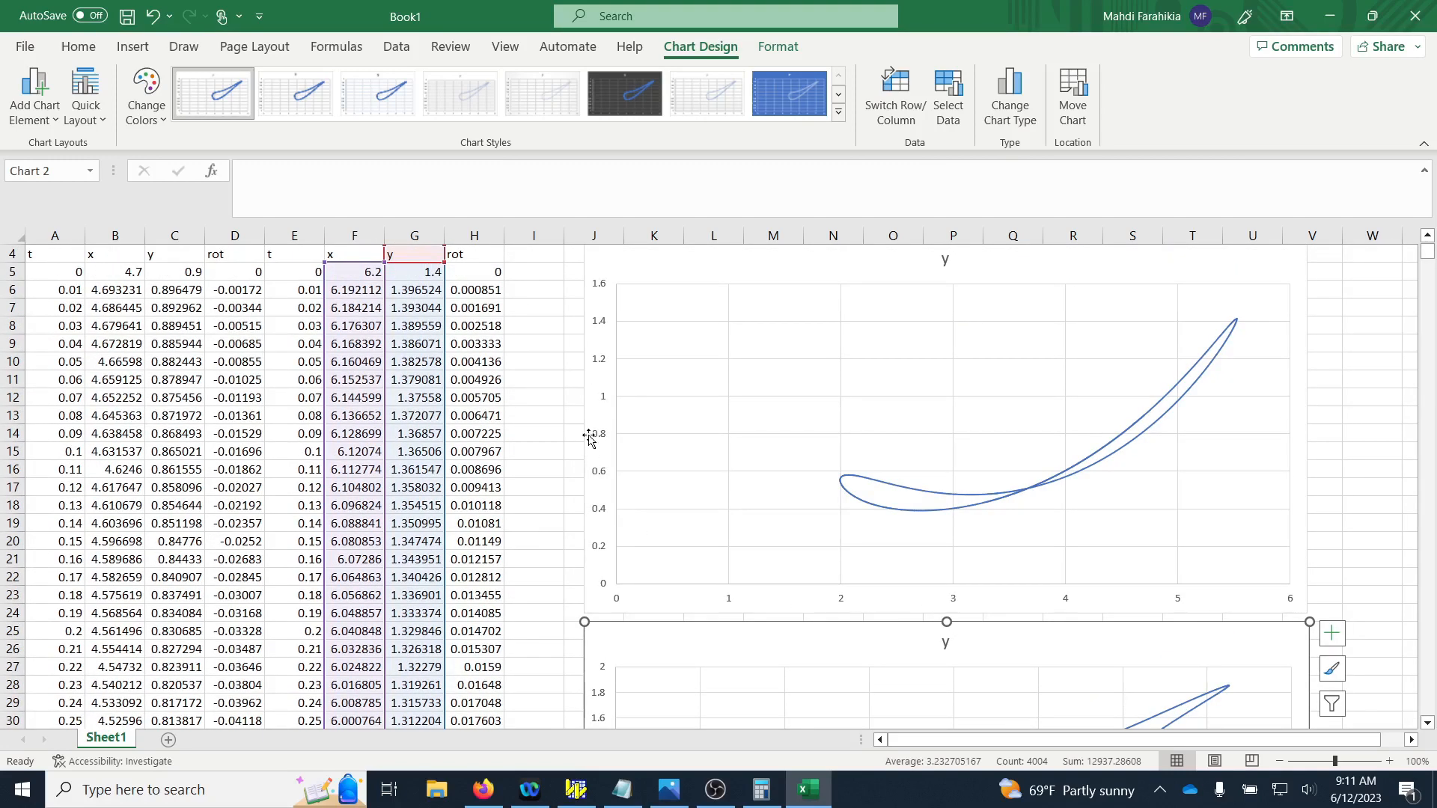
click(955, 266)
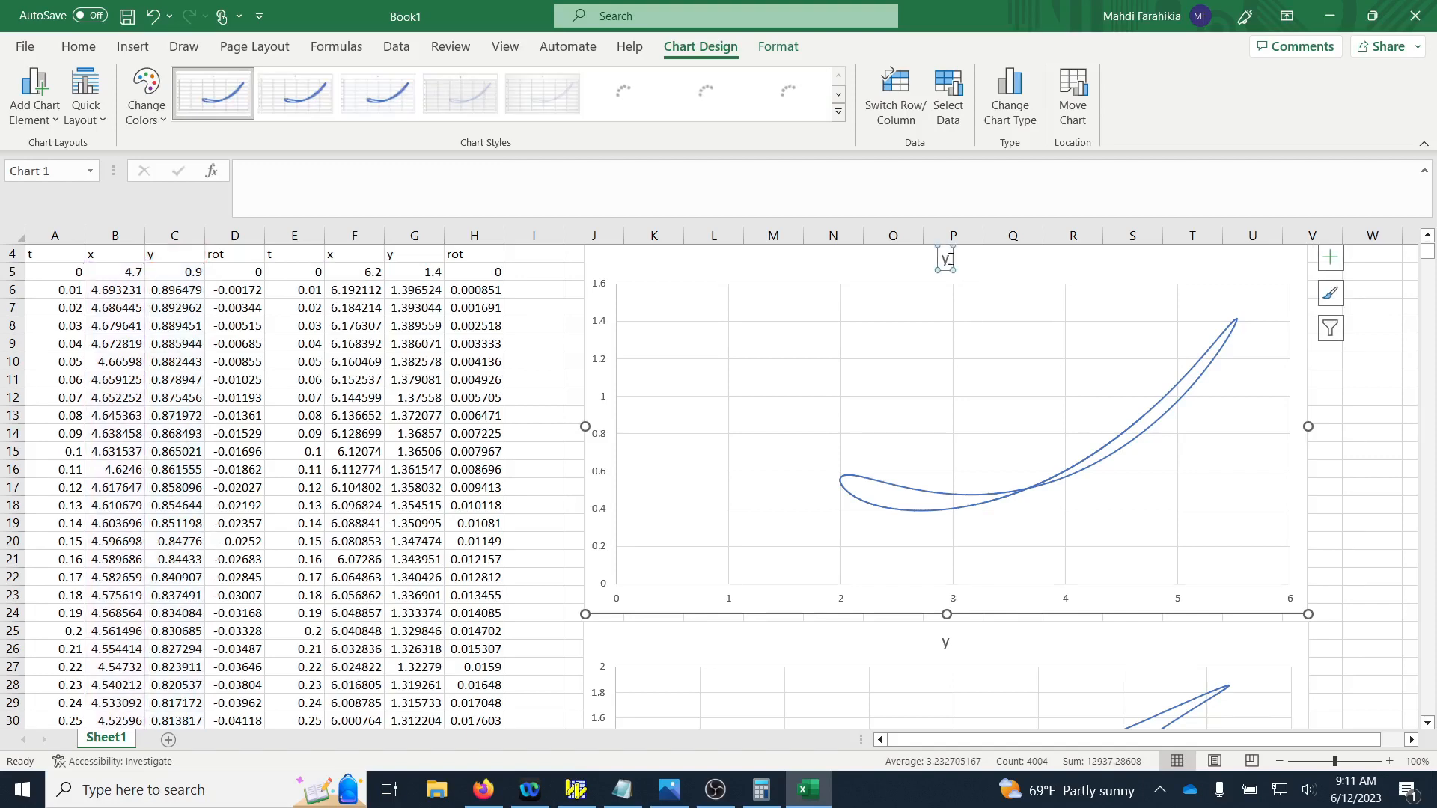
click(950, 260)
scroll(1001, 581, down, 2)
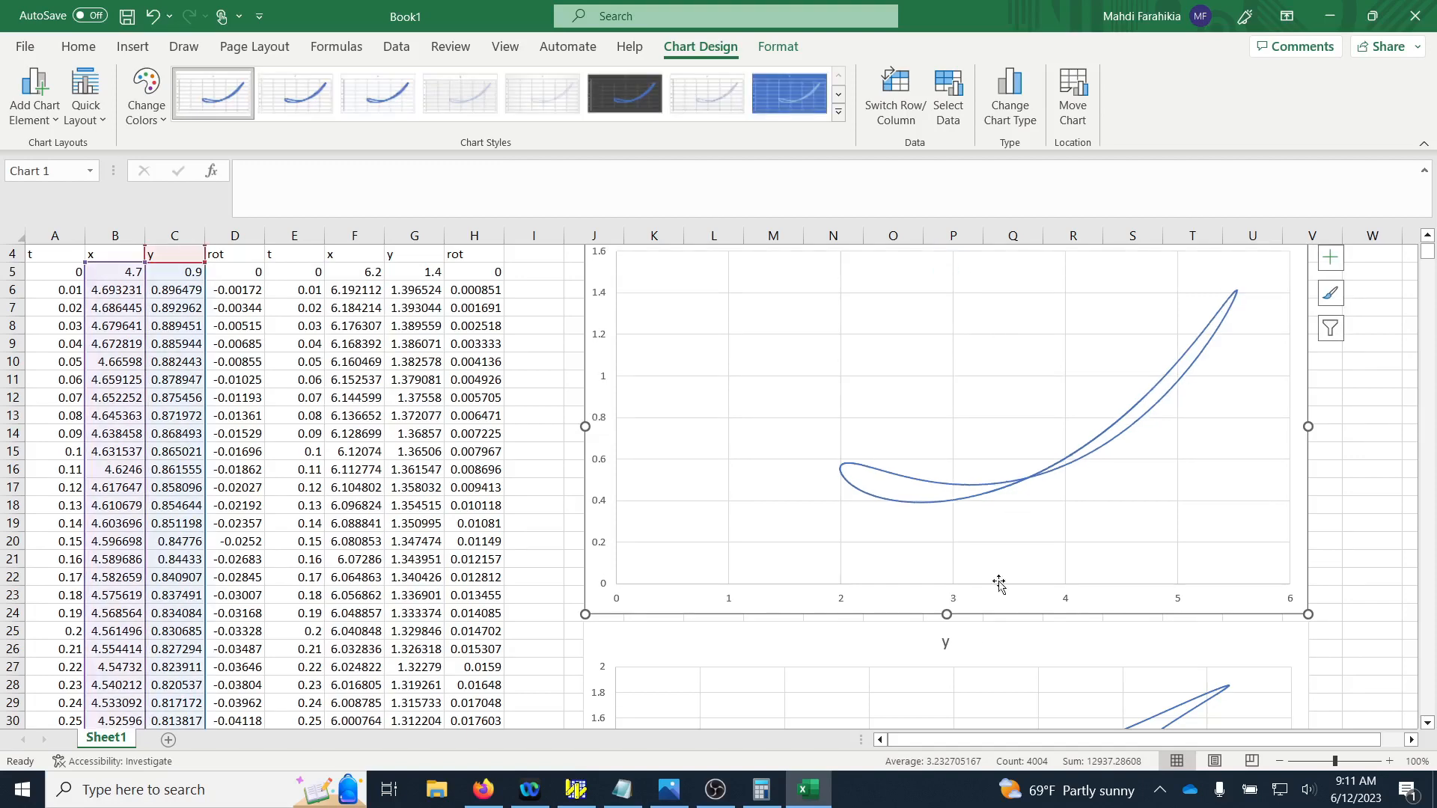
click(954, 534)
click(955, 533)
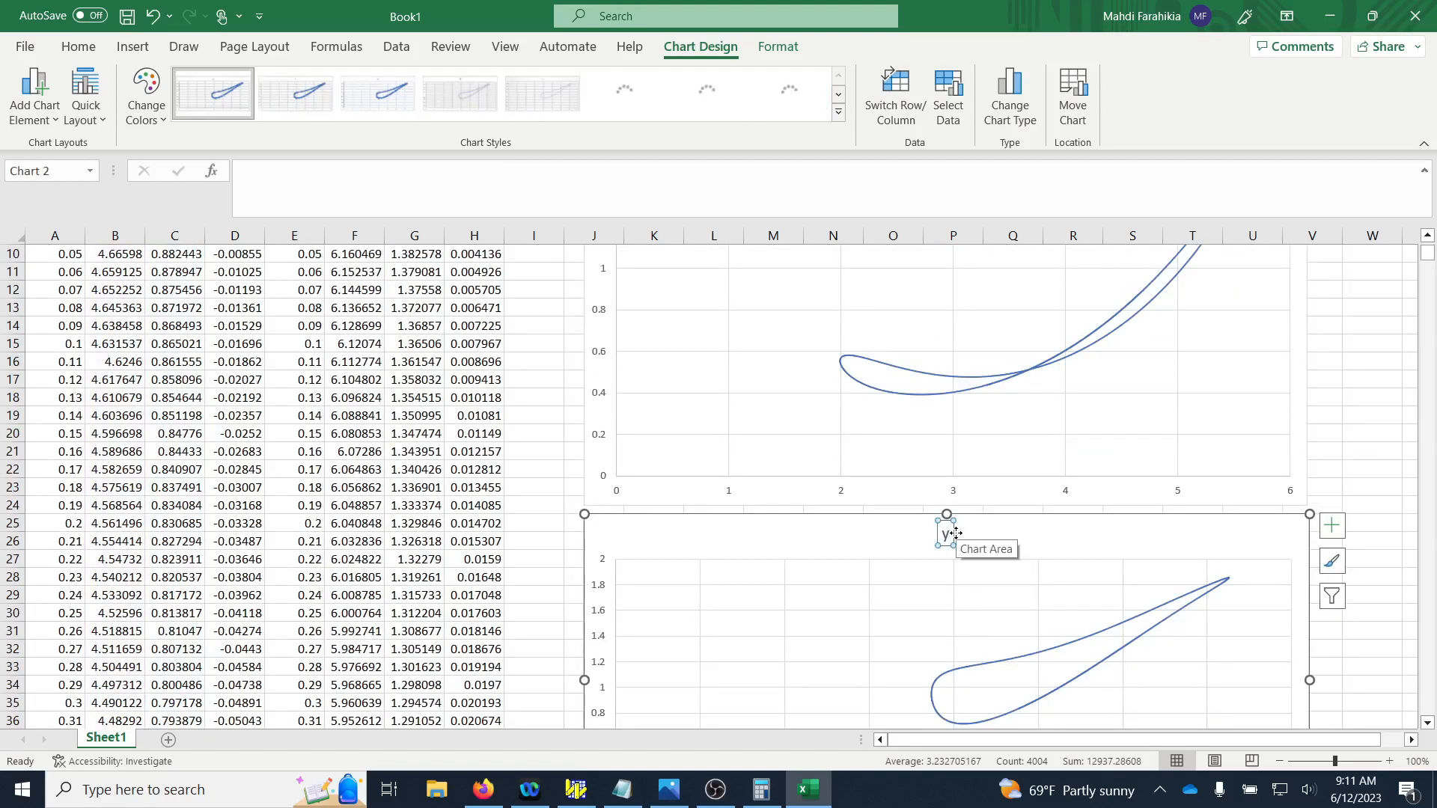
key(Delete)
Step: Examine the plotted paths of Point_1 and Point_2 in the two charts
scroll(1031, 593, down, 3)
scroll(1028, 591, down, 2)
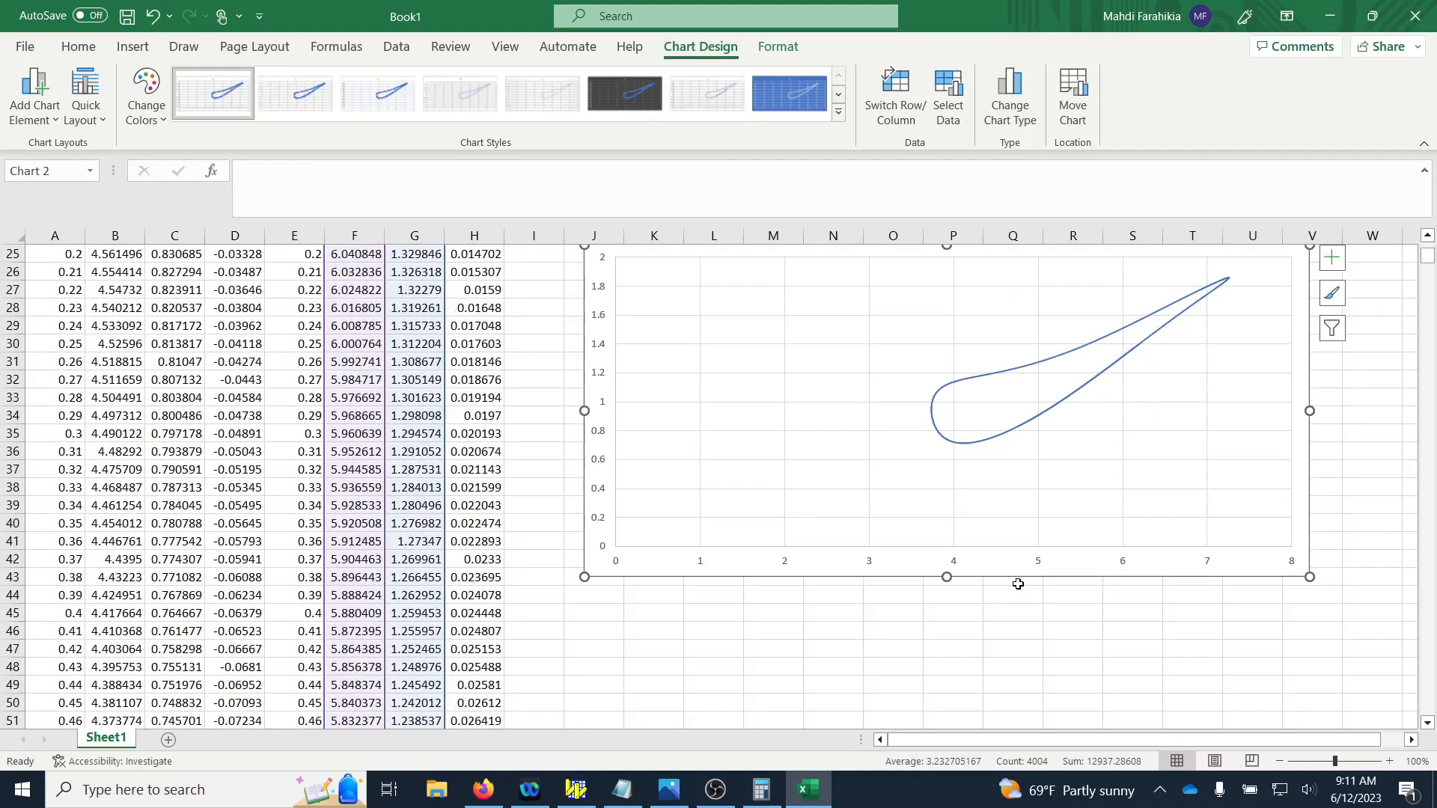
scroll(1021, 588, up, 4)
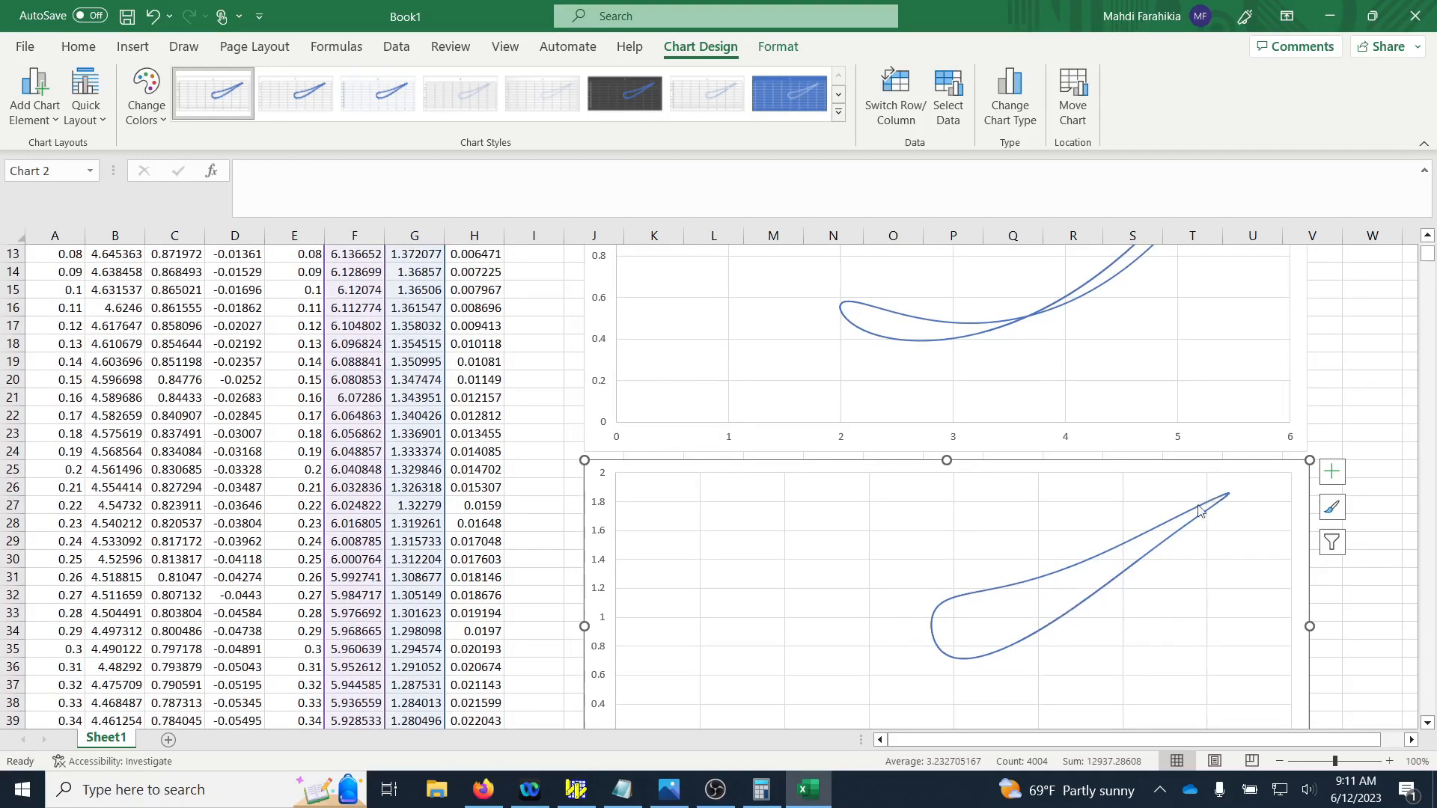
scroll(1198, 512, up, 2)
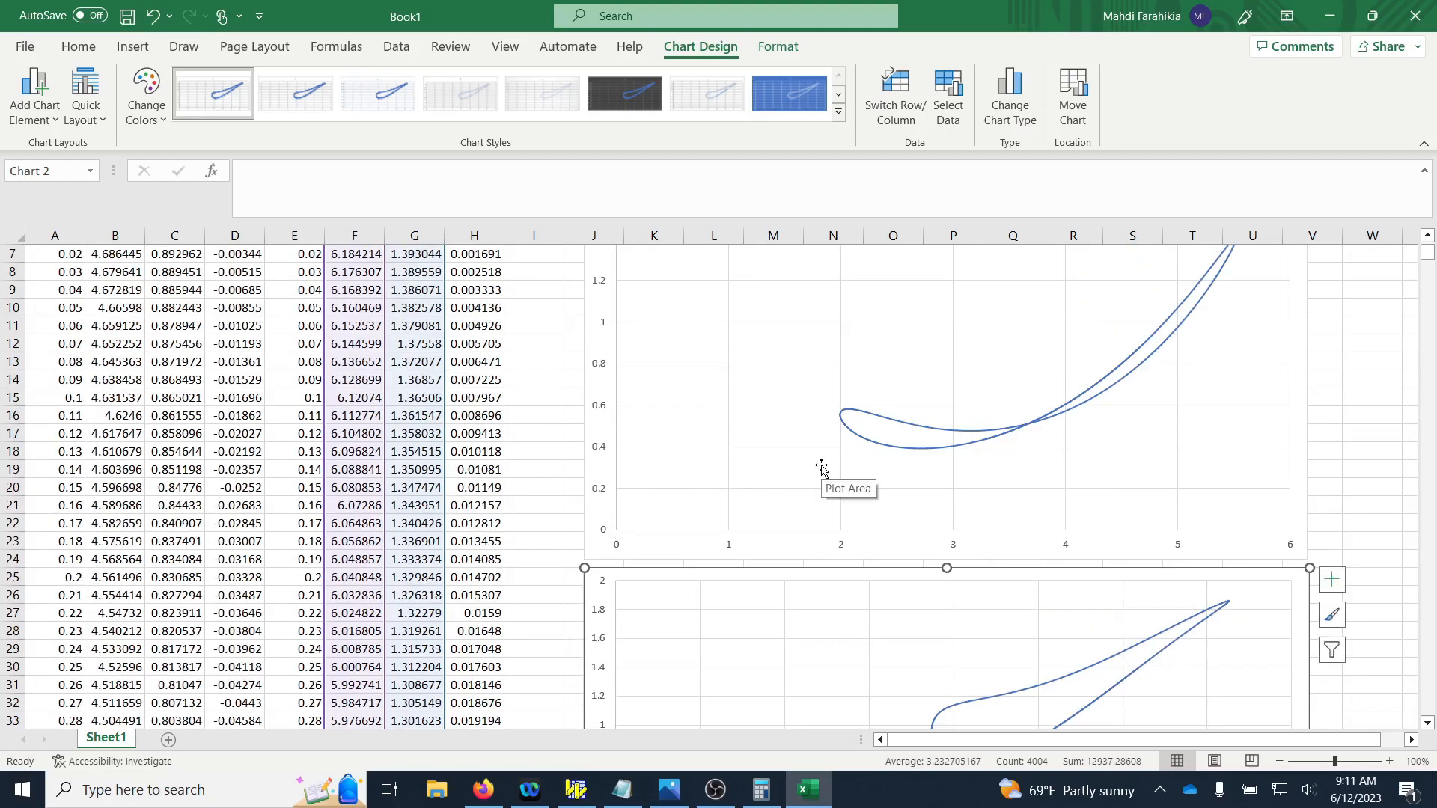
scroll(823, 479, up, 1)
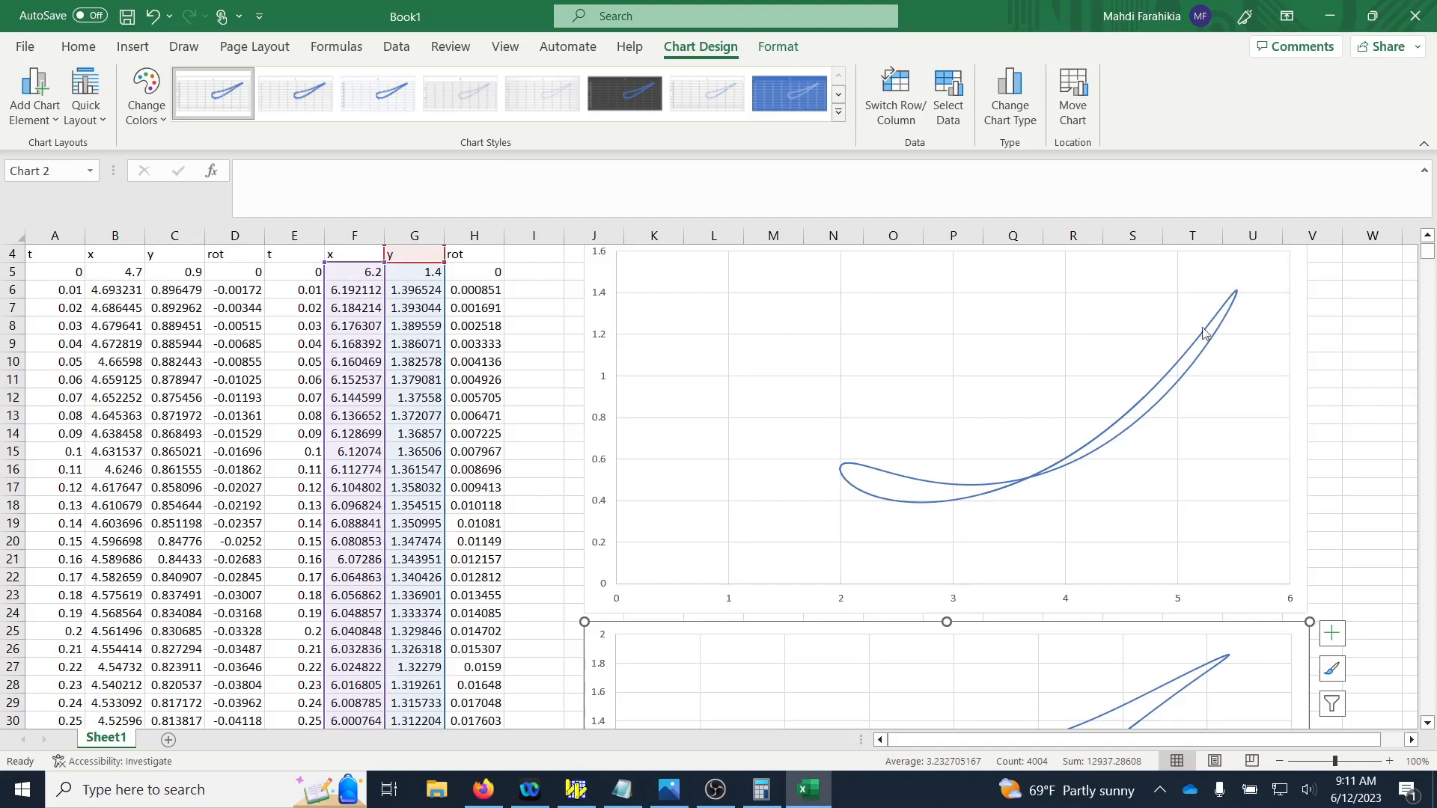
scroll(1198, 430, down, 2)
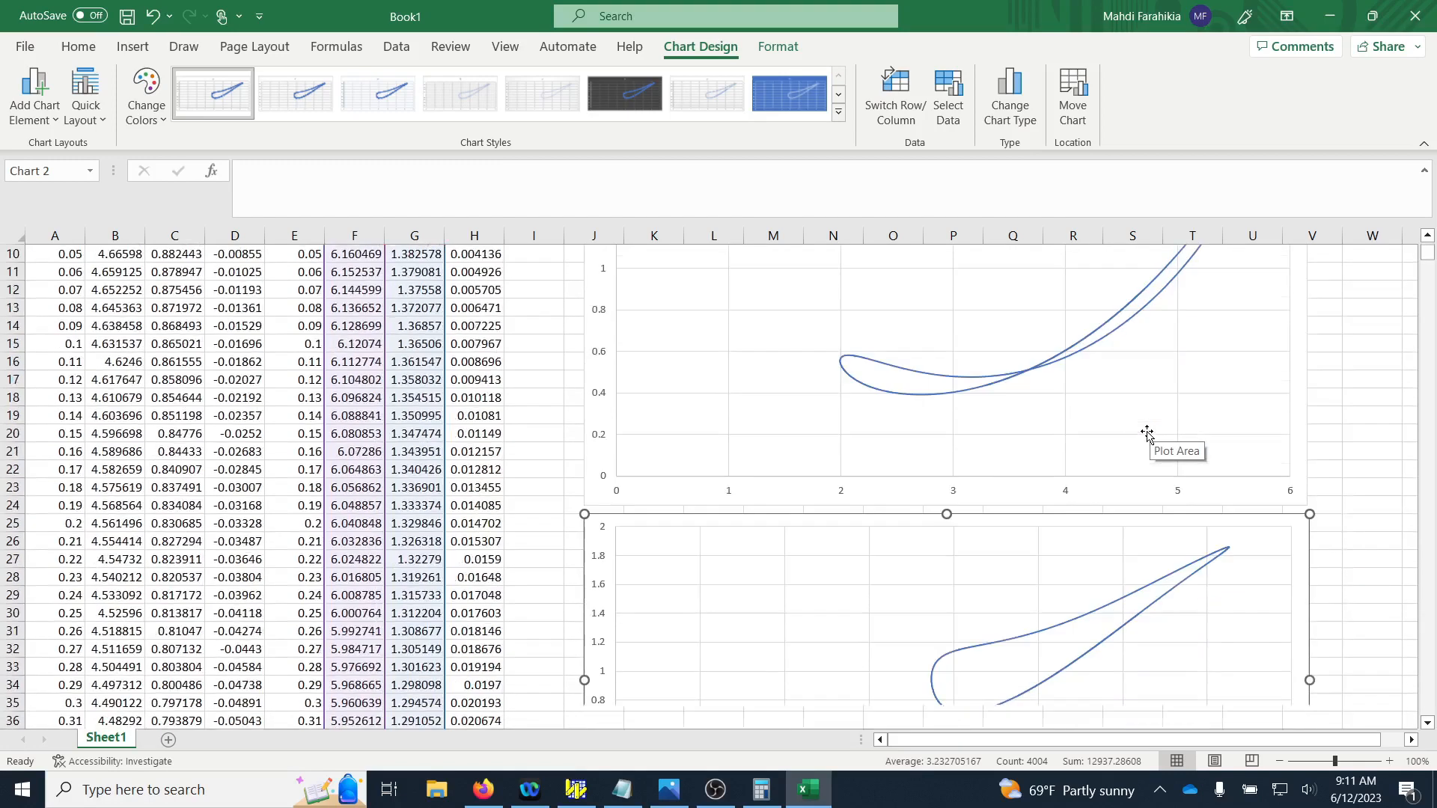
Step: Switch to Working Model and delete the position meters of Point_1 and Point_2
click(1329, 18)
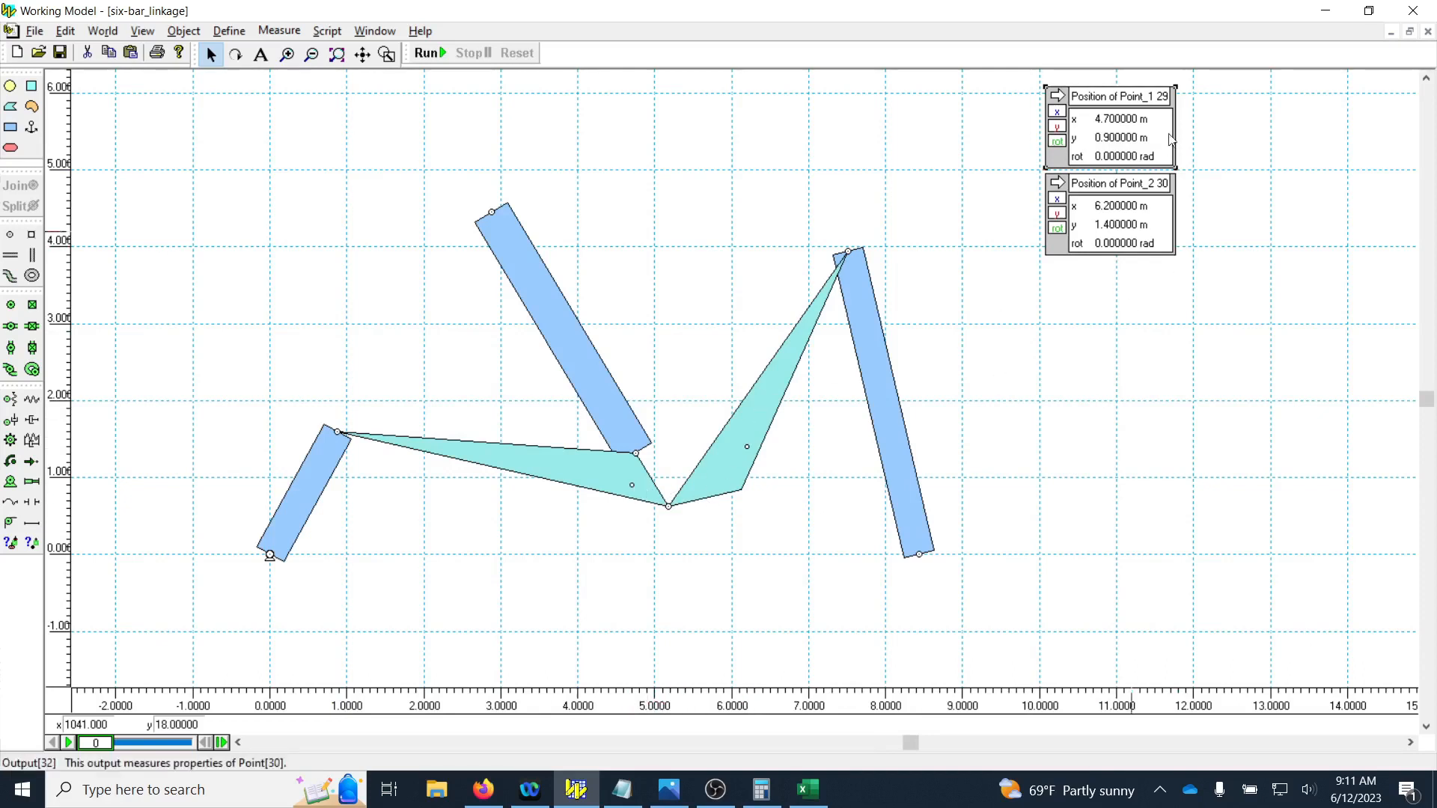
right_click(1103, 93)
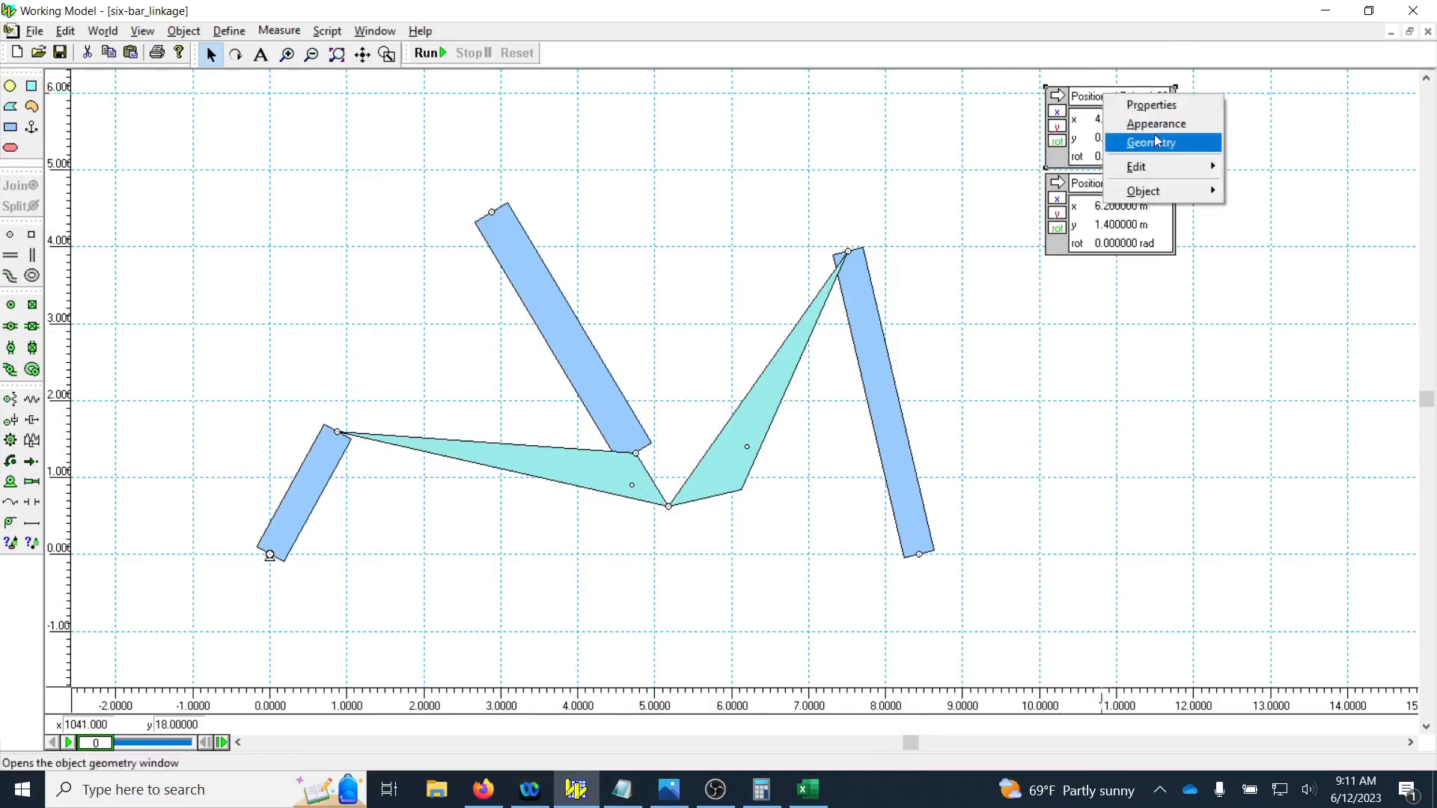
click(1088, 106)
key(Delete)
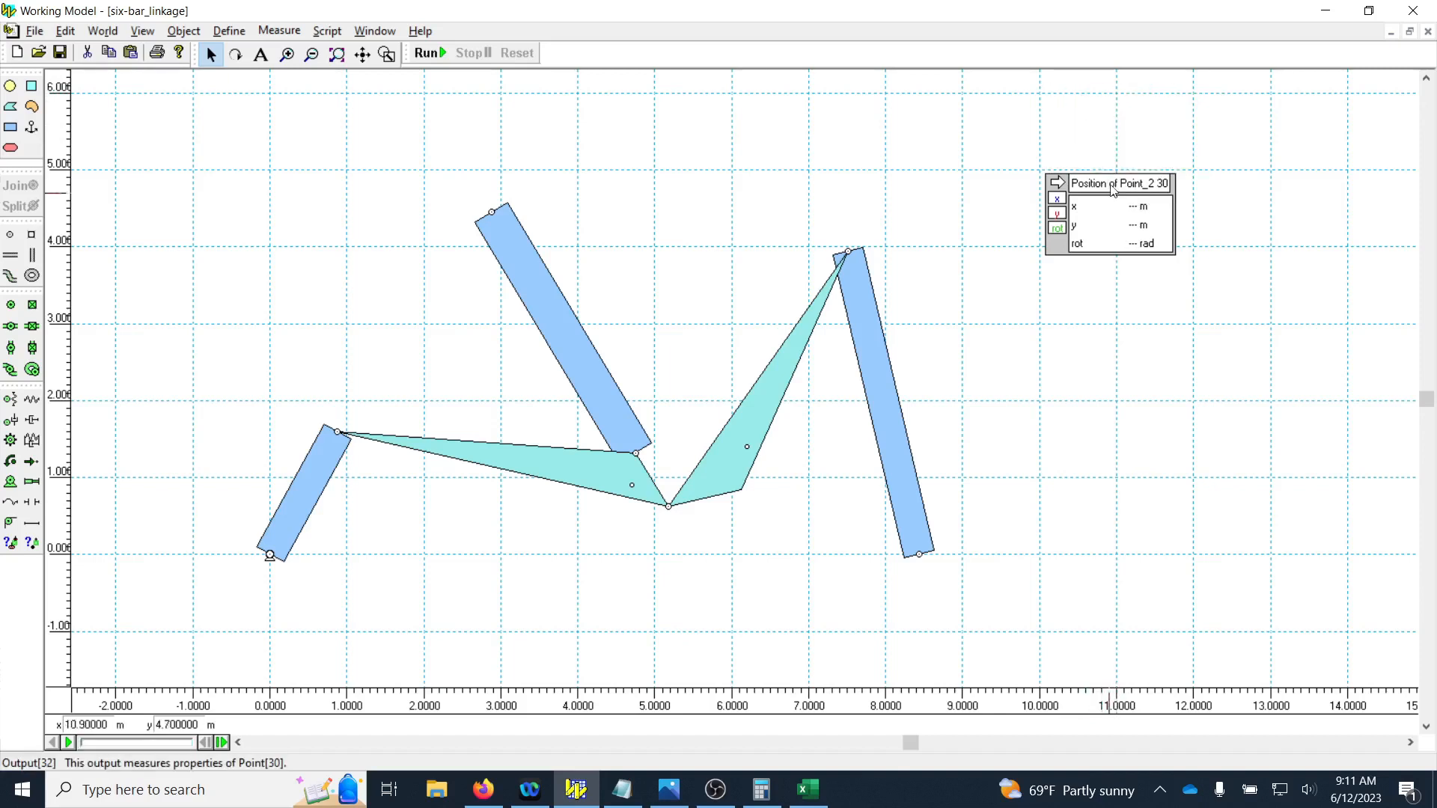
click(1110, 190)
key(Delete)
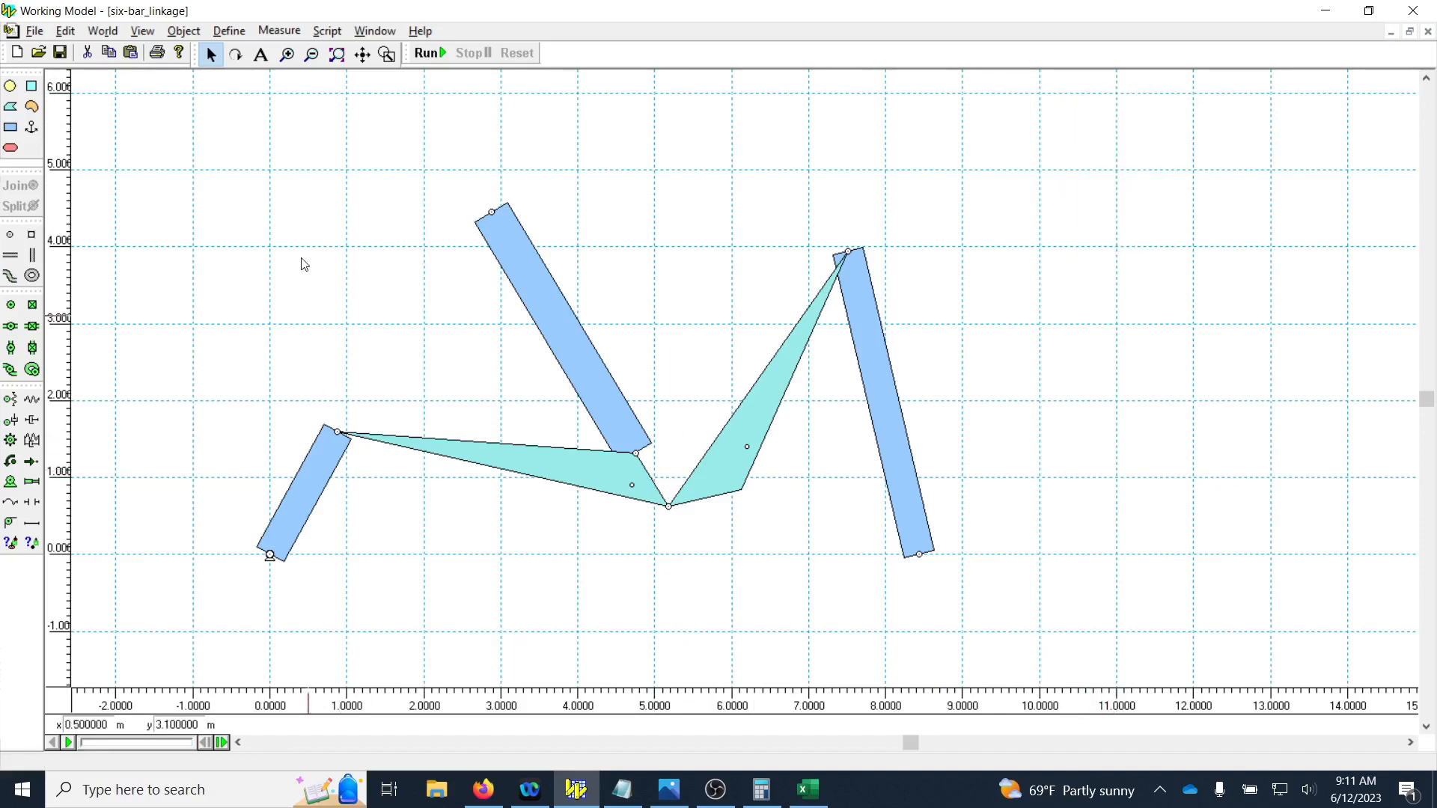
Step: Add a force meter for the pin joint between the upper rocker and the first coupler, placed in the empty area right of the linkage
click(635, 454)
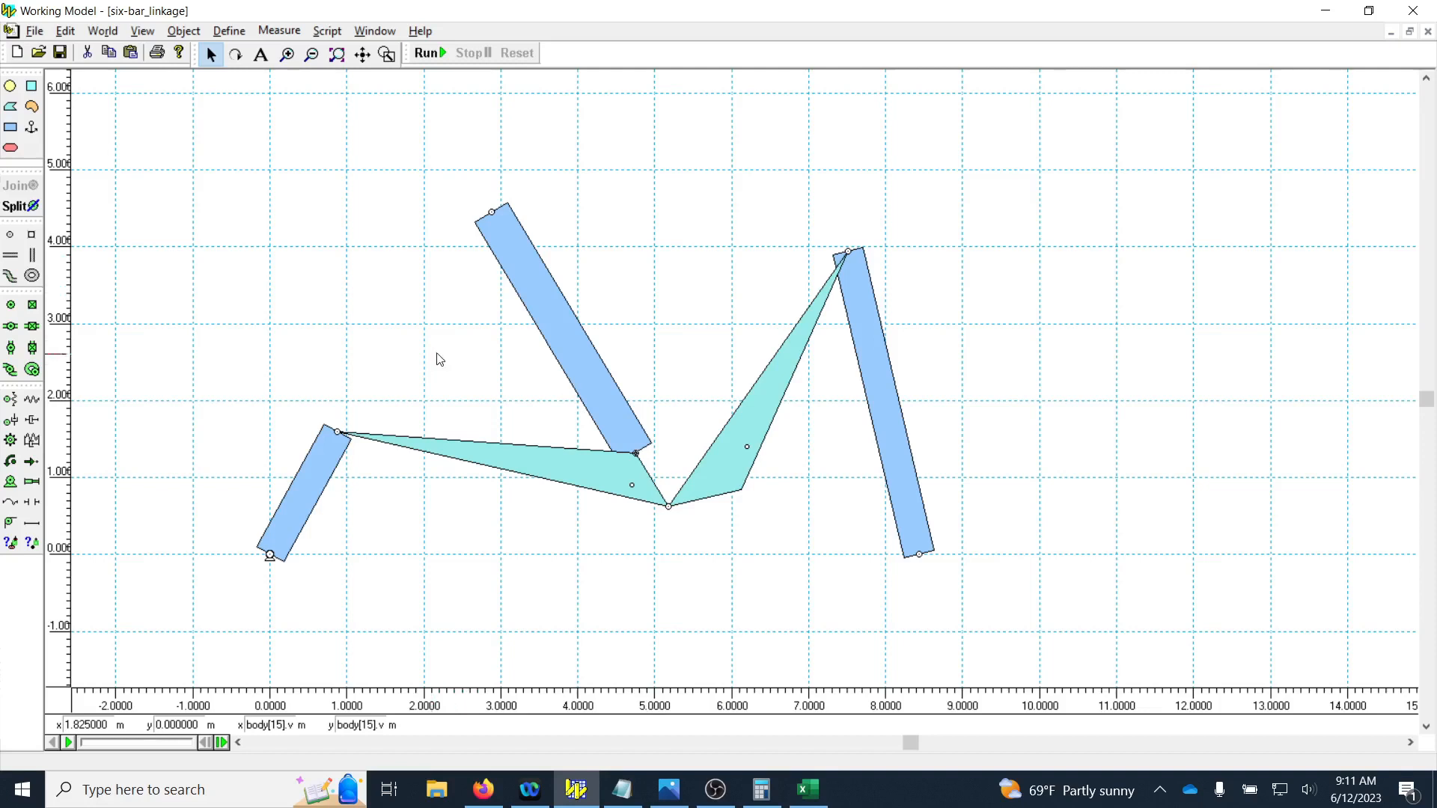
click(281, 30)
click(289, 76)
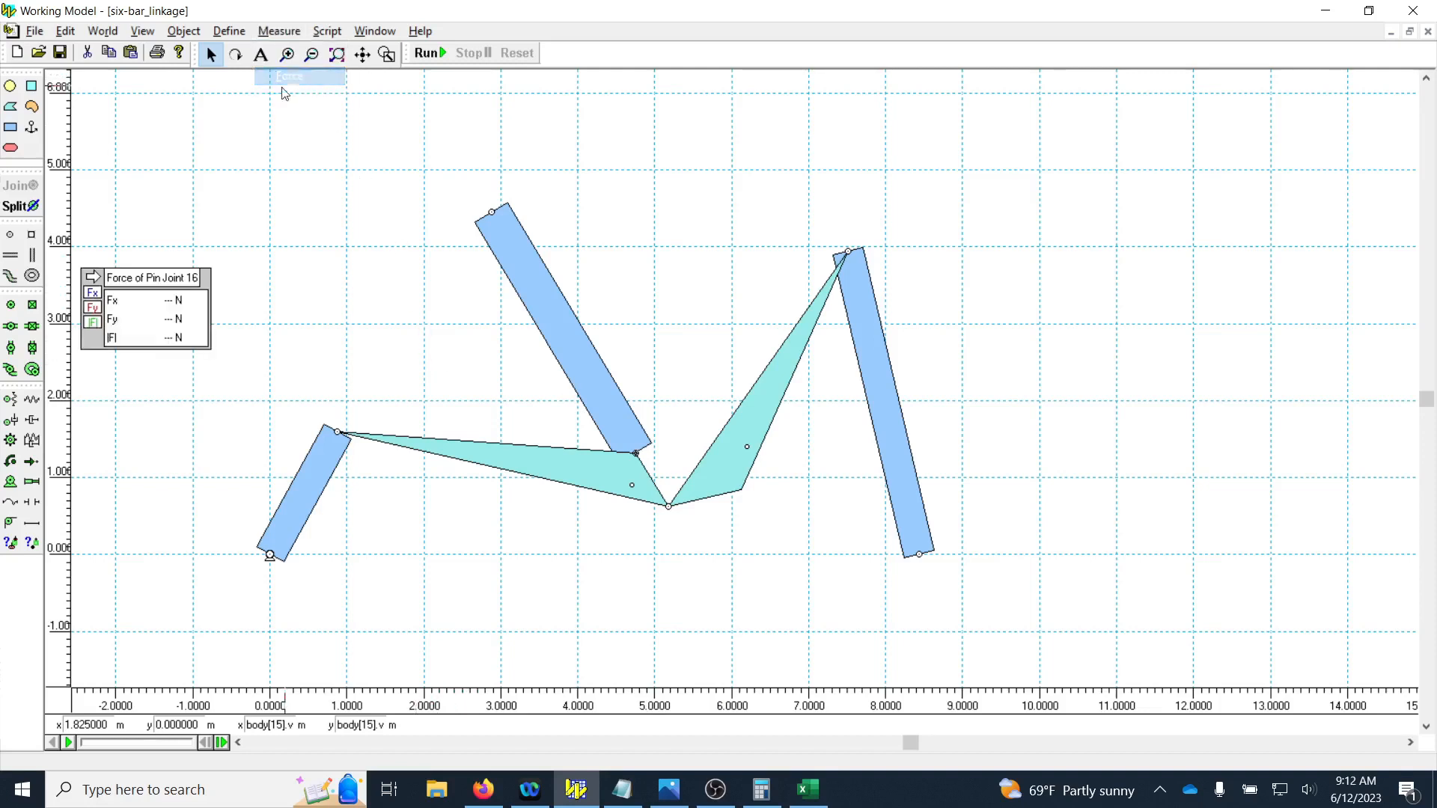
drag(135, 283, 1129, 117)
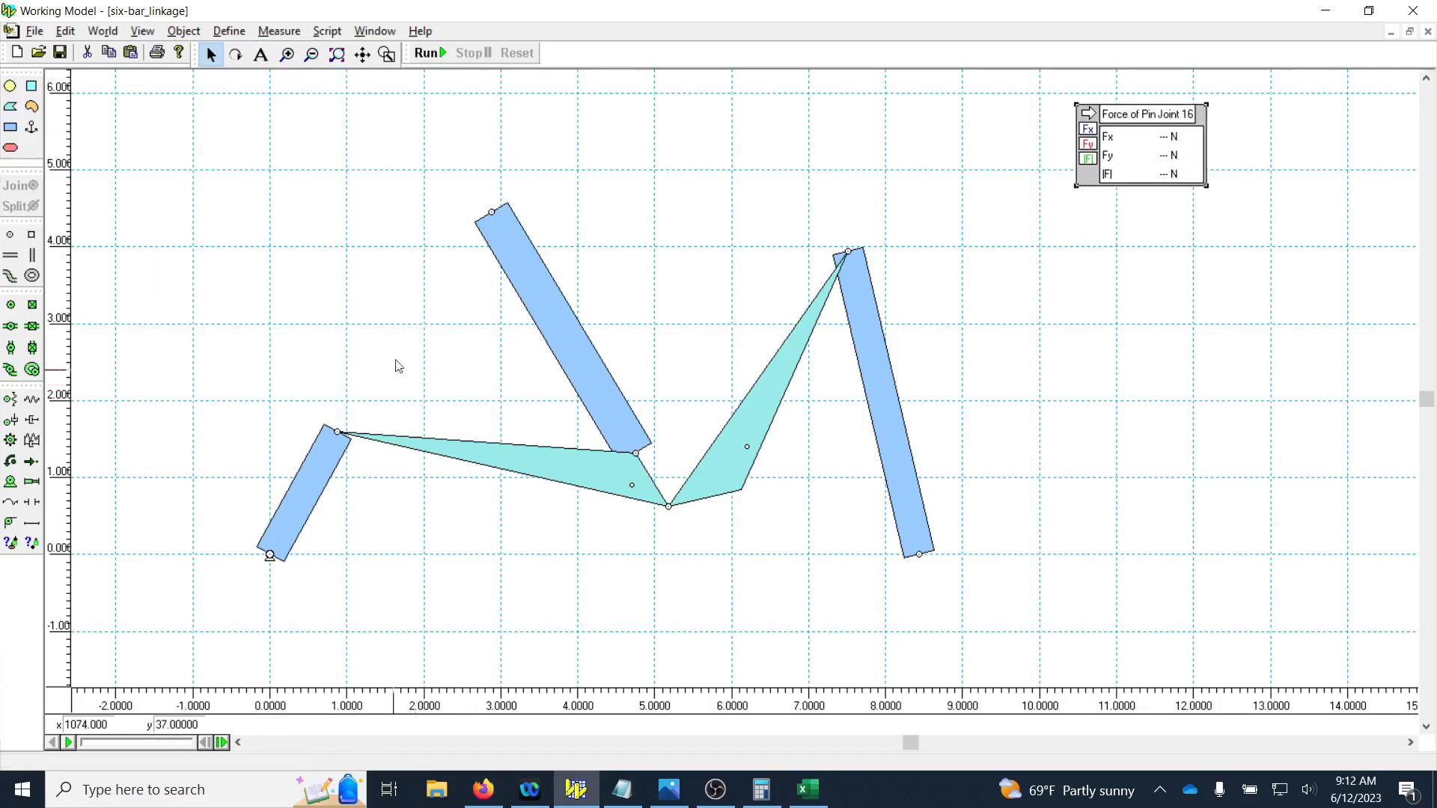
Step: Add a torque meter for the same rocker-coupler pin joint and place it just below the force meter
click(287, 32)
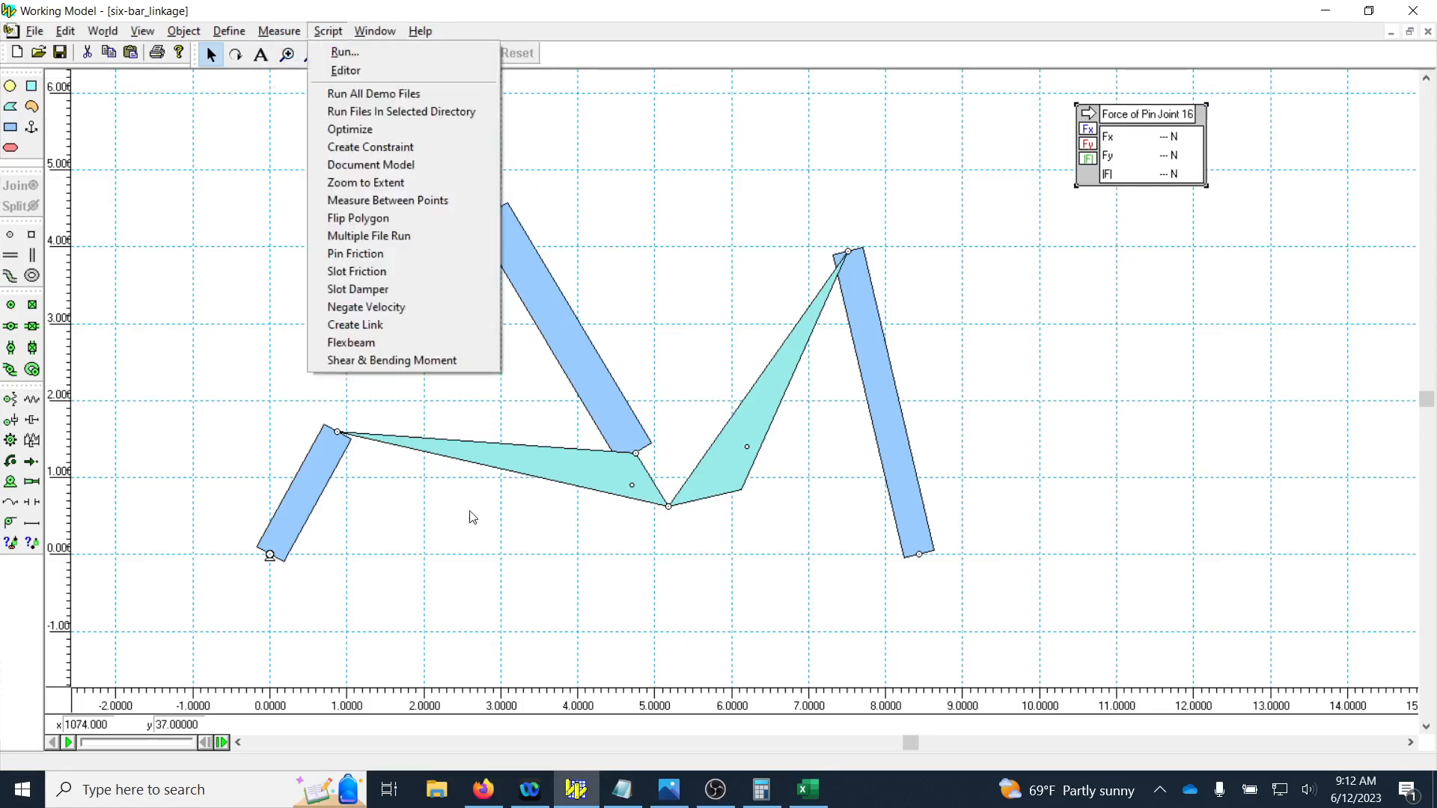
click(632, 458)
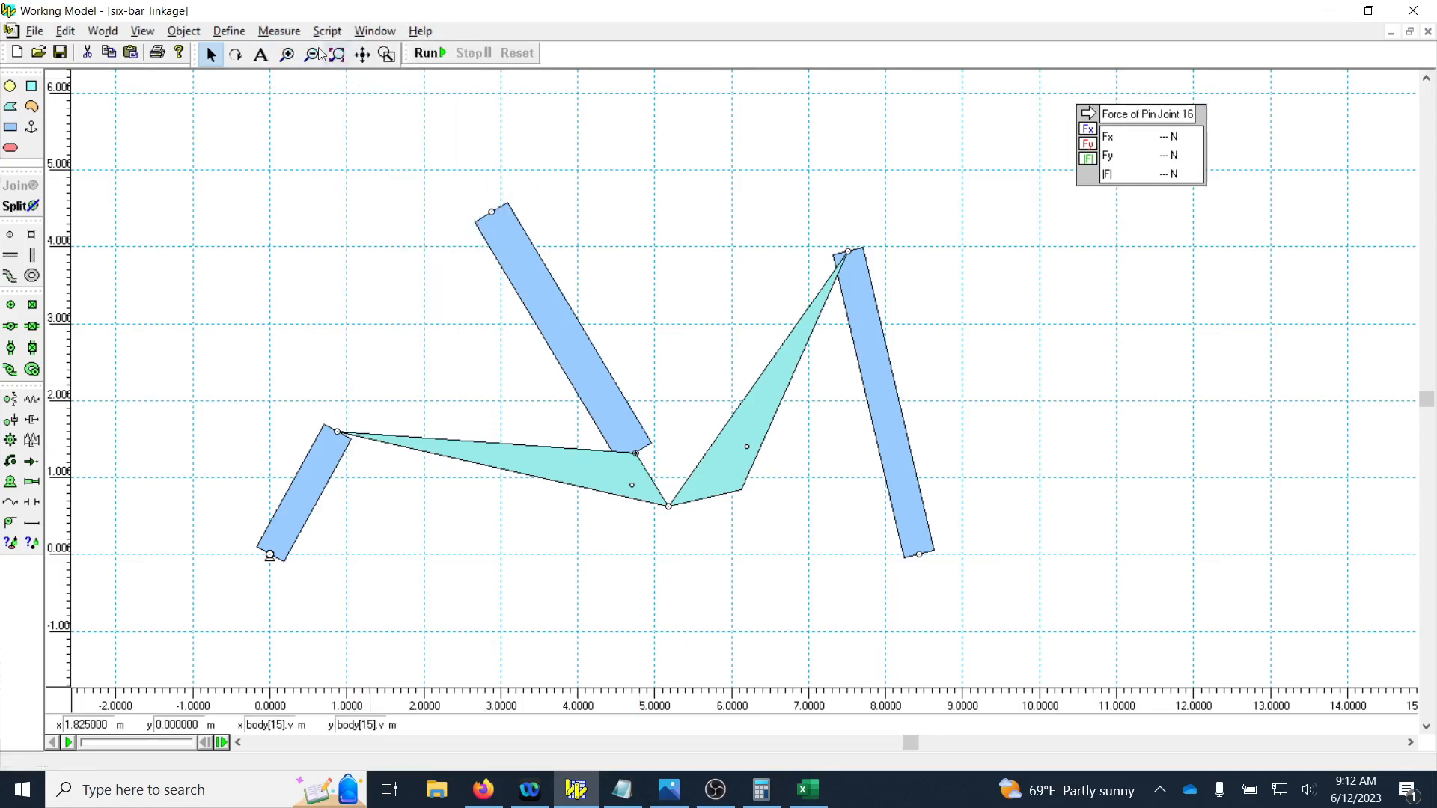
click(280, 30)
click(292, 95)
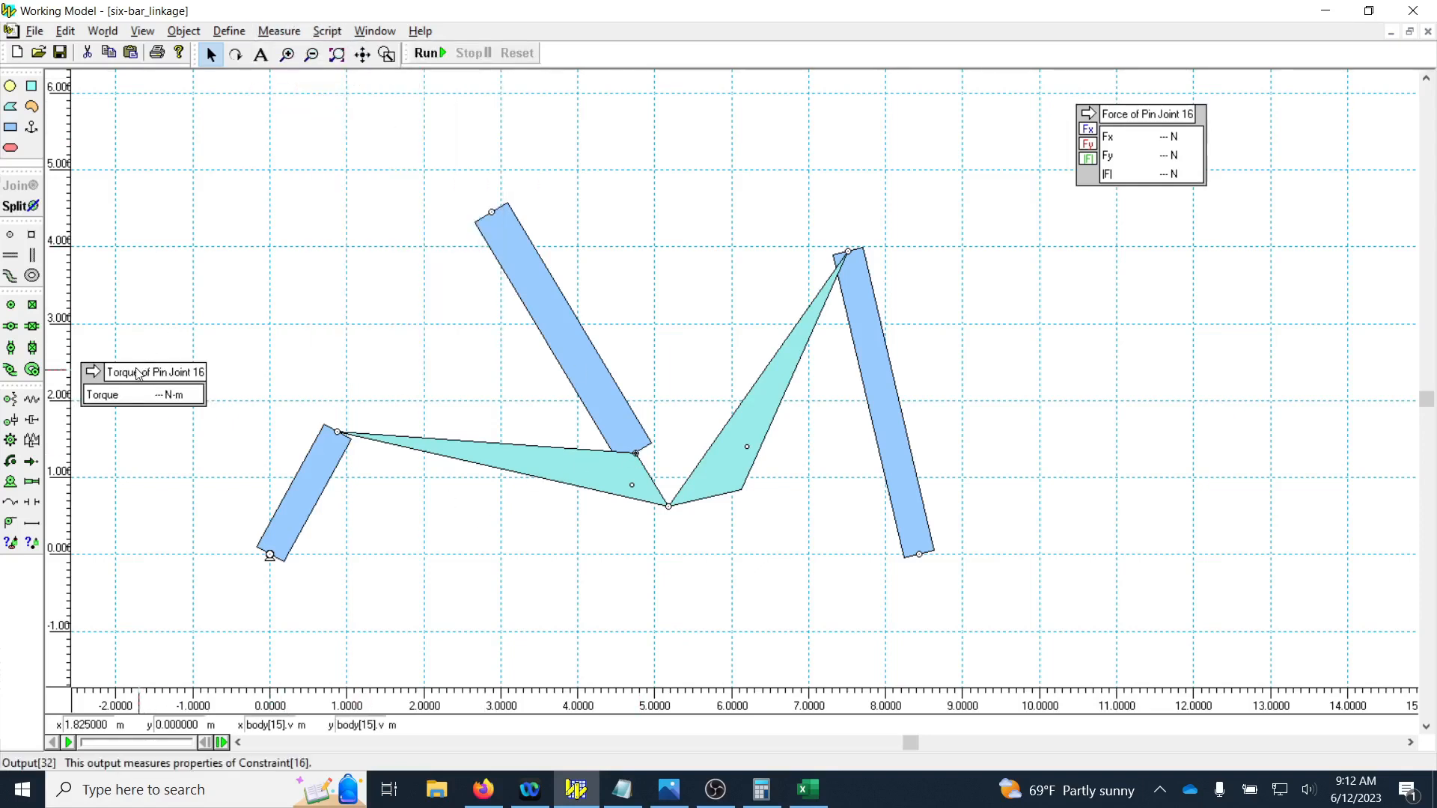
drag(138, 375, 1131, 211)
Step: Add a force meter for the pin joint connecting the two couplers and place it below the existing torque meter
click(668, 506)
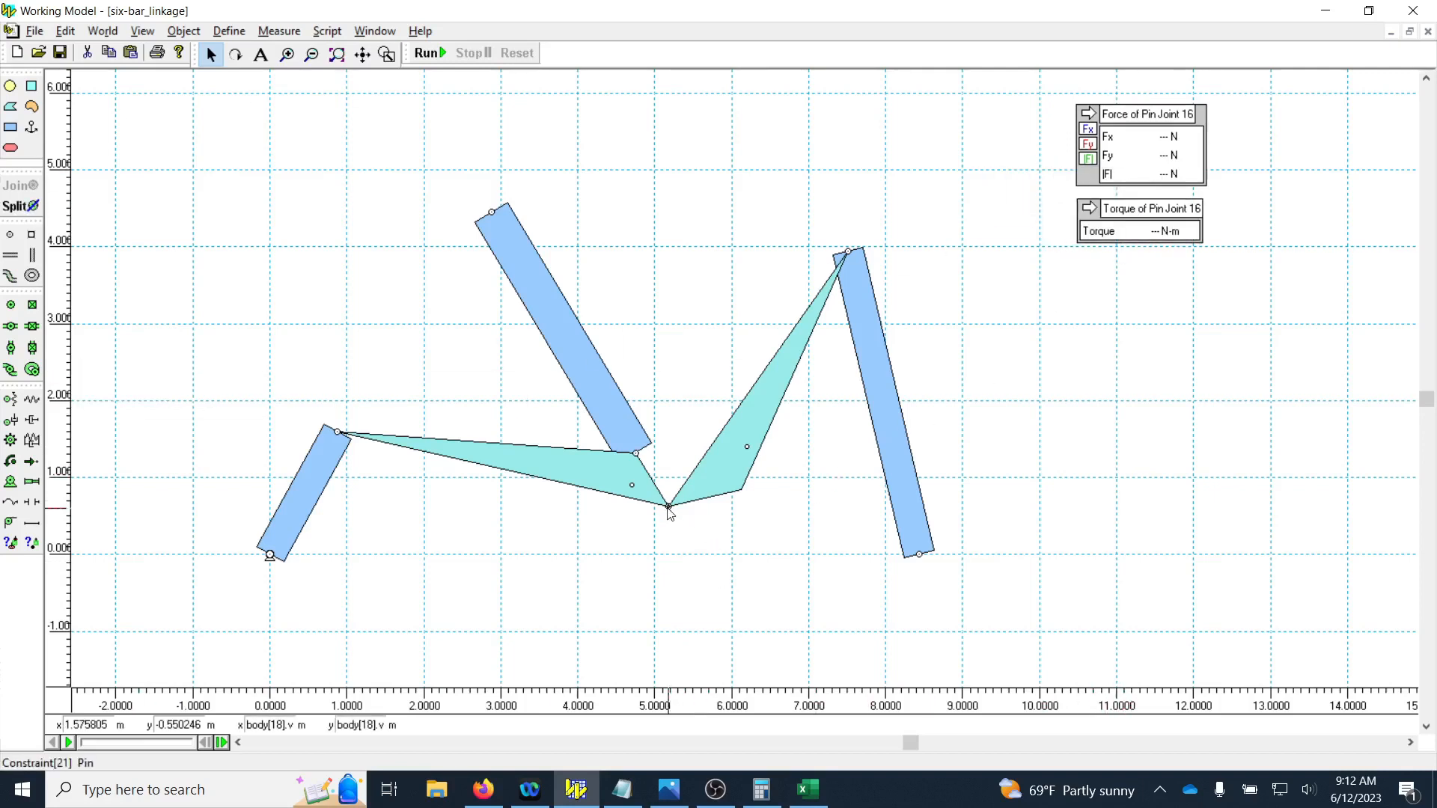
click(276, 32)
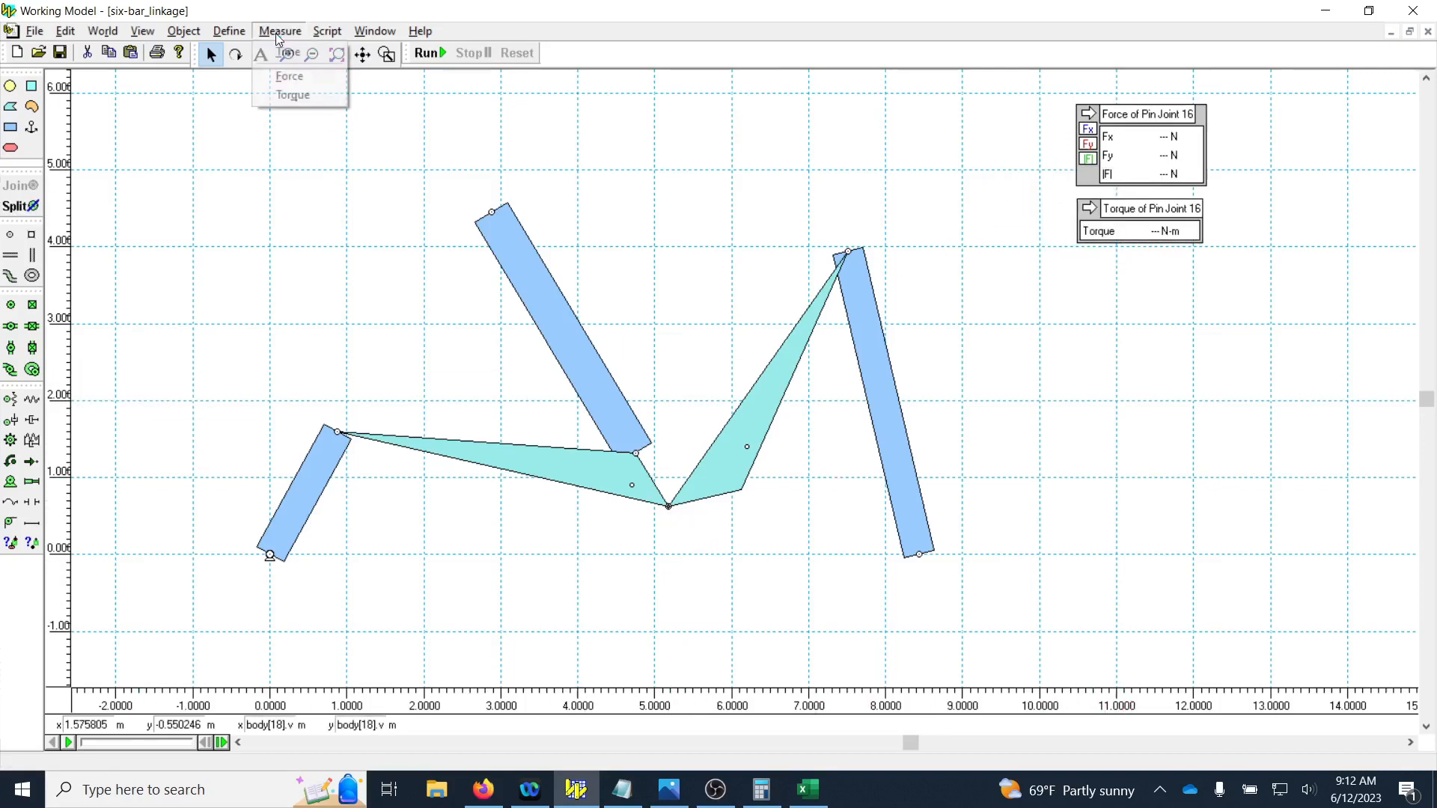
click(287, 76)
drag(137, 451, 1131, 282)
Step: Add a torque meter for the coupler-to-coupler pin joint below its force meter, and run the simulation to check the meters before resetting it
click(669, 507)
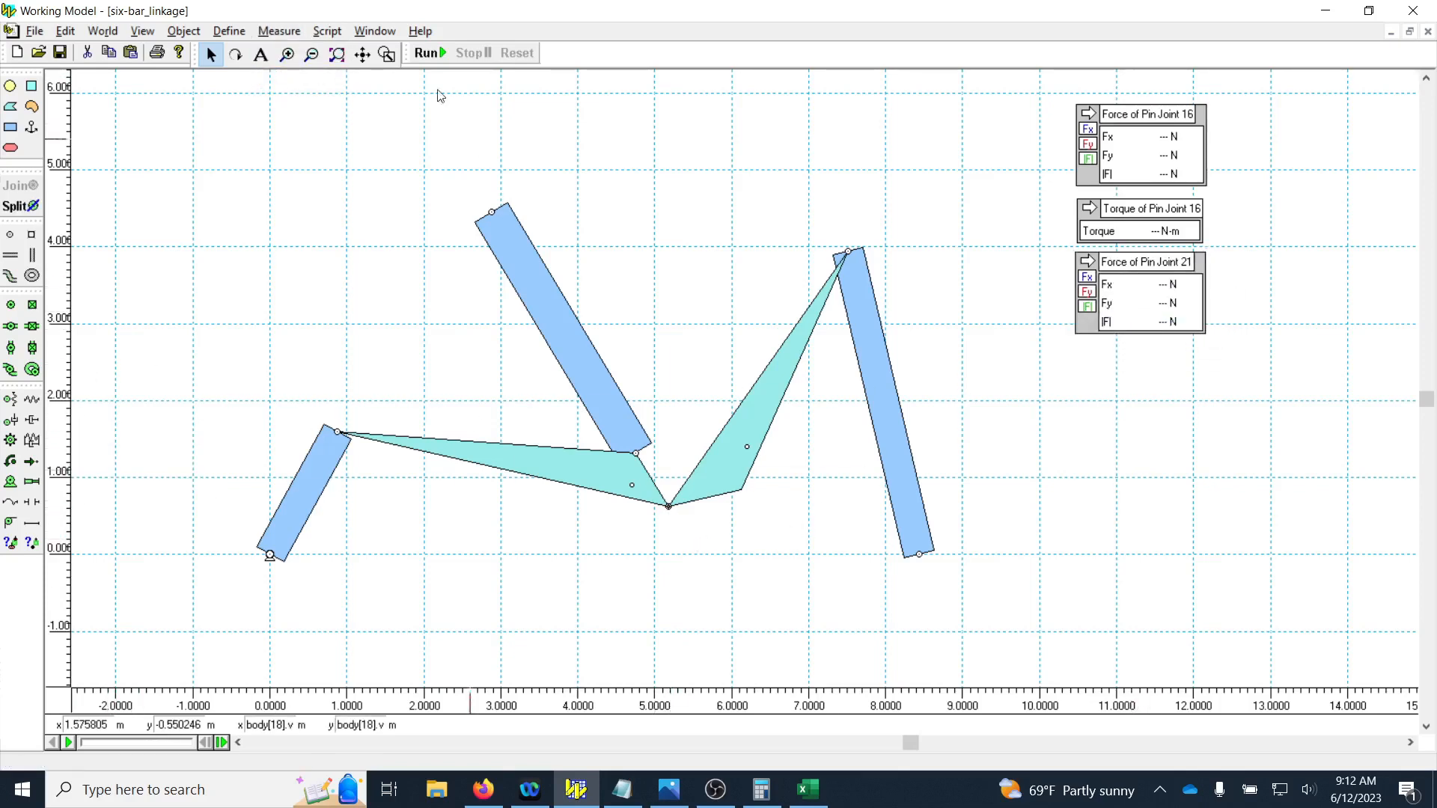
click(290, 34)
click(293, 95)
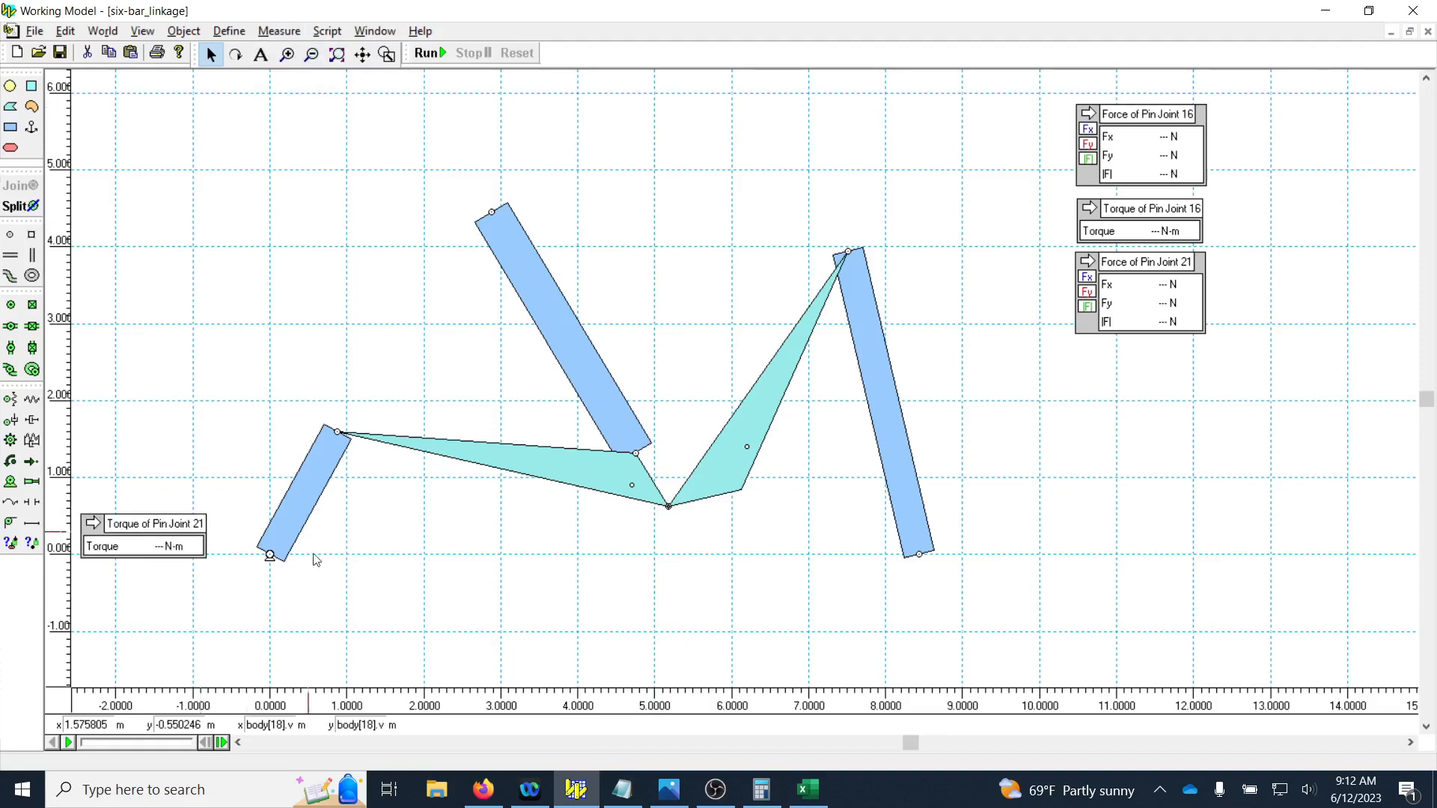
drag(153, 526, 1140, 356)
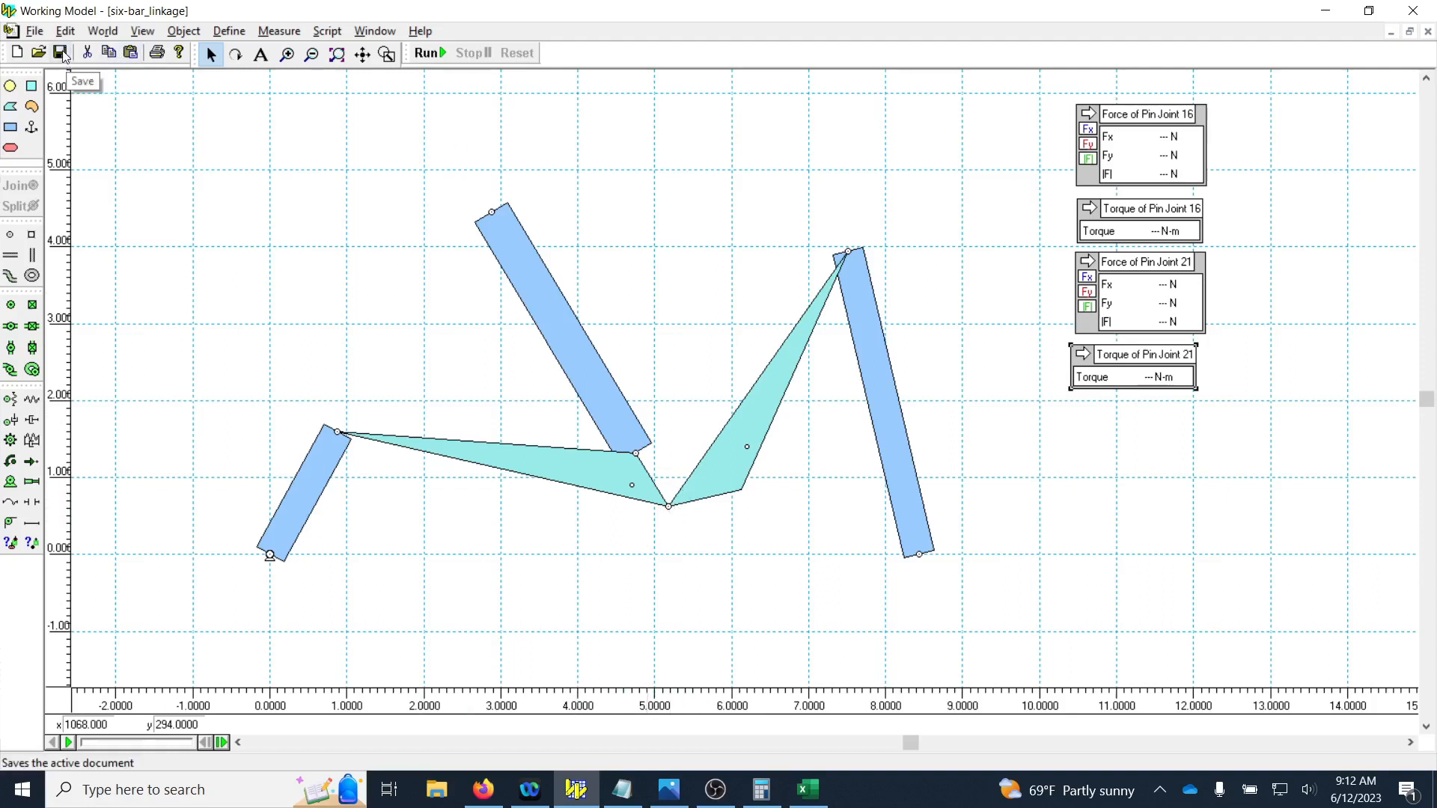
click(425, 53)
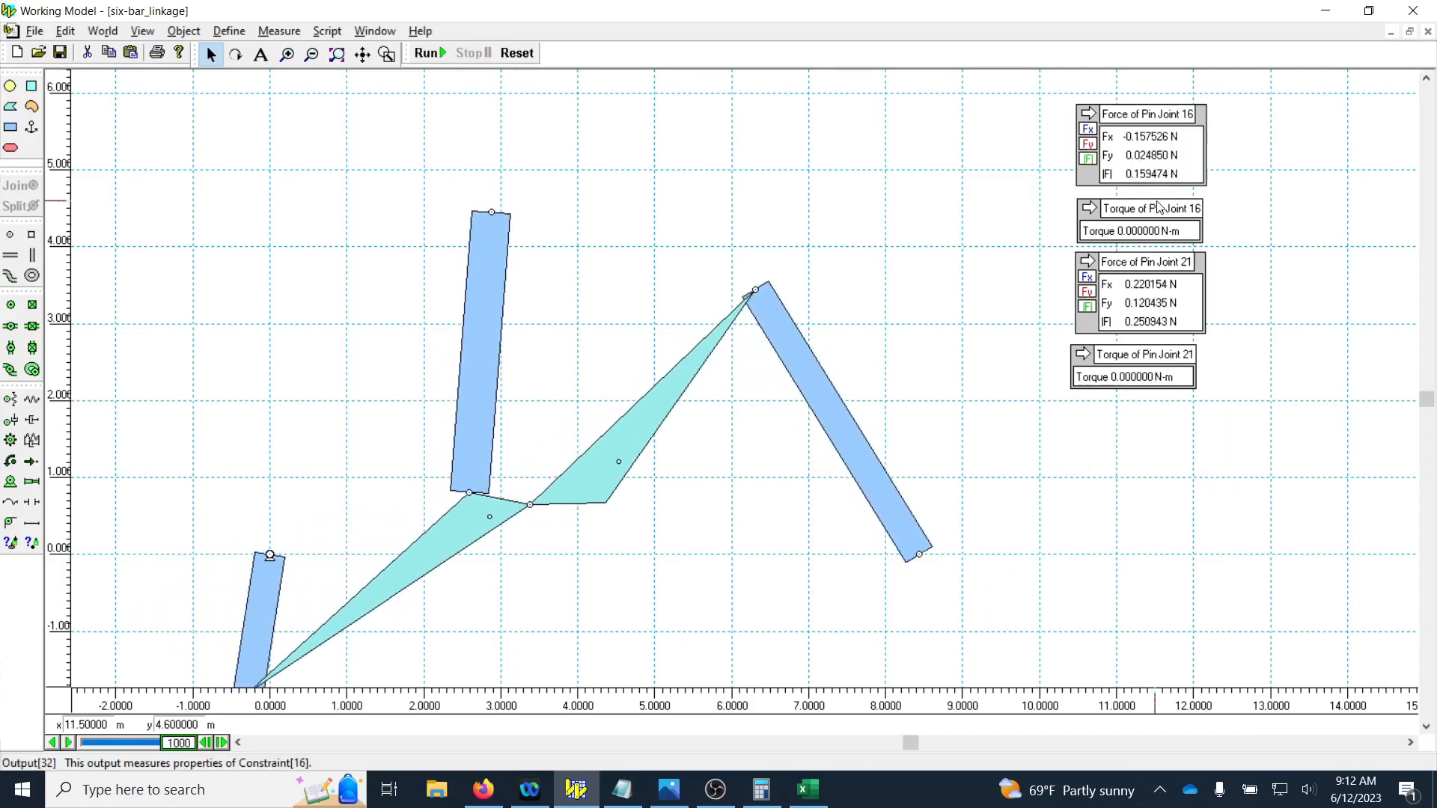
click(517, 54)
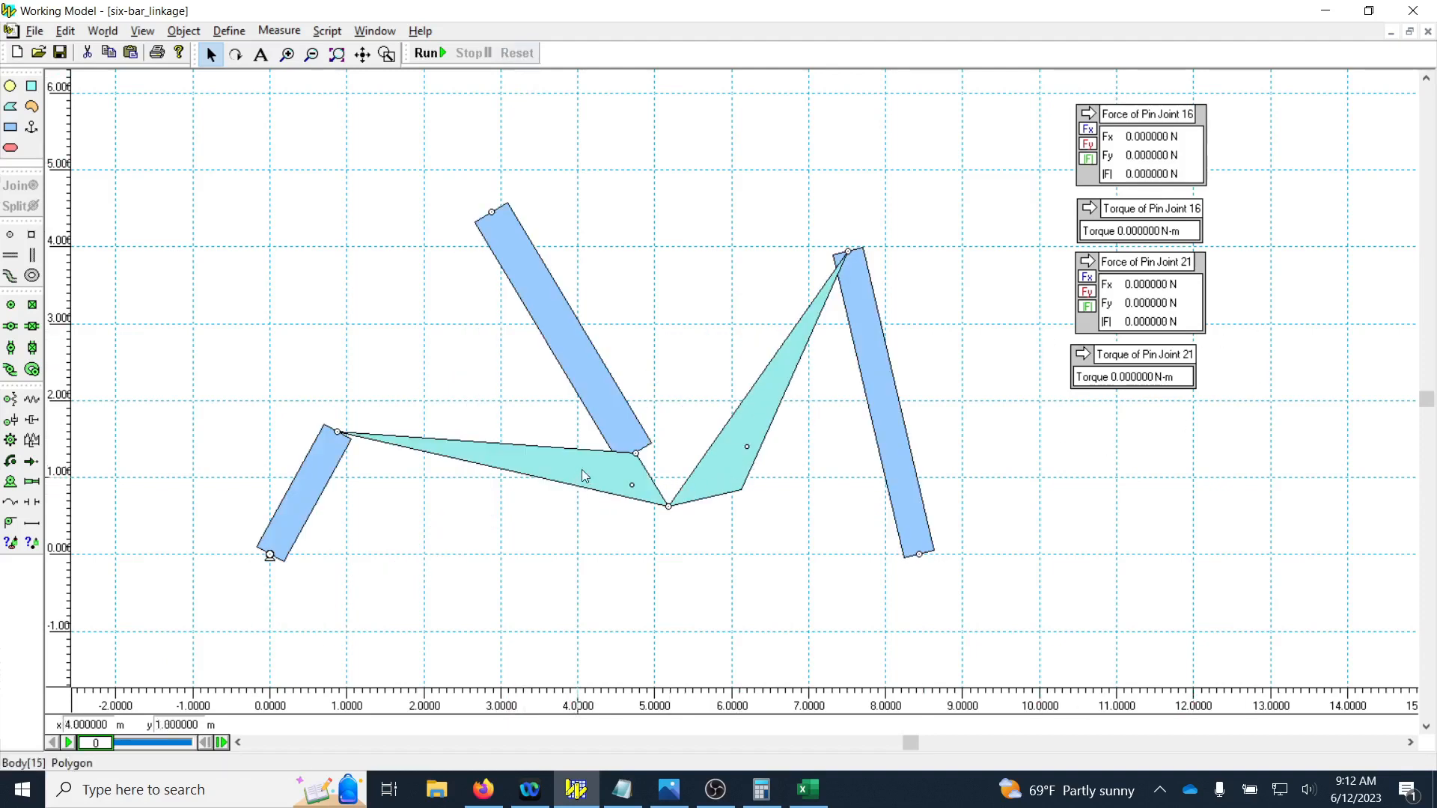
Step: Add a total torque meter for the upper rocker below the other meters, and run the simulation to check it before resetting
click(563, 339)
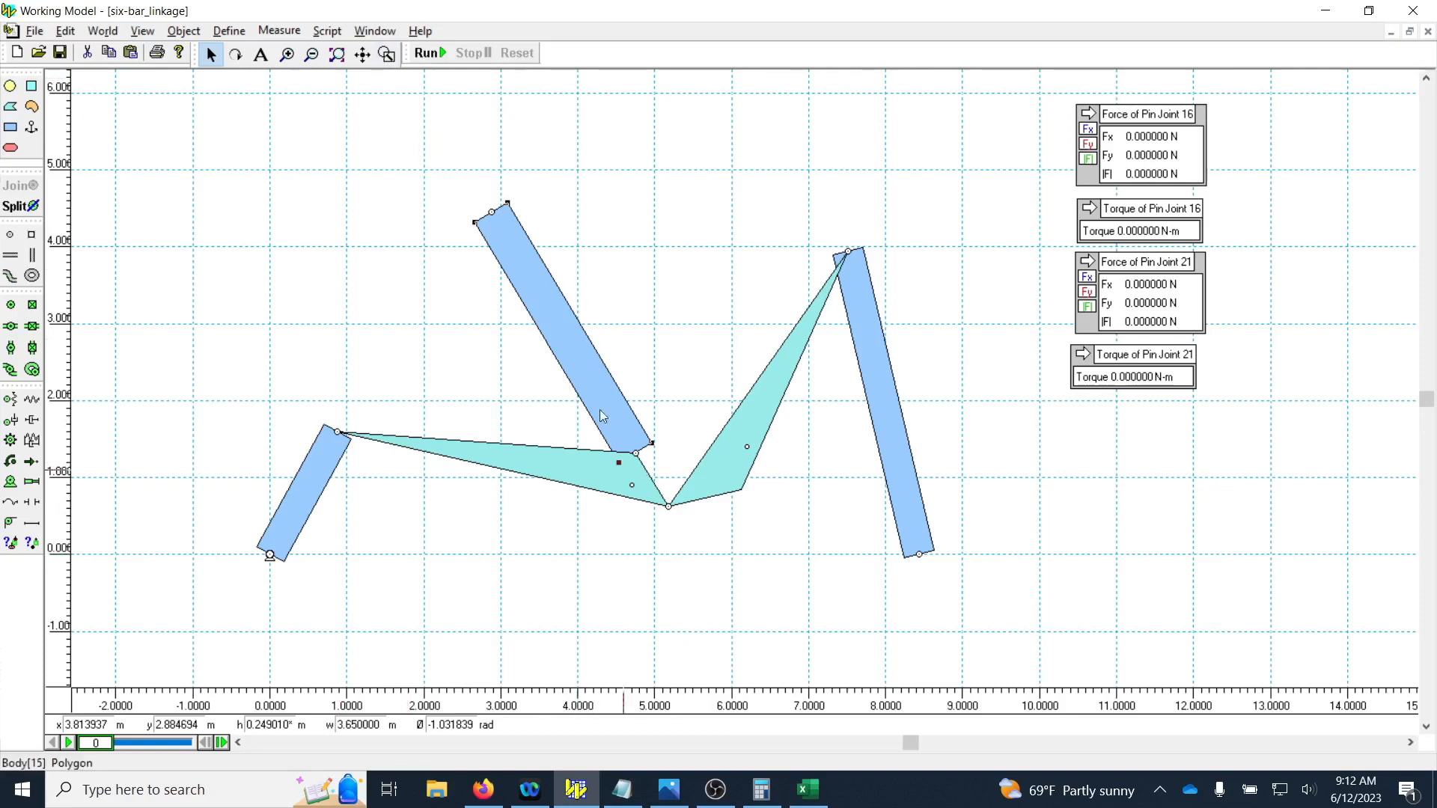
click(278, 31)
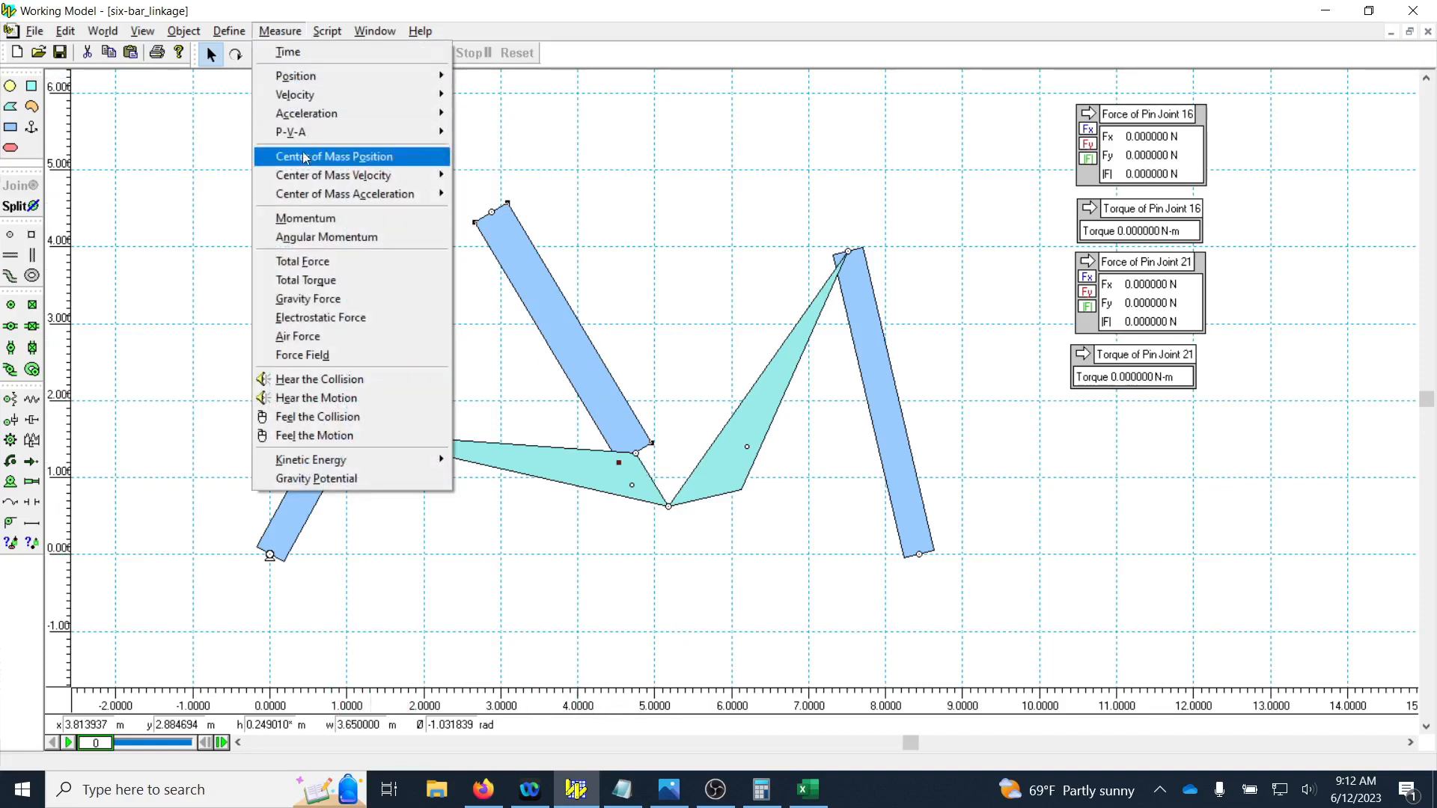
click(341, 280)
drag(172, 586, 1176, 417)
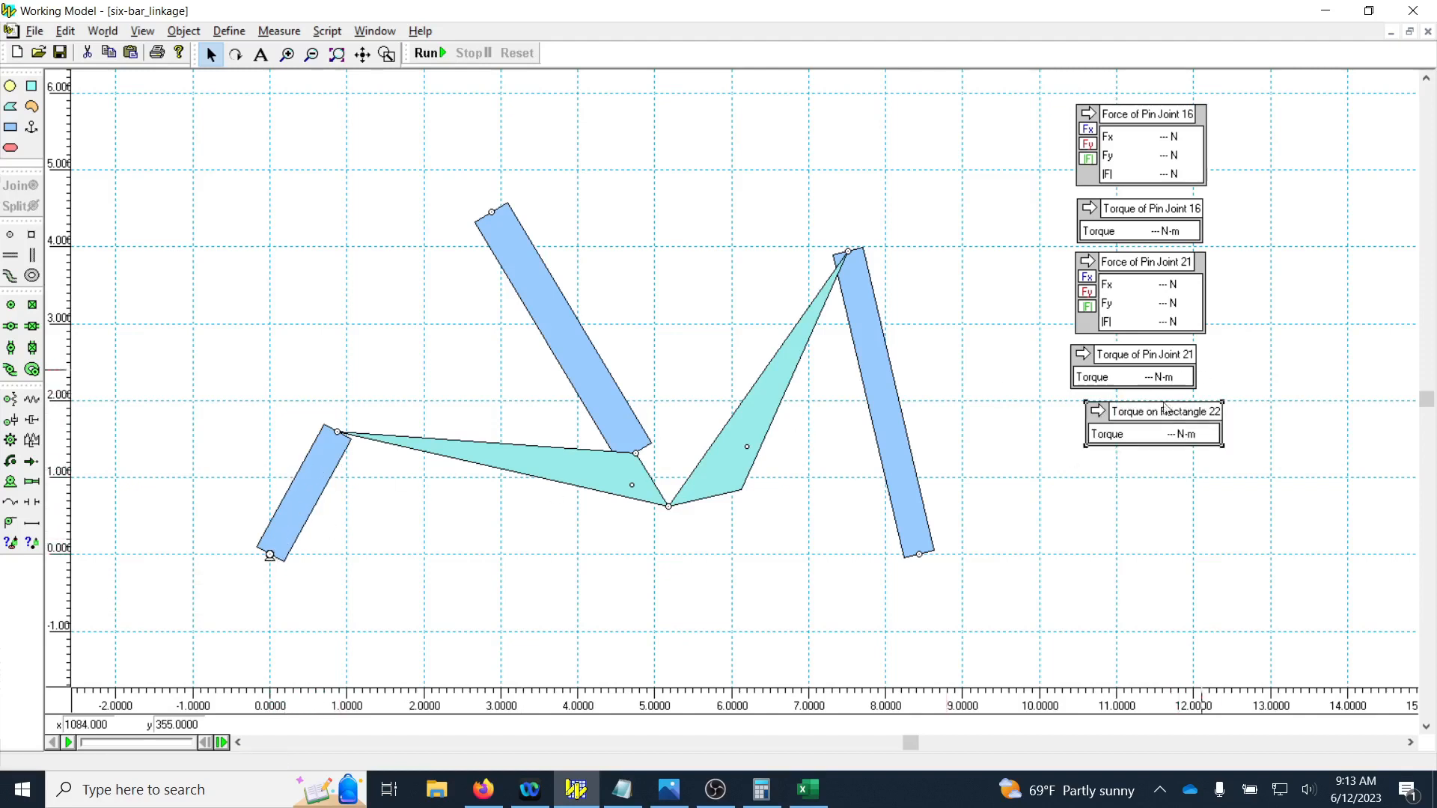
click(432, 52)
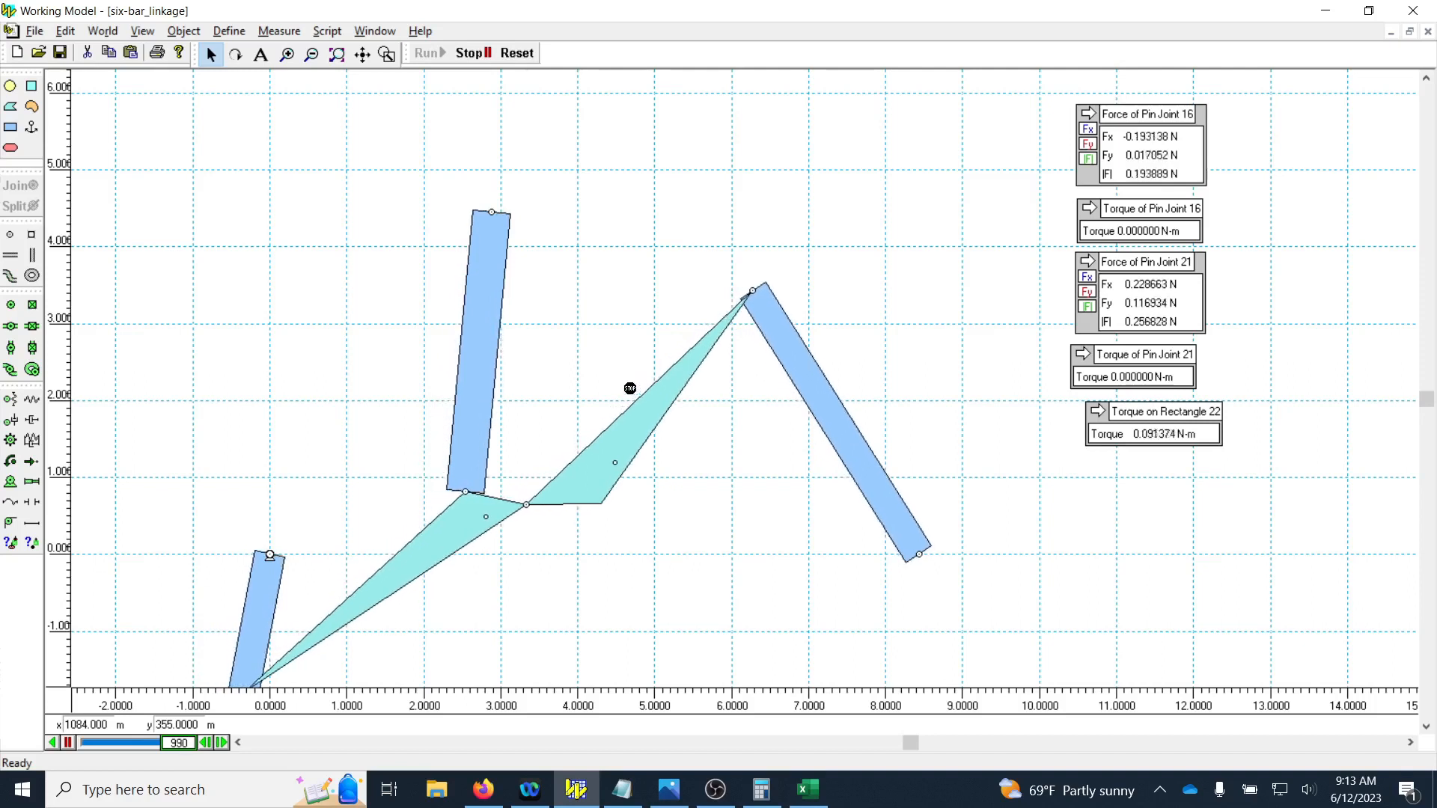
click(516, 52)
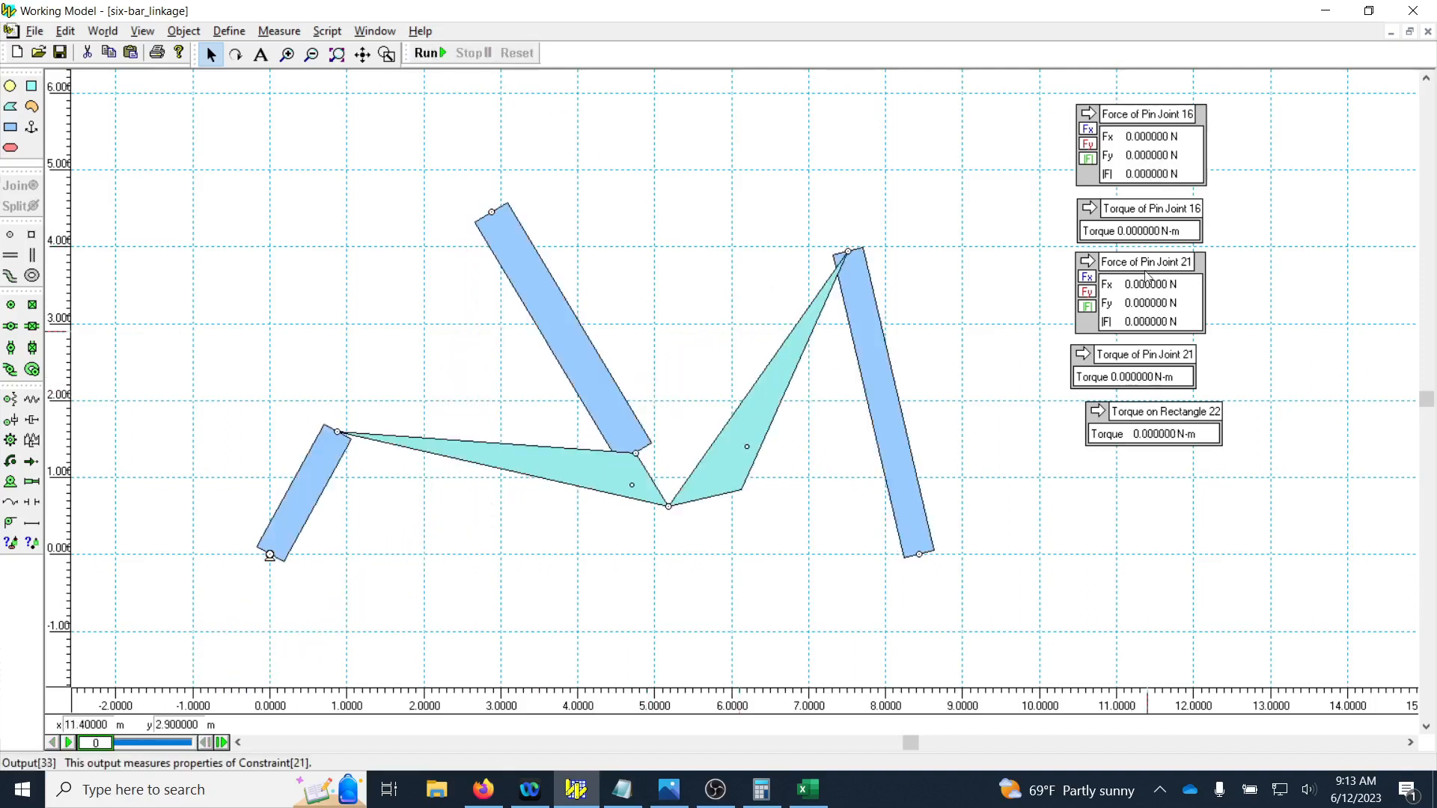
Step: Delete the torque meters of both pin joints and move the remaining force and rocker torque meters up into a compact column
click(1116, 208)
key(Delete)
click(1153, 374)
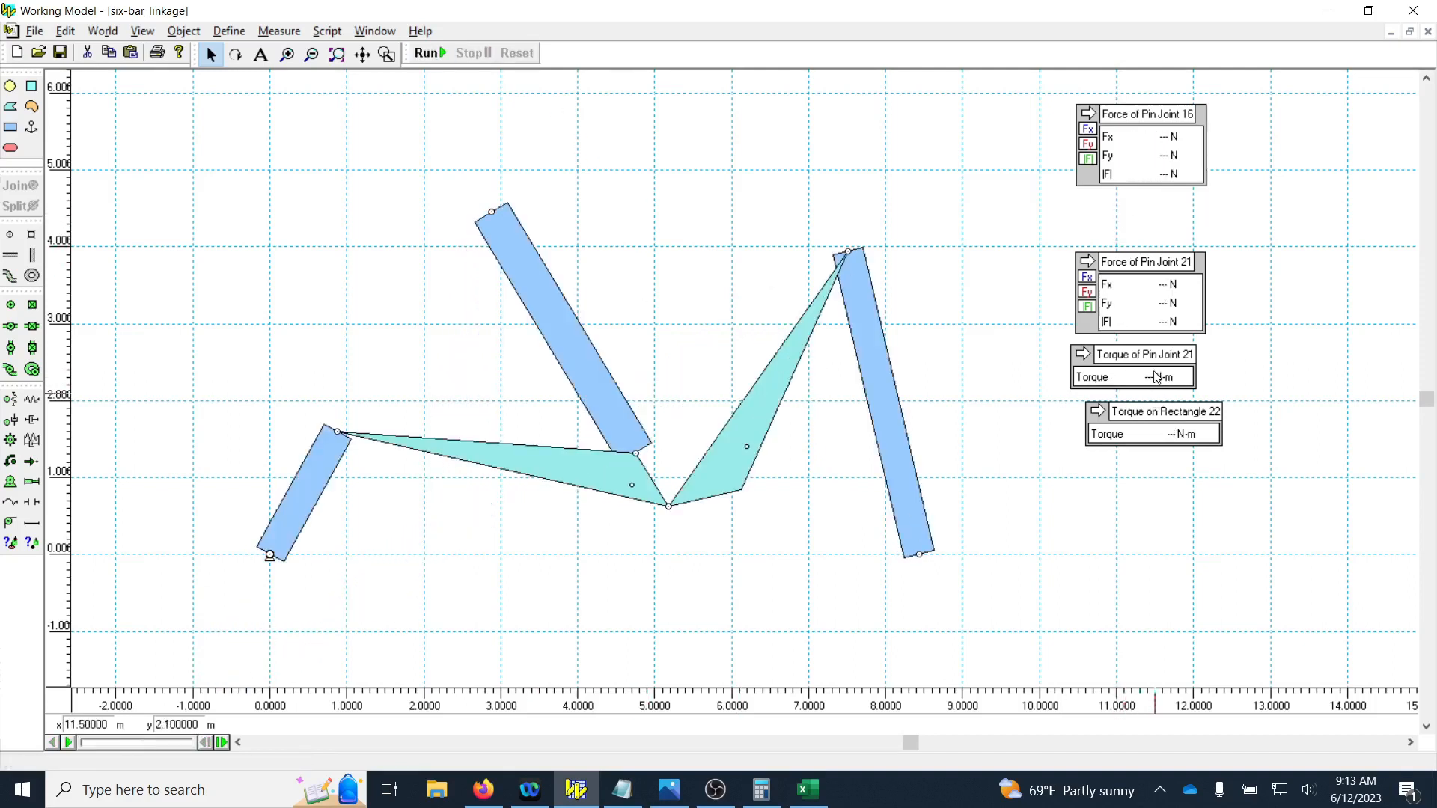
key(Delete)
drag(1135, 269, 1135, 212)
drag(1172, 424, 1160, 309)
Step: Run the simulation, continue it past its pause through 20 seconds, and reset it to the start
click(436, 54)
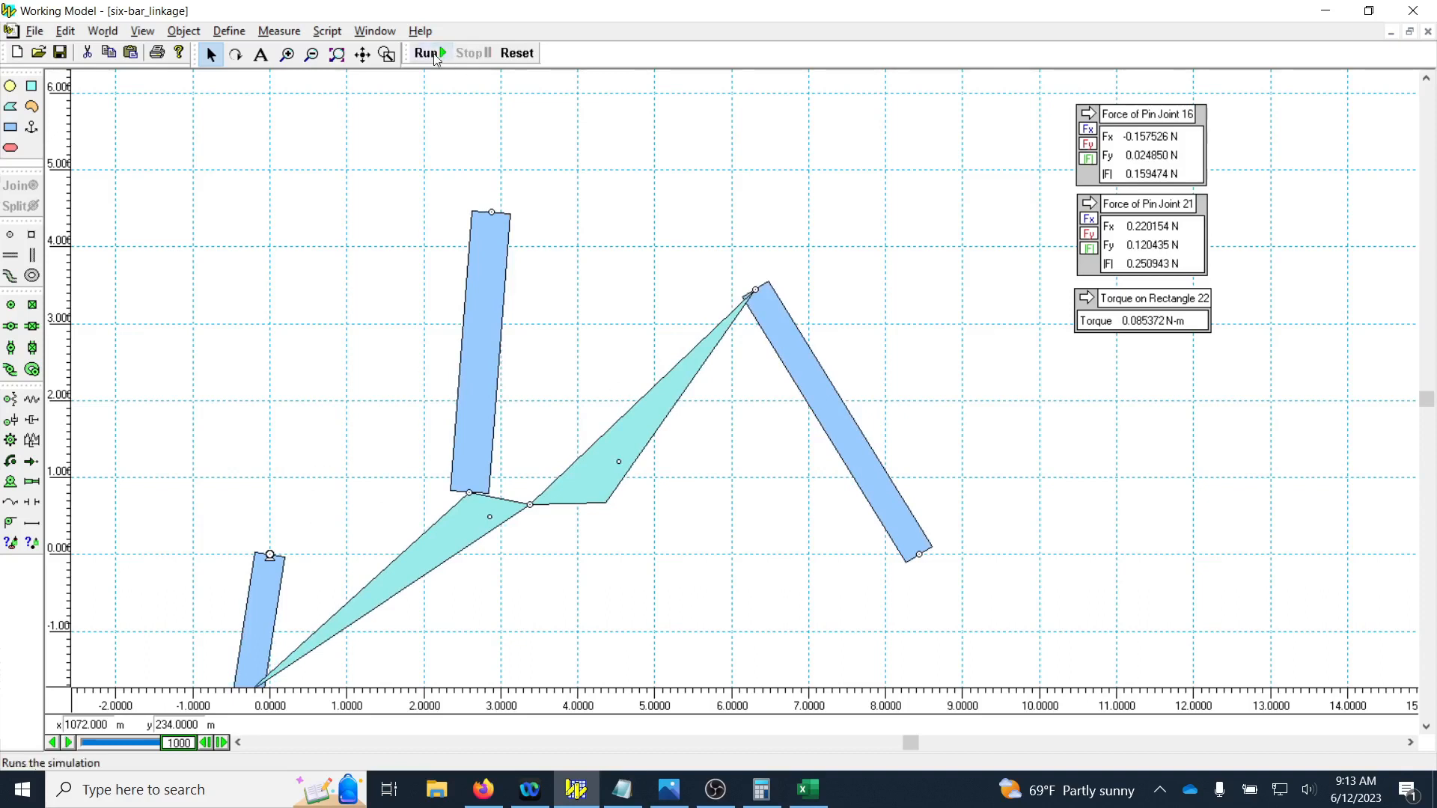
click(433, 53)
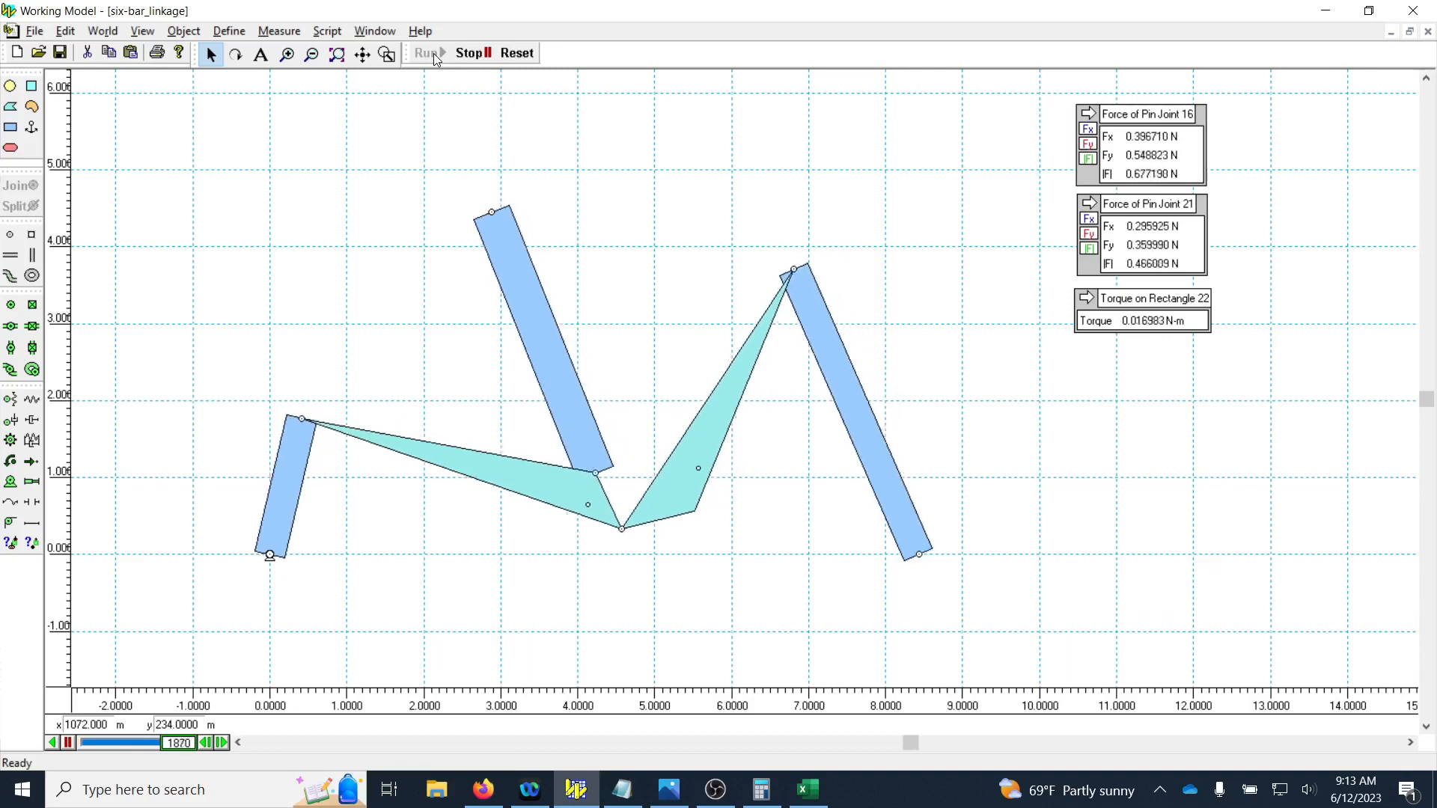
click(517, 52)
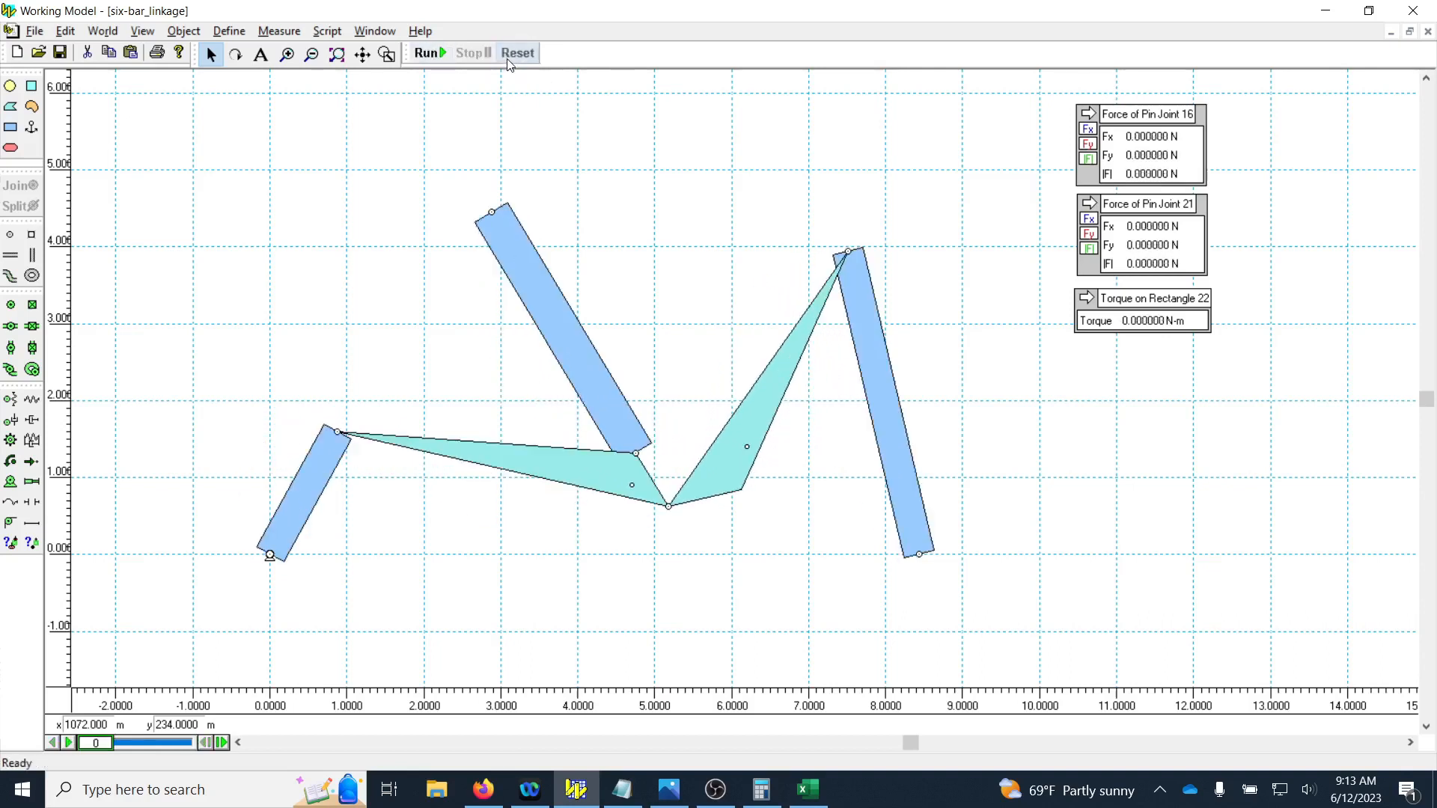
Step: Copy the recorded data from the upper force meter, switch to Excel and paste it into a new sheet starting at A1
right_click(1137, 120)
mouse_move(1171, 190)
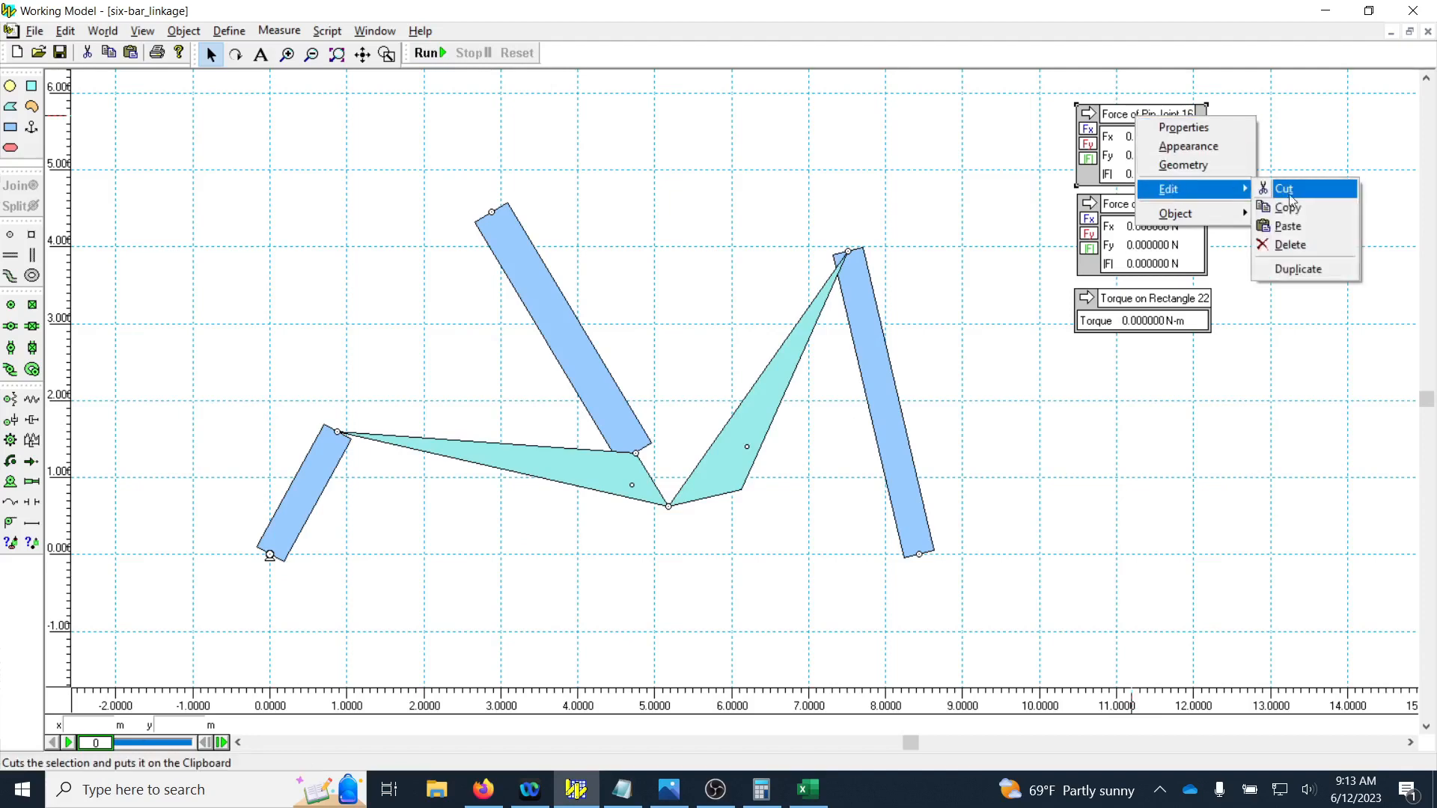
click(1292, 217)
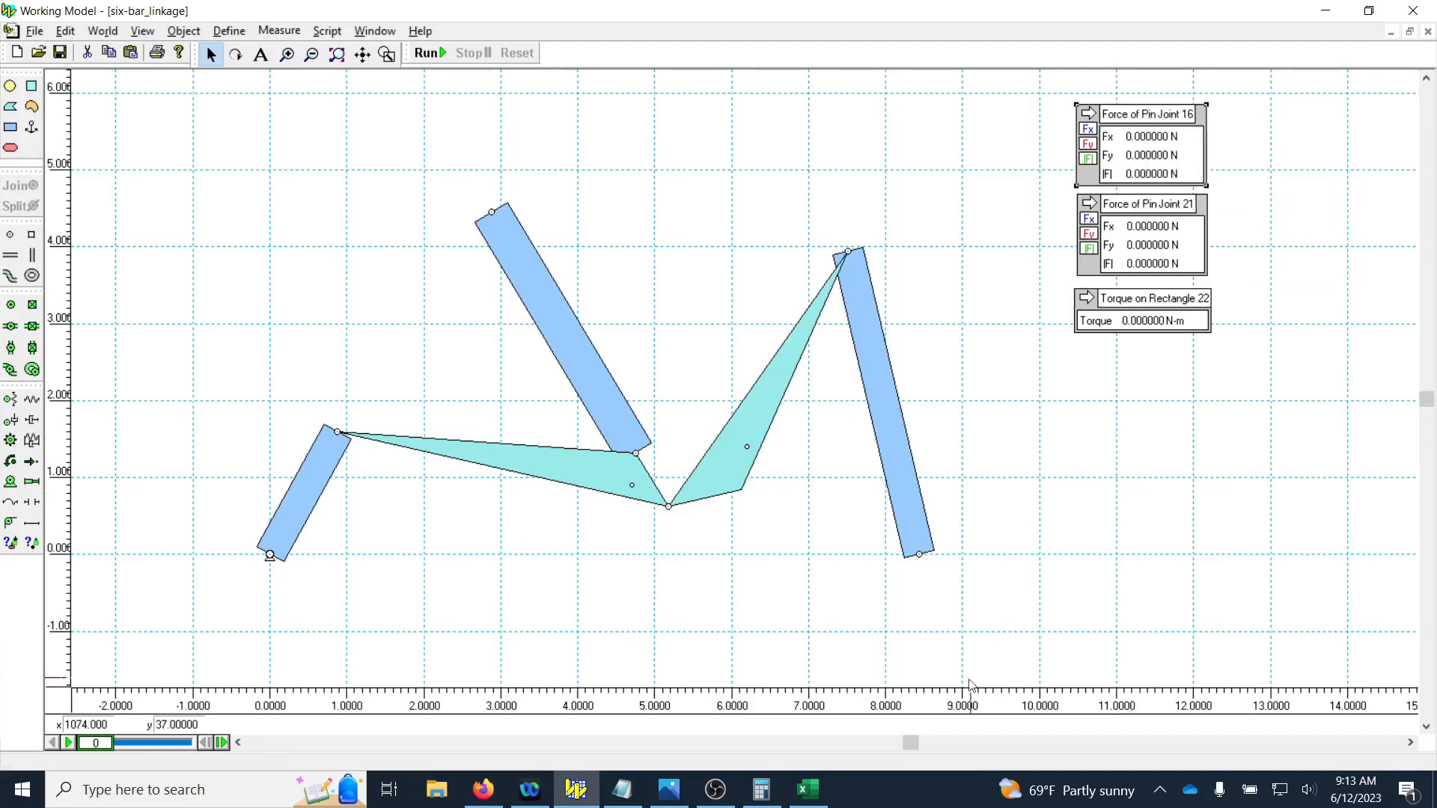
click(807, 789)
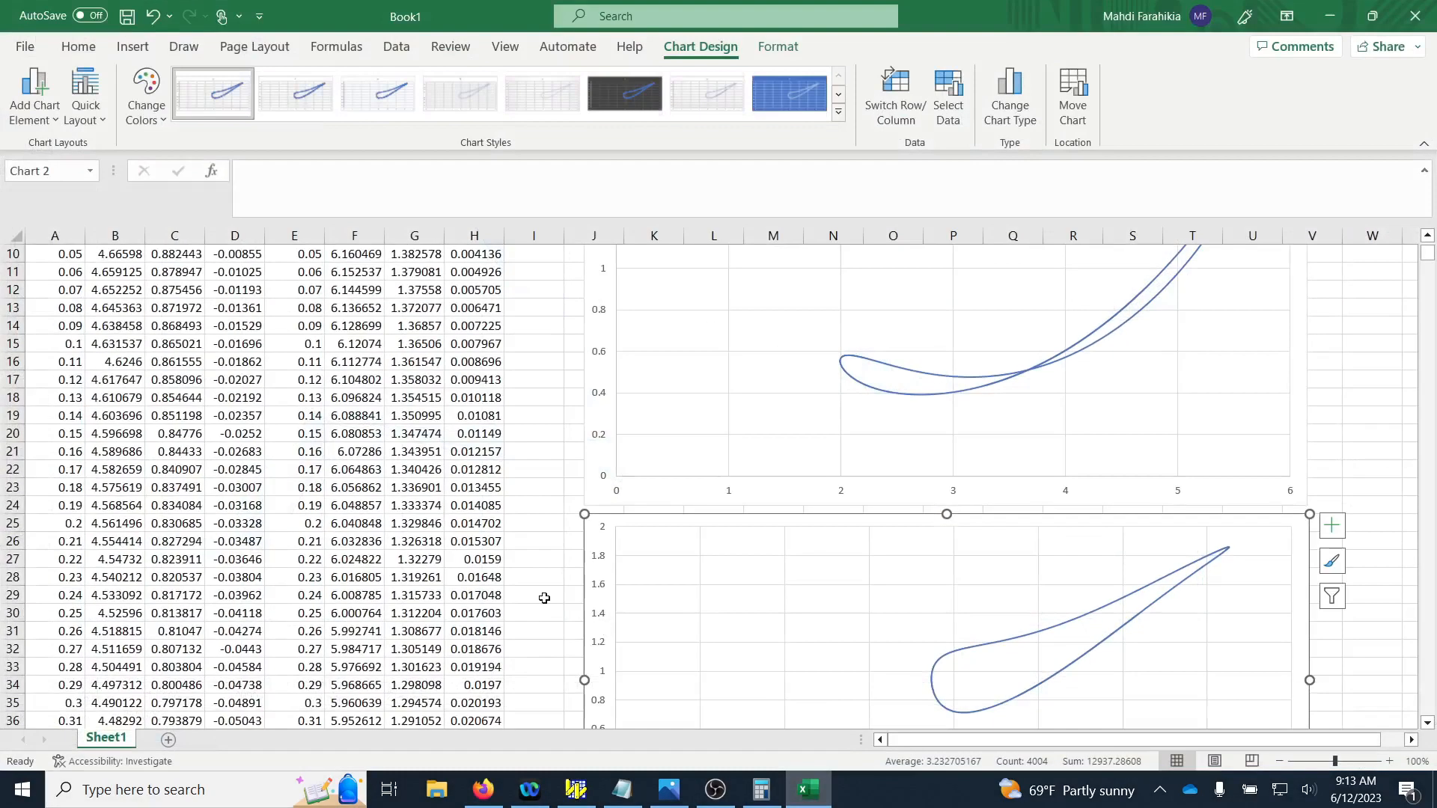
click(169, 740)
key(ctrl+v)
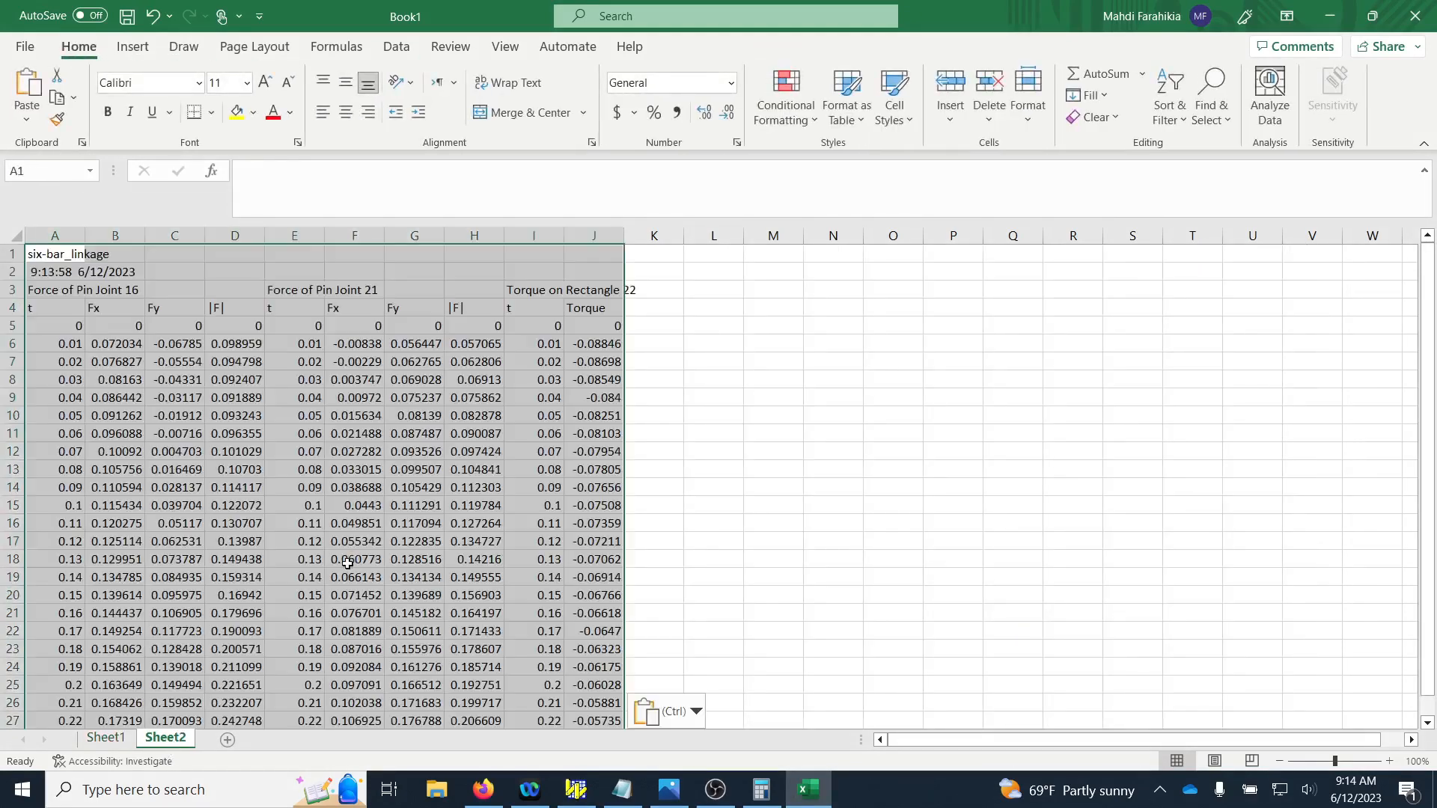
click(102, 335)
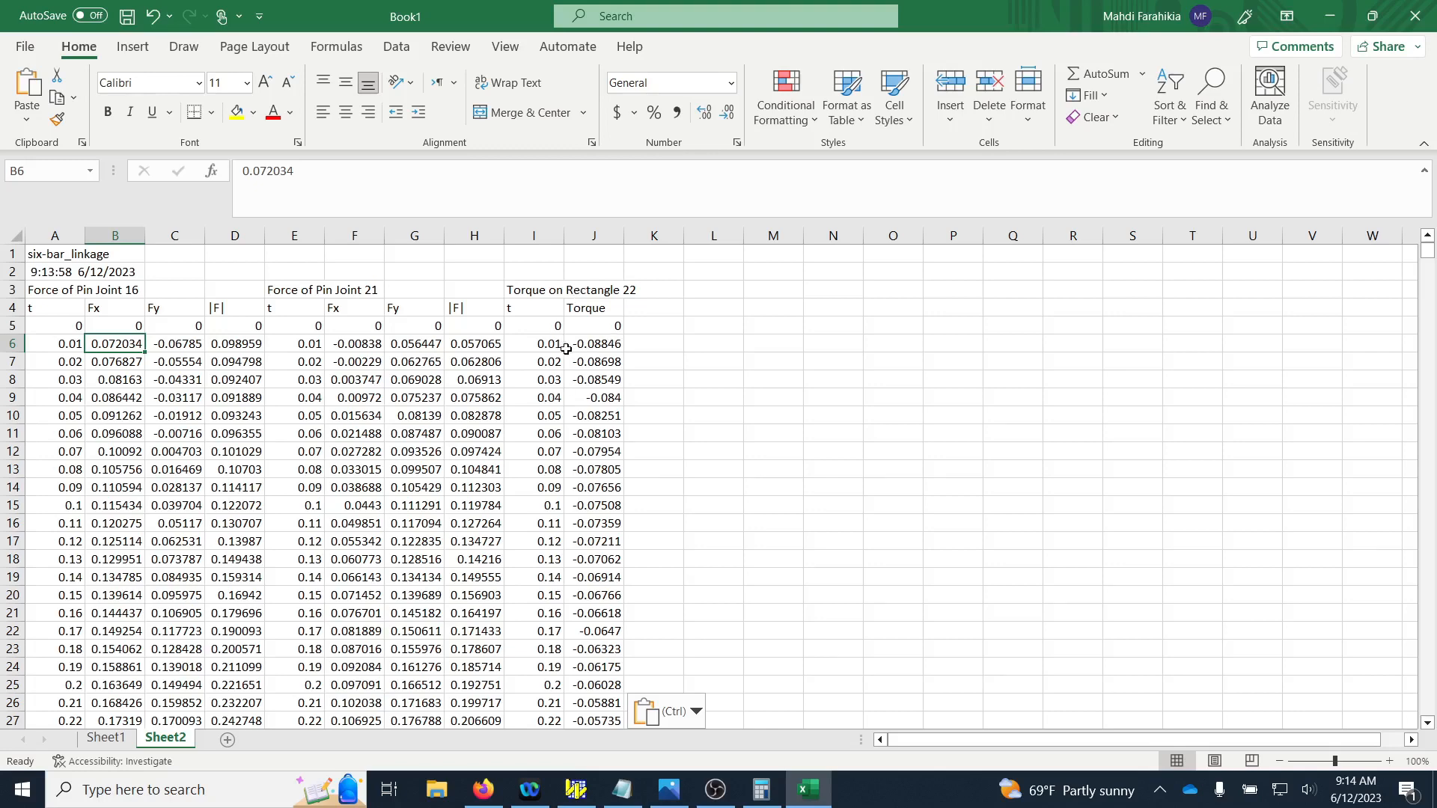
Step: Select the rocker's time and torque data in I4:J2005 and insert a scatter chart with smooth lines
mouse_move(545, 311)
mouse_down()
mouse_move(591, 320)
mouse_move(597, 399)
mouse_up()
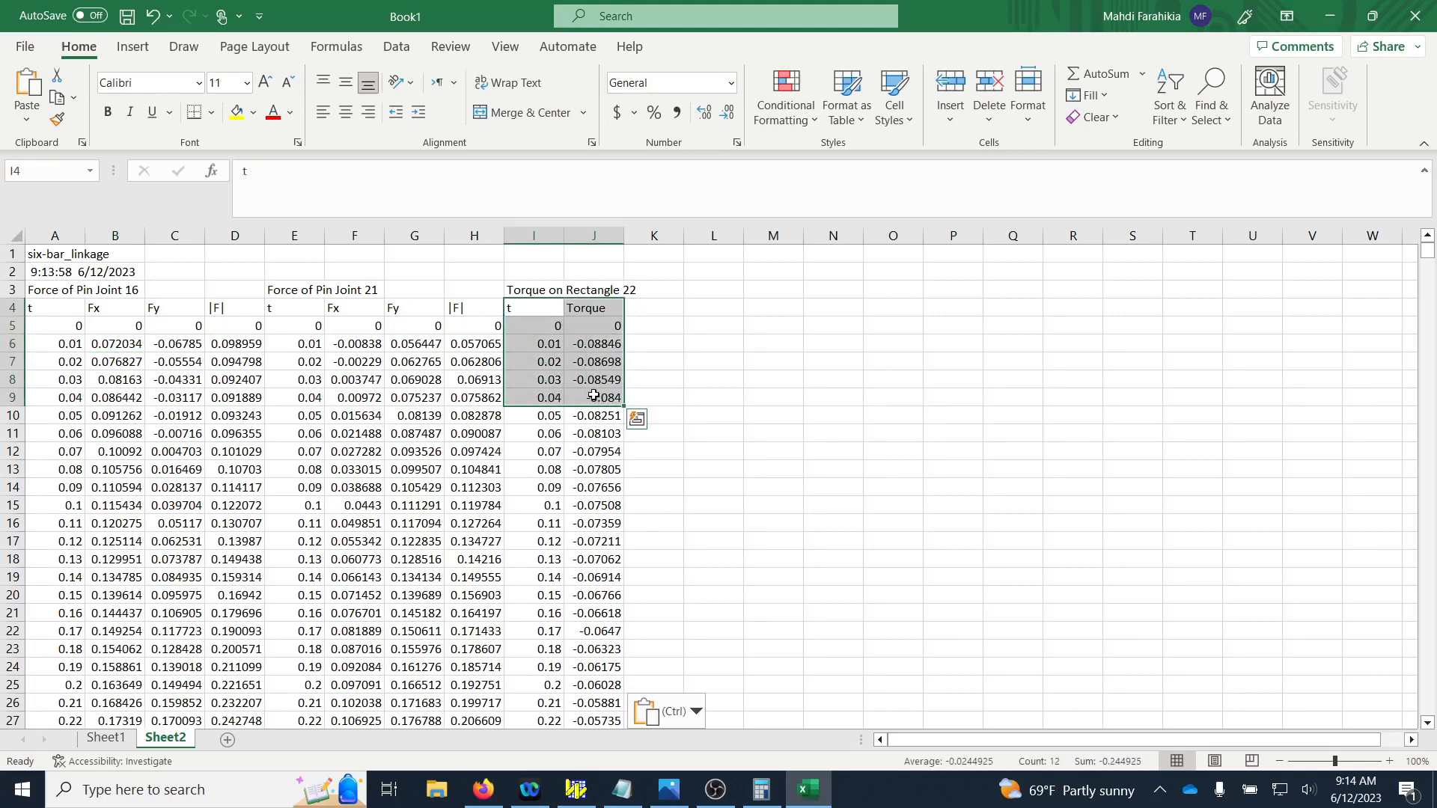
key(ctrl+shift+Down)
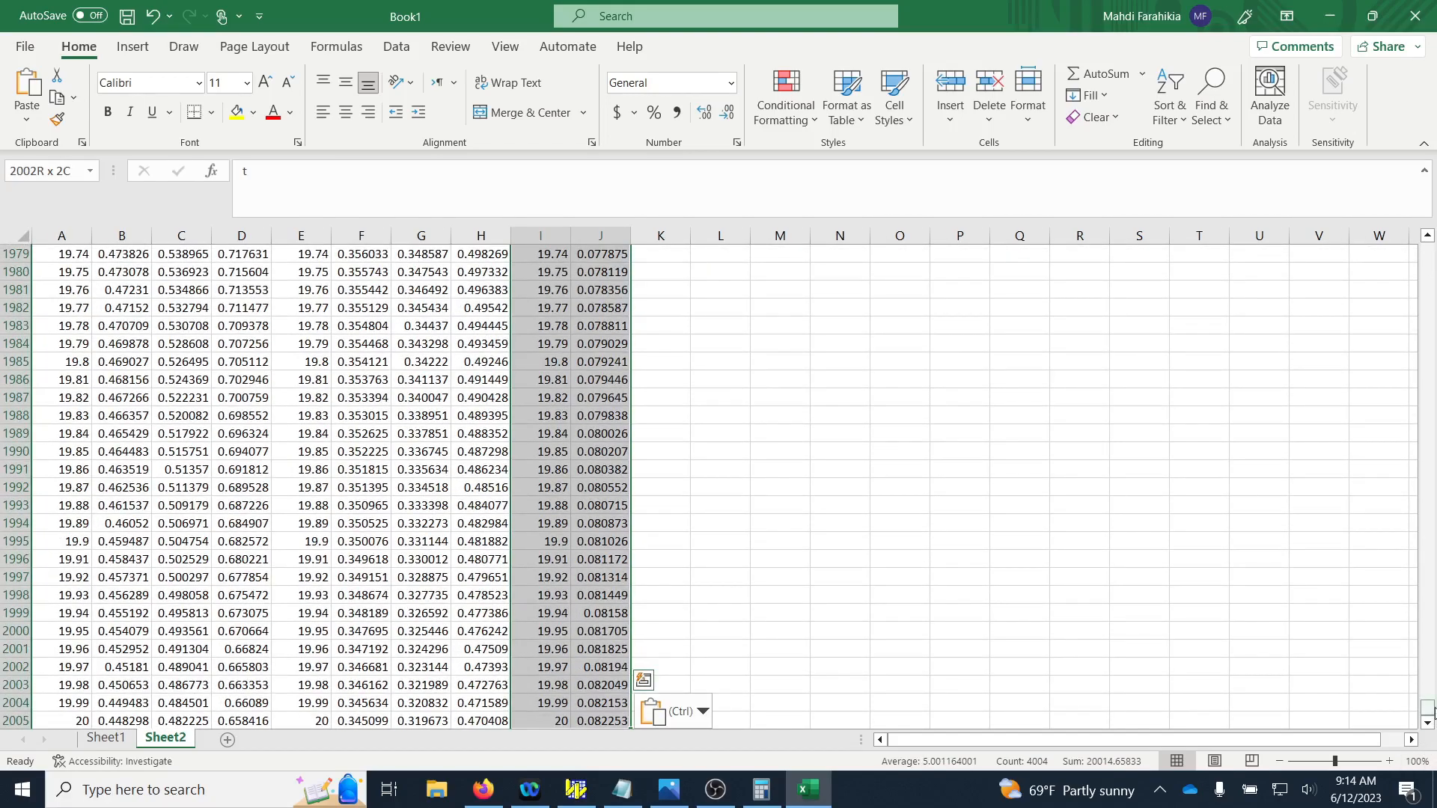
drag(1432, 708, 1393, 248)
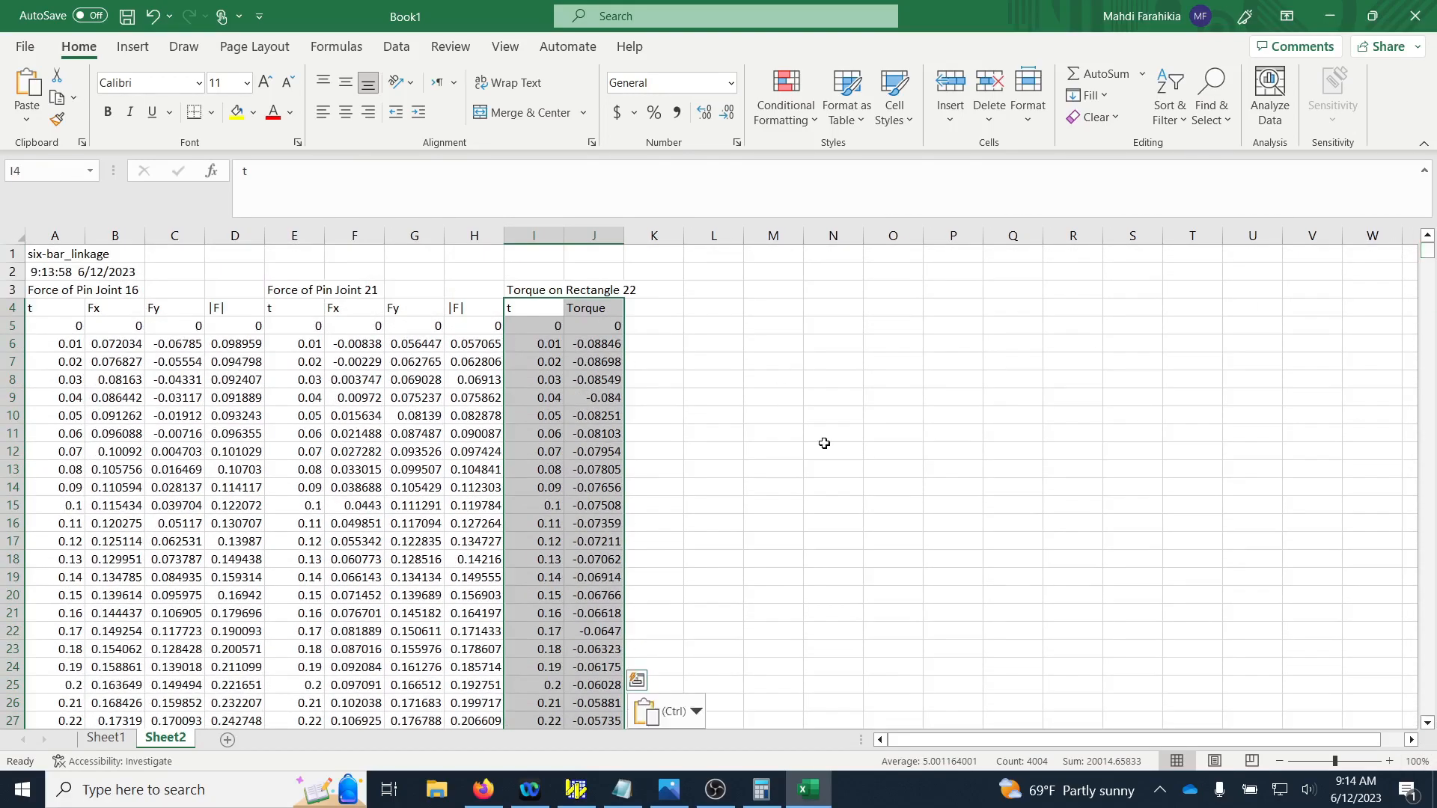
click(133, 47)
click(701, 116)
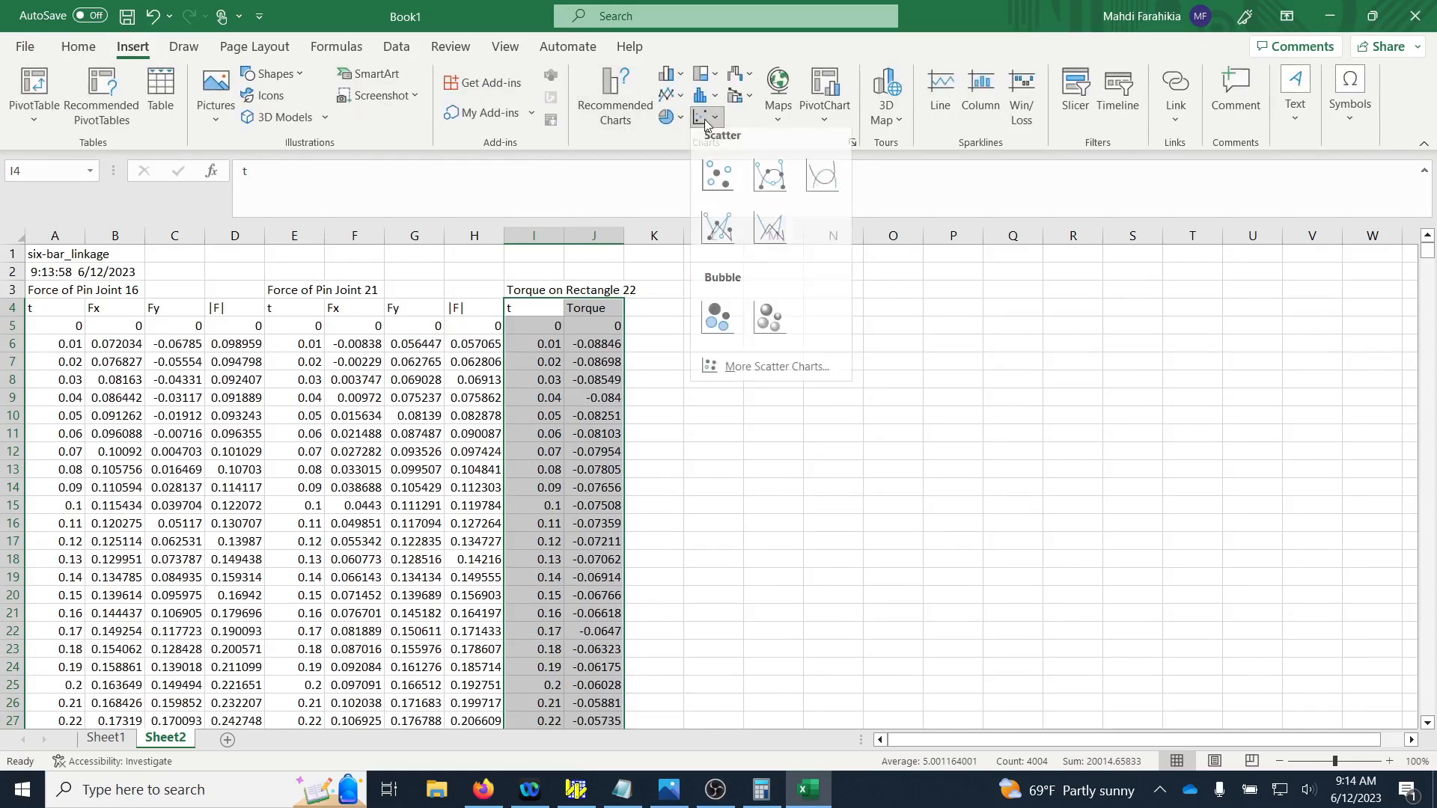
click(808, 185)
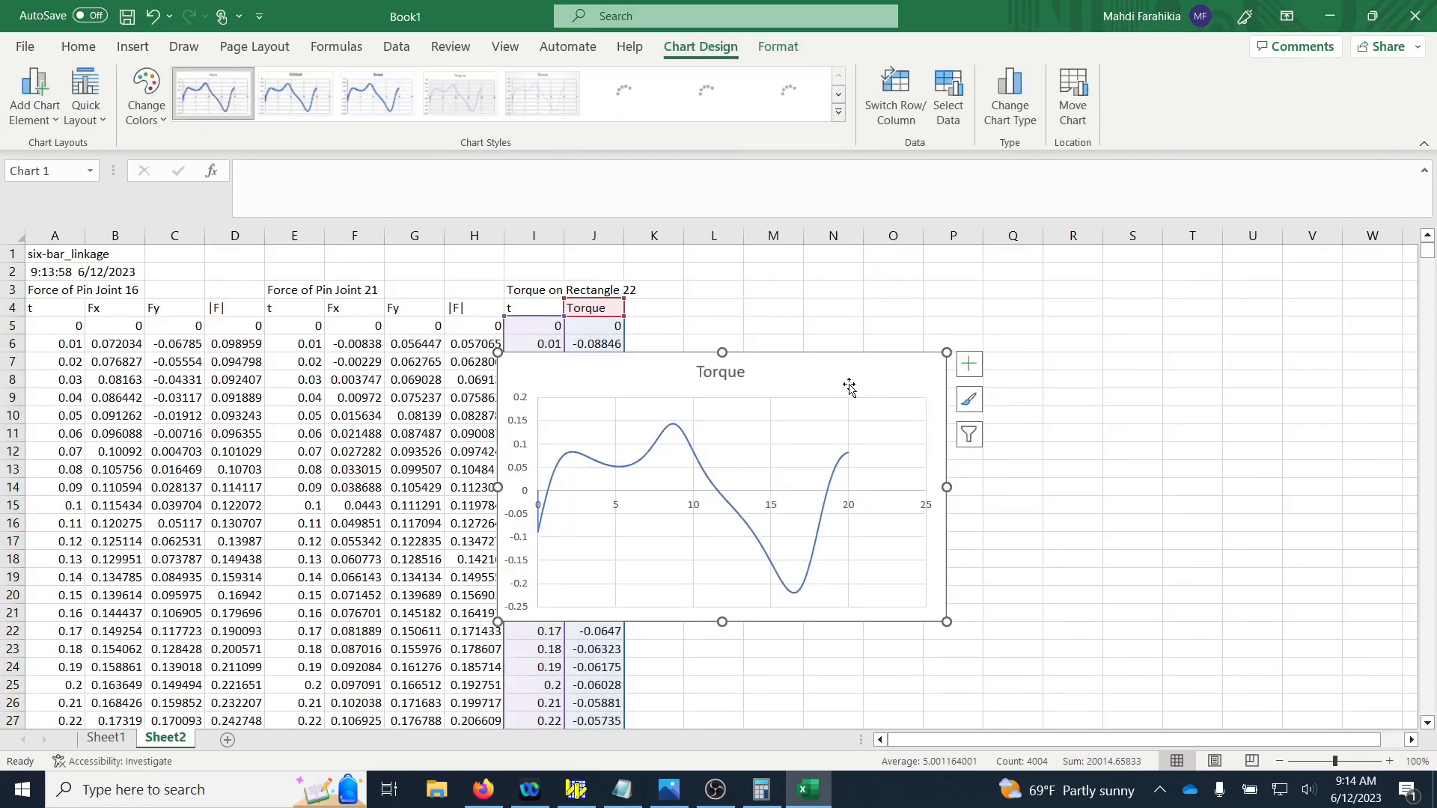
Step: Move the torque chart to the empty area beside the data and enlarge it to span about columns L to W
drag(848, 385, 1045, 295)
drag(1138, 550, 1351, 614)
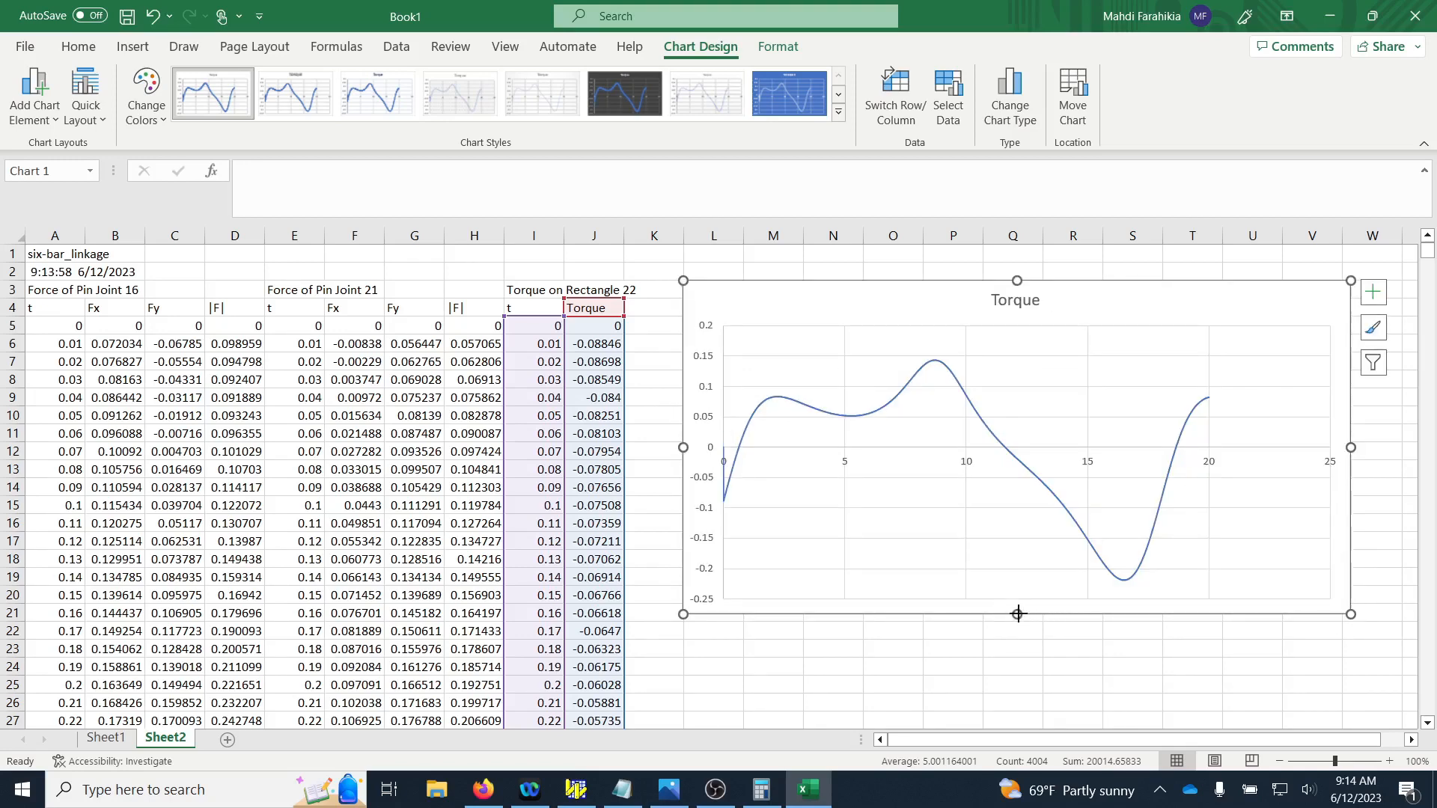
drag(1016, 614, 1022, 644)
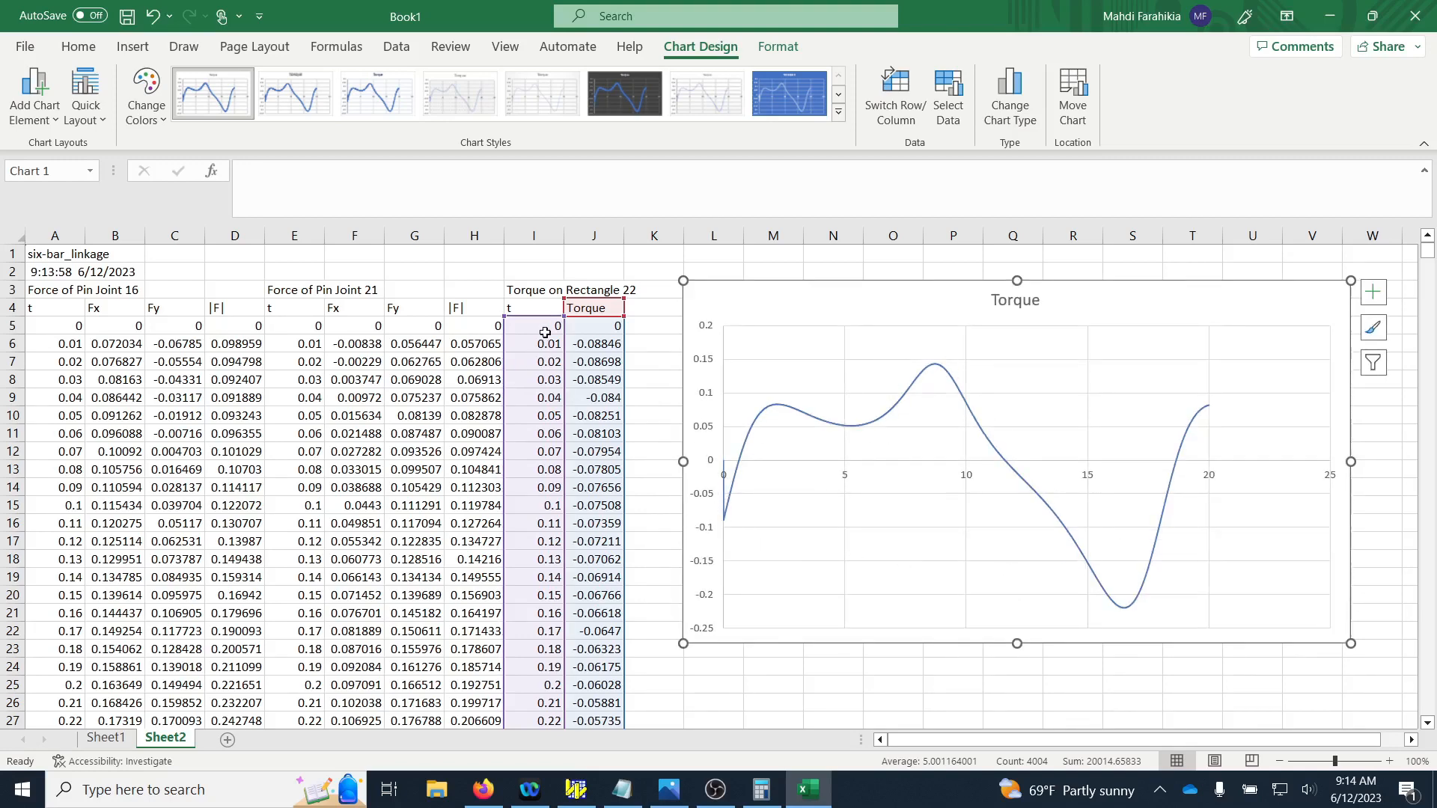
Step: Examine the first time and torque values in columns I and J against the start of the torque curve
drag(545, 333, 593, 327)
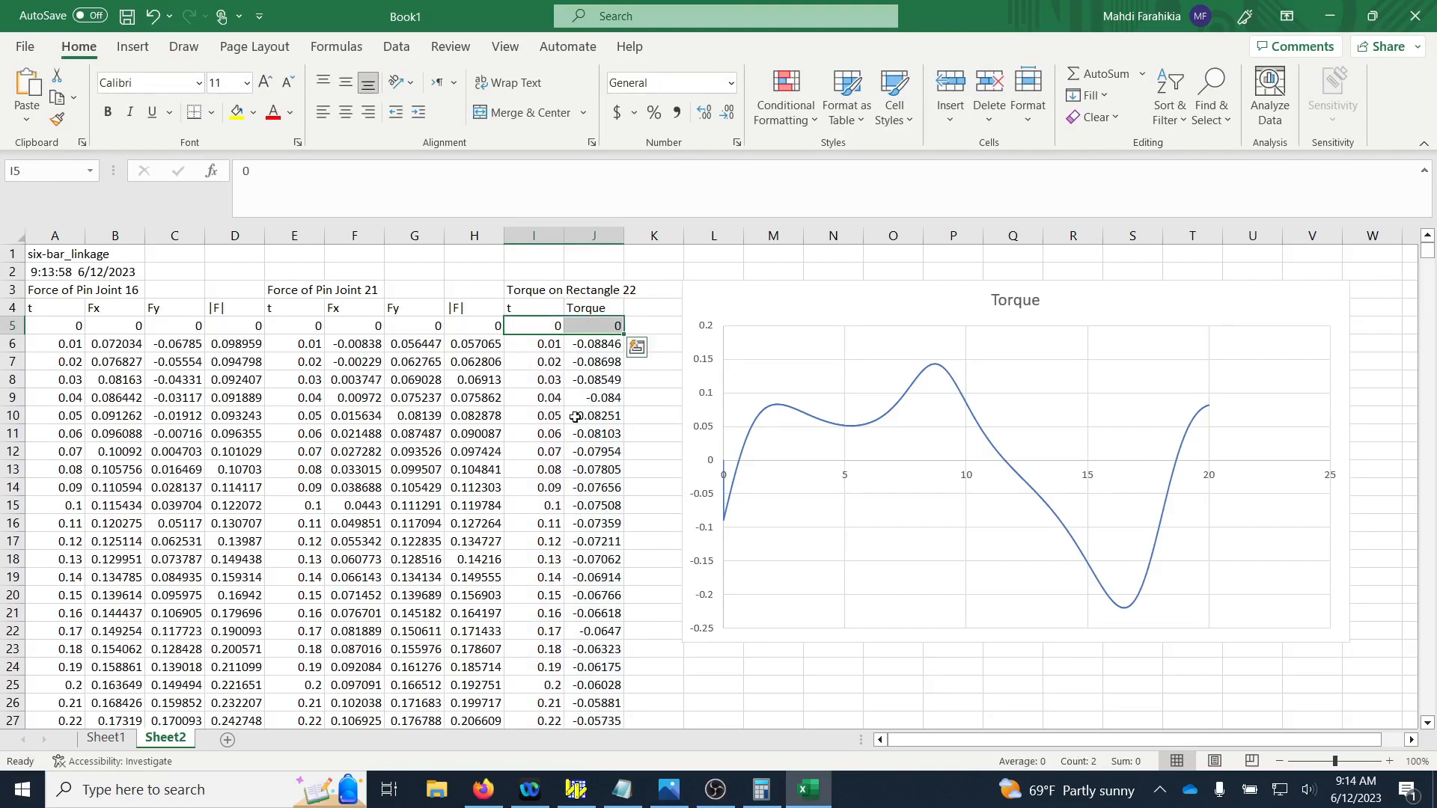
scroll(578, 418, down, 4)
scroll(579, 417, up, 4)
scroll(579, 418, down, 1)
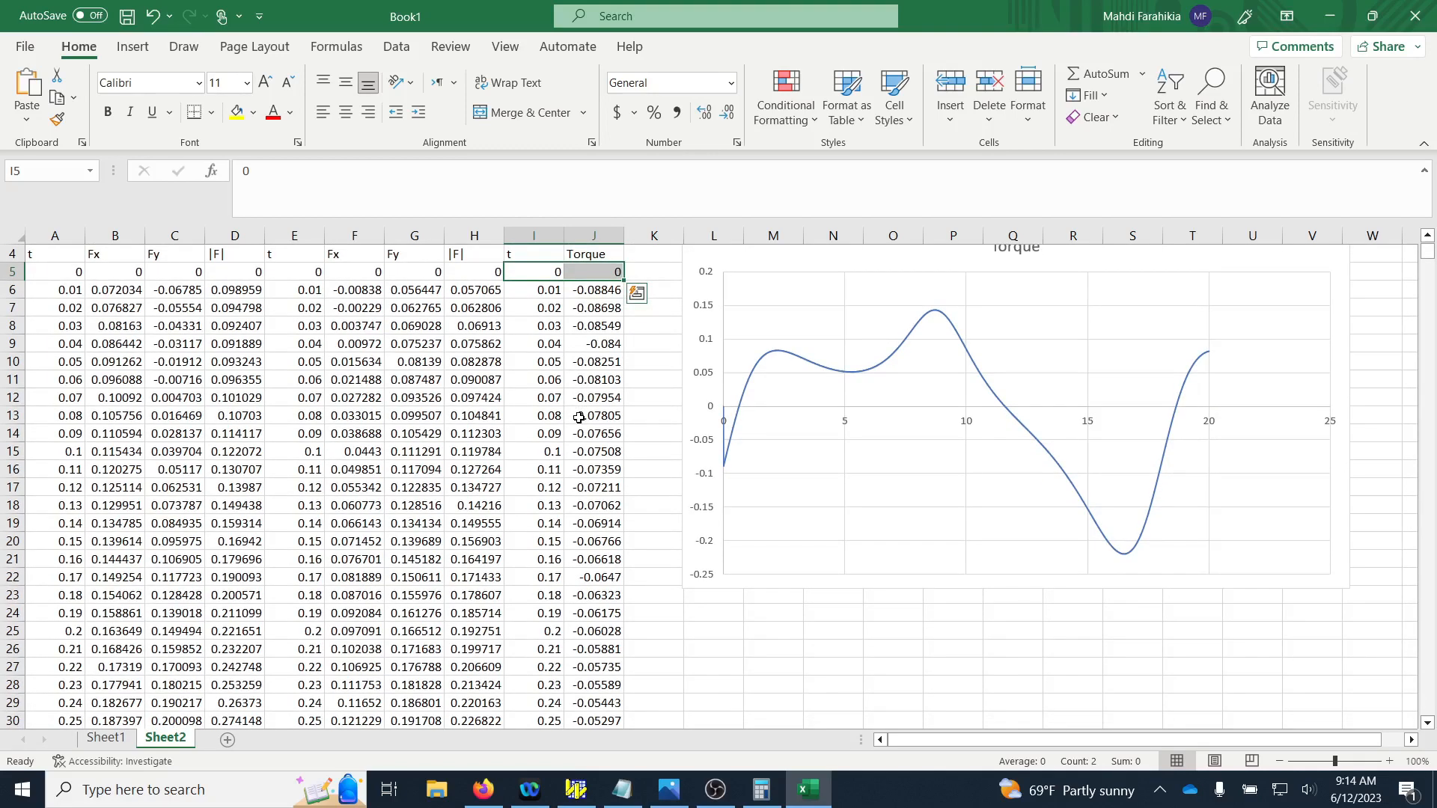
scroll(579, 418, up, 1)
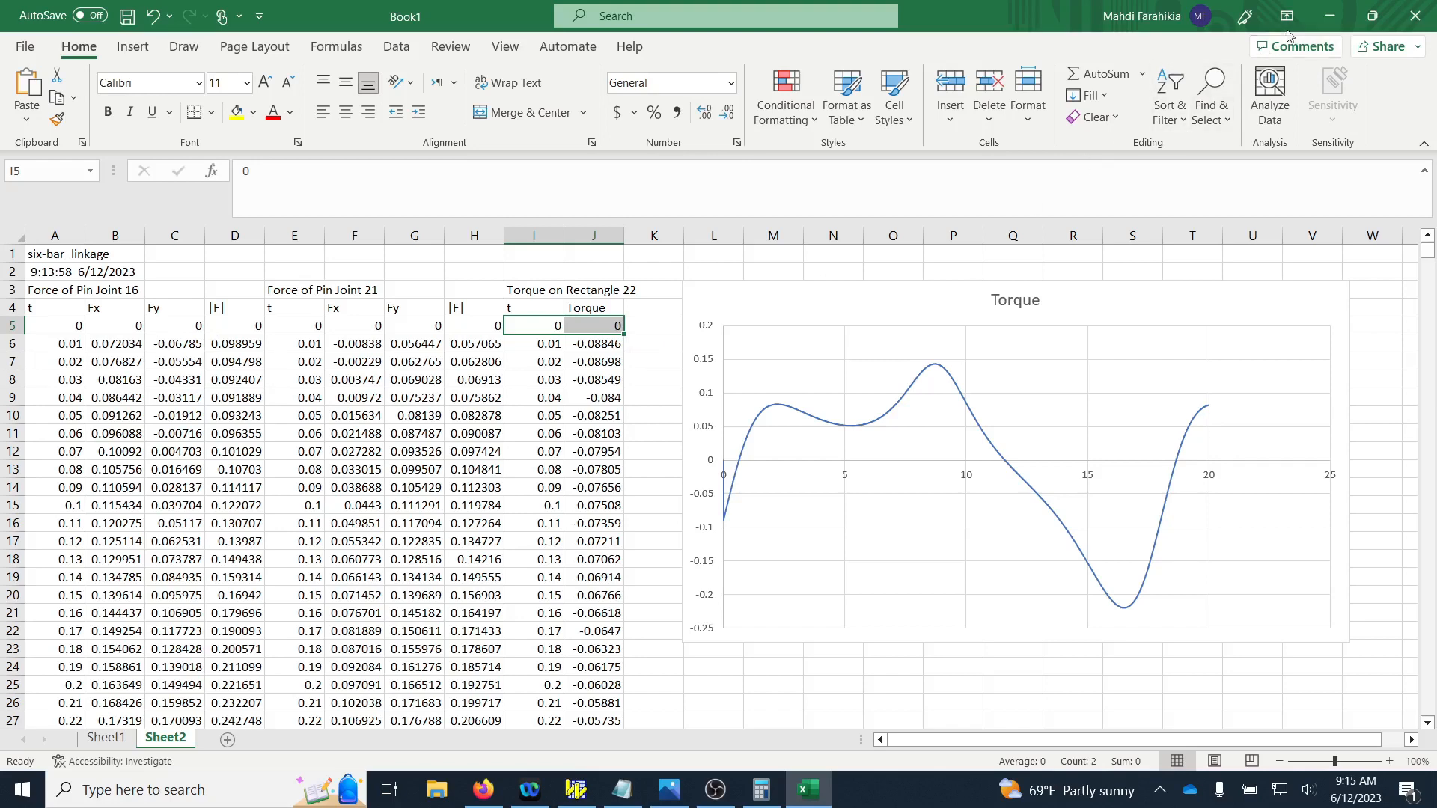
Step: Review the coupler point path charts on Sheet1 and return to the linkage in Working Model
click(1329, 16)
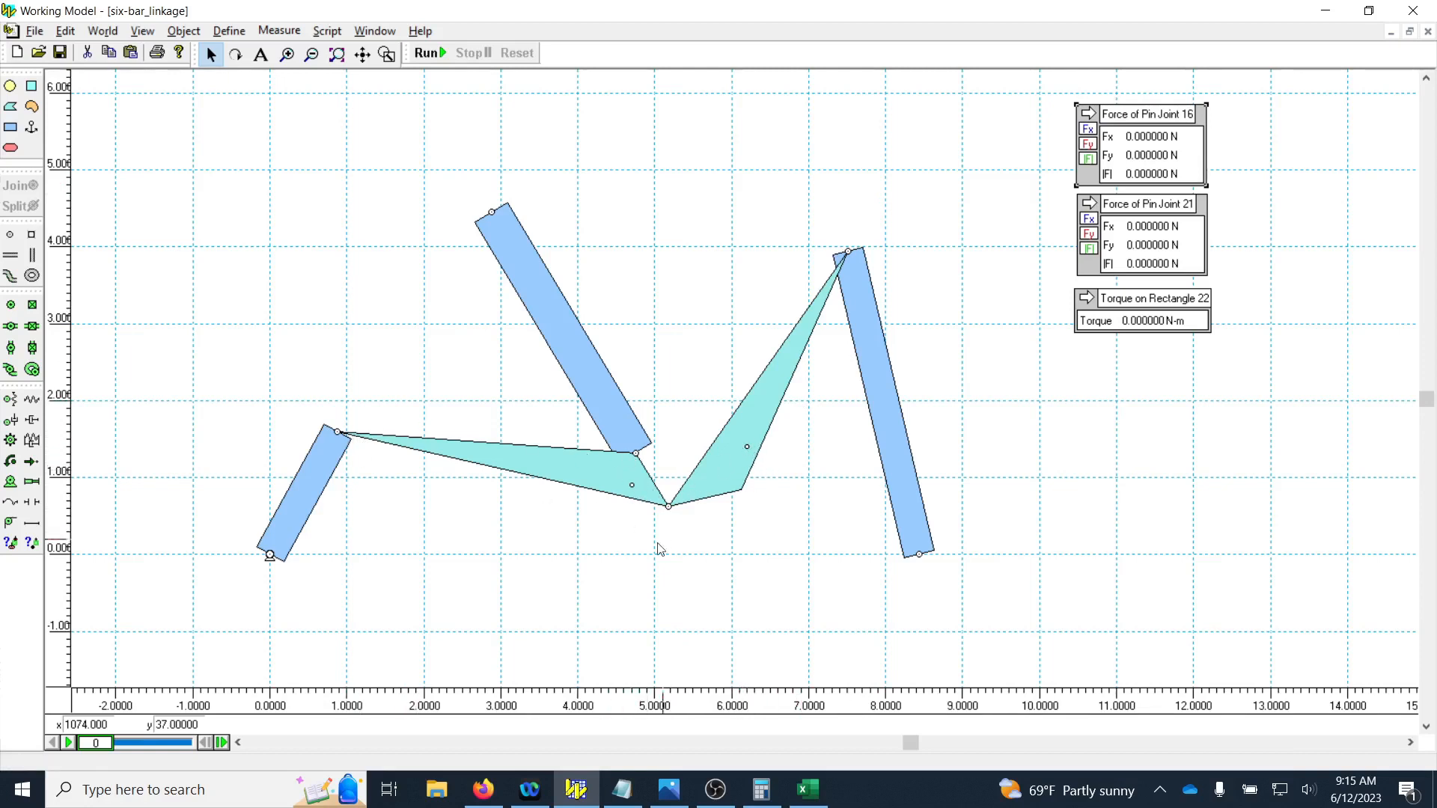
click(809, 789)
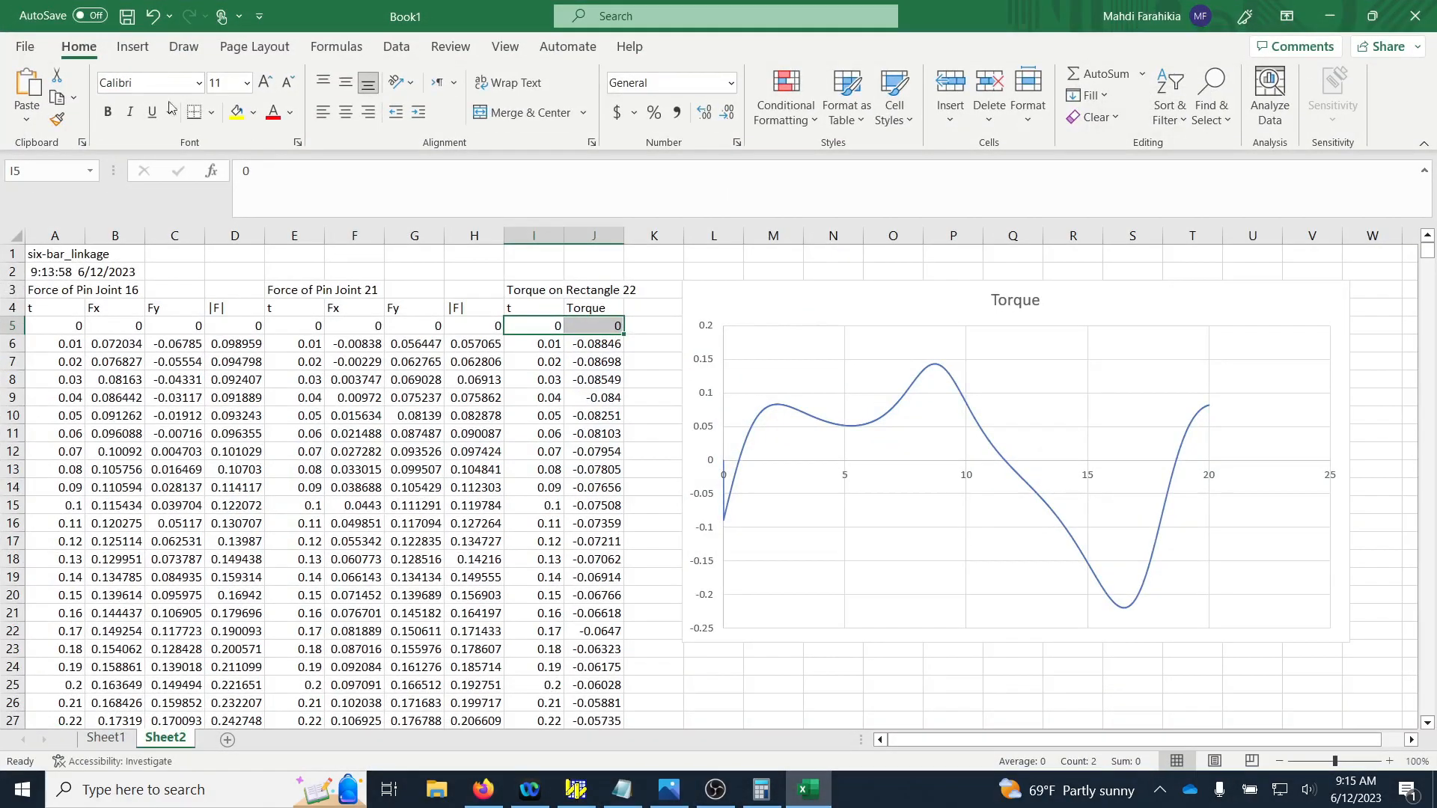
click(106, 739)
scroll(913, 479, up, 10)
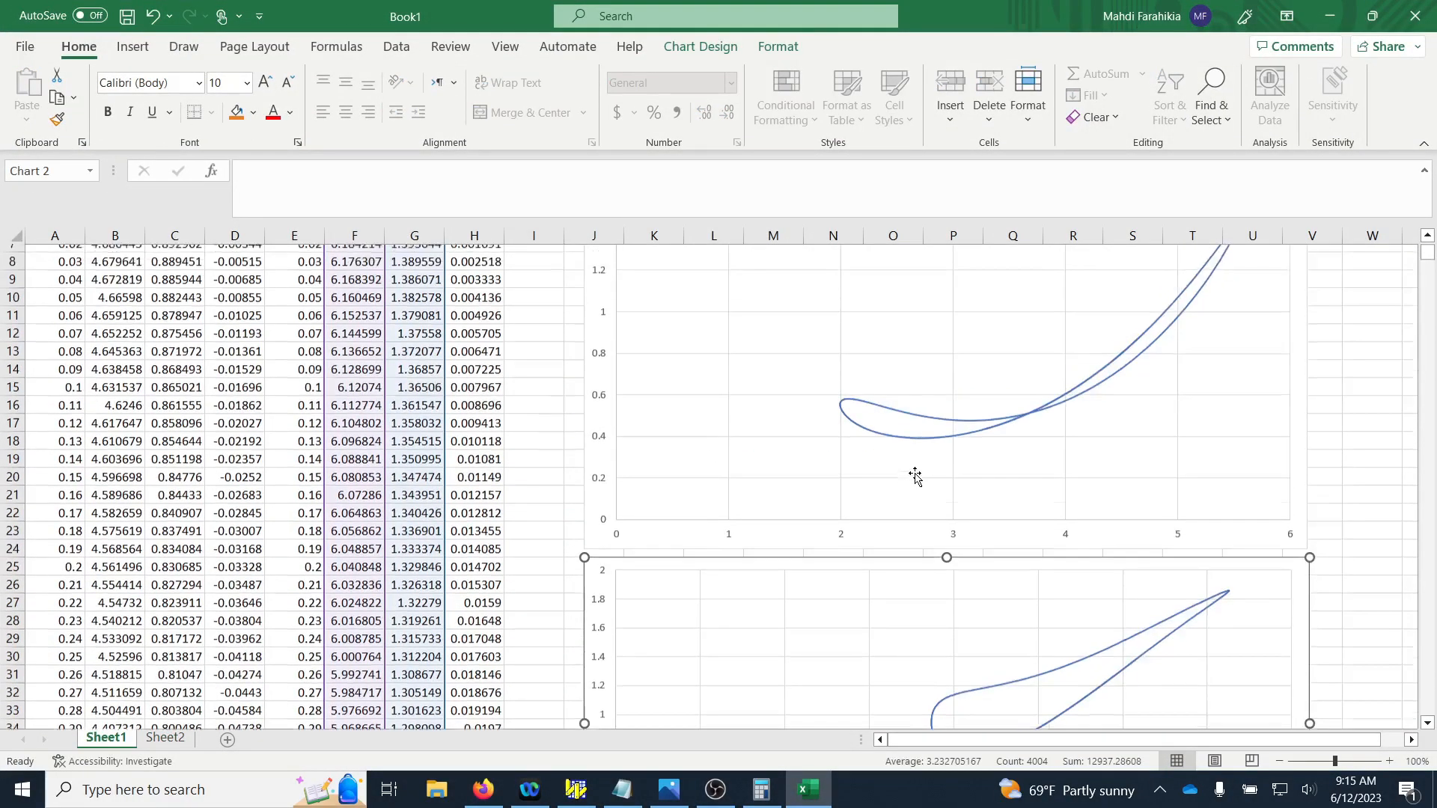
click(1330, 16)
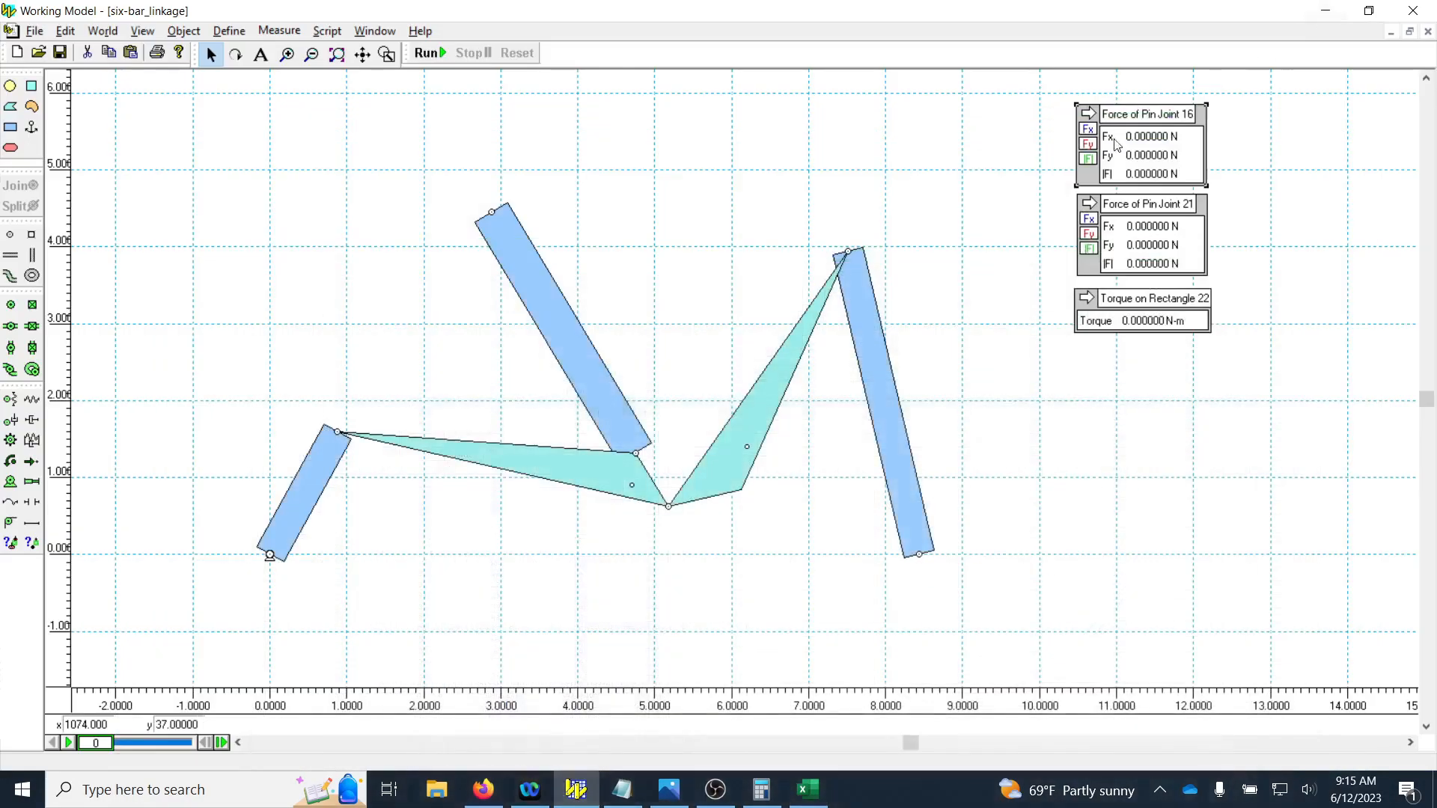